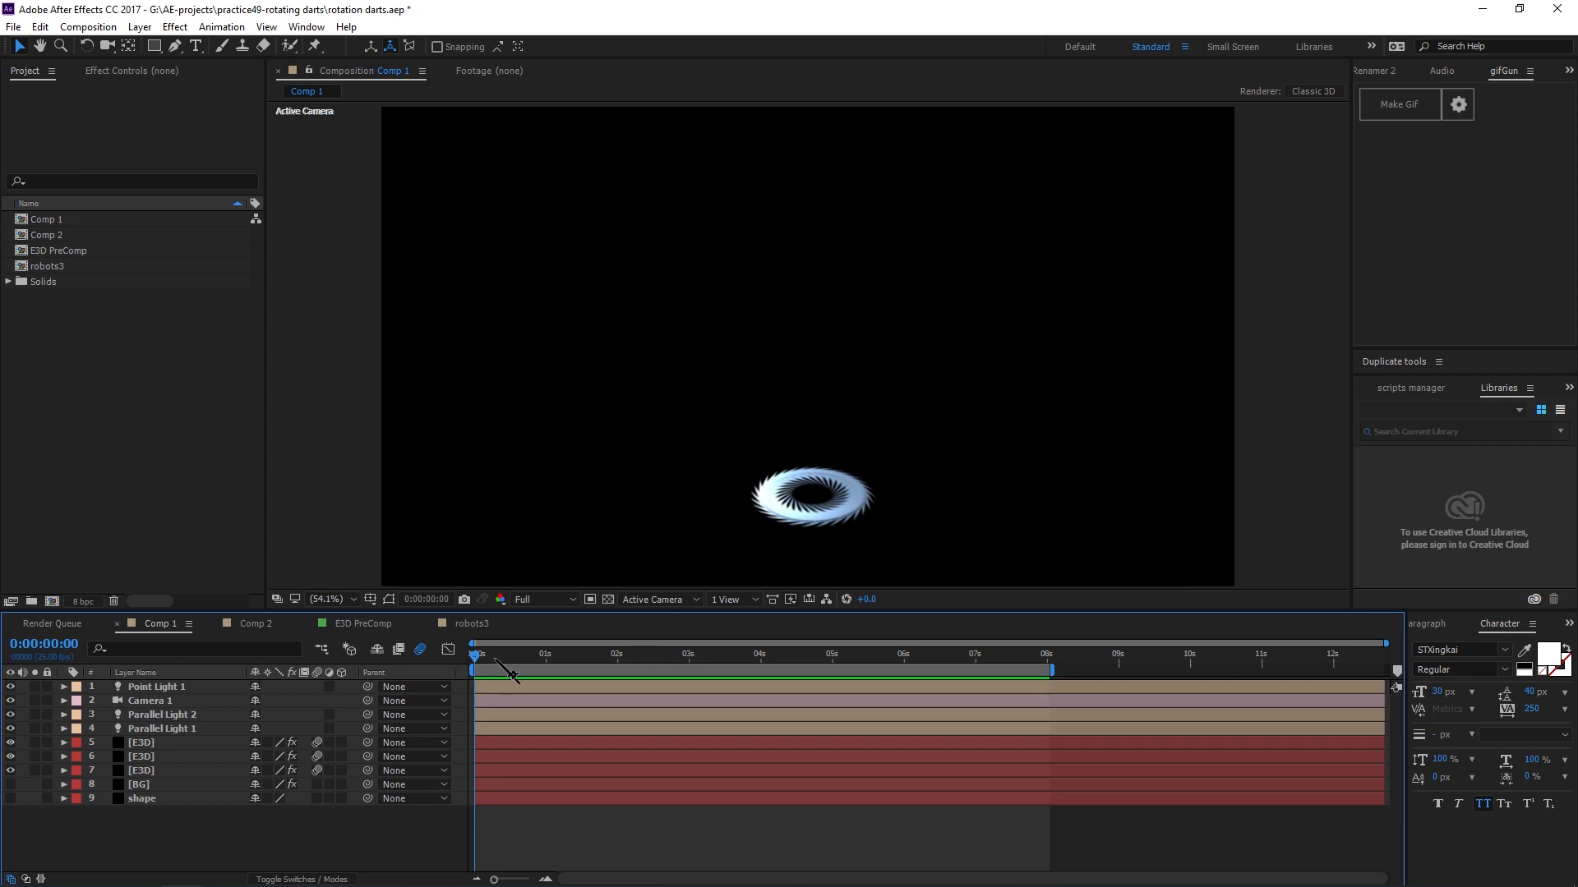
# Scrub the Comp 1 timeline to preview the rotating darts and open the E3D layer's Element effect controls.
pyautogui.moveTo(478, 655); pyautogui.dragTo(752, 658)
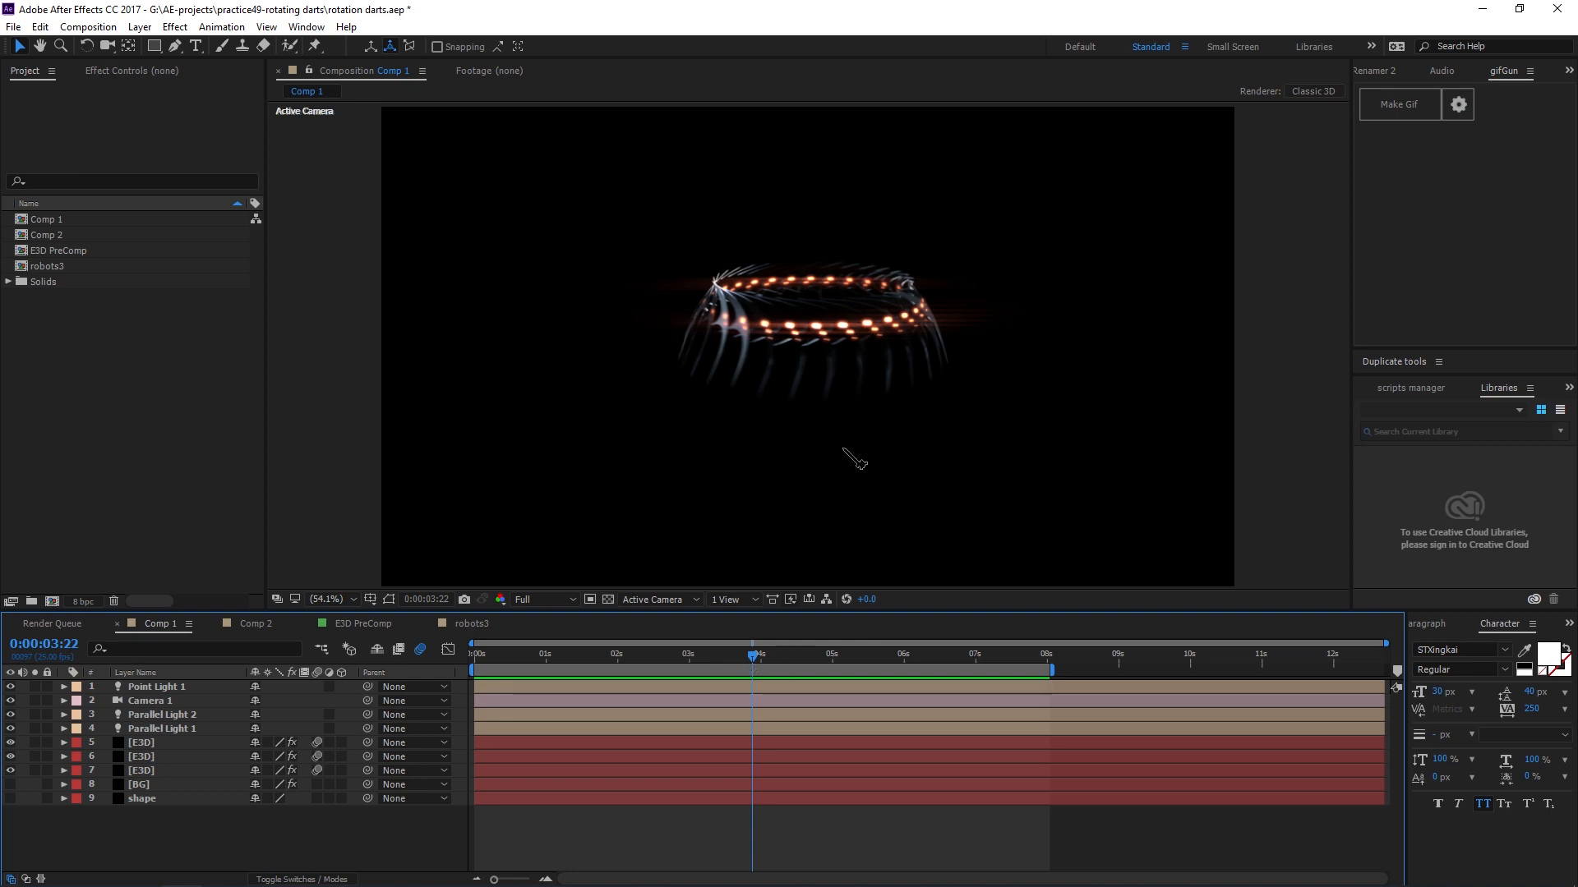
pyautogui.moveTo(773, 655); pyautogui.dragTo(669, 686)
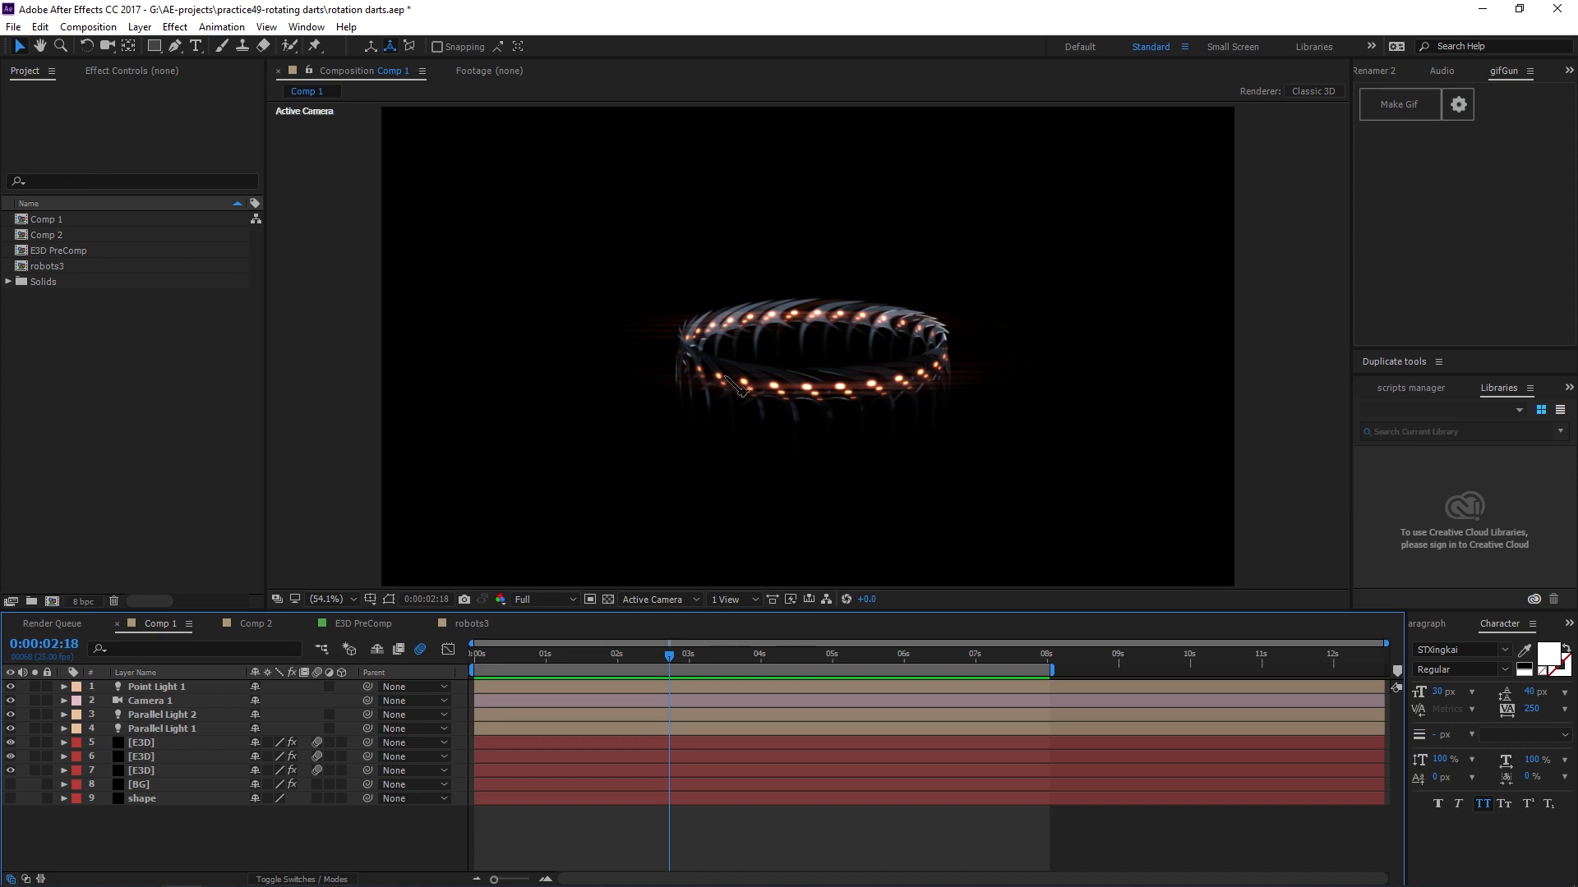
pyautogui.moveTo(667, 655)
pyautogui.mouseDown()
pyautogui.moveTo(503, 661)
pyautogui.moveTo(720, 692)
pyautogui.moveTo(663, 675)
pyautogui.mouseUp()
pyautogui.click(132, 71)
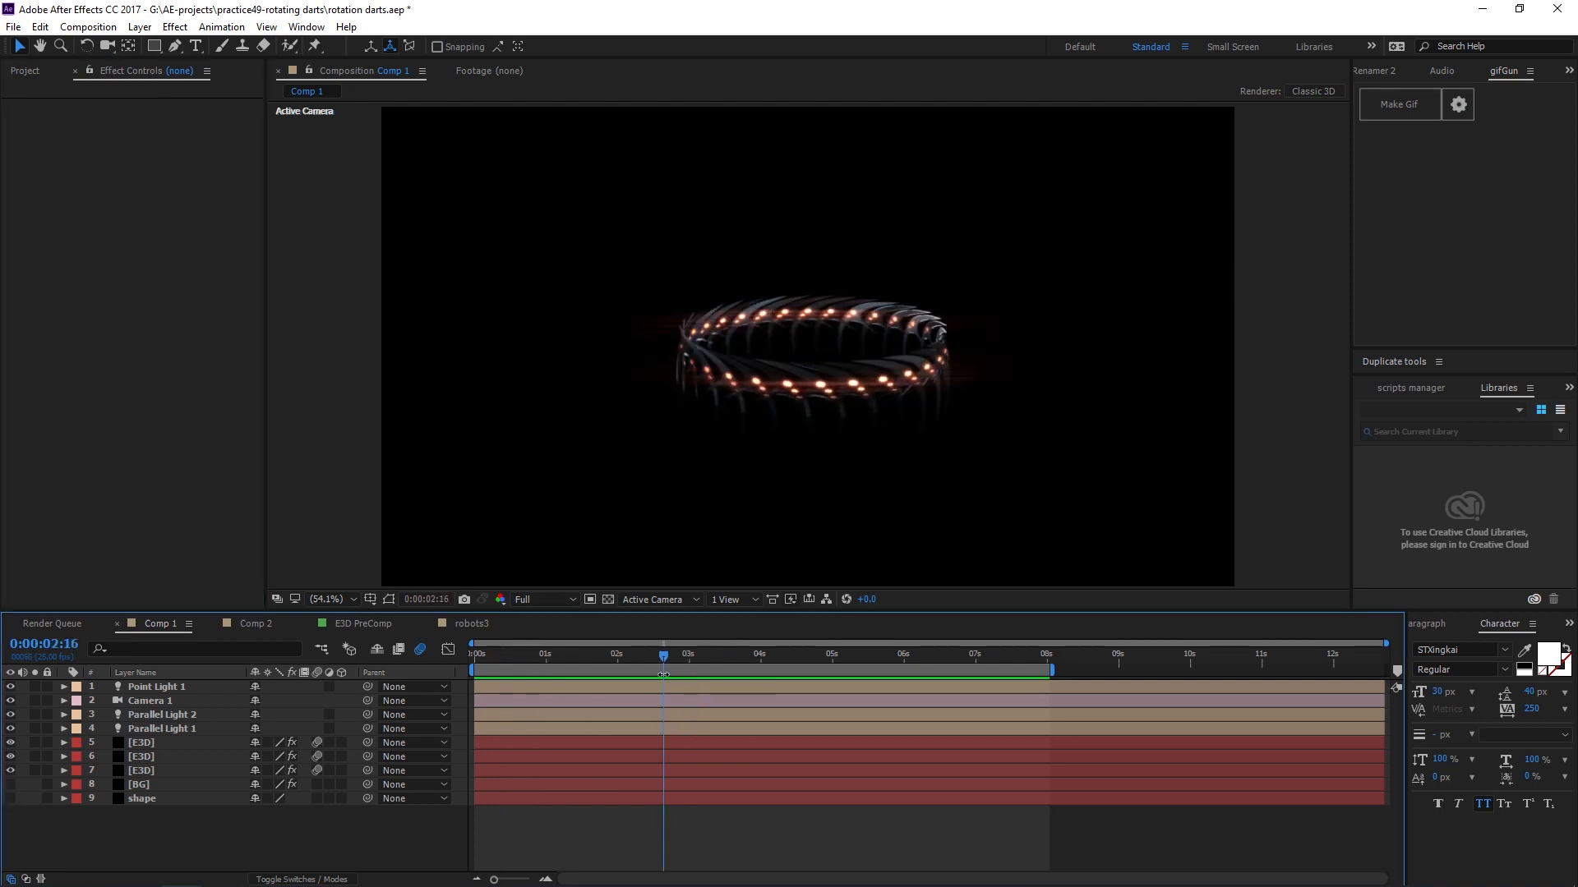
pyautogui.click(161, 746)
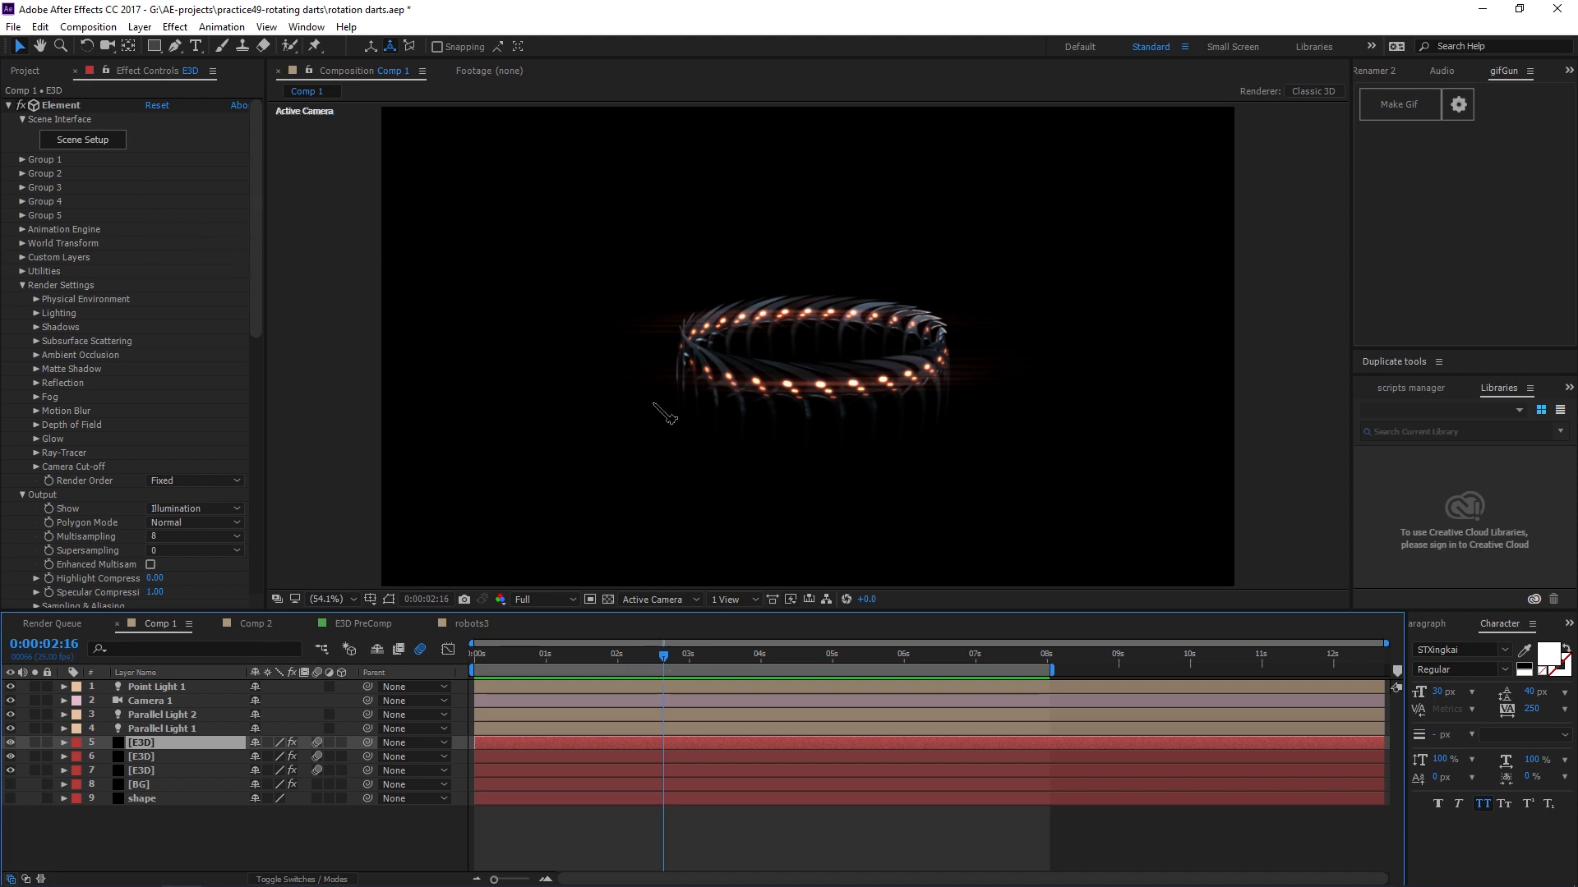
pyautogui.moveTo(610, 657); pyautogui.dragTo(567, 655)
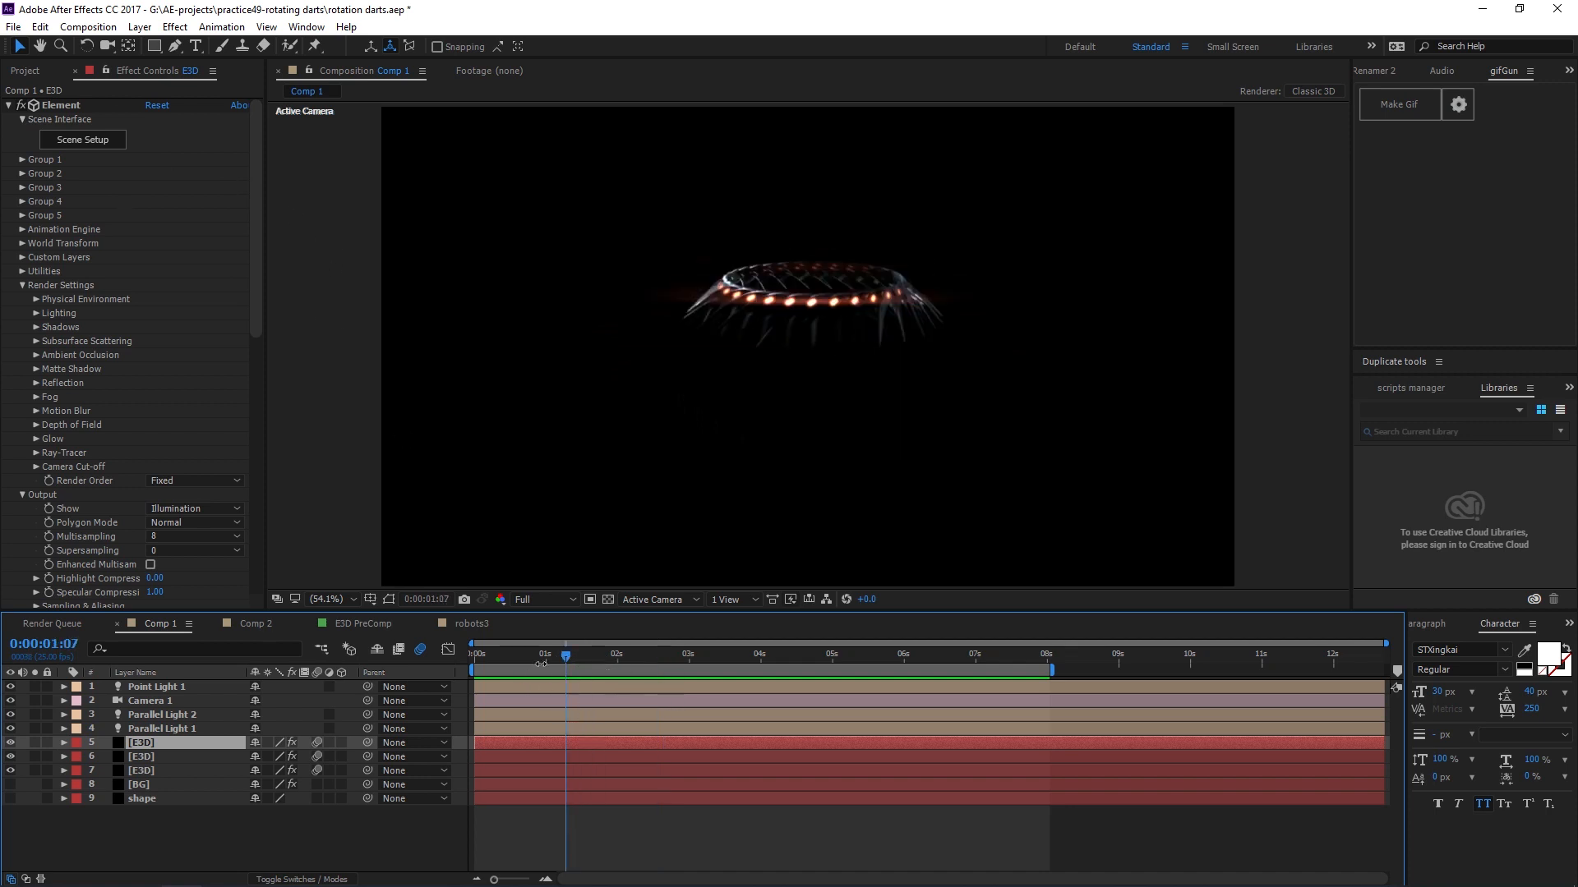
pyautogui.moveTo(567, 656); pyautogui.dragTo(640, 678)
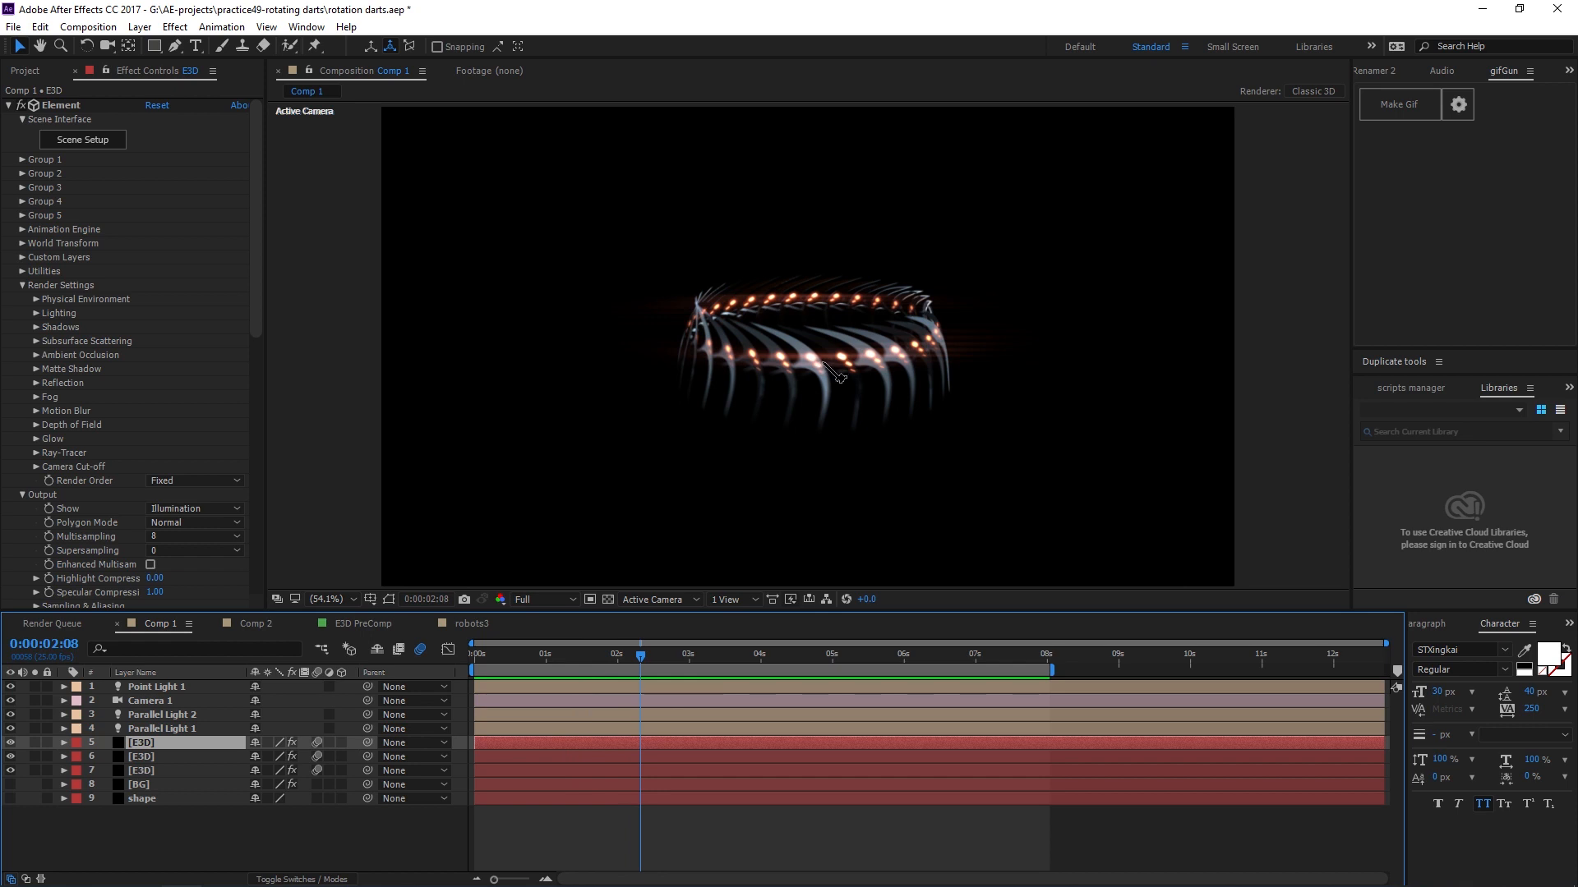
# Zoom the viewer in and out and scrub the timeline to examine the rendered ring up close.
pyautogui.scroll(3, 861, 374)
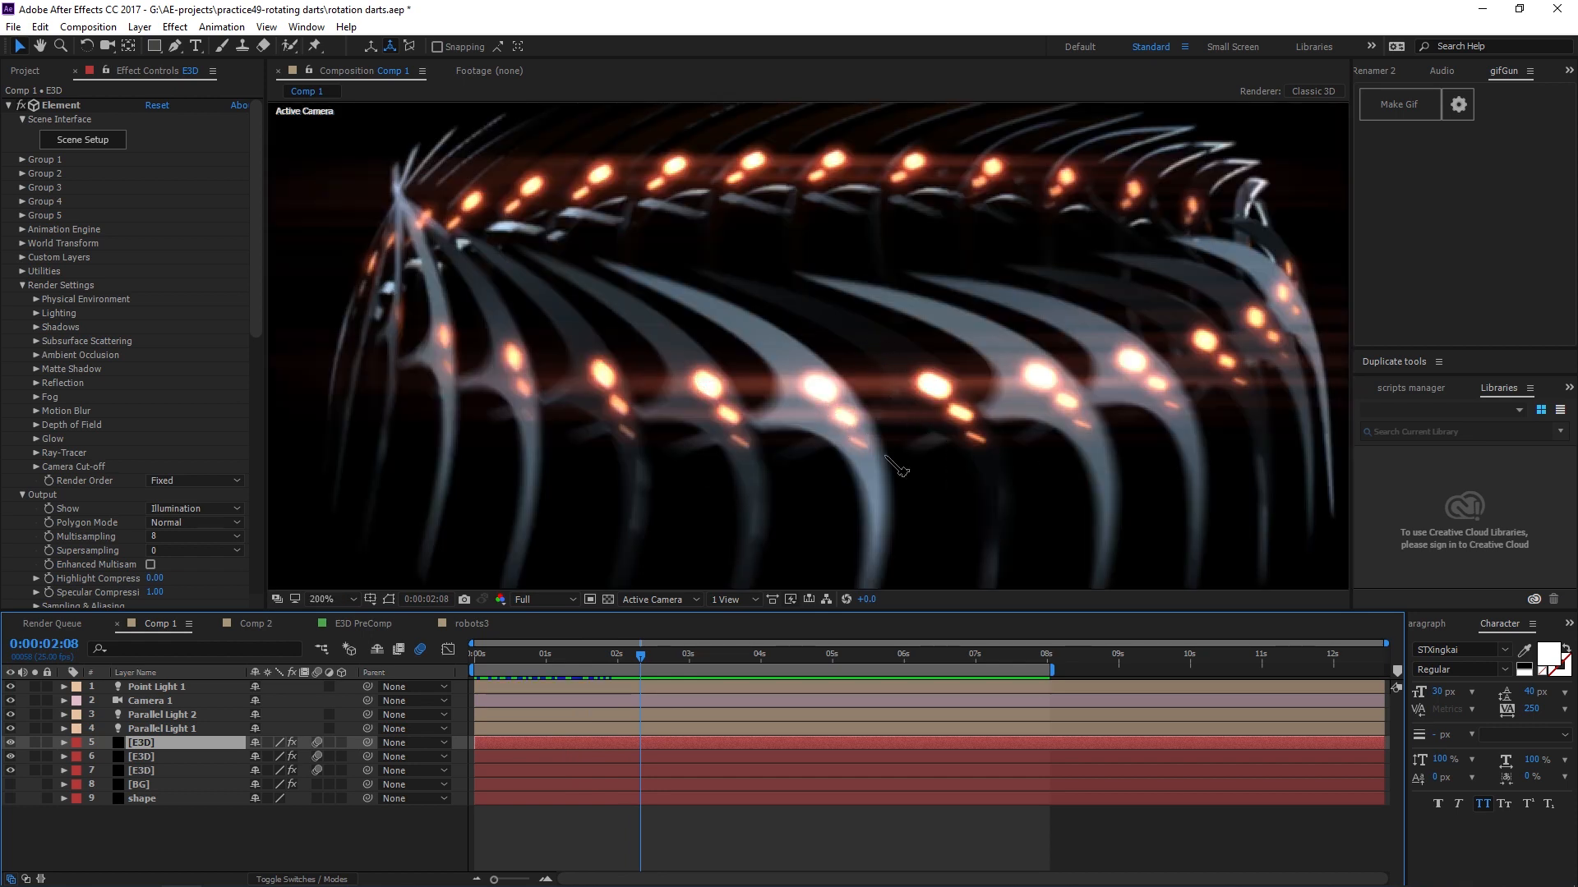
pyautogui.scroll(-2, 598, 223)
pyautogui.scroll(1, 830, 333)
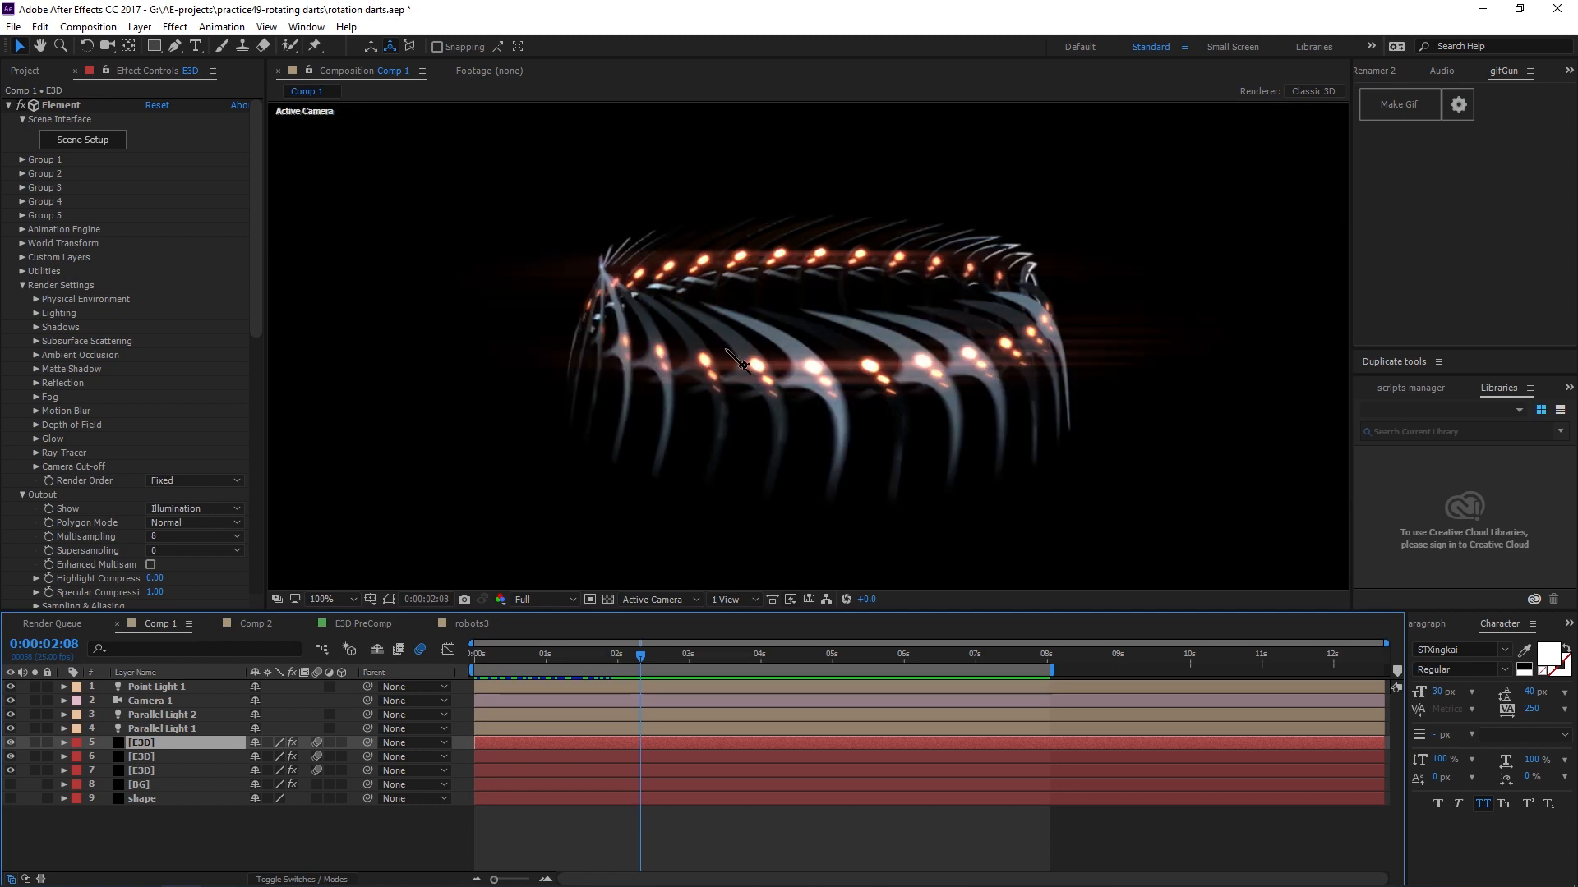
pyautogui.click(880, 434)
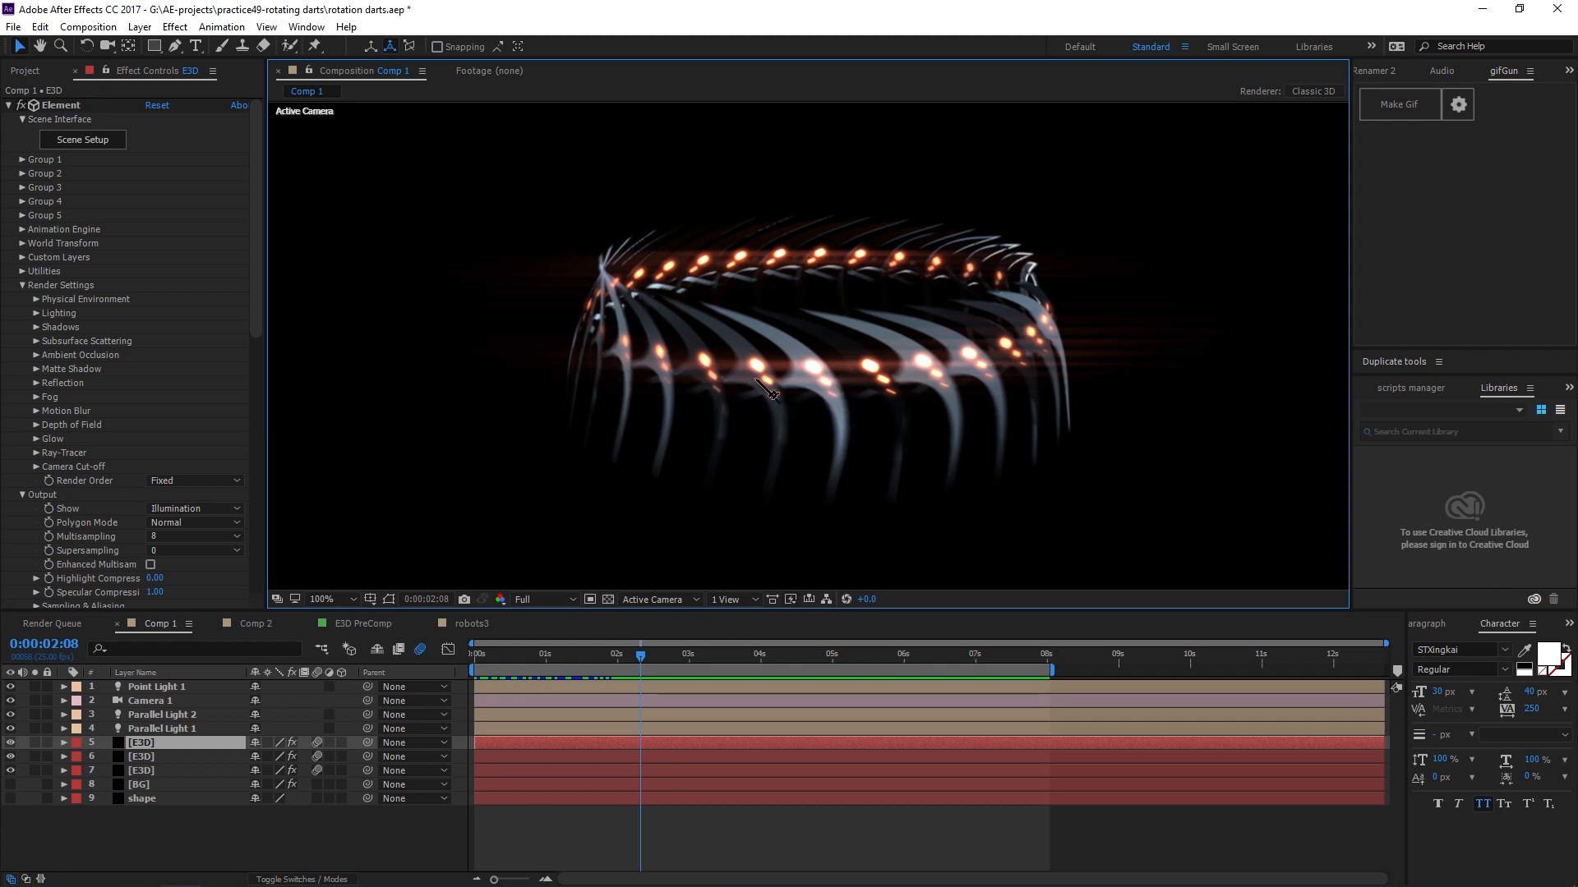
pyautogui.scroll(-1, 1012, 337)
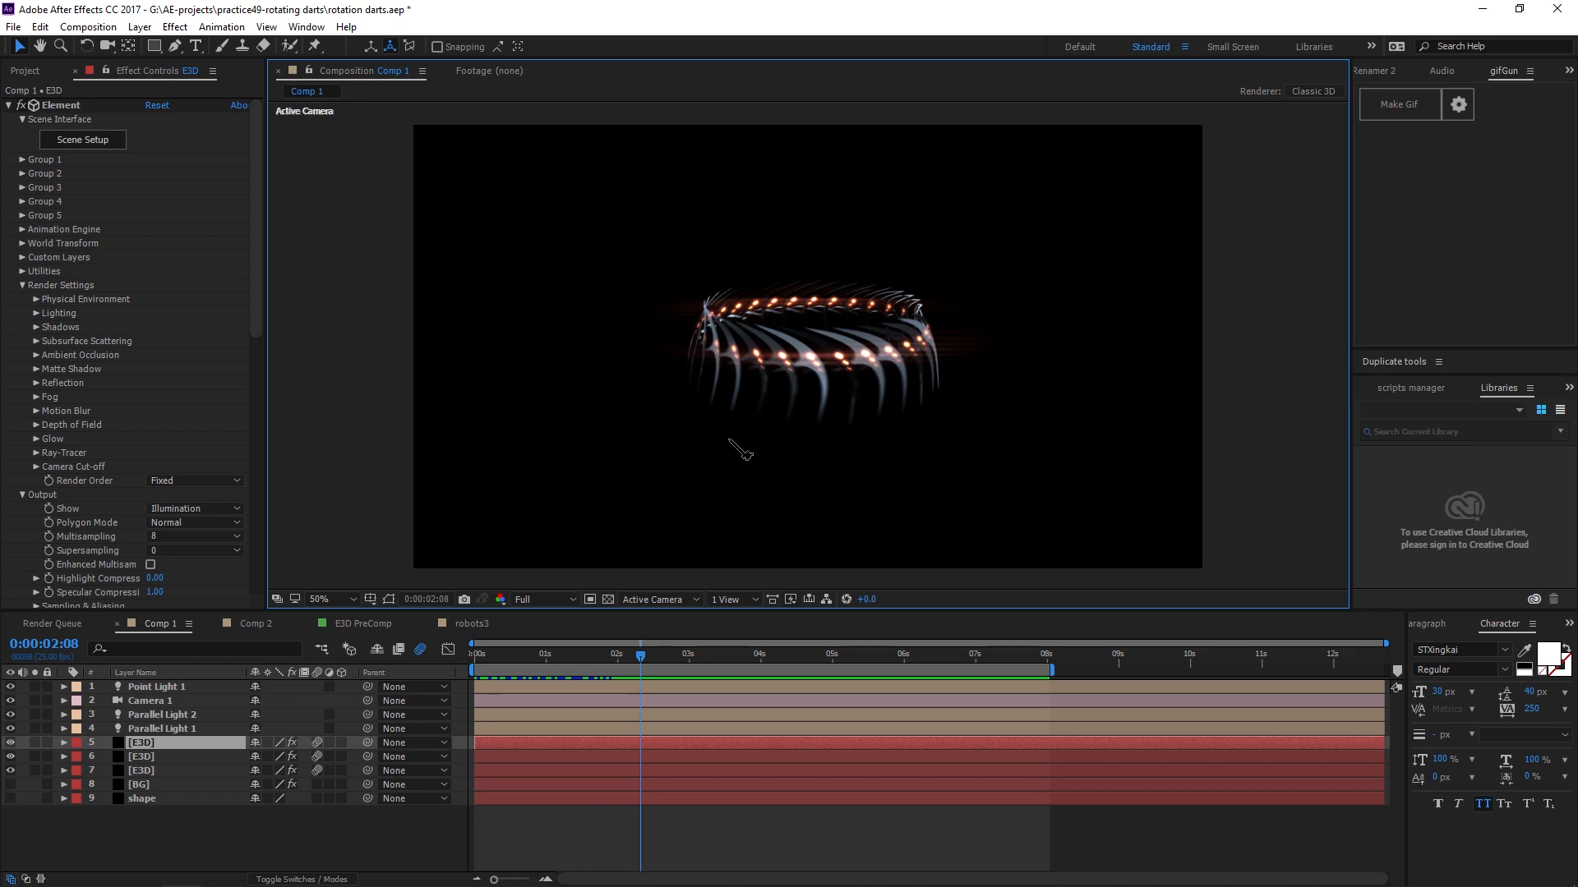
pyautogui.scroll(1, 739, 449)
pyautogui.scroll(-1, 762, 459)
pyautogui.moveTo(641, 669); pyautogui.dragTo(842, 697)
pyautogui.scroll(2, 781, 427)
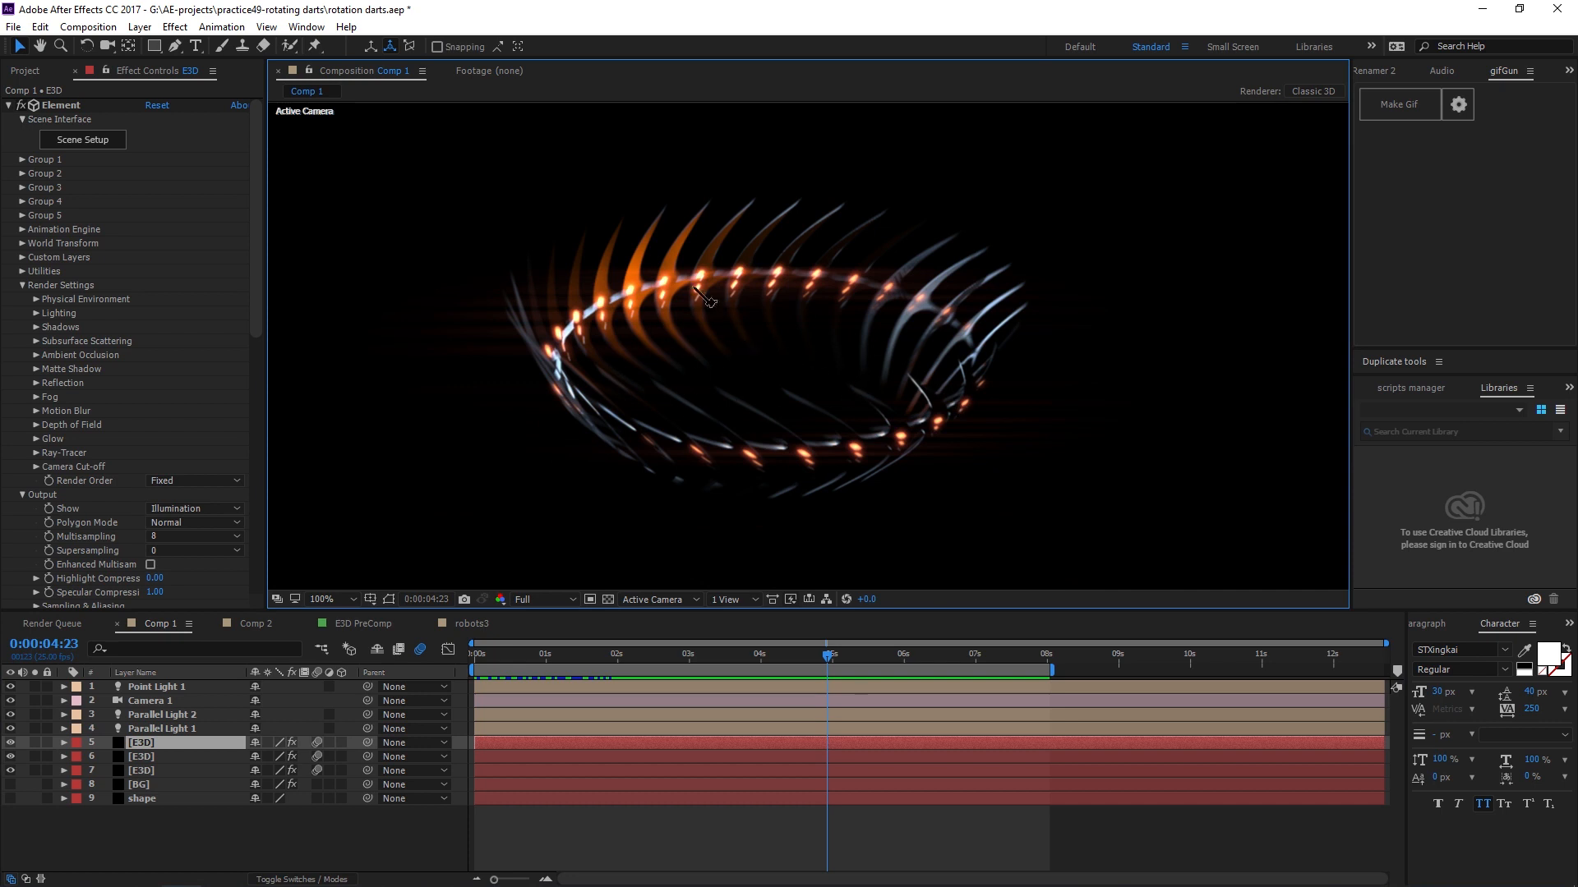
# Toggle visibility of the point light and both parallel lights to compare their effect on the render.
pyautogui.click(161, 701)
pyautogui.click(152, 687)
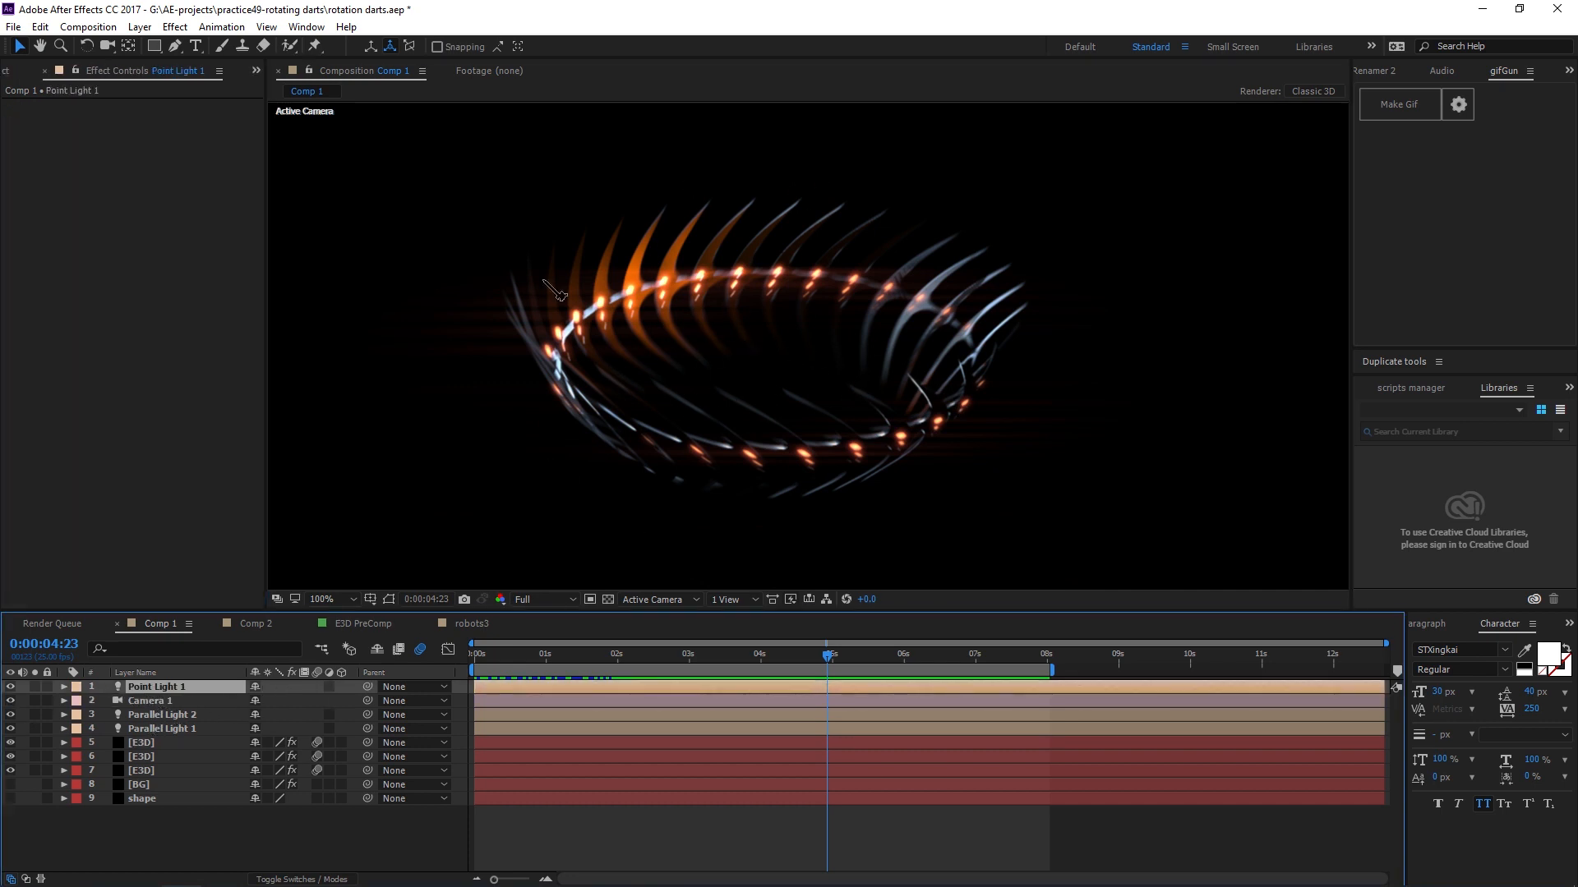
pyautogui.click(10, 687)
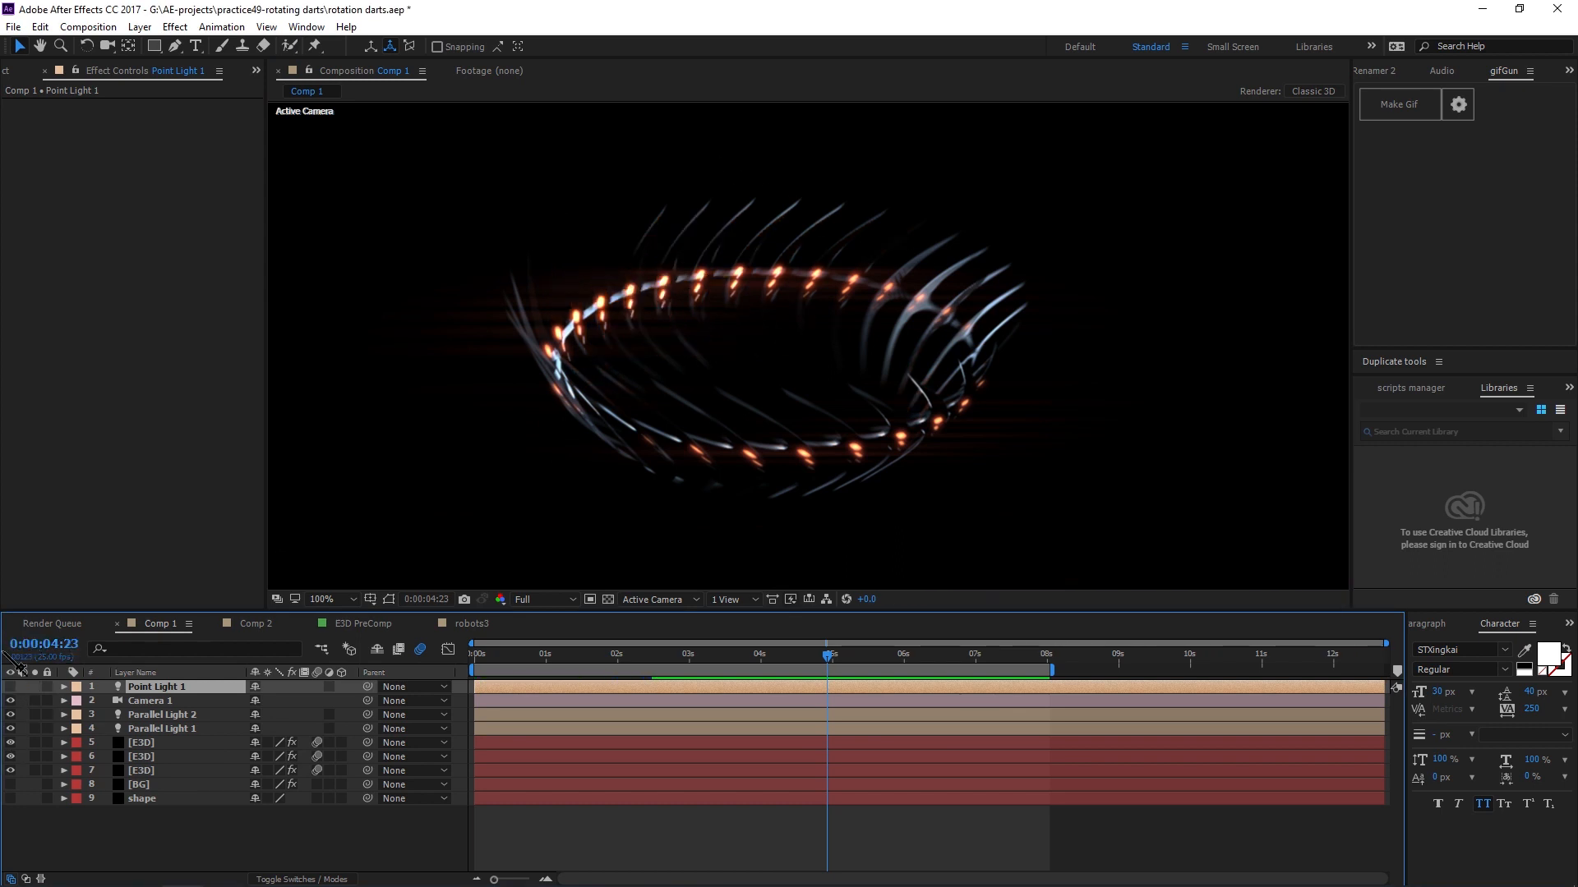
pyautogui.click(10, 686)
pyautogui.click(161, 715)
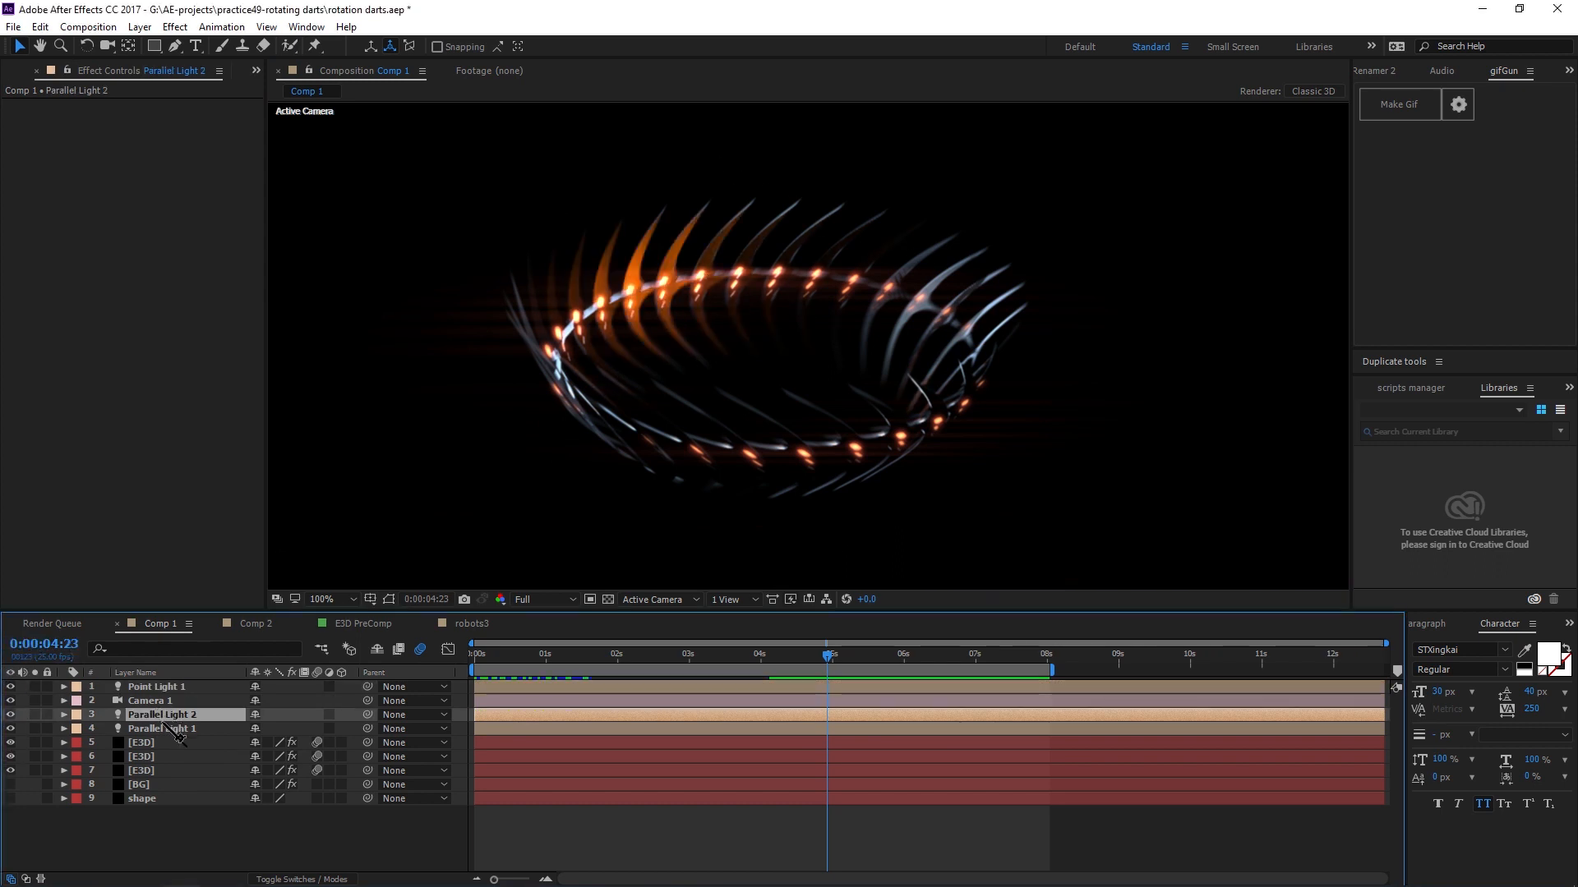
pyautogui.keyDown('ctrl'); pyautogui.click(183, 730); pyautogui.keyUp('ctrl')
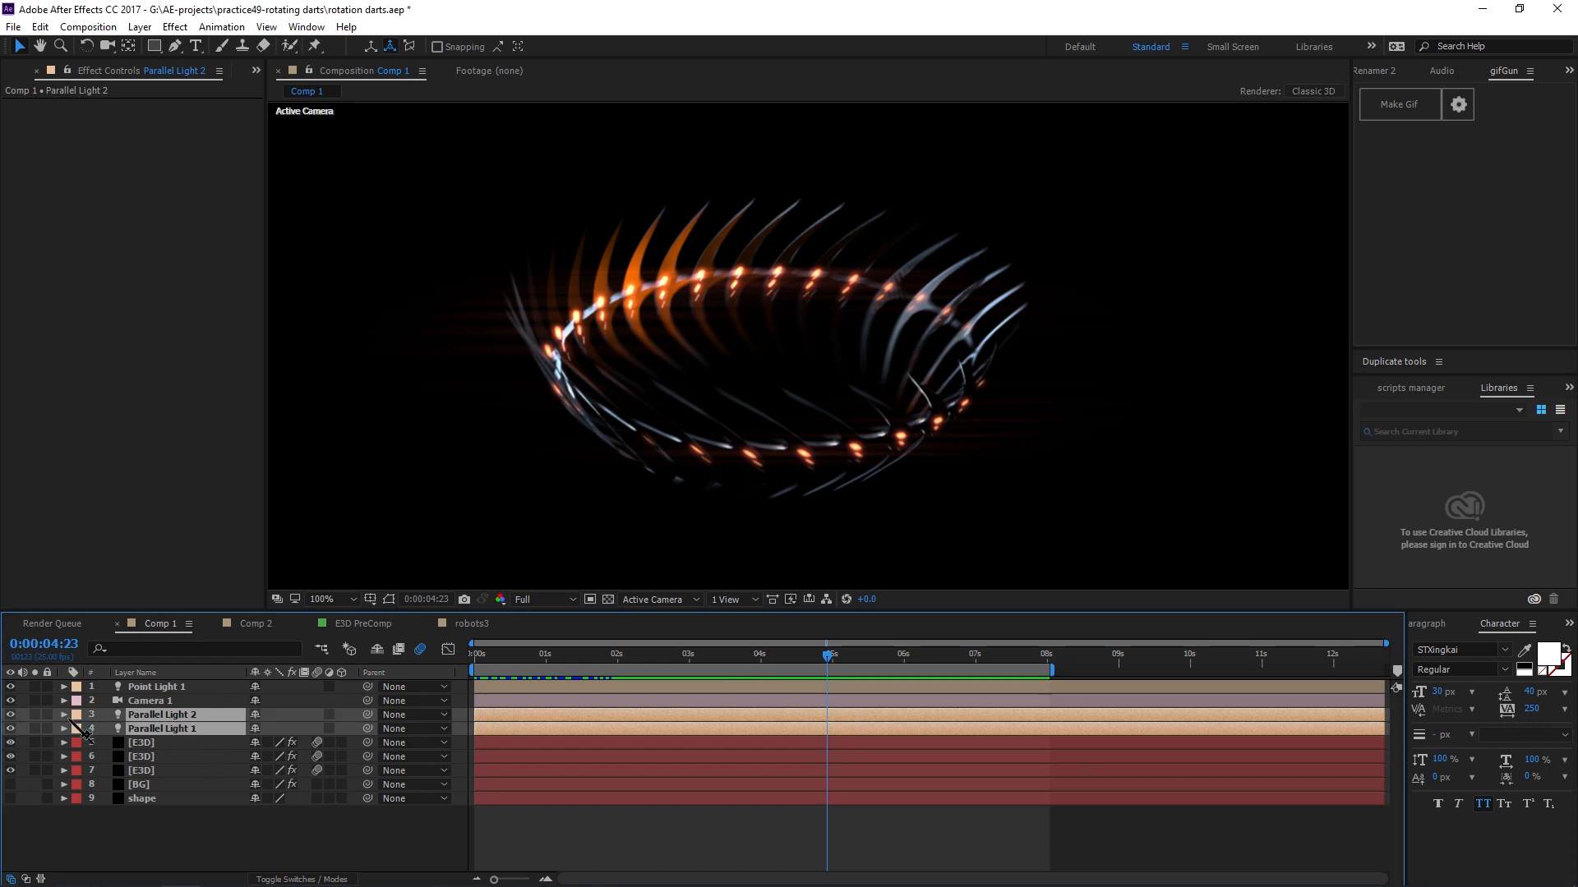
pyautogui.moveTo(9, 715); pyautogui.dragTo(10, 729)
pyautogui.click(176, 858)
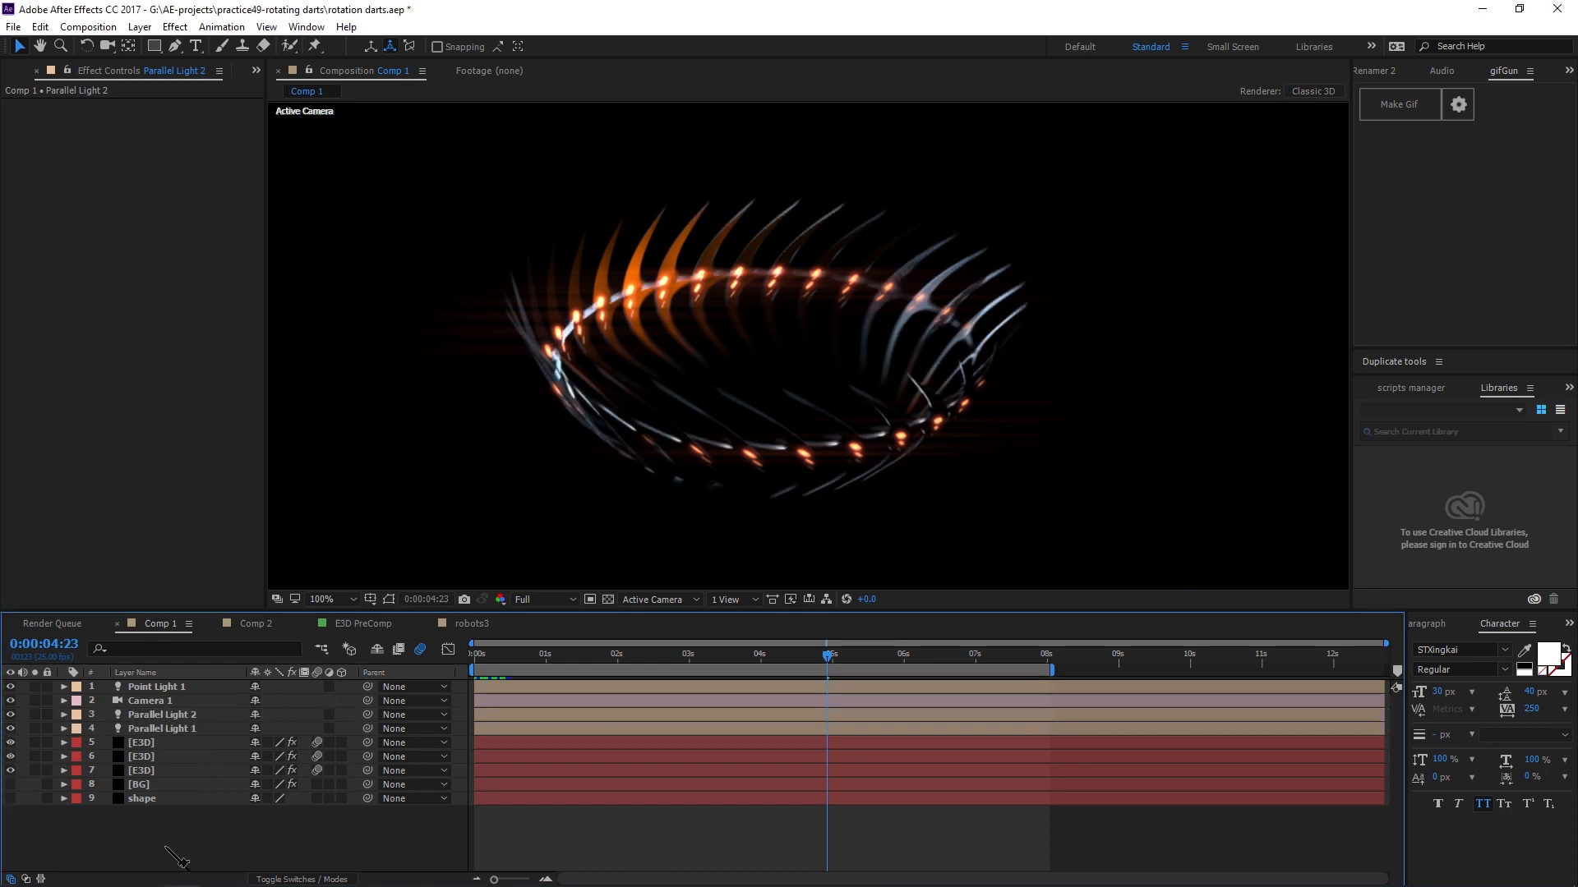
# Zoom the viewer back out to 50% and reselect the E3D layer with the Selection tool.
pyautogui.scroll(-3, 935, 301)
pyautogui.scroll(2, 850, 360)
pyautogui.moveTo(834, 380); pyautogui.dragTo(873, 438)
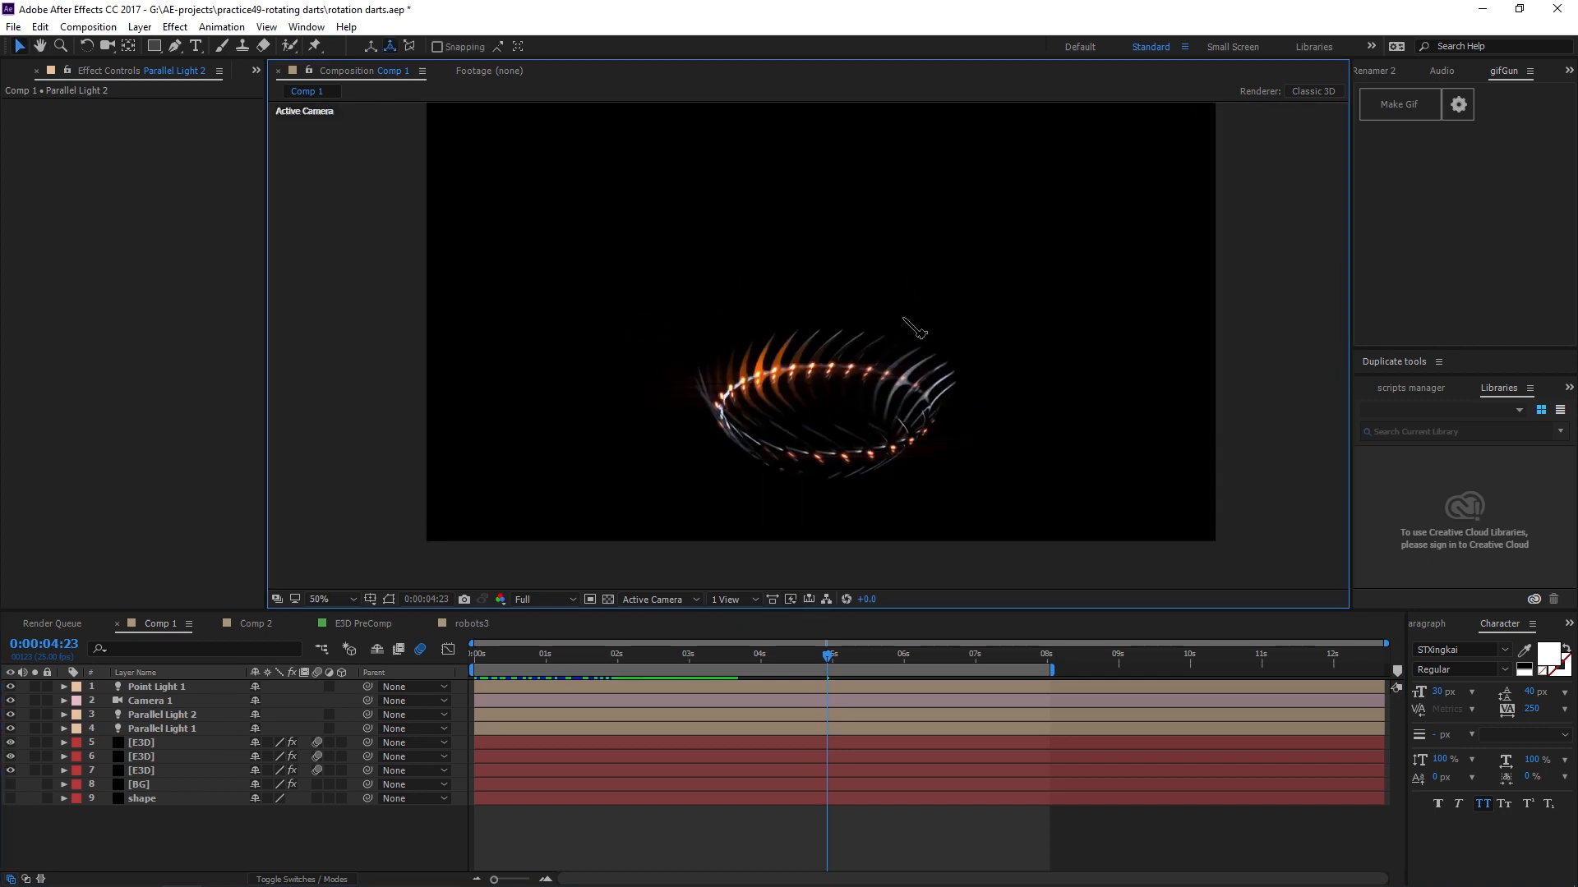
pyautogui.moveTo(903, 343); pyautogui.dragTo(878, 375)
pyautogui.press('v')
pyautogui.click(1177, 427)
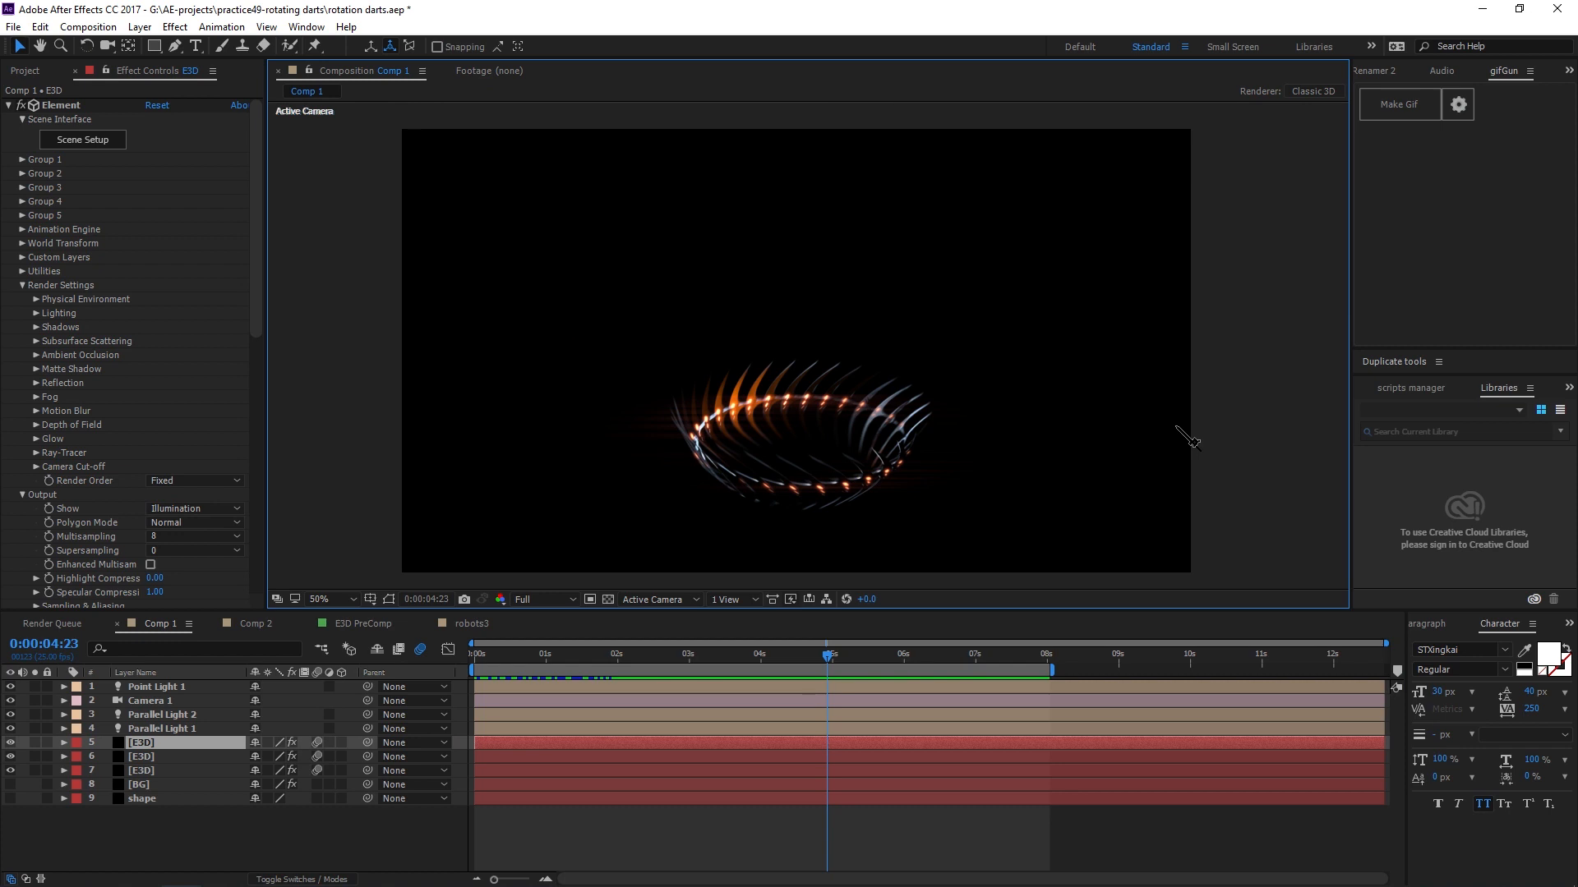
# Create a new composition, Comp 3, using the HDTV 1080 25 preset.
pyautogui.hotkey('ctrl', 'n')
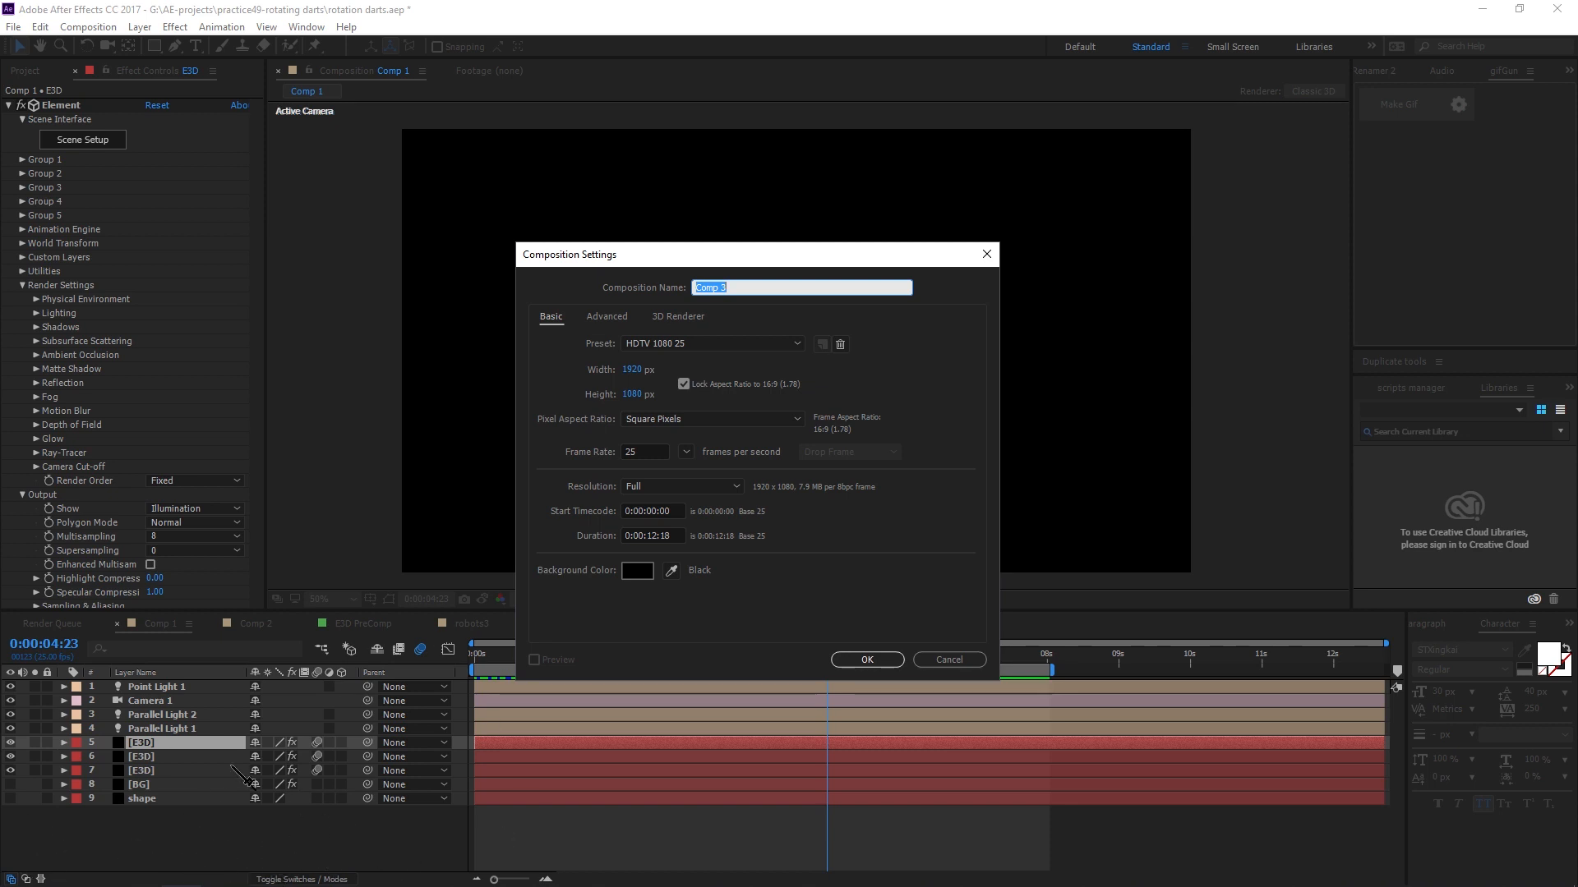
pyautogui.moveTo(826, 254); pyautogui.dragTo(906, 223)
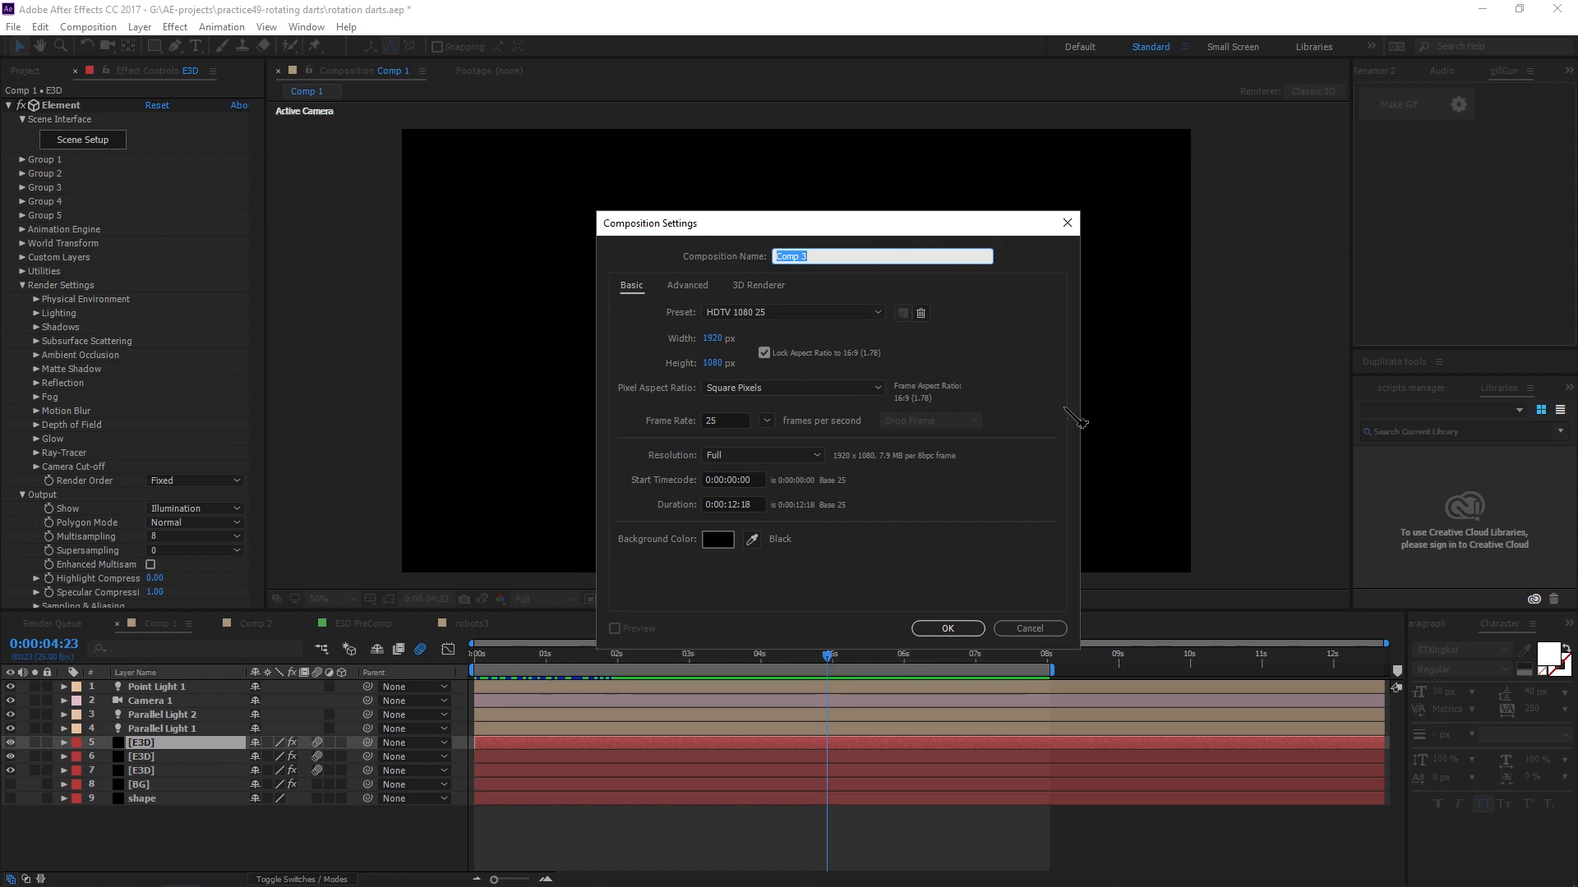
pyautogui.click(877, 440)
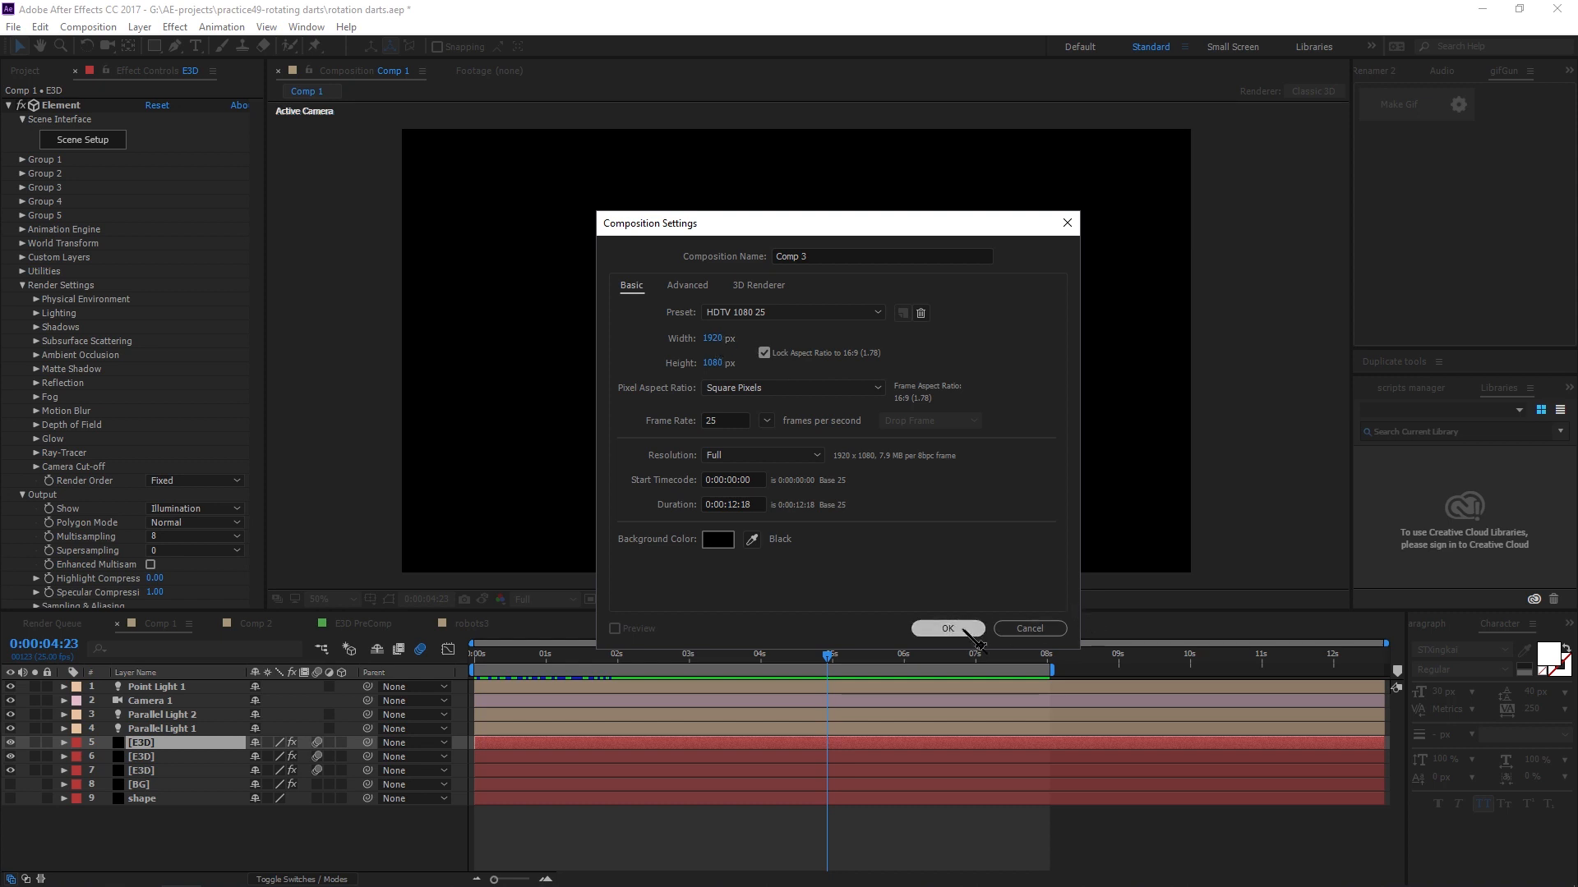
pyautogui.click(937, 628)
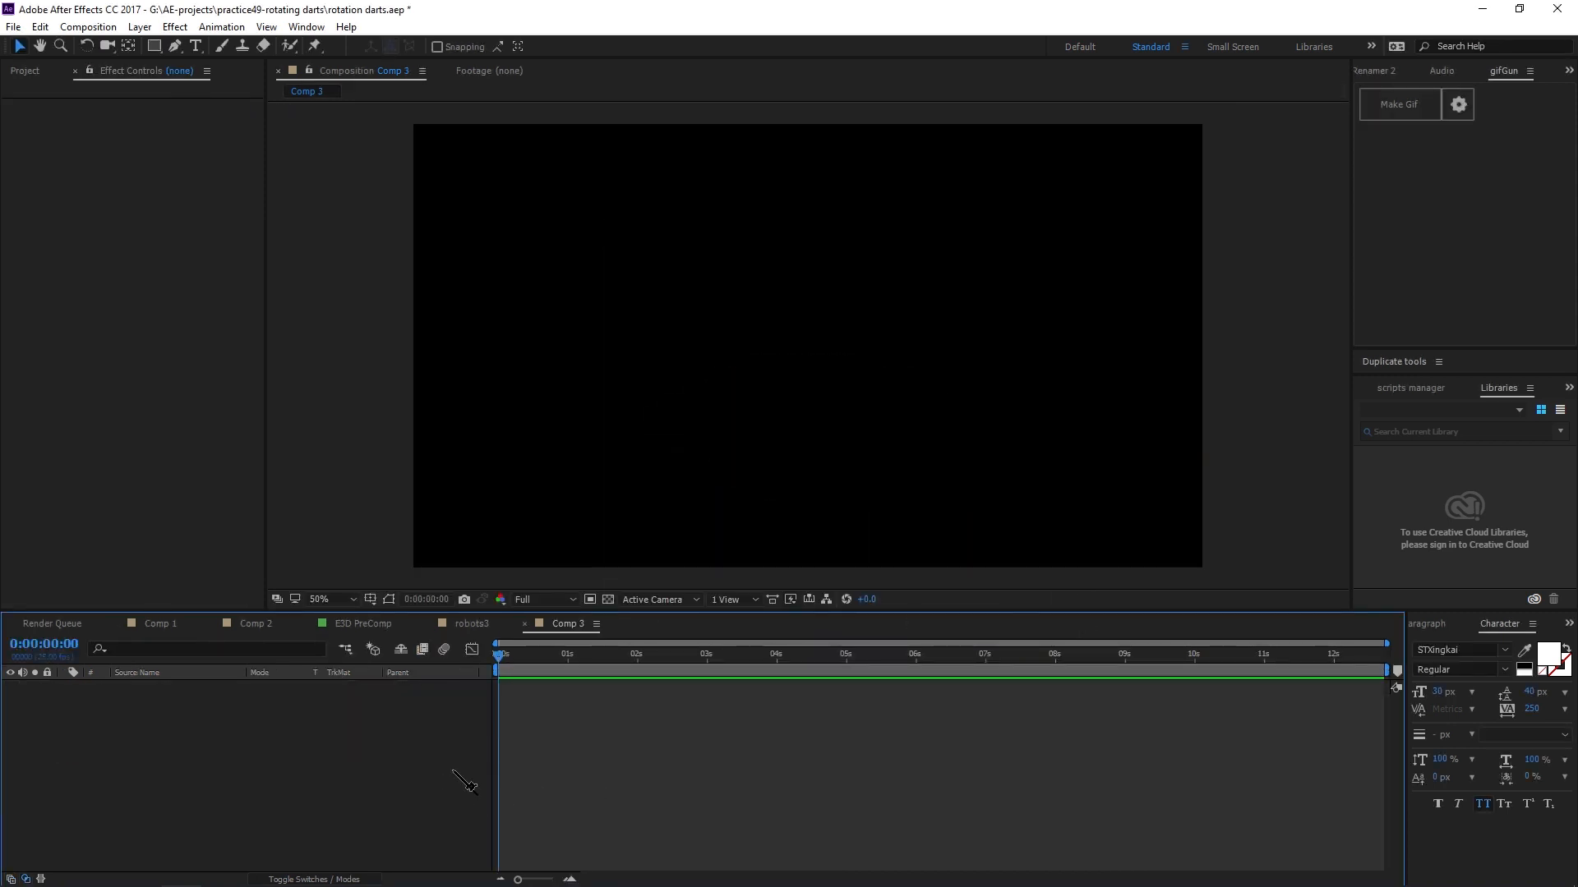
# Add a new comp-sized black solid named shape to Comp 3.
pyautogui.press('ctrl')
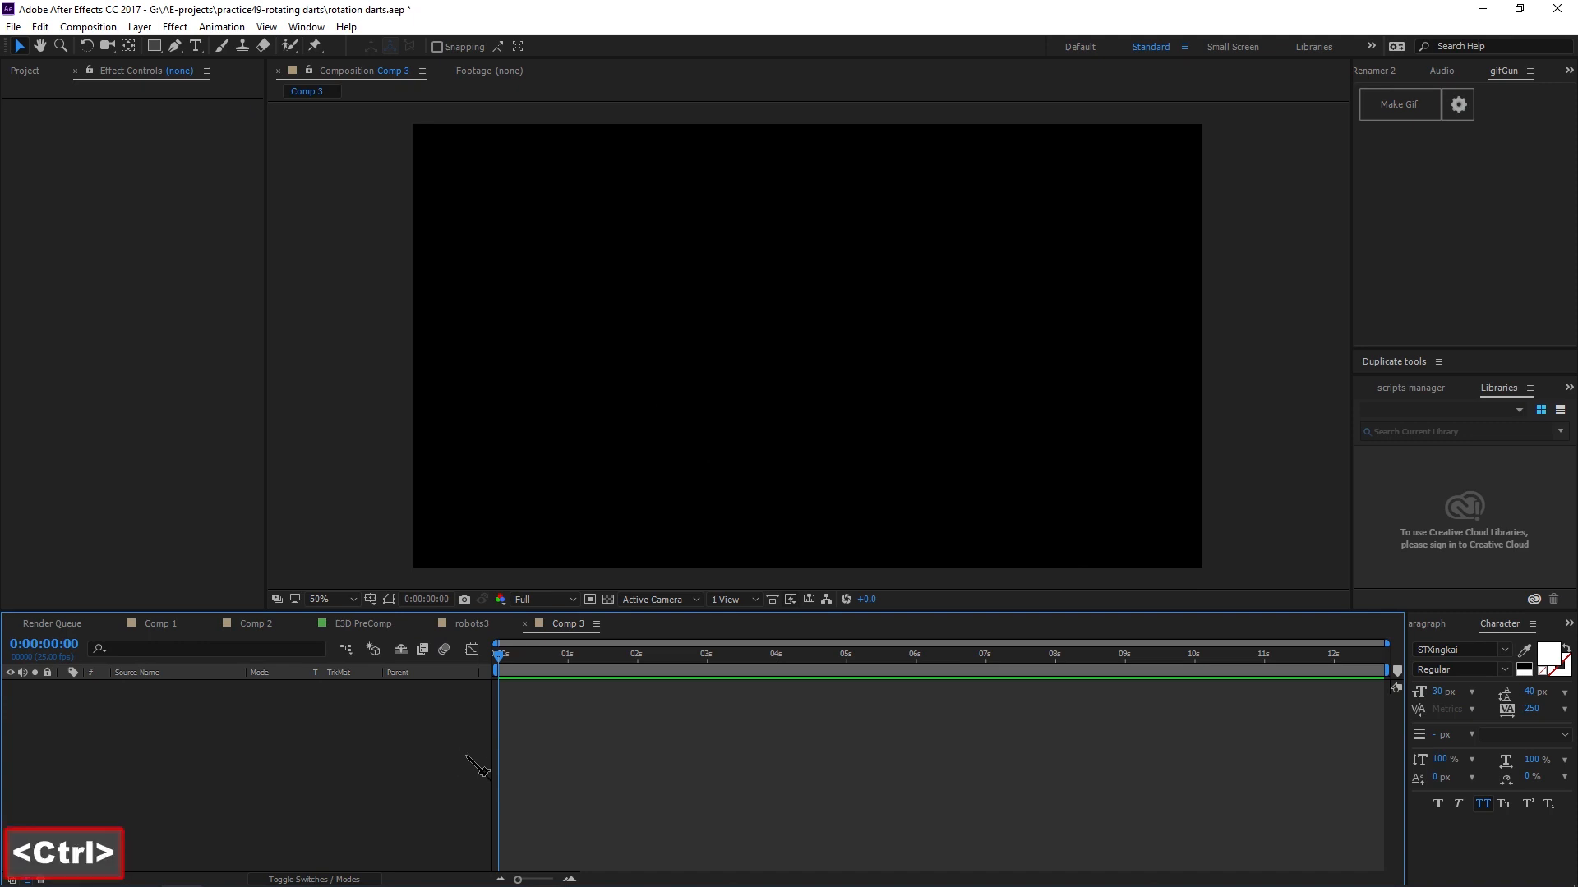
pyautogui.hotkey('ctrl', 'y')
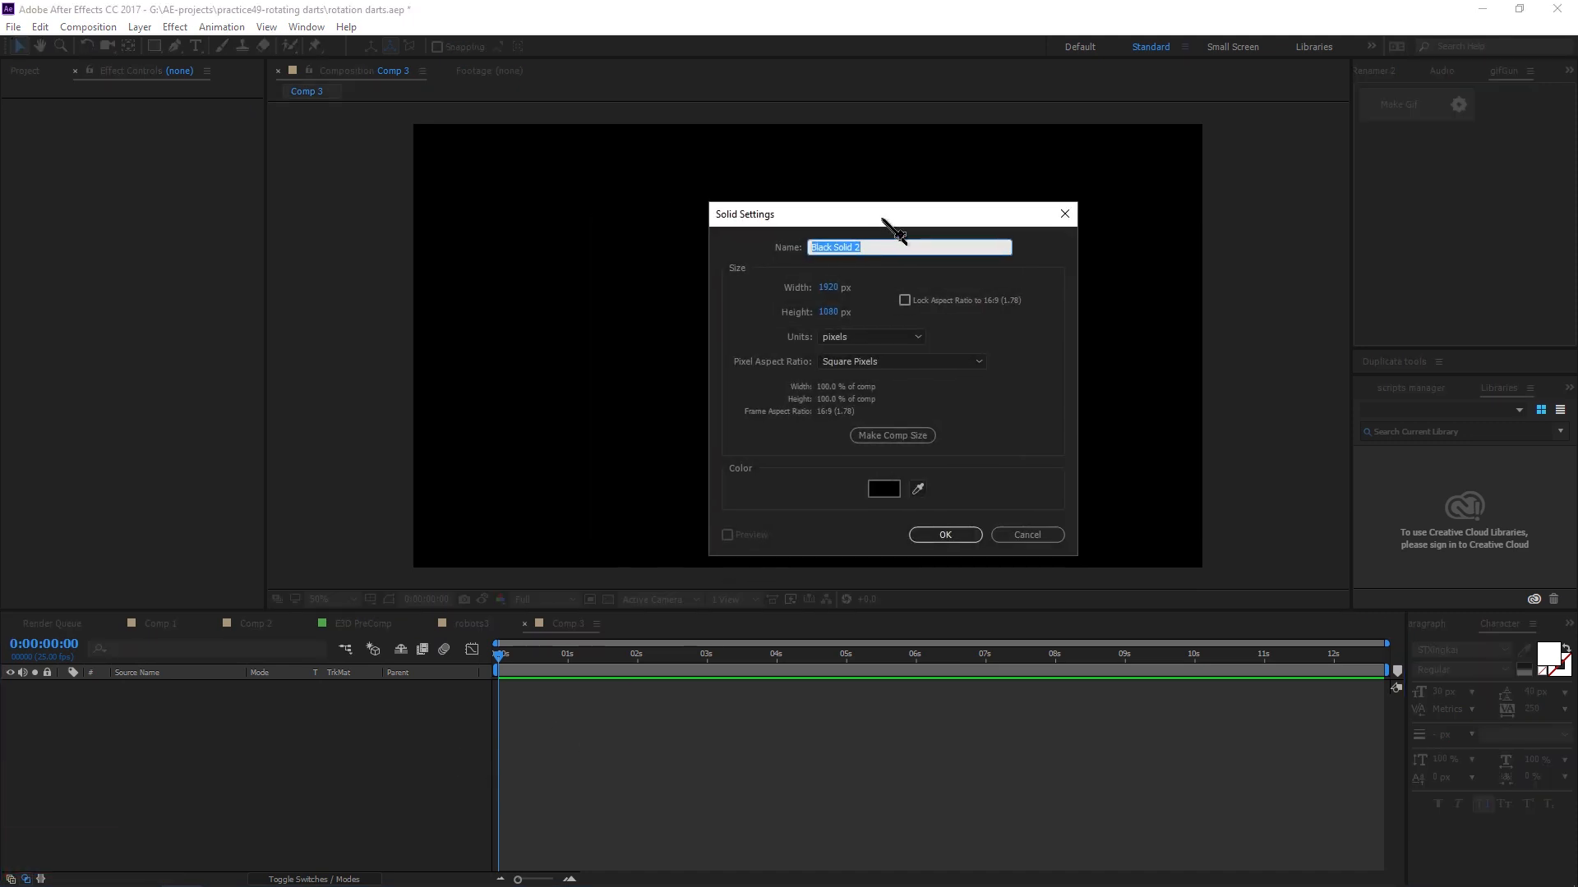
pyautogui.moveTo(883, 219); pyautogui.dragTo(875, 216)
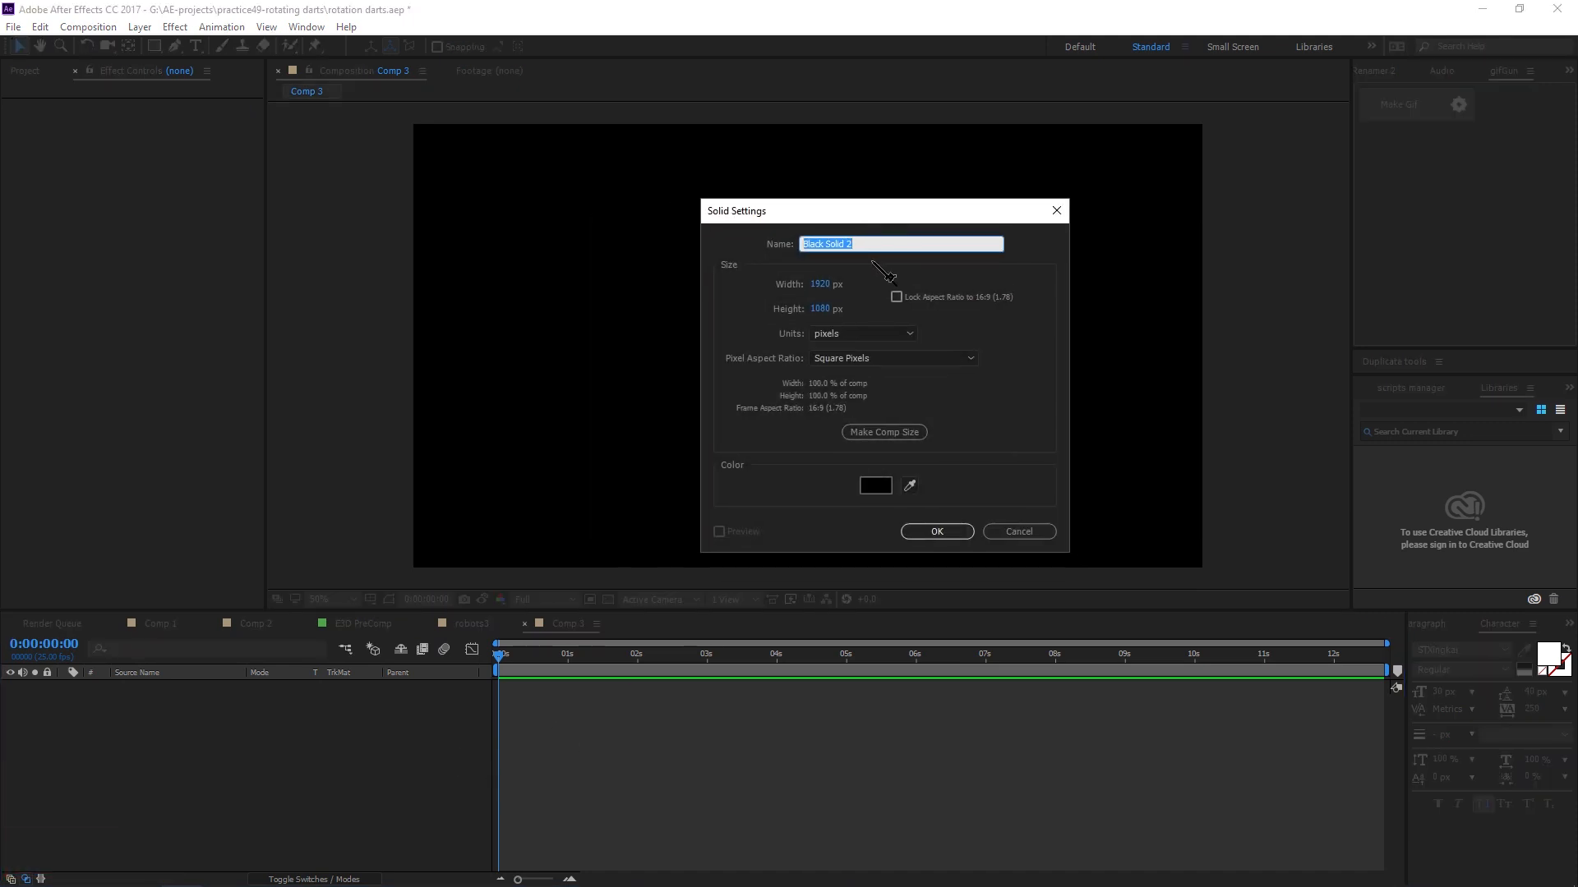
pyautogui.write('shape')
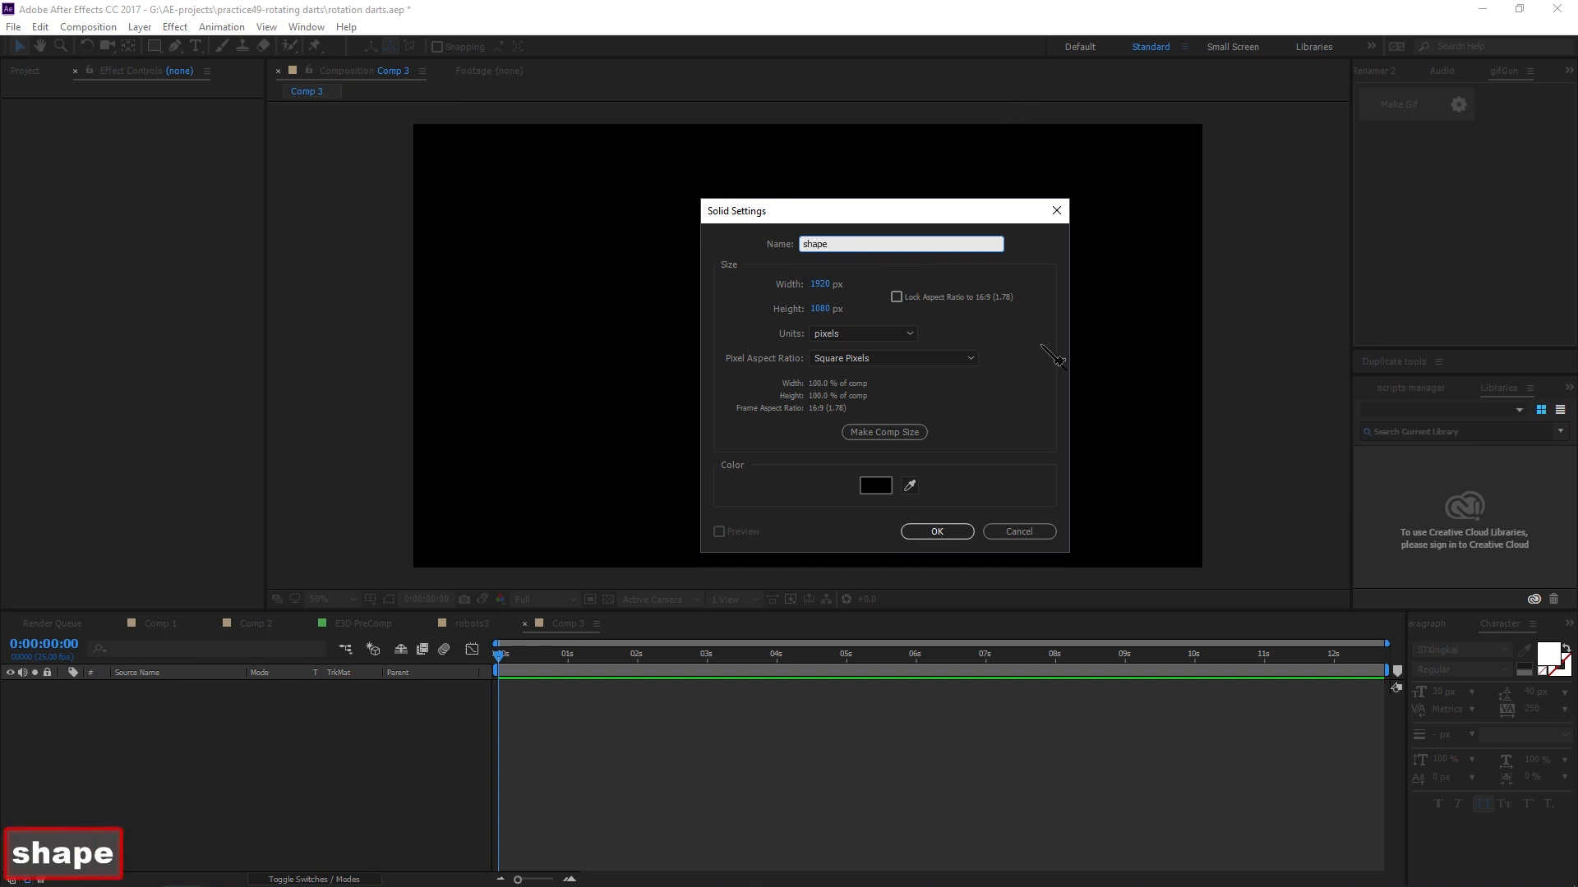
pyautogui.moveTo(926, 220); pyautogui.dragTo(880, 205)
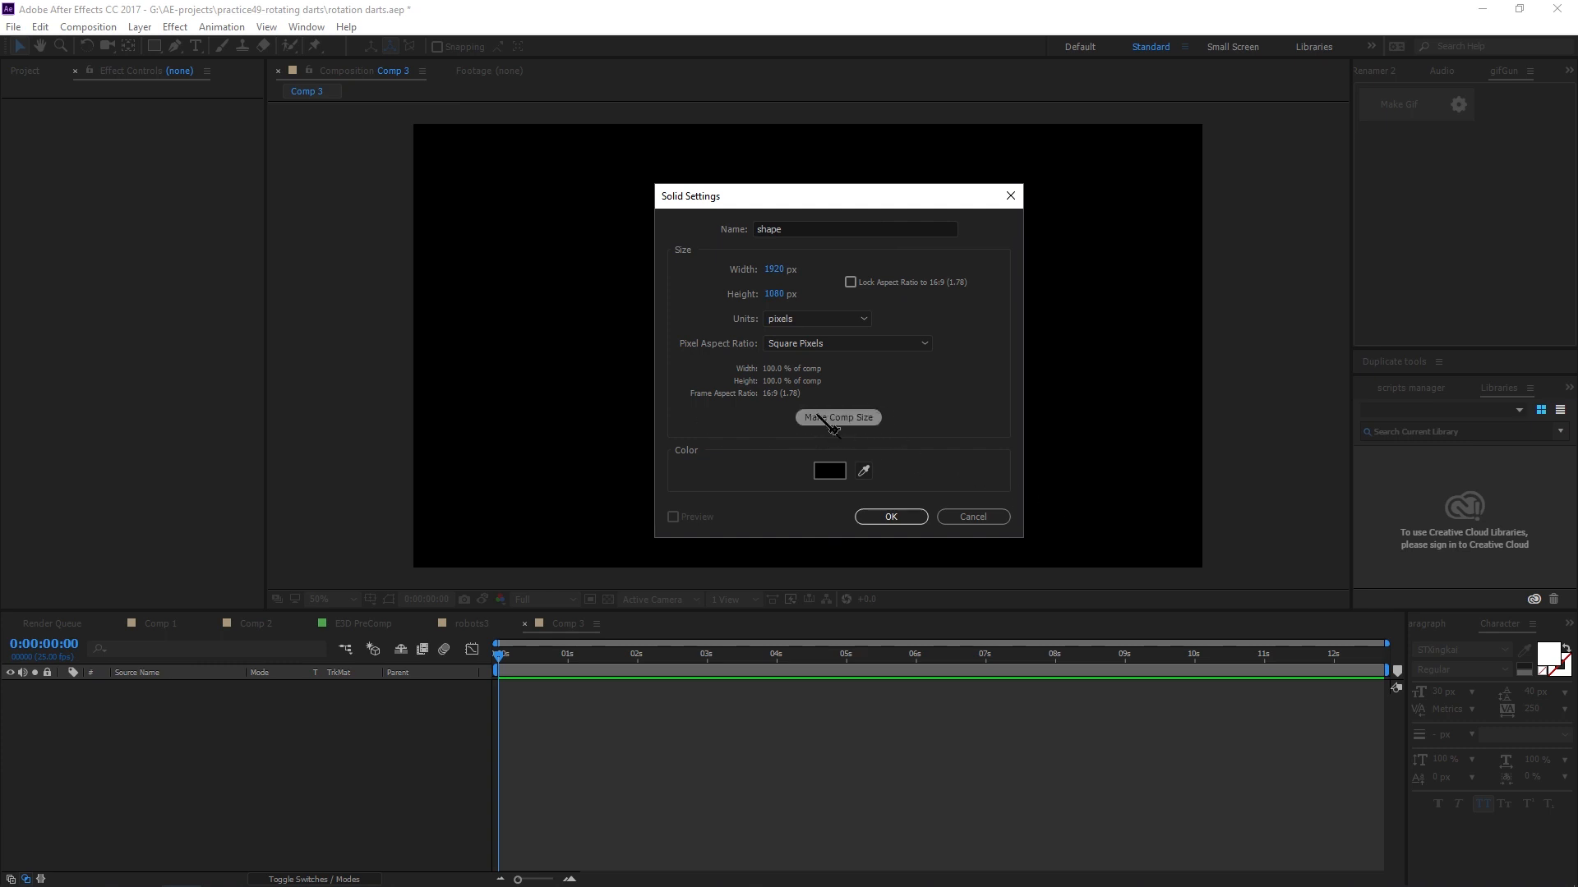
pyautogui.click(894, 517)
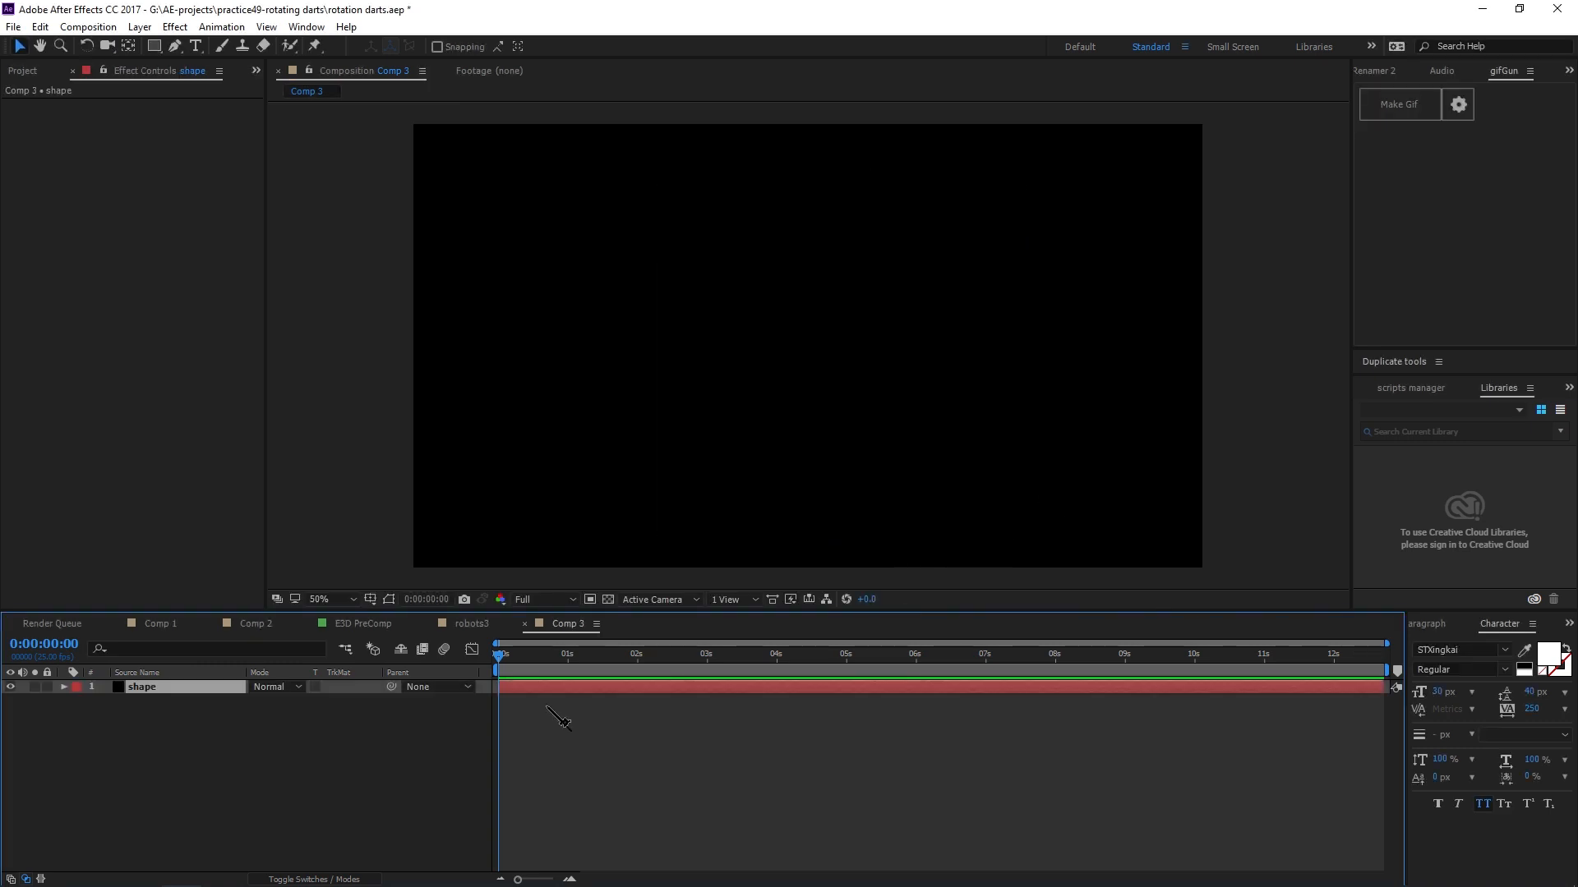
# Check the shape layer in Comp 1, then return to Comp 3 and select the shape solid.
pyautogui.click(162, 687)
pyautogui.click(254, 624)
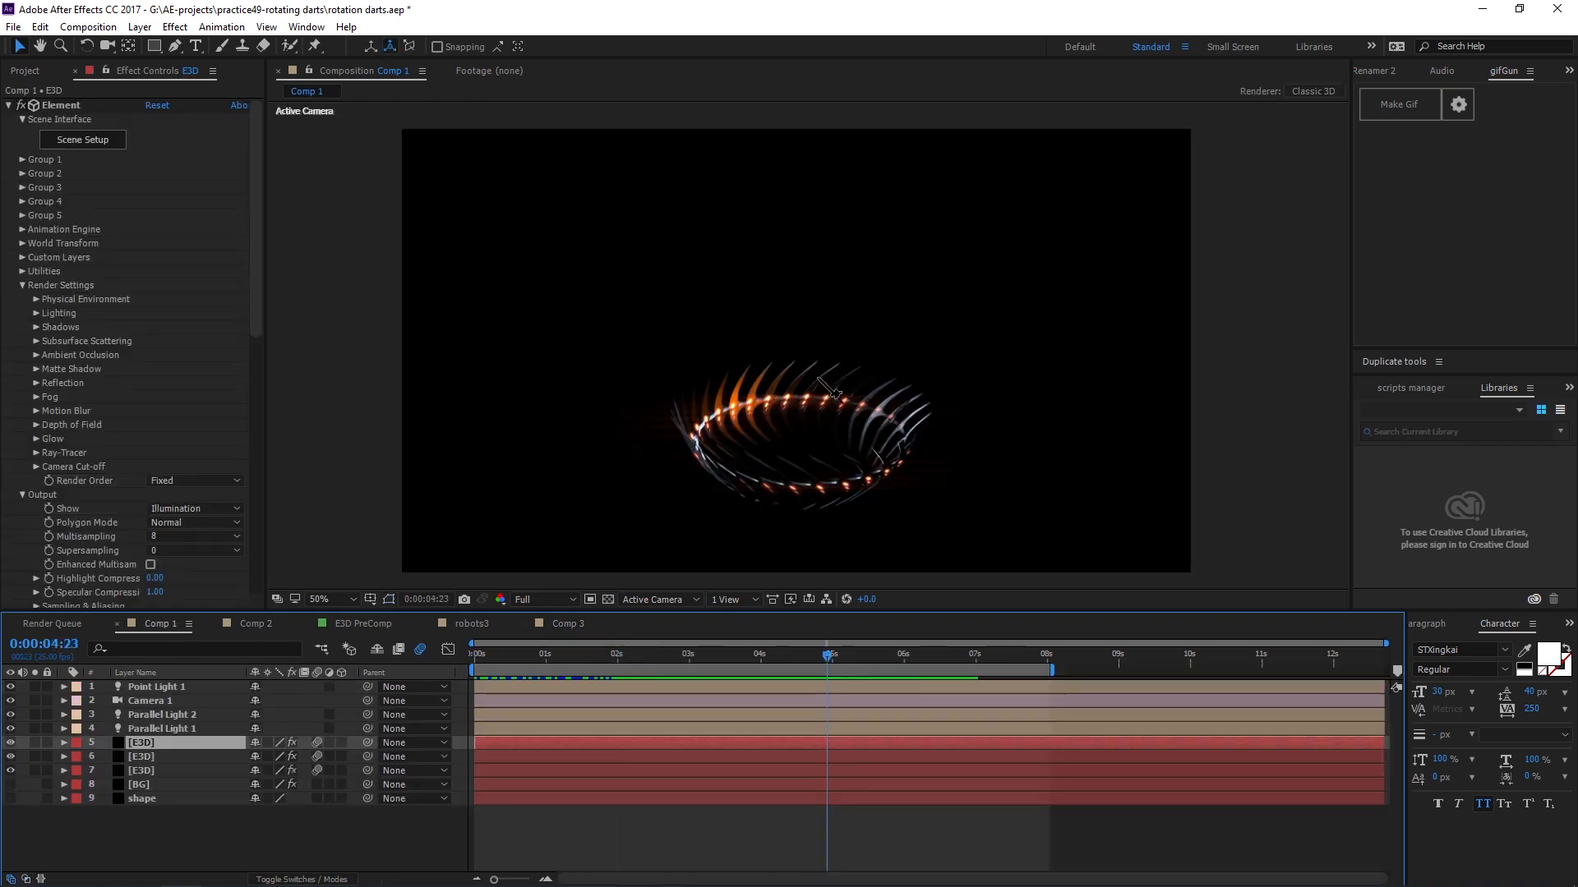
pyautogui.click(571, 624)
pyautogui.click(287, 830)
pyautogui.click(152, 688)
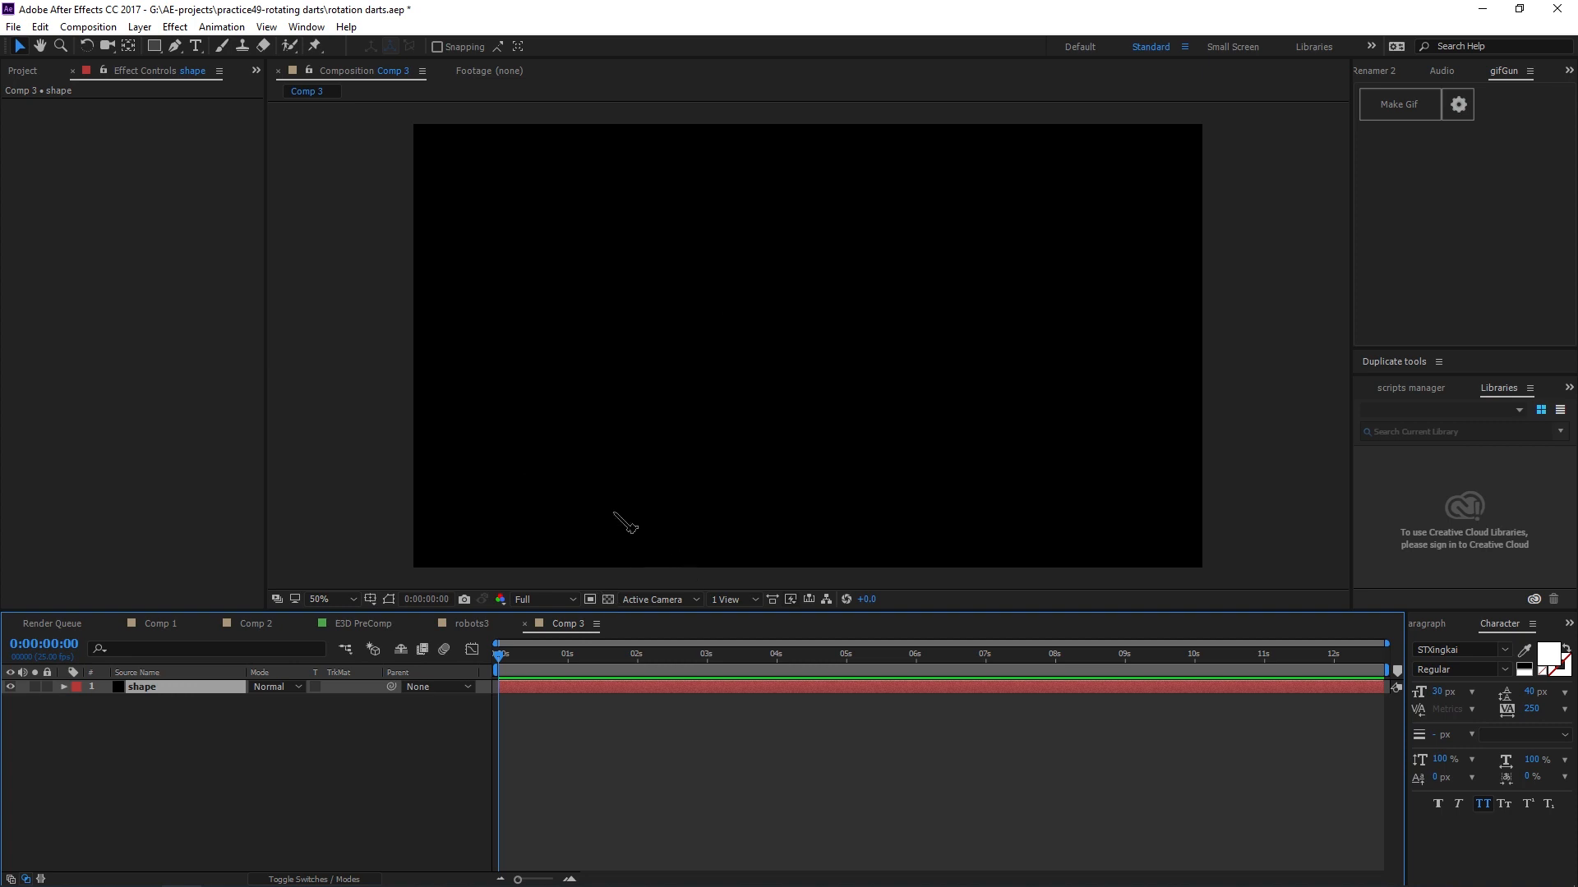
# Pick the Pen tool and turn on the Title/Action Safe guides in the viewer.
pyautogui.click(175, 46)
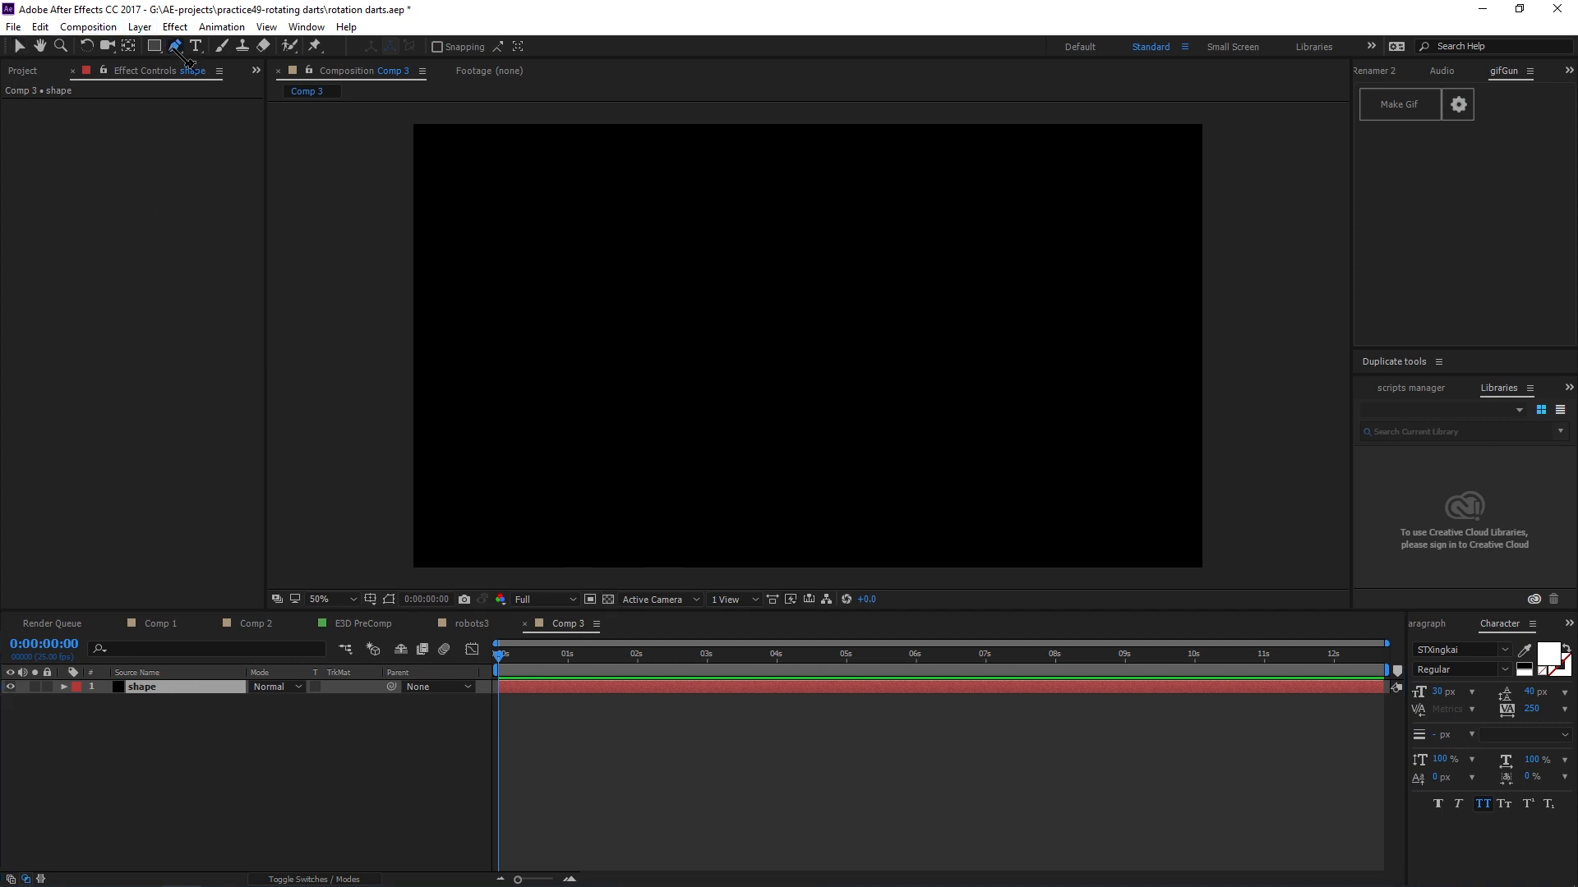
pyautogui.click(371, 599)
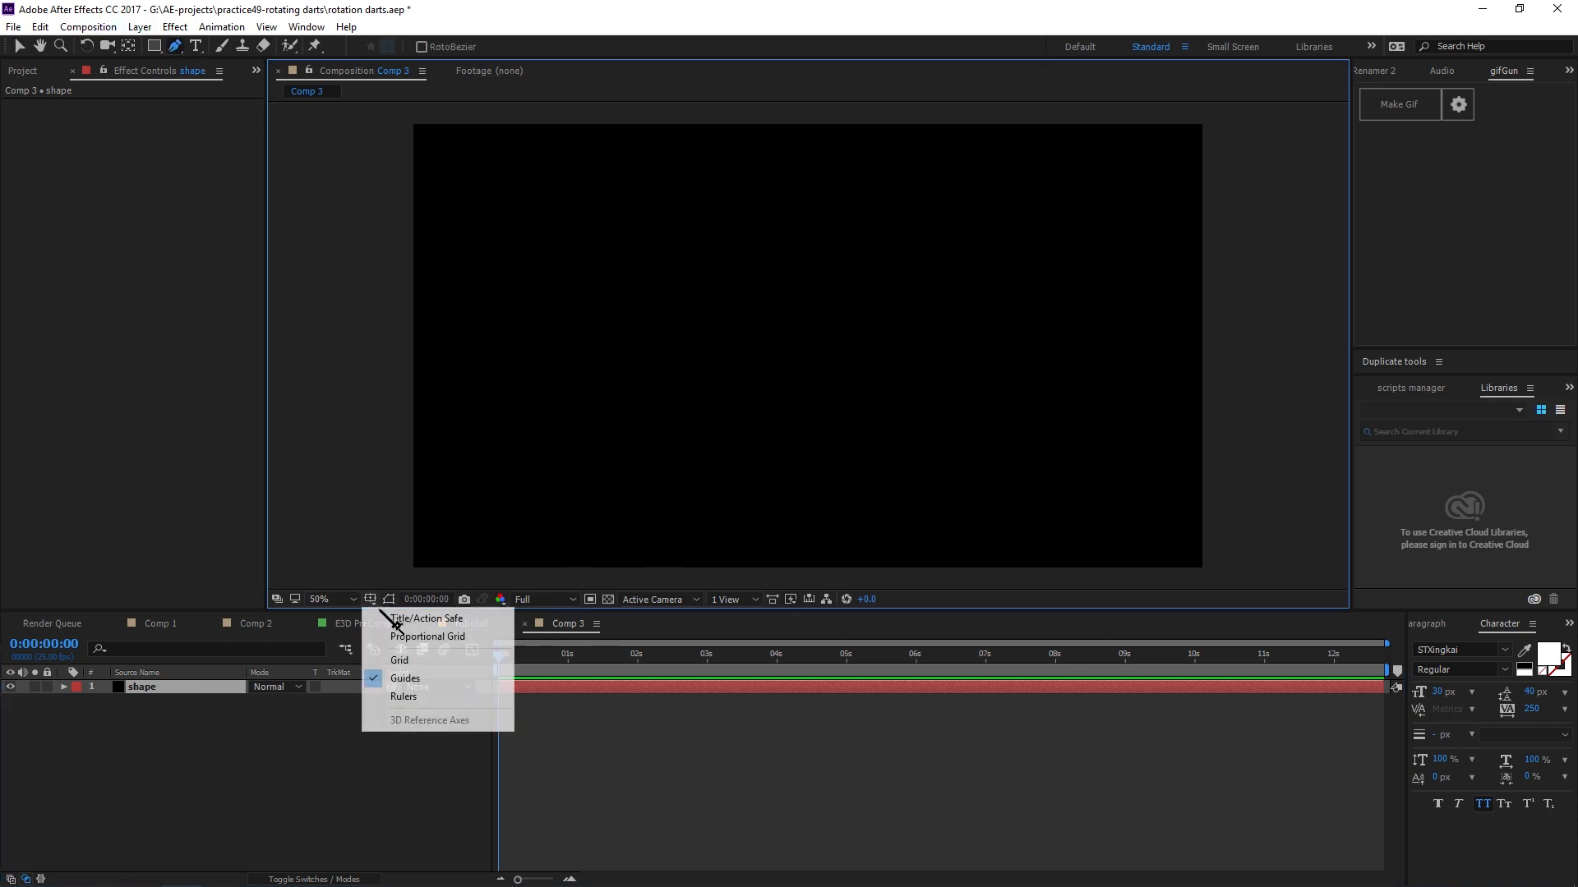
pyautogui.click(464, 621)
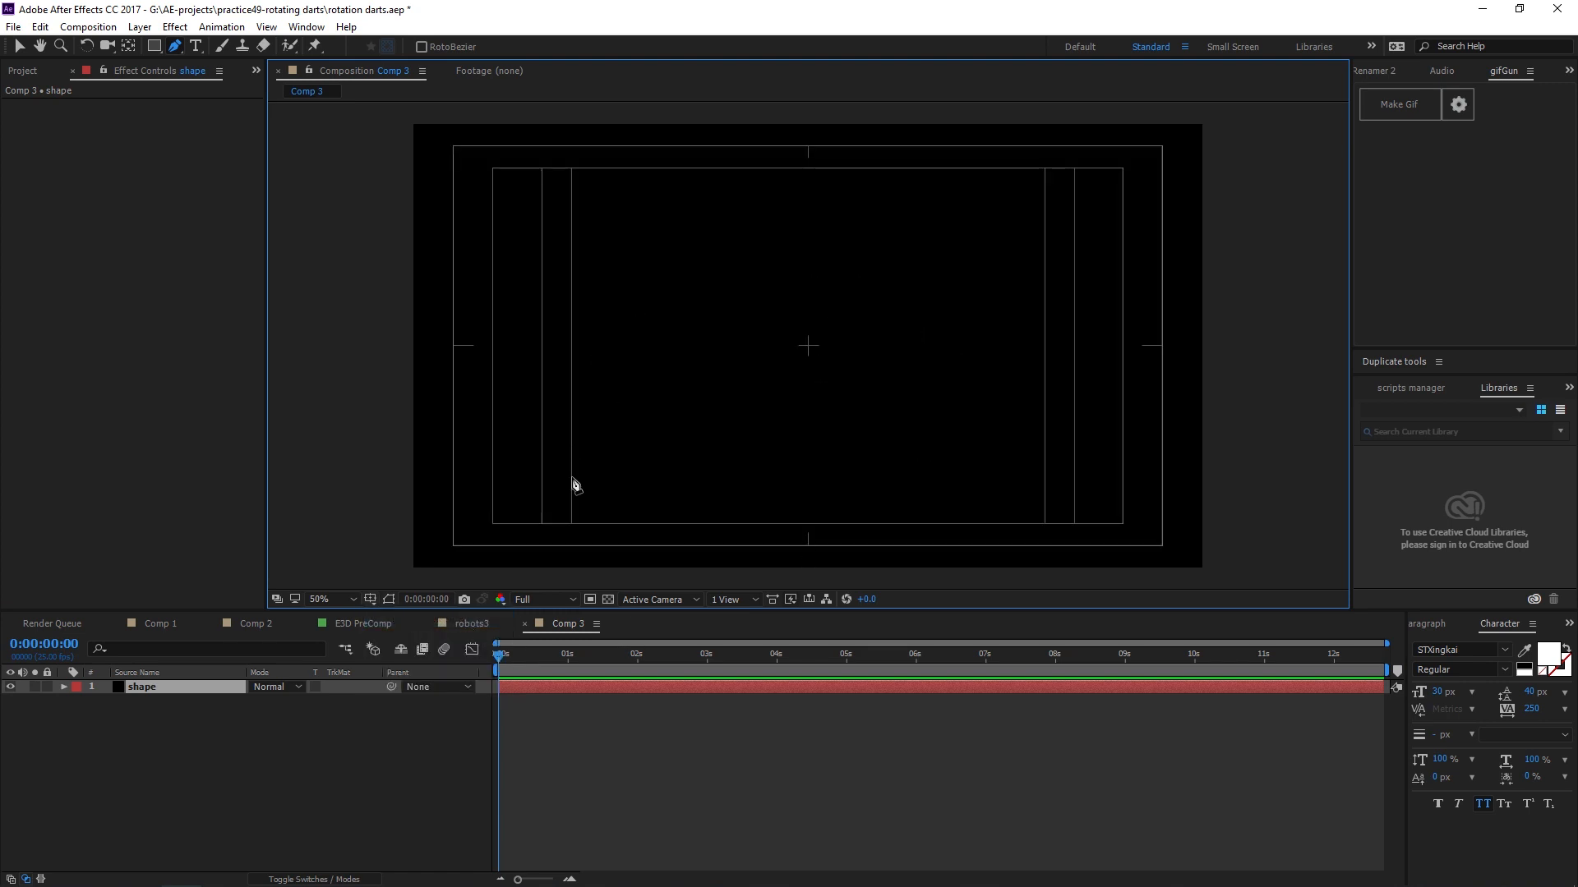
# Draw a closed, curved dart-shaped mask on the shape solid with the Pen tool, dragging out curve handles at each point.
pyautogui.moveTo(571, 477); pyautogui.dragTo(569, 419)
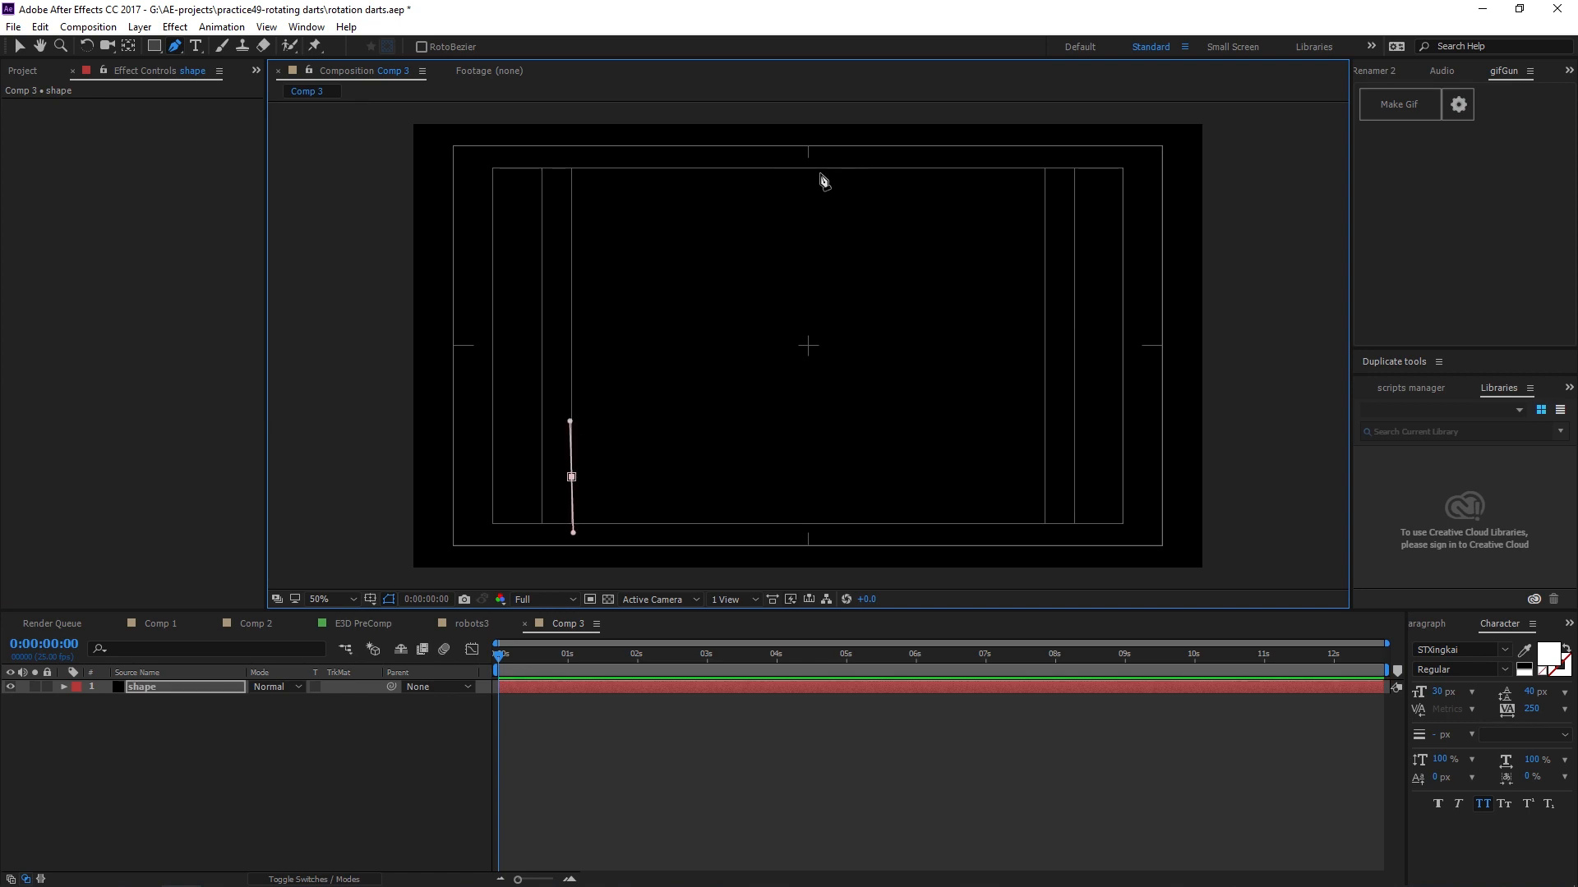
pyautogui.moveTo(931, 171); pyautogui.dragTo(760, 201)
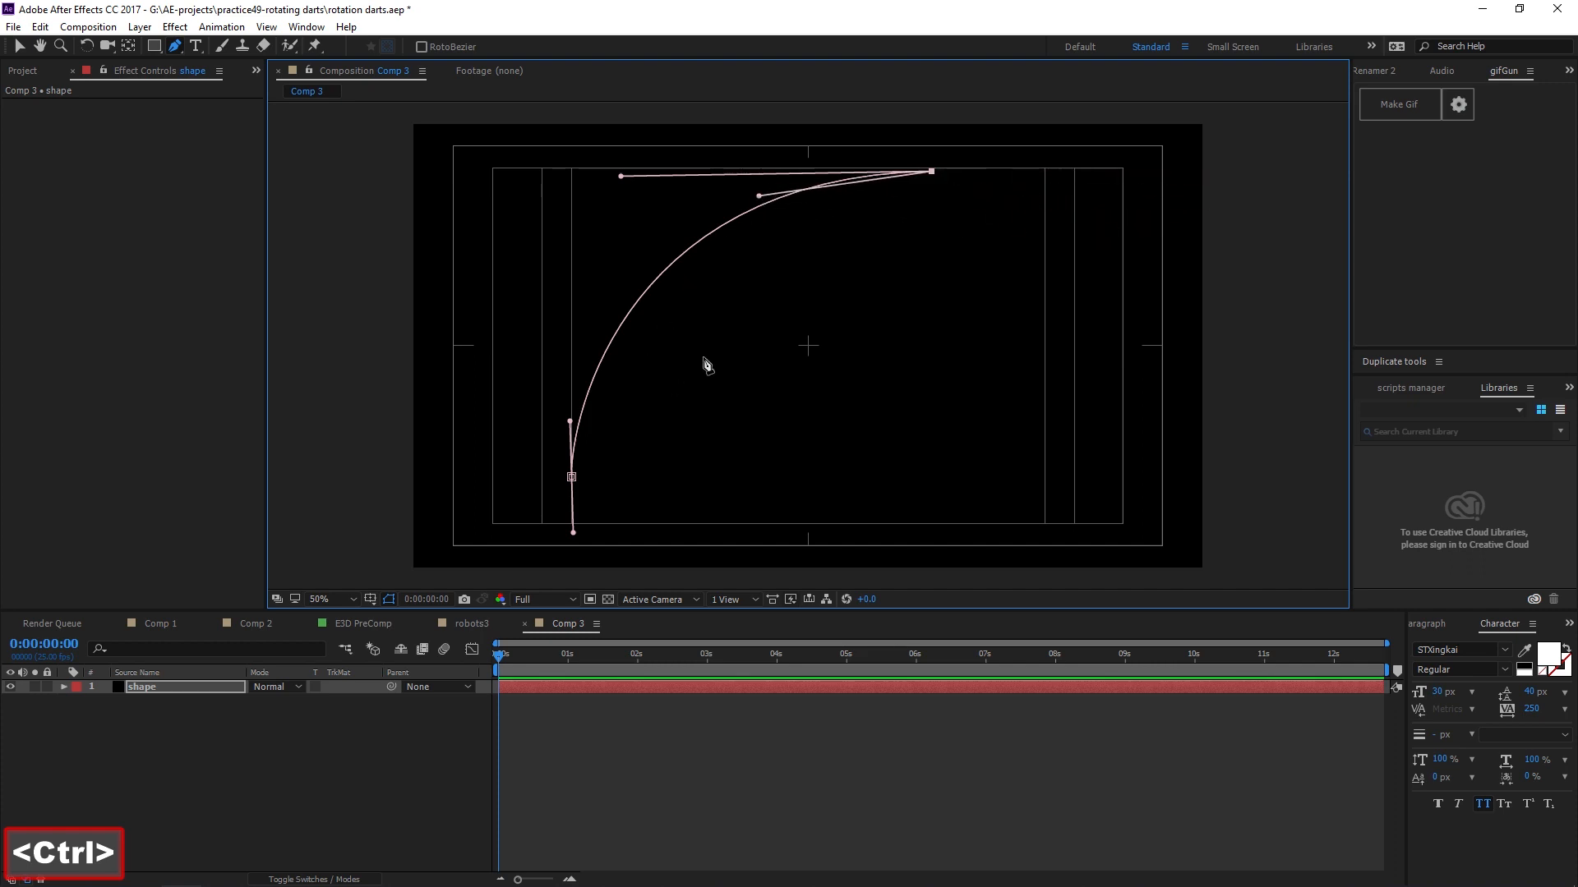
pyautogui.moveTo(729, 335)
pyautogui.mouseDown()
pyautogui.moveTo(746, 392)
pyautogui.moveTo(787, 388)
pyautogui.mouseUp()
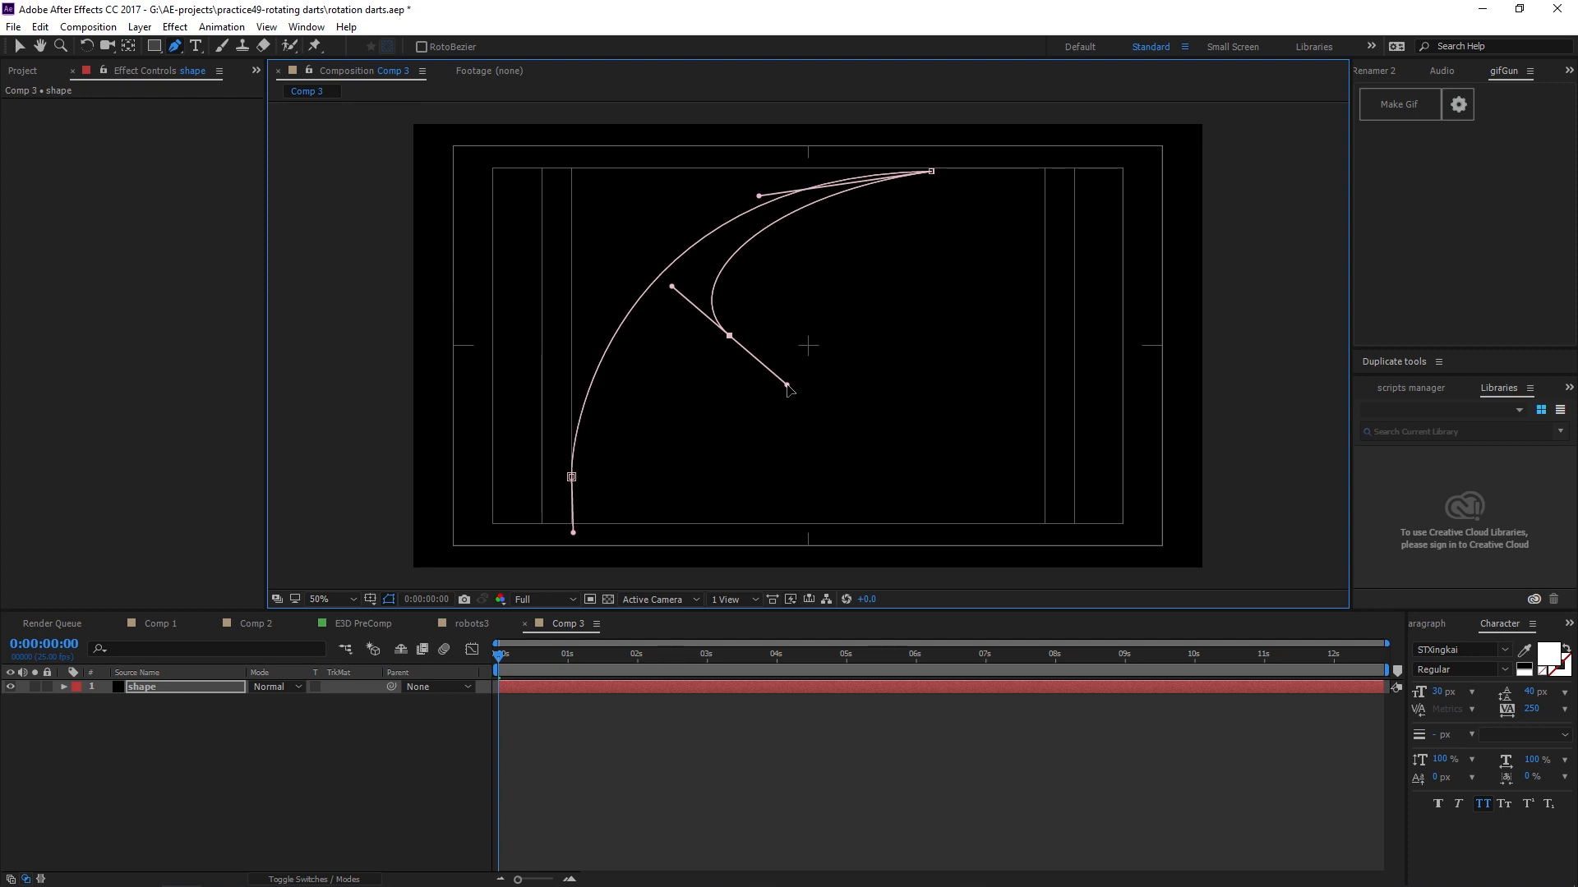
pyautogui.moveTo(787, 388); pyautogui.dragTo(802, 388)
pyautogui.moveTo(583, 477); pyautogui.dragTo(846, 427)
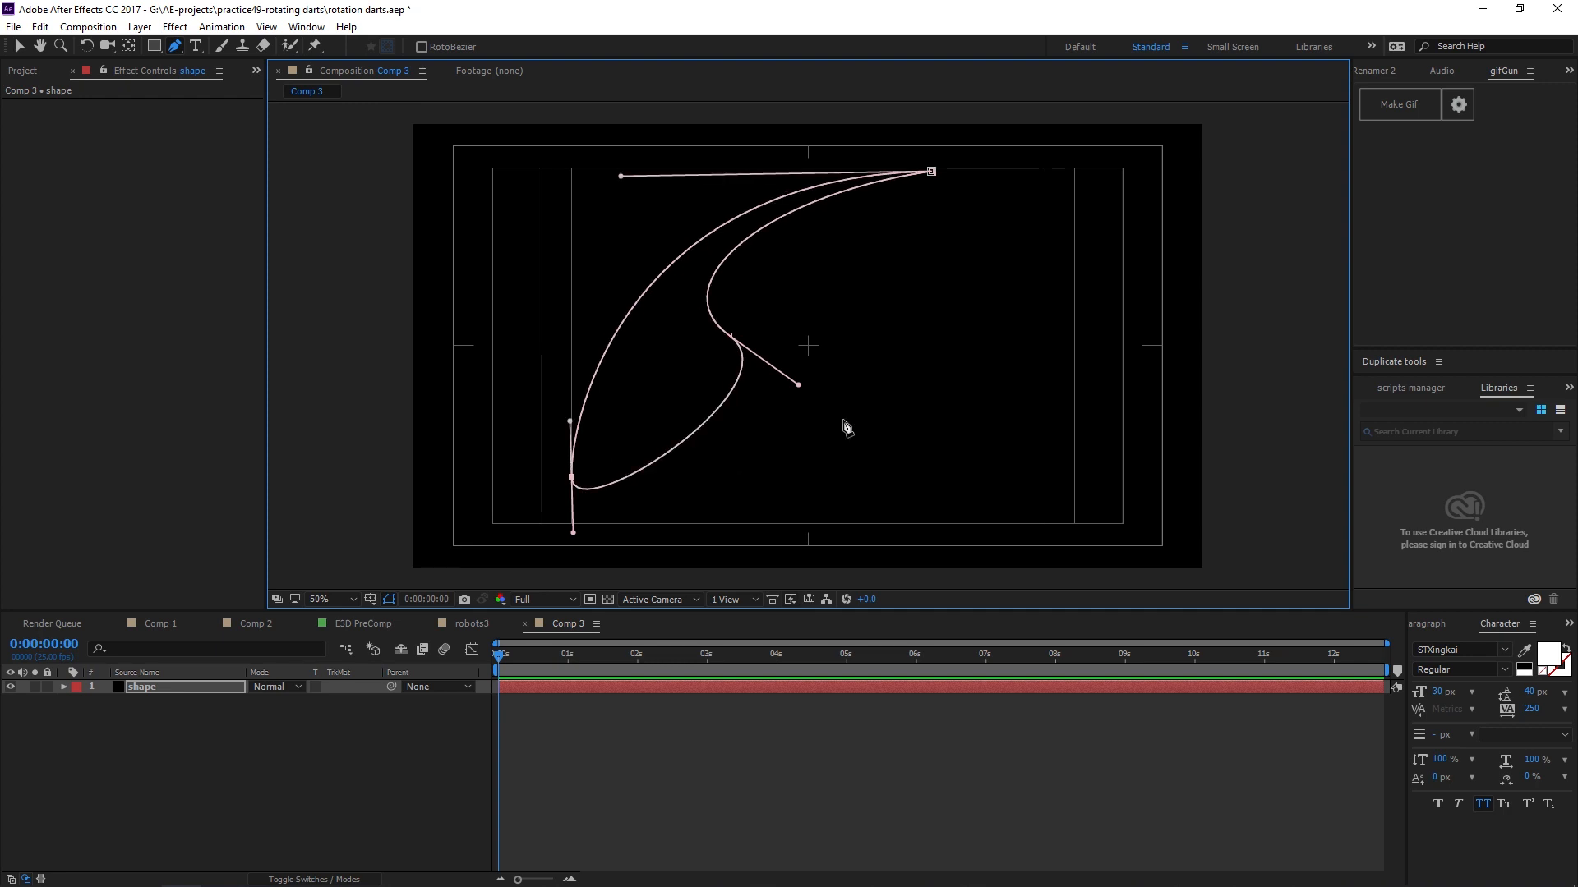
pyautogui.moveTo(574, 532); pyautogui.dragTo(593, 365)
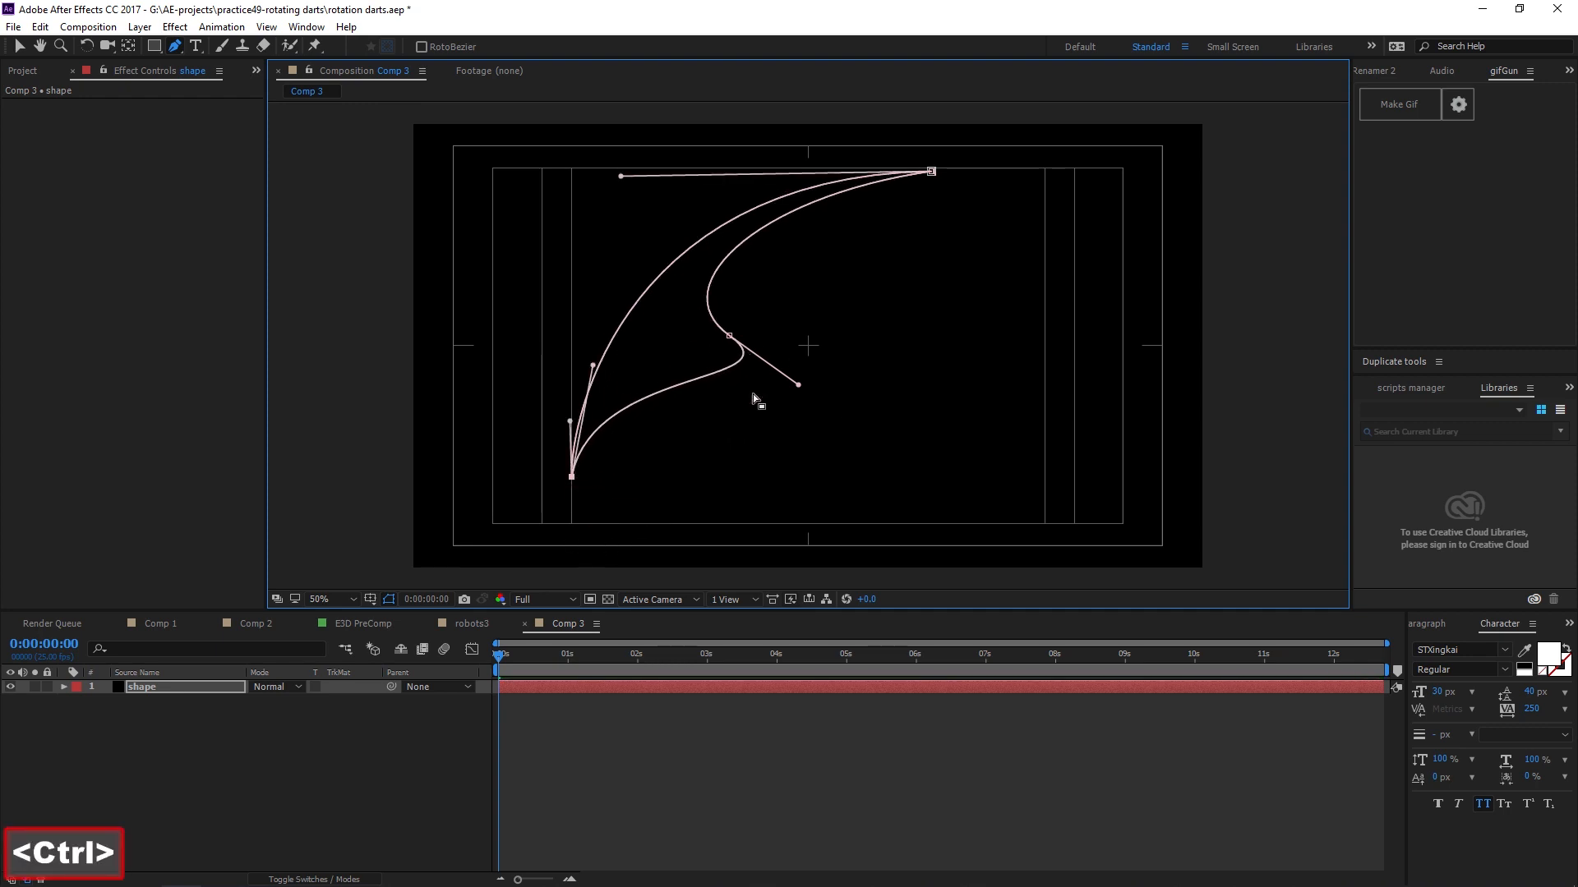
# Break and reshape the inner point's tangent handles so the dart's inner edge forms a sharp notch.
pyautogui.moveTo(799, 386); pyautogui.dragTo(749, 320)
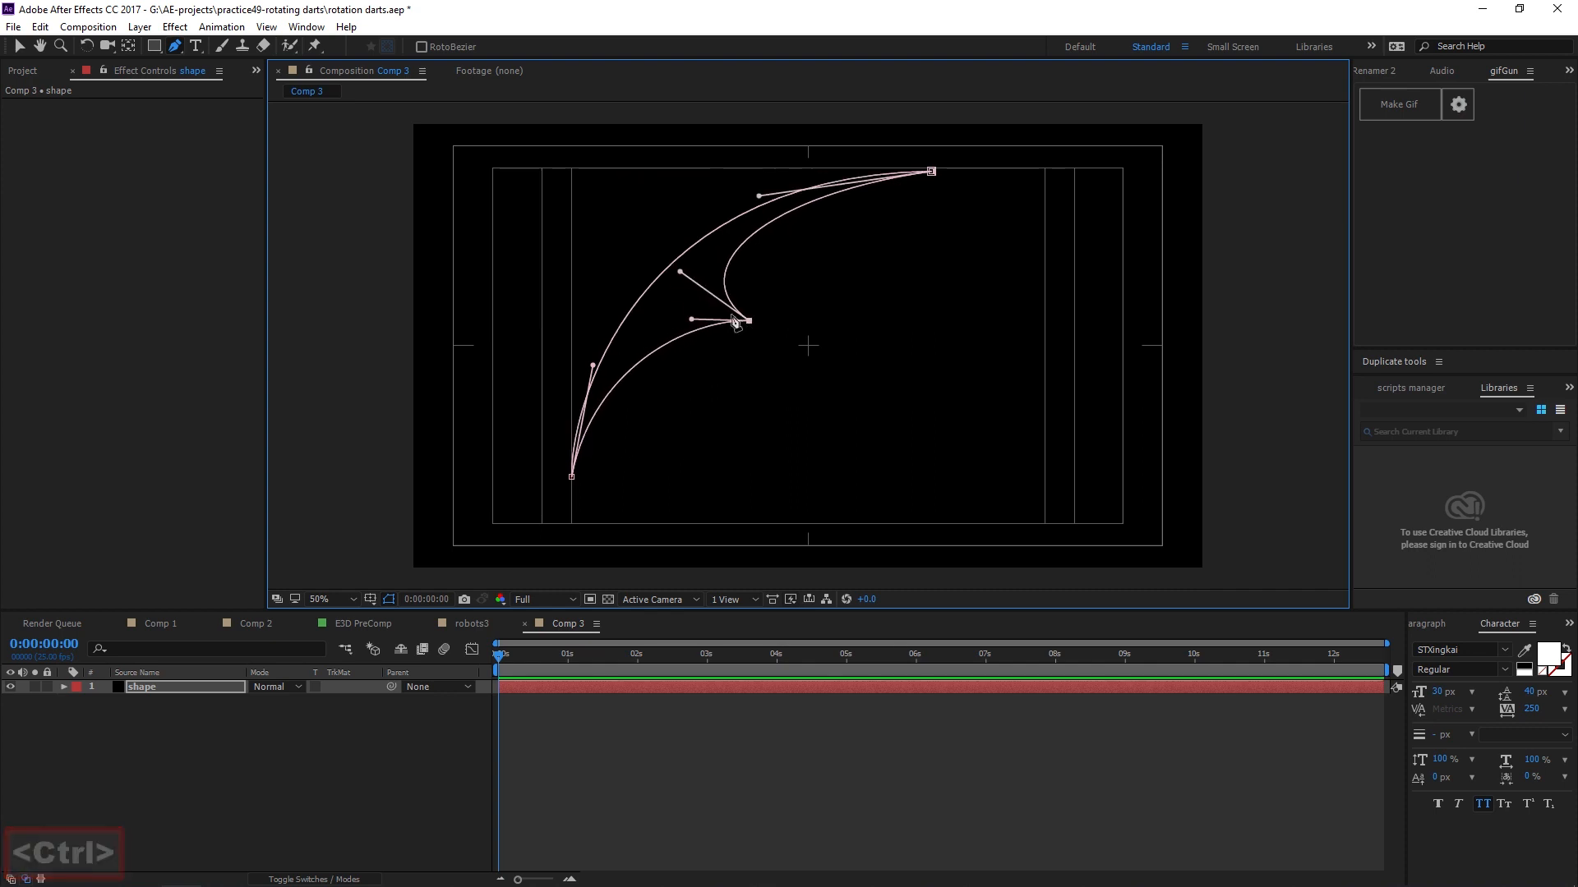
pyautogui.moveTo(682, 271); pyautogui.dragTo(716, 260)
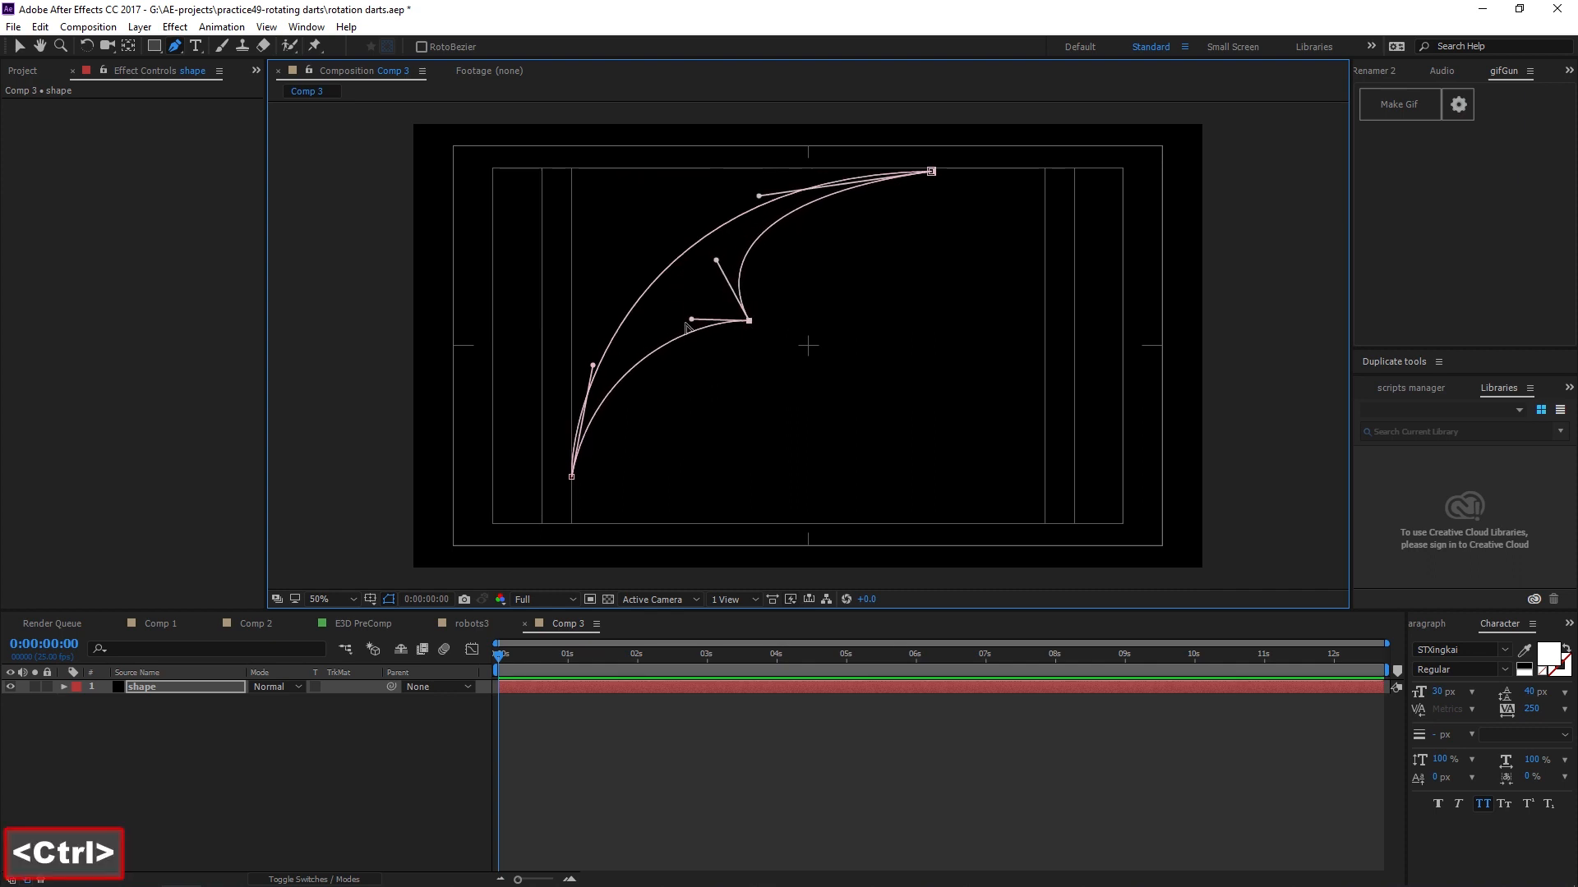
pyautogui.moveTo(691, 319)
pyautogui.mouseDown()
pyautogui.moveTo(686, 300)
pyautogui.moveTo(686, 314)
pyautogui.mouseUp()
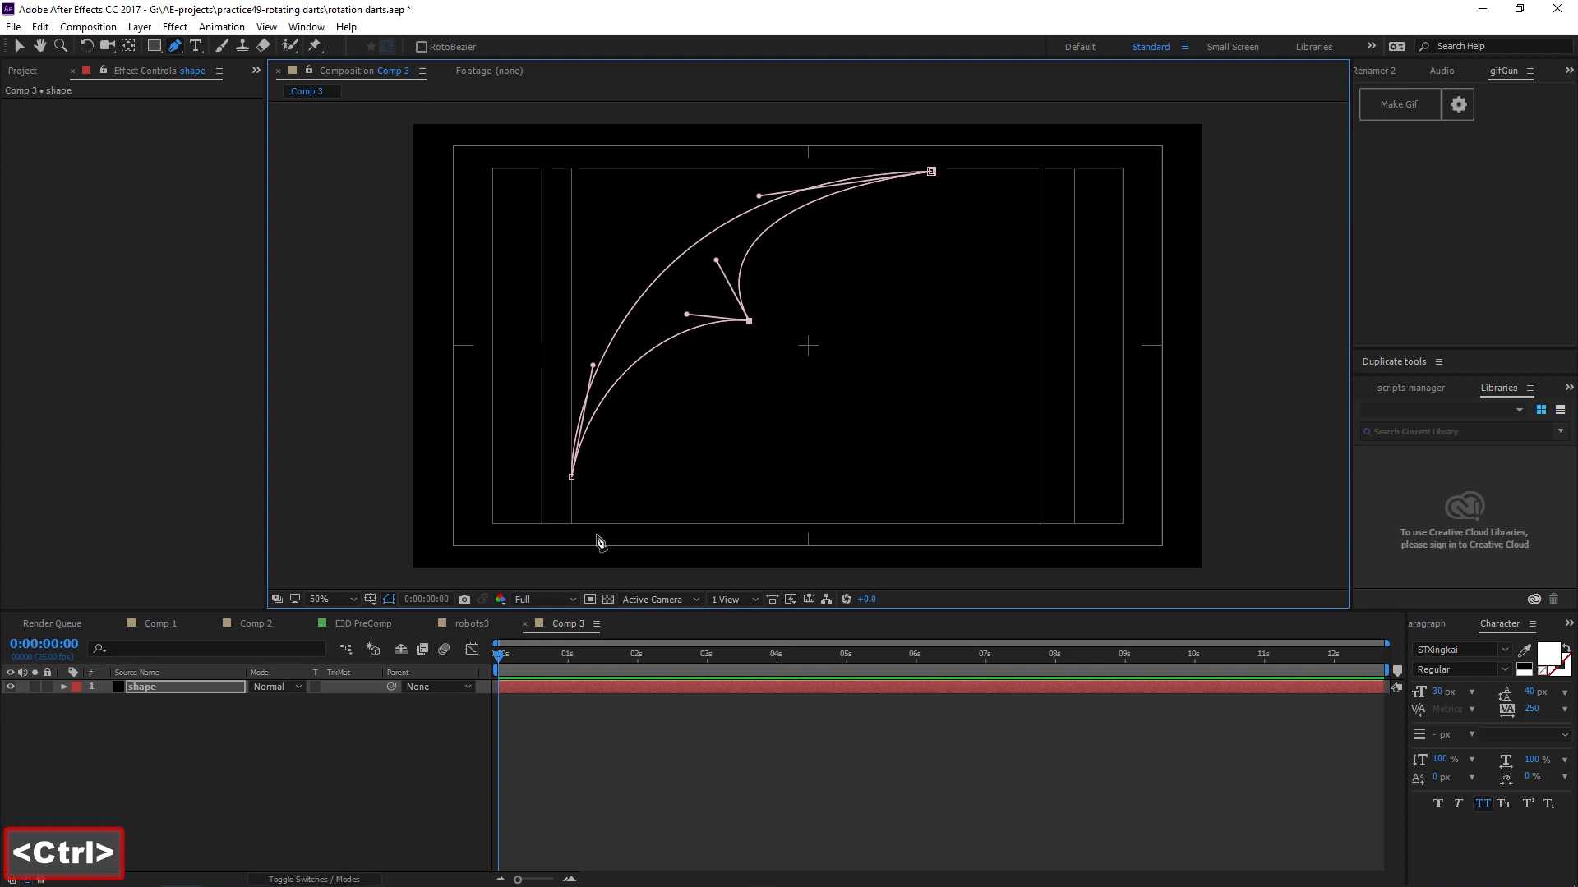
pyautogui.click(175, 687)
pyautogui.press('Return')
pyautogui.write('dar')
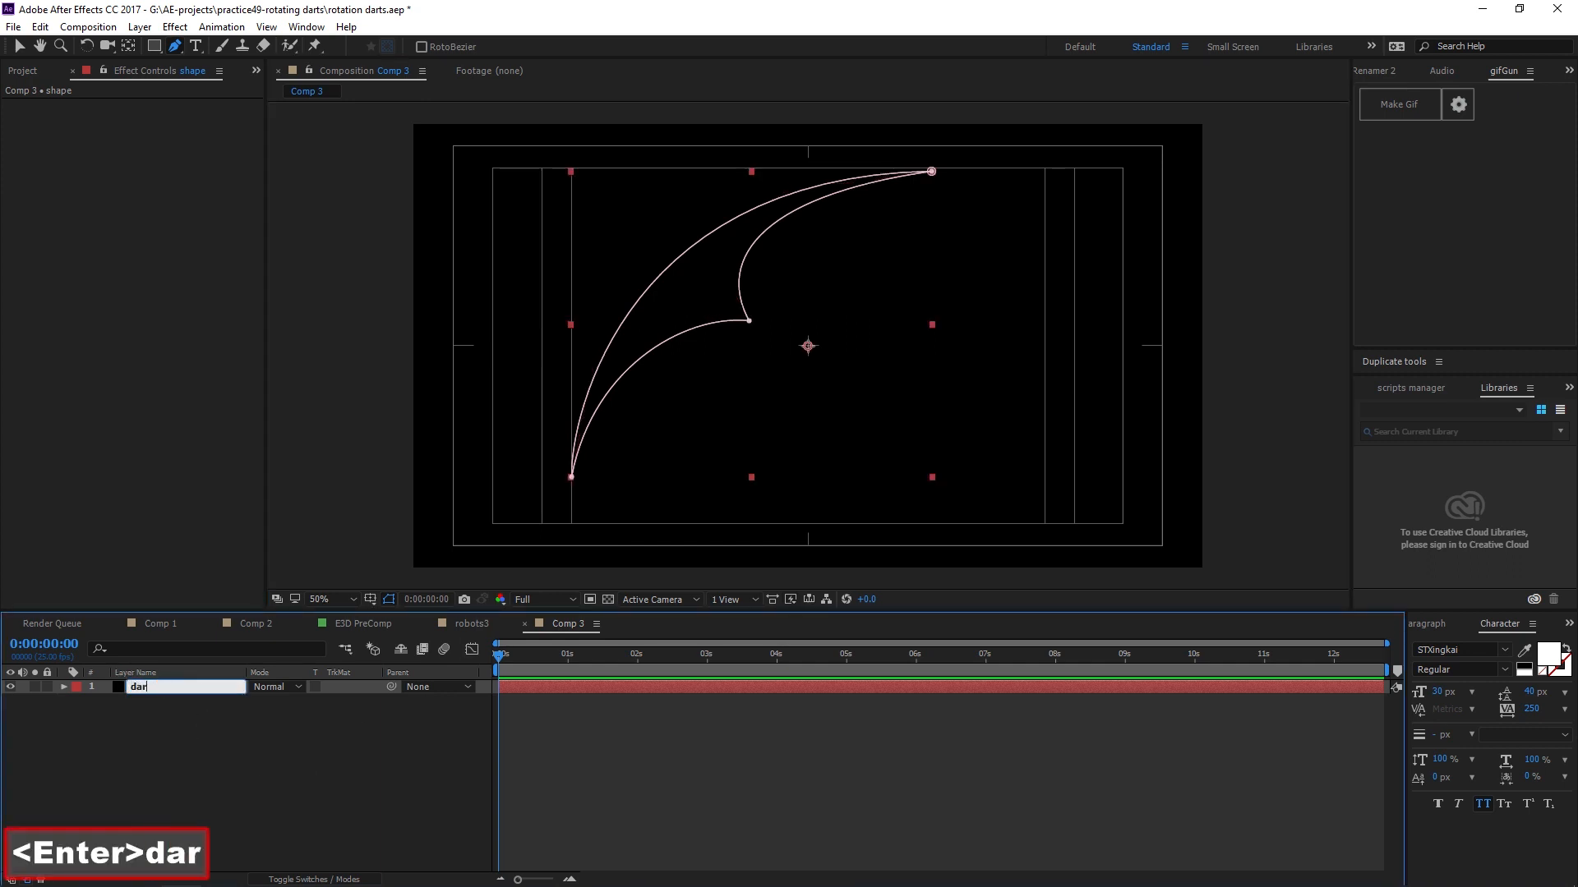
pyautogui.write('ts')
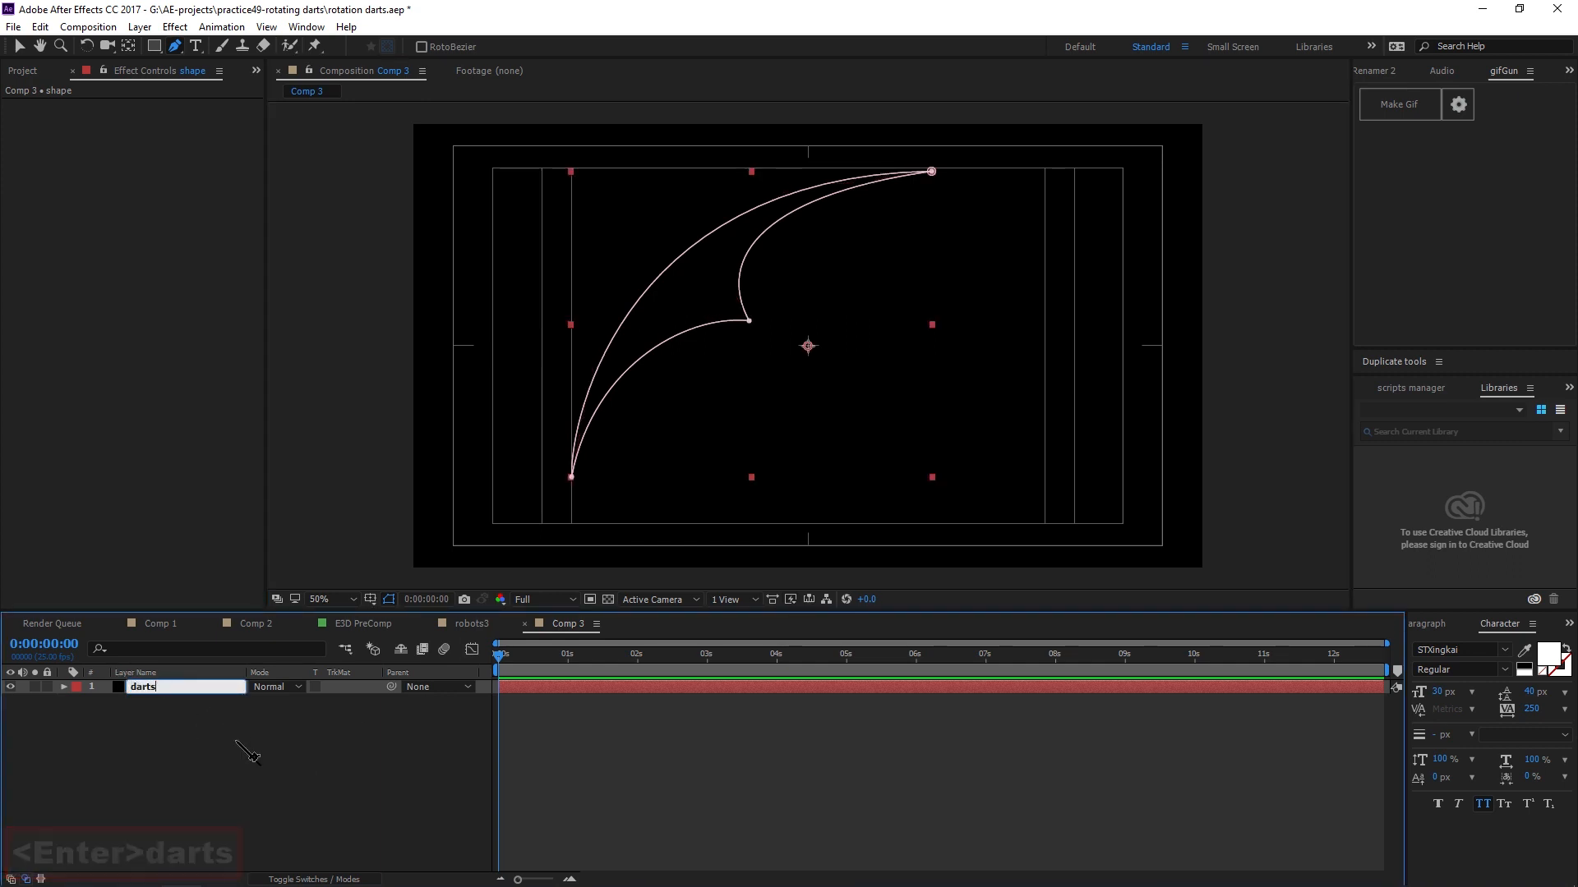
pyautogui.hotkey('ctrl', 'a')
pyautogui.write('shape')
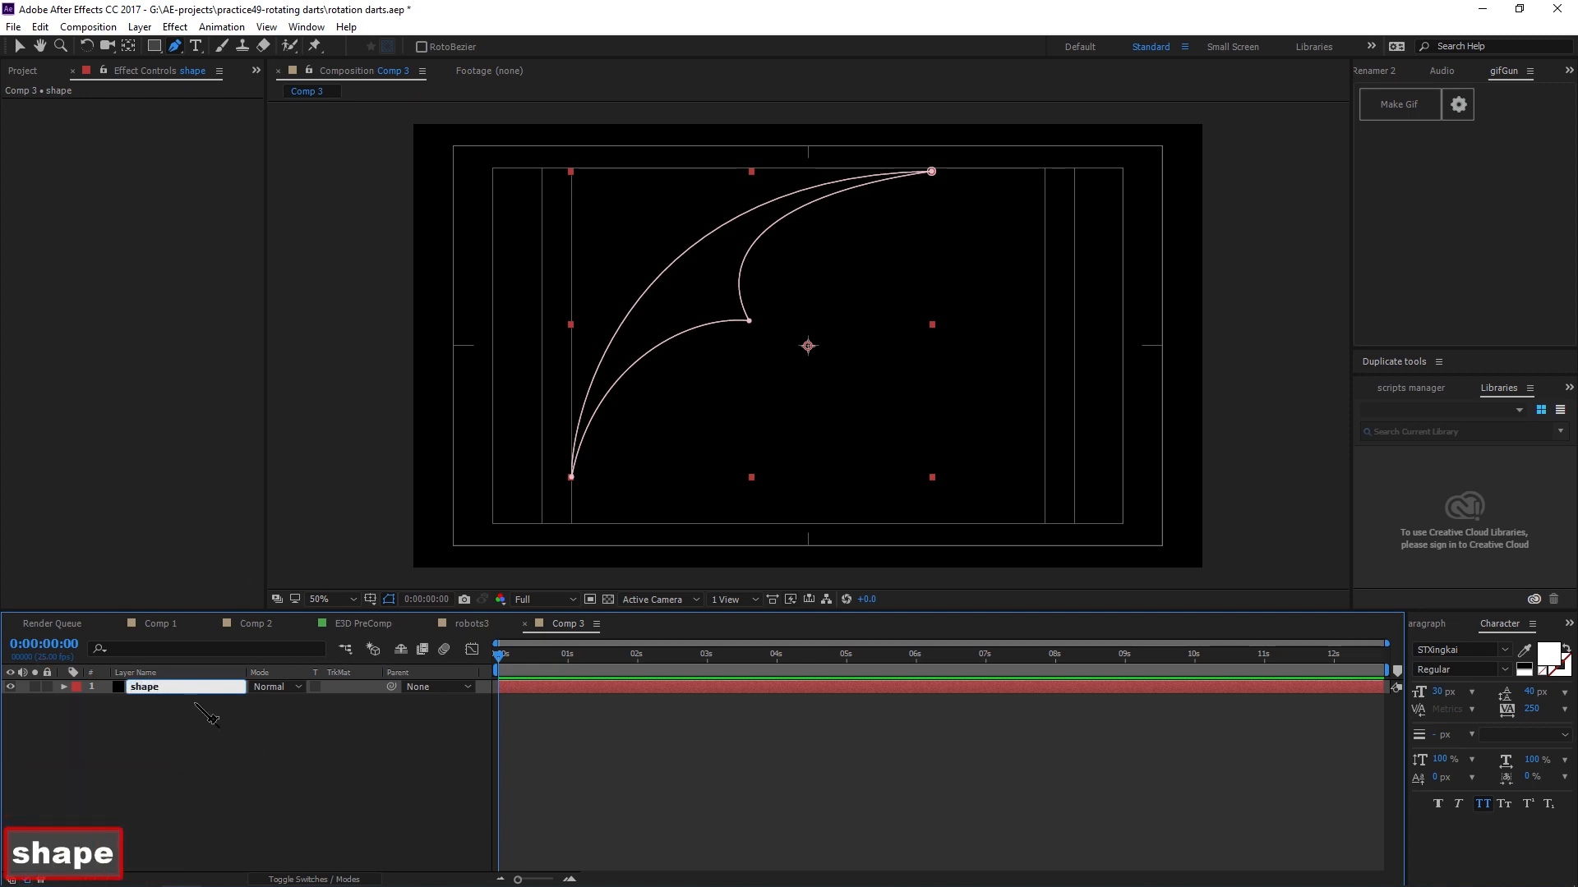
pyautogui.press('Return')
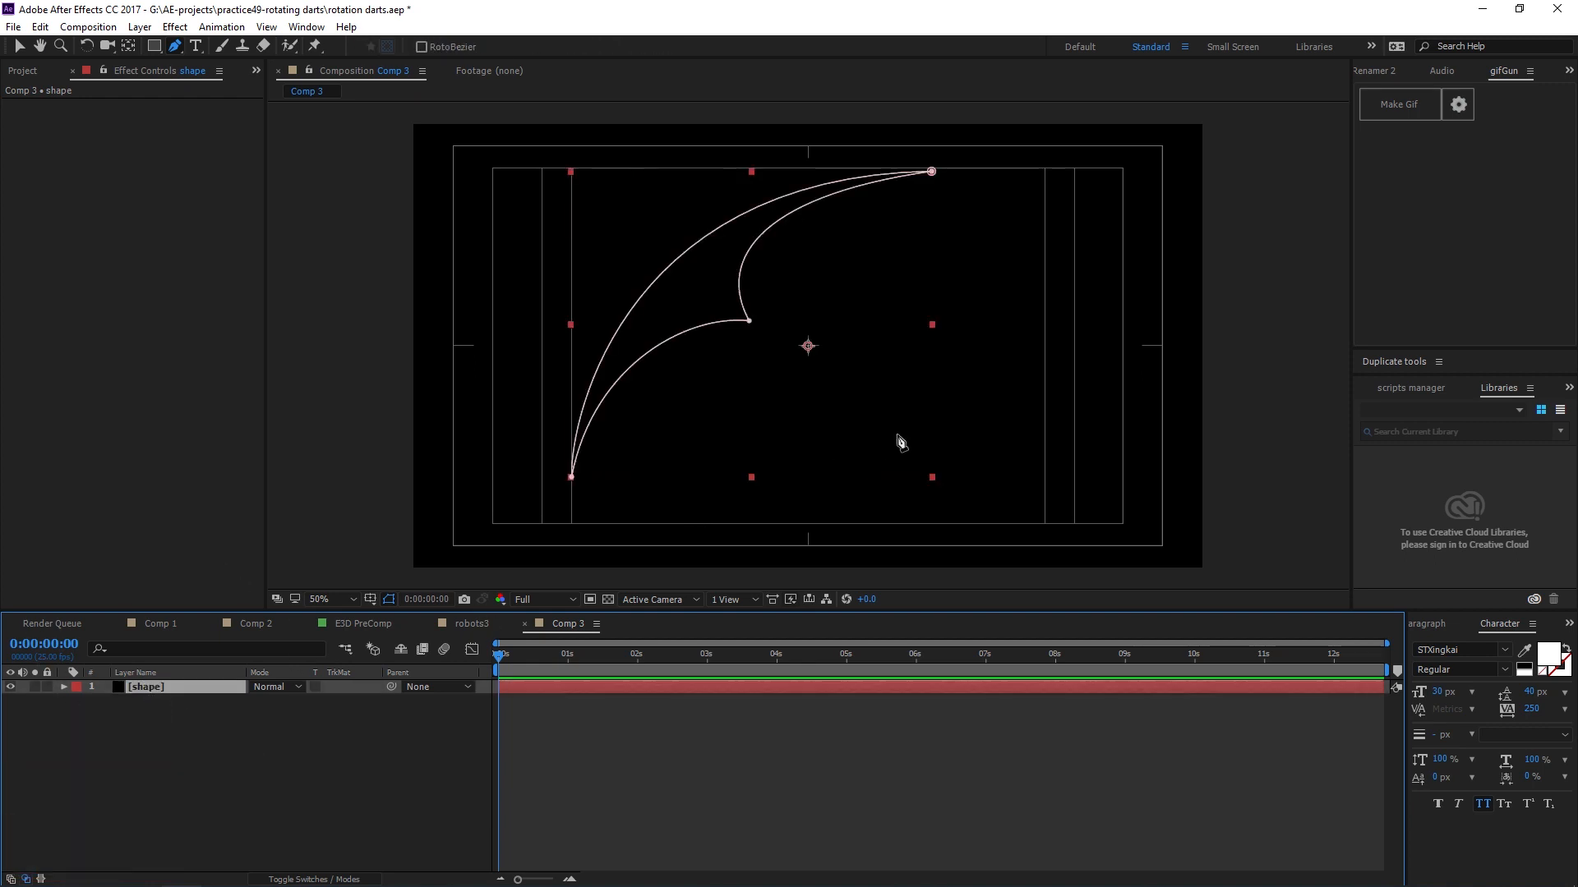
# Fine-tune the inner point, the top point's handle and the inner tangent handles of the dart mask.
pyautogui.moveTo(744, 325); pyautogui.dragTo(750, 327)
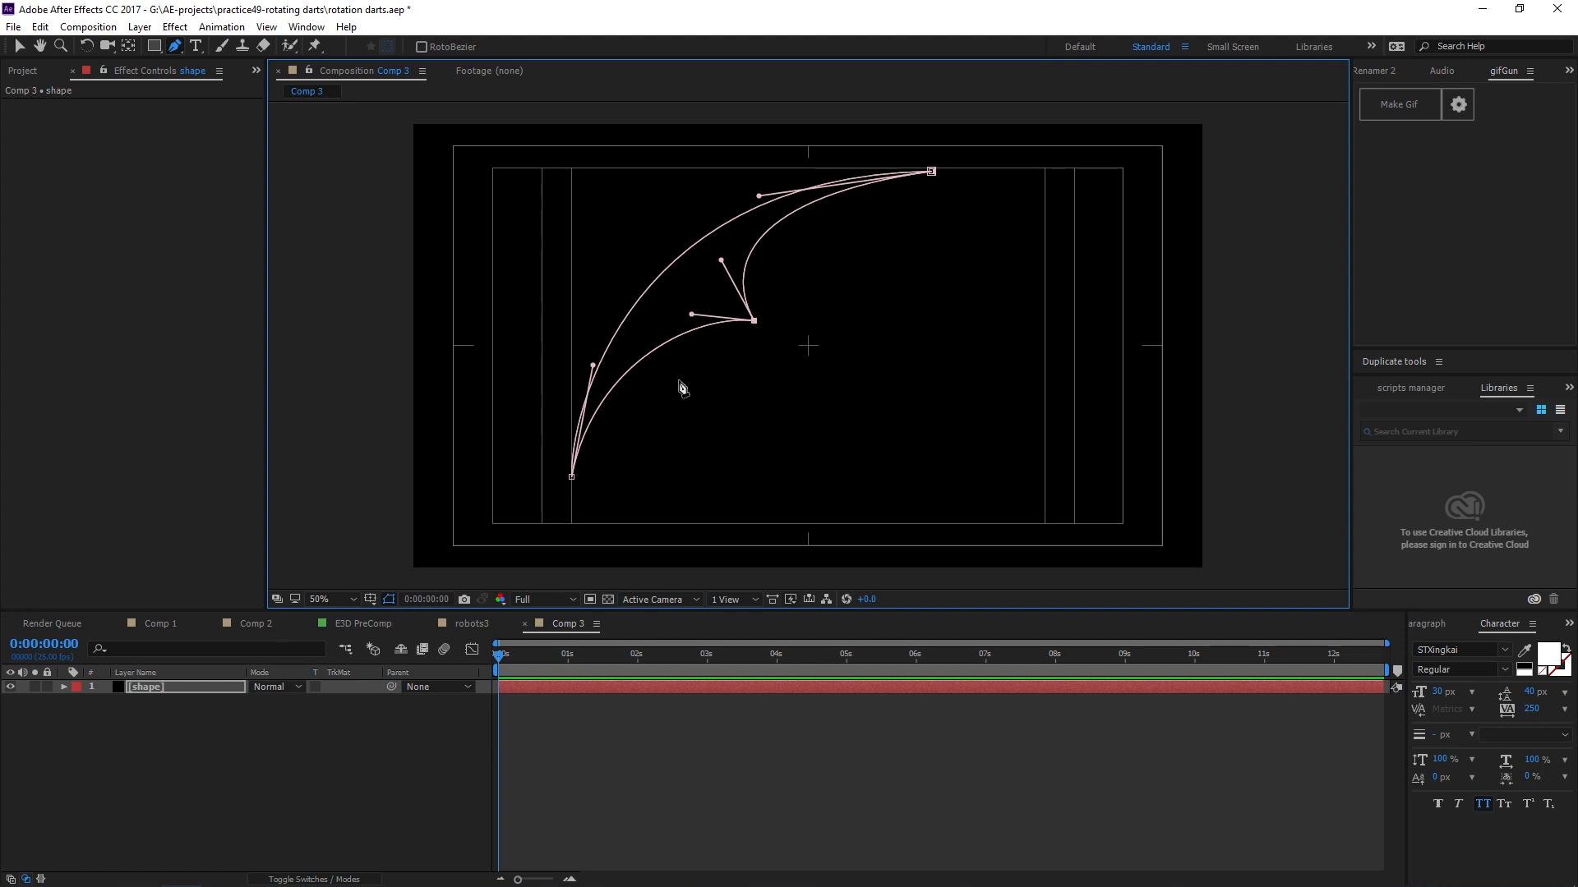
pyautogui.moveTo(691, 314); pyautogui.dragTo(693, 309)
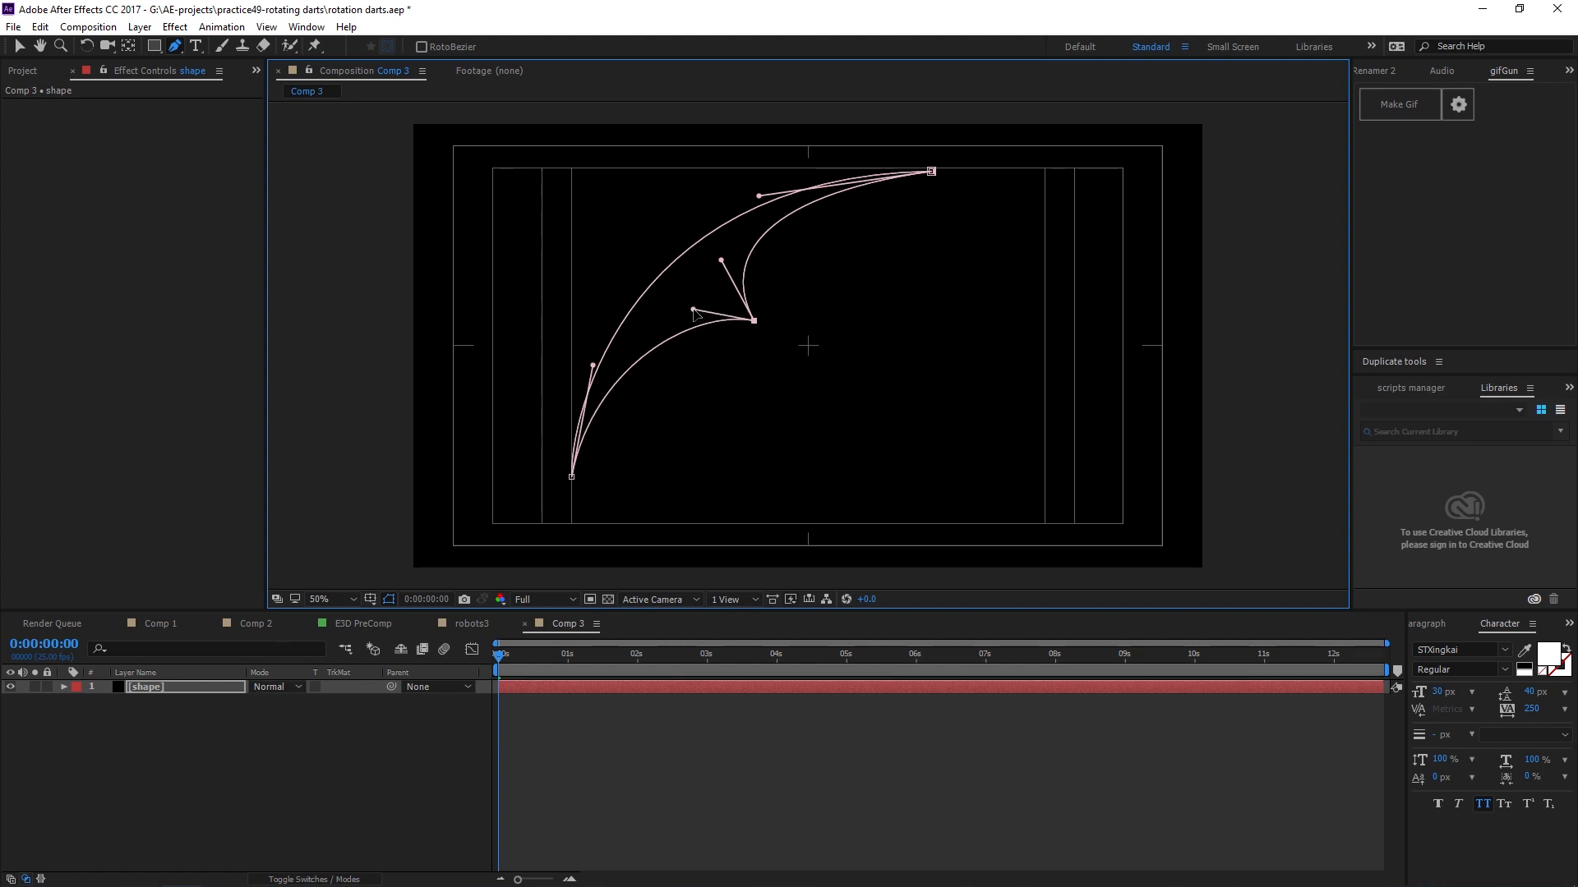
pyautogui.scroll(2, 884, 458)
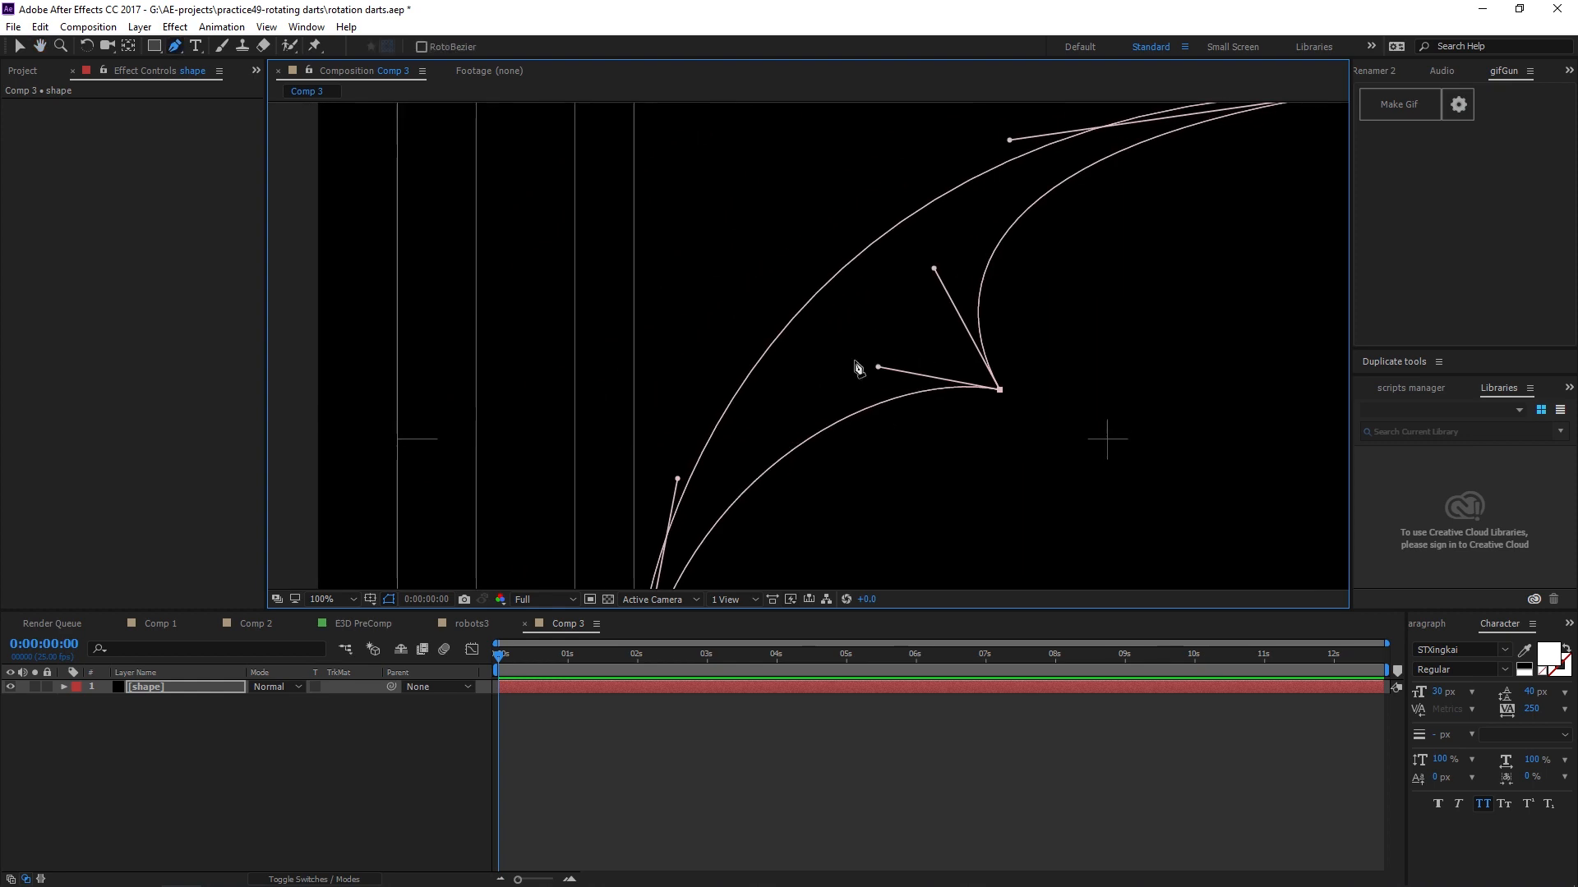
pyautogui.scroll(-2, 859, 362)
pyautogui.moveTo(913, 269); pyautogui.dragTo(927, 270)
pyautogui.moveTo(619, 268); pyautogui.dragTo(590, 267)
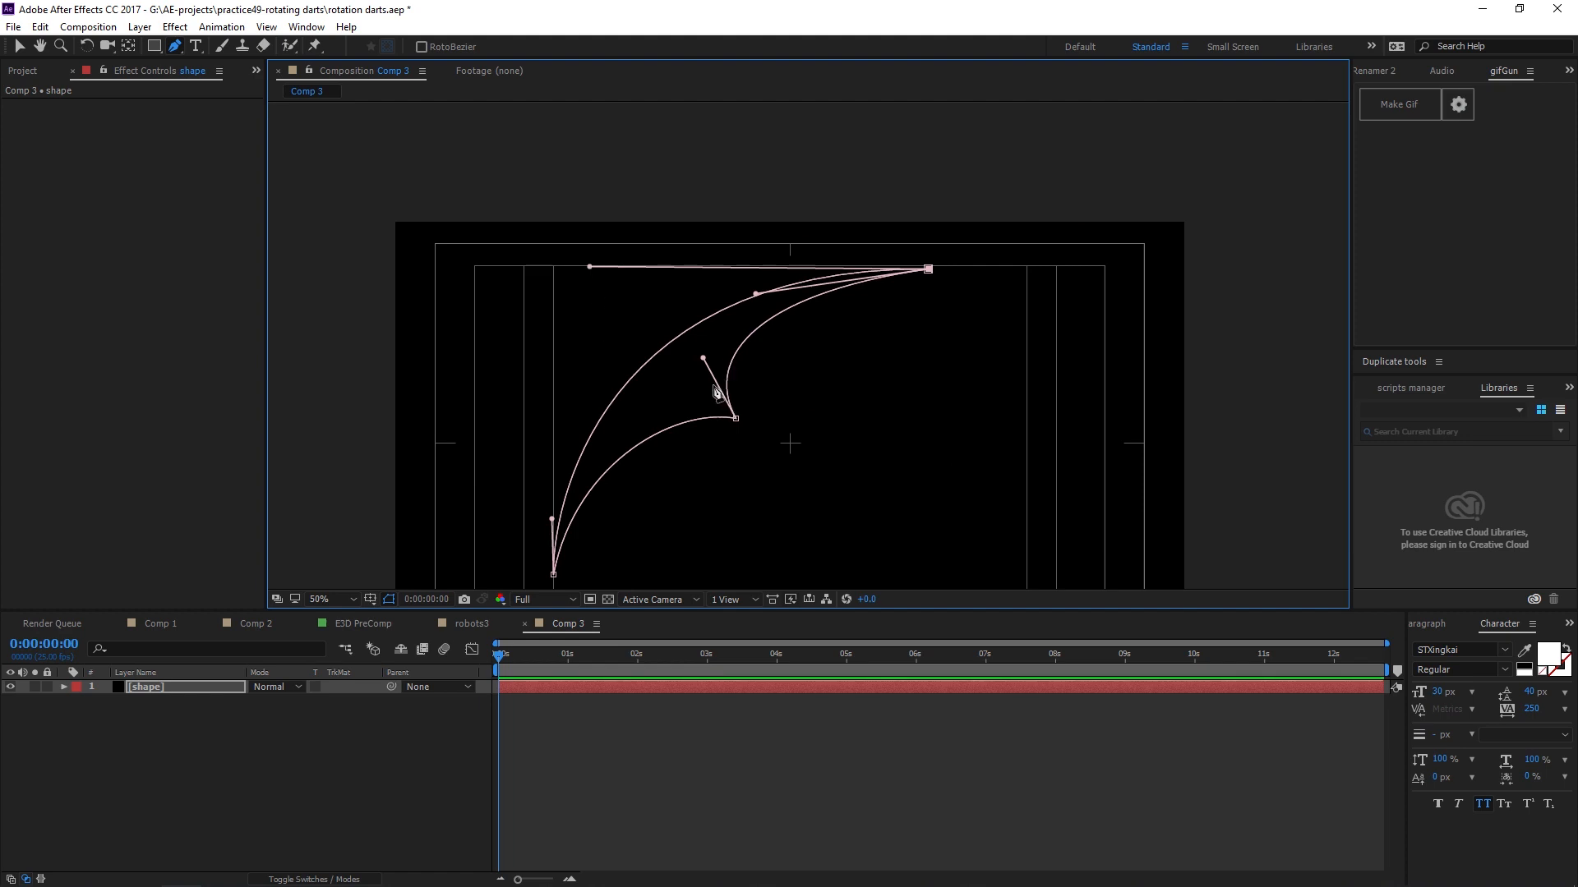
pyautogui.moveTo(704, 359); pyautogui.dragTo(701, 356)
# Add a new comp-sized black solid named Element to Comp 3.
pyautogui.click(222, 802)
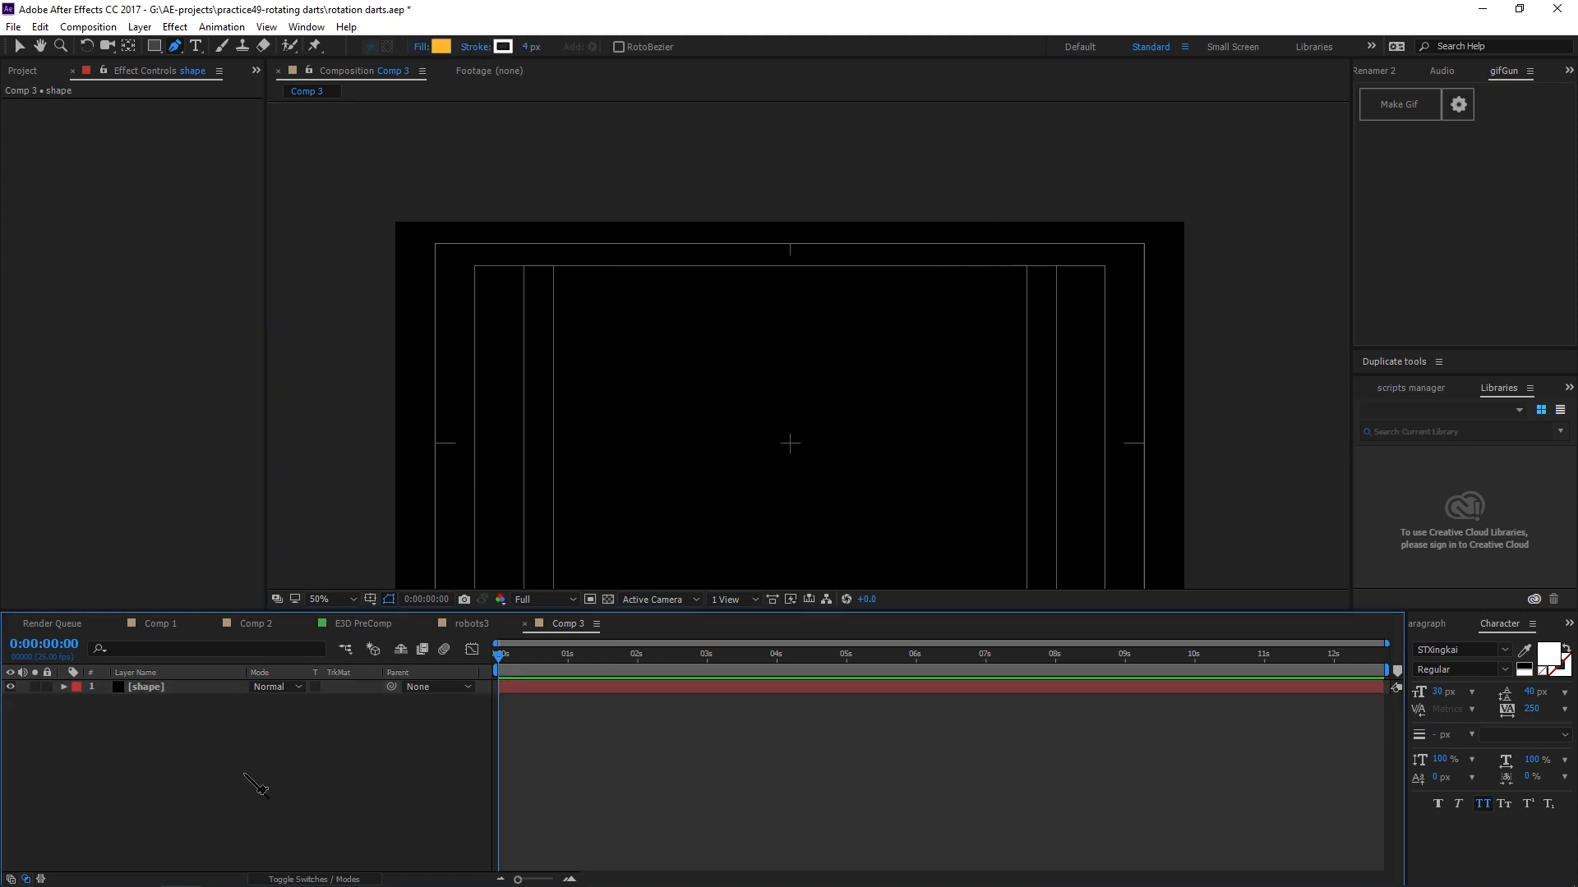
pyautogui.hotkey('ctrl', 'y')
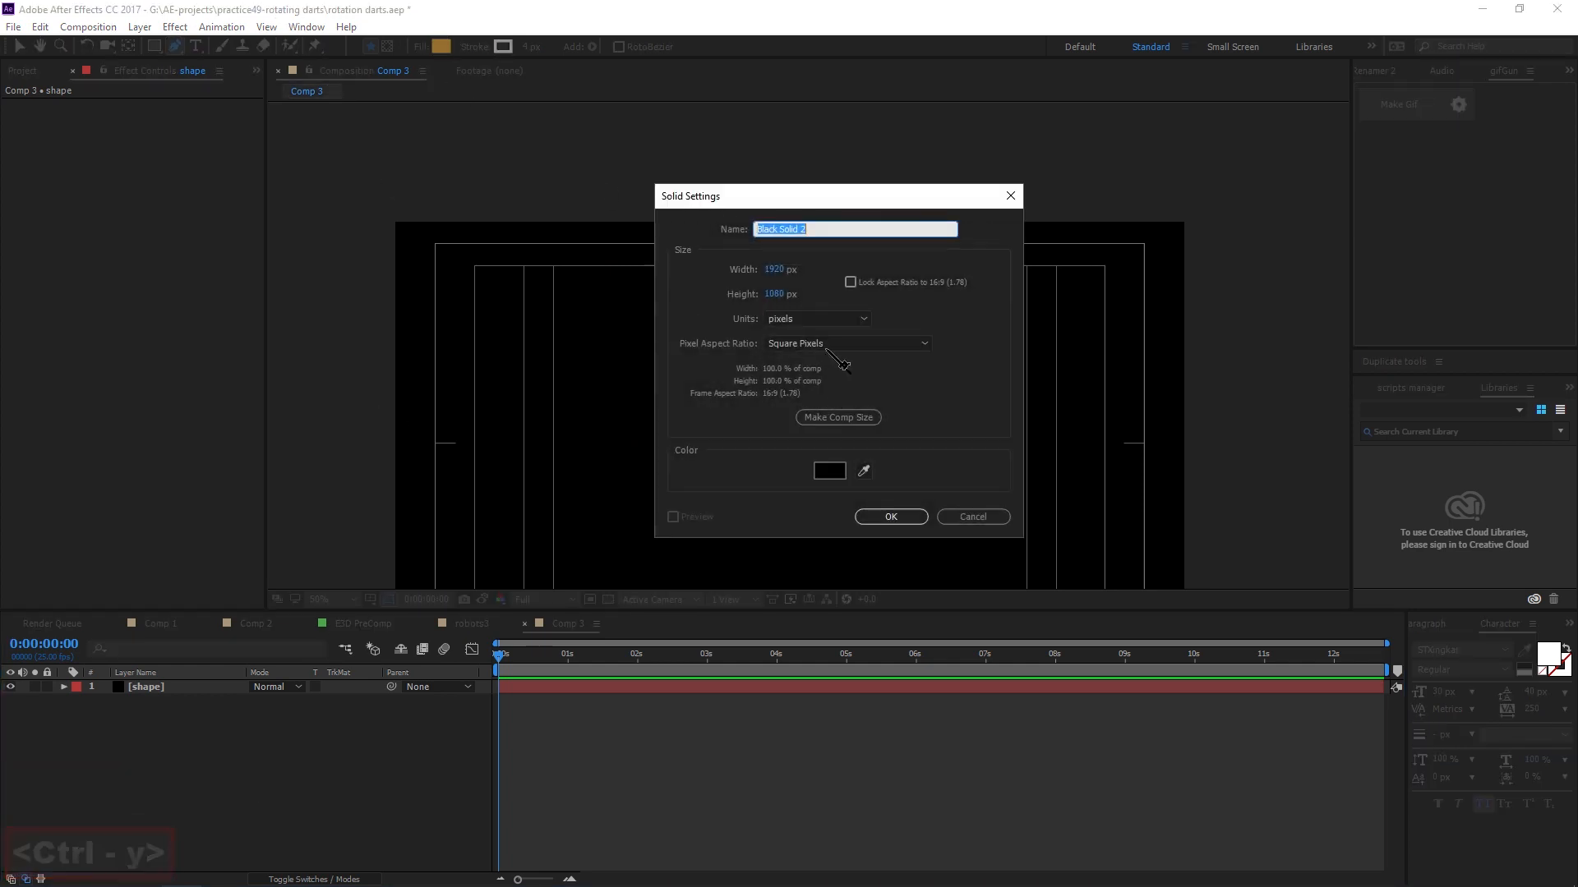
pyautogui.moveTo(863, 197); pyautogui.dragTo(885, 192)
pyautogui.press('capslock')
pyautogui.write('EL')
pyautogui.press('capslock')
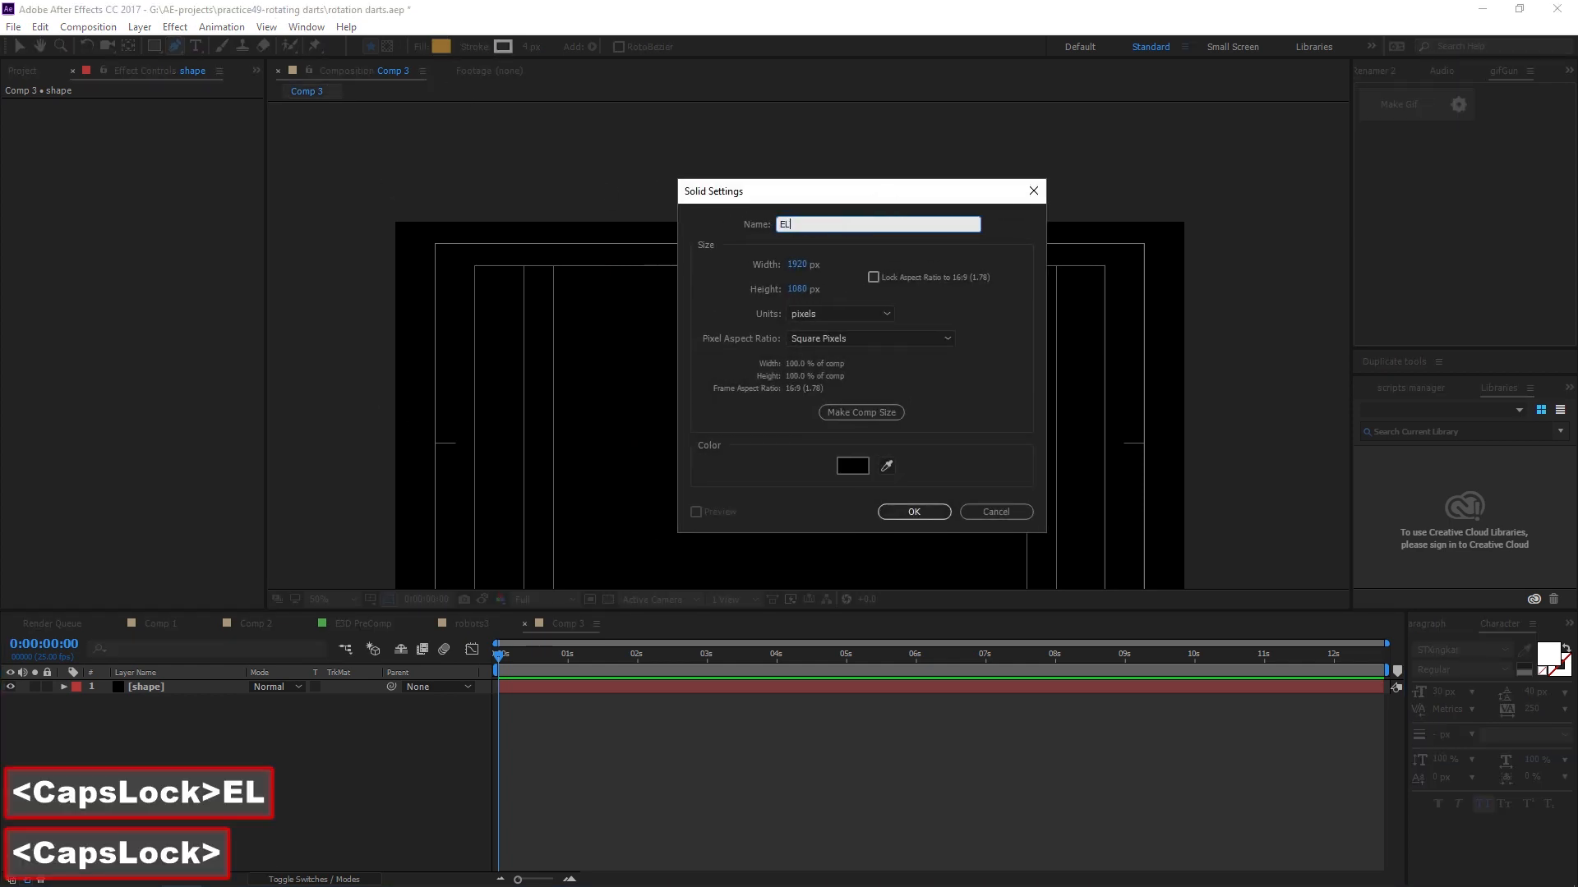
pyautogui.write('em')
pyautogui.press('BackSpace')
pyautogui.press('BackSpace')
pyautogui.press('BackSpace')
pyautogui.write('lement')
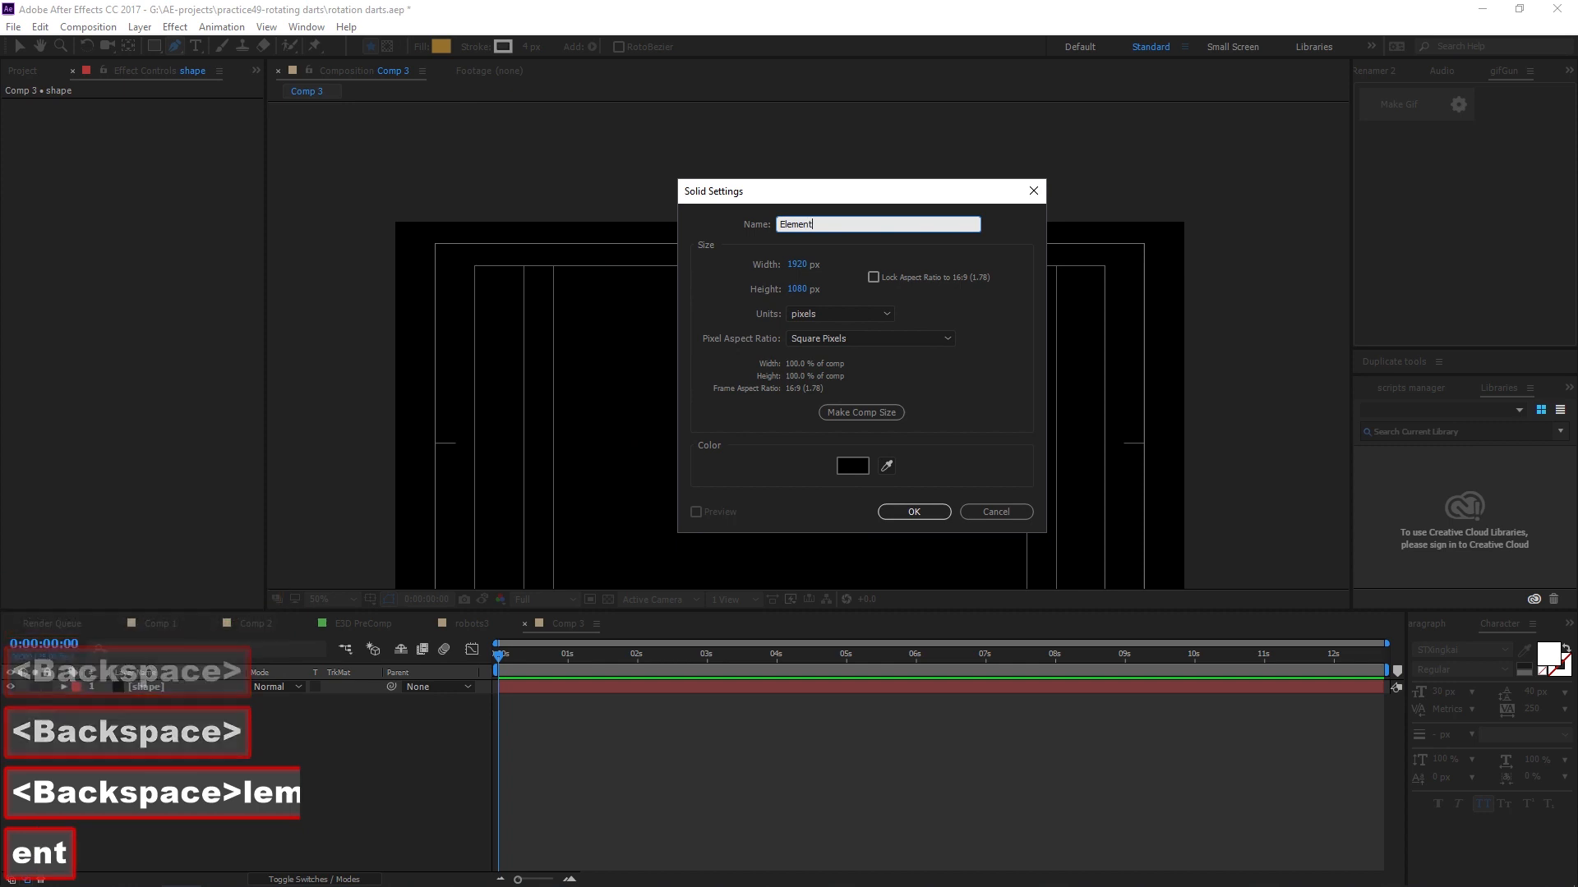
pyautogui.moveTo(846, 197); pyautogui.dragTo(791, 179)
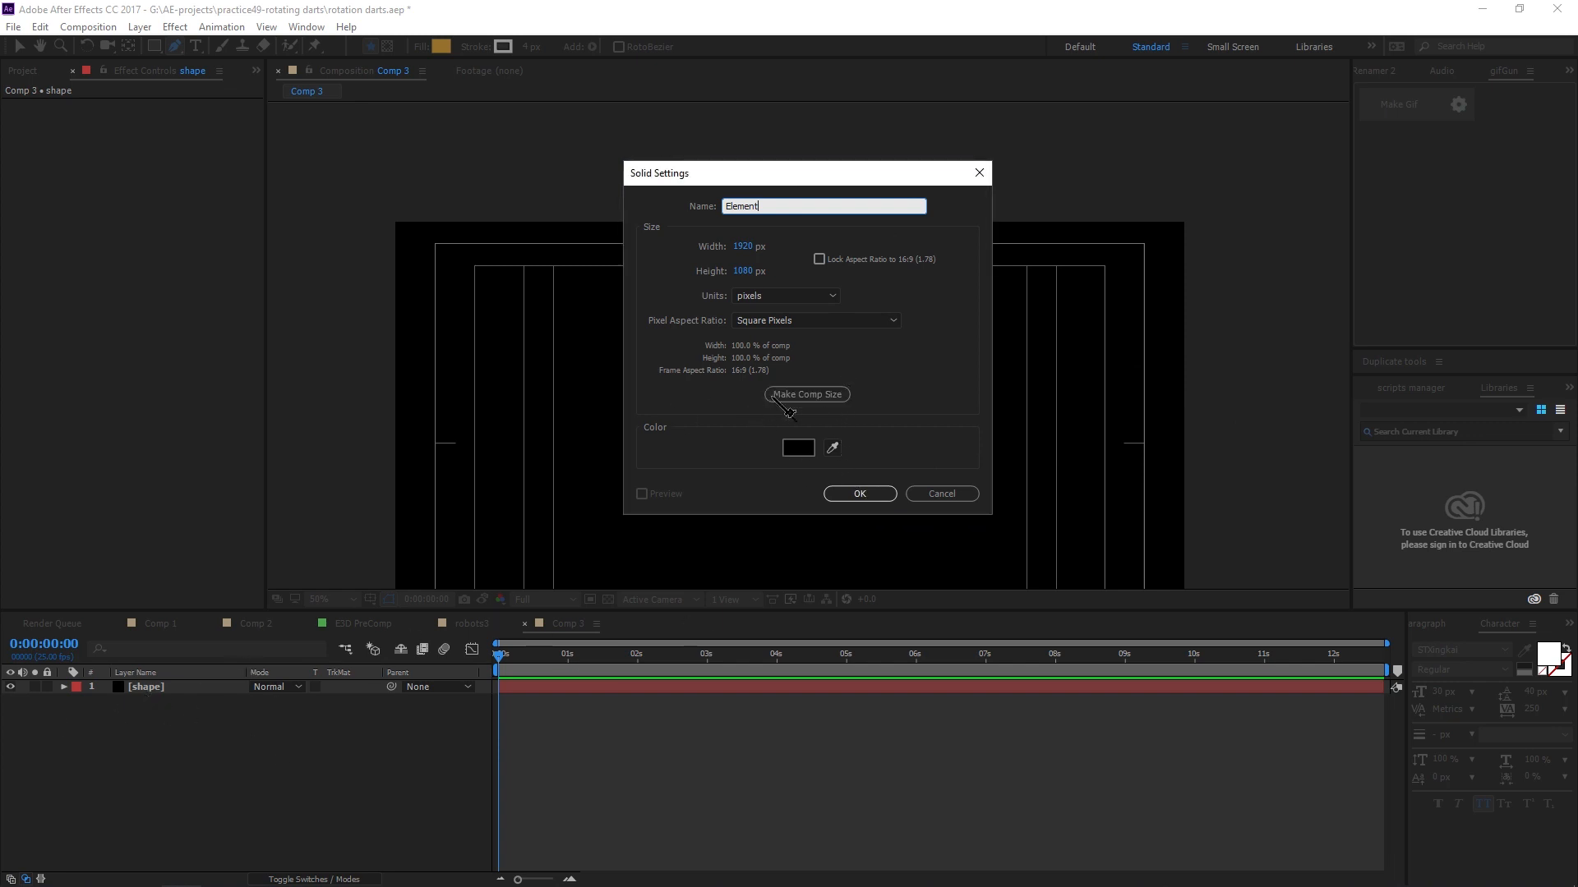
pyautogui.click(797, 448)
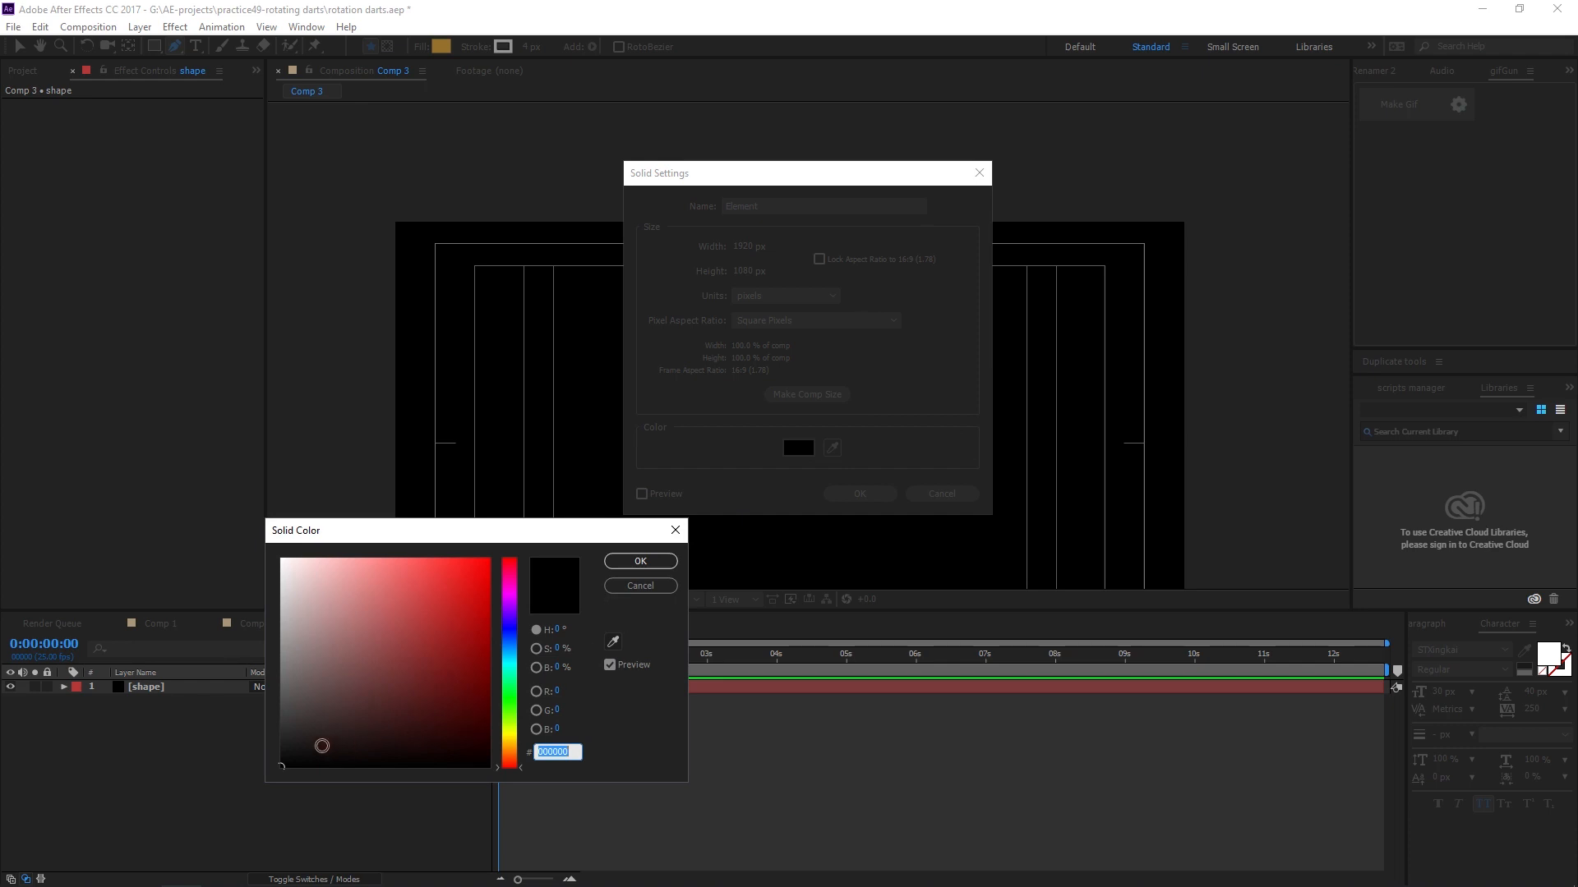
pyautogui.click(645, 561)
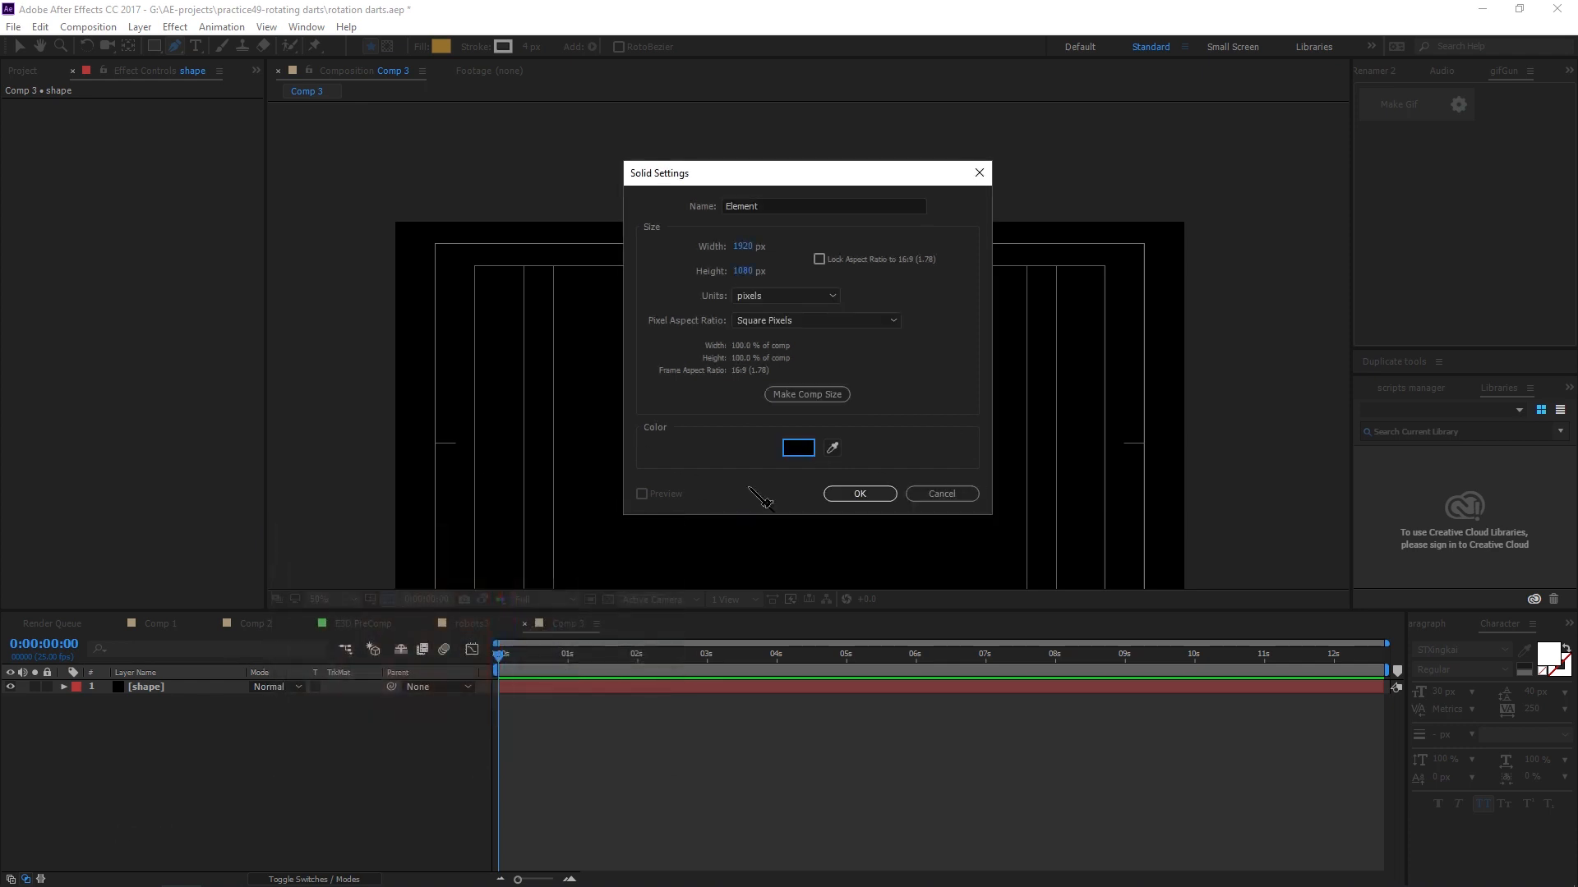
pyautogui.click(881, 498)
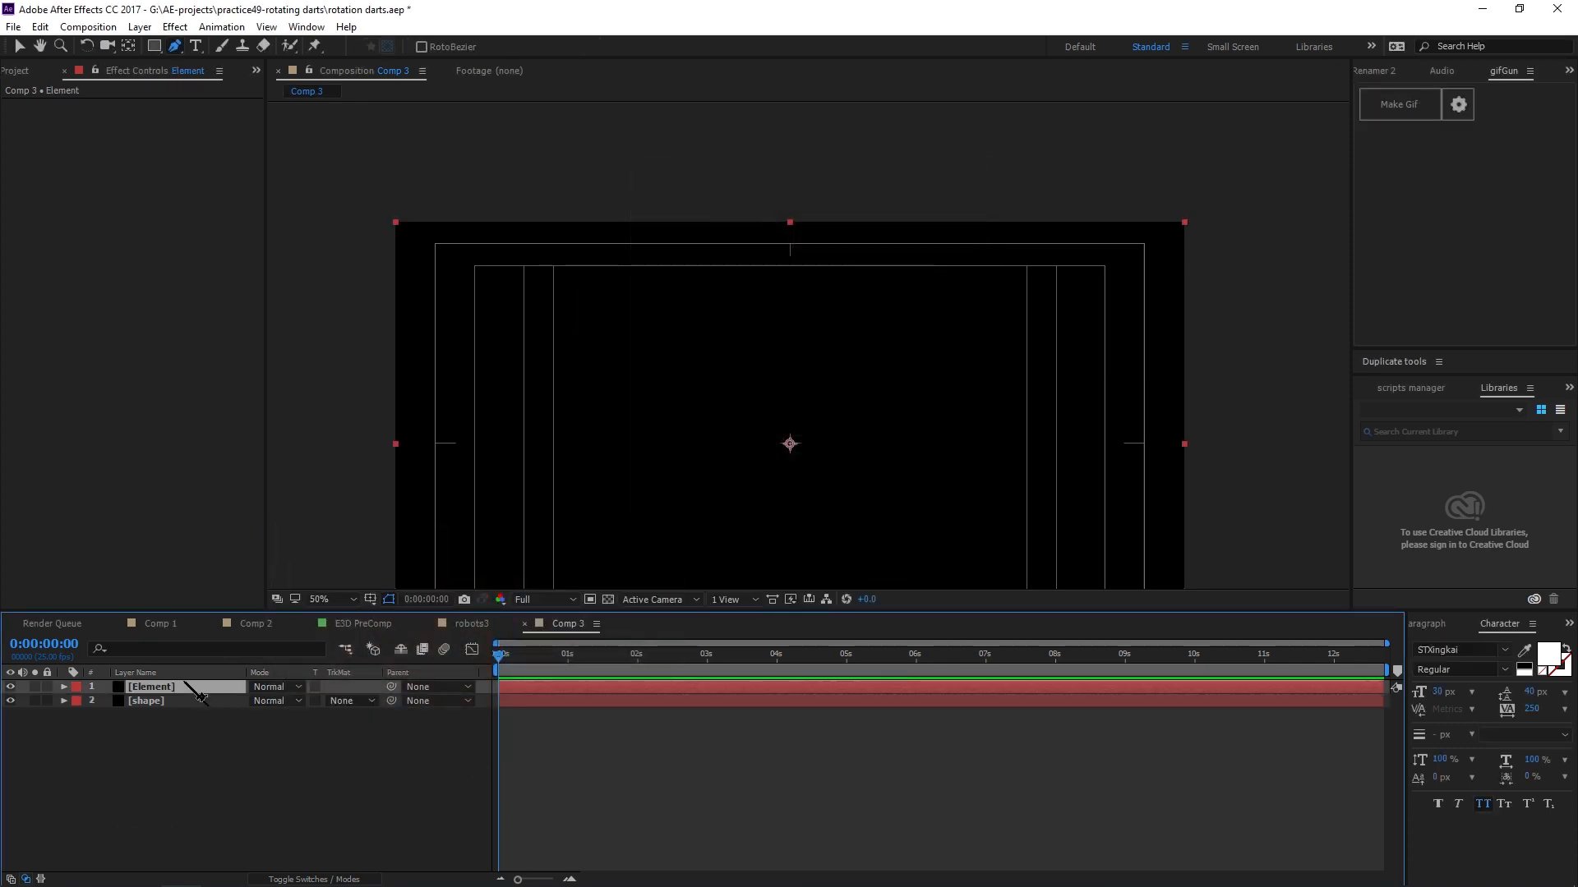
# Hide the shape layer and turn off mask path display in the viewer.
pyautogui.click(169, 702)
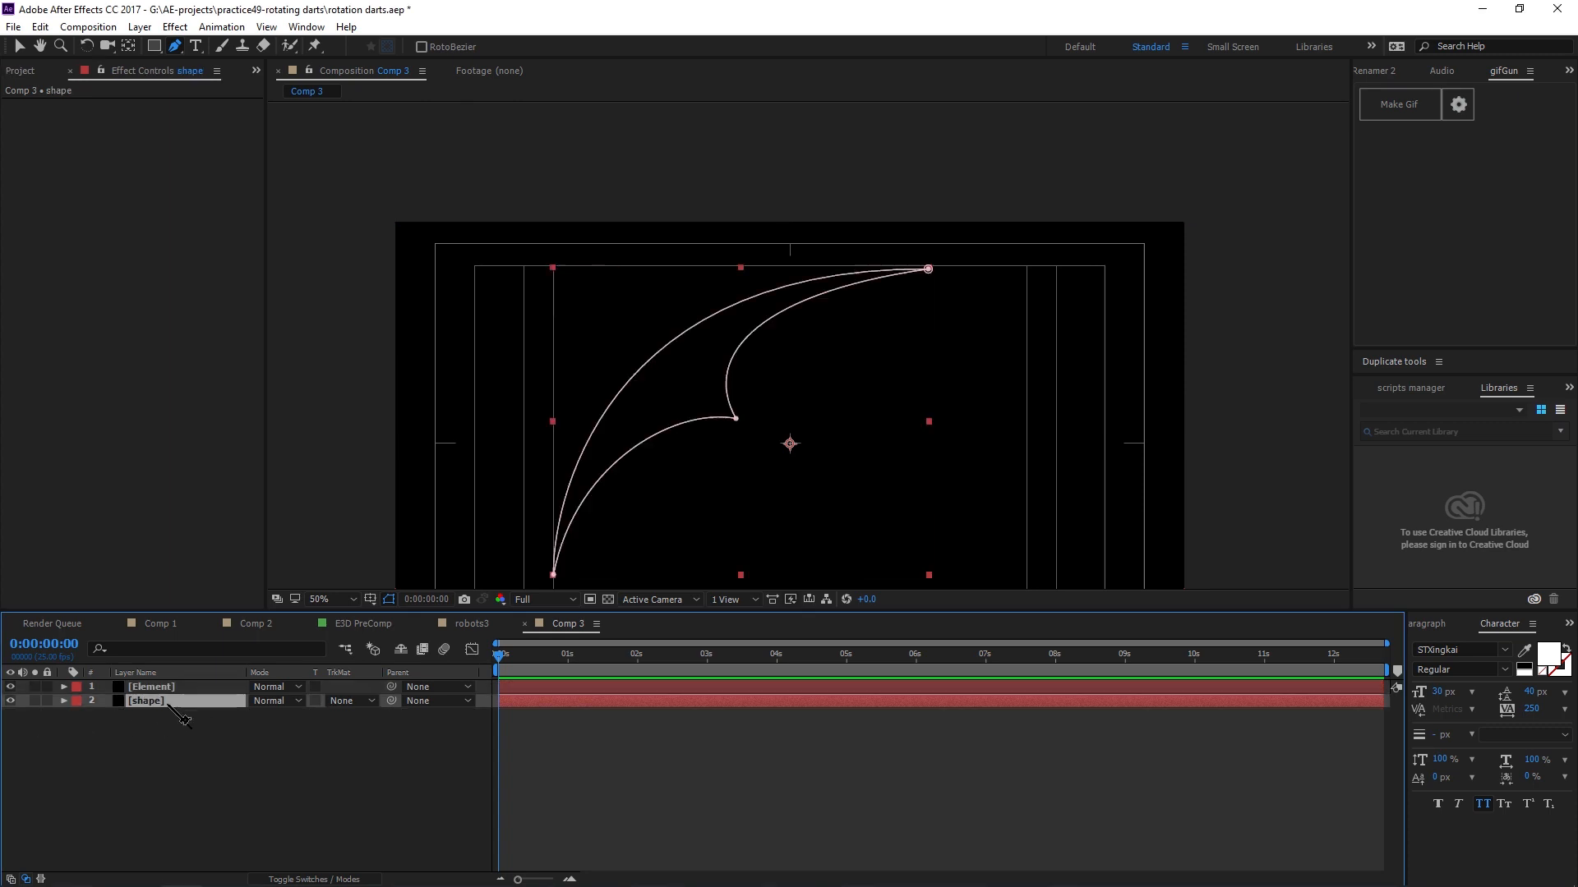
pyautogui.click(11, 700)
pyautogui.click(153, 686)
pyautogui.click(148, 700)
pyautogui.scroll(-3, 822, 345)
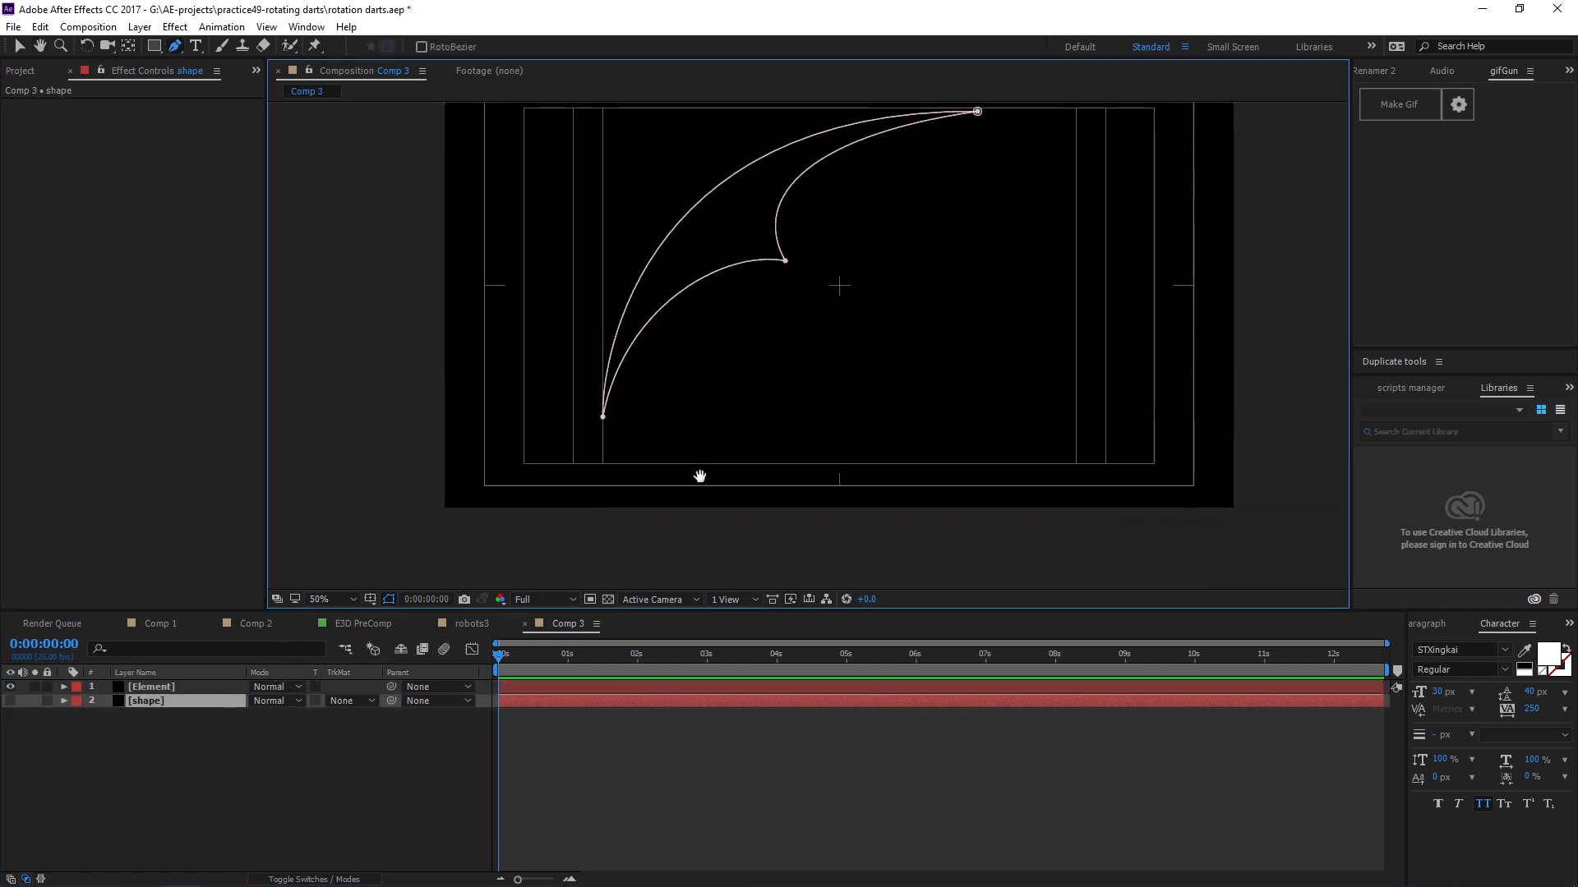
pyautogui.scroll(3, 698, 472)
pyautogui.click(388, 601)
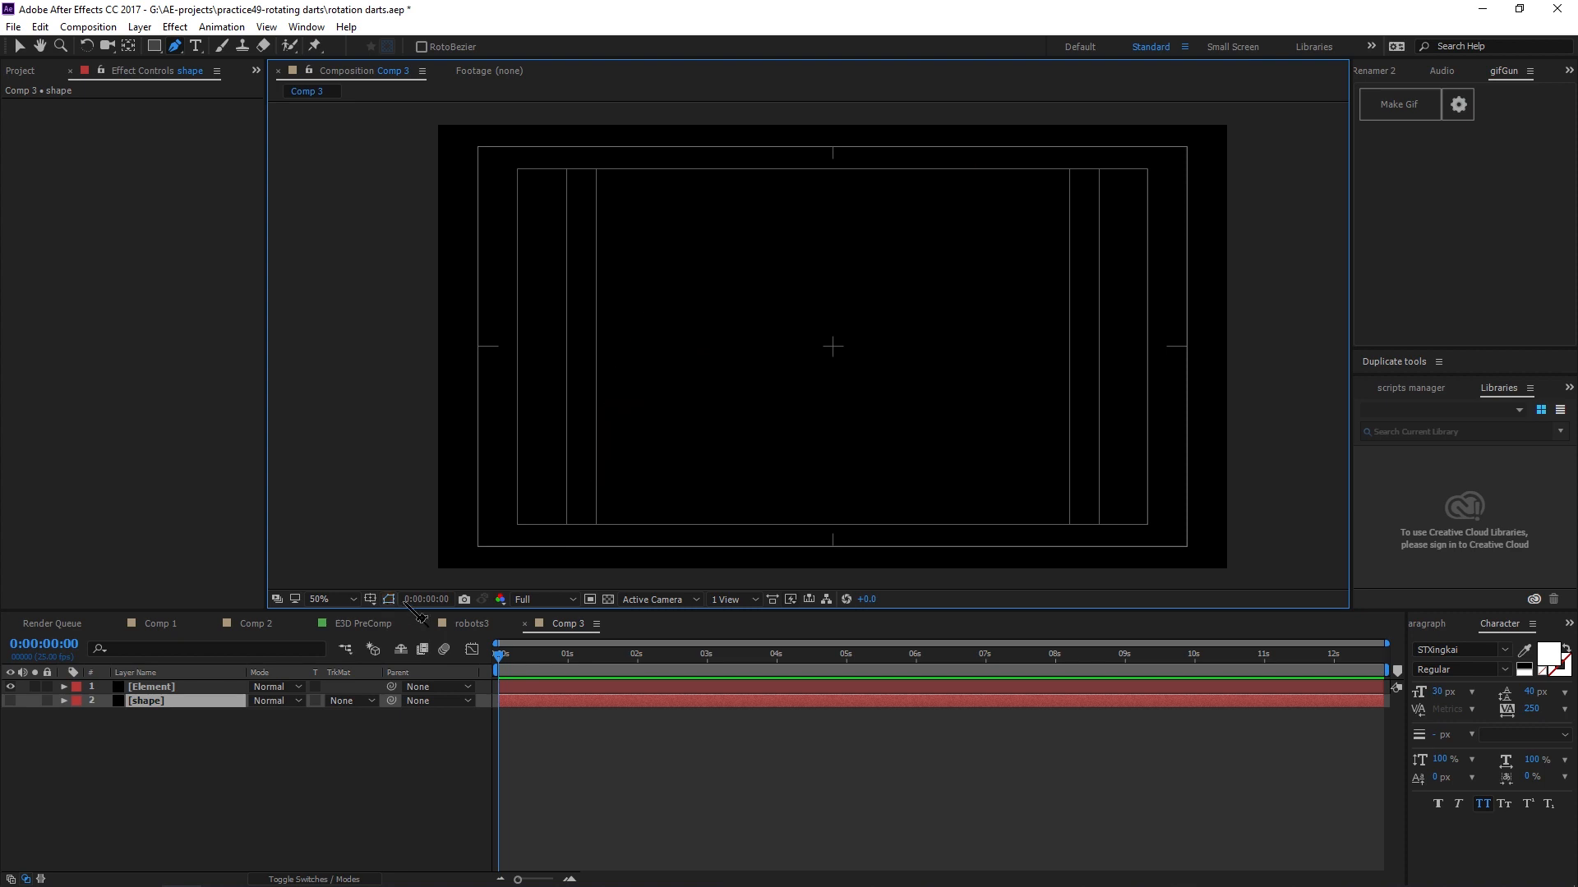
# Apply the Element 3D effect to the Element layer and return to the Selection tool.
pyautogui.click(153, 690)
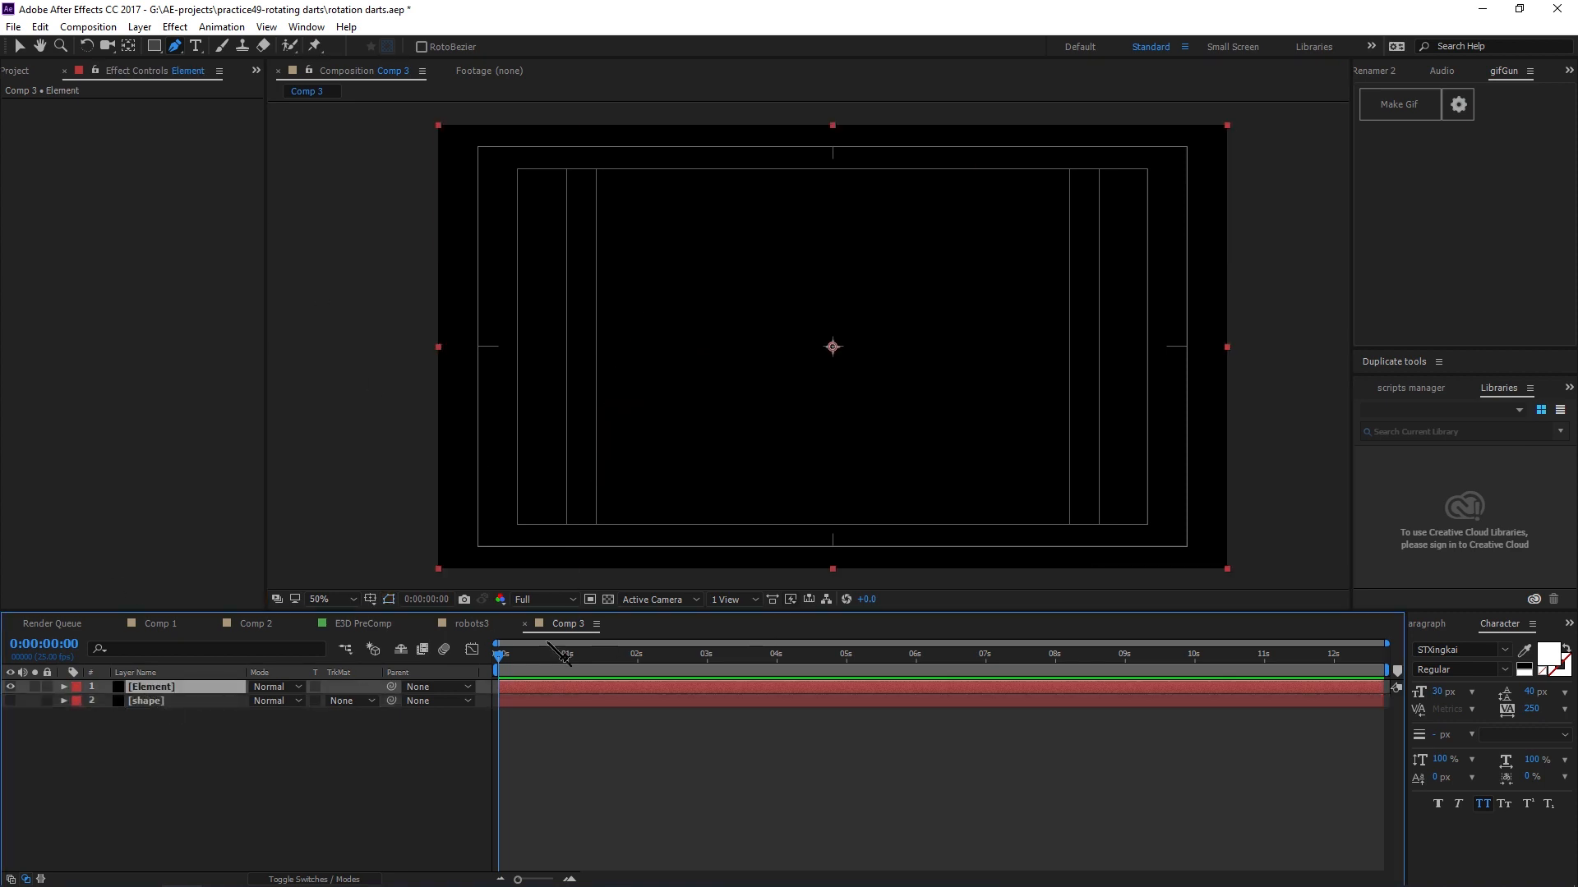
pyautogui.hotkey('ctrl', 'Tab')
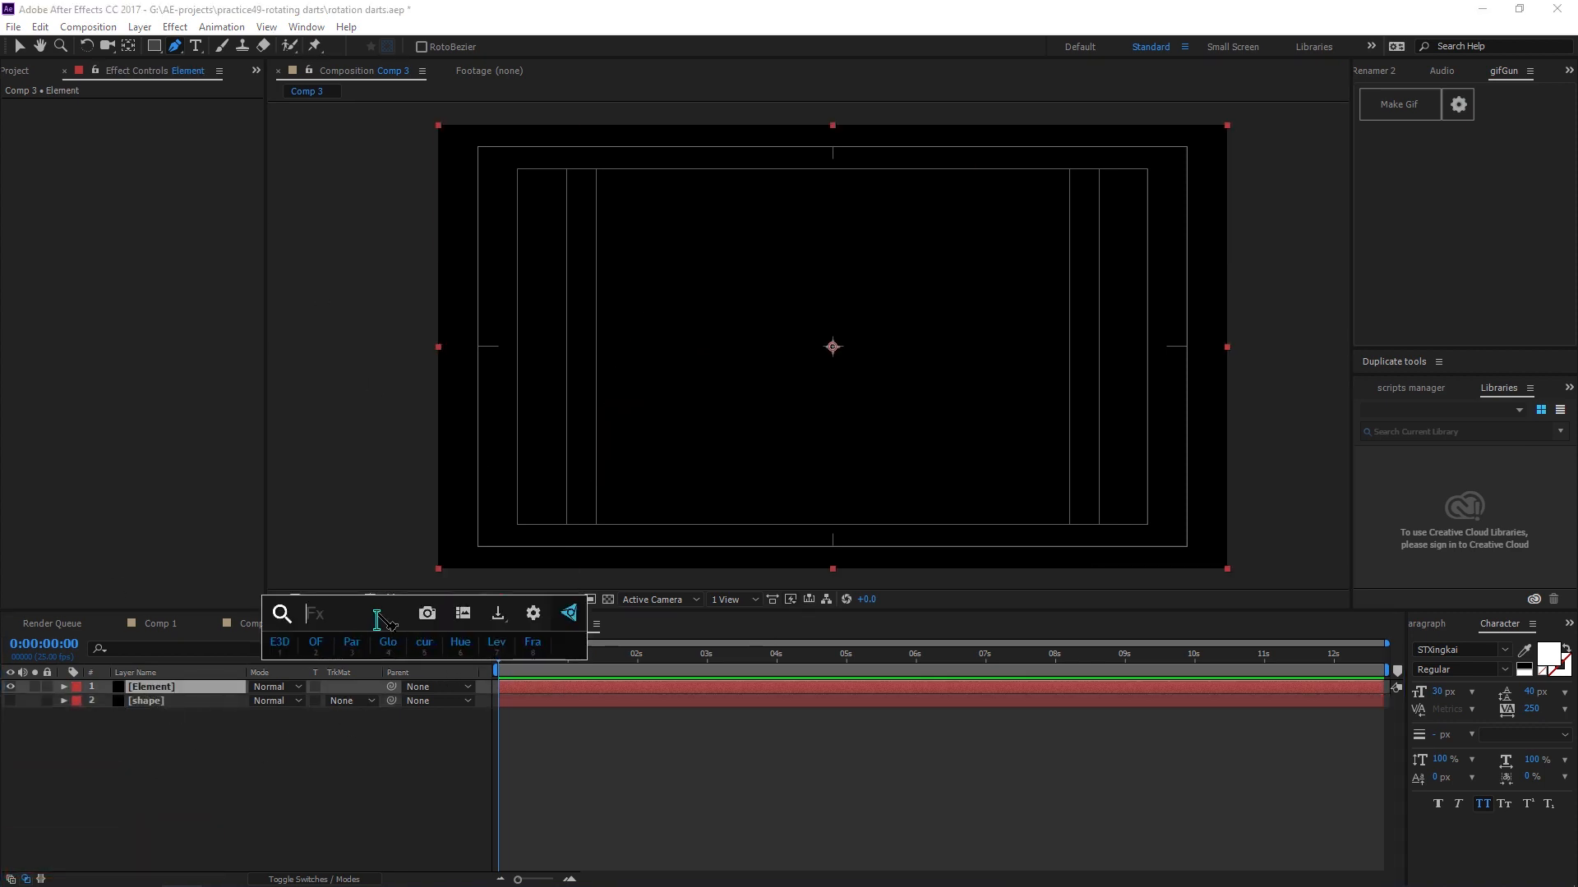
pyautogui.click(280, 645)
pyautogui.press('v')
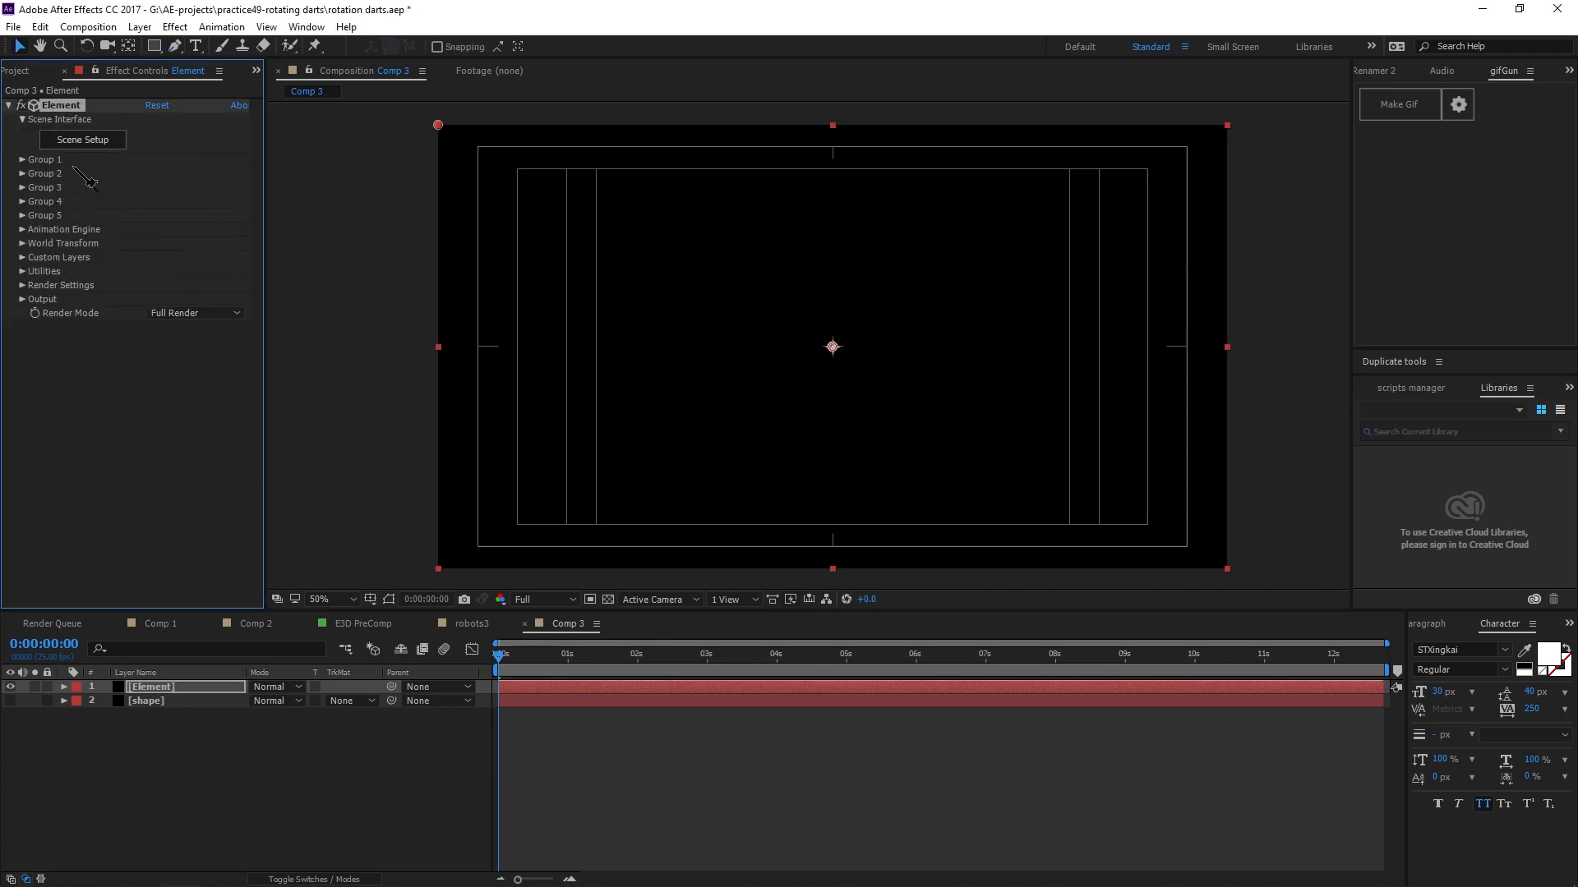
# Assign the shape layer as Path Layer 1 under Element 3D's Custom Text and Masks.
pyautogui.click(22, 257)
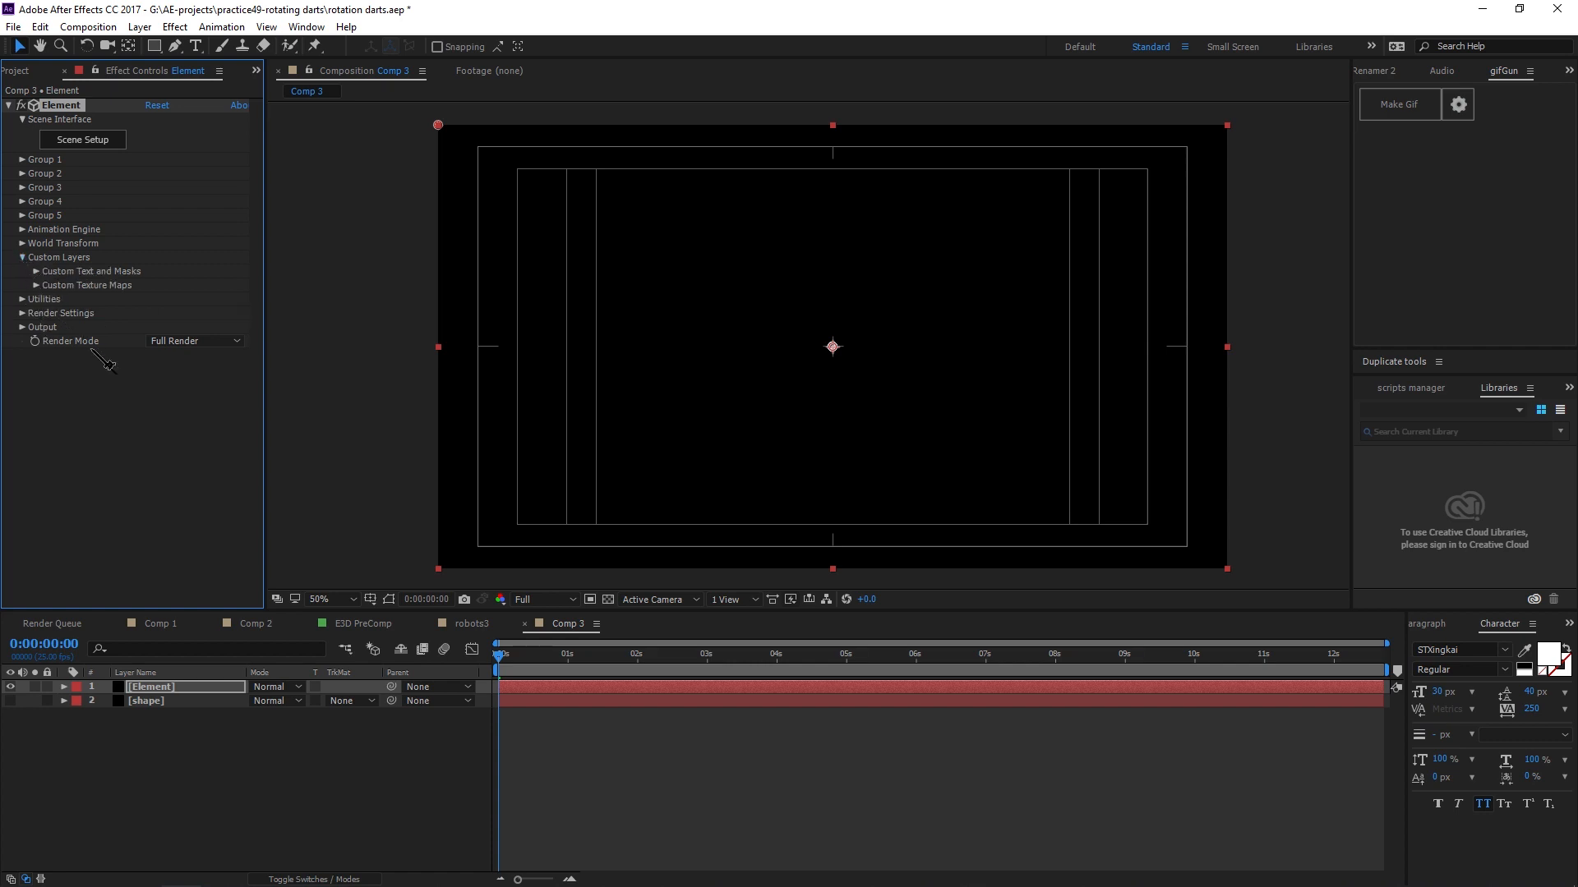
pyautogui.click(36, 272)
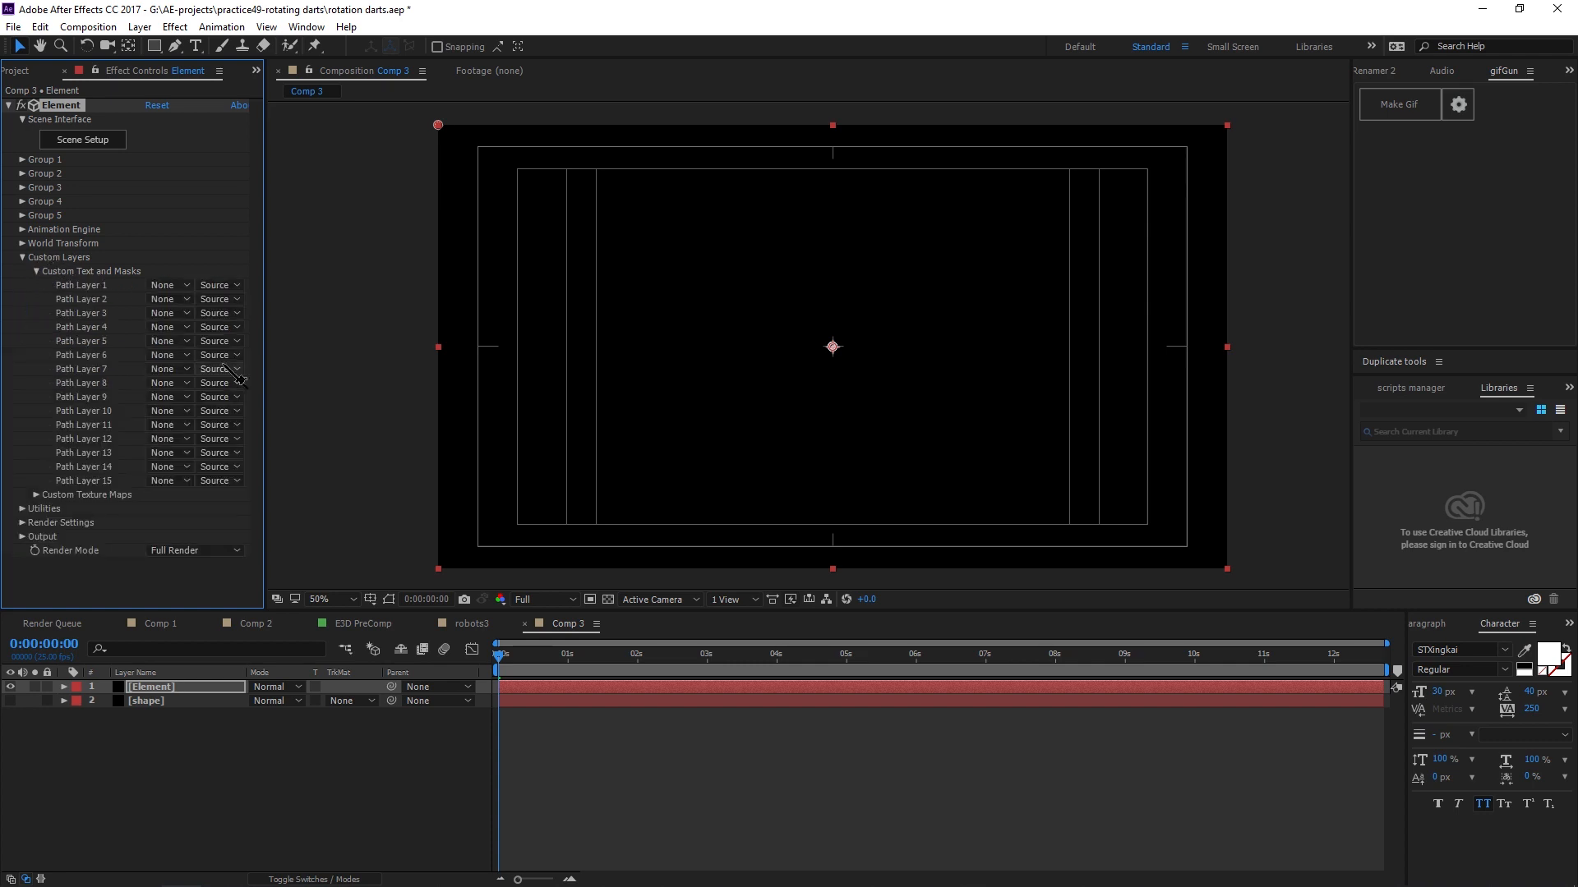
pyautogui.click(169, 285)
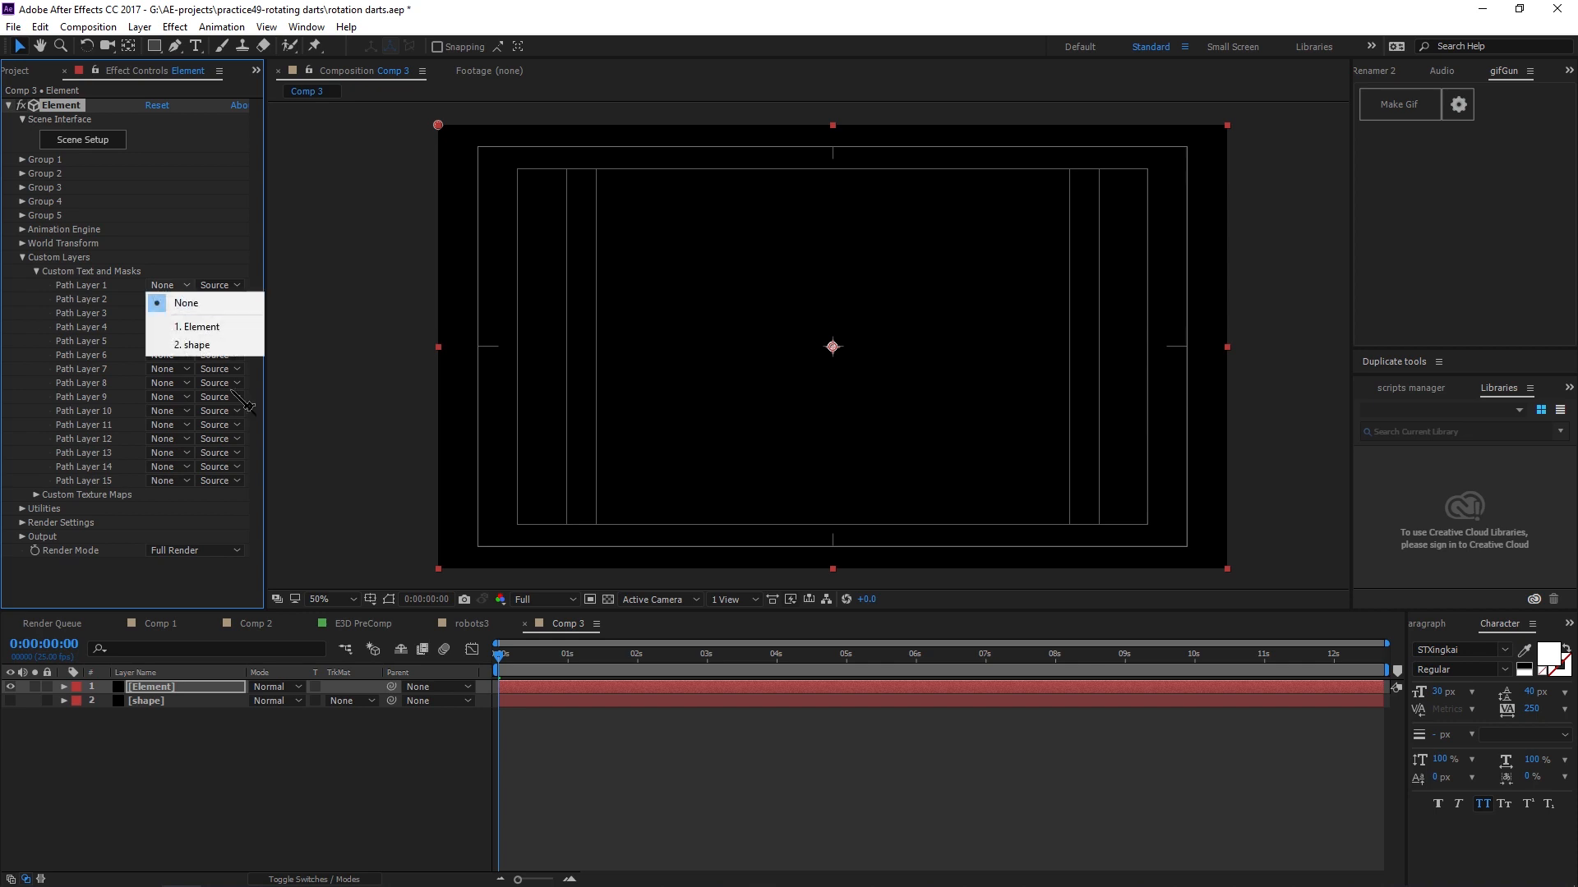
pyautogui.click(200, 346)
pyautogui.click(126, 745)
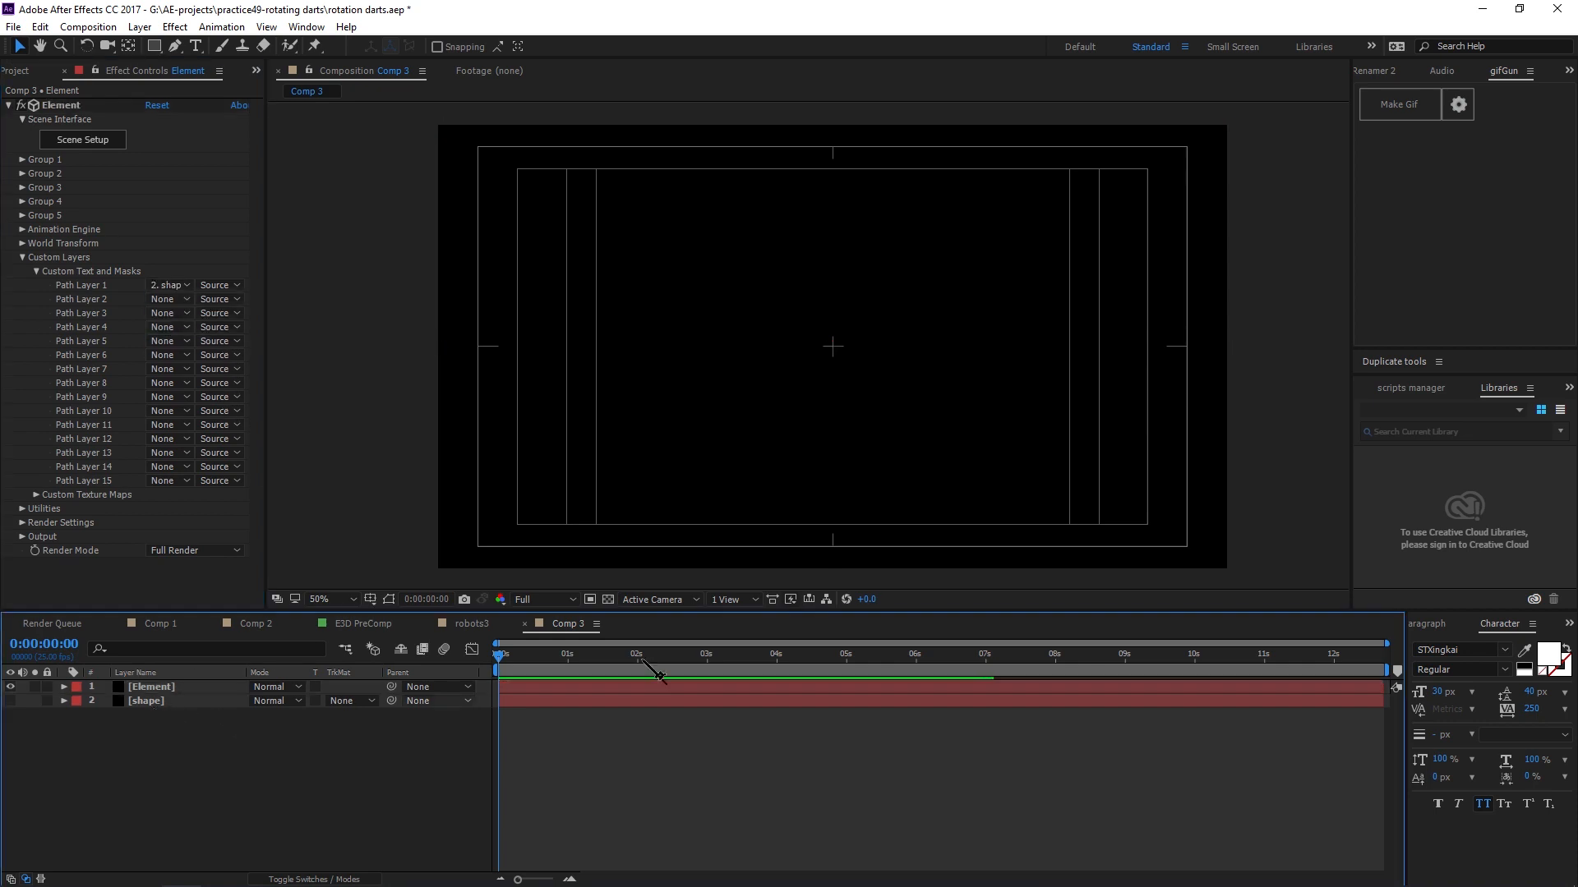
pyautogui.click(148, 686)
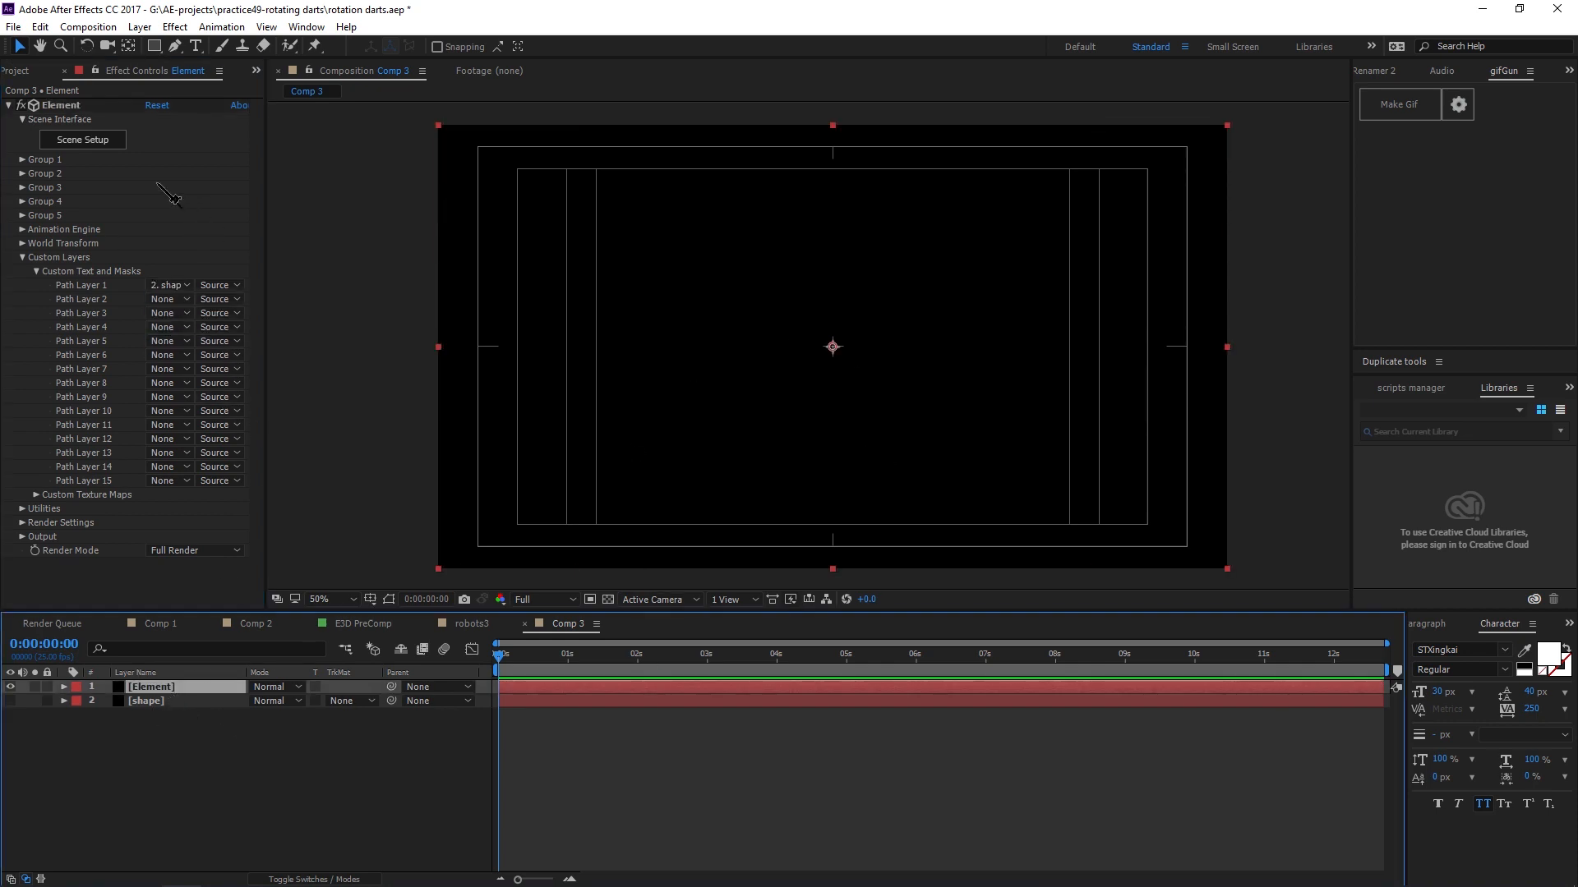
# Open Scene Setup and extrude the custom path into a 3D model.
pyautogui.click(96, 148)
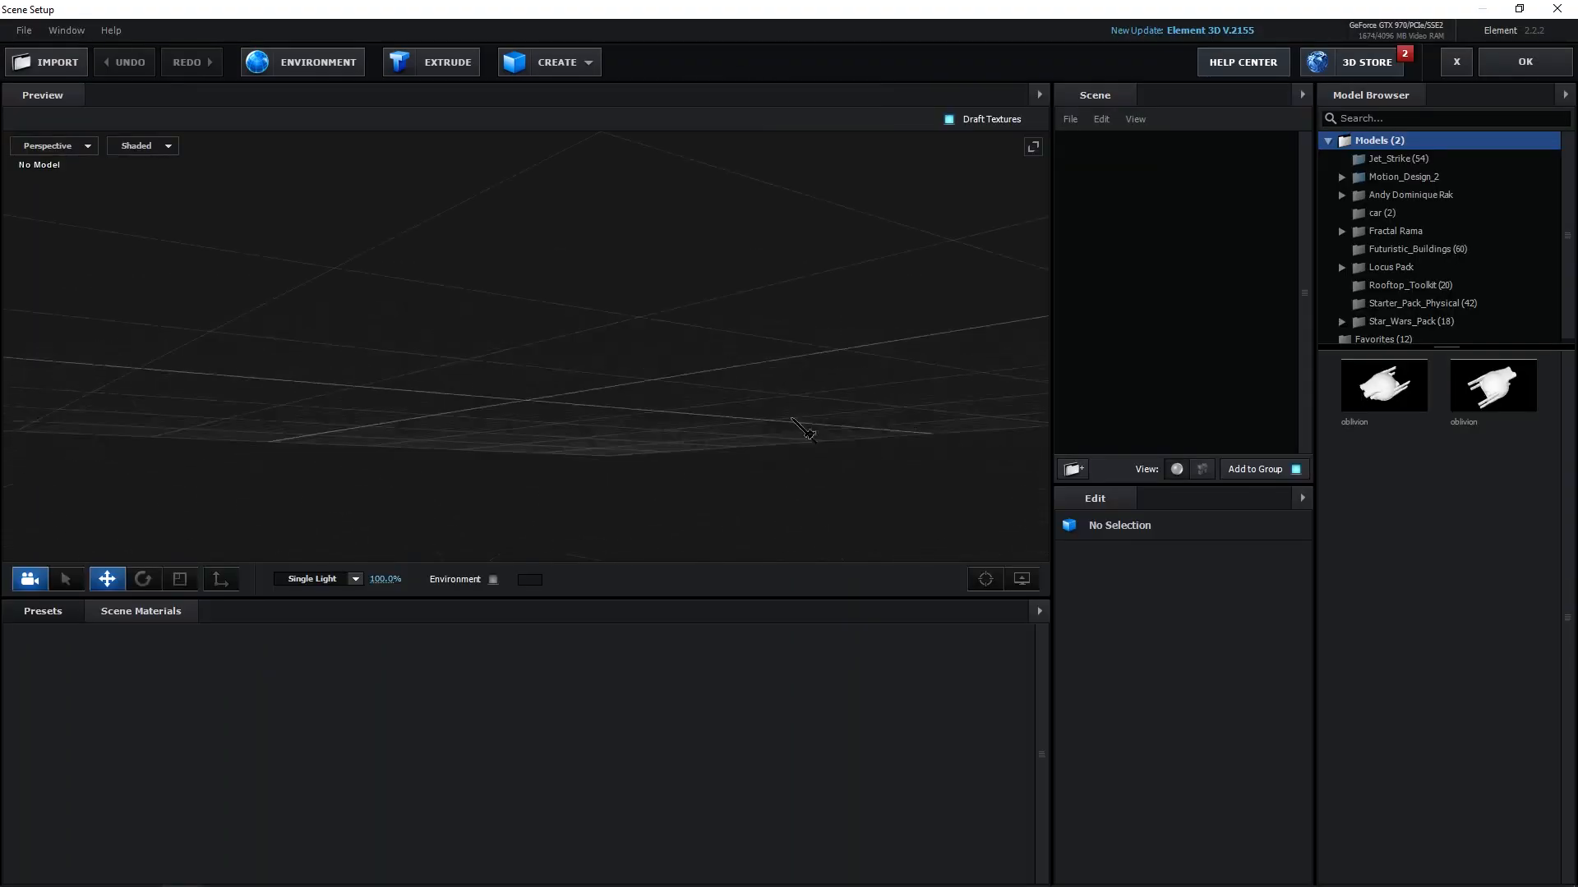
pyautogui.moveTo(792, 418); pyautogui.dragTo(802, 458)
pyautogui.moveTo(704, 417); pyautogui.dragTo(669, 420)
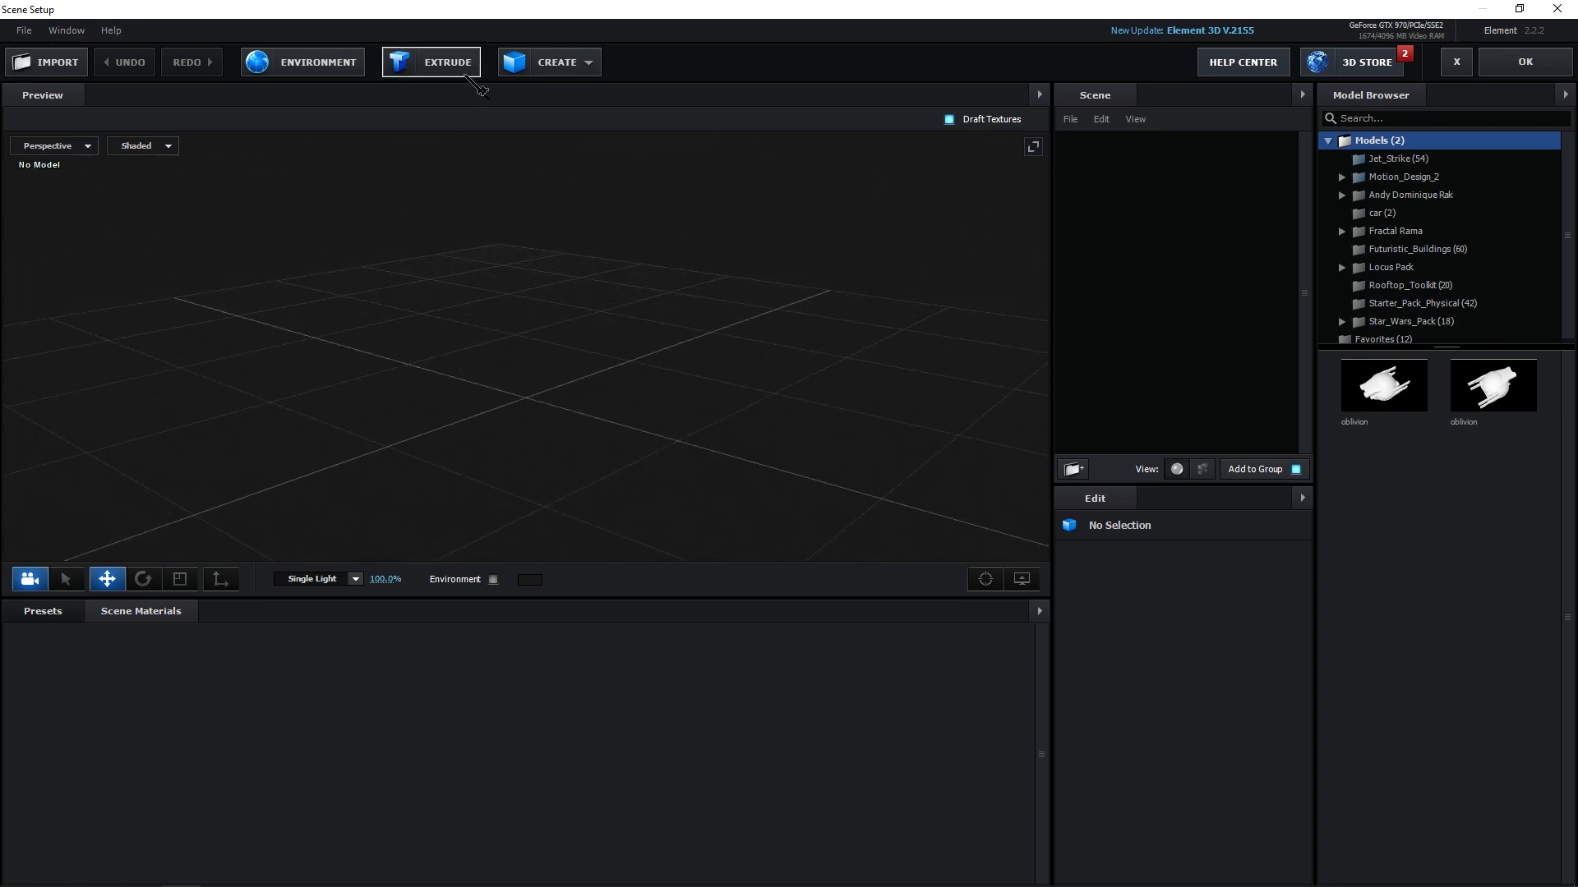
pyautogui.click(452, 70)
pyautogui.moveTo(639, 411); pyautogui.dragTo(536, 380)
# Set the extrusion model's Path Resolution to Extreme.
pyautogui.click(1086, 162)
pyautogui.click(1172, 182)
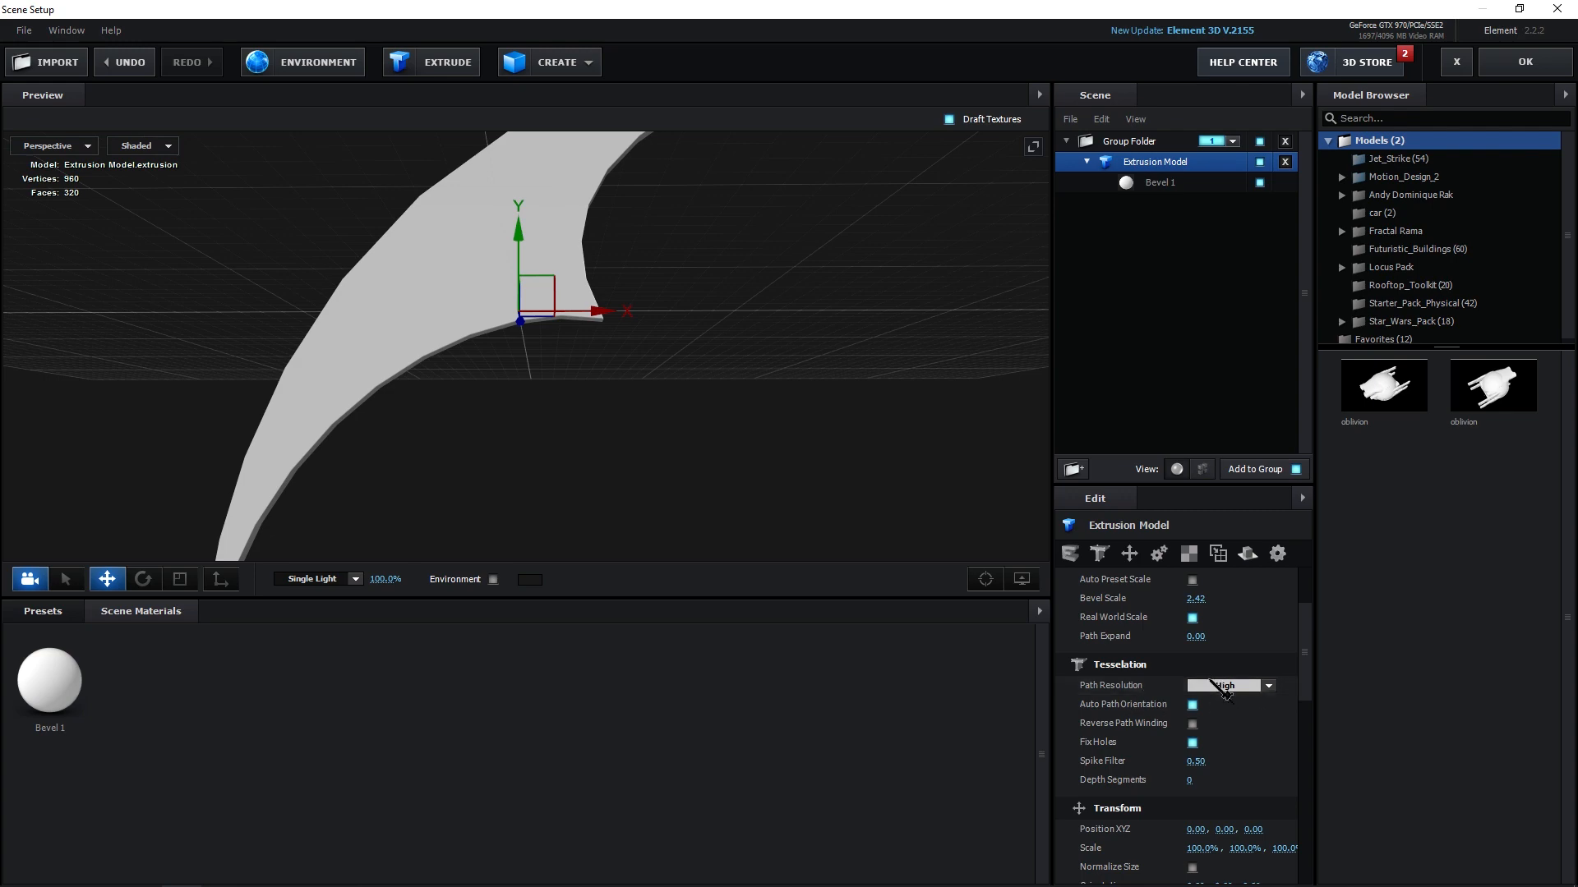
pyautogui.click(1247, 690)
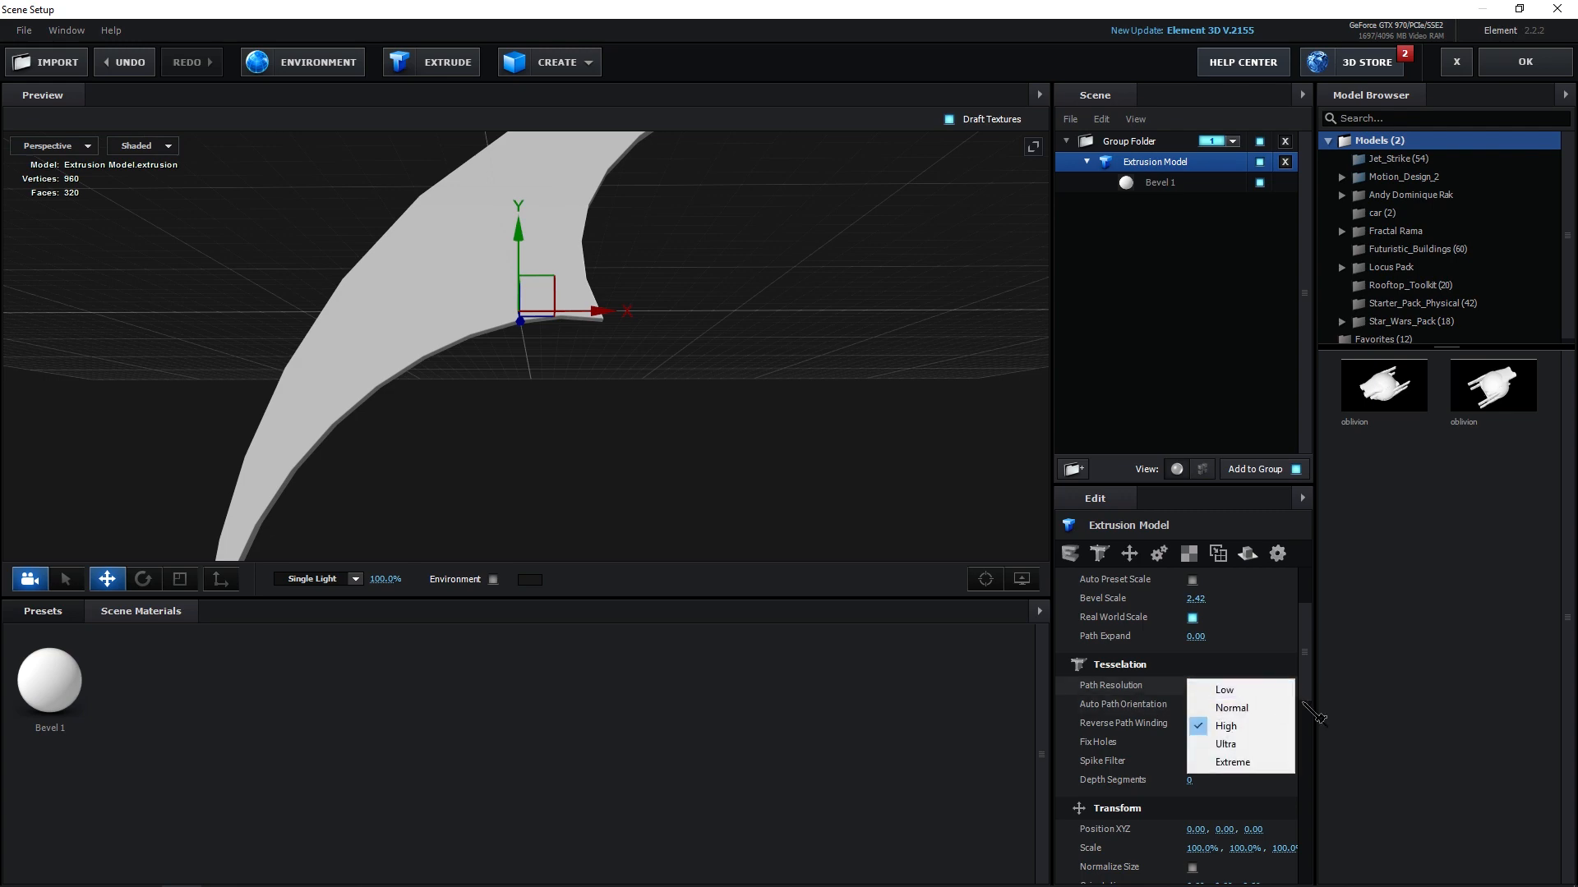
pyautogui.click(1257, 764)
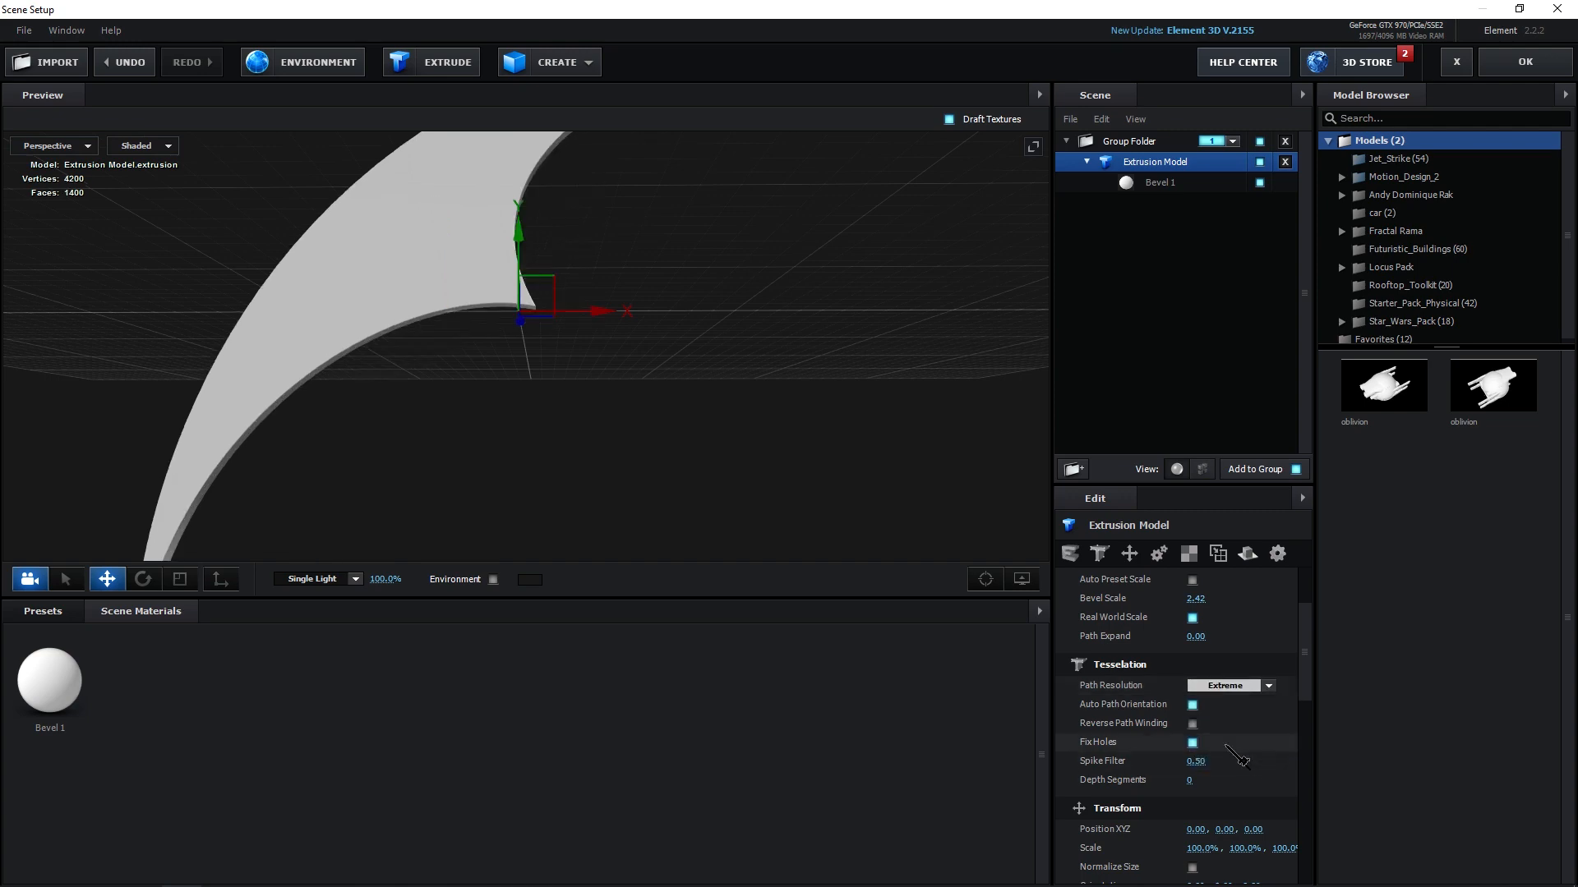
# Set the extrusion model's Spike Filter to 0.00.
pyautogui.moveTo(706, 546); pyautogui.dragTo(484, 420)
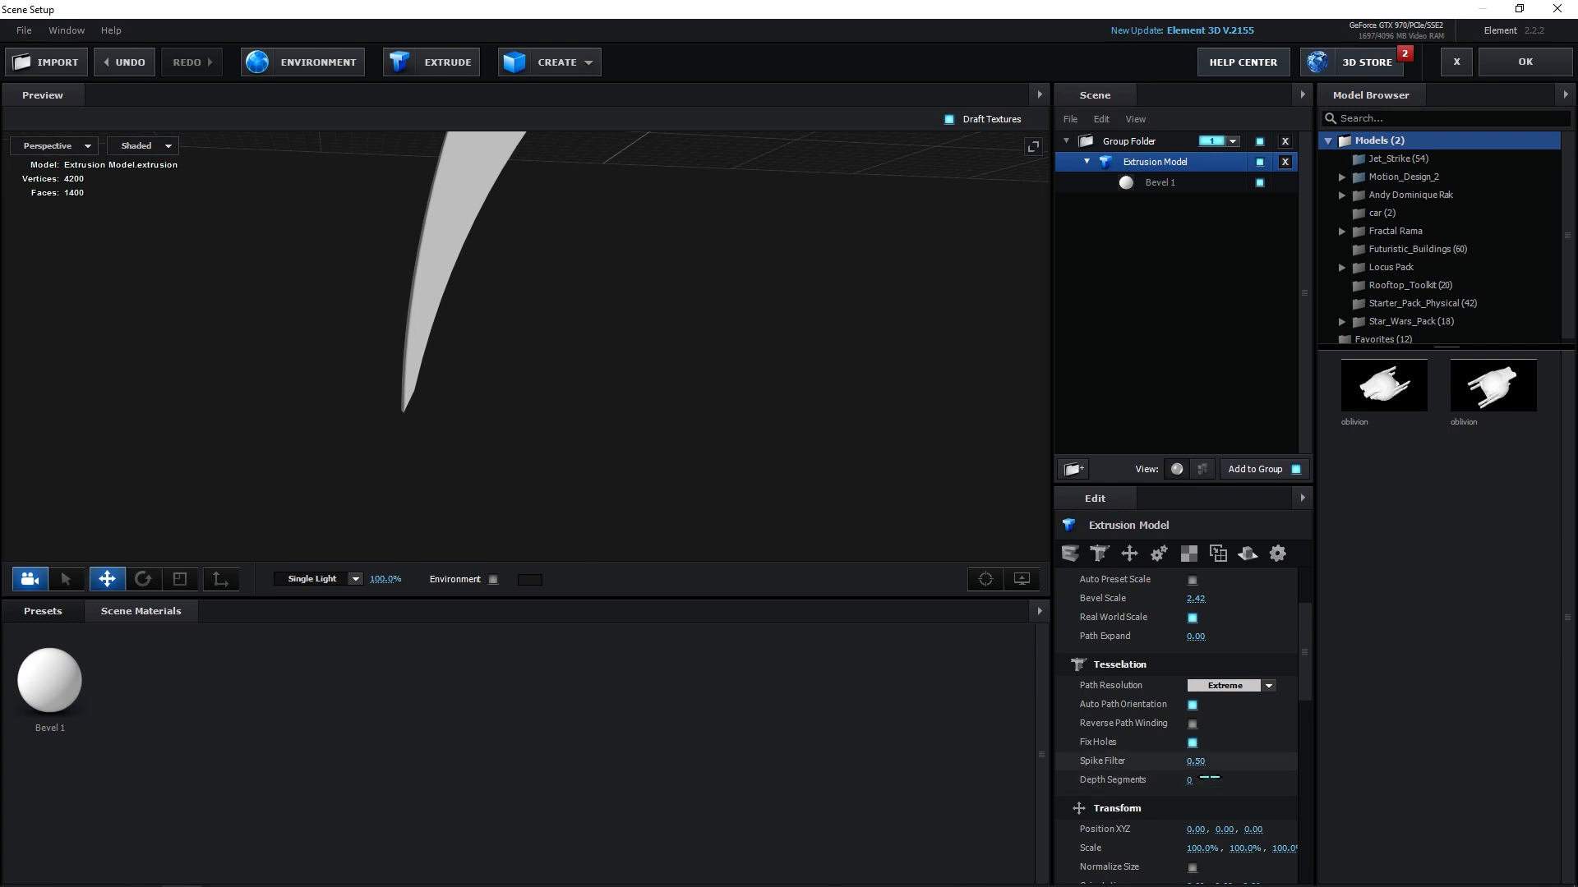
pyautogui.moveTo(1200, 764); pyautogui.dragTo(1118, 778)
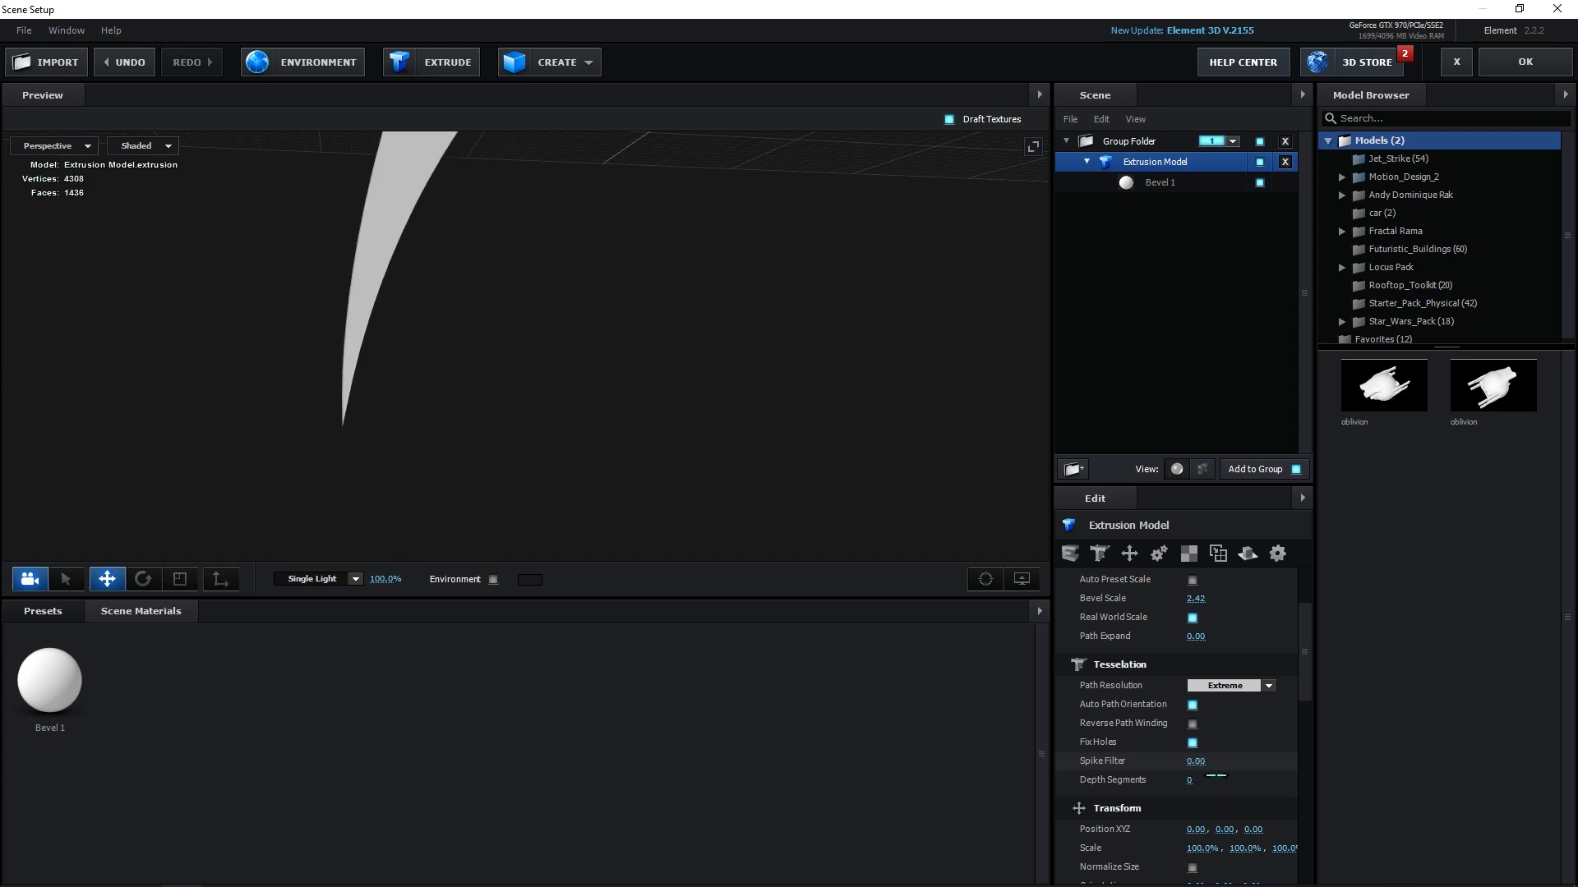
pyautogui.scroll(-5, 750, 253)
pyautogui.moveTo(796, 276); pyautogui.dragTo(735, 413)
pyautogui.scroll(-2, 786, 286)
pyautogui.moveTo(779, 369); pyautogui.dragTo(790, 419)
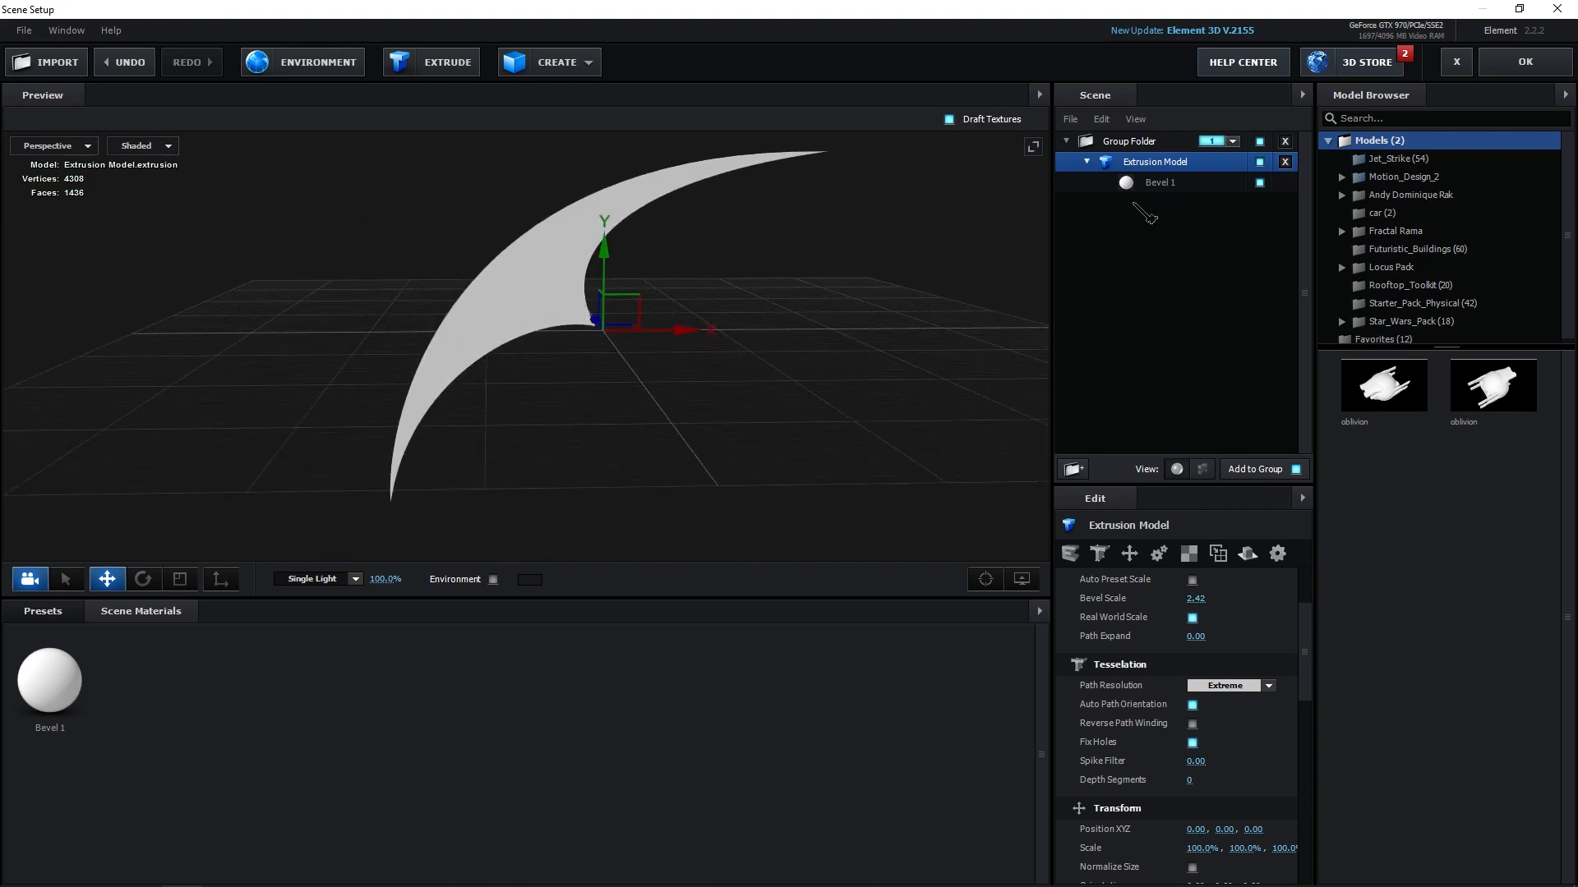
# Select the Bevel 1 material and set its Bevel Size to 3.50.
pyautogui.click(1159, 182)
pyautogui.moveTo(633, 442); pyautogui.dragTo(825, 447)
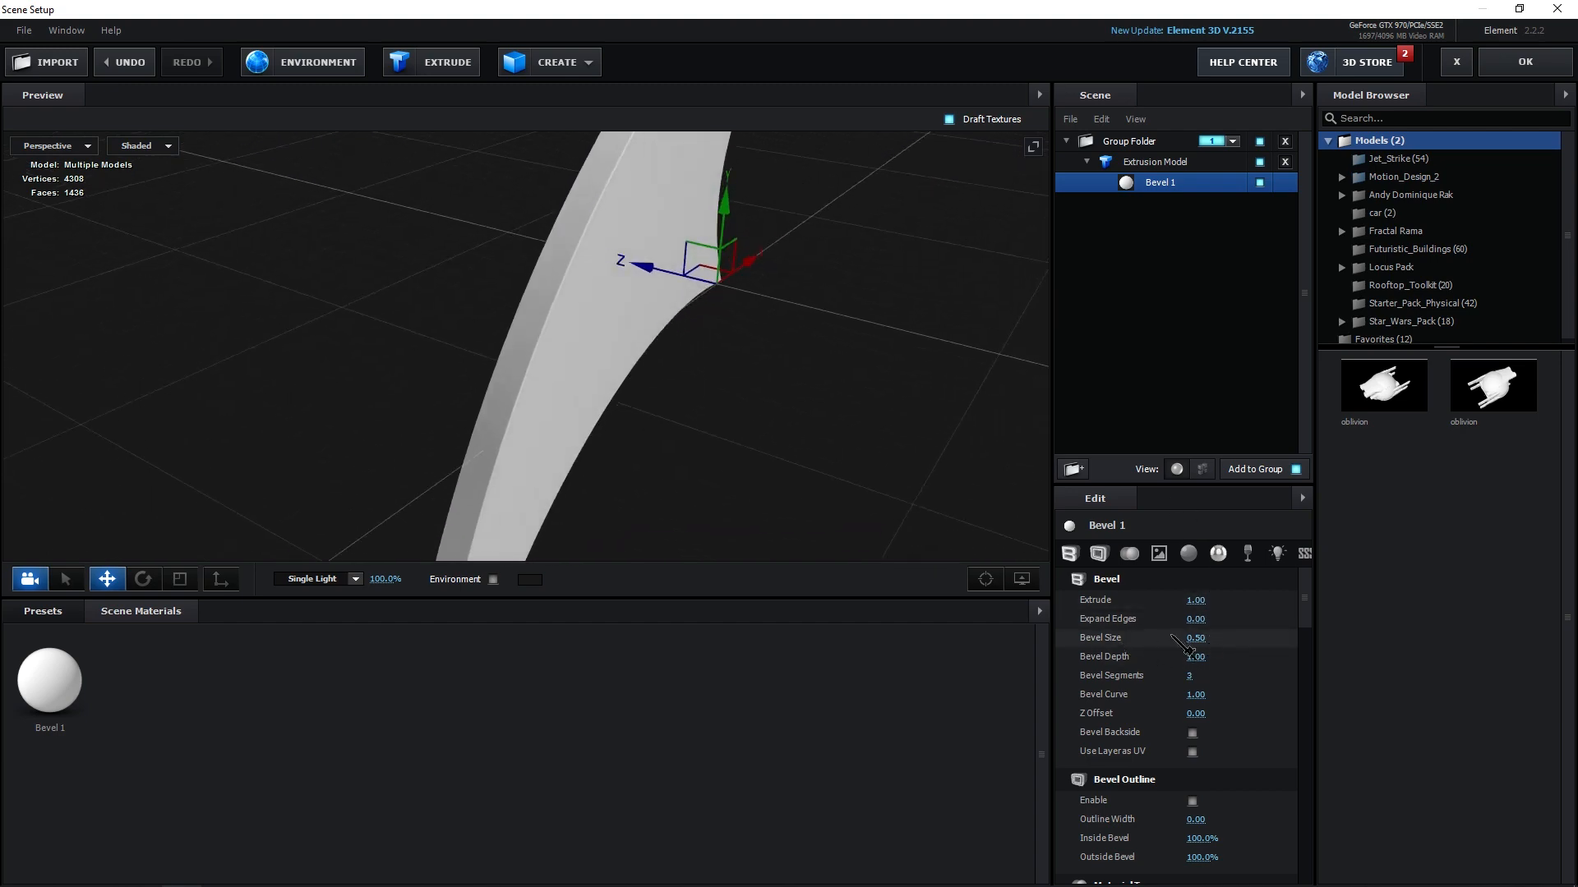
pyautogui.moveTo(616, 278); pyautogui.dragTo(723, 428)
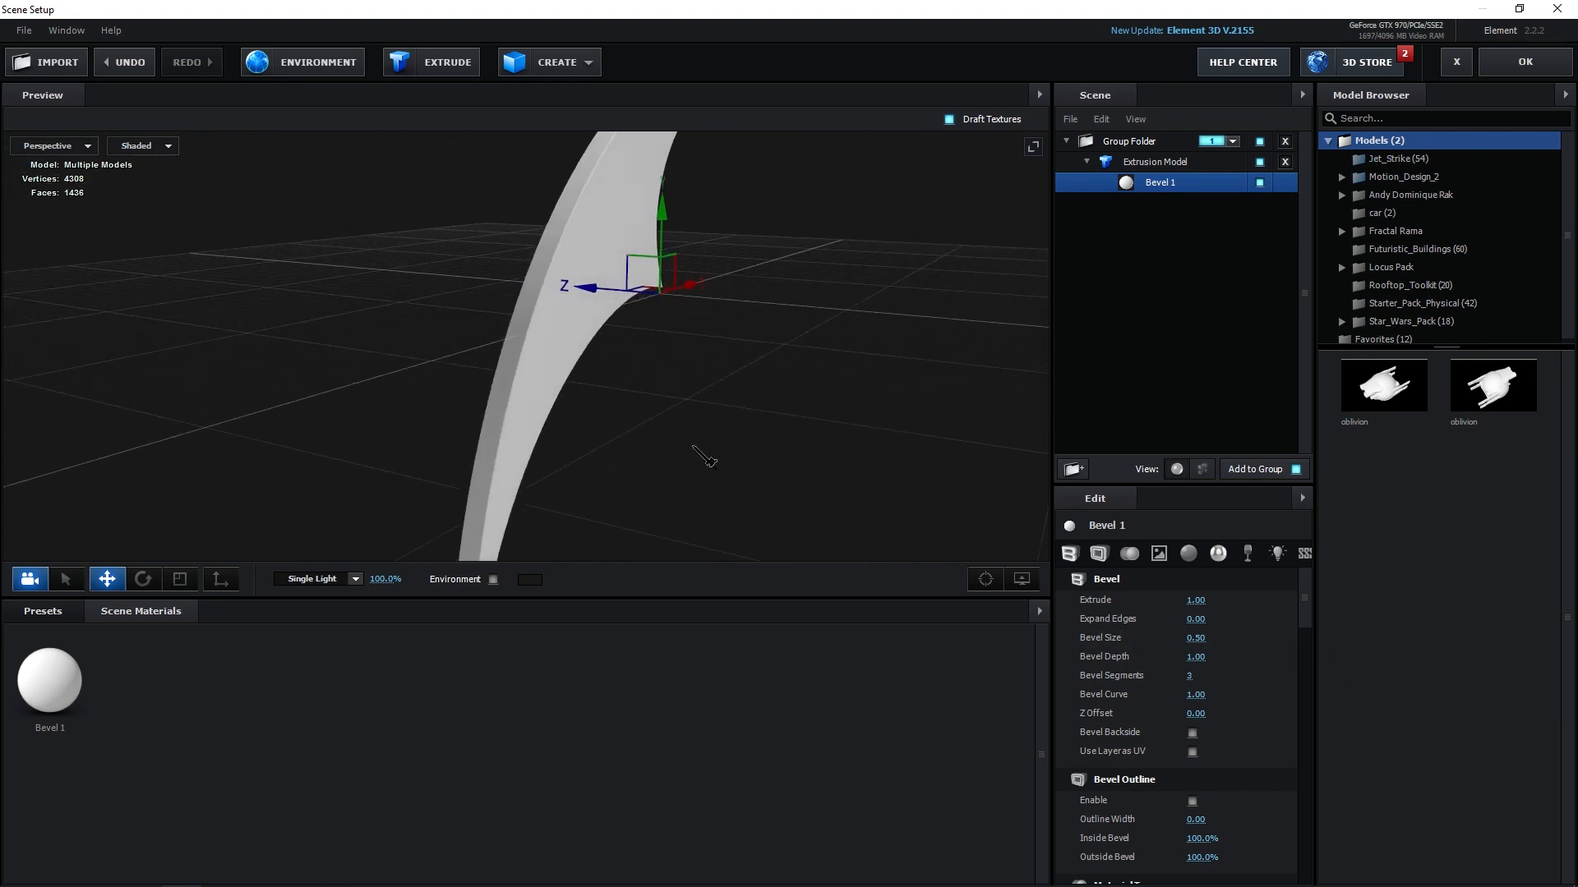
pyautogui.moveTo(1202, 654); pyautogui.dragTo(1470, 667)
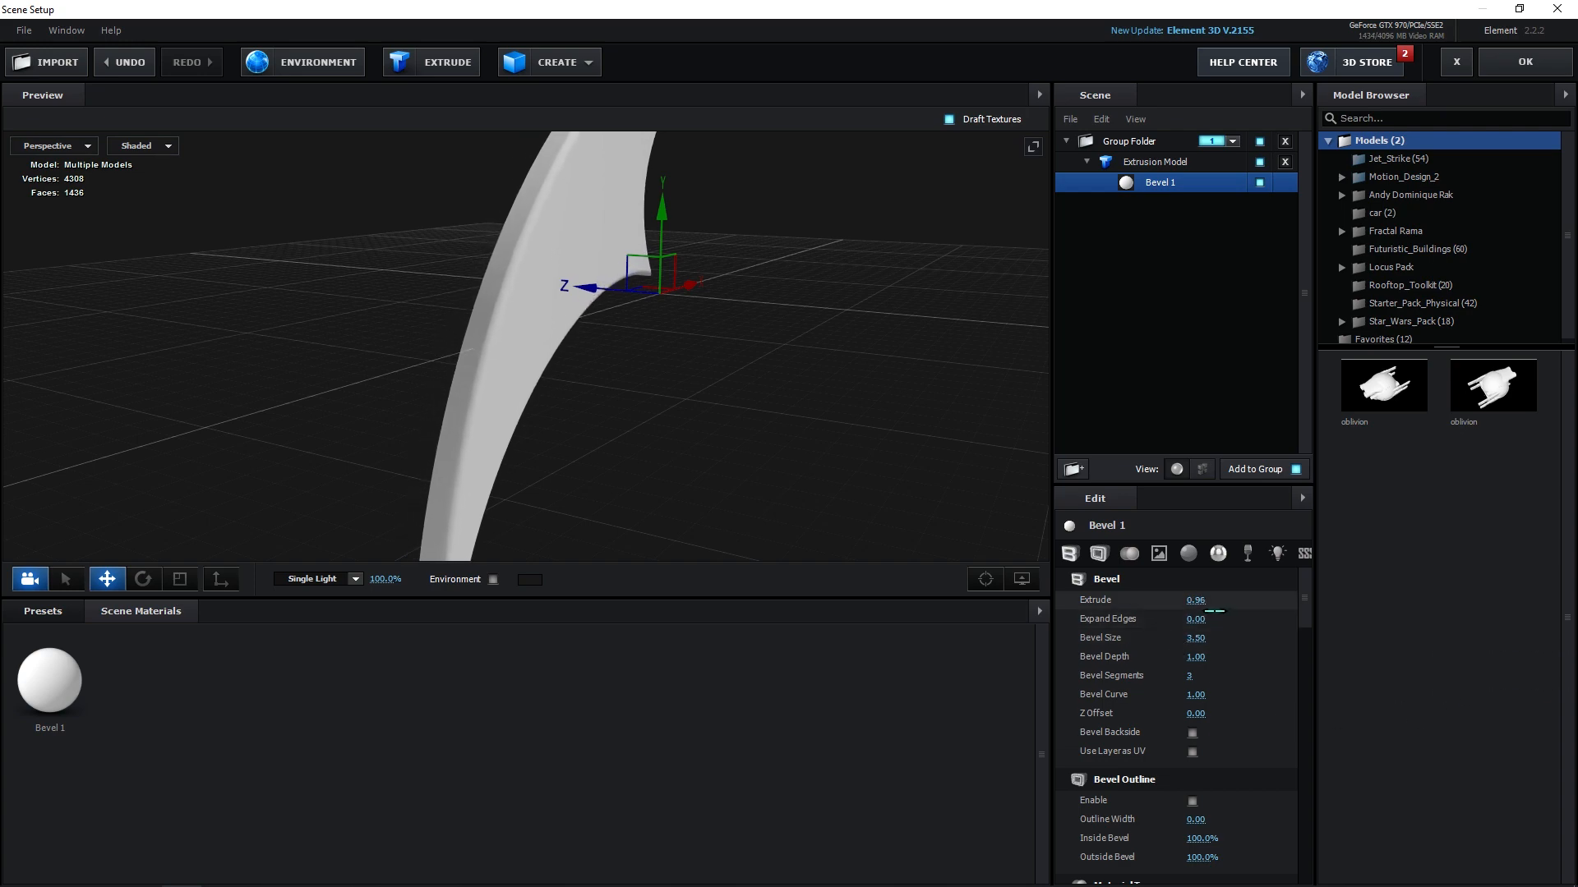
# Set the bevel's Extrude value to 0.00.
pyautogui.moveTo(1214, 610); pyautogui.dragTo(1151, 612)
pyautogui.moveTo(863, 542); pyautogui.dragTo(645, 415)
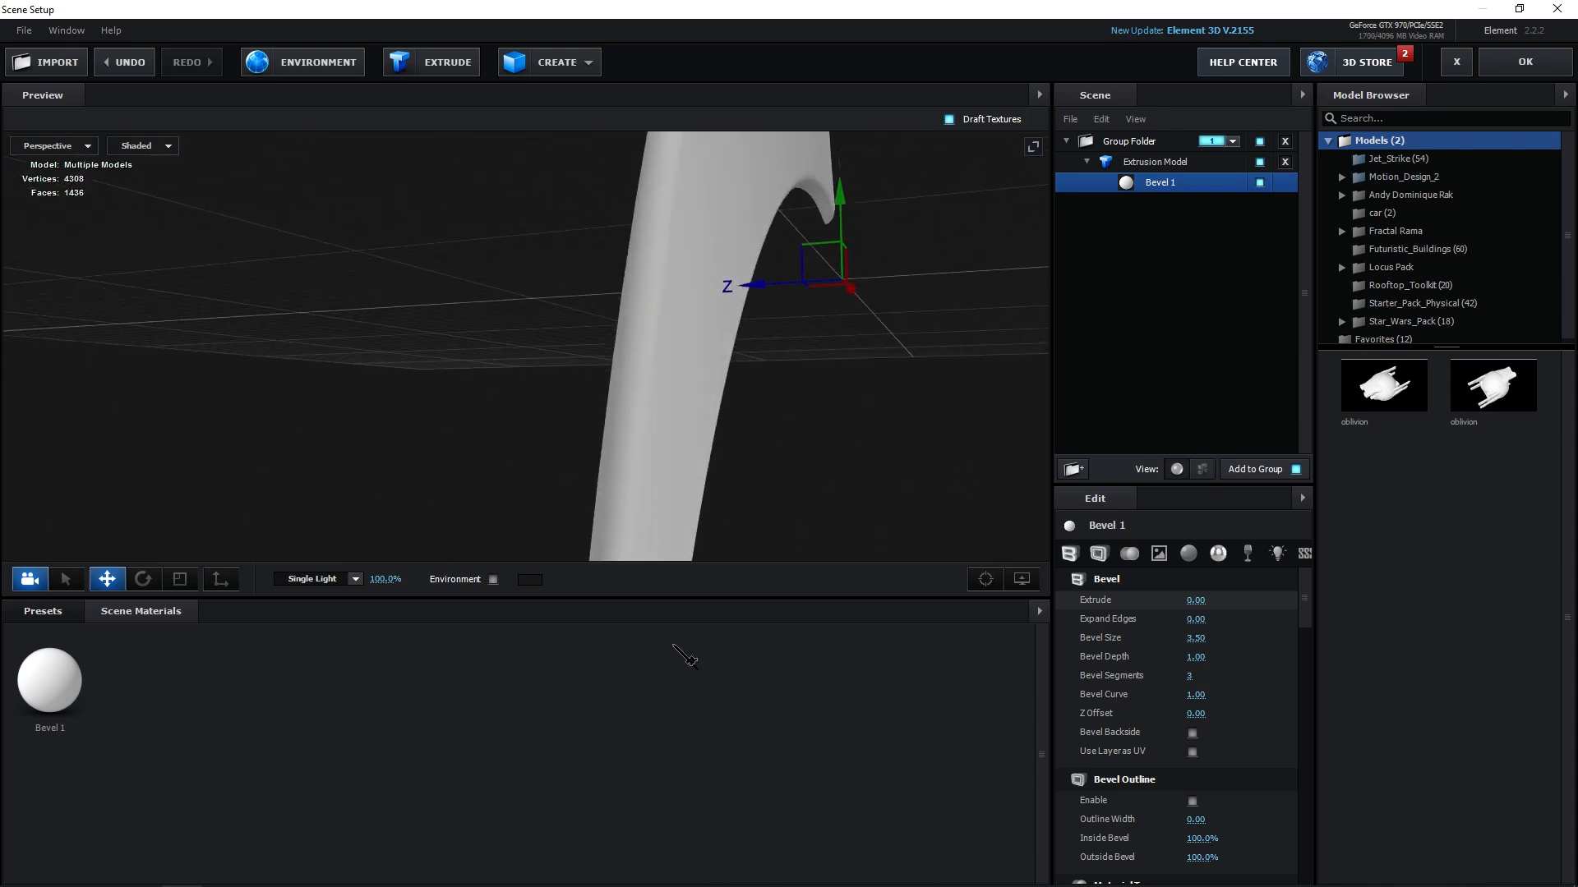
pyautogui.moveTo(737, 460); pyautogui.dragTo(526, 549)
# Apply the 10x2_Round_2K_02 light map from the Environment presets and enable the environment in the preview.
pyautogui.click(57, 610)
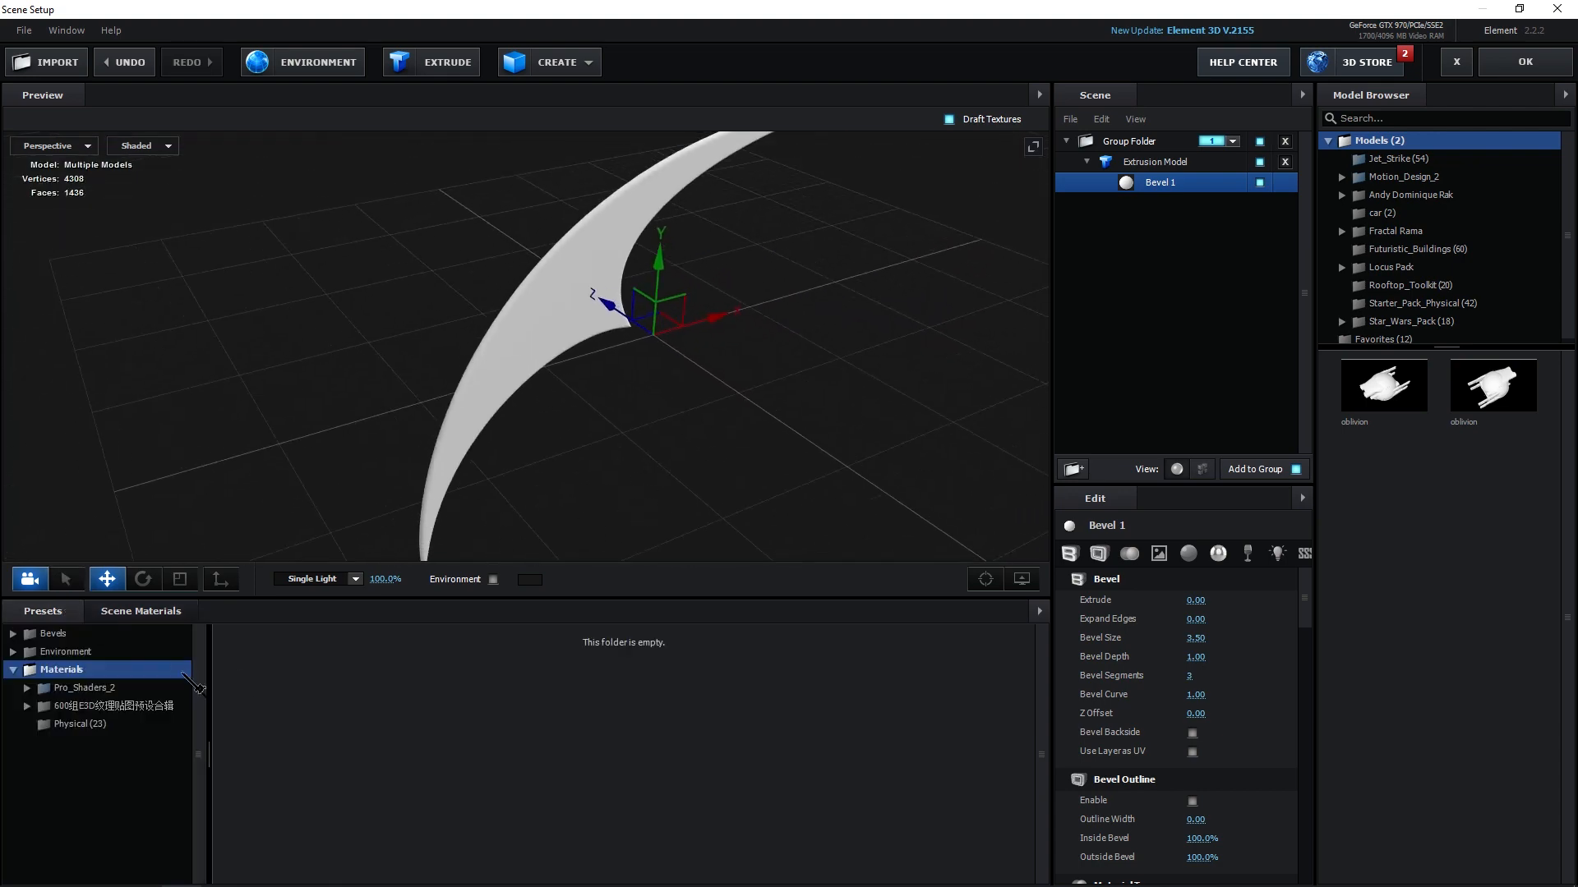
pyautogui.click(85, 654)
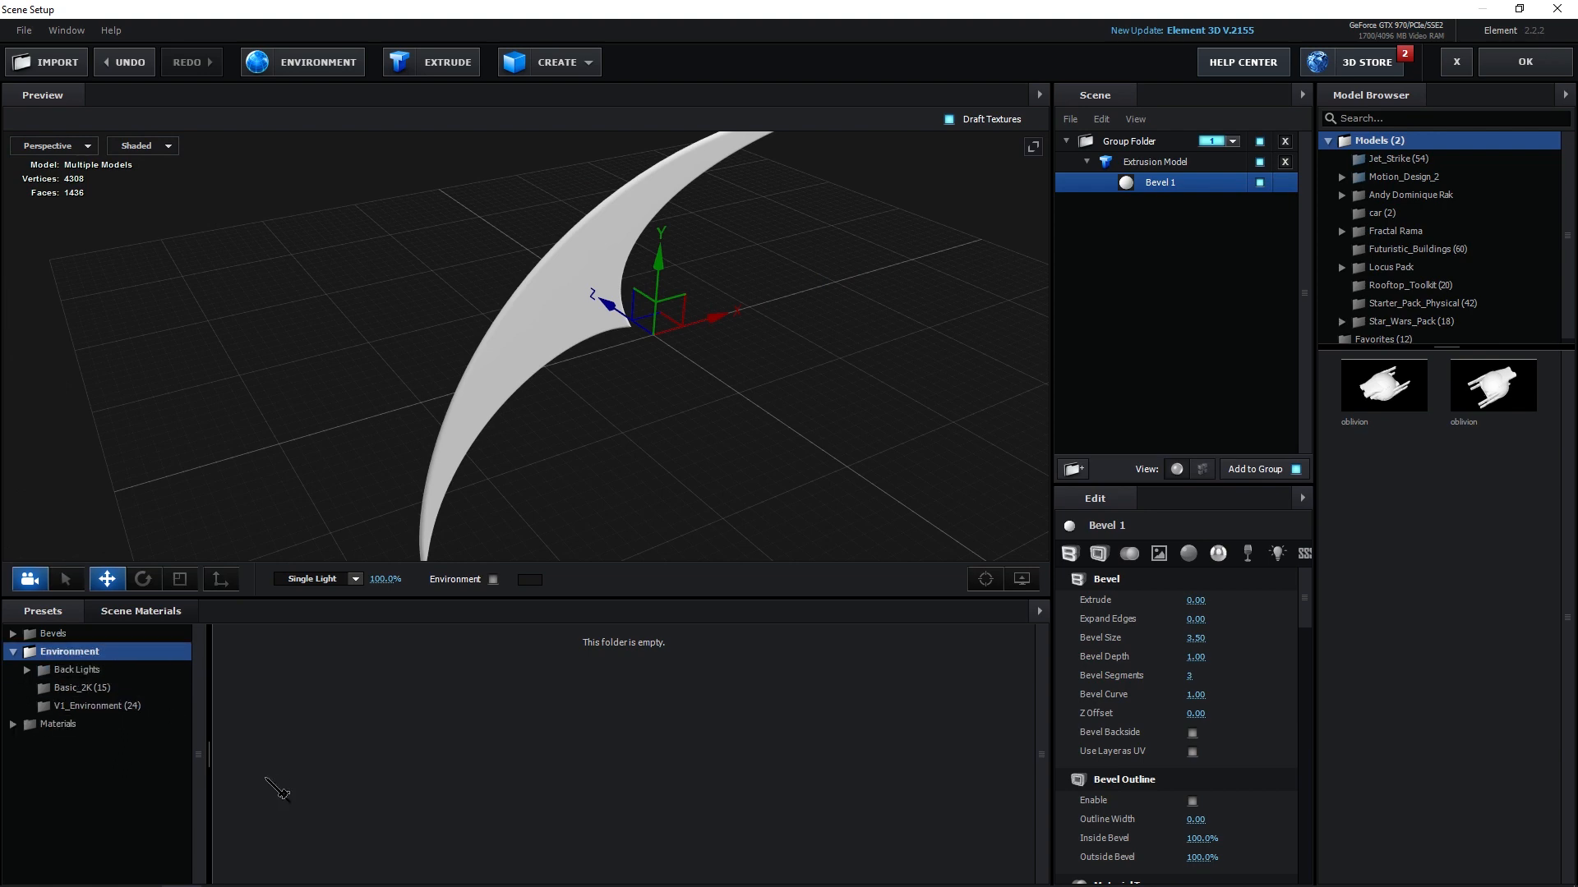
pyautogui.moveTo(658, 160); pyautogui.dragTo(524, 429)
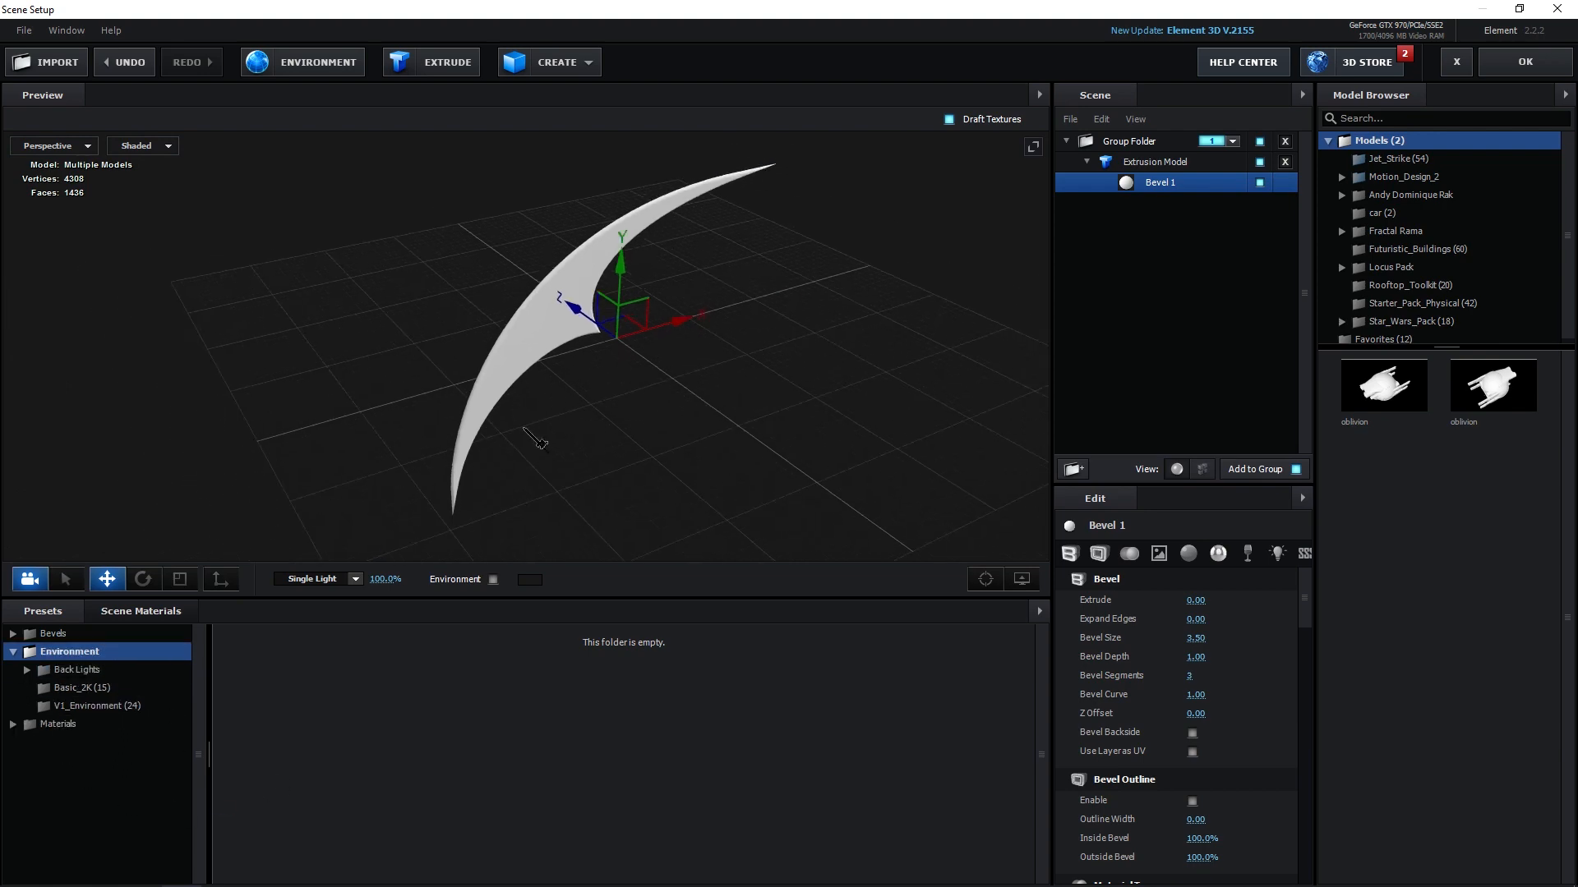
pyautogui.moveTo(530, 305); pyautogui.dragTo(600, 440)
pyautogui.click(124, 670)
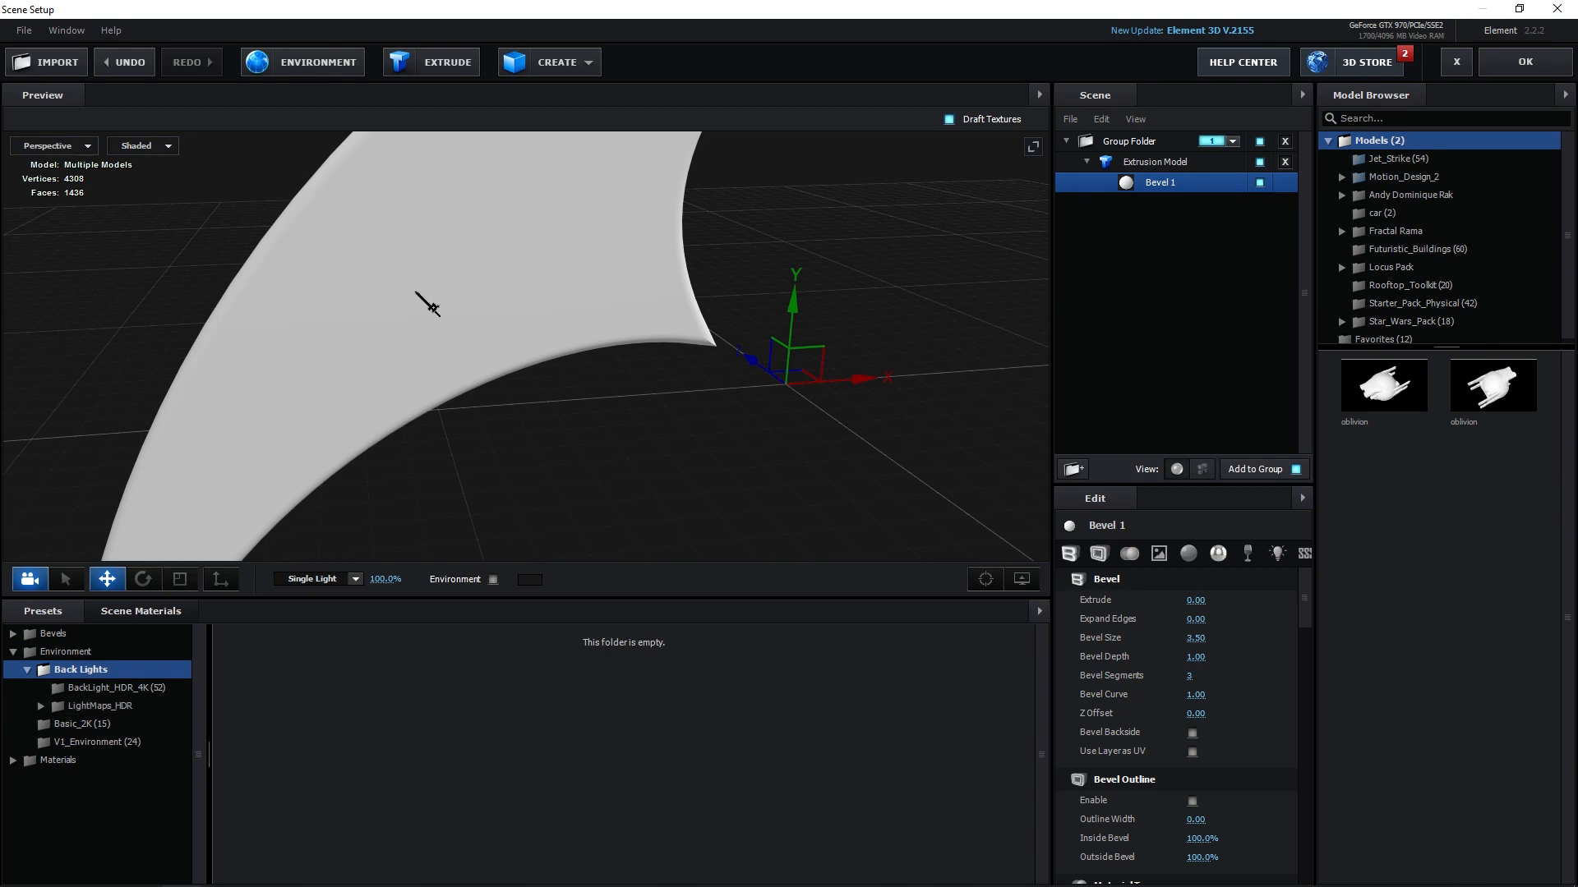
pyautogui.click(115, 708)
pyautogui.click(133, 728)
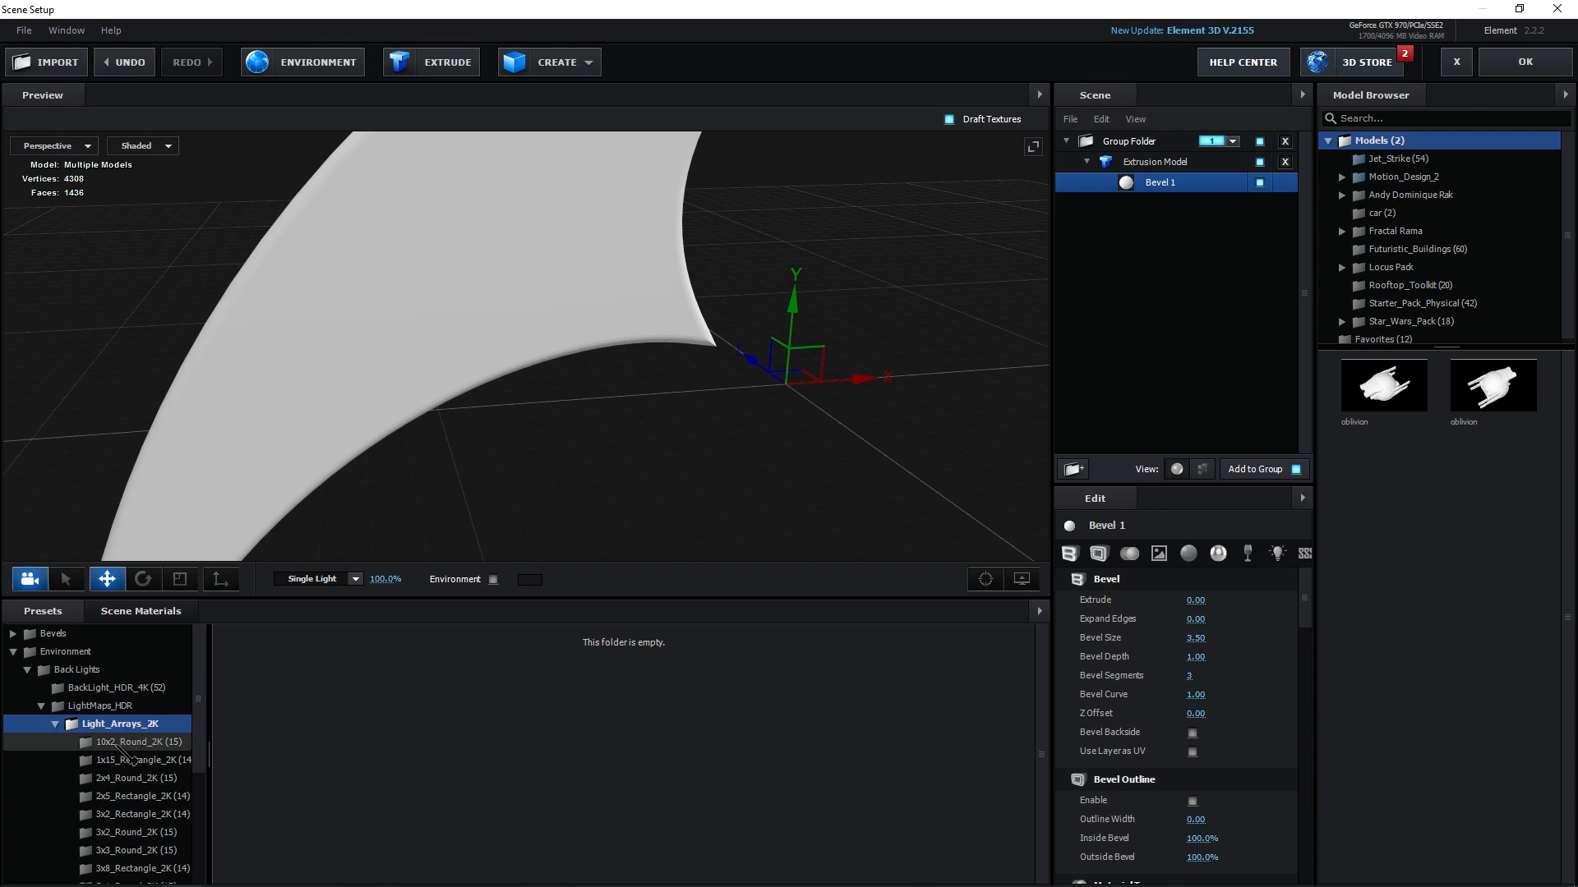
pyautogui.click(119, 744)
pyautogui.doubleClick(474, 676)
pyautogui.moveTo(771, 379); pyautogui.dragTo(515, 544)
pyautogui.click(493, 580)
# Apply the metal_brushed_dinged material from the Pro_Shaders_2 Metal presets to the dart model.
pyautogui.moveTo(782, 416); pyautogui.dragTo(861, 476)
pyautogui.moveTo(727, 376); pyautogui.dragTo(646, 409)
pyautogui.scroll(5, 796, 373)
pyautogui.moveTo(796, 373); pyautogui.dragTo(553, 409)
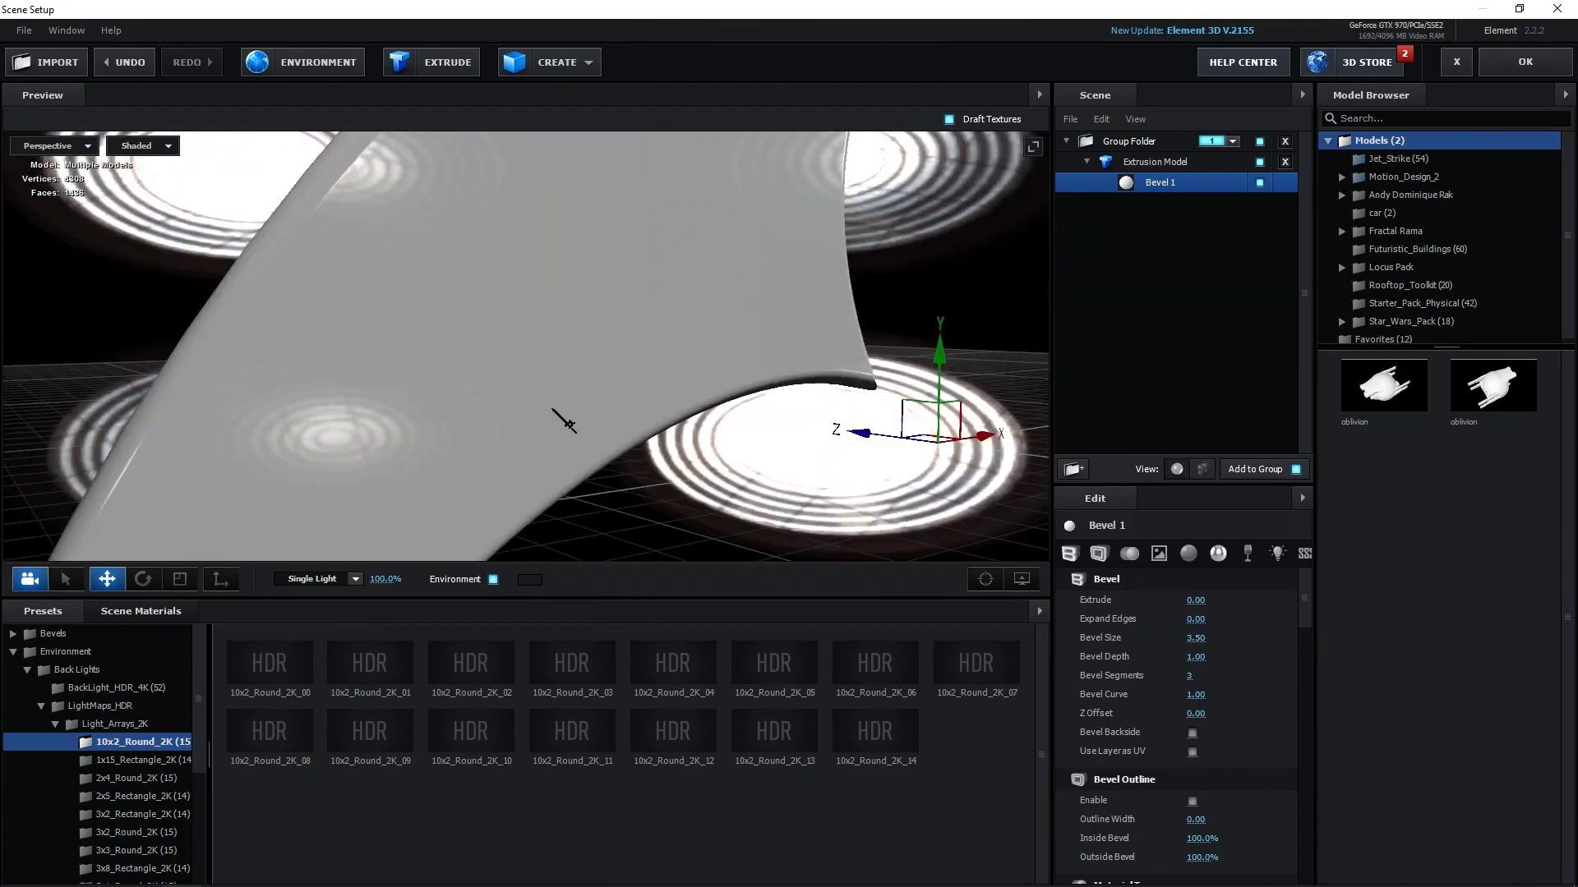
pyautogui.click(26, 669)
pyautogui.click(105, 654)
pyautogui.click(62, 723)
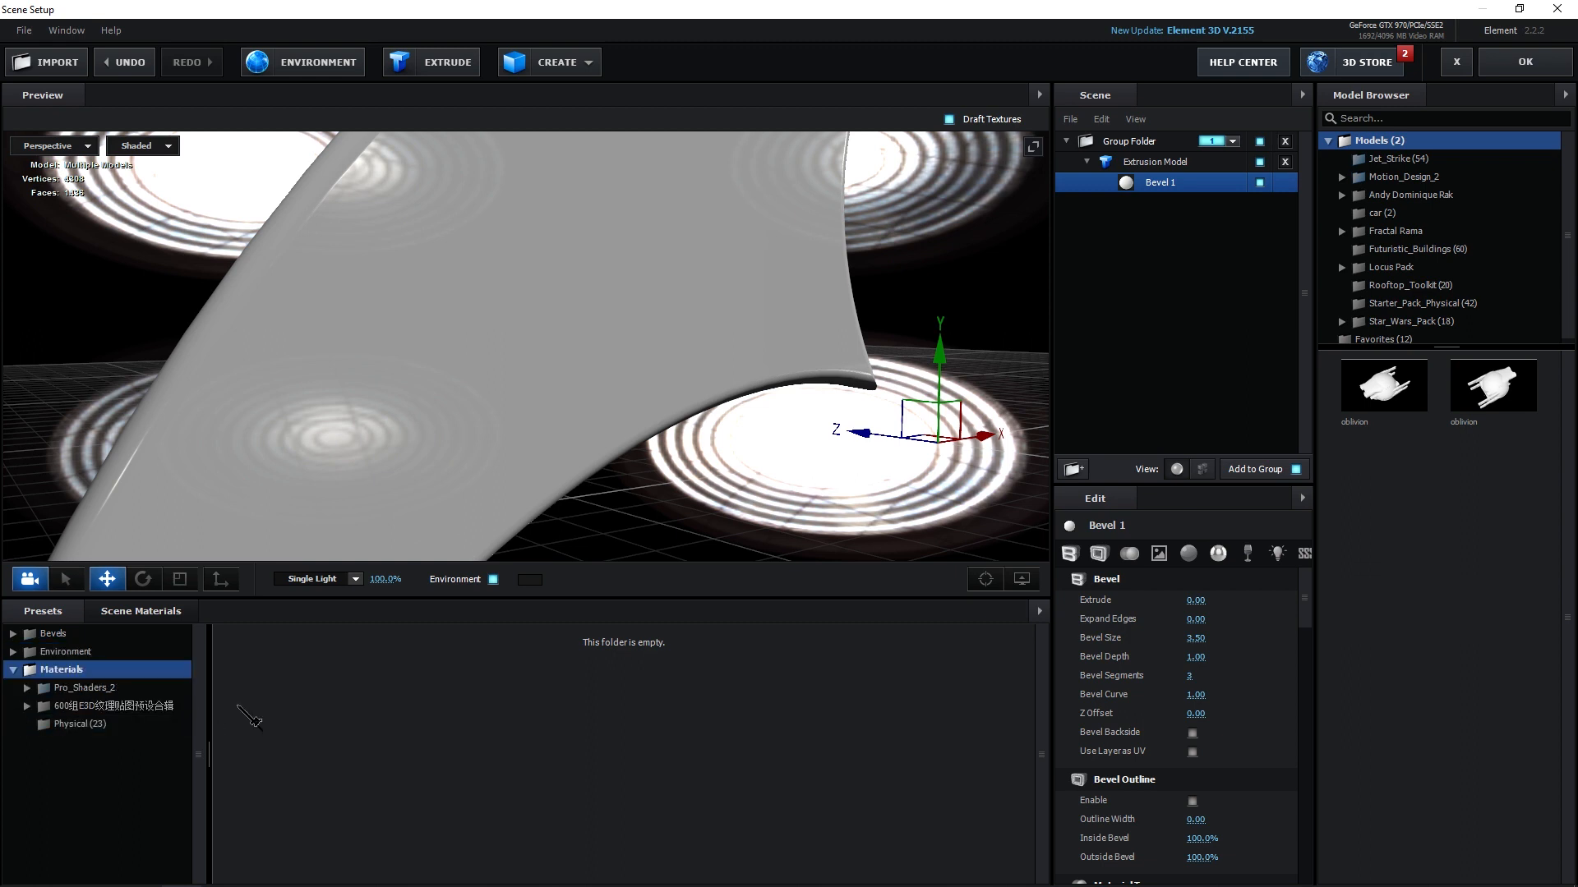
pyautogui.click(82, 687)
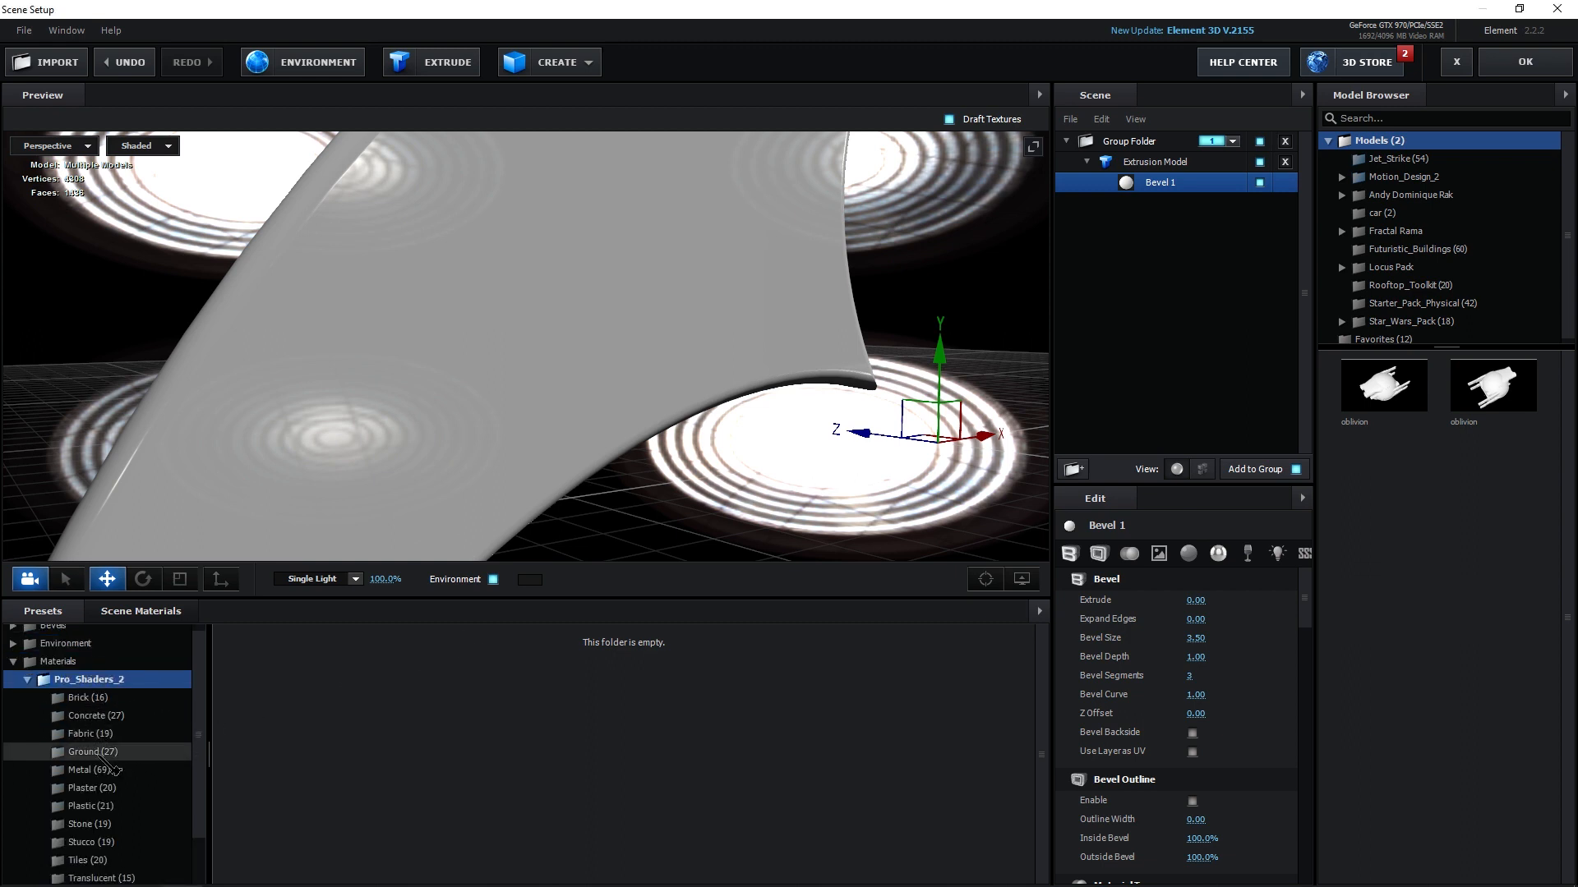
pyautogui.scroll(-1, 104, 739)
pyautogui.click(82, 713)
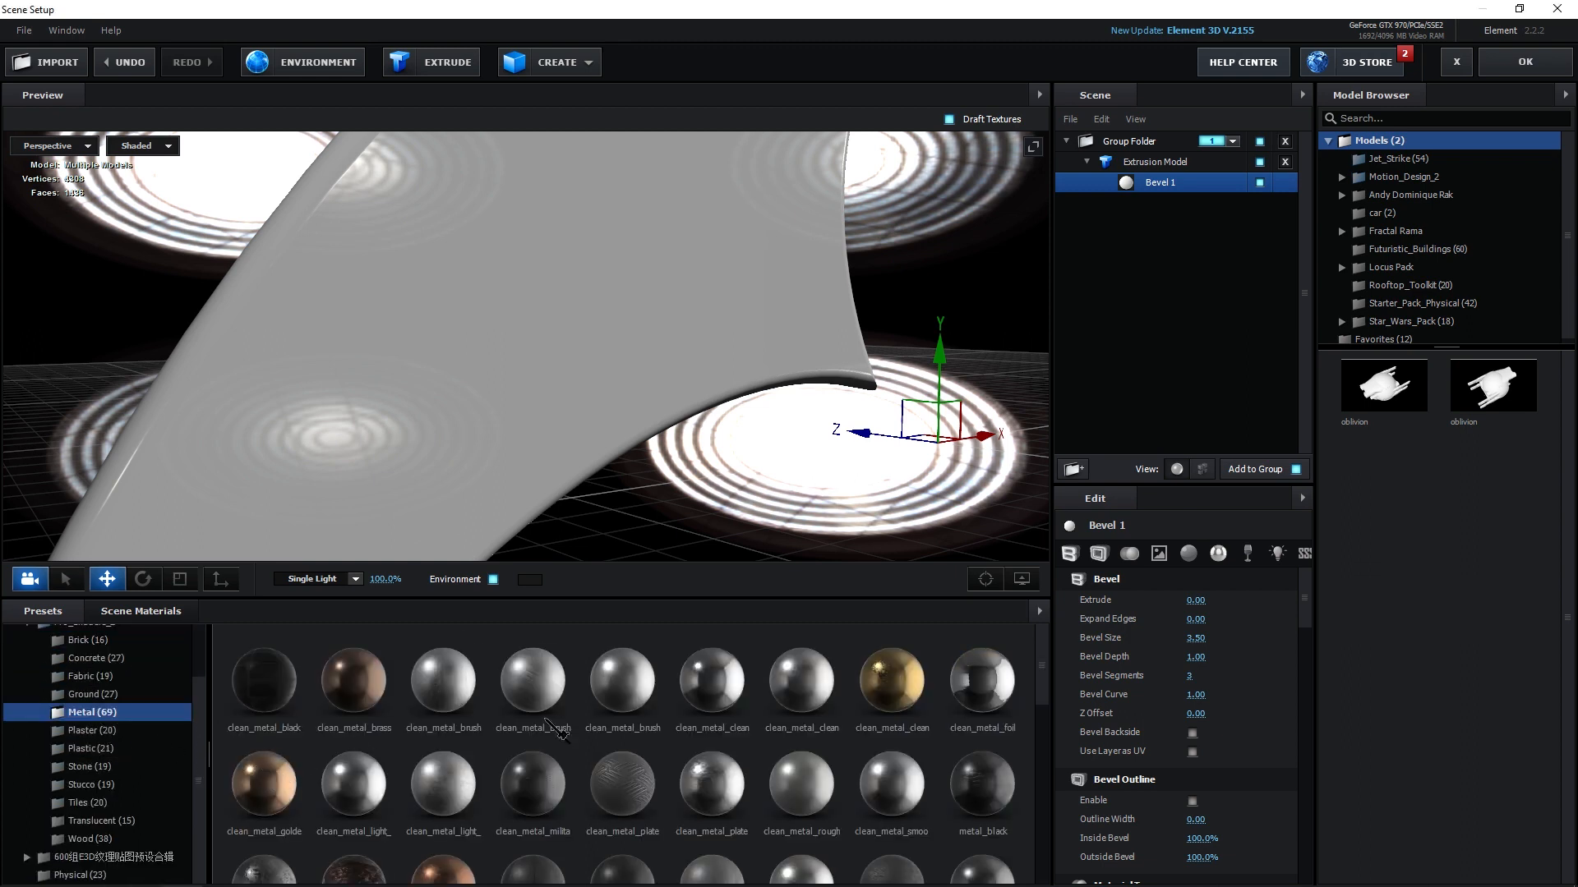
pyautogui.scroll(-3, 462, 280)
pyautogui.moveTo(535, 369); pyautogui.dragTo(538, 501)
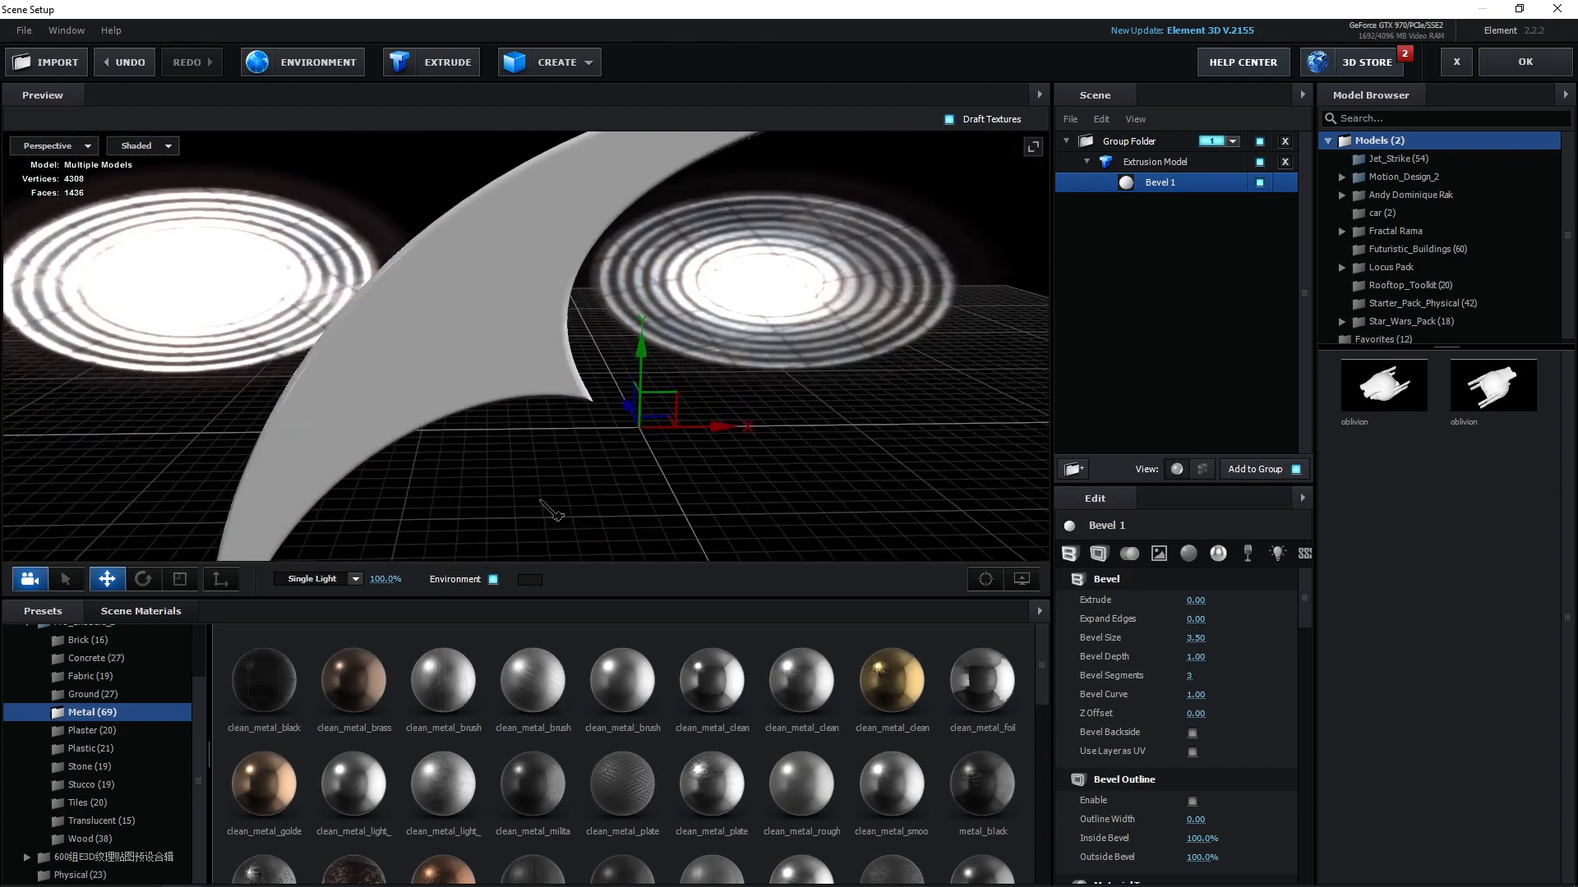
pyautogui.scroll(-2, 558, 447)
pyautogui.scroll(5, 571, 457)
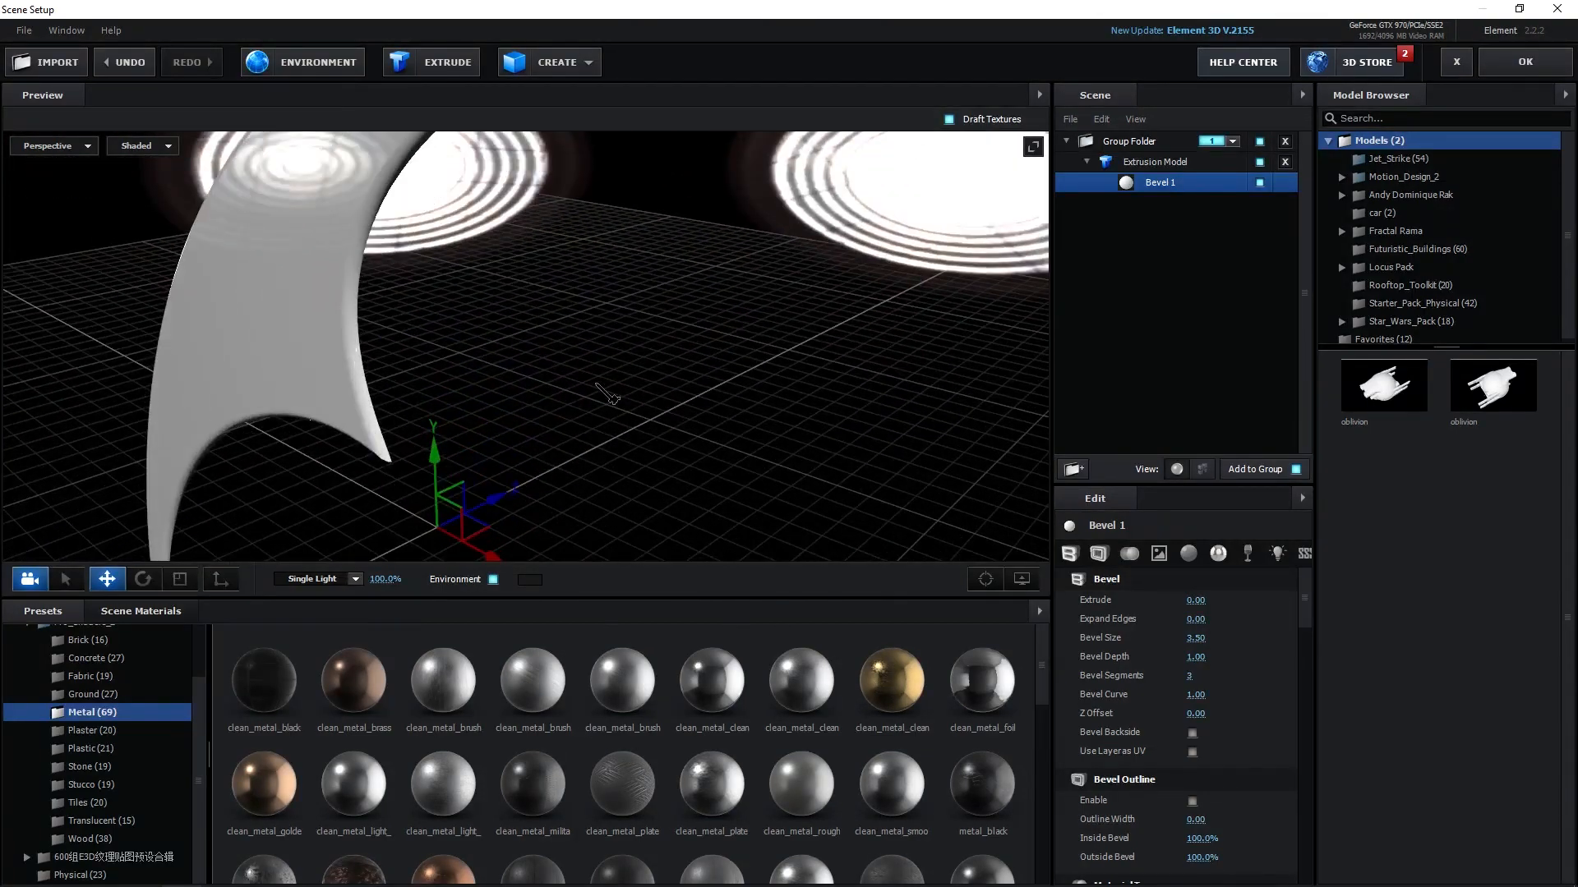
pyautogui.moveTo(616, 366); pyautogui.dragTo(612, 554)
pyautogui.scroll(-3, 618, 717)
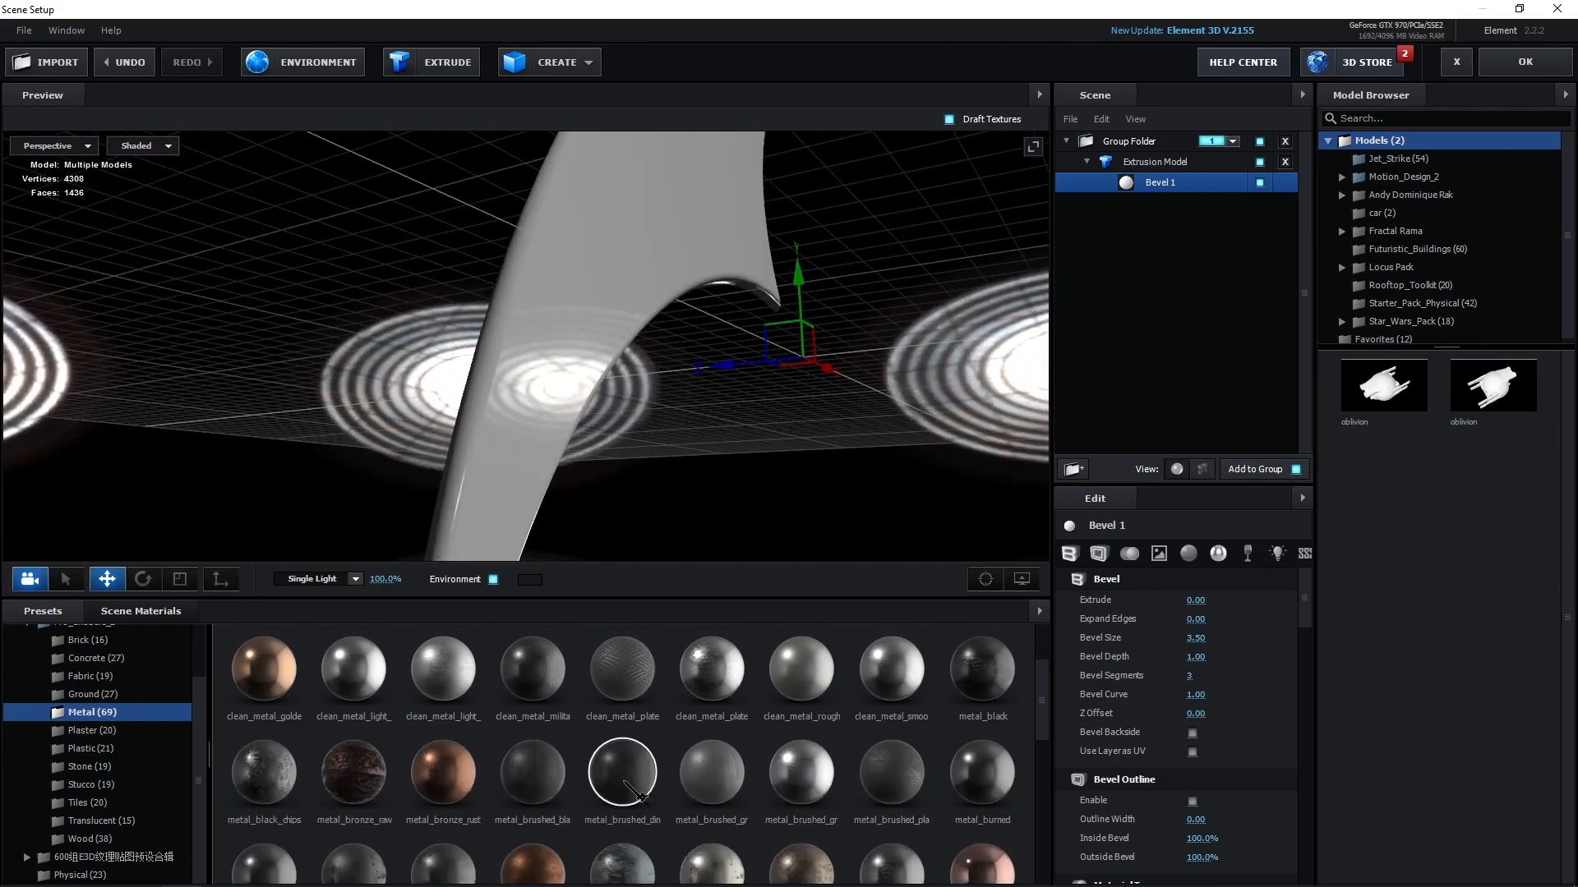
pyautogui.moveTo(642, 736); pyautogui.dragTo(657, 511)
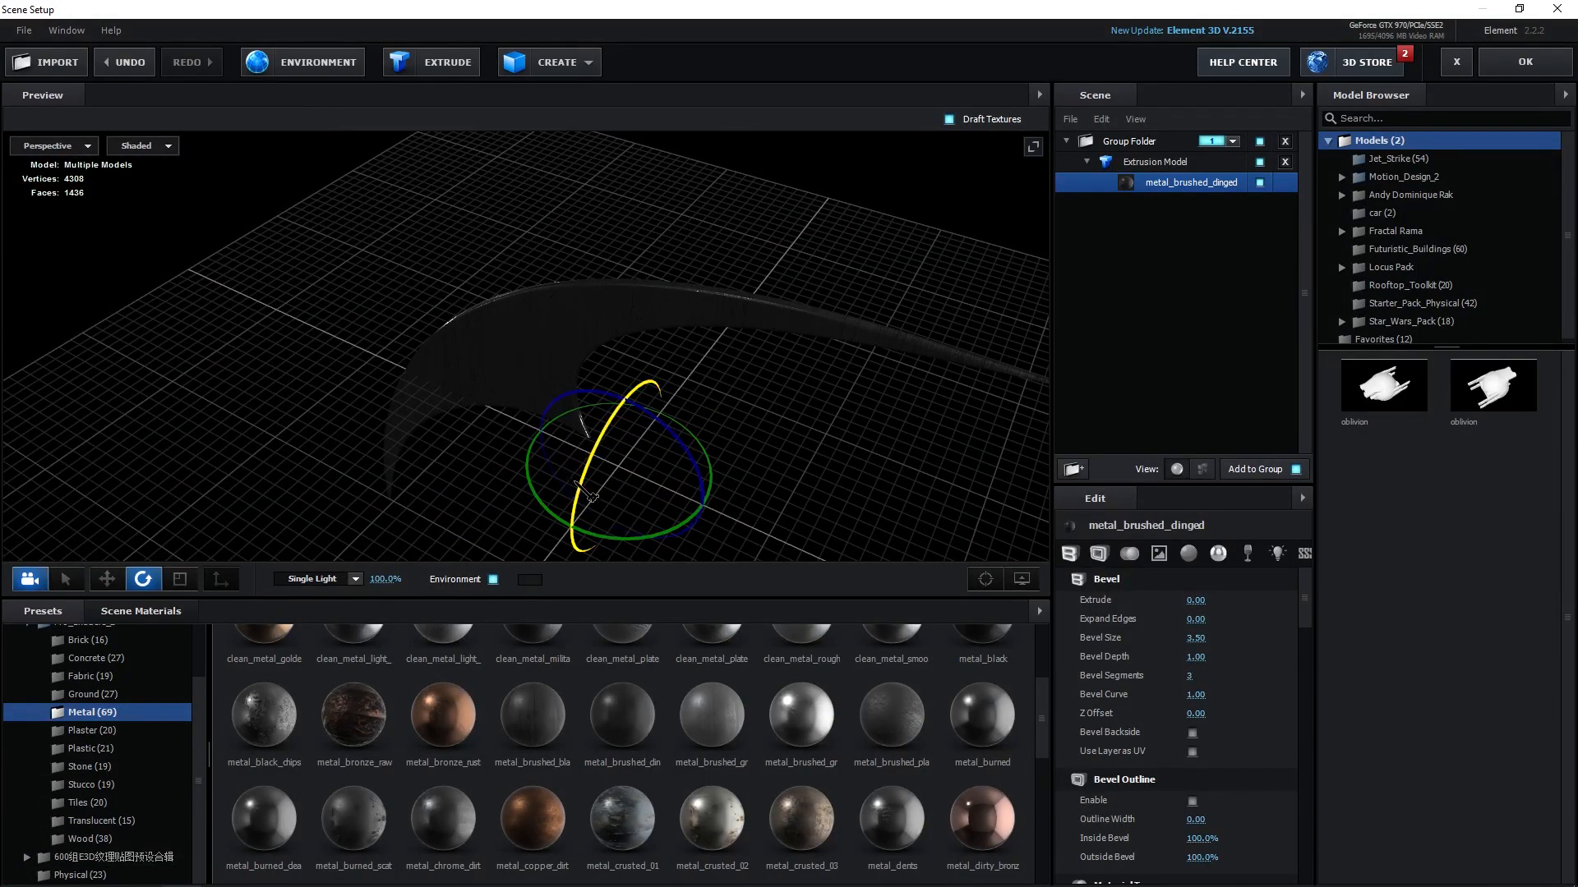
# Orbit around the dart model to inspect the applied metal material.
pyautogui.moveTo(609, 442); pyautogui.dragTo(695, 370)
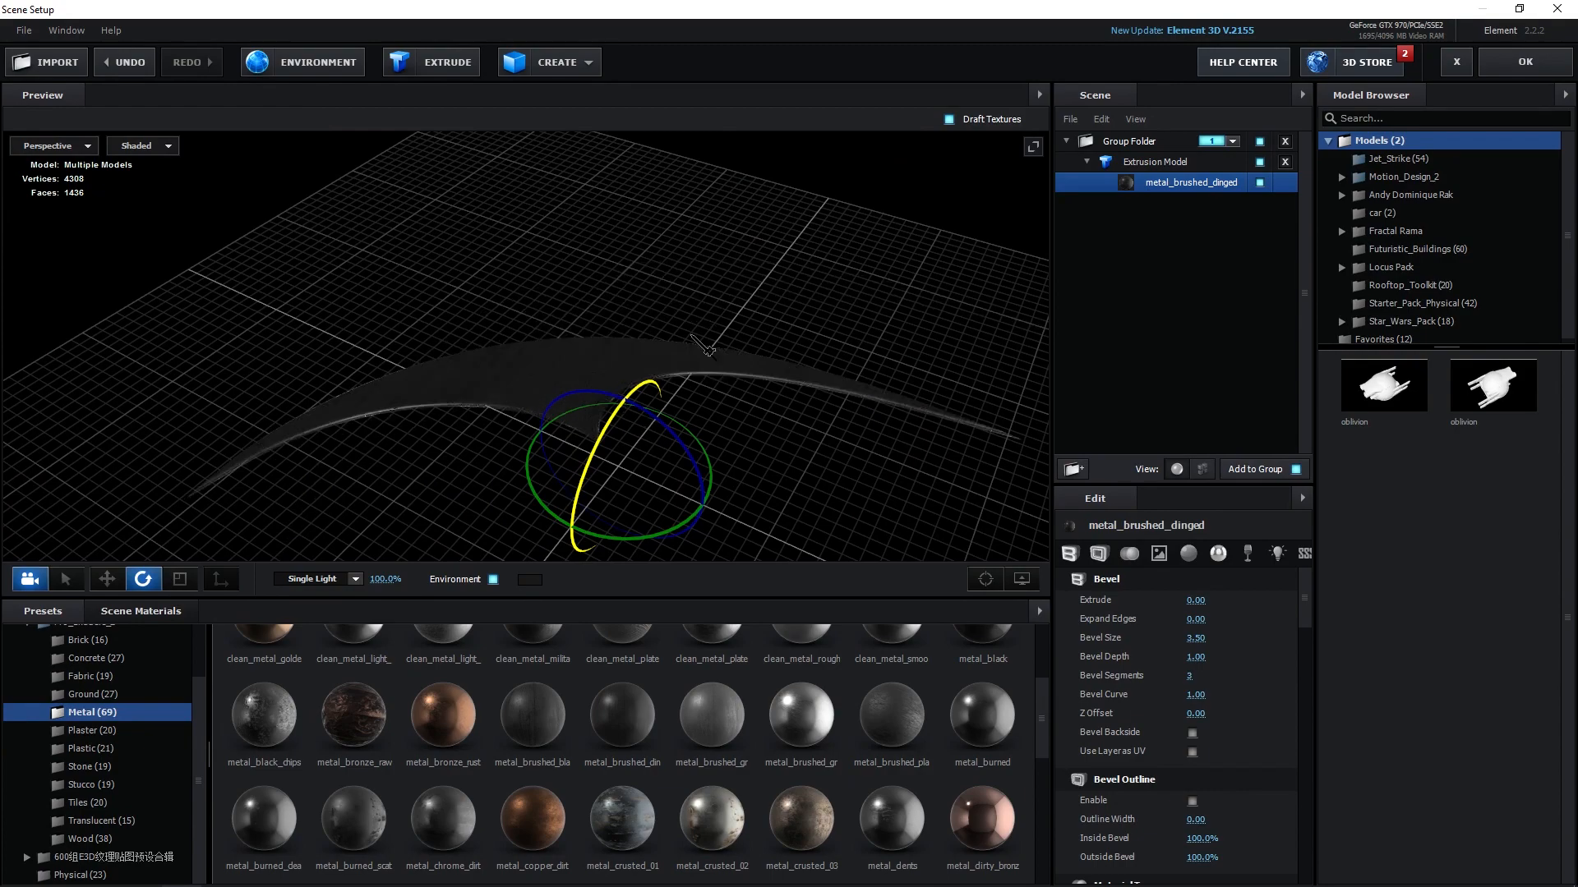
pyautogui.moveTo(855, 473); pyautogui.dragTo(561, 559)
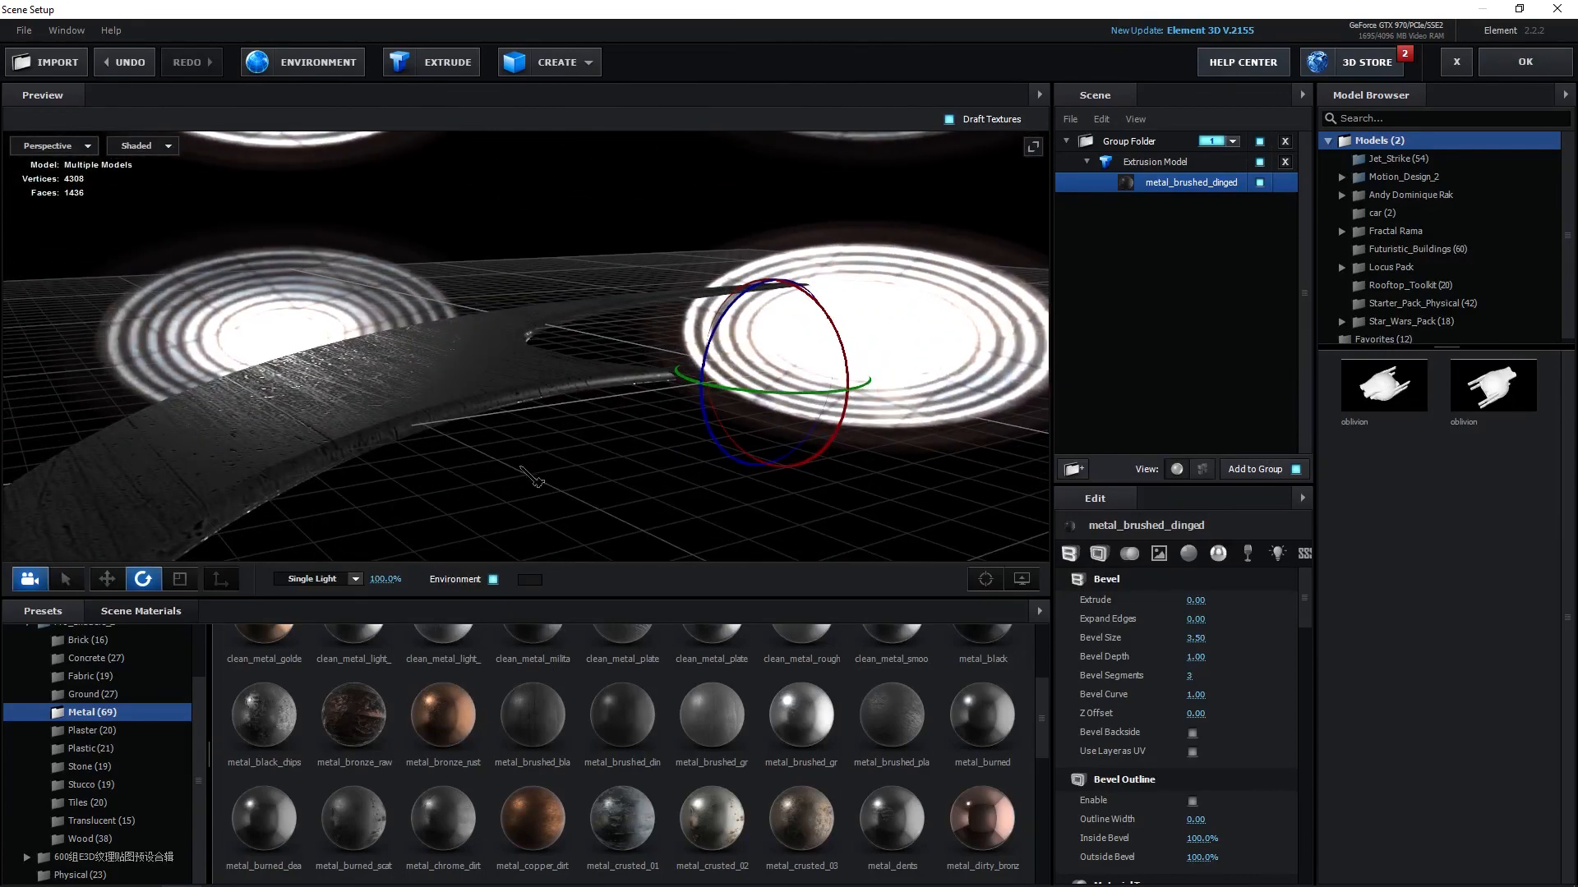
pyautogui.moveTo(532, 477)
pyautogui.mouseDown()
pyautogui.moveTo(444, 360)
pyautogui.moveTo(509, 465)
pyautogui.mouseUp()
pyautogui.scroll(5, 516, 439)
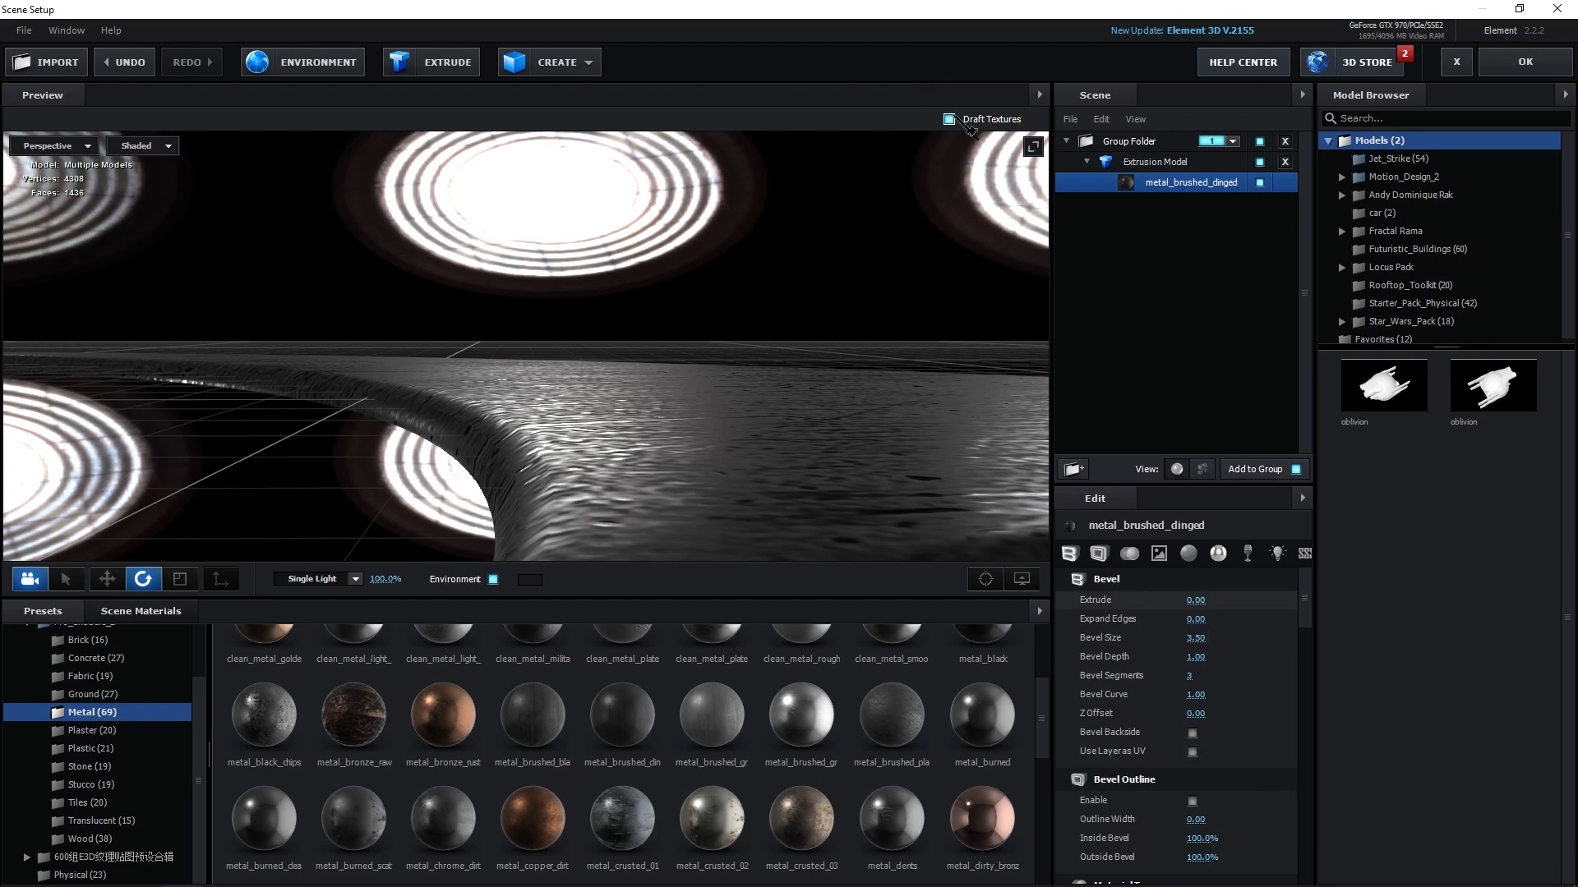
pyautogui.moveTo(664, 446)
pyautogui.mouseDown()
pyautogui.moveTo(657, 380)
pyautogui.moveTo(615, 340)
pyautogui.mouseUp()
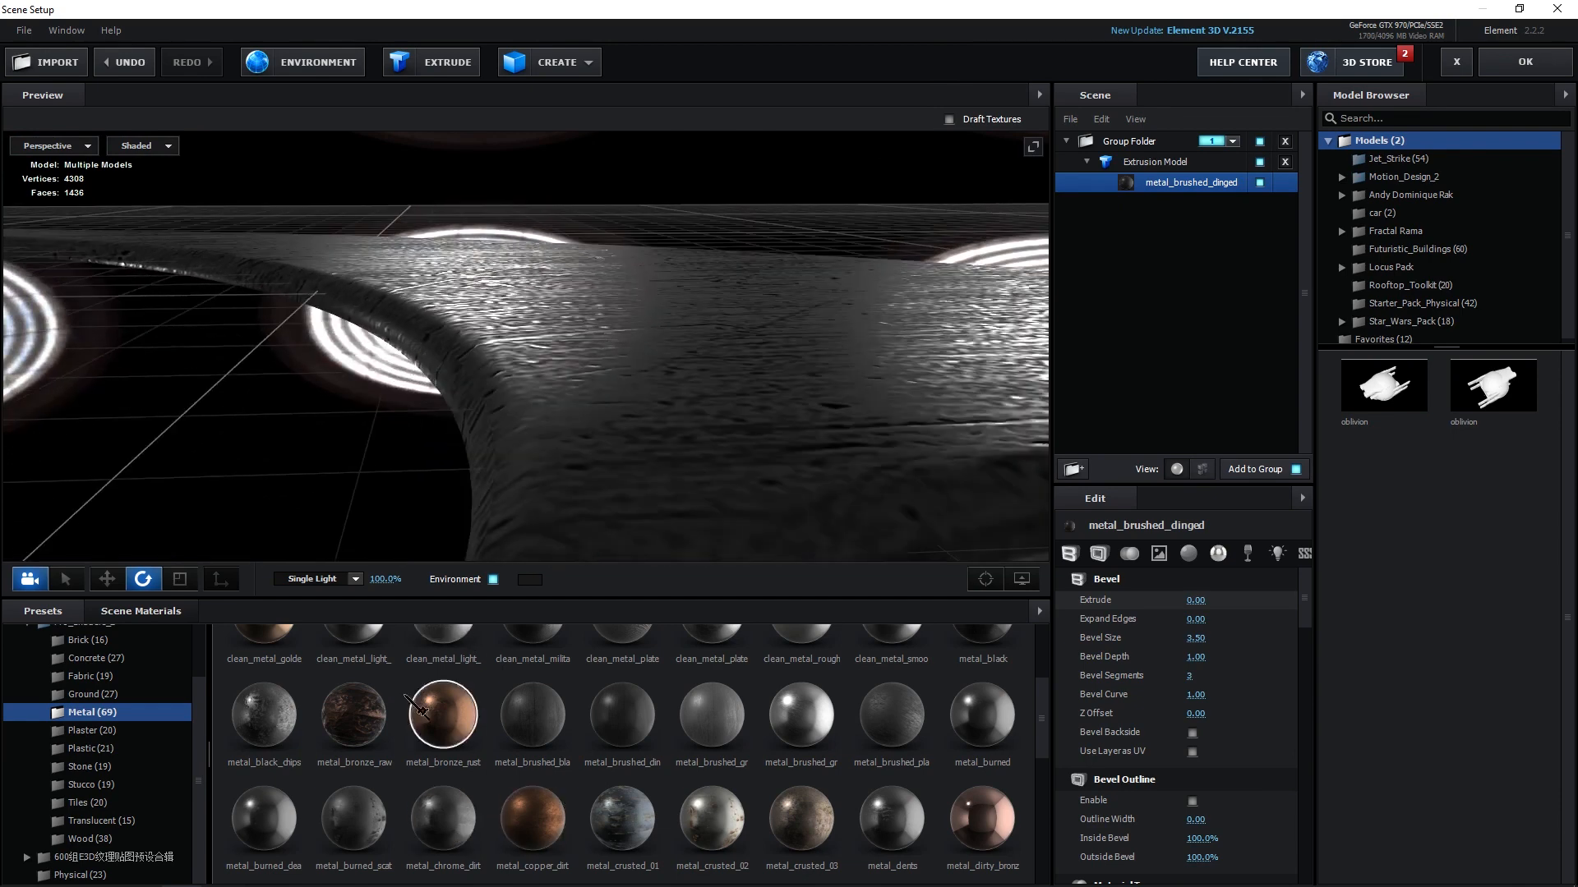
pyautogui.scroll(-2, 526, 740)
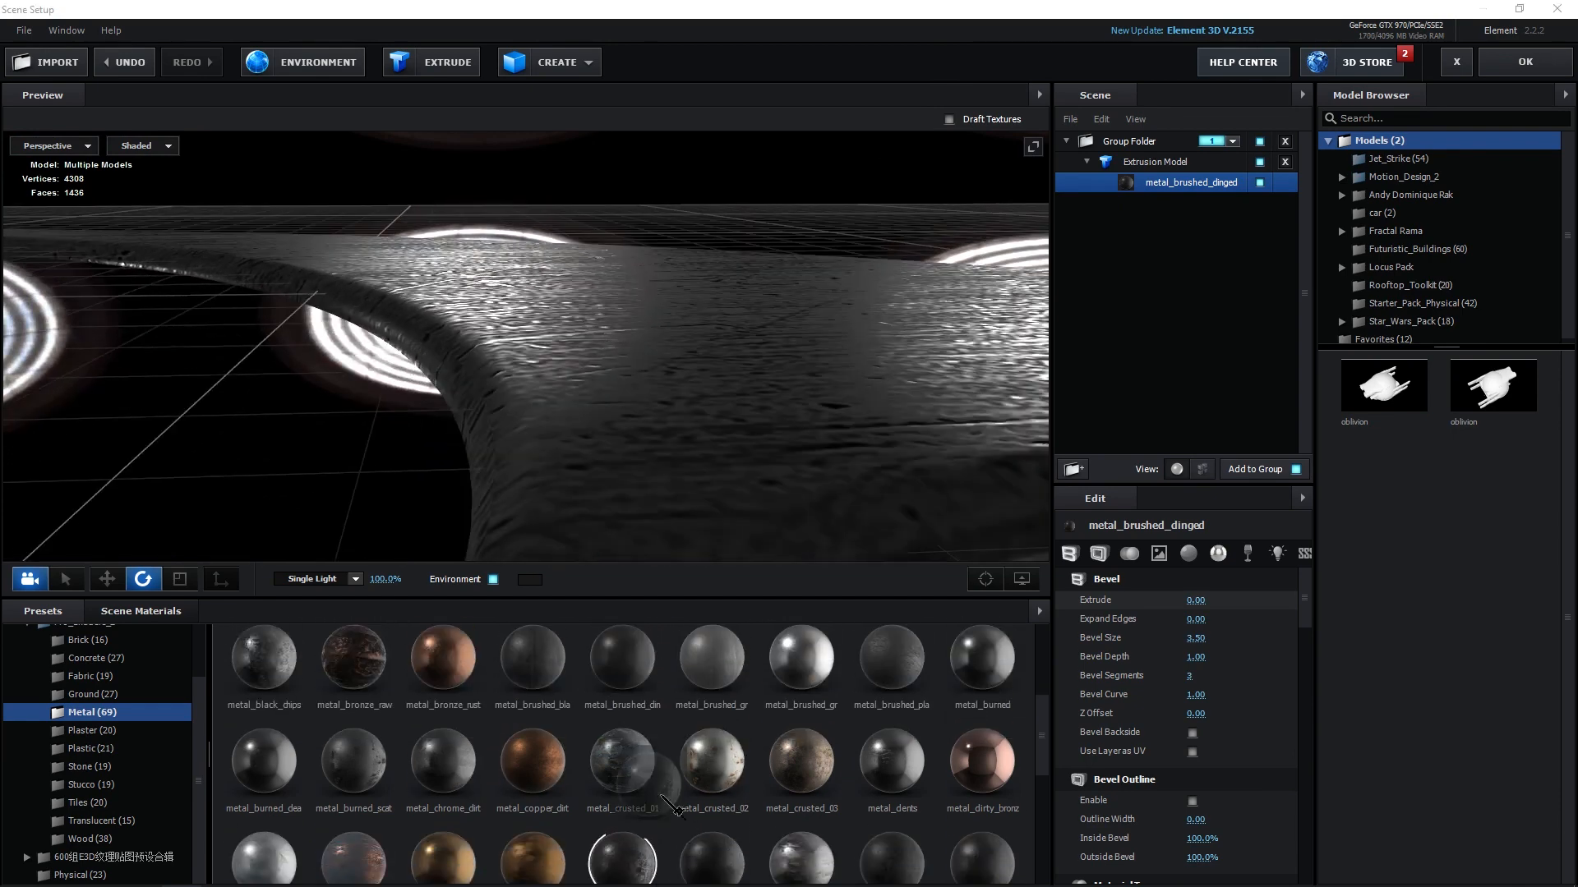
# Apply the metal_grunge_diffused material from the Metal presets to the dart model.
pyautogui.moveTo(663, 795); pyautogui.dragTo(595, 401)
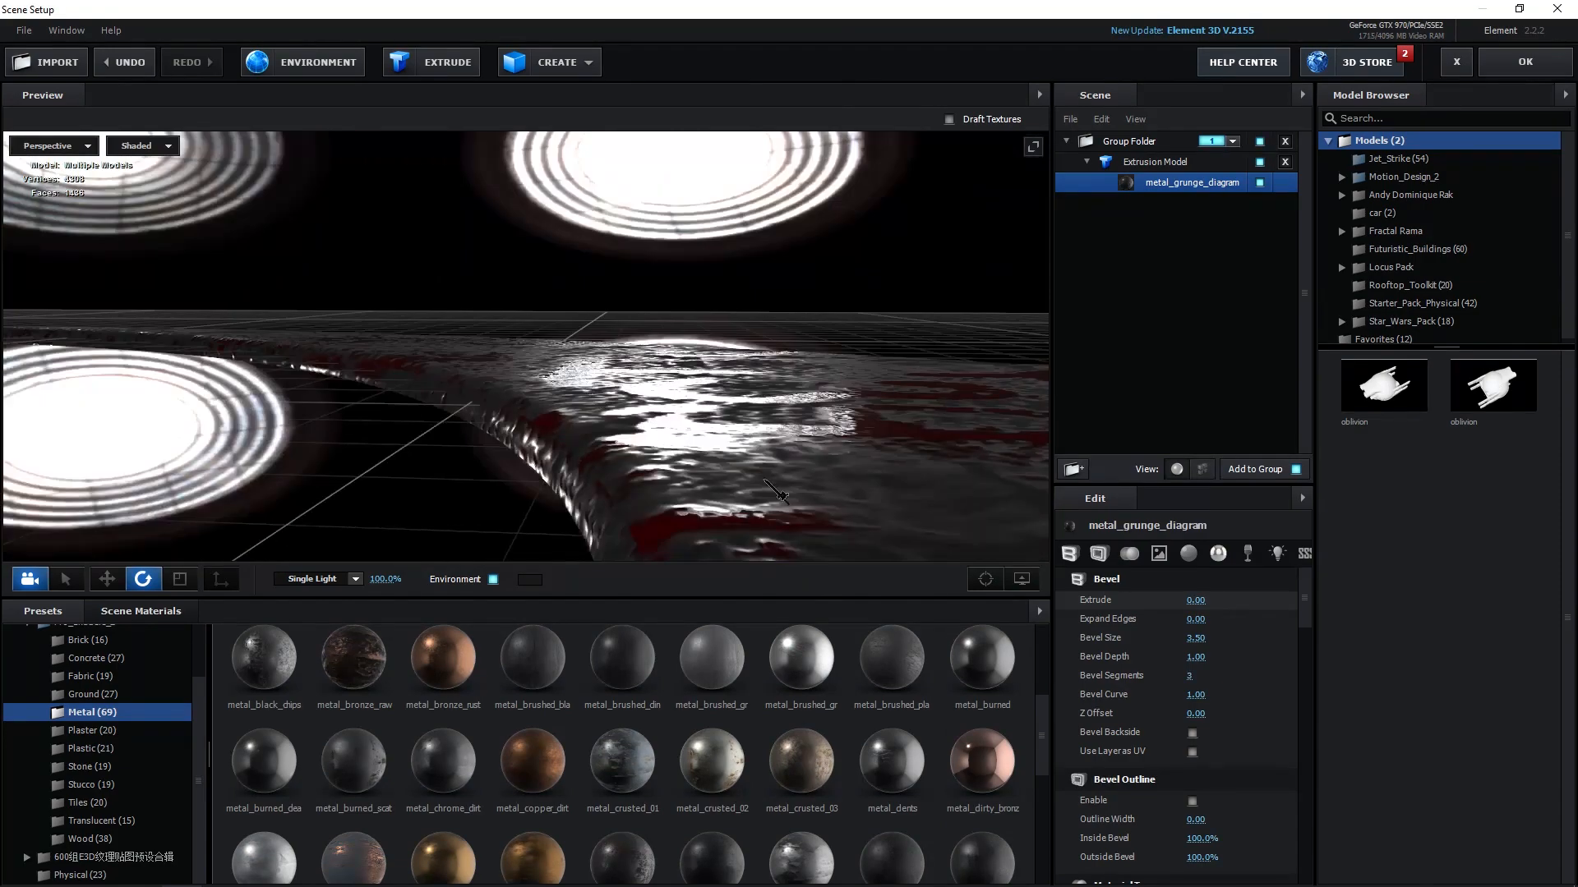
pyautogui.scroll(-3, 645, 801)
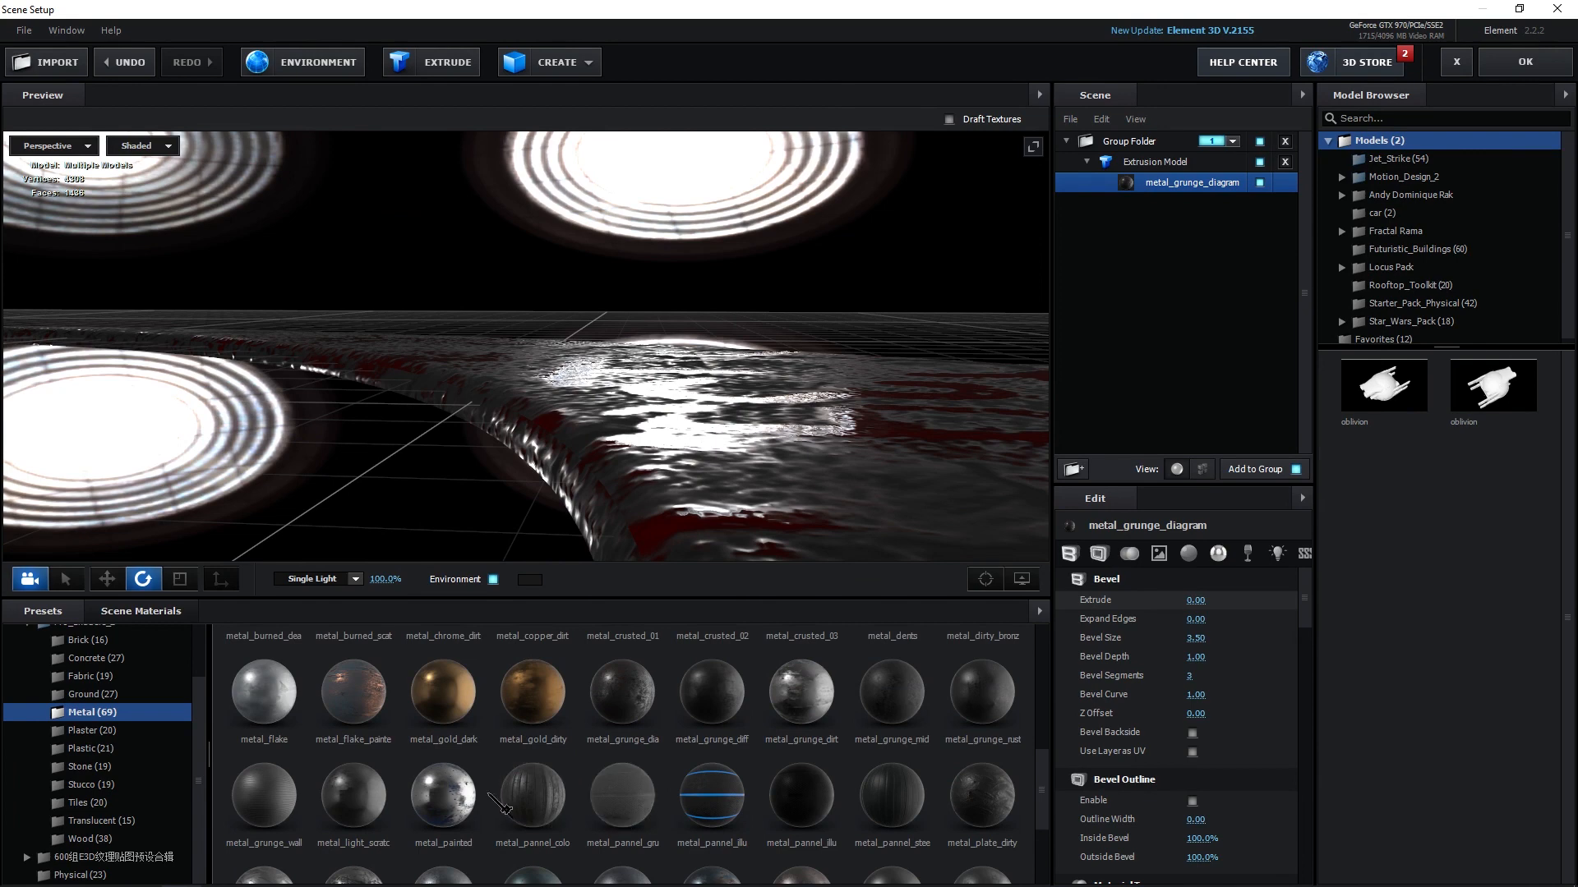
pyautogui.scroll(-3, 534, 801)
pyautogui.scroll(3, 737, 744)
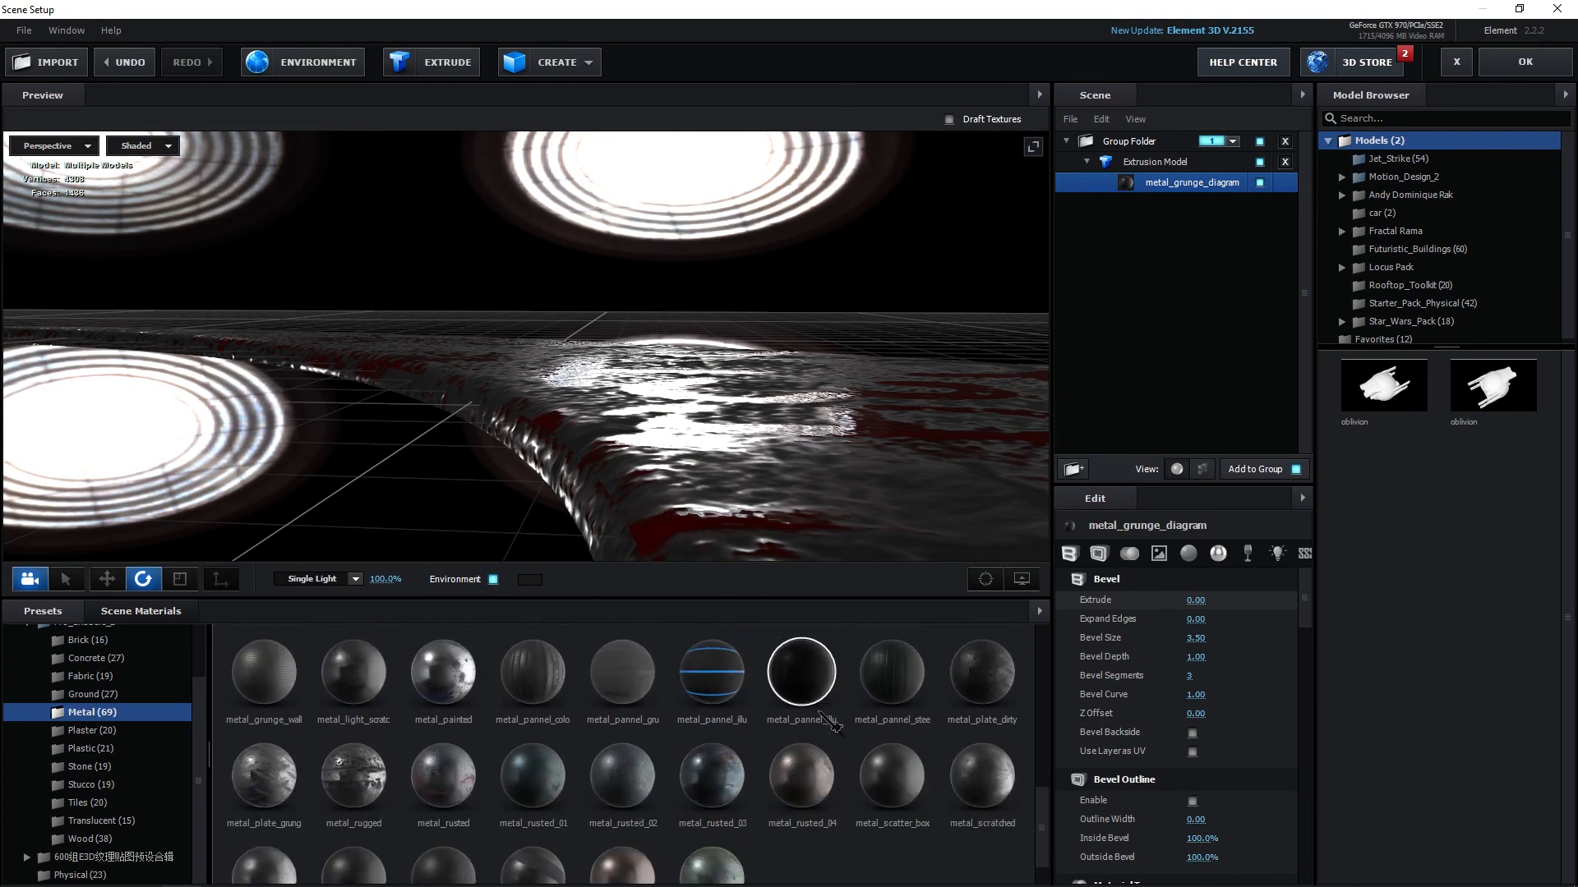
pyautogui.moveTo(744, 490)
pyautogui.mouseDown()
pyautogui.moveTo(807, 475)
pyautogui.moveTo(751, 469)
pyautogui.mouseUp()
pyautogui.press('ctrl')
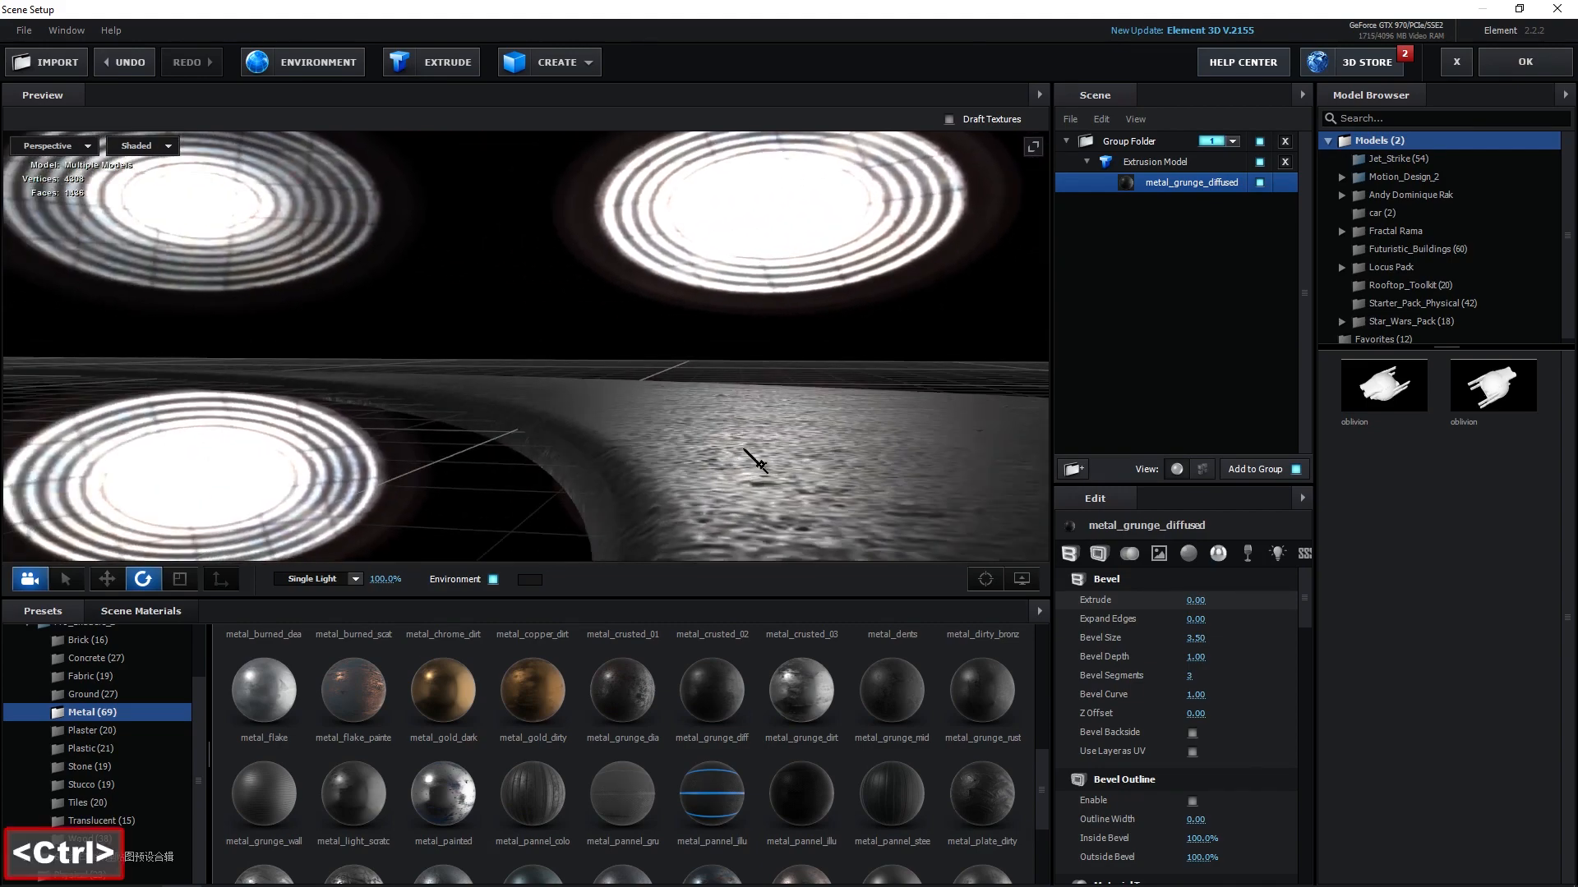
# In the material settings, raise the Reflectivity intensity to 36%.
pyautogui.click(1191, 556)
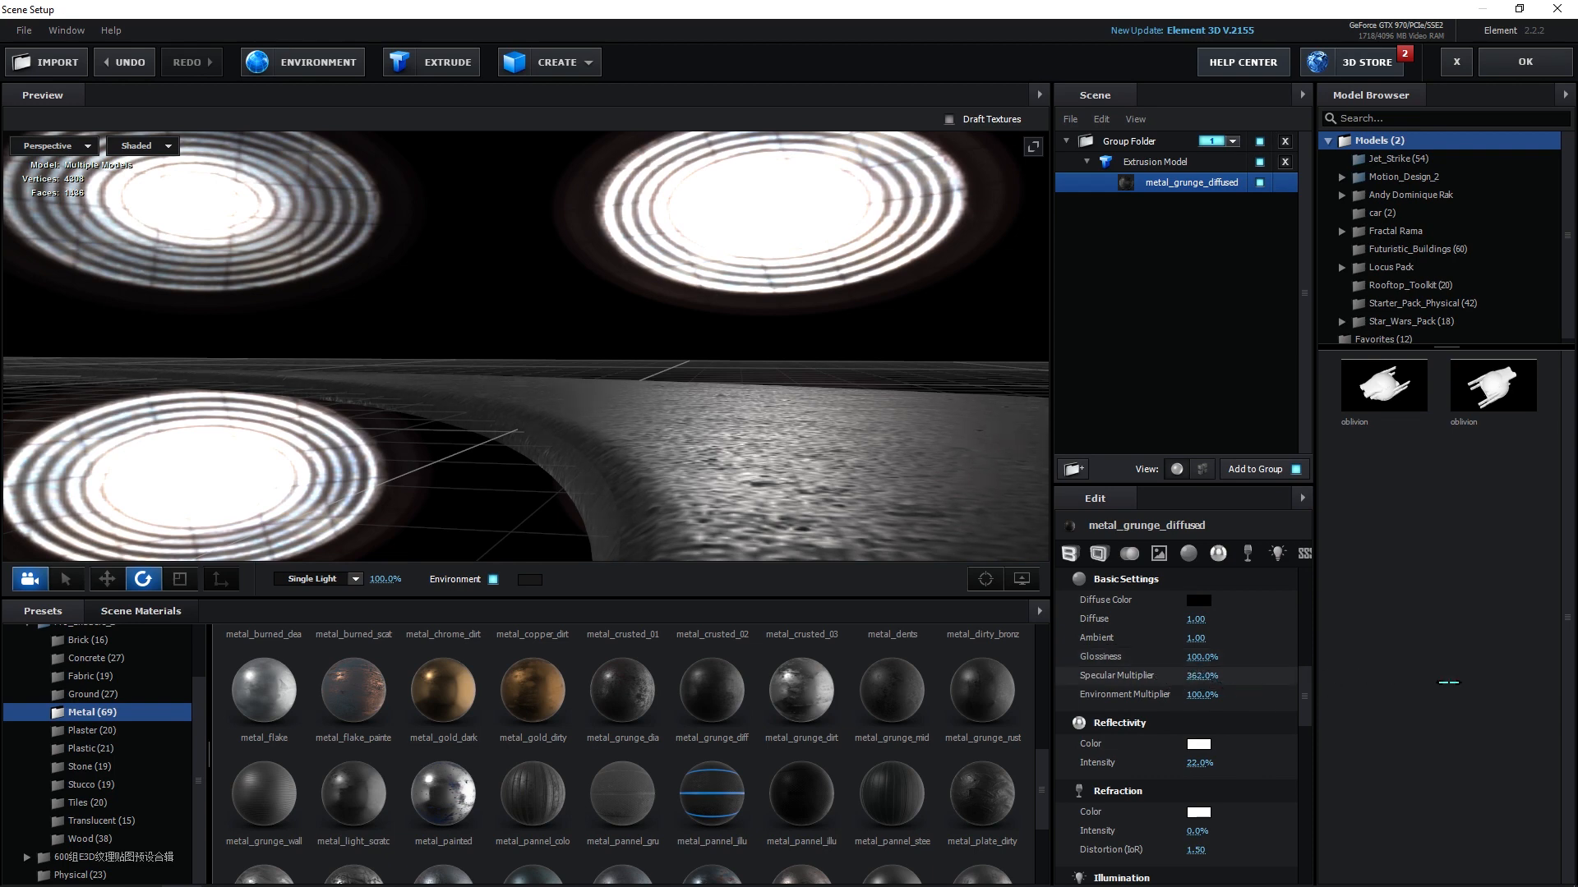
pyautogui.moveTo(1450, 683); pyautogui.dragTo(1552, 696)
pyautogui.click(1228, 555)
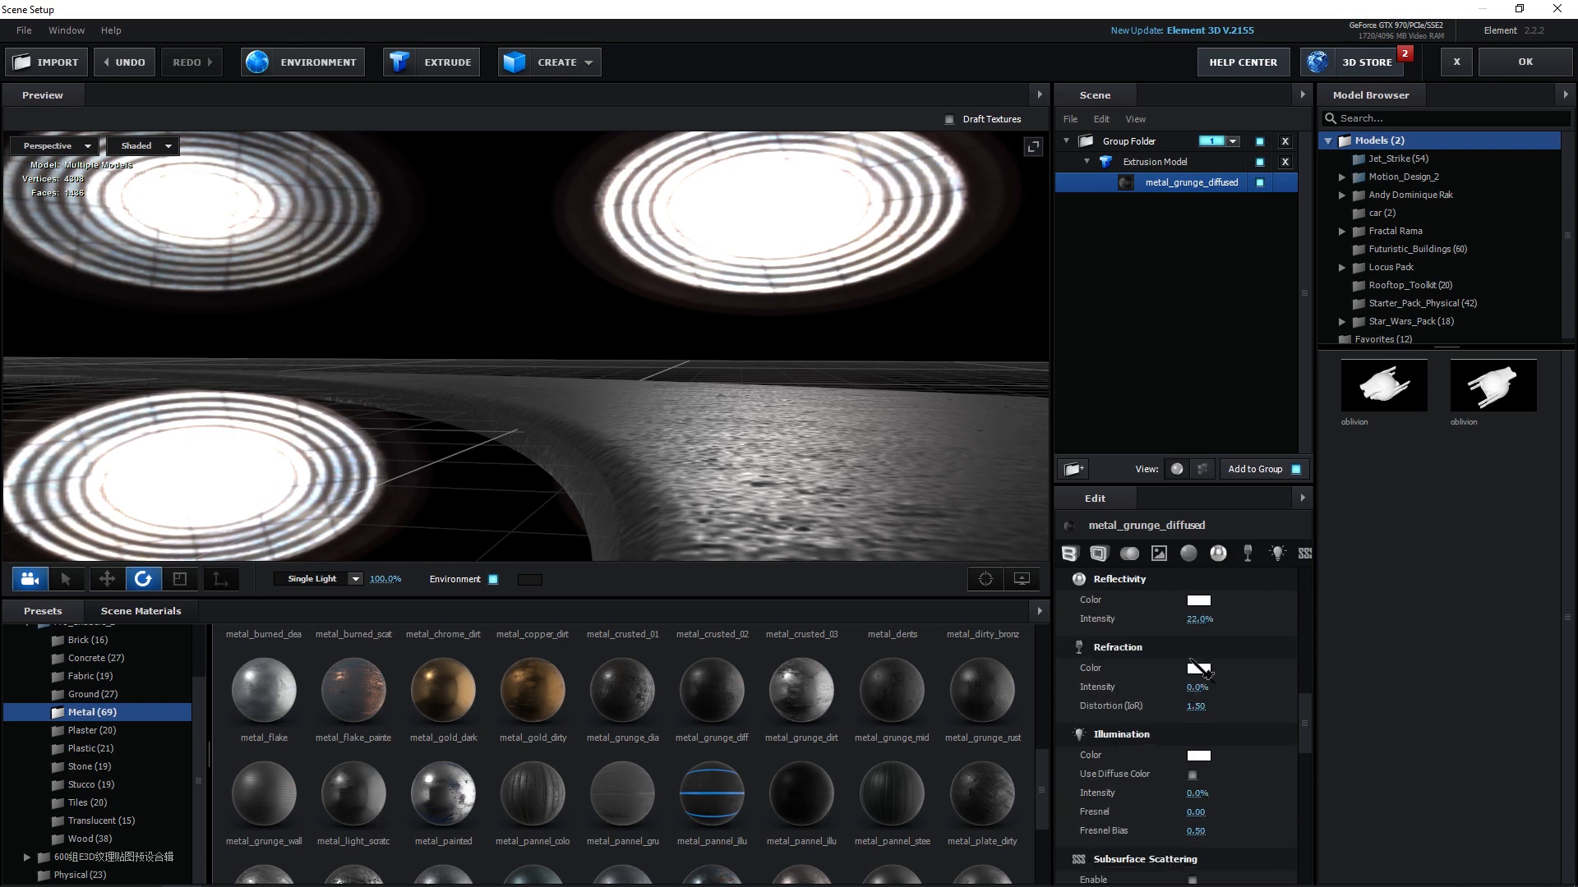
pyautogui.moveTo(1214, 634); pyautogui.dragTo(1276, 634)
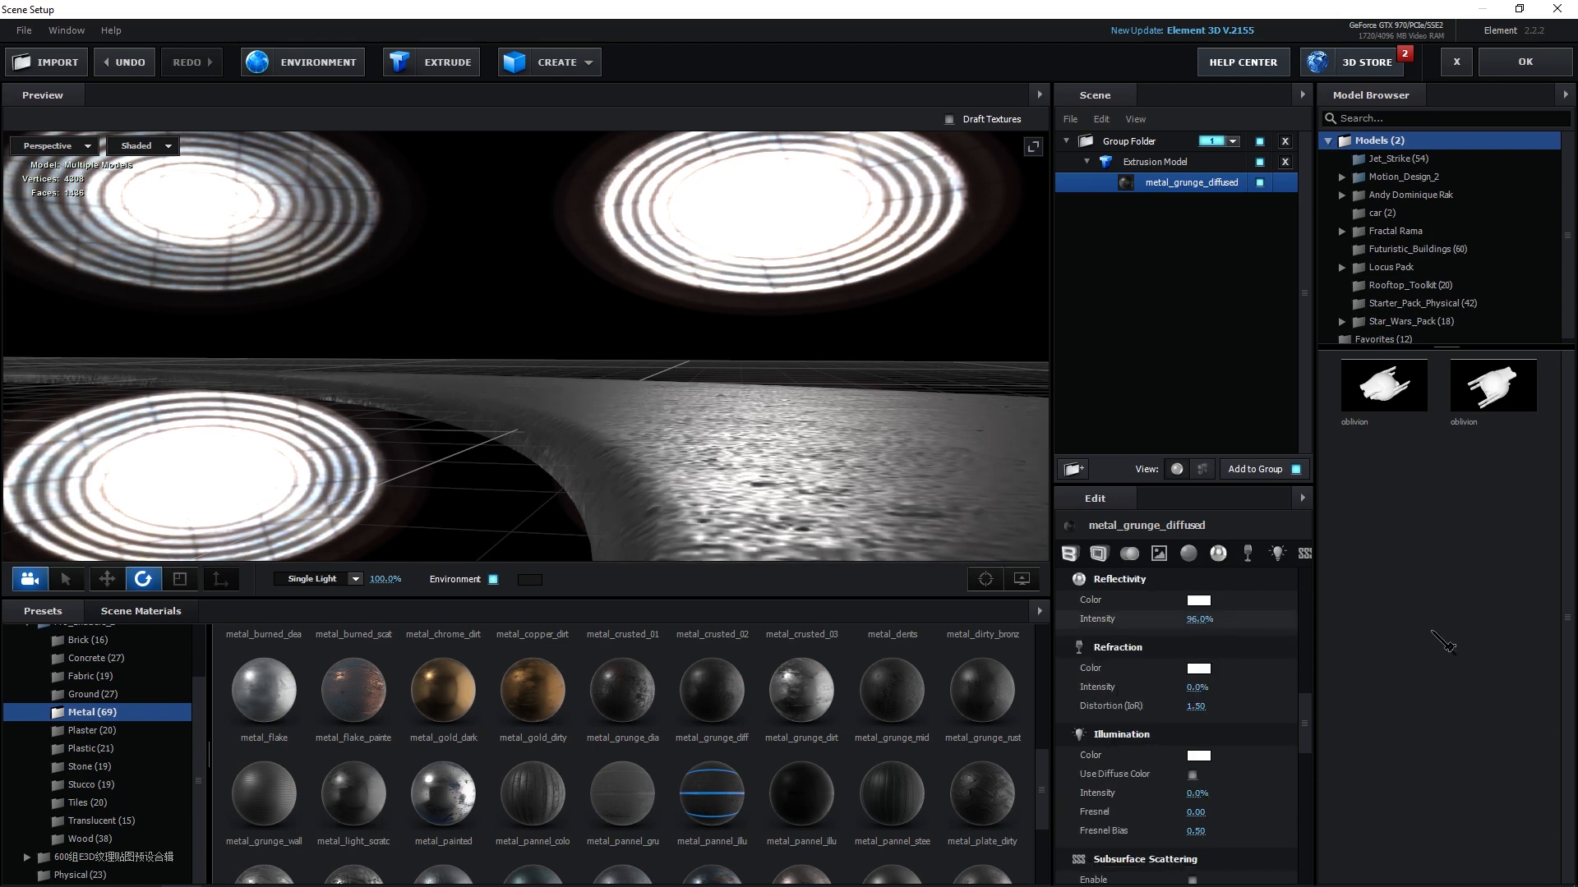
# Set the Glossiness texture amount to 70% and orbit around the model to check the result.
pyautogui.moveTo(1307, 738); pyautogui.dragTo(1326, 700)
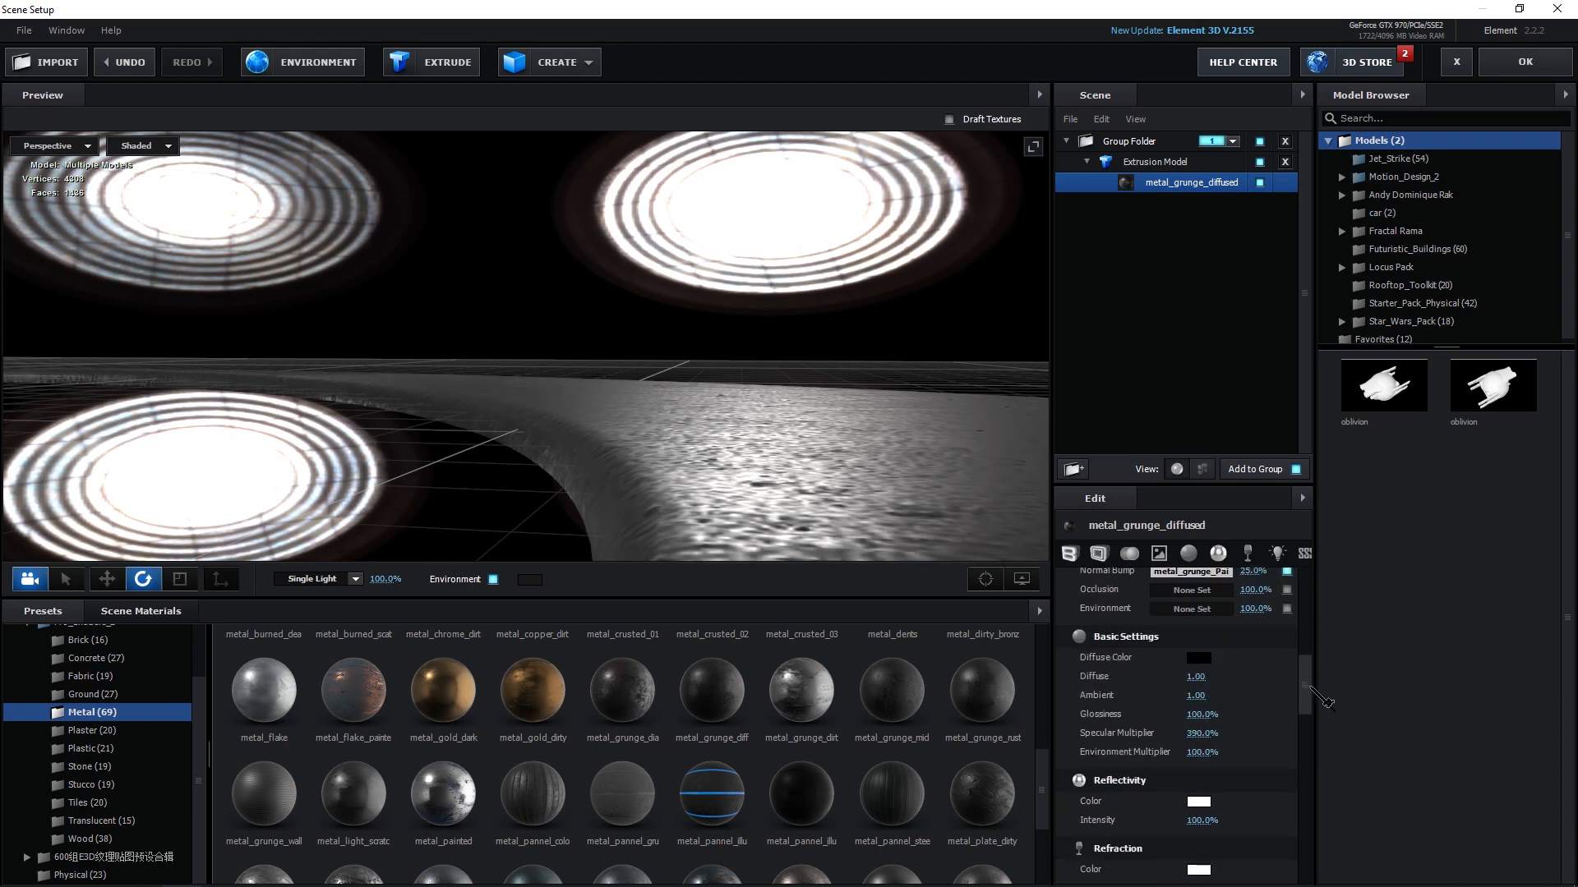
pyautogui.moveTo(719, 445); pyautogui.dragTo(774, 432)
pyautogui.scroll(5, 1248, 746)
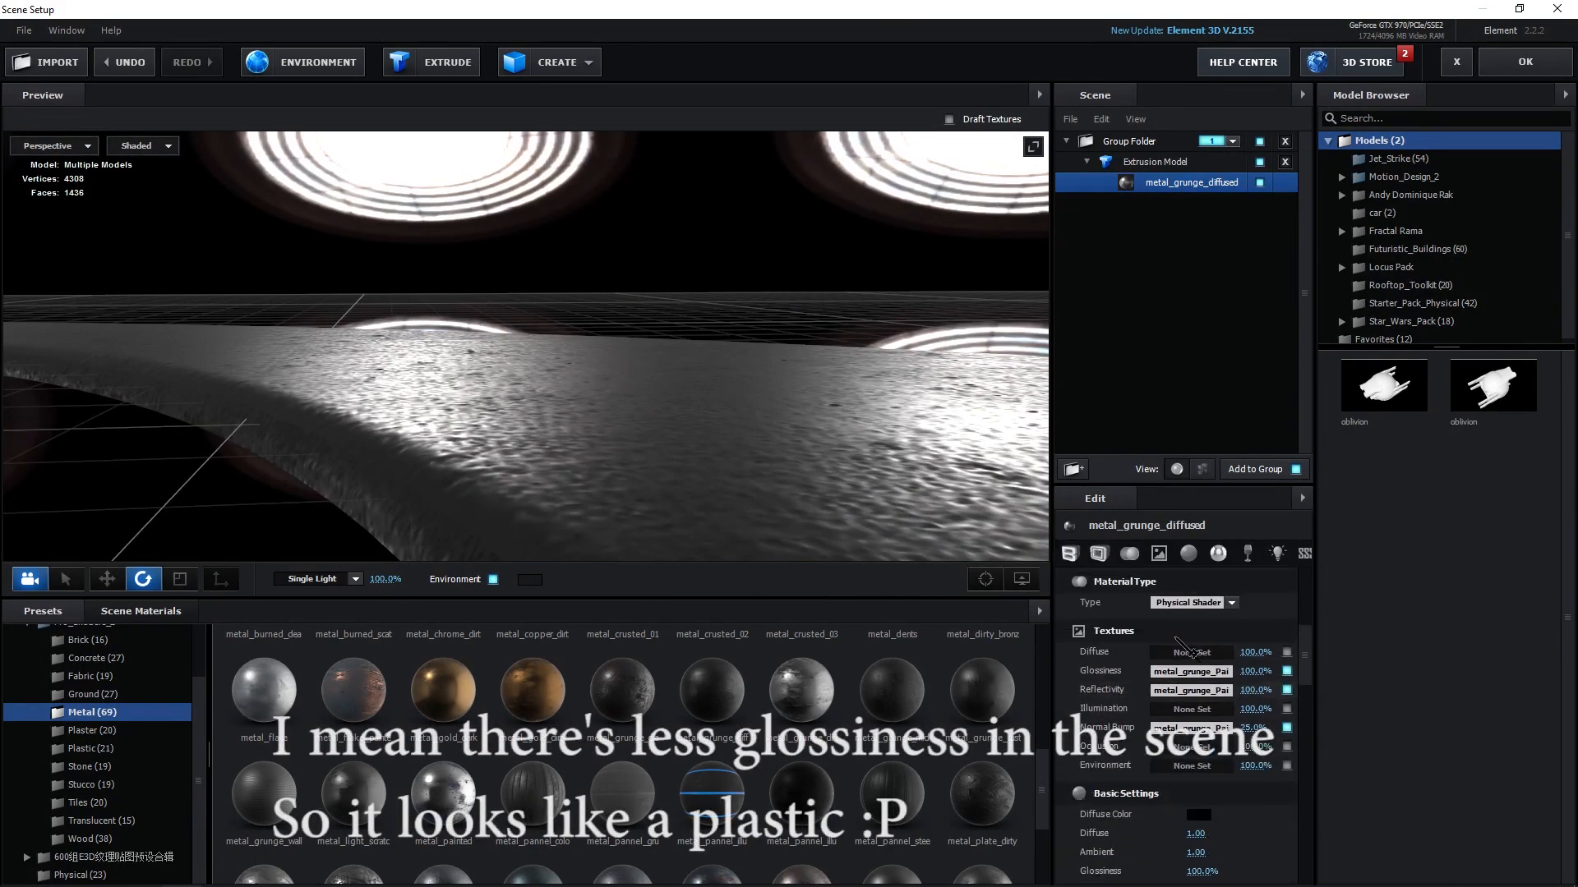
pyautogui.moveTo(1251, 745); pyautogui.dragTo(1226, 746)
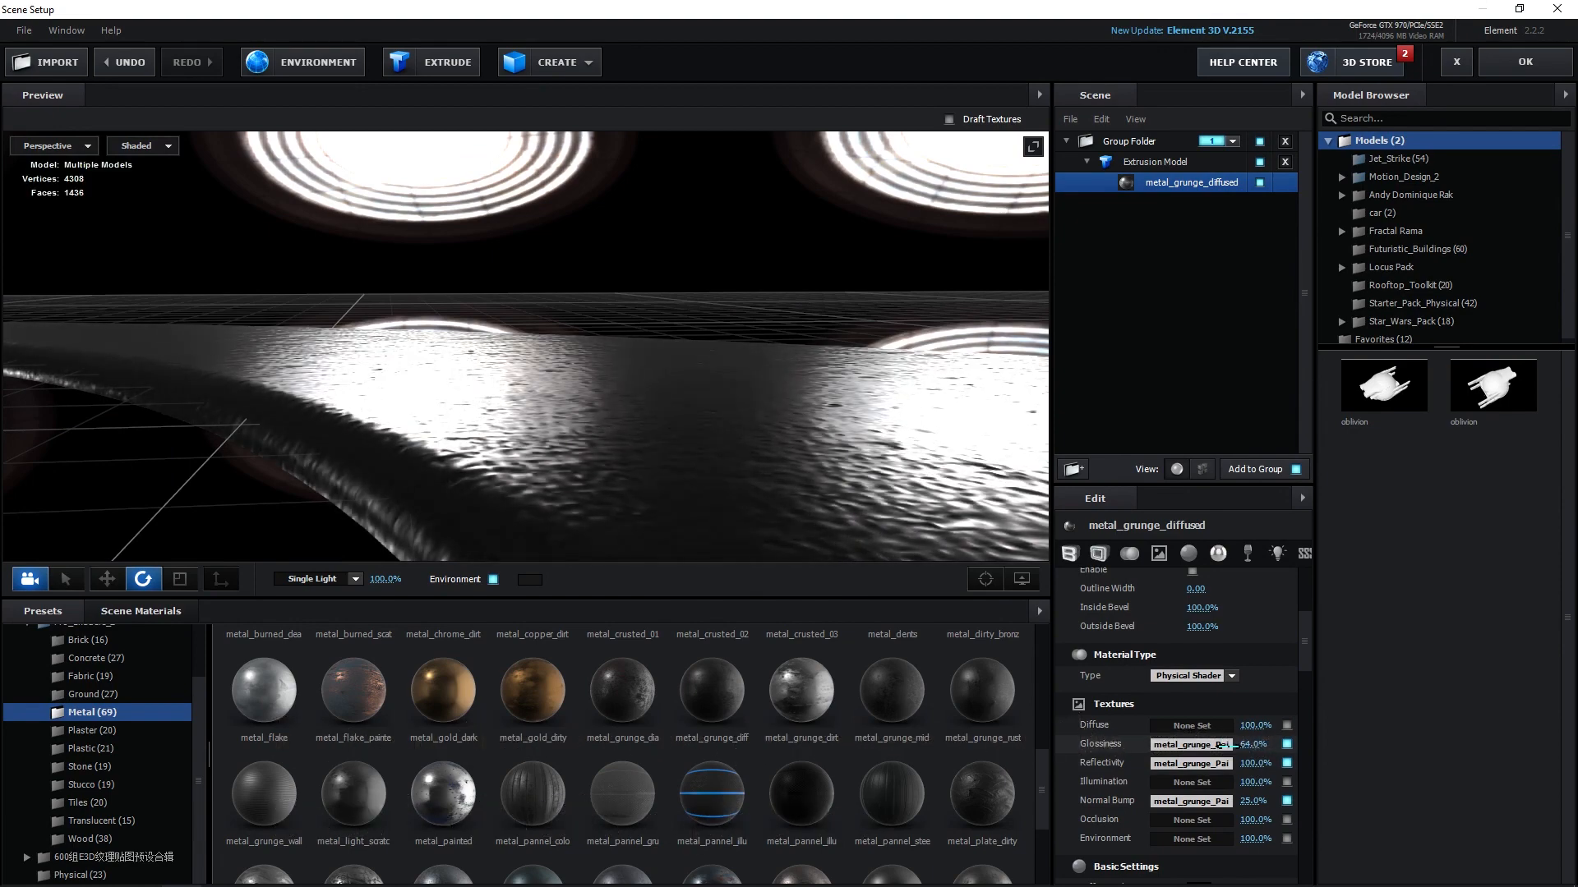
pyautogui.moveTo(736, 406); pyautogui.dragTo(611, 332)
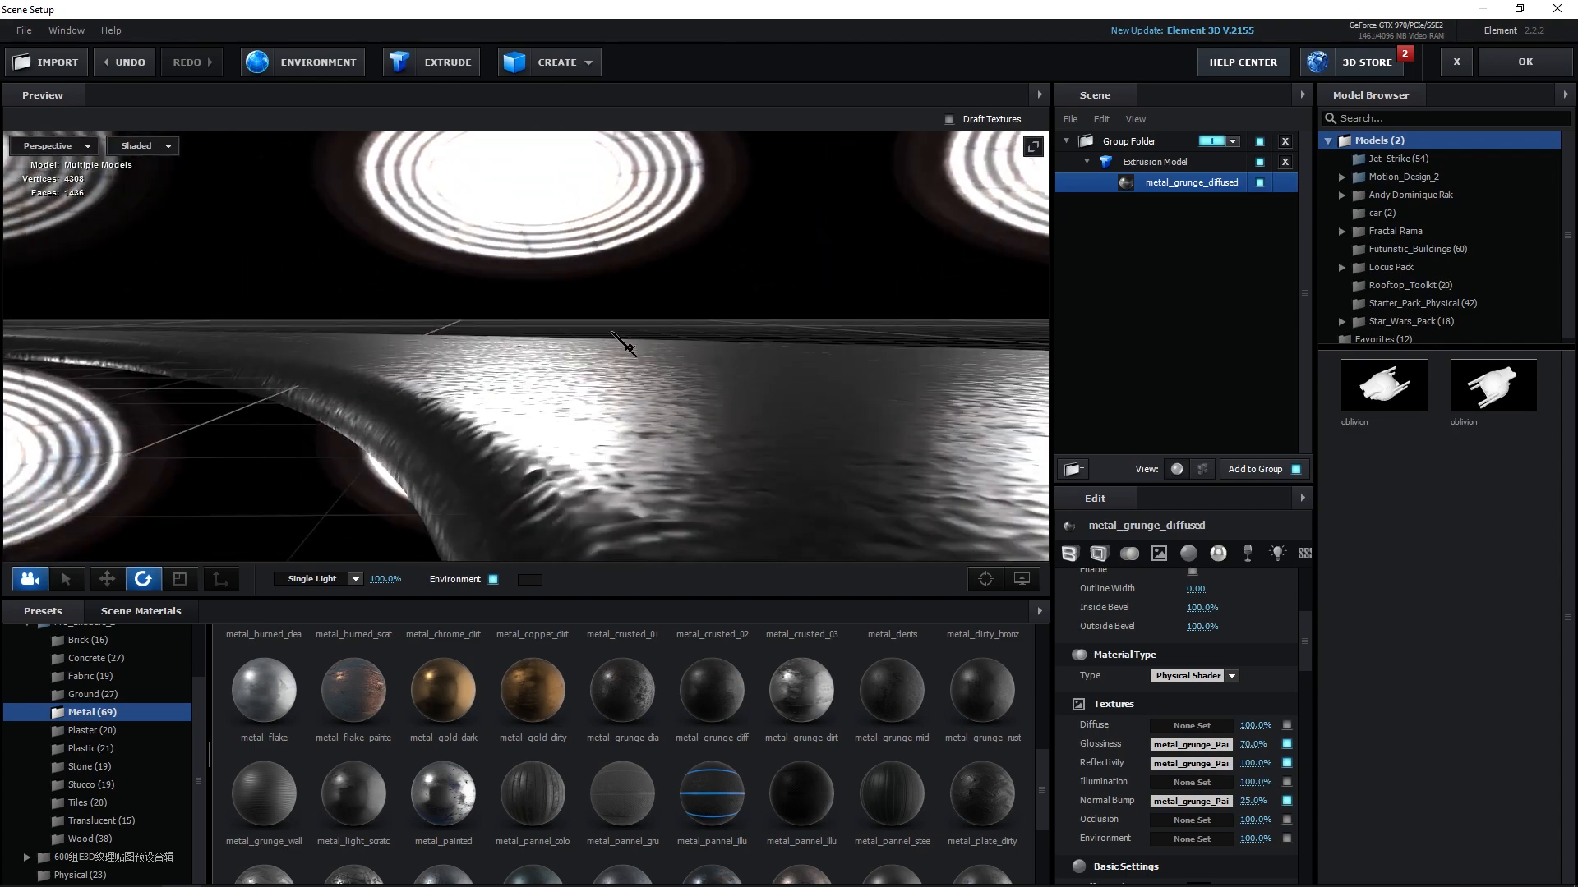
pyautogui.moveTo(674, 424); pyautogui.dragTo(816, 502)
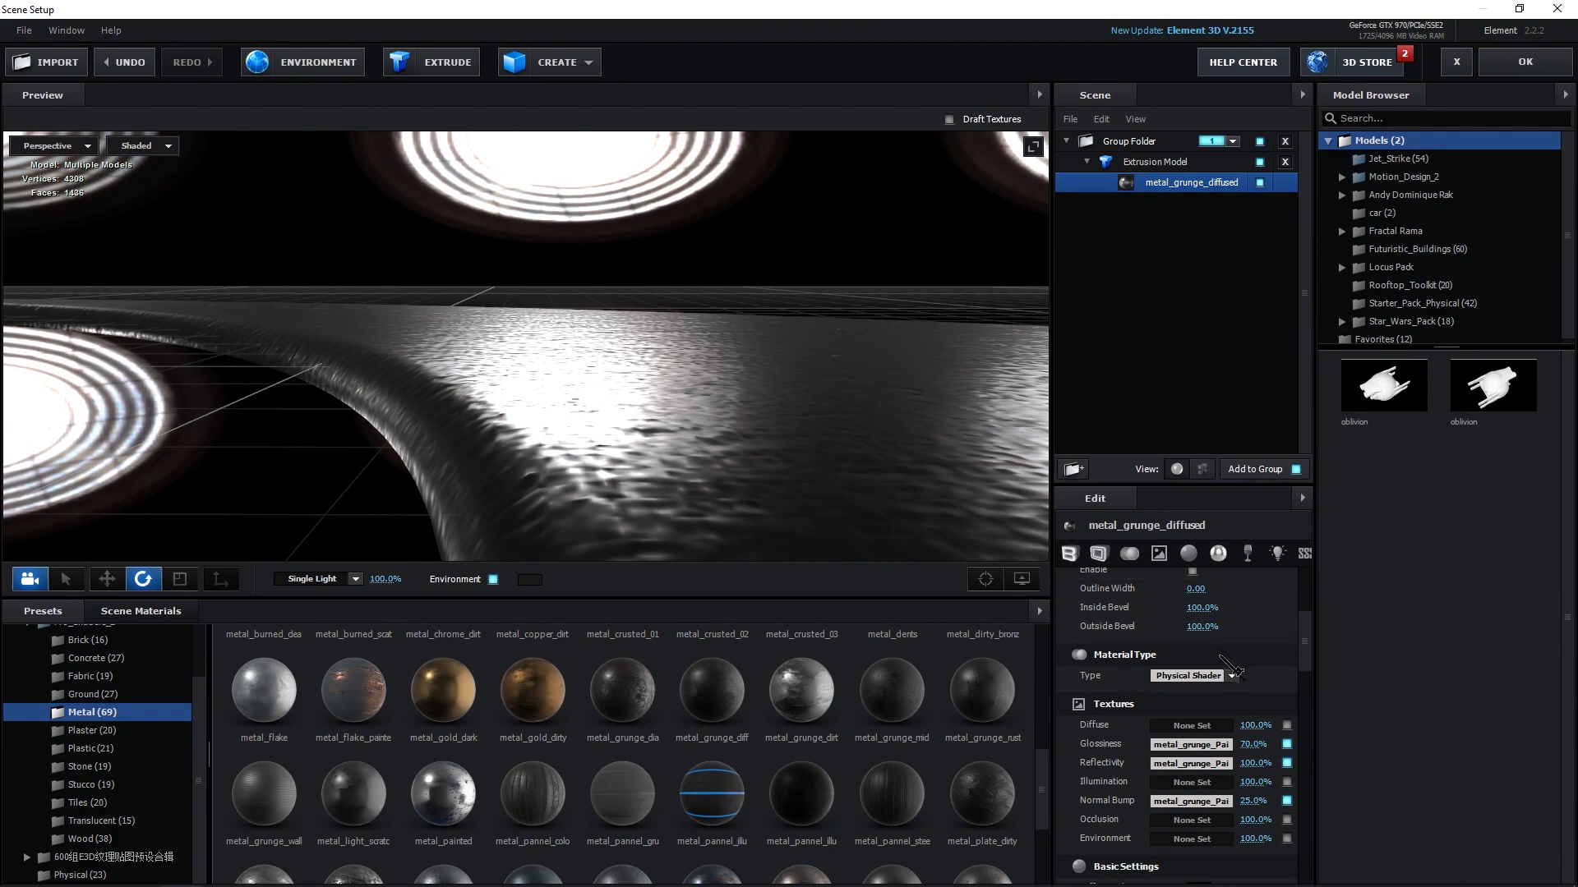
pyautogui.scroll(-3, 1231, 670)
pyautogui.moveTo(645, 388); pyautogui.dragTo(700, 459)
pyautogui.scroll(-3, 1191, 815)
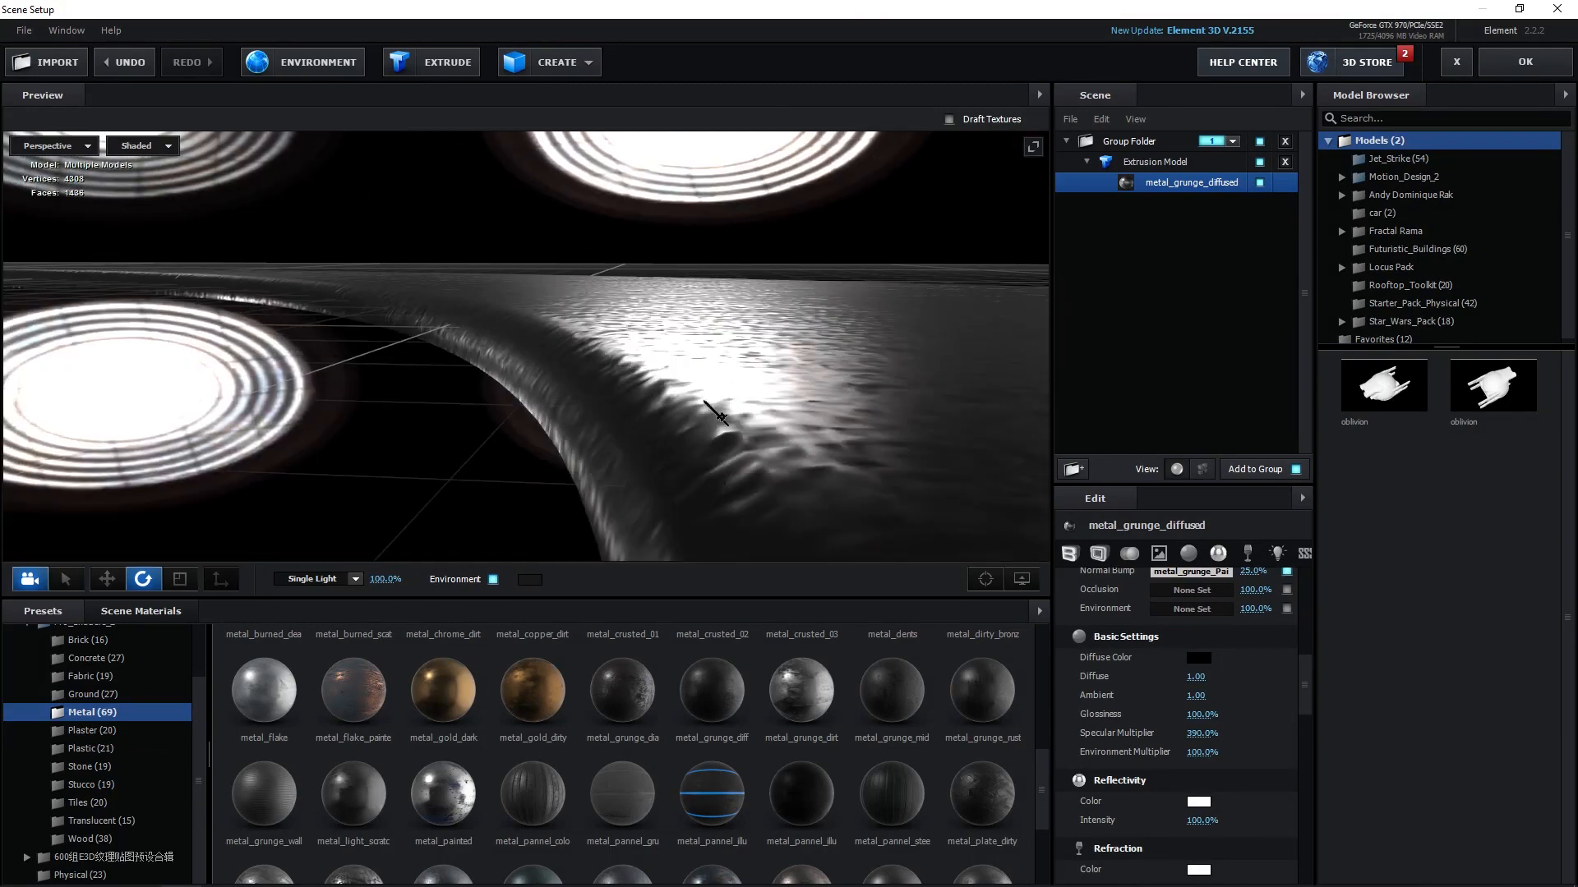
# Set the bevel's Bevel Segments to 0 and Bevel Curve to 0 in wireframe view.
pyautogui.click(1070, 554)
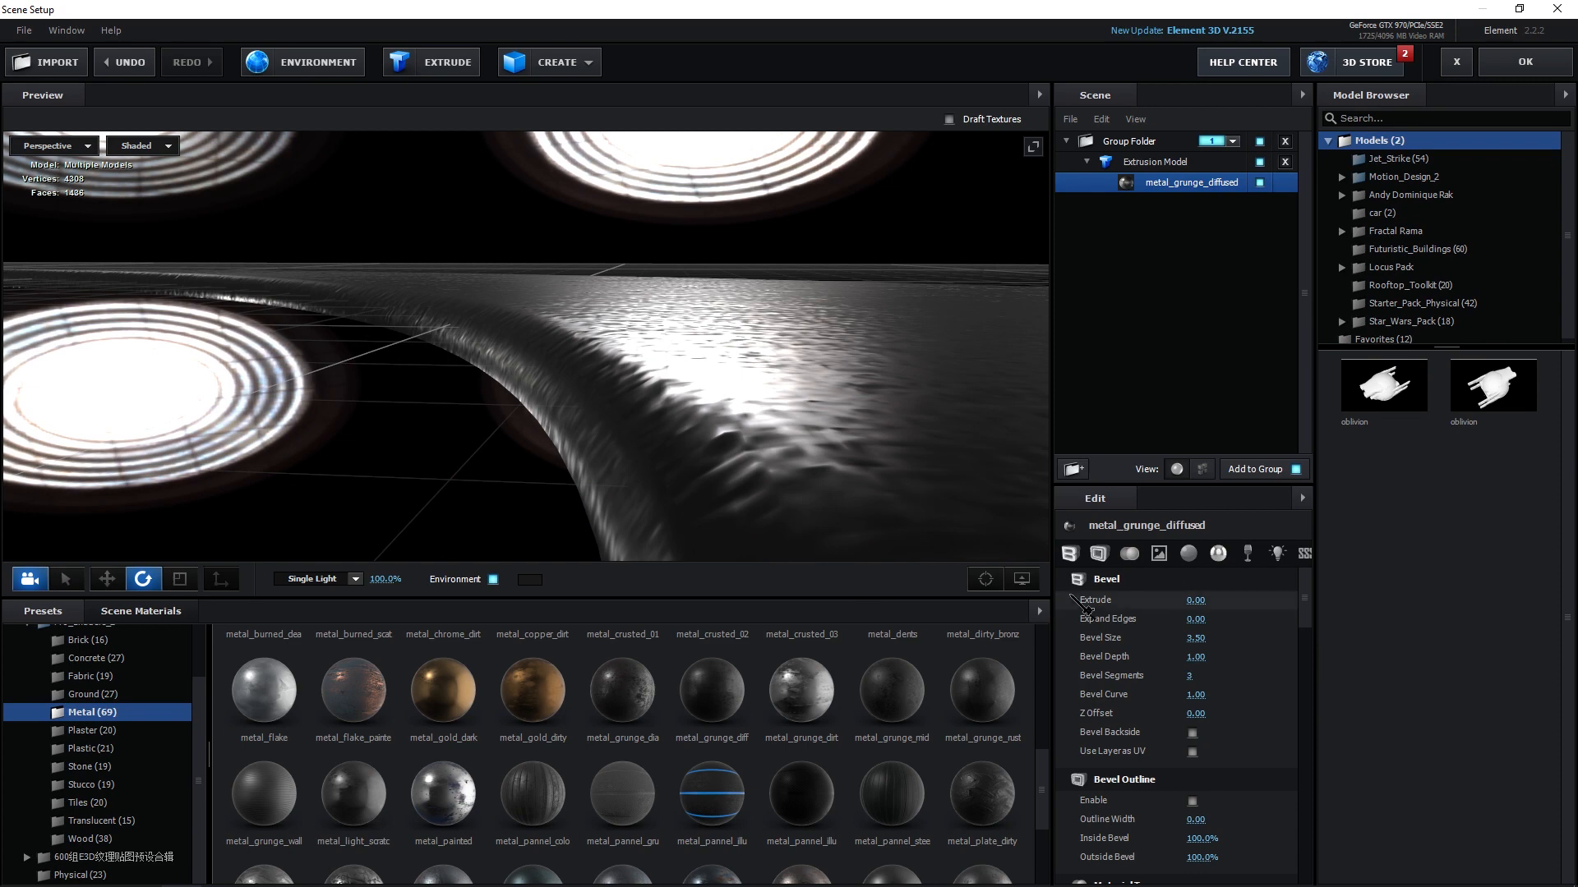
pyautogui.press('f')
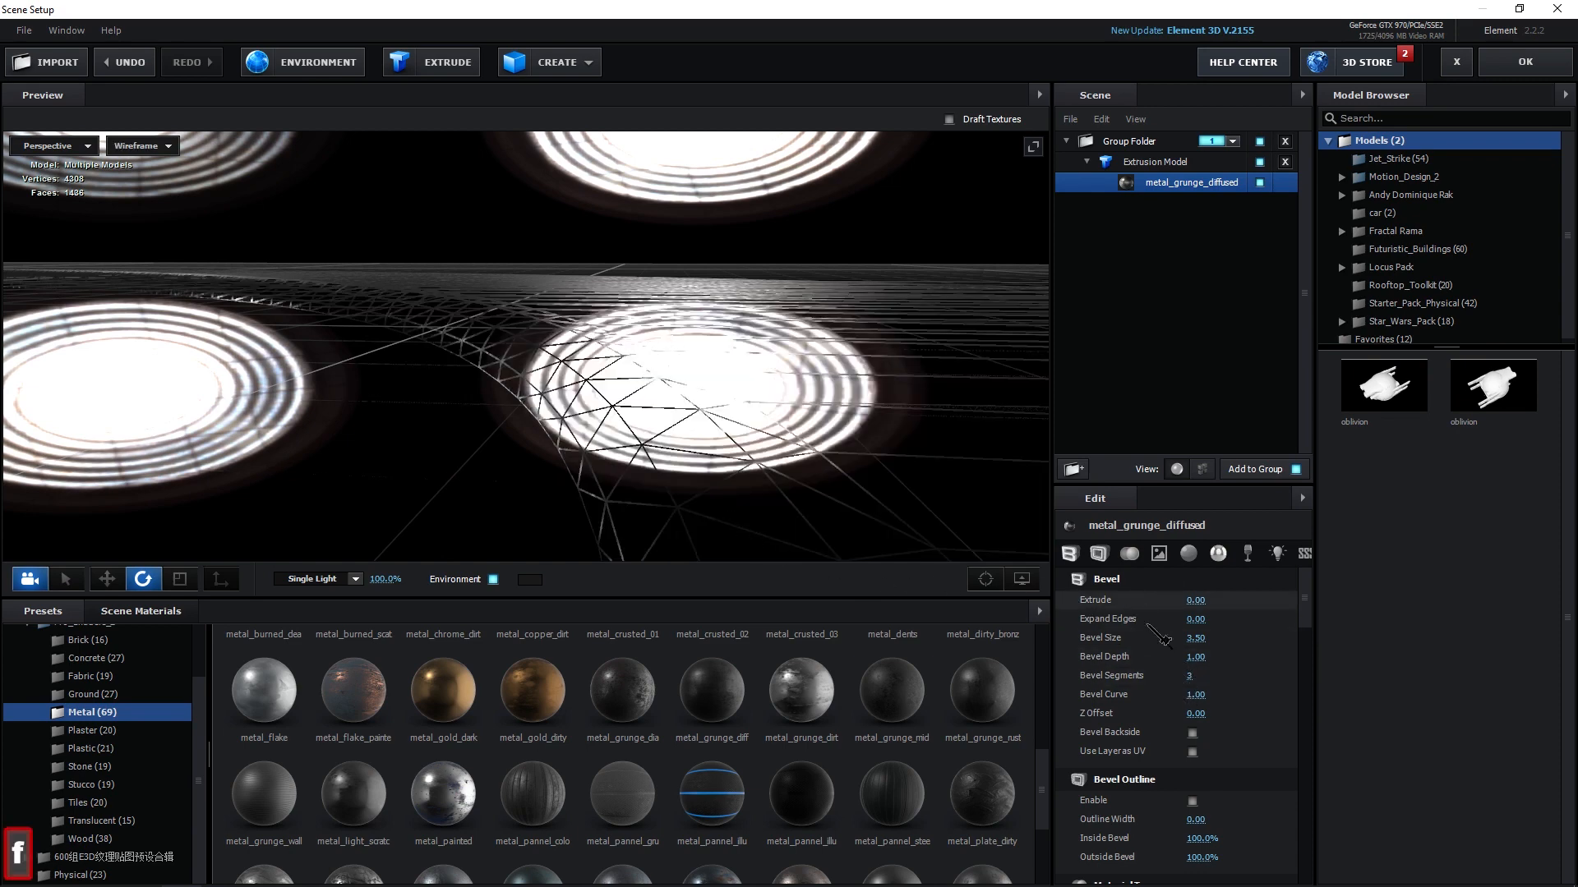
pyautogui.moveTo(1199, 690); pyautogui.dragTo(1123, 684)
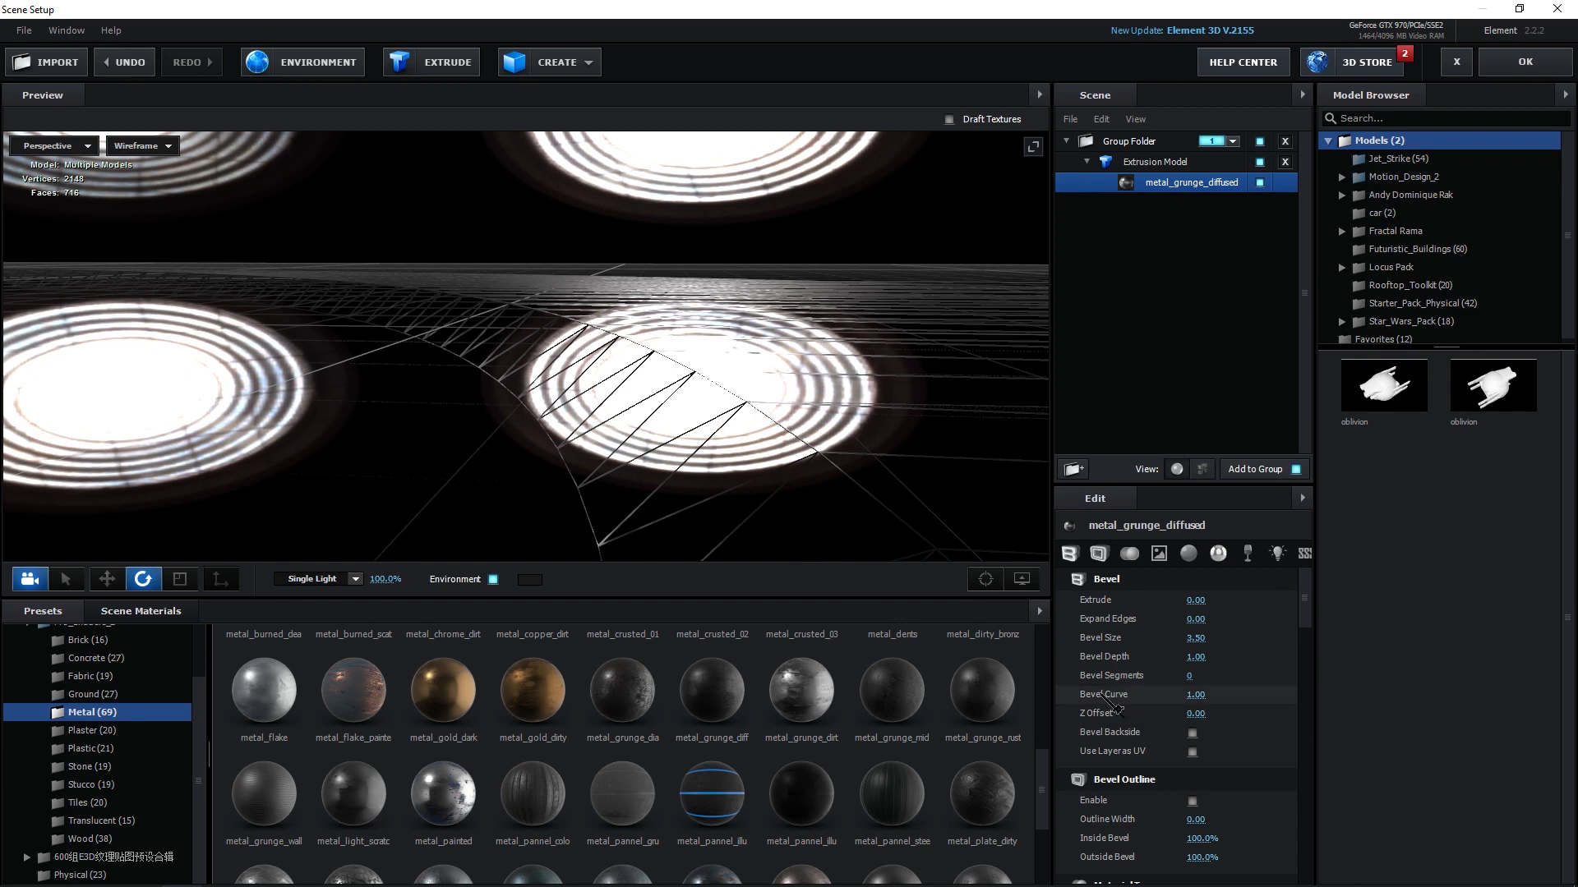
pyautogui.write('0')
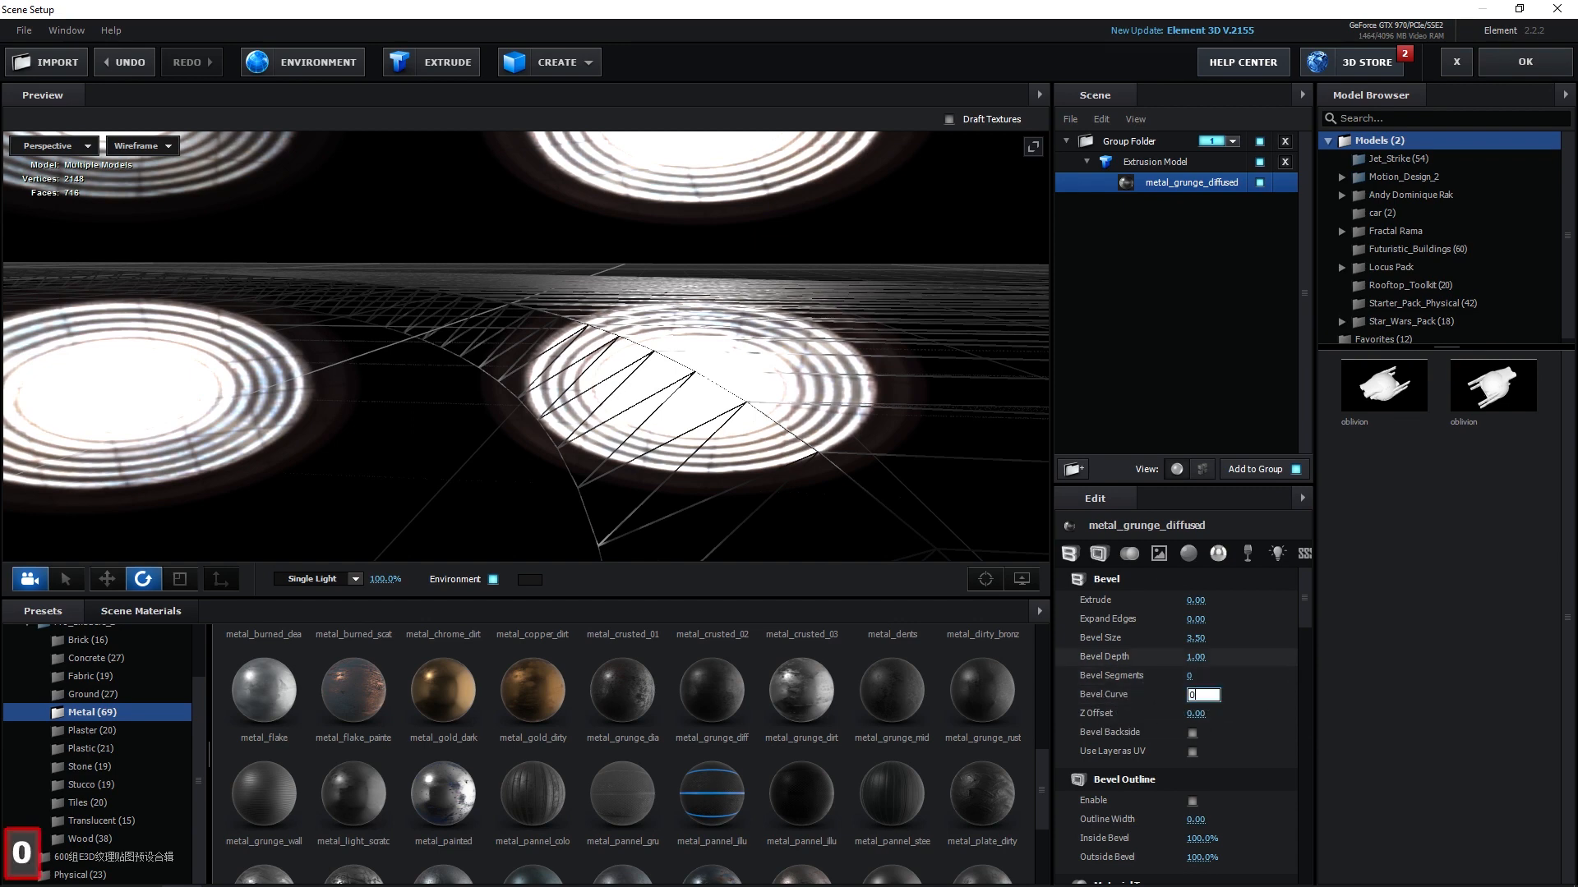
pyautogui.press('Return')
# Enable Bevel Backside for the extruded dart.
pyautogui.press('z')
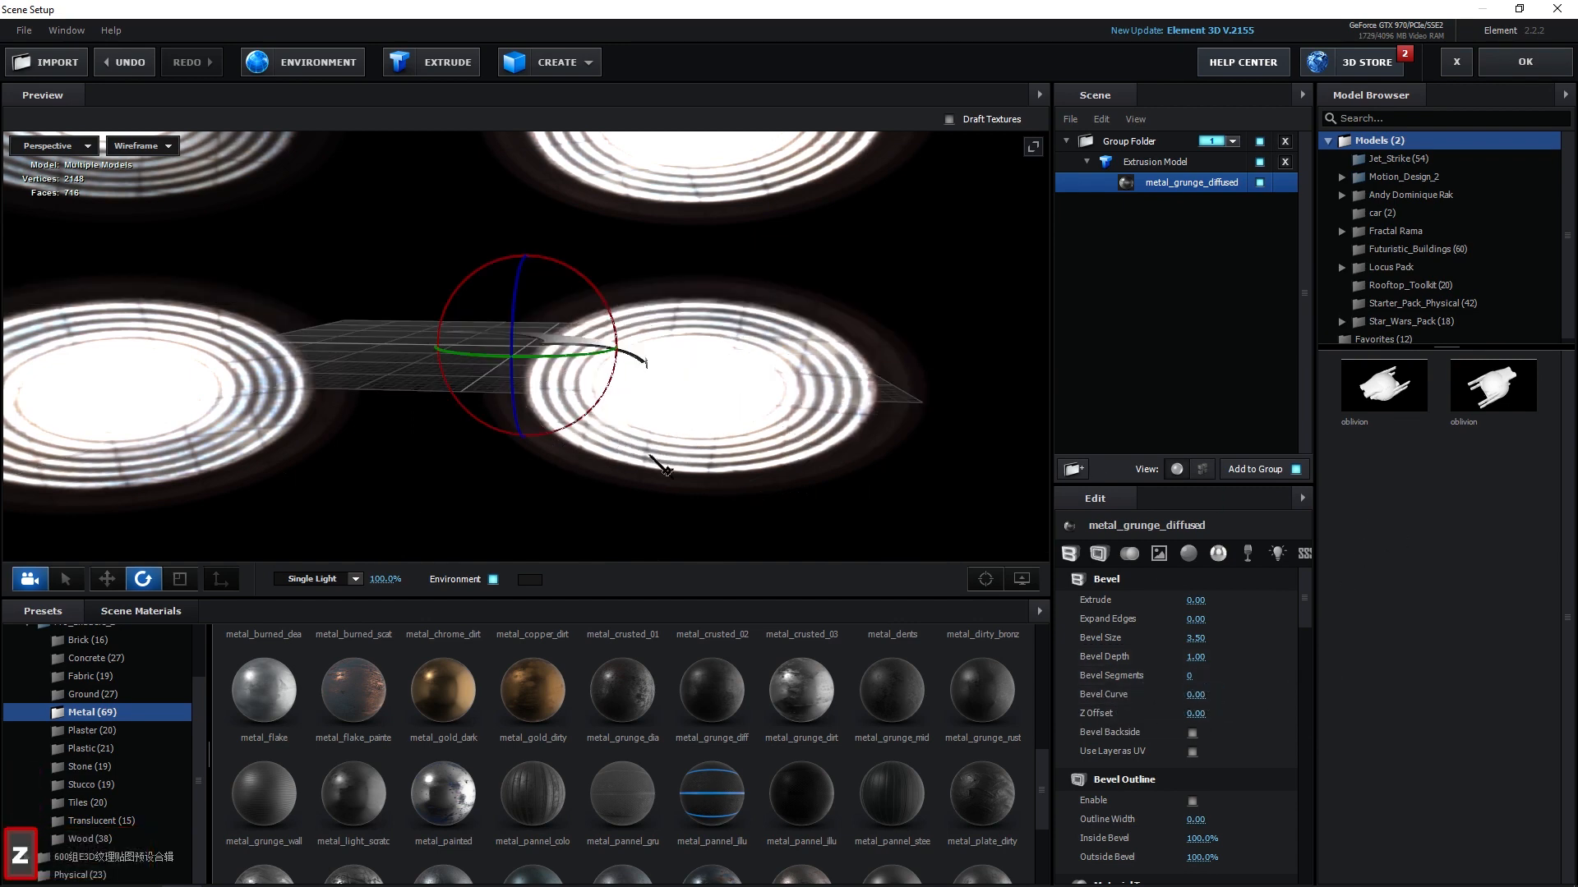
pyautogui.press('f')
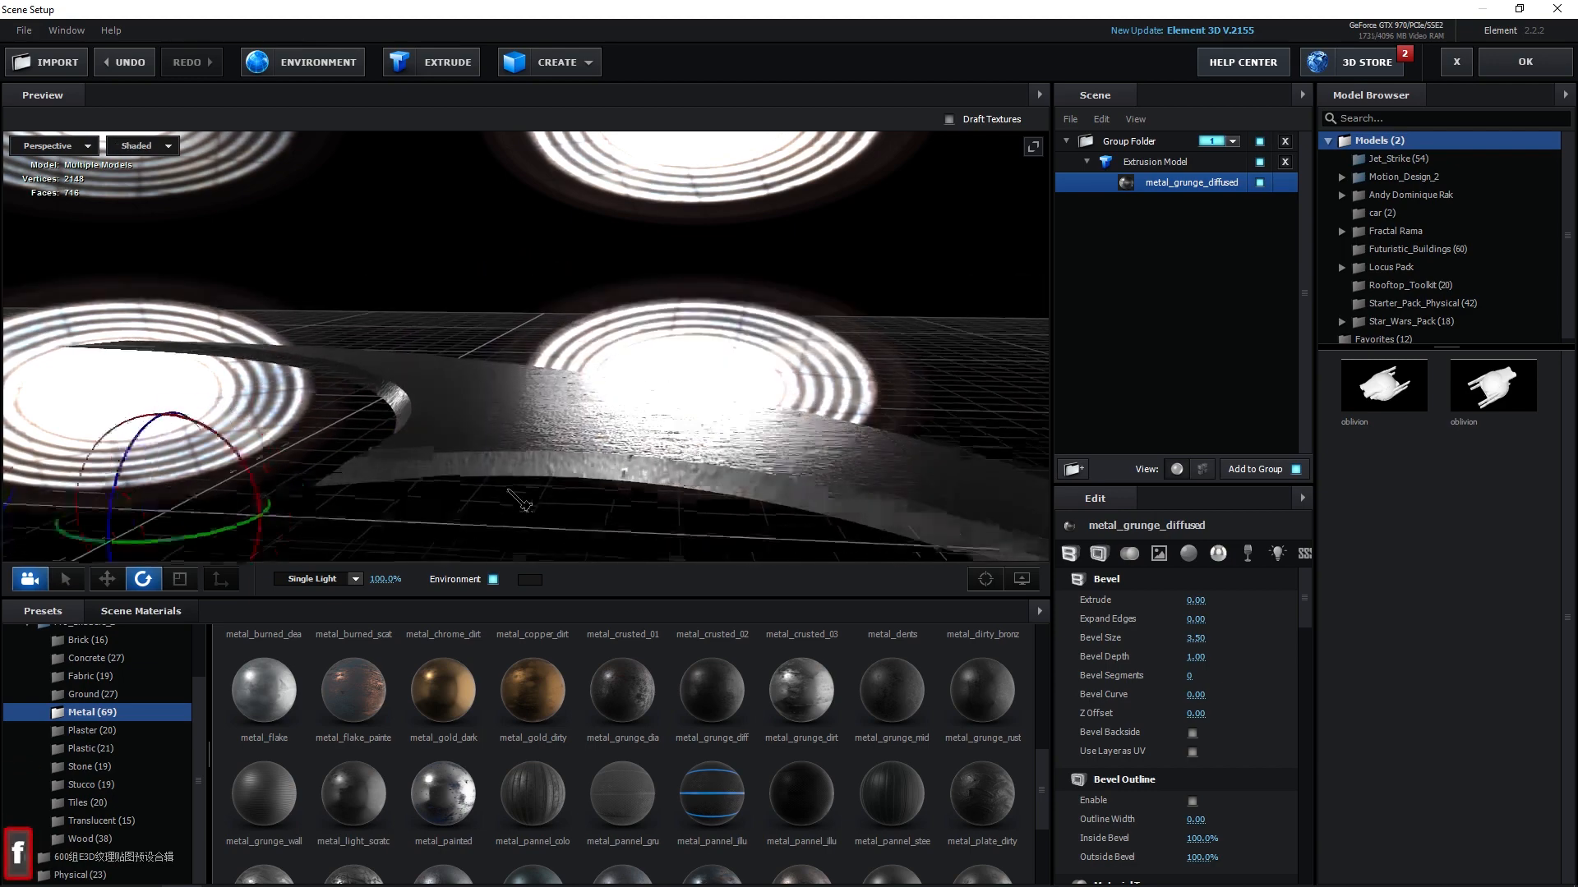
pyautogui.moveTo(506, 530); pyautogui.dragTo(682, 387)
pyautogui.press('z')
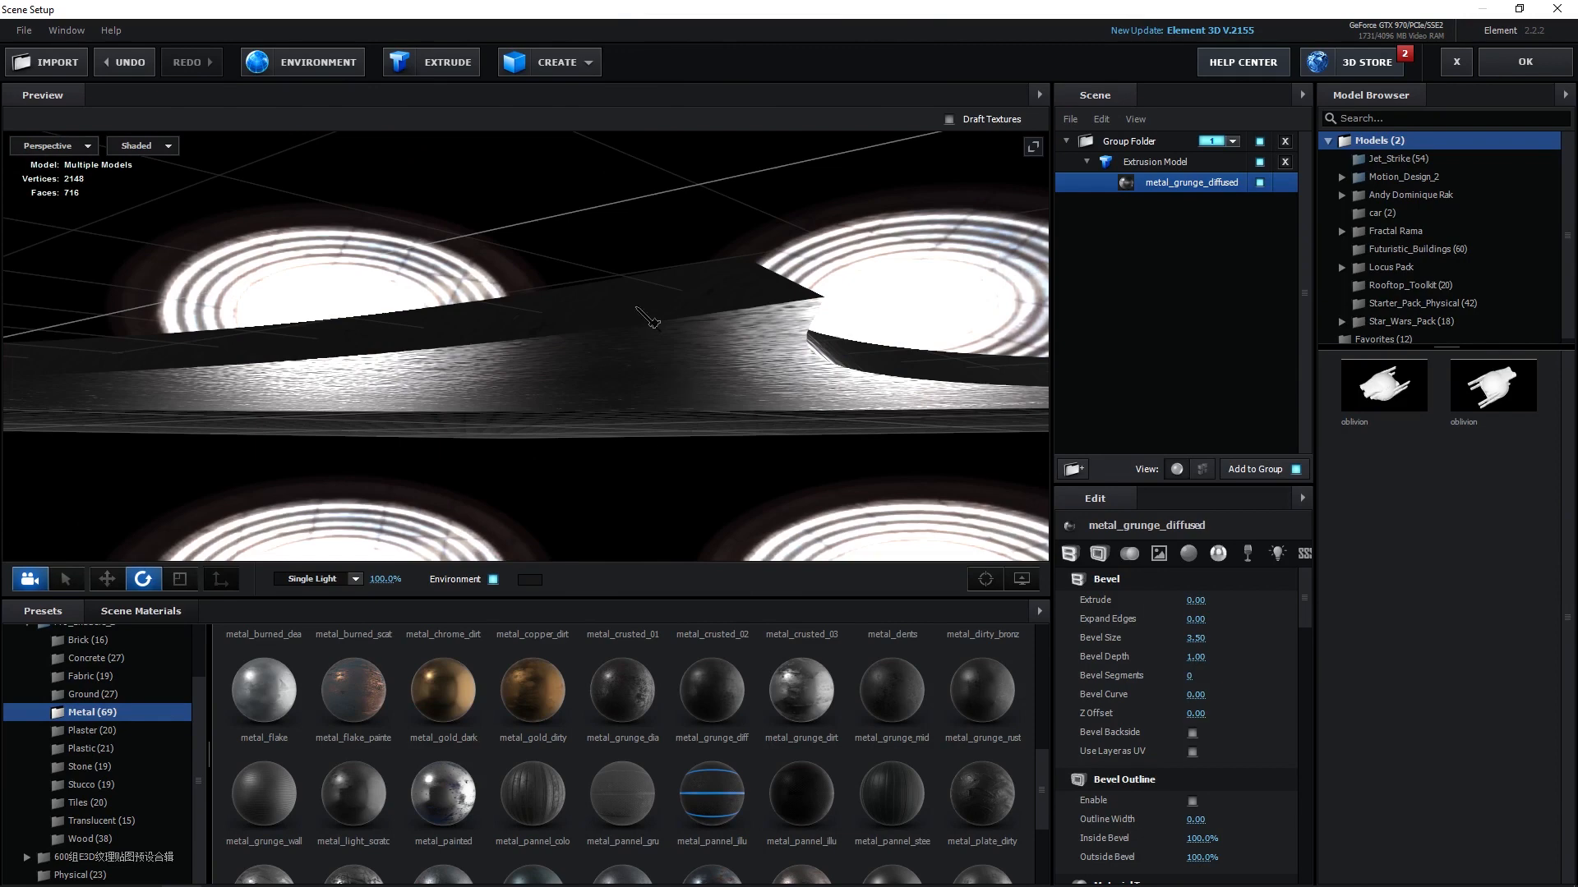
pyautogui.moveTo(647, 317); pyautogui.dragTo(676, 371)
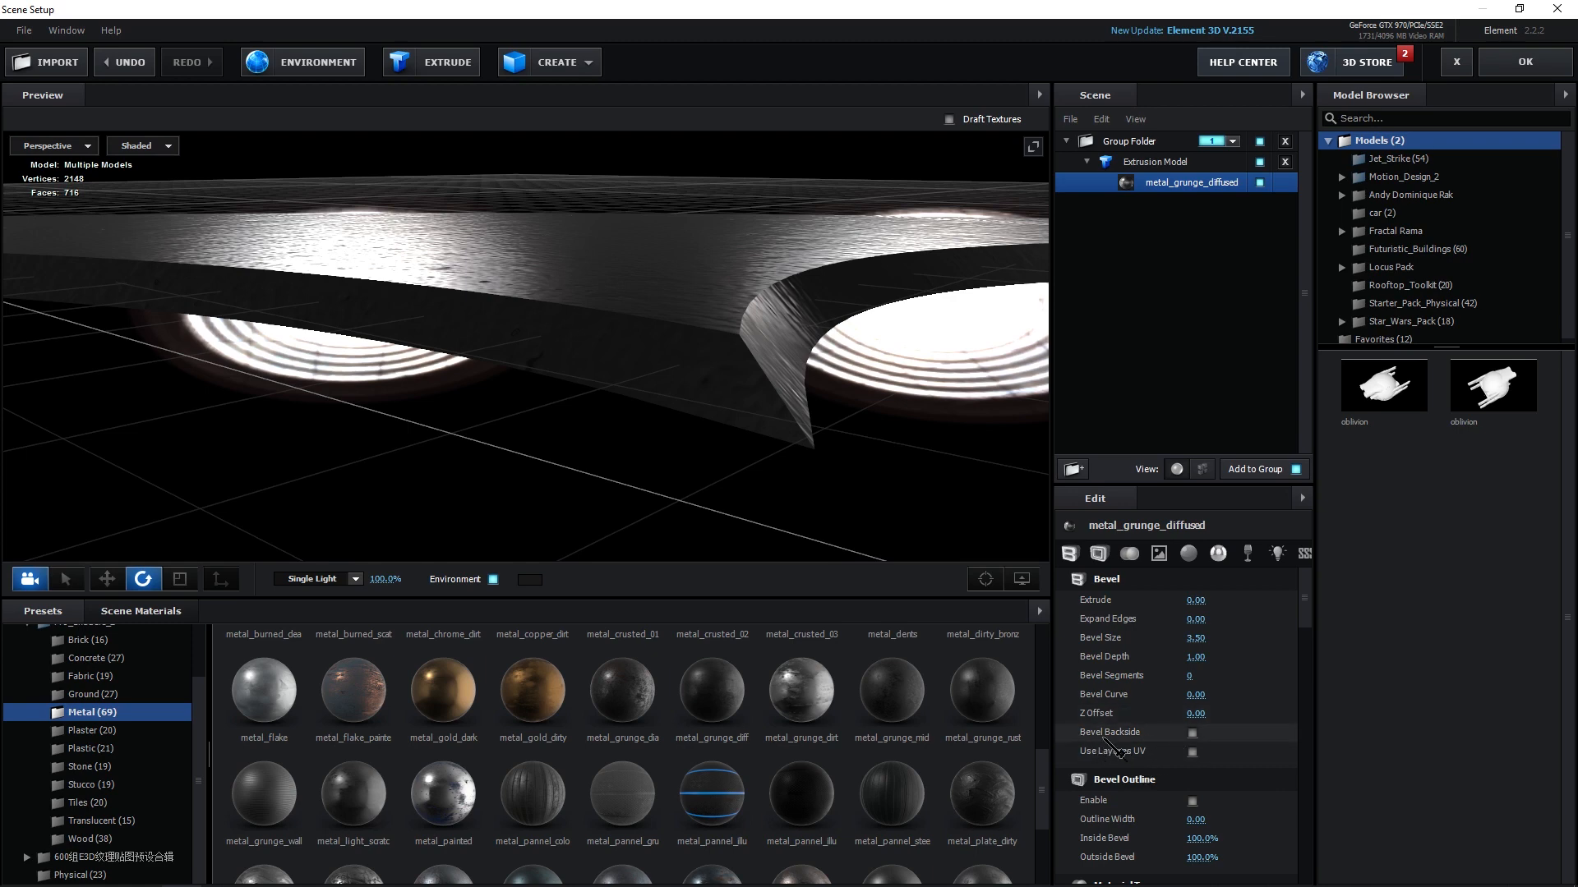
pyautogui.click(1192, 733)
# Orbit around the extruded dart to inspect its back side and edges.
pyautogui.moveTo(814, 431); pyautogui.dragTo(837, 376)
pyautogui.moveTo(737, 311); pyautogui.dragTo(783, 246)
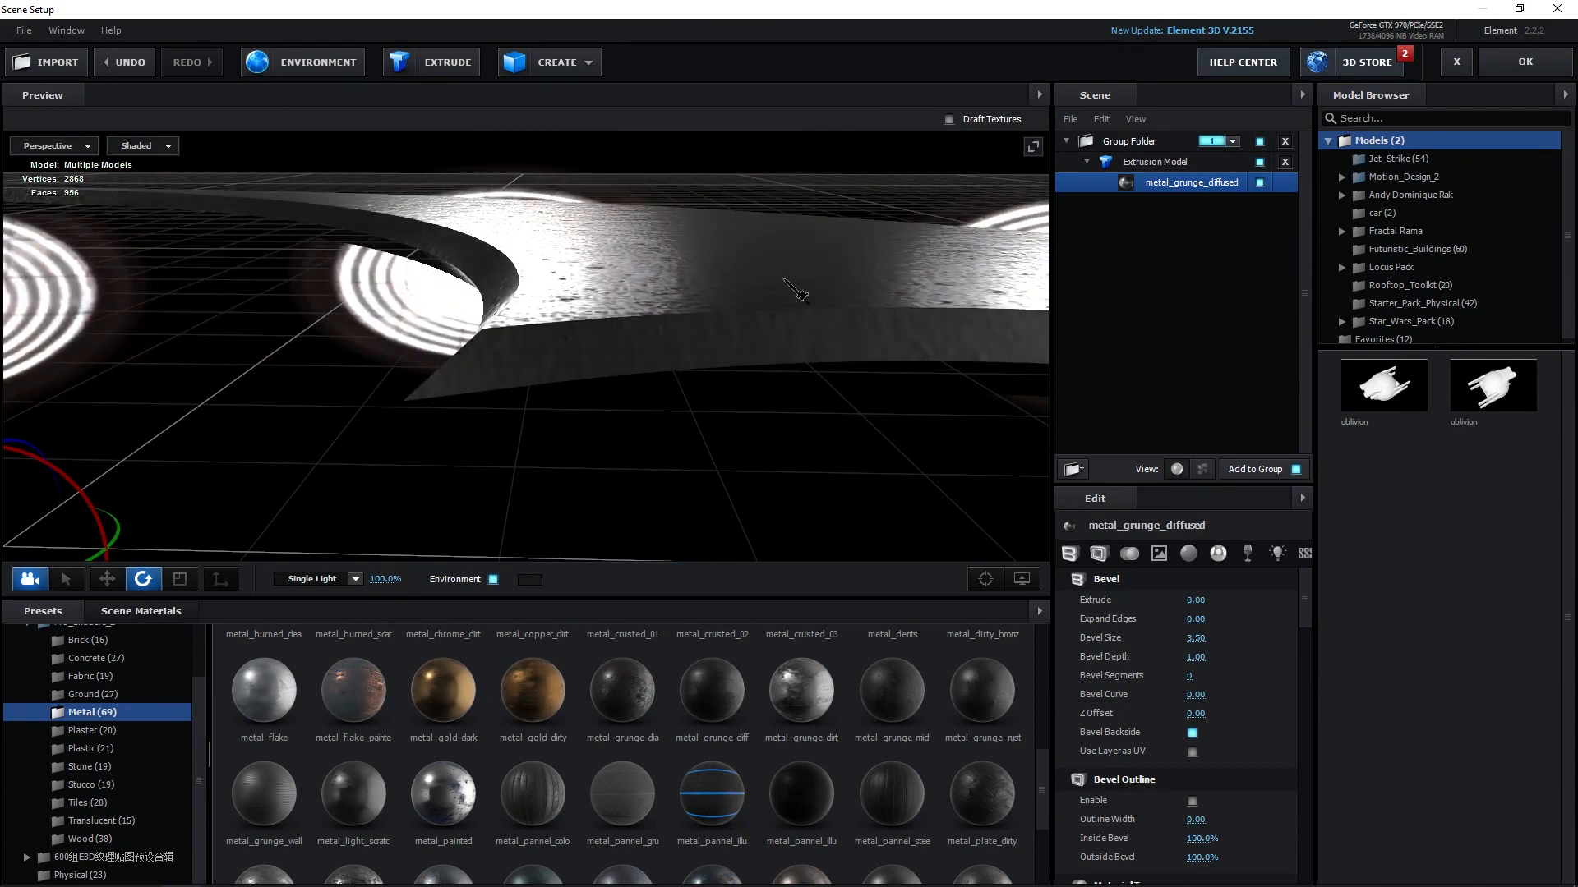
pyautogui.rightClick(594, 351)
pyautogui.click(633, 288)
pyautogui.moveTo(633, 288); pyautogui.dragTo(885, 314)
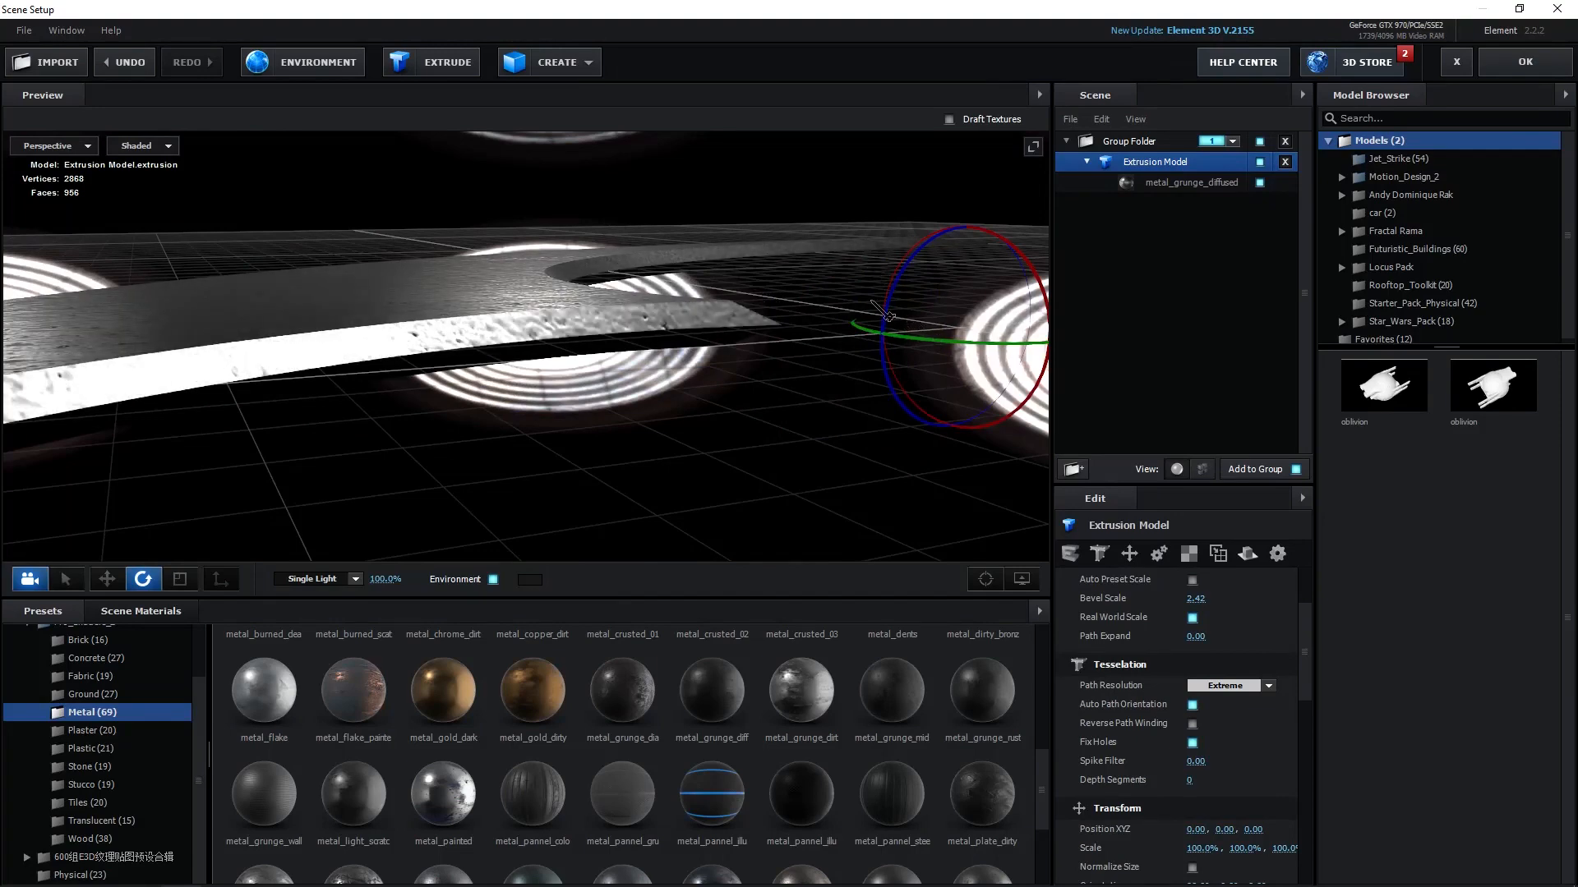
pyautogui.moveTo(822, 378); pyautogui.dragTo(462, 404)
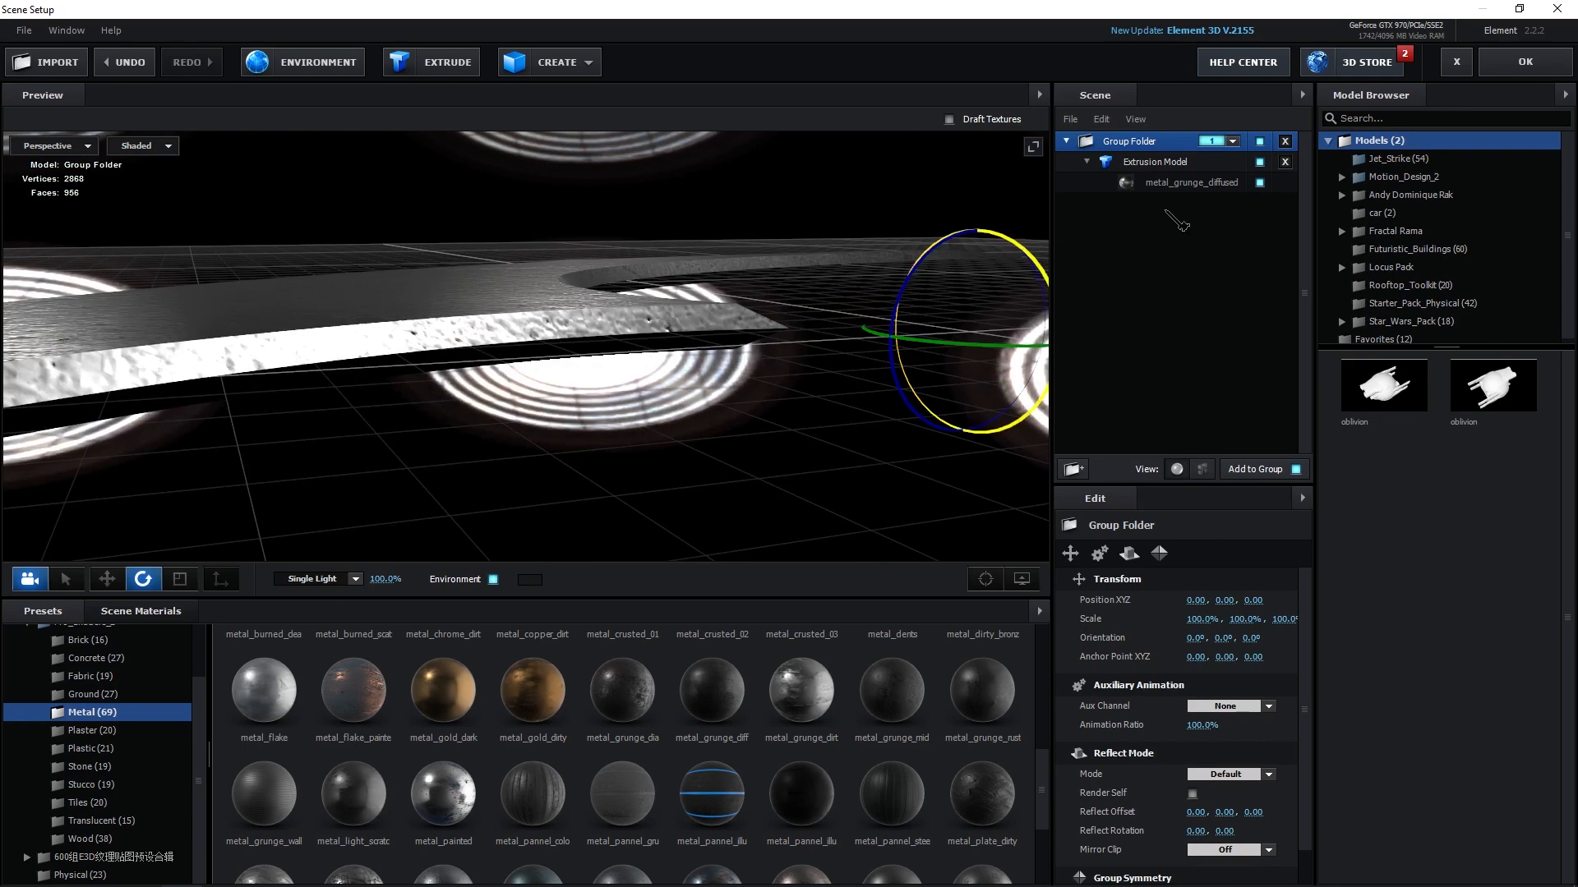
# Lower the material's Specular Multiplier to 218%.
pyautogui.click(1192, 184)
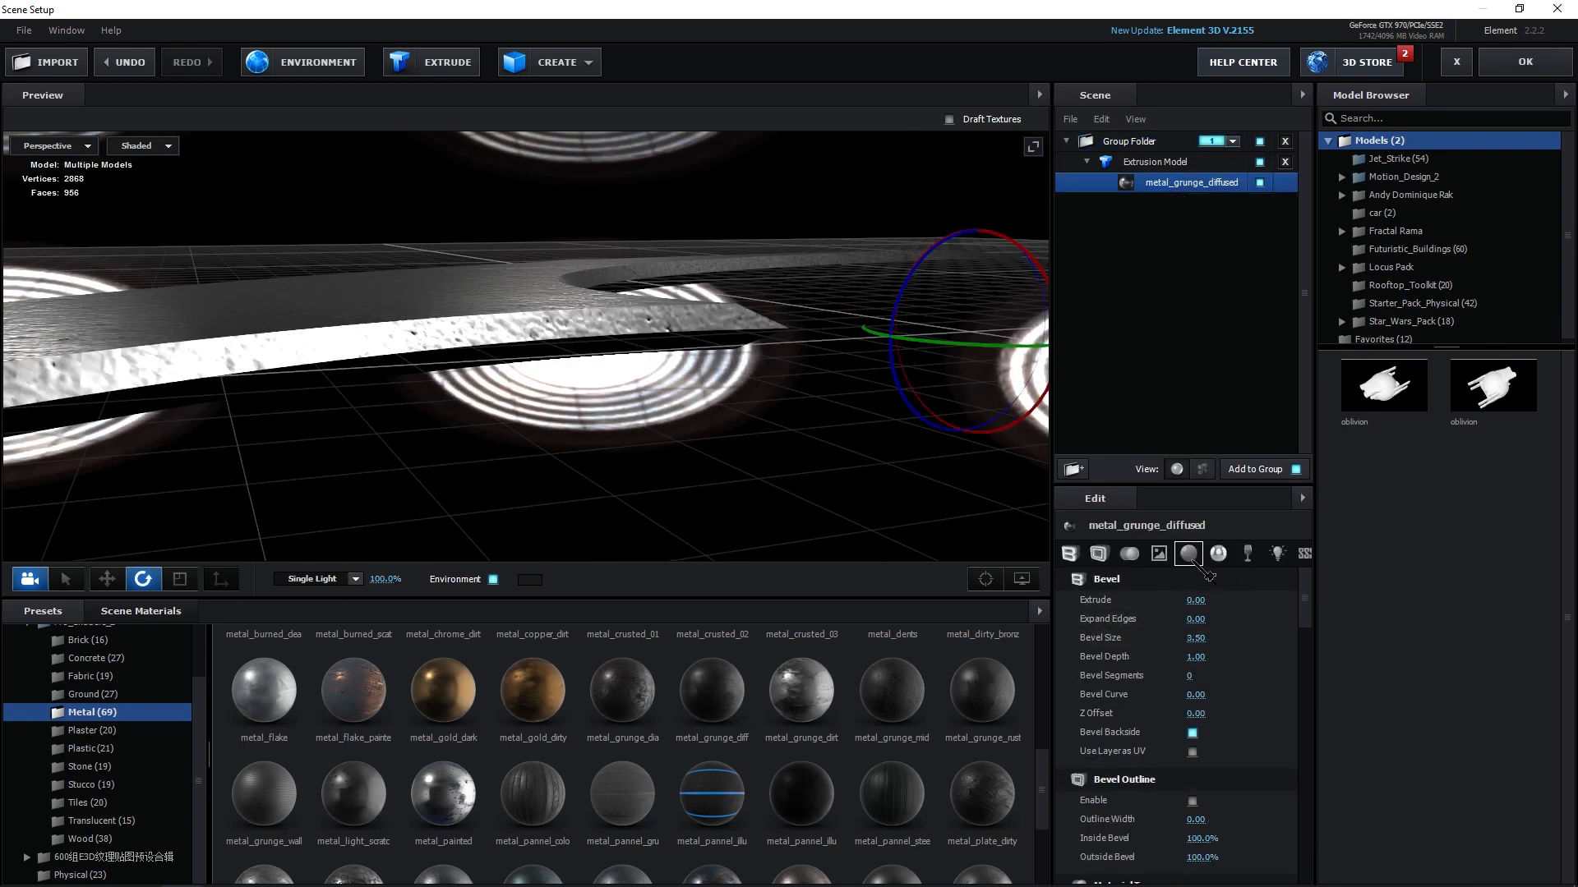
pyautogui.click(1193, 559)
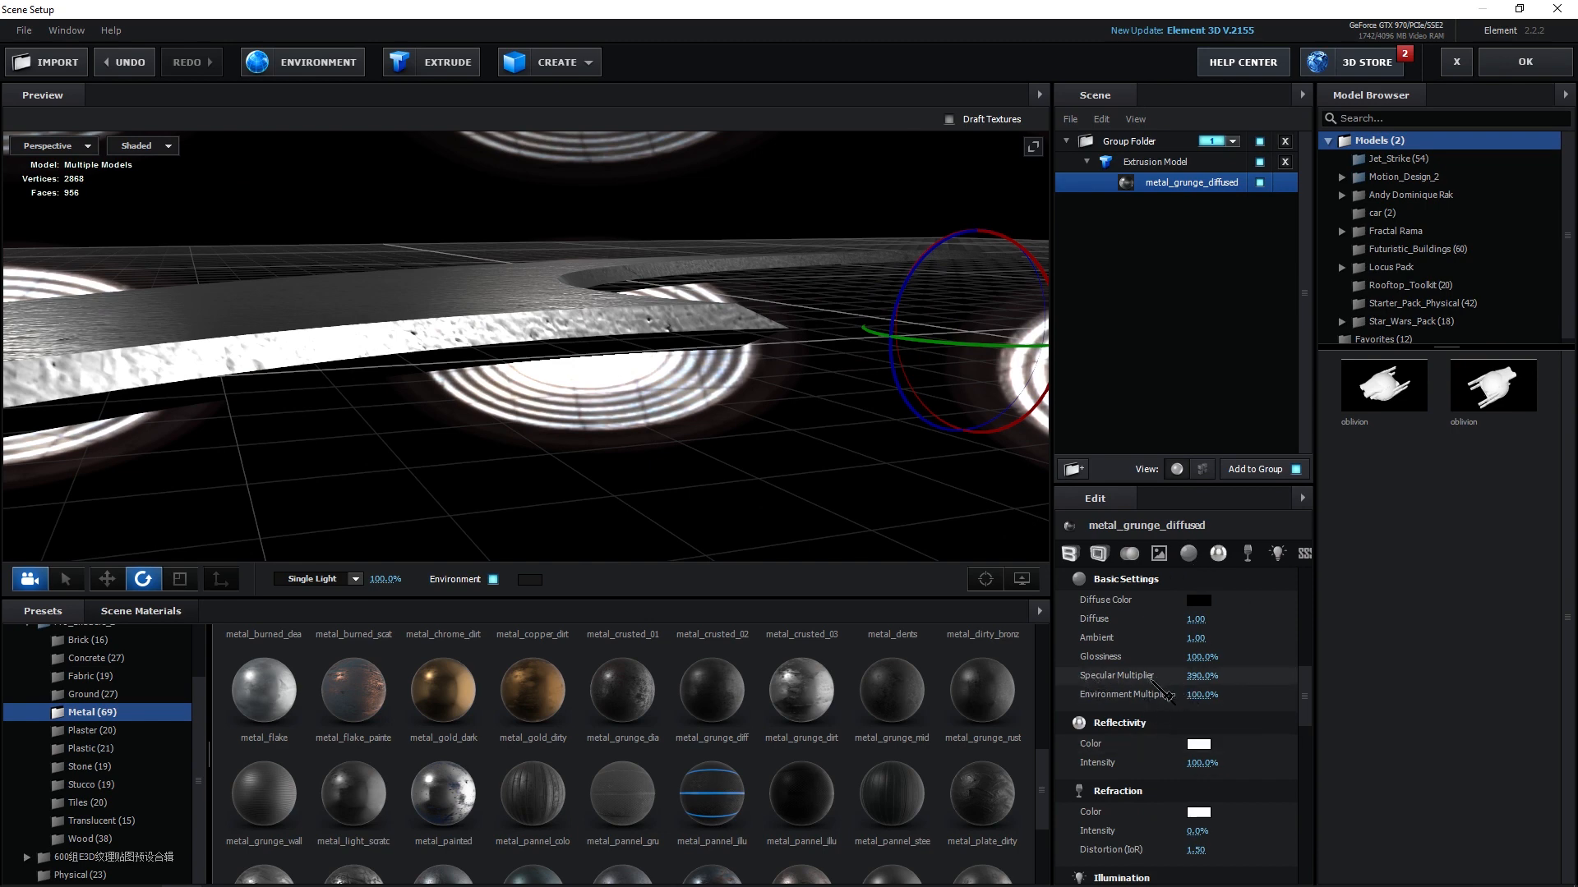
pyautogui.moveTo(1217, 690); pyautogui.dragTo(1074, 694)
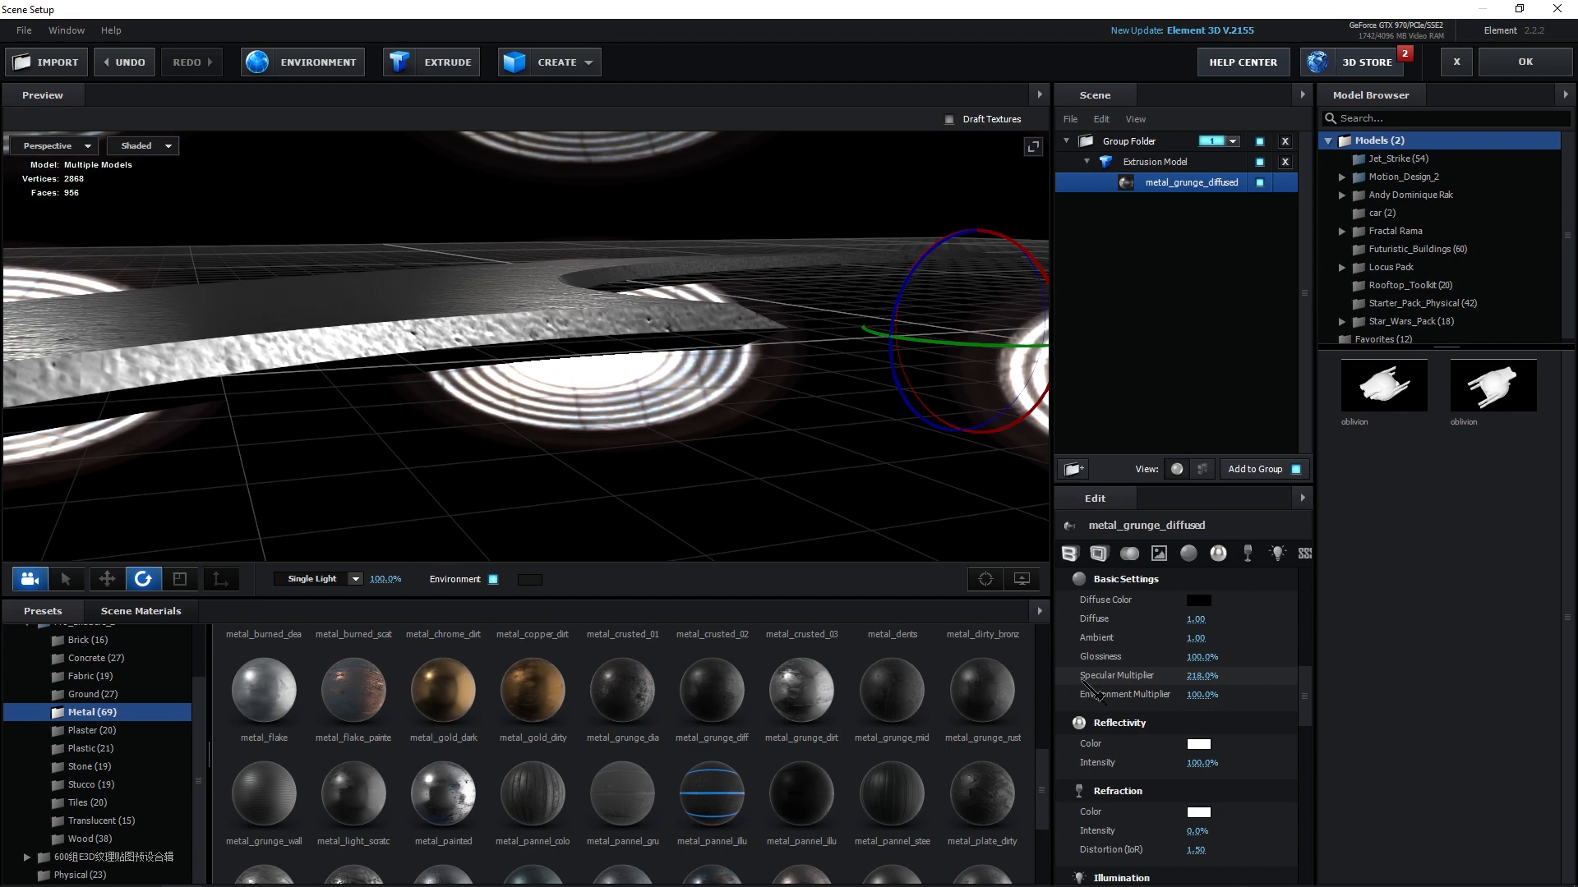
# Set the Extrusion Model's UV Repeat to 13.08 by 9.61.
pyautogui.moveTo(617, 484); pyautogui.dragTo(887, 461)
pyautogui.click(1161, 166)
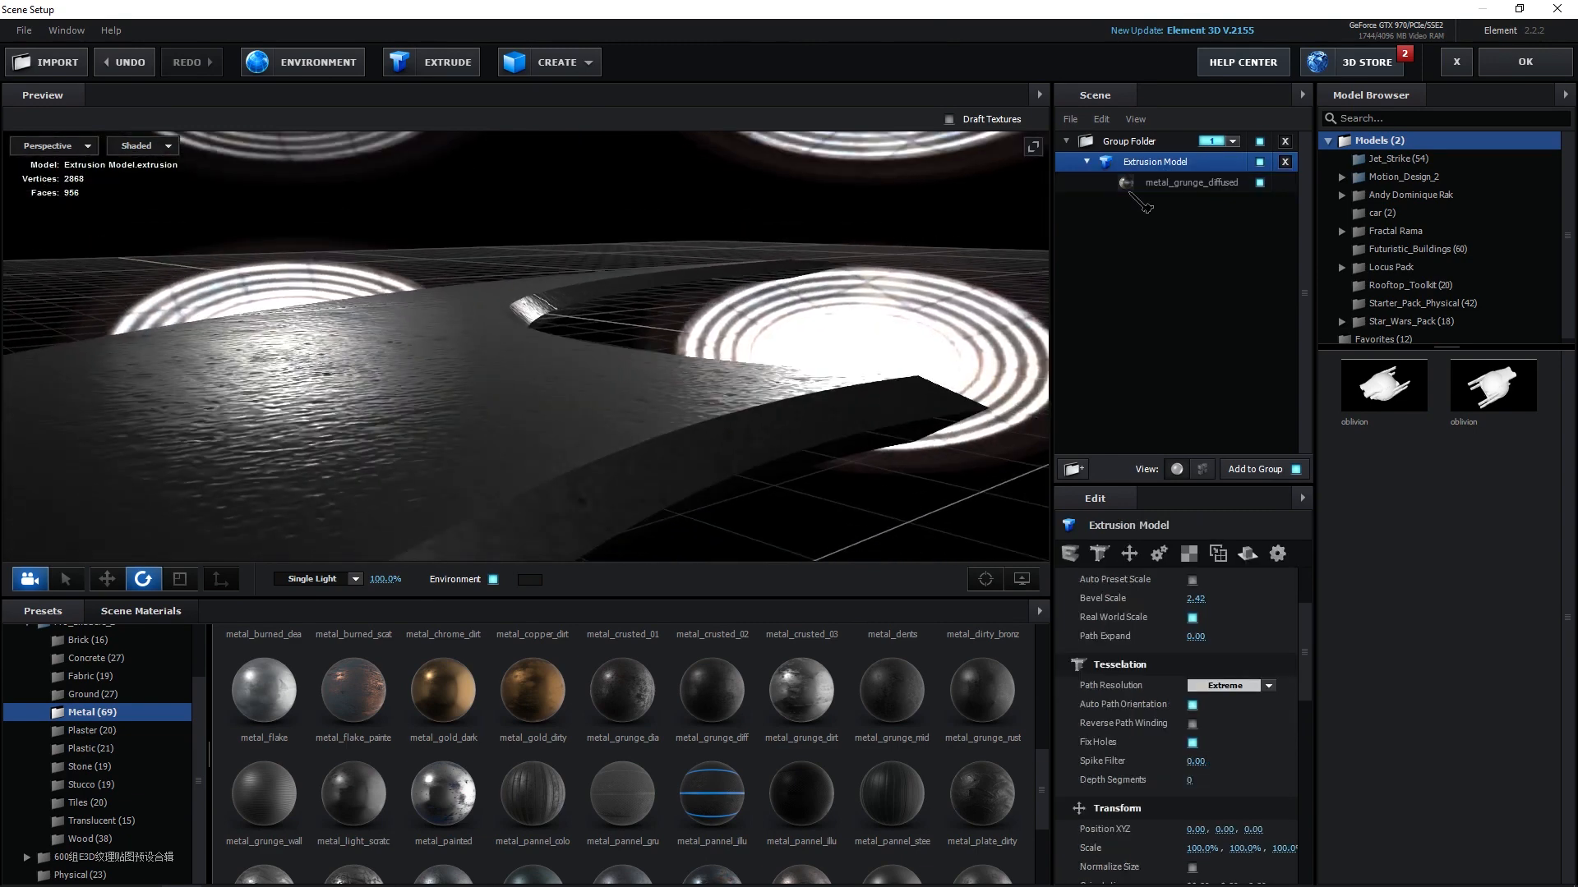
pyautogui.moveTo(428, 448); pyautogui.dragTo(198, 382)
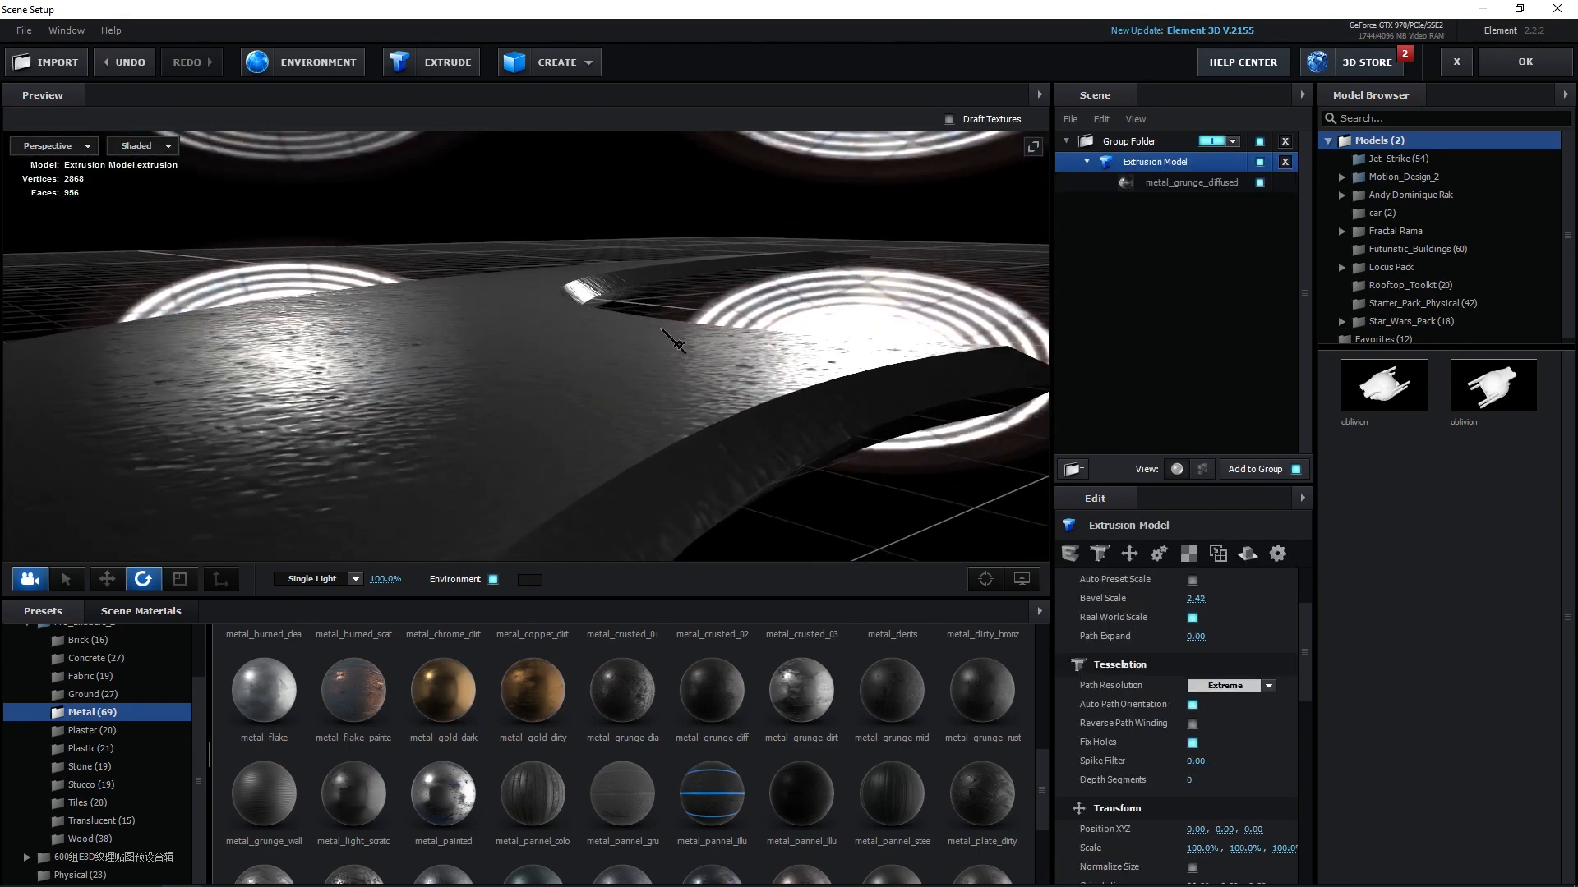
pyautogui.moveTo(468, 443)
pyautogui.mouseDown()
pyautogui.moveTo(542, 432)
pyautogui.moveTo(650, 346)
pyautogui.moveTo(644, 412)
pyautogui.moveTo(563, 549)
pyautogui.moveTo(791, 427)
pyautogui.moveTo(705, 458)
pyautogui.moveTo(552, 470)
pyautogui.moveTo(511, 348)
pyautogui.moveTo(579, 483)
pyautogui.mouseUp()
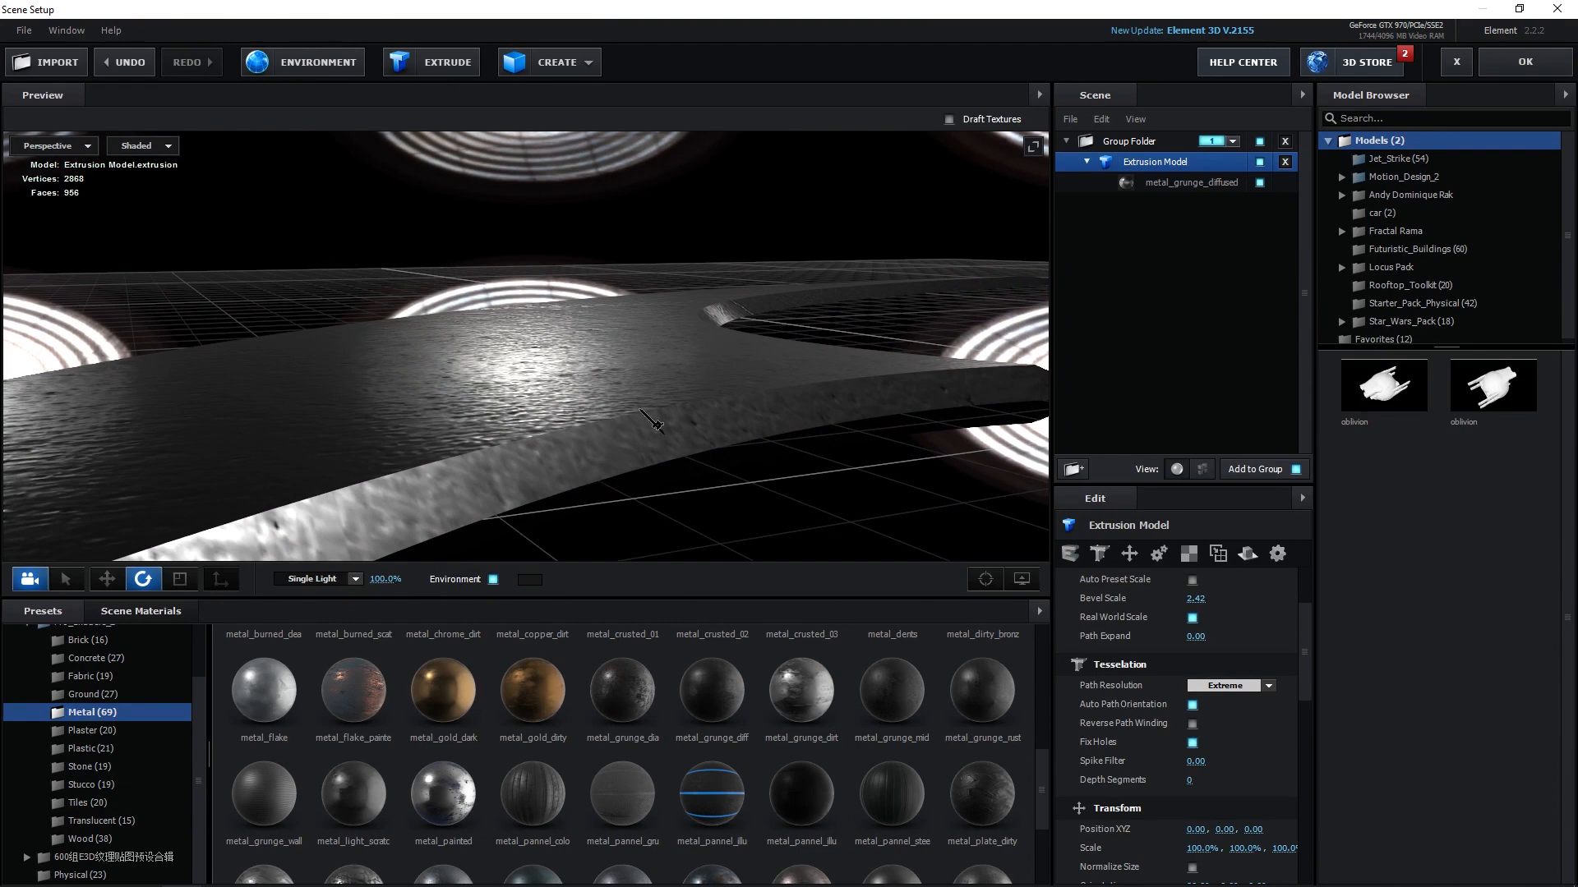
pyautogui.click(1188, 553)
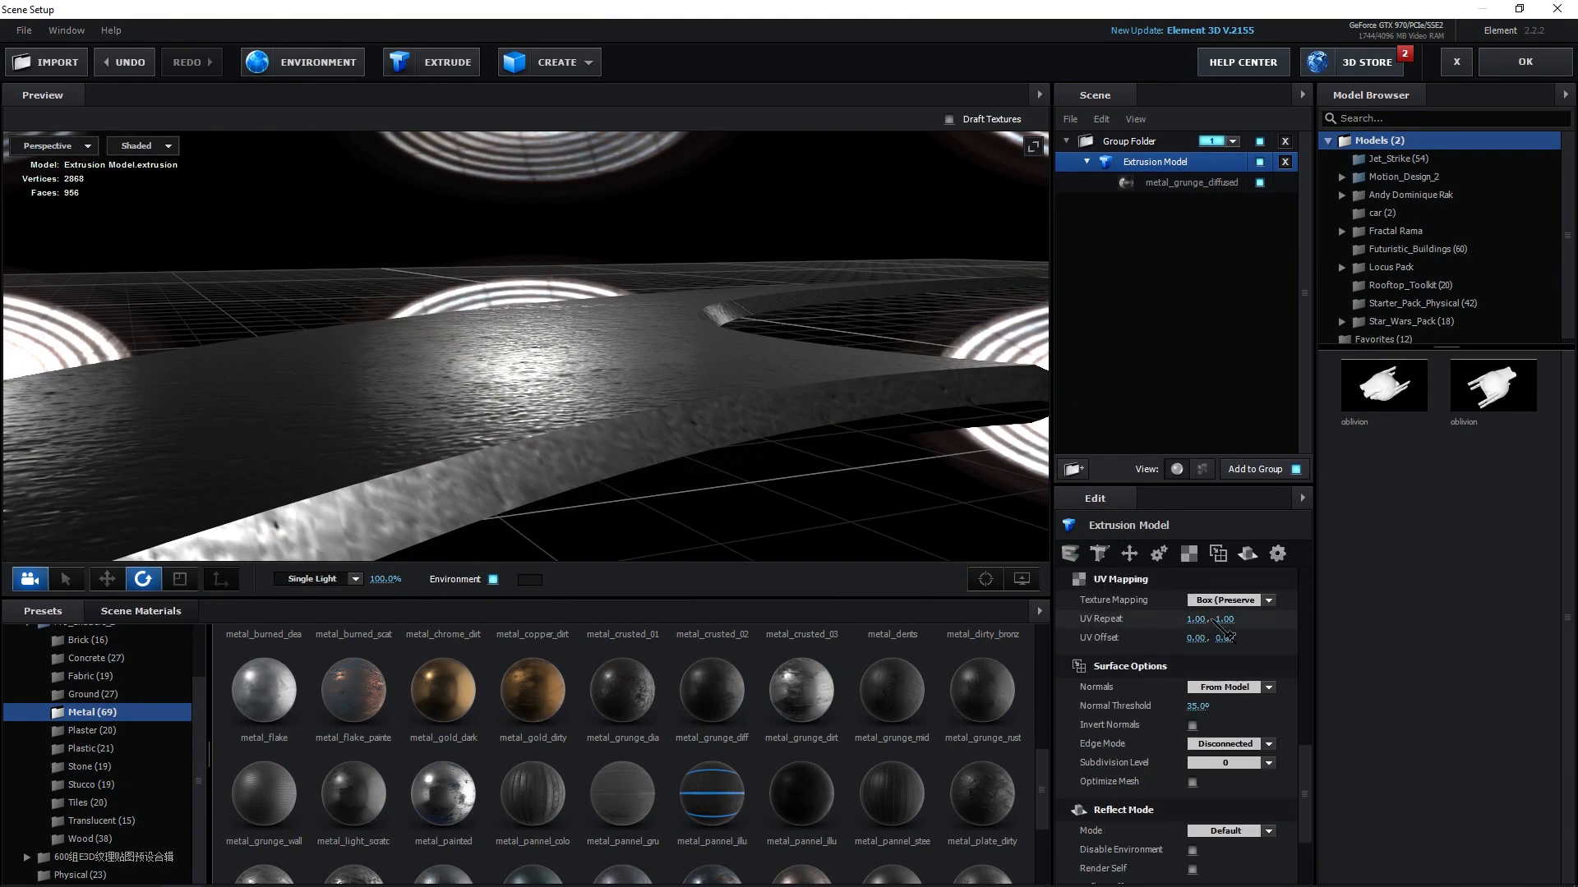
pyautogui.moveTo(1211, 631); pyautogui.dragTo(1508, 638)
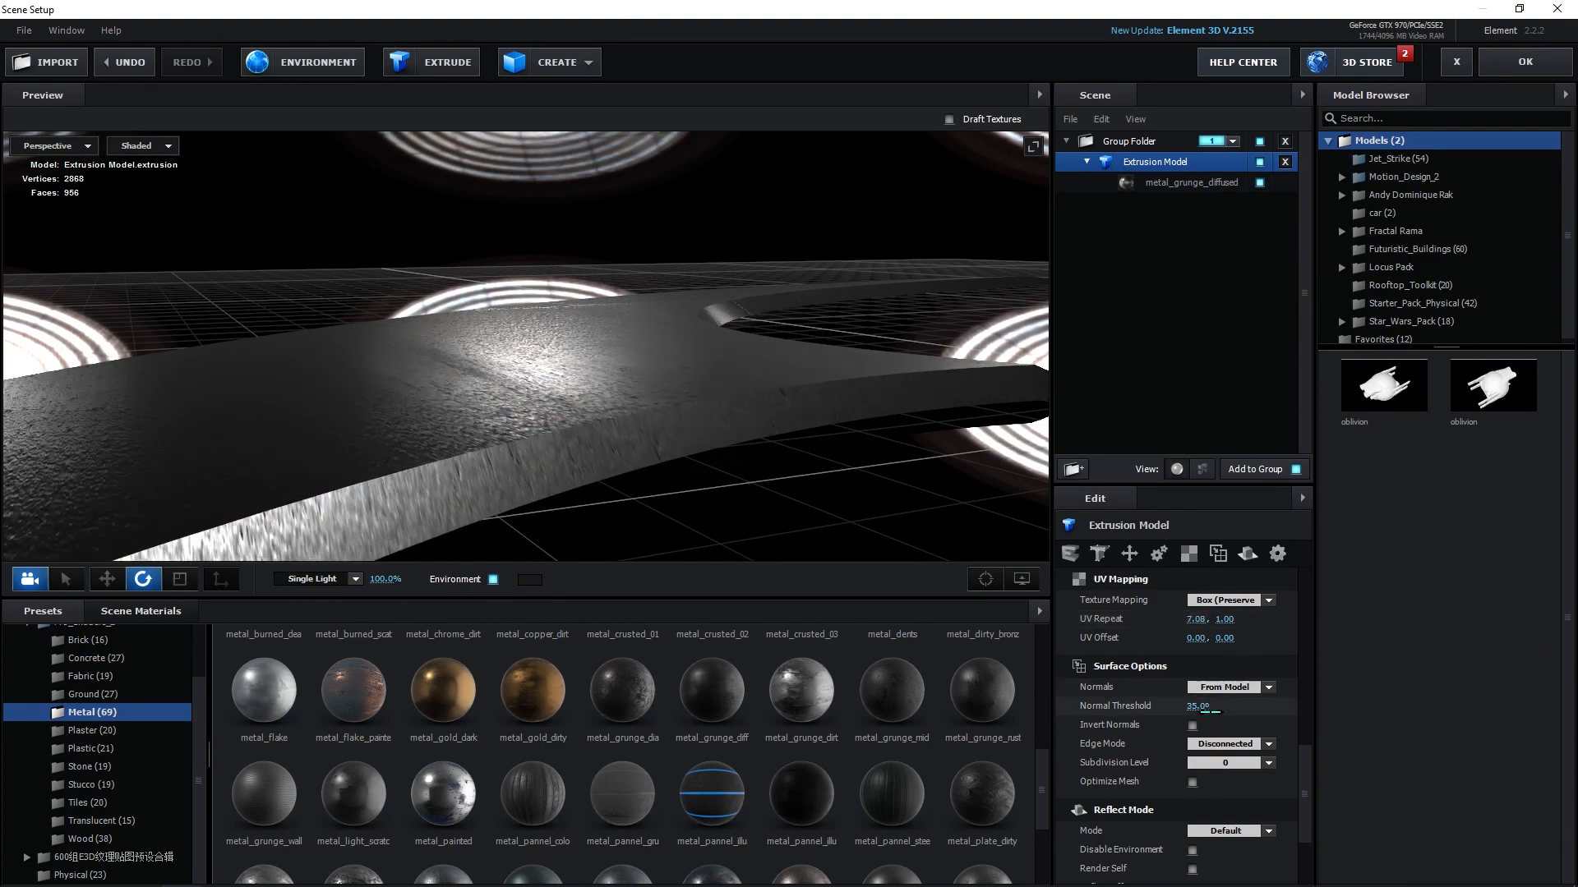
pyautogui.moveTo(1213, 631); pyautogui.dragTo(1484, 670)
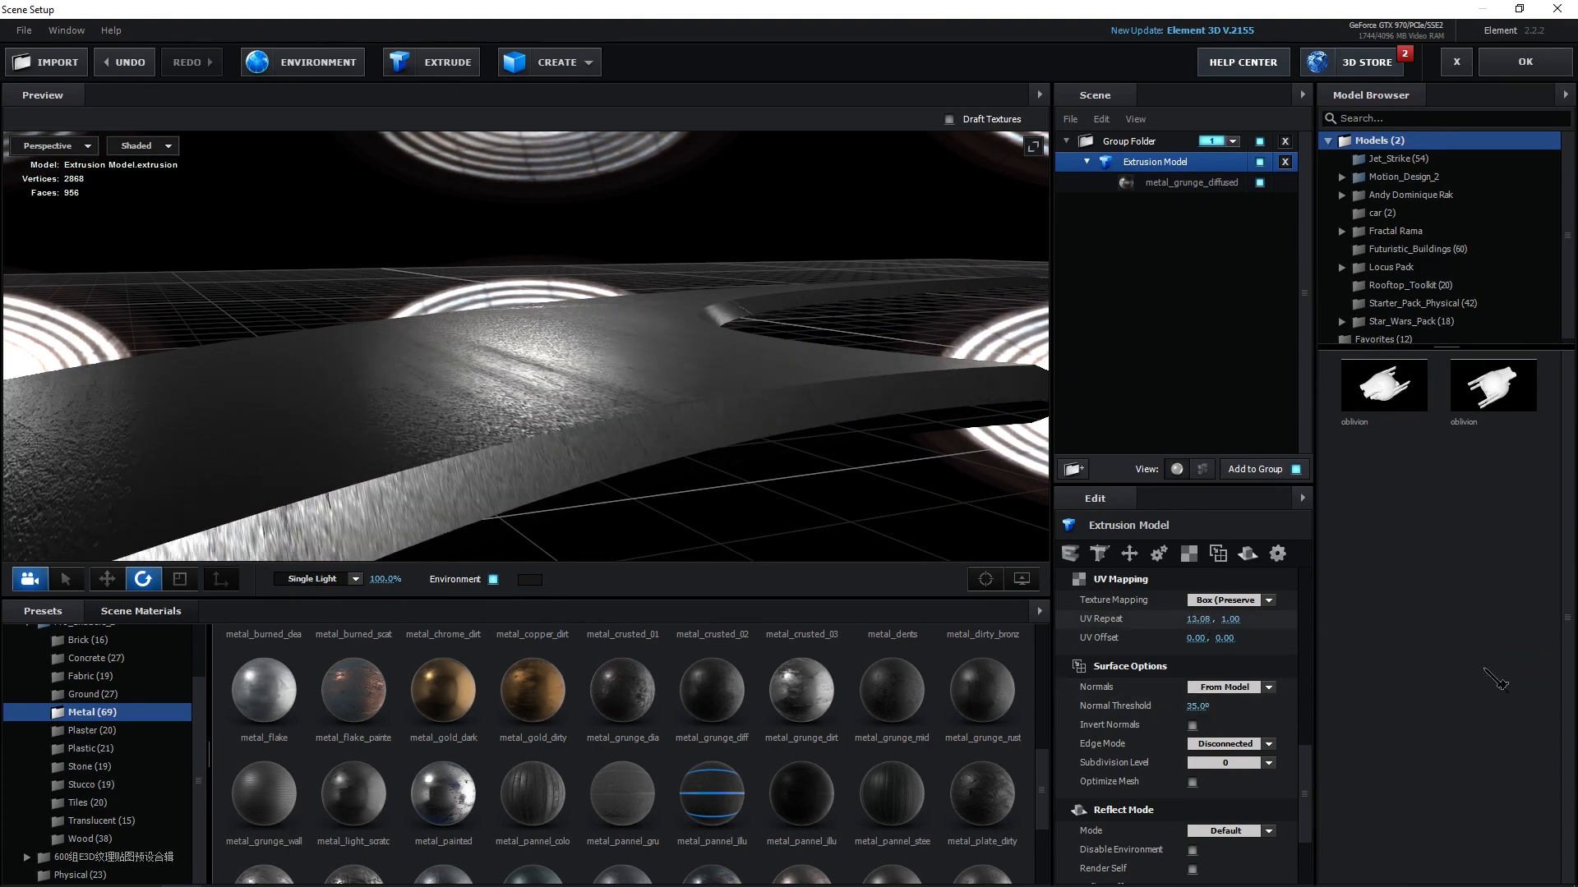
pyautogui.moveTo(1232, 632); pyautogui.dragTo(1480, 637)
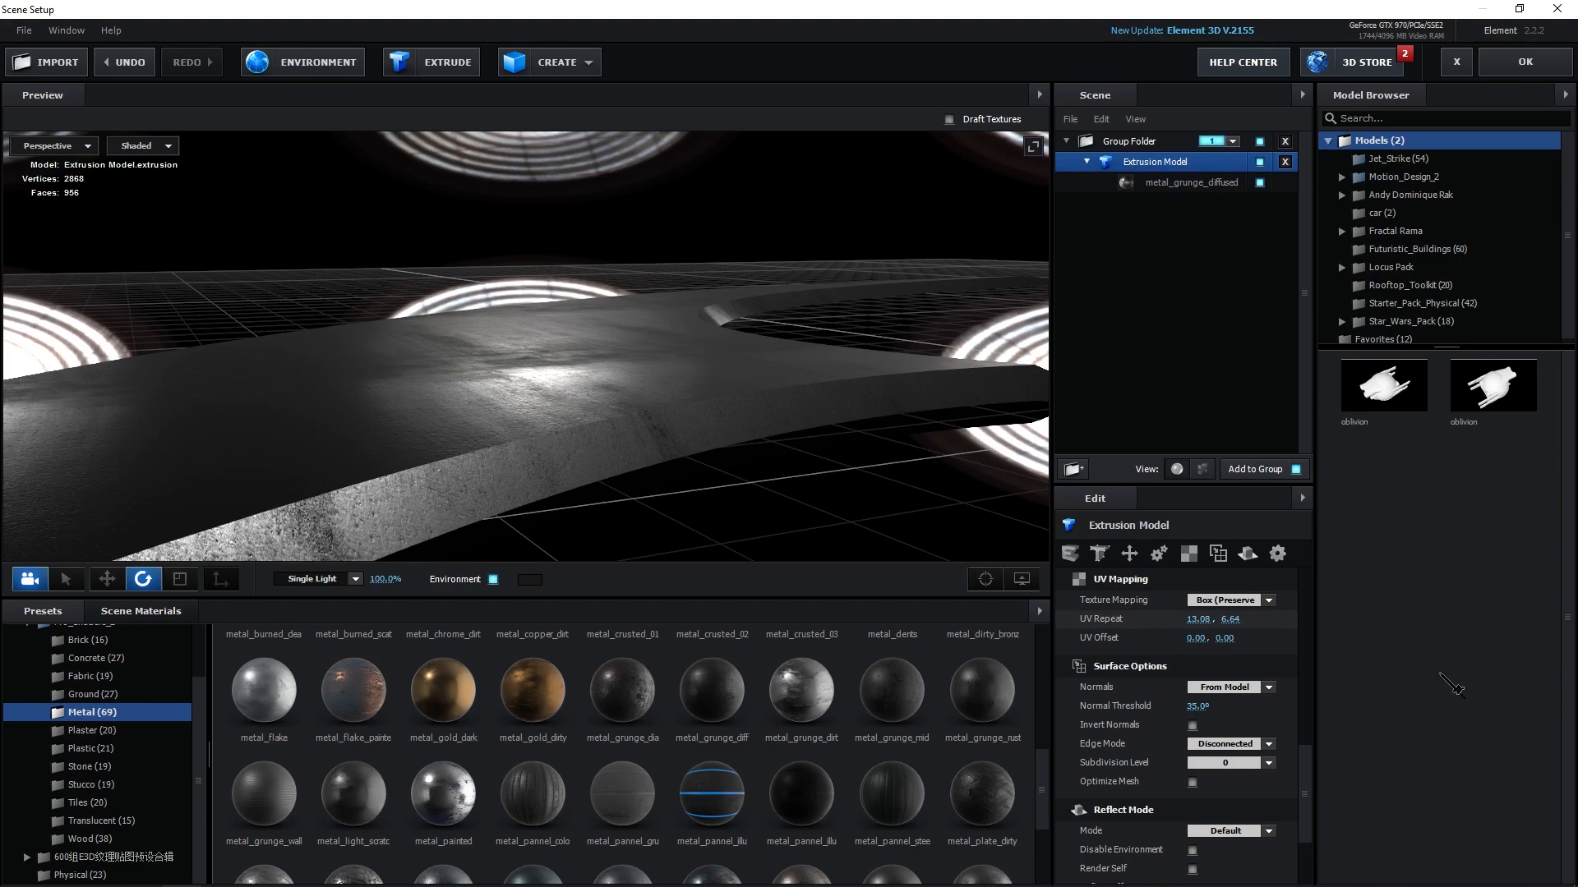
pyautogui.moveTo(1232, 623); pyautogui.dragTo(1356, 639)
# Switch to the Top view and move the dart's pivot point away from the blade toward the lower right.
pyautogui.moveTo(658, 317); pyautogui.dragTo(657, 525)
pyautogui.click(31, 150)
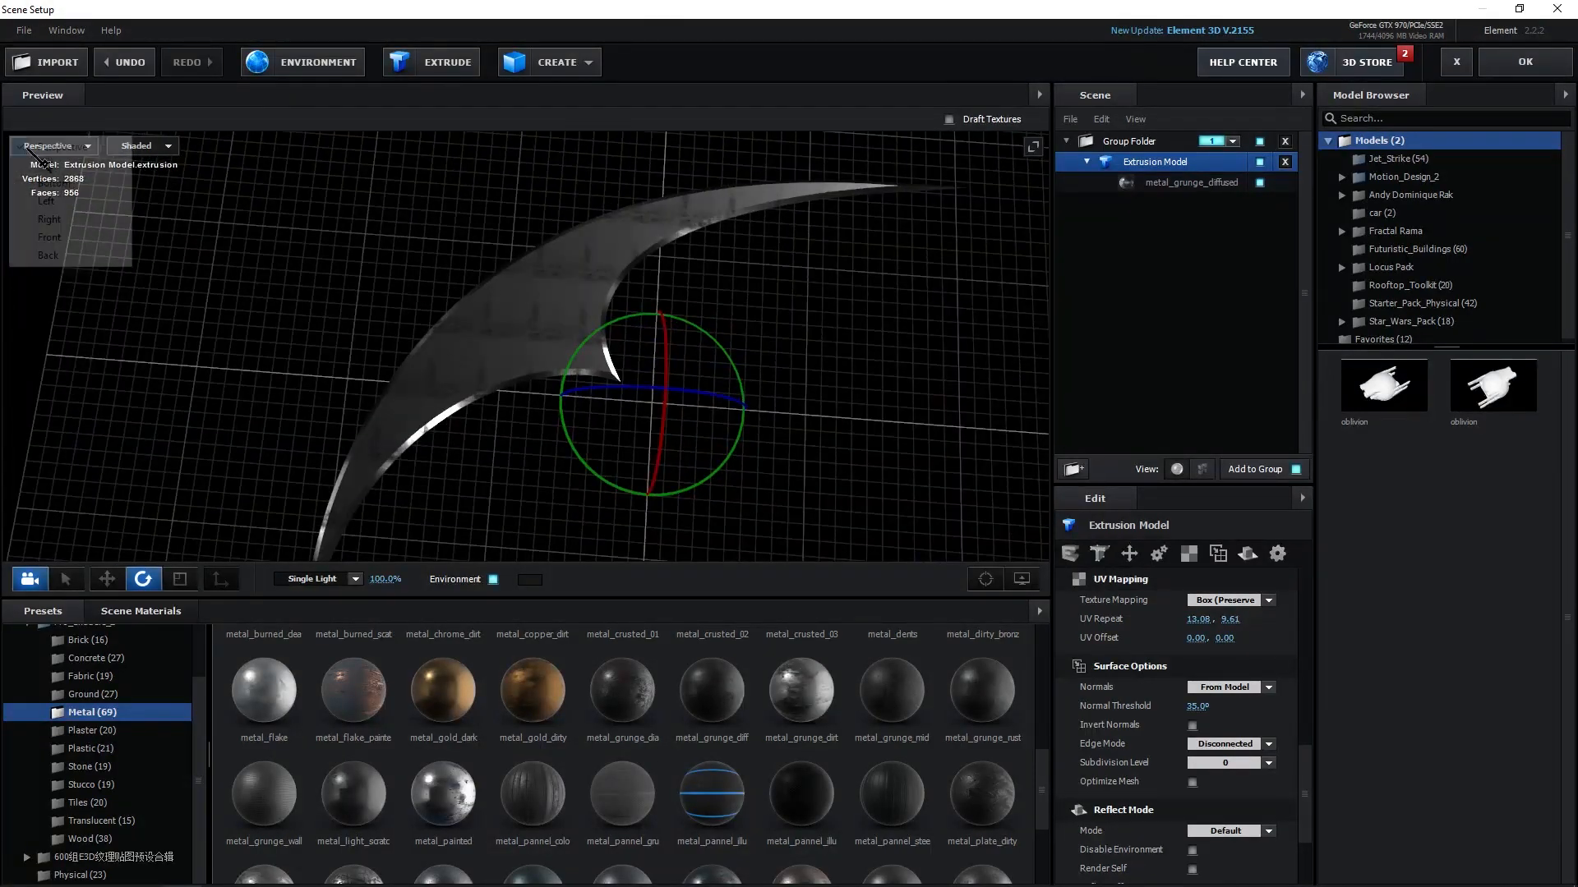
pyautogui.click(48, 182)
pyautogui.scroll(-2, 657, 354)
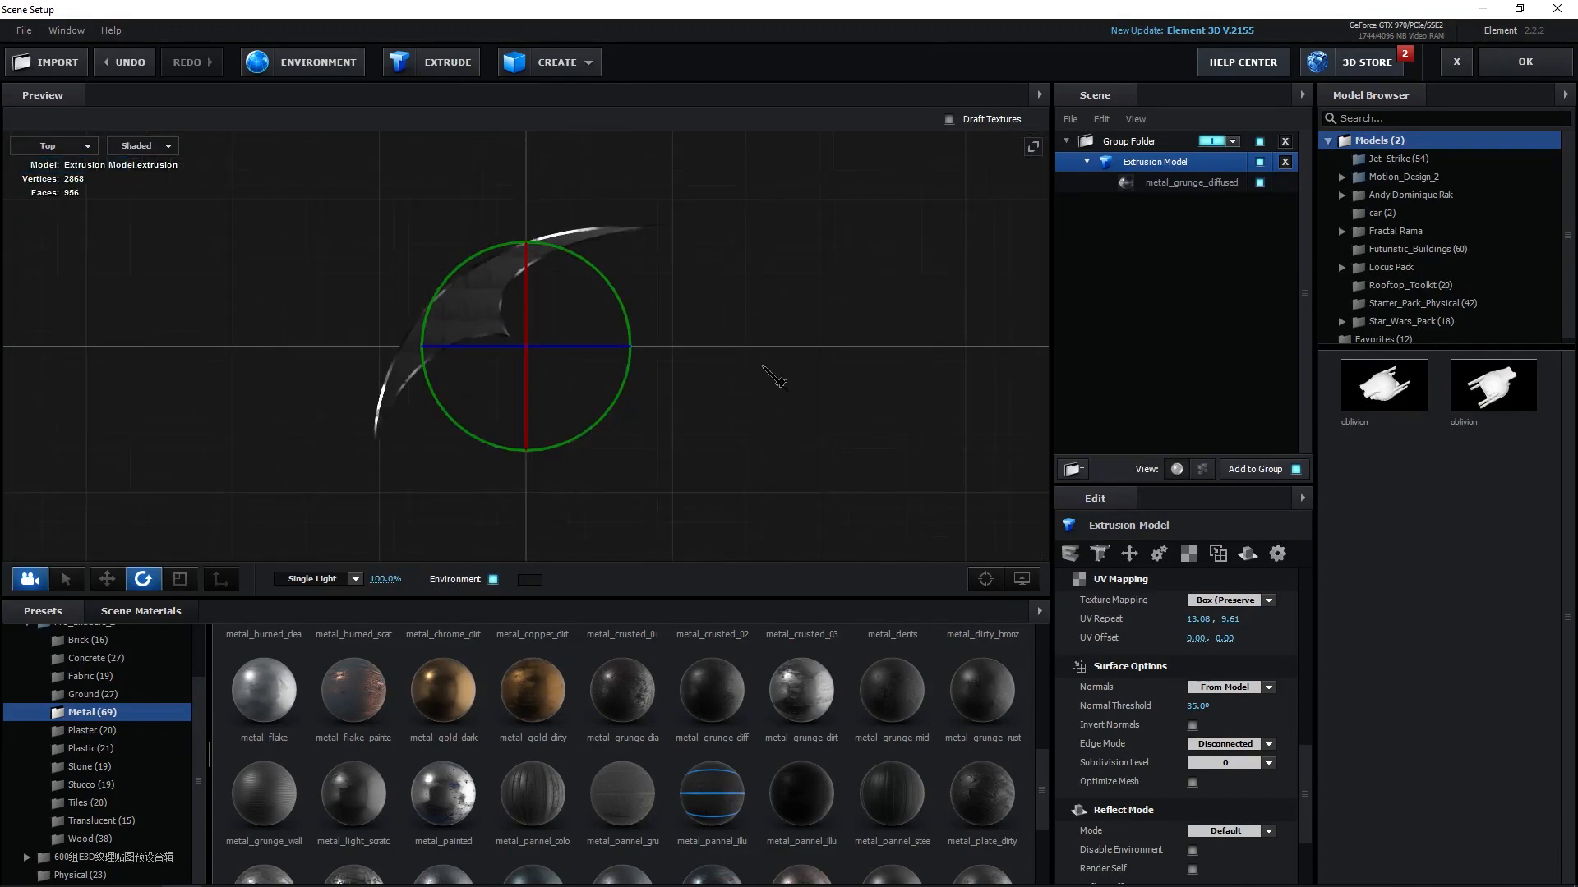
pyautogui.scroll(-5, 760, 374)
pyautogui.press('g')
pyautogui.scroll(4, 592, 354)
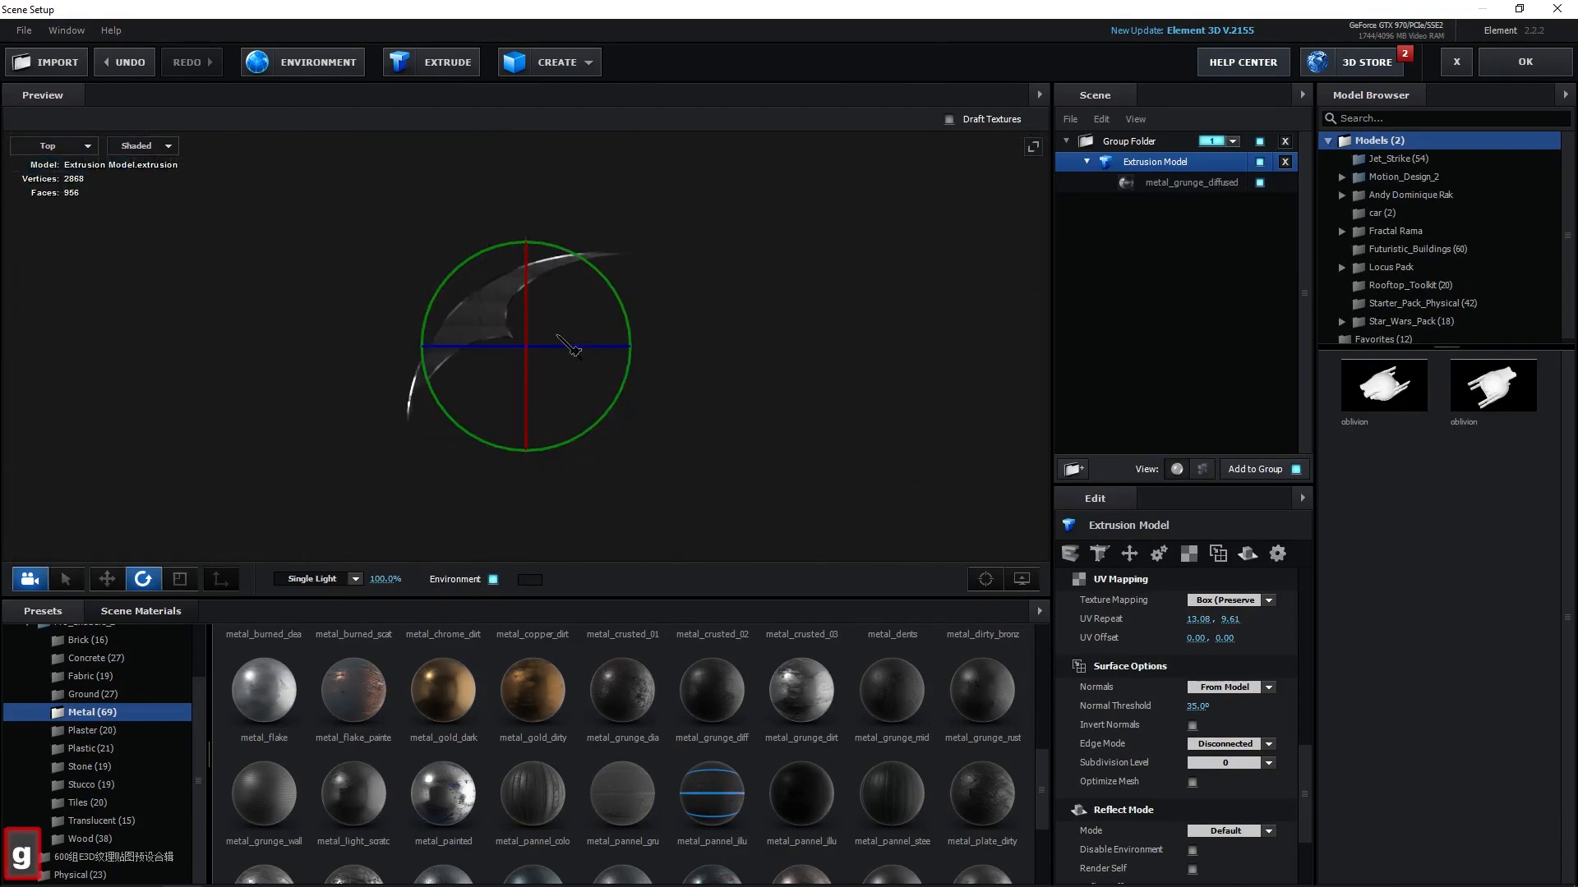
pyautogui.scroll(3, 569, 346)
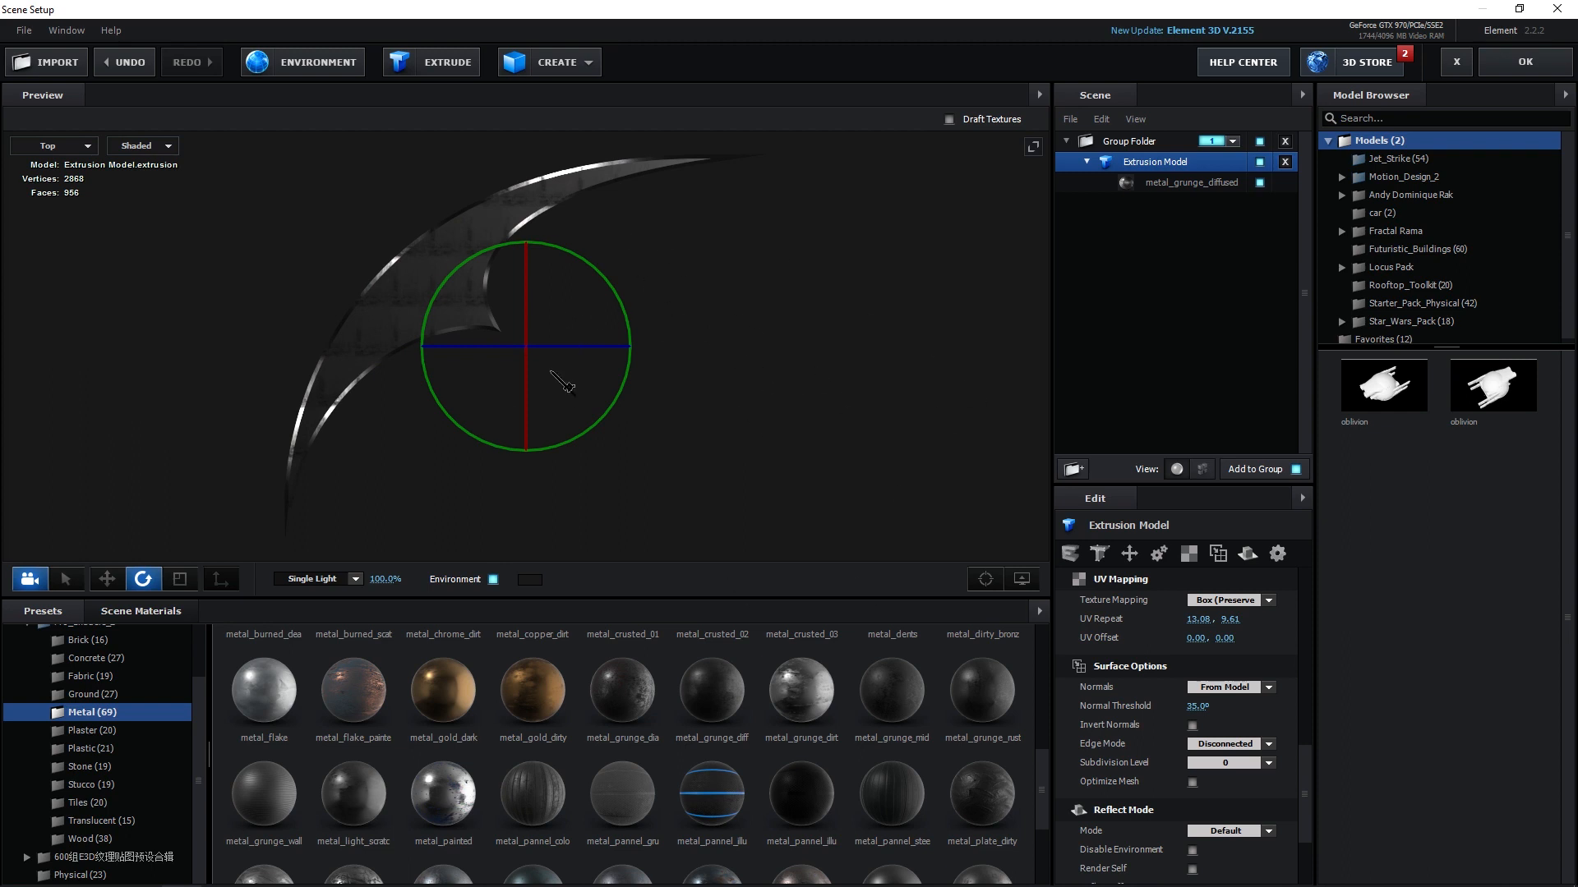
pyautogui.press('w')
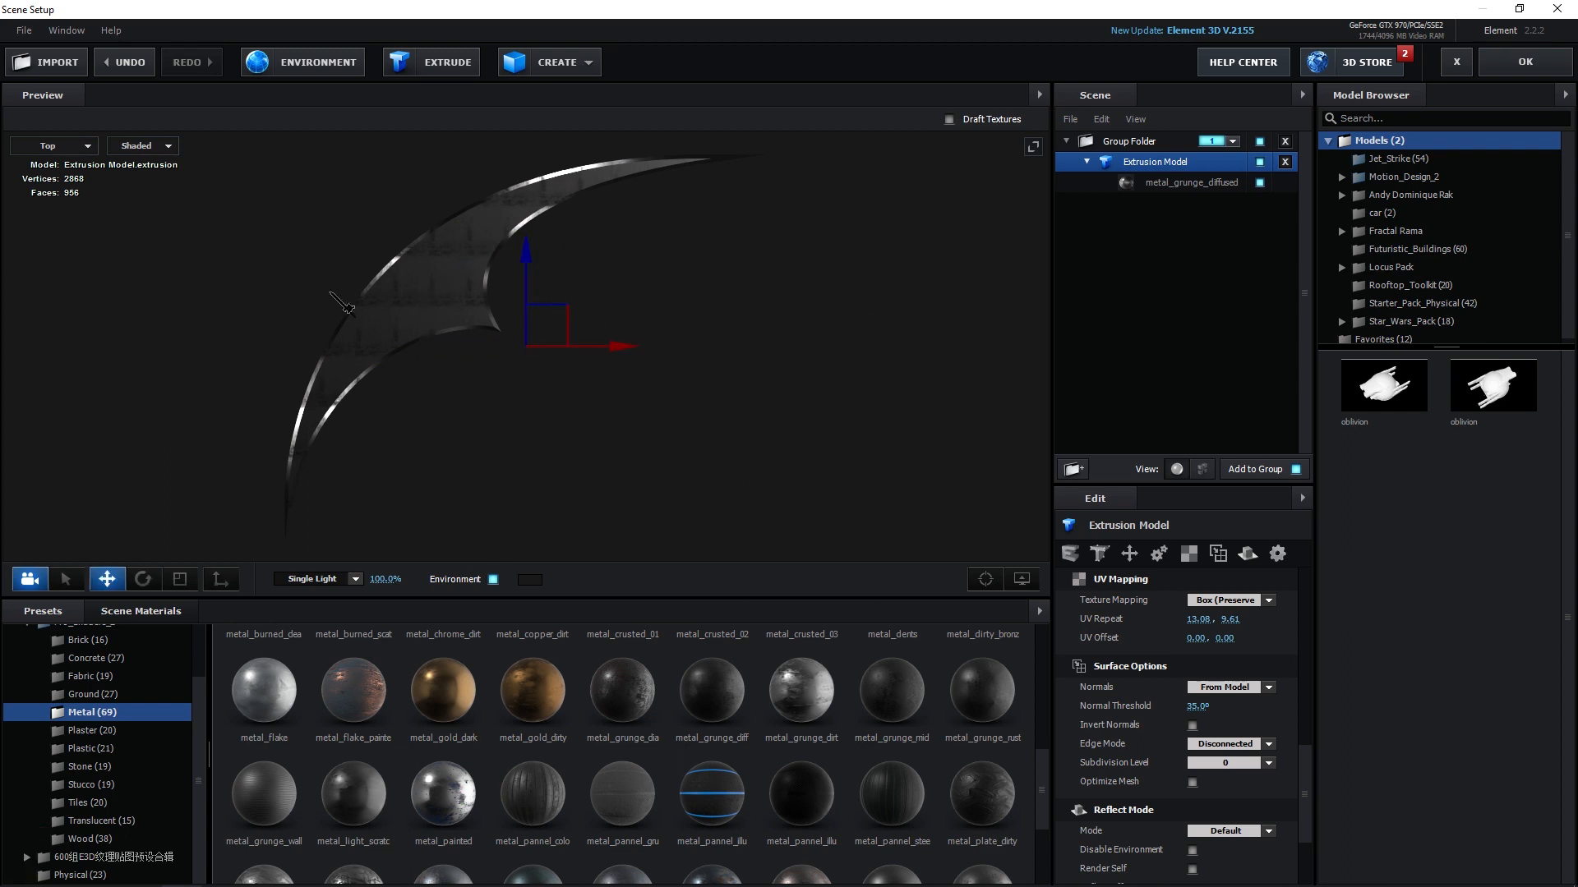
pyautogui.click(231, 585)
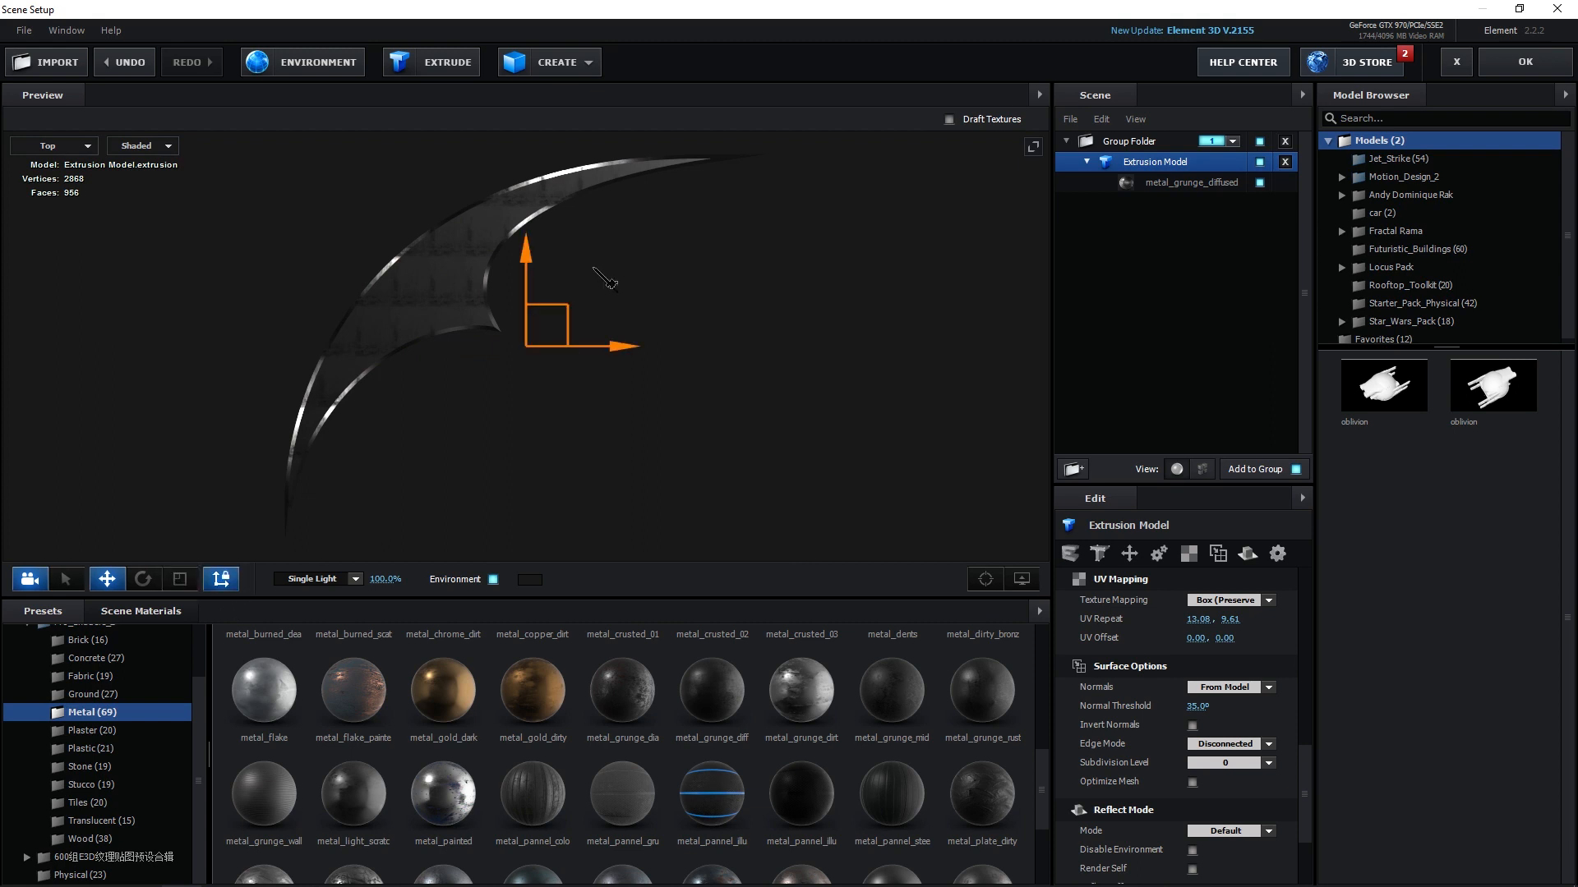
pyautogui.moveTo(566, 324); pyautogui.dragTo(701, 403)
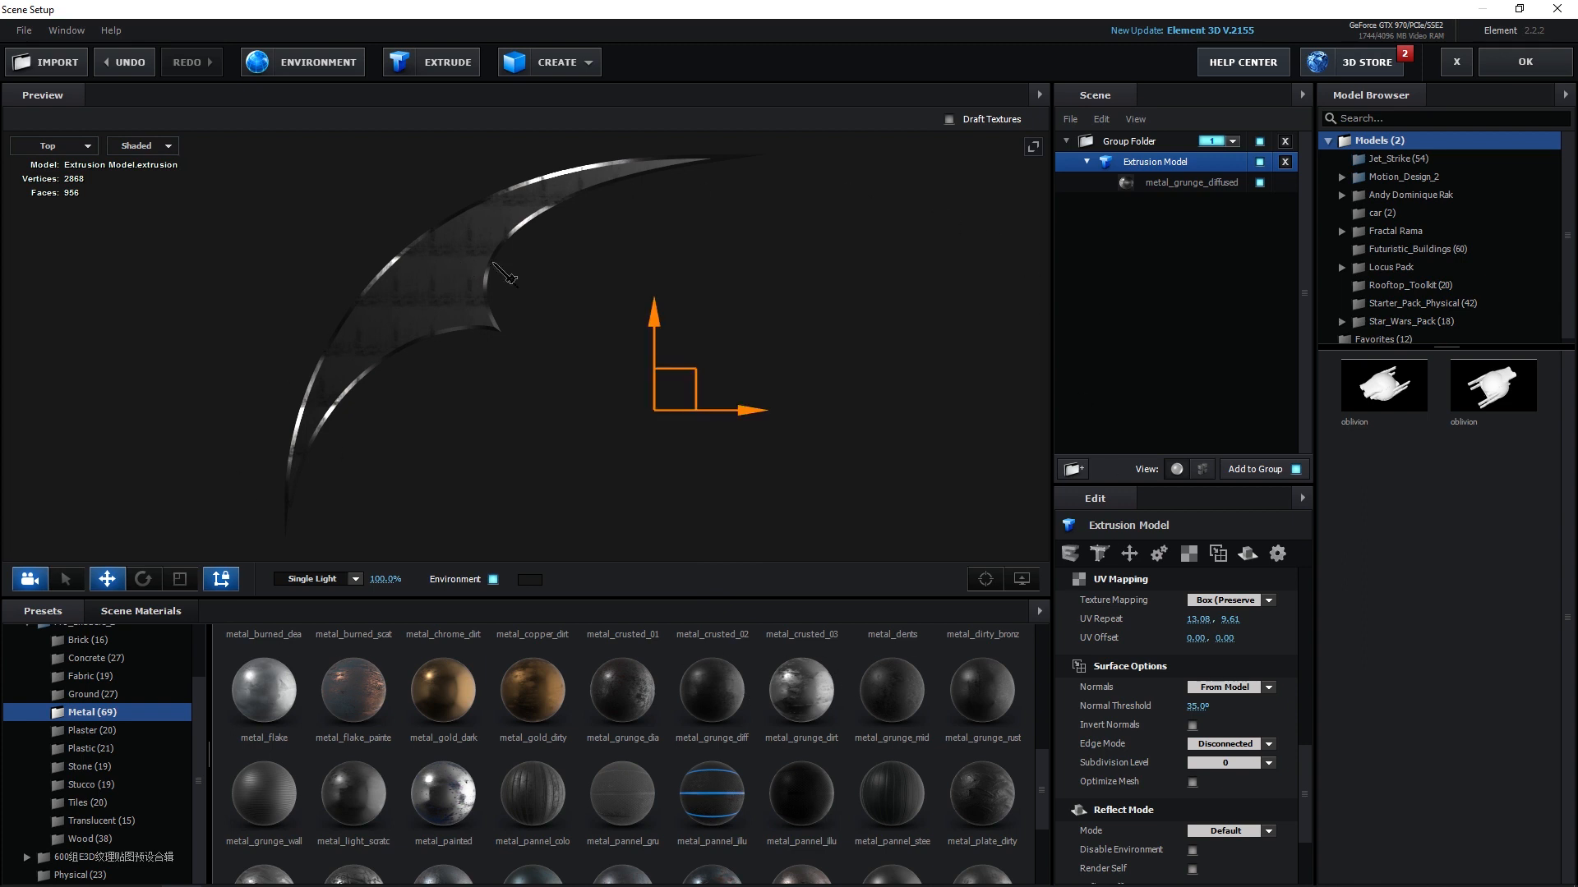
pyautogui.moveTo(664, 425); pyautogui.dragTo(654, 448)
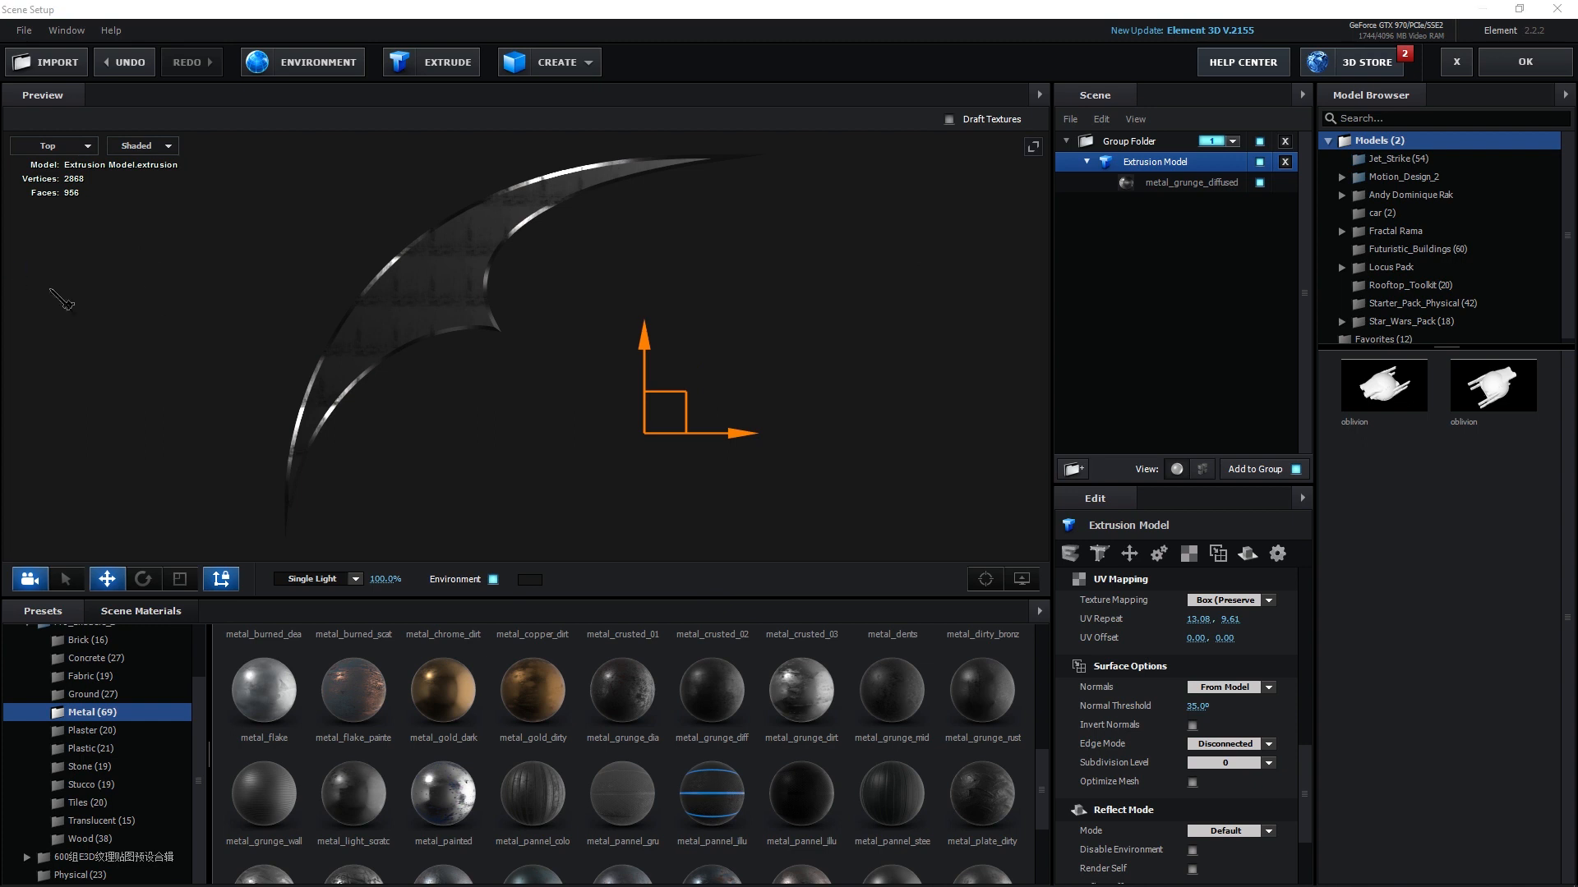
# Move the dart model so its pivot sits at the scene's origin.
pyautogui.press('g')
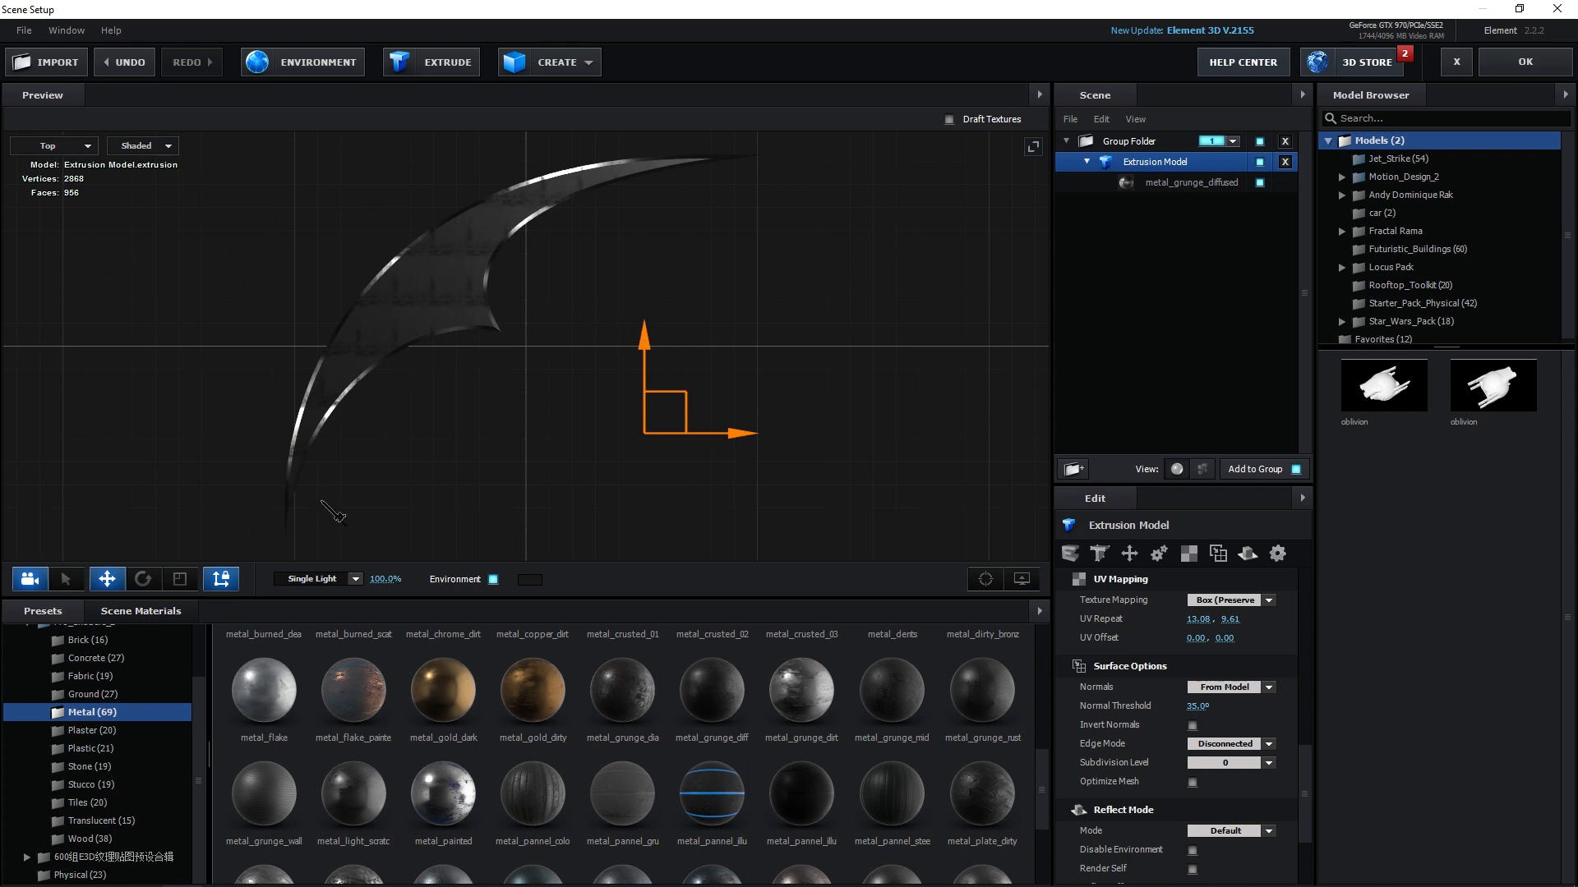
pyautogui.press('w')
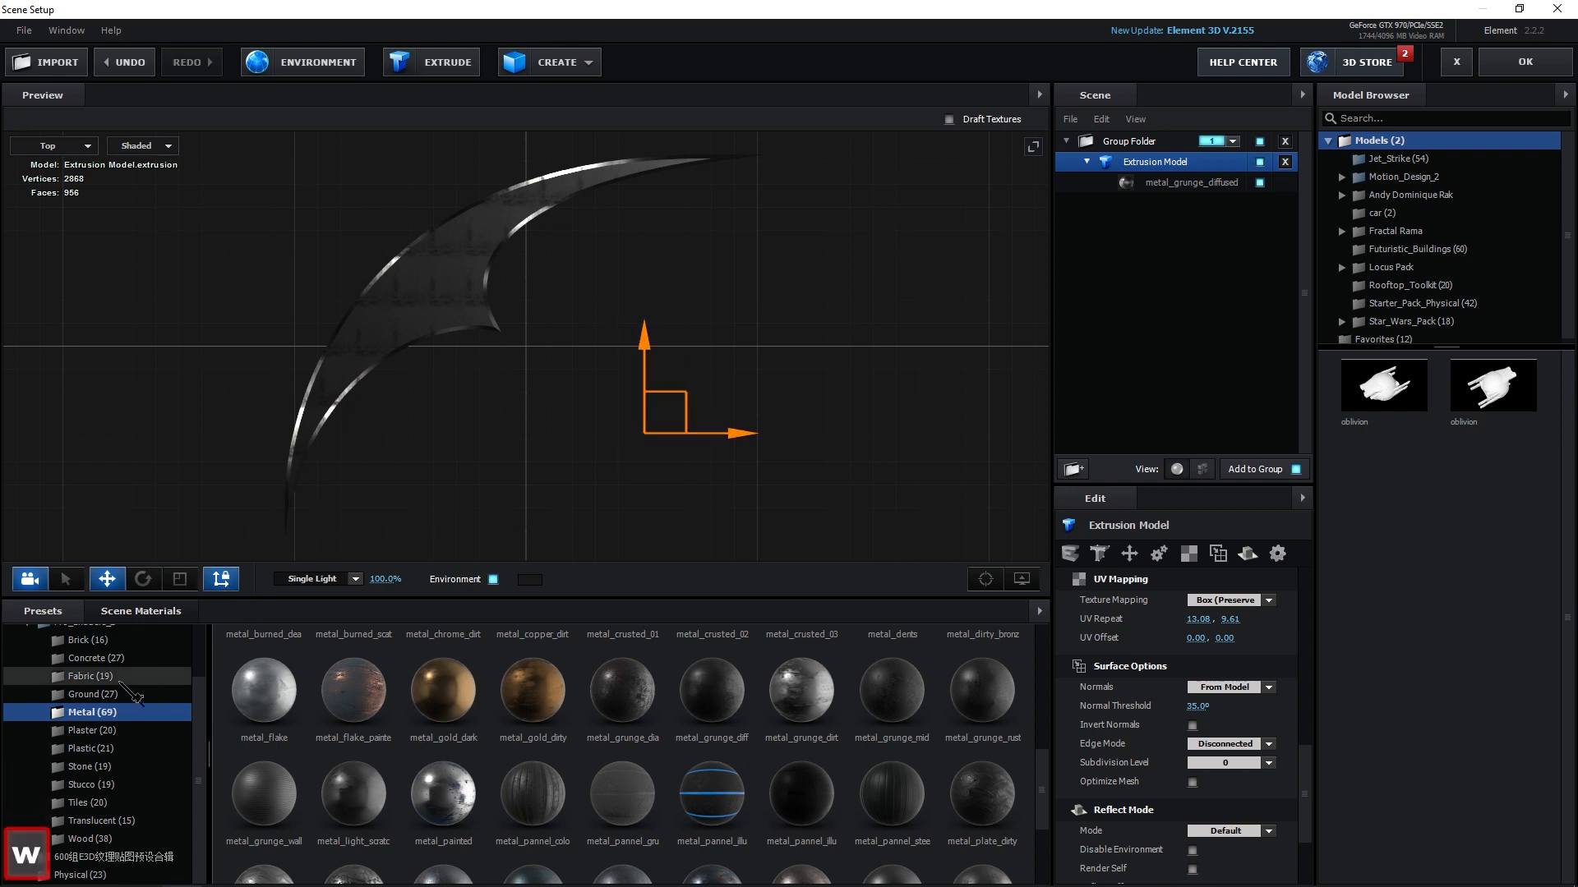
pyautogui.click(235, 589)
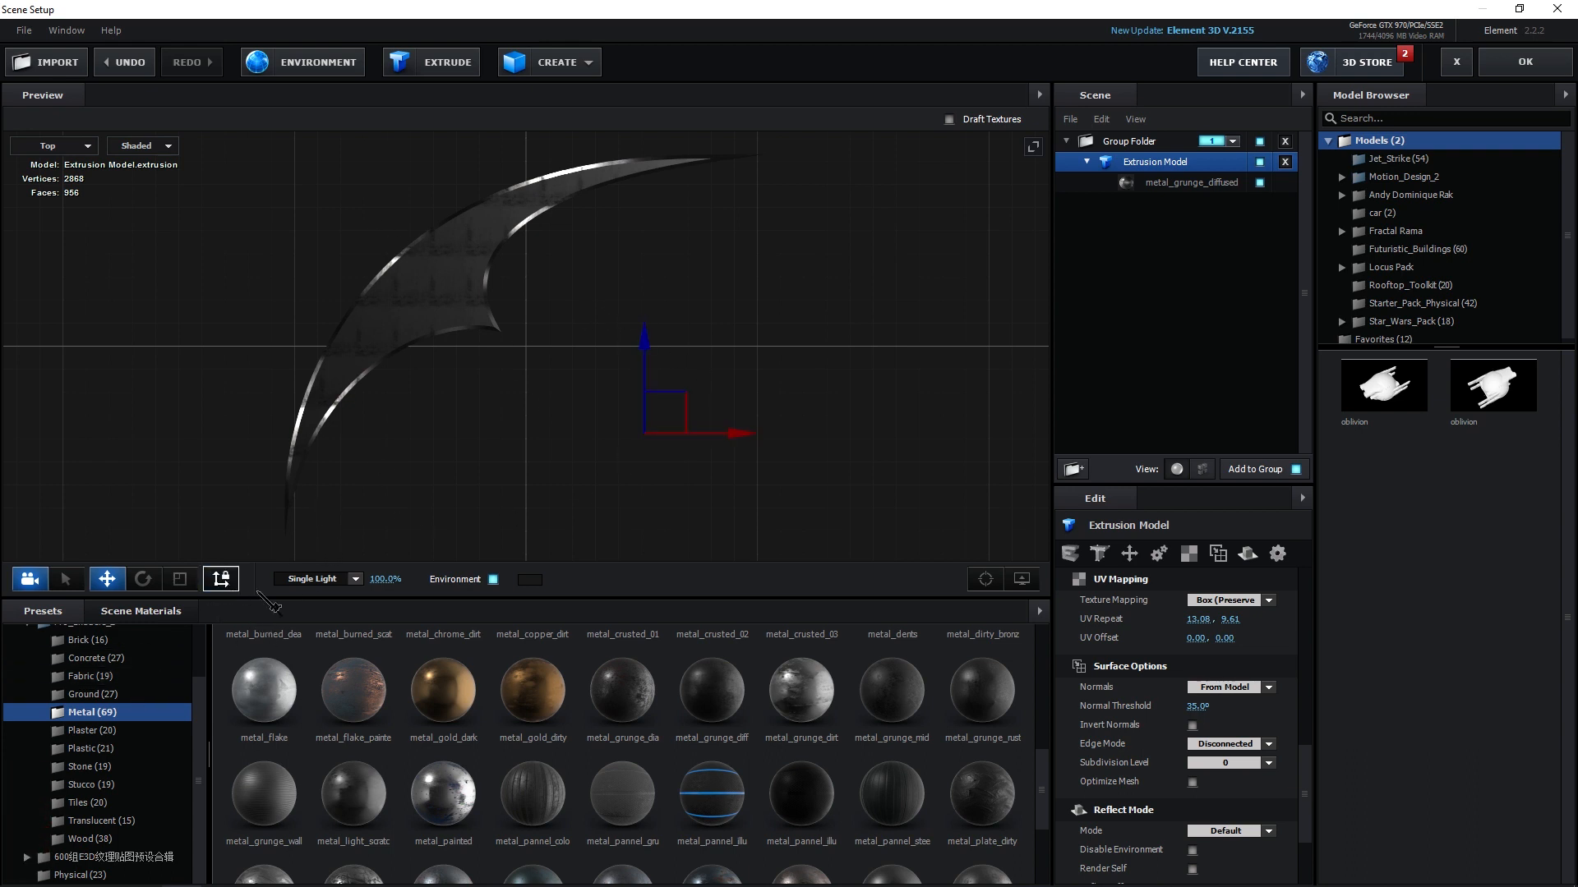
pyautogui.moveTo(697, 441); pyautogui.dragTo(573, 343)
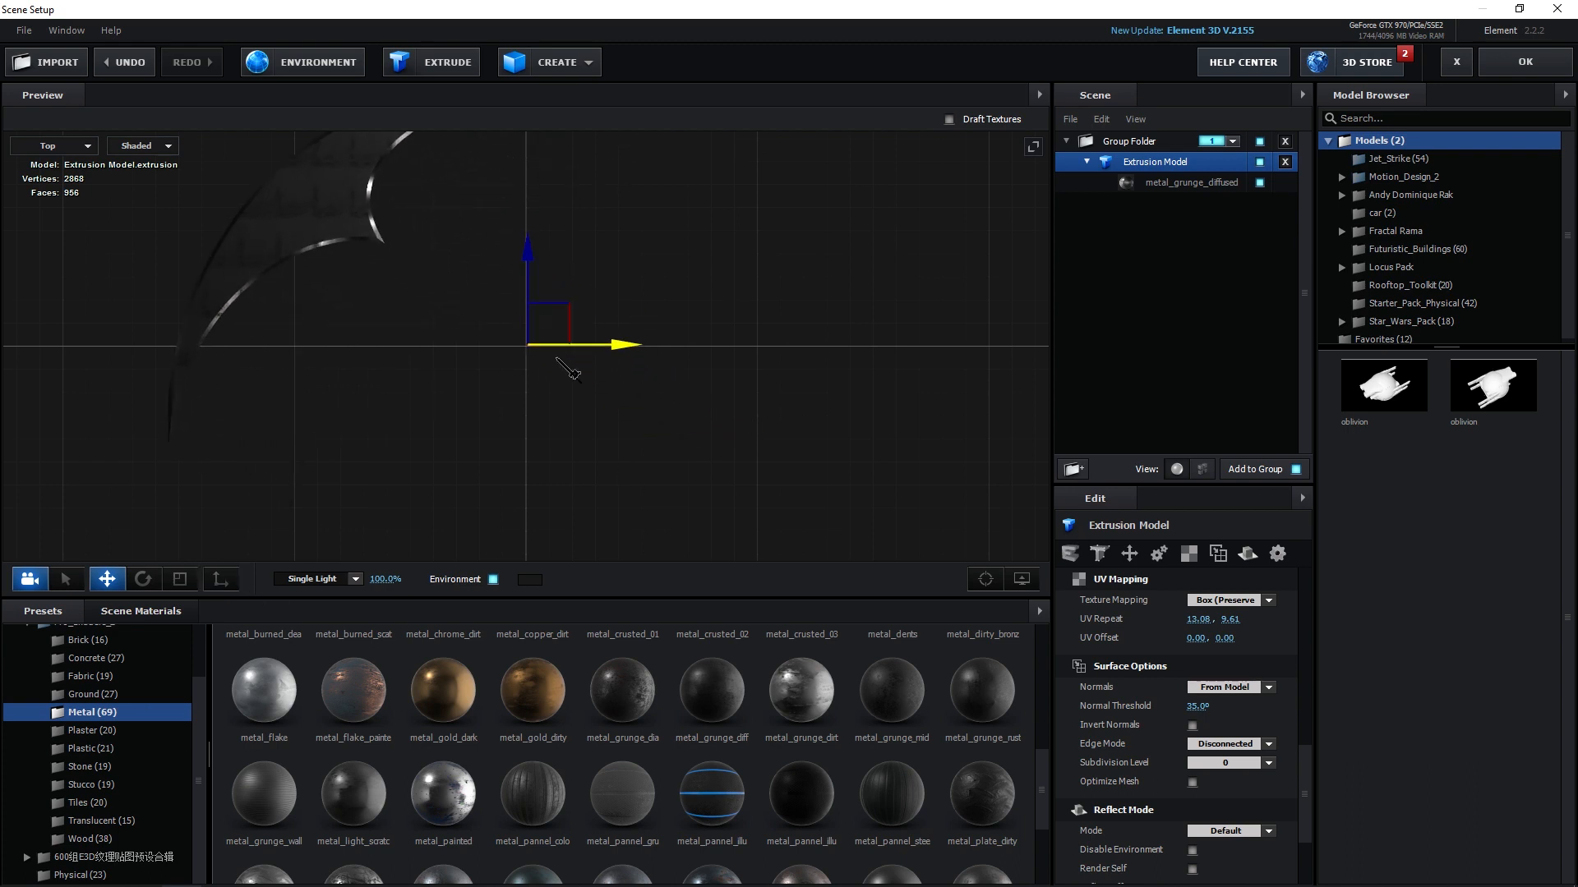
# Return the preview to Perspective view and apply the Scene Setup changes.
pyautogui.click(59, 148)
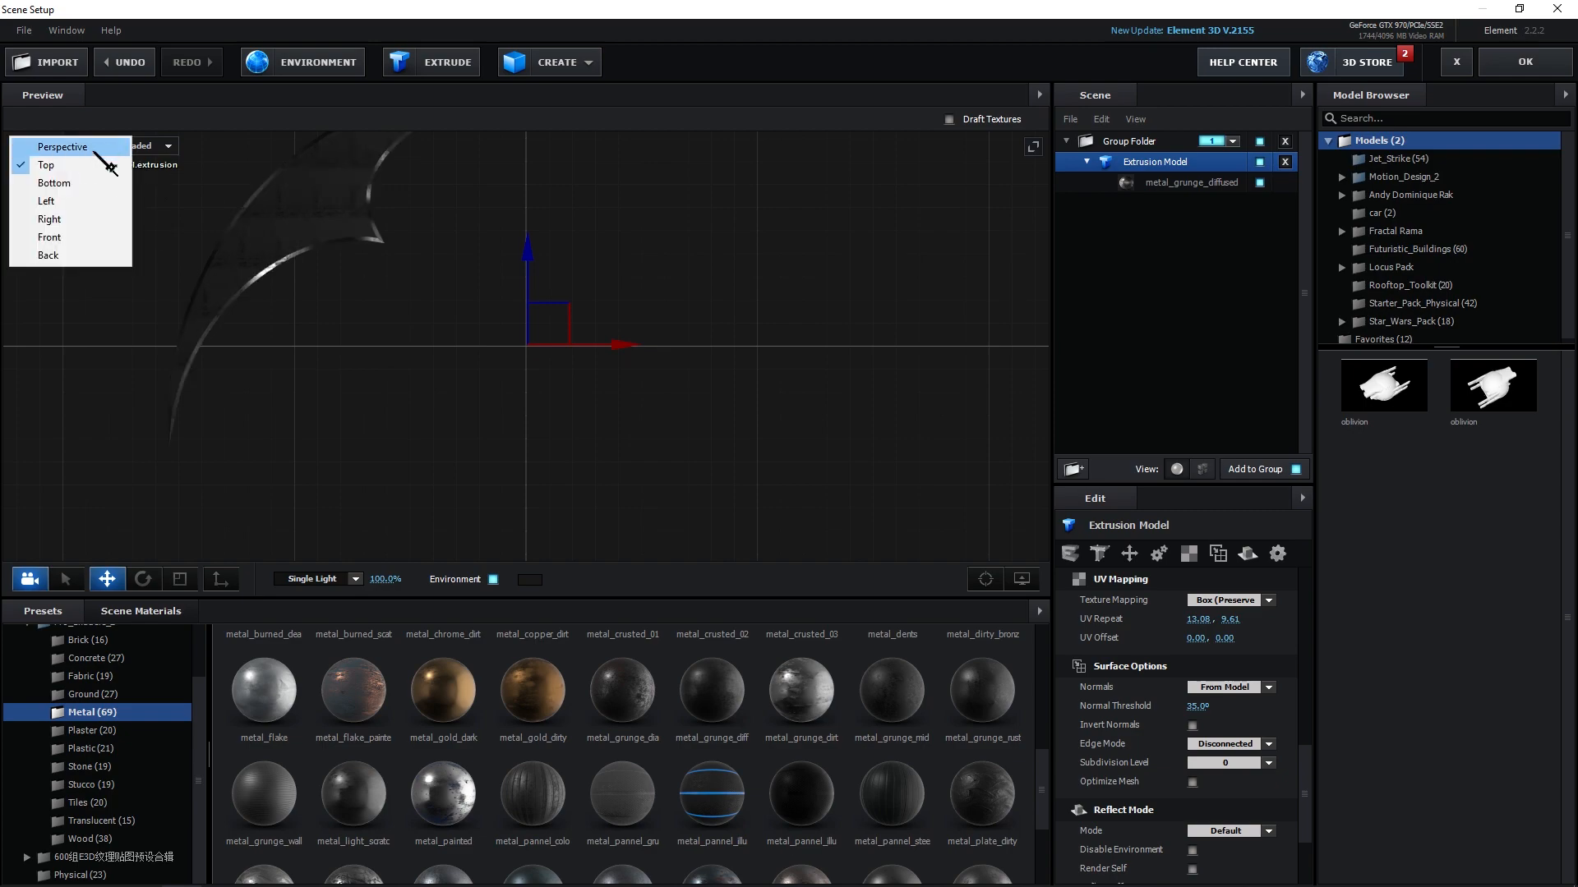
pyautogui.click(82, 148)
pyautogui.moveTo(754, 308); pyautogui.dragTo(701, 342)
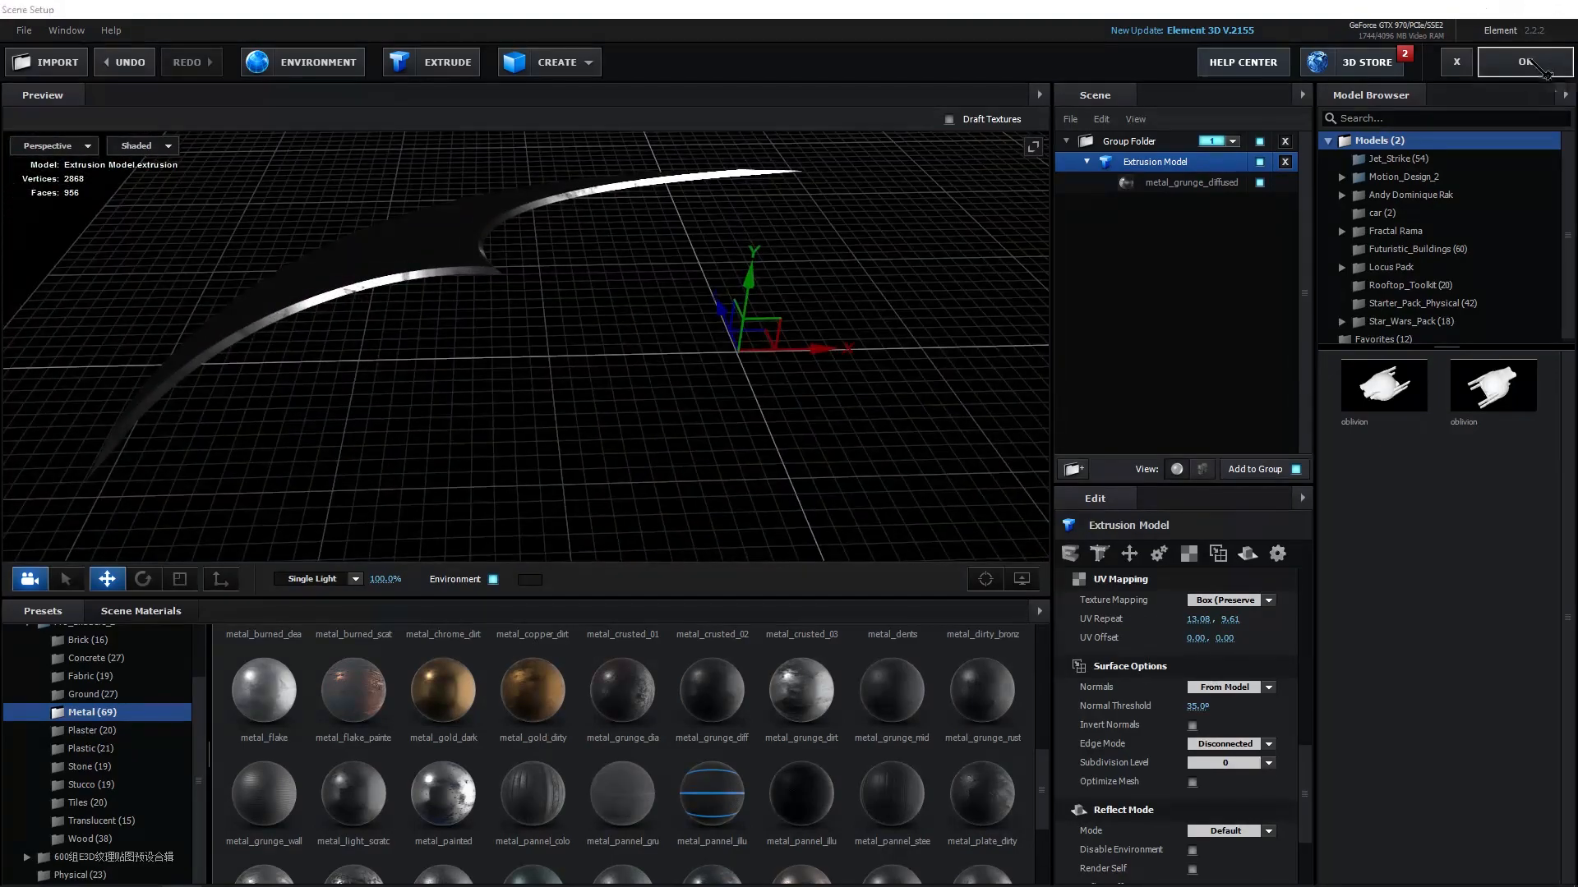
pyautogui.click(1541, 67)
# Turn off the Title/Action Safe guides in the composition viewer.
pyautogui.click(371, 599)
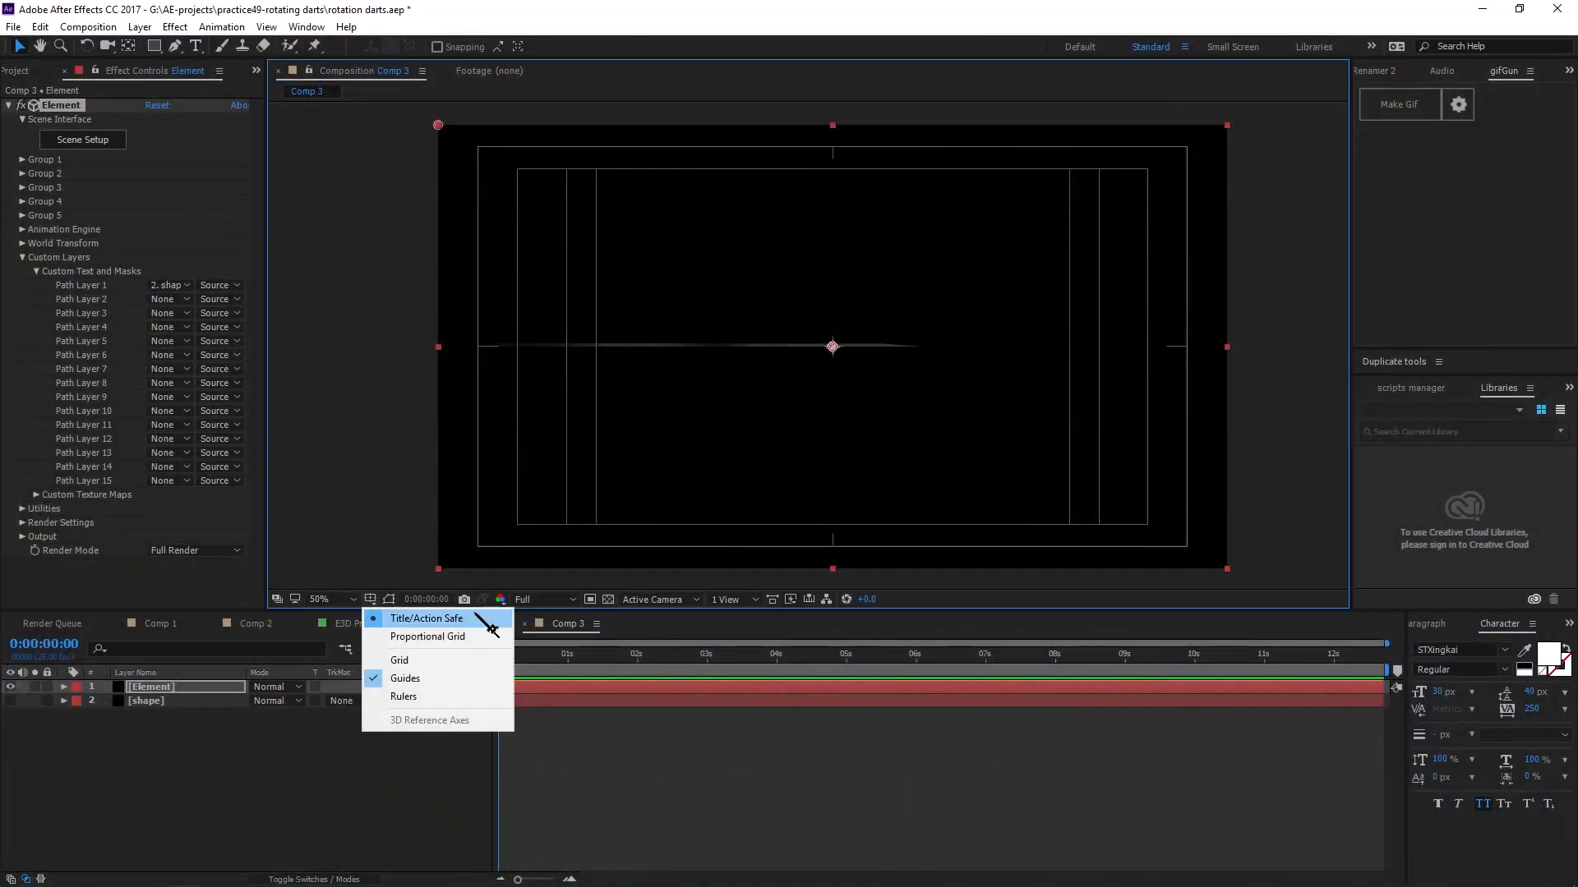
pyautogui.click(426, 624)
pyautogui.hotkey('ctrl', 'shift', 'a')
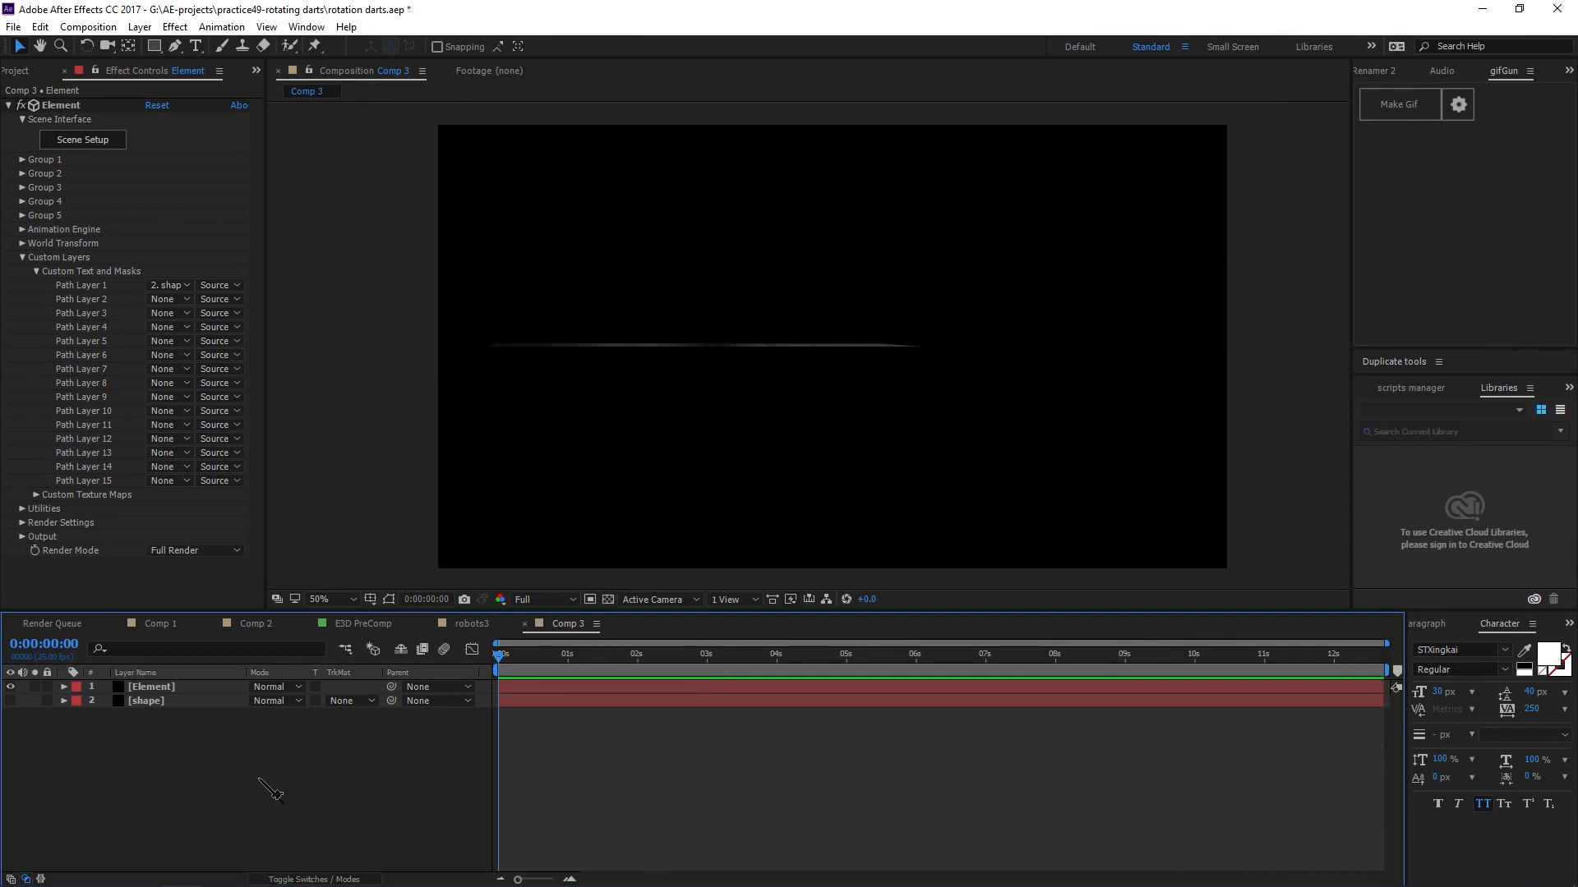
# Create a Two-Node Camera with the 24mm preset and orbit it to view the dart at an angle.
pyautogui.hotkey('ctrl', 'alt', 'shift', 'c')
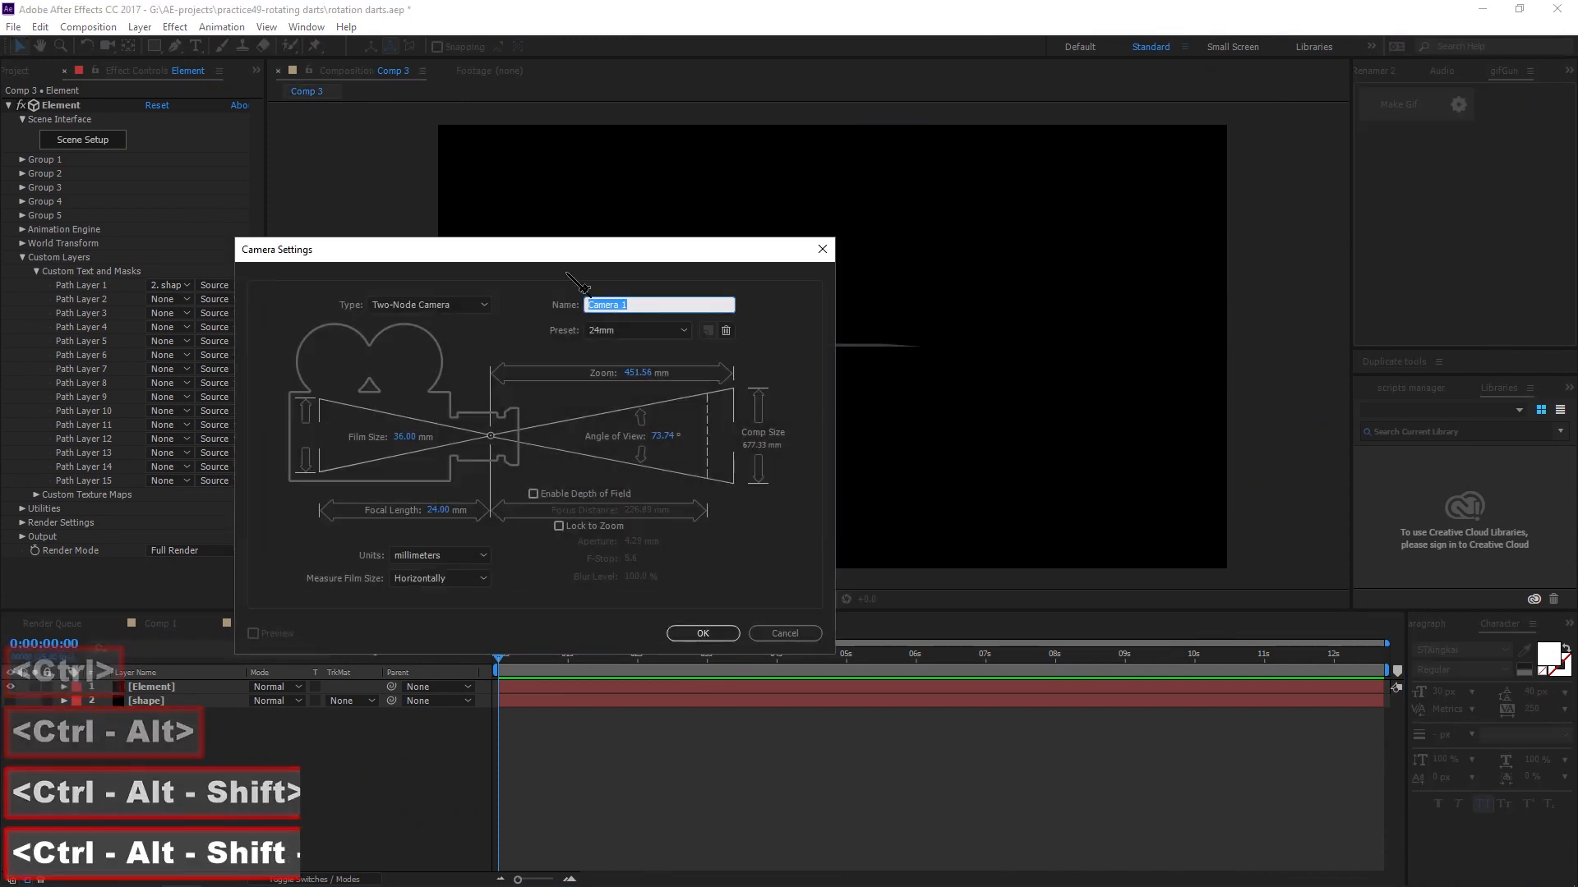
pyautogui.moveTo(626, 251); pyautogui.dragTo(694, 209)
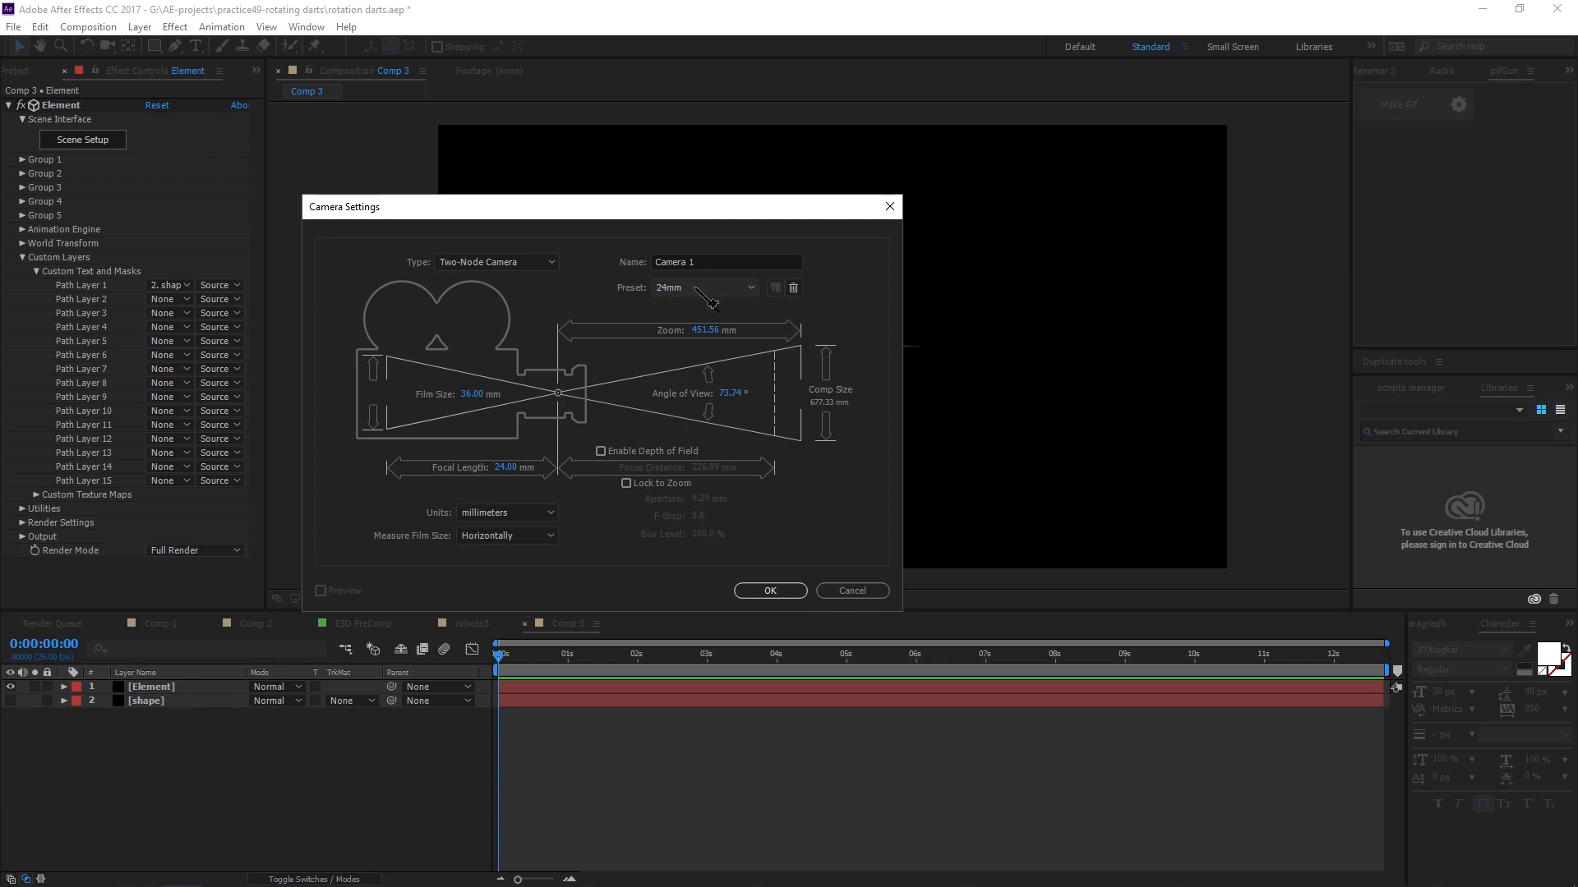
pyautogui.click(694, 287)
pyautogui.click(695, 366)
pyautogui.click(769, 591)
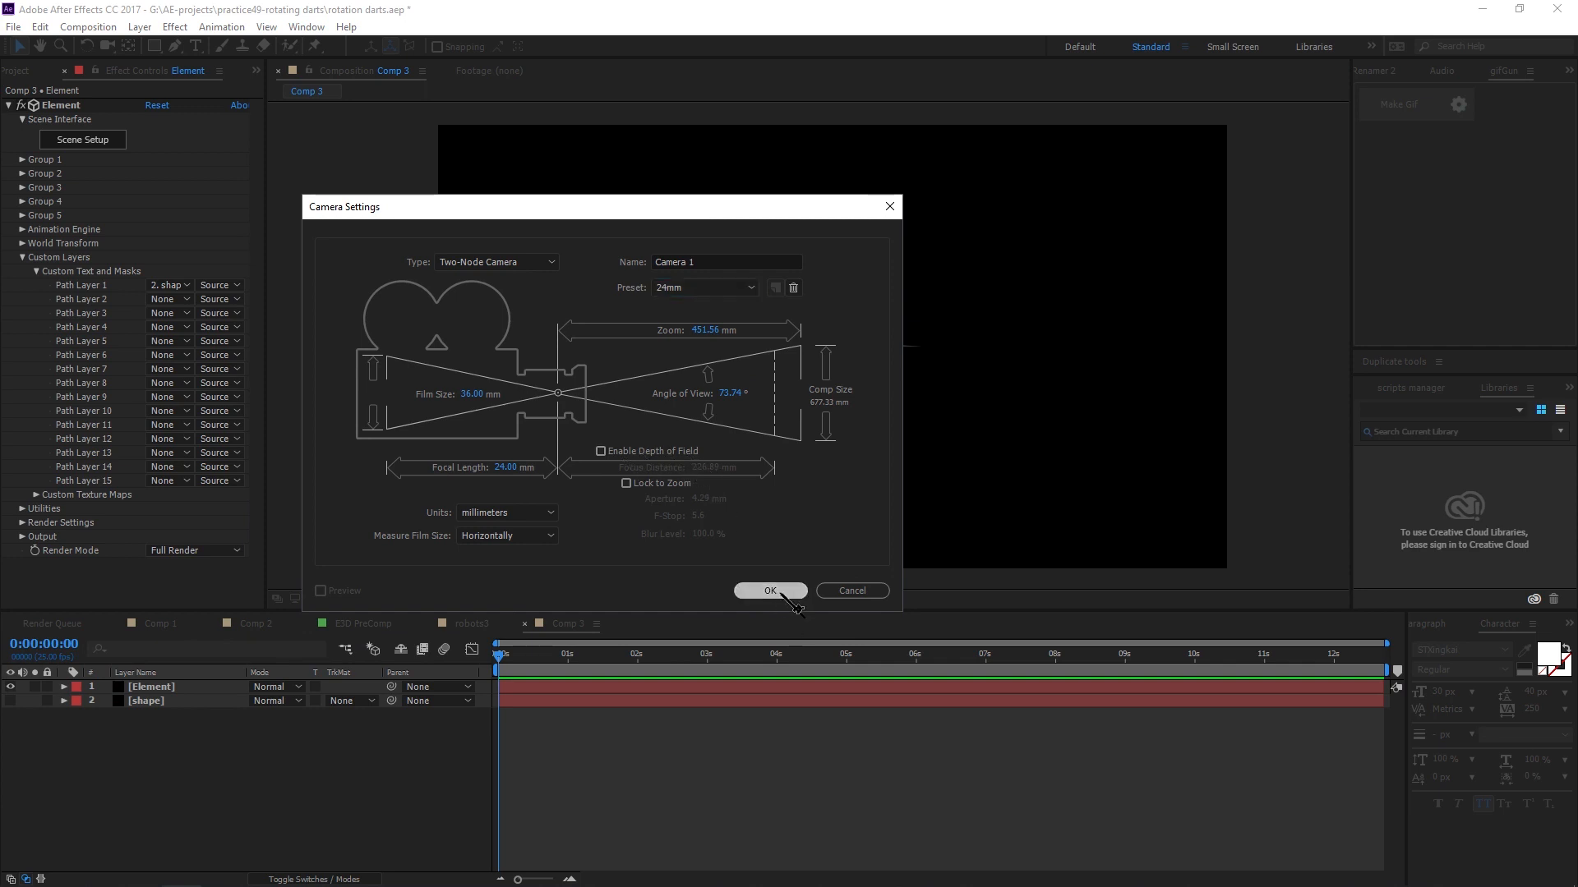
pyautogui.click(836, 378)
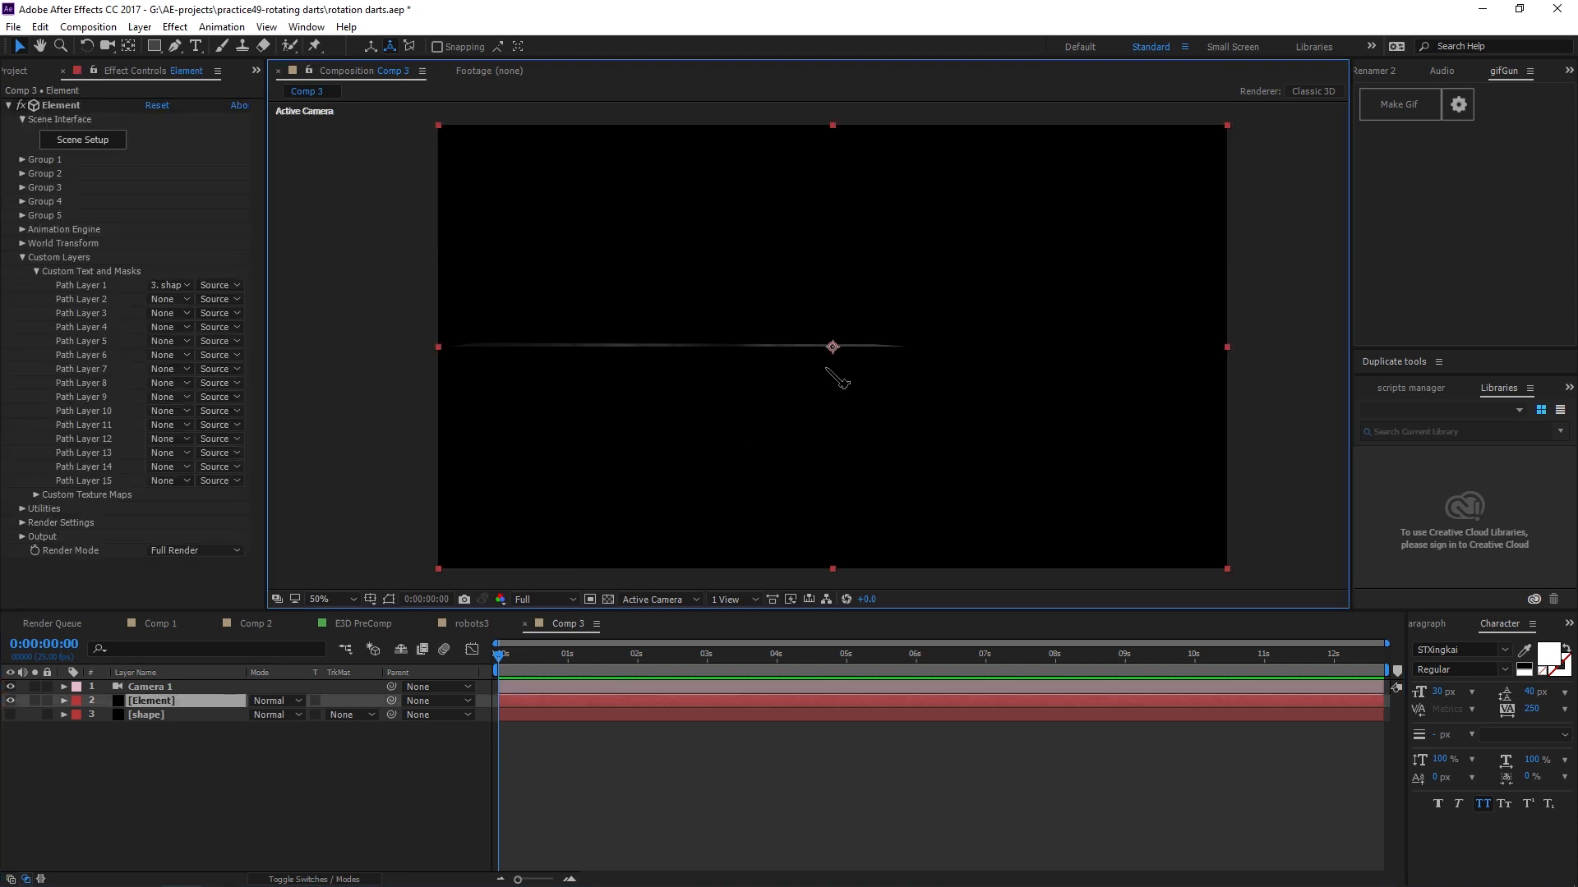
pyautogui.moveTo(870, 364); pyautogui.dragTo(911, 396)
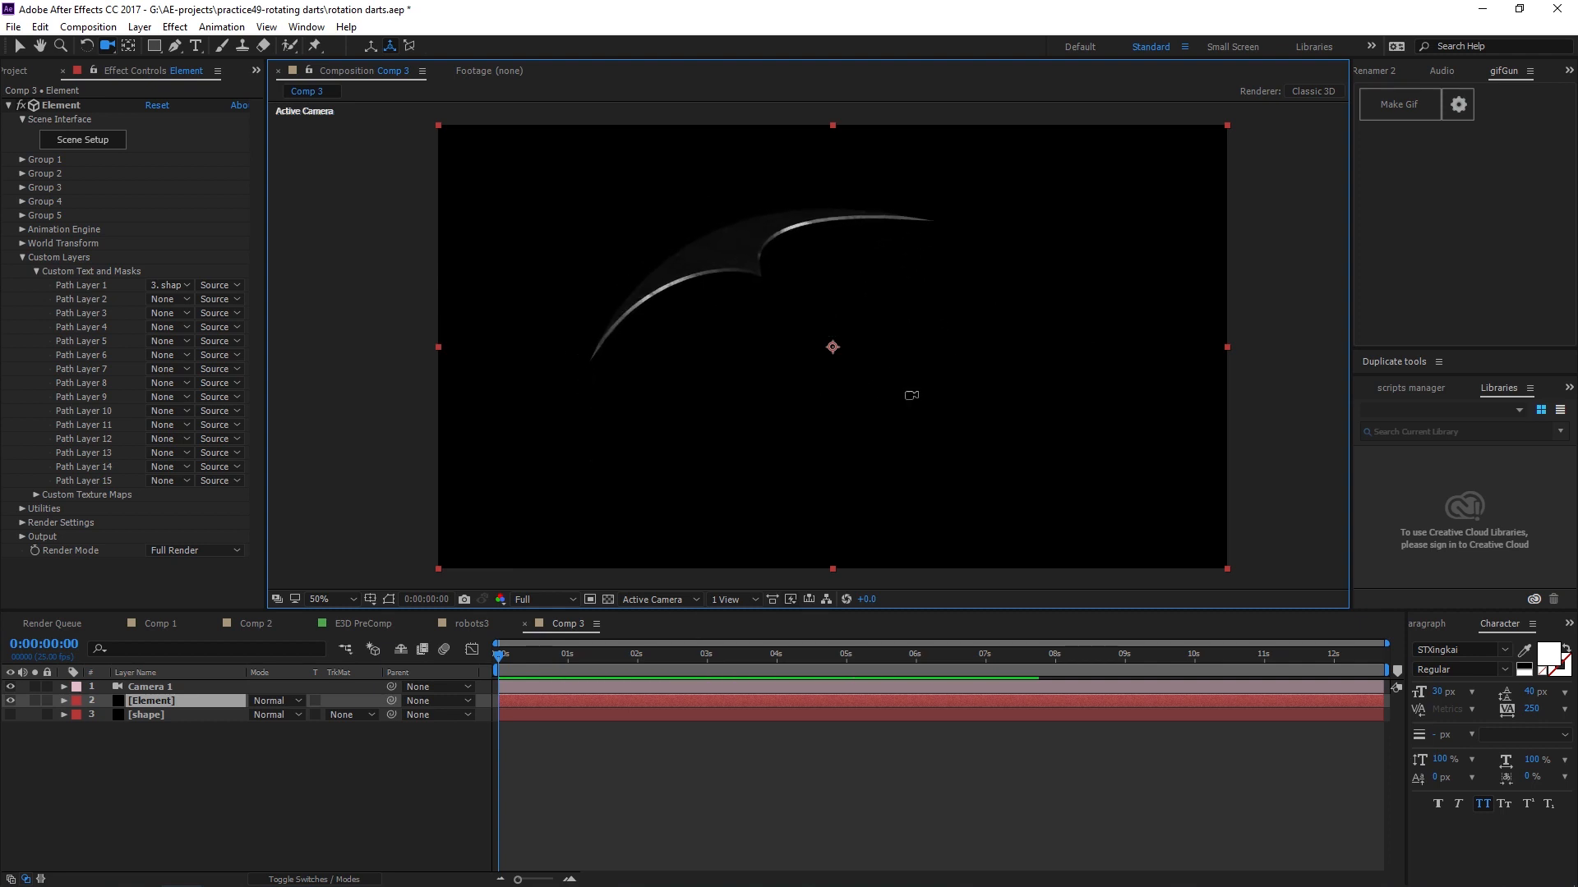
# Expand Group 1's Particle Replicator and set the Replicator Shape to Ring.
pyautogui.click(25, 164)
pyautogui.click(23, 160)
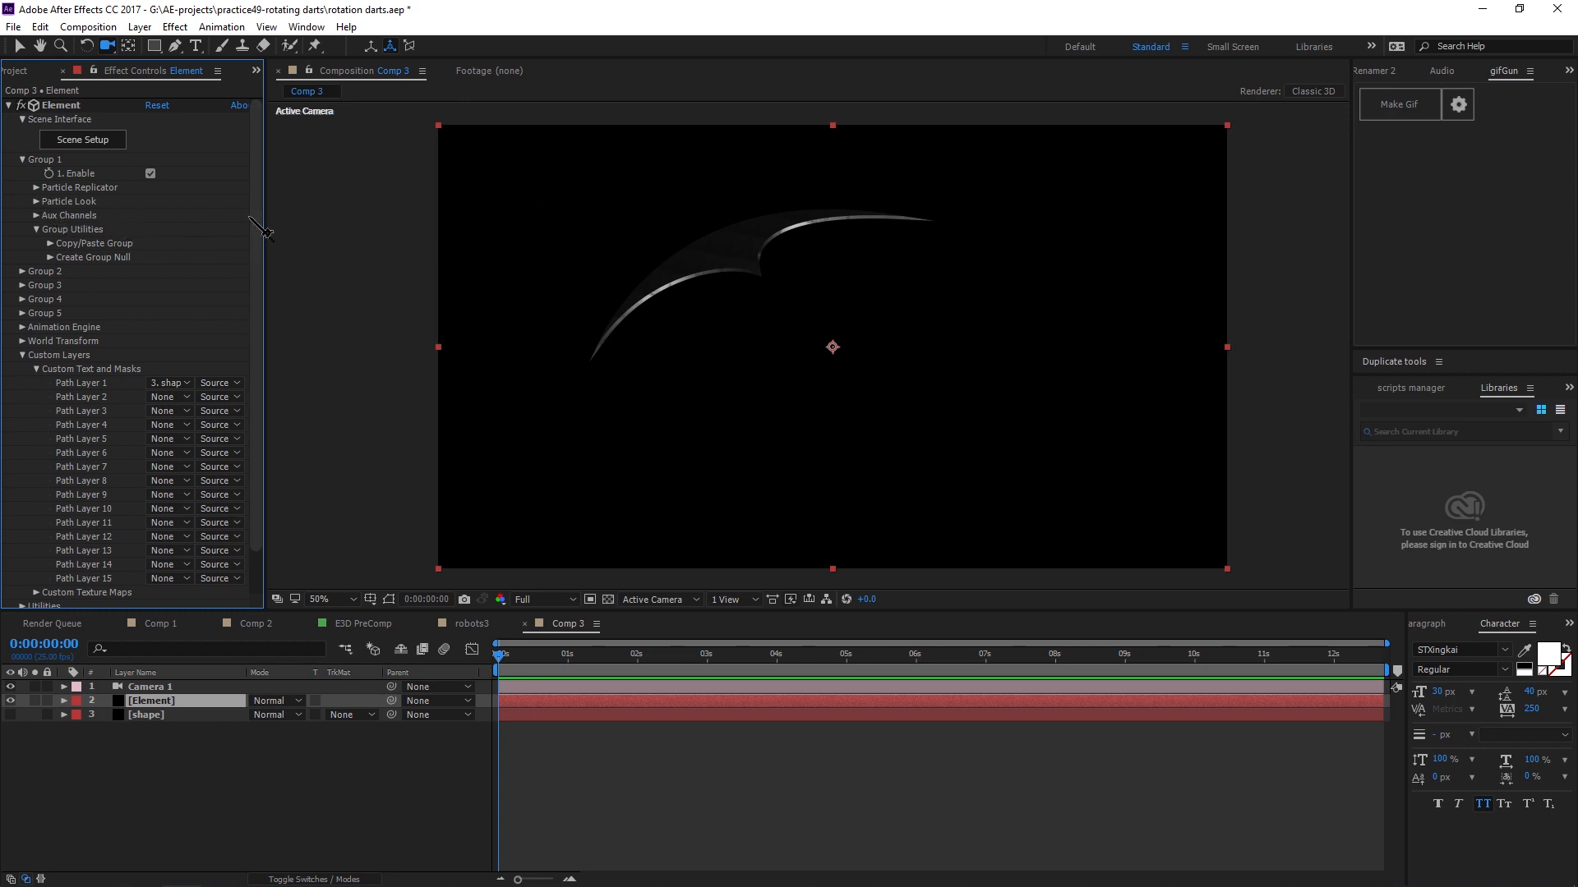
pyautogui.click(36, 188)
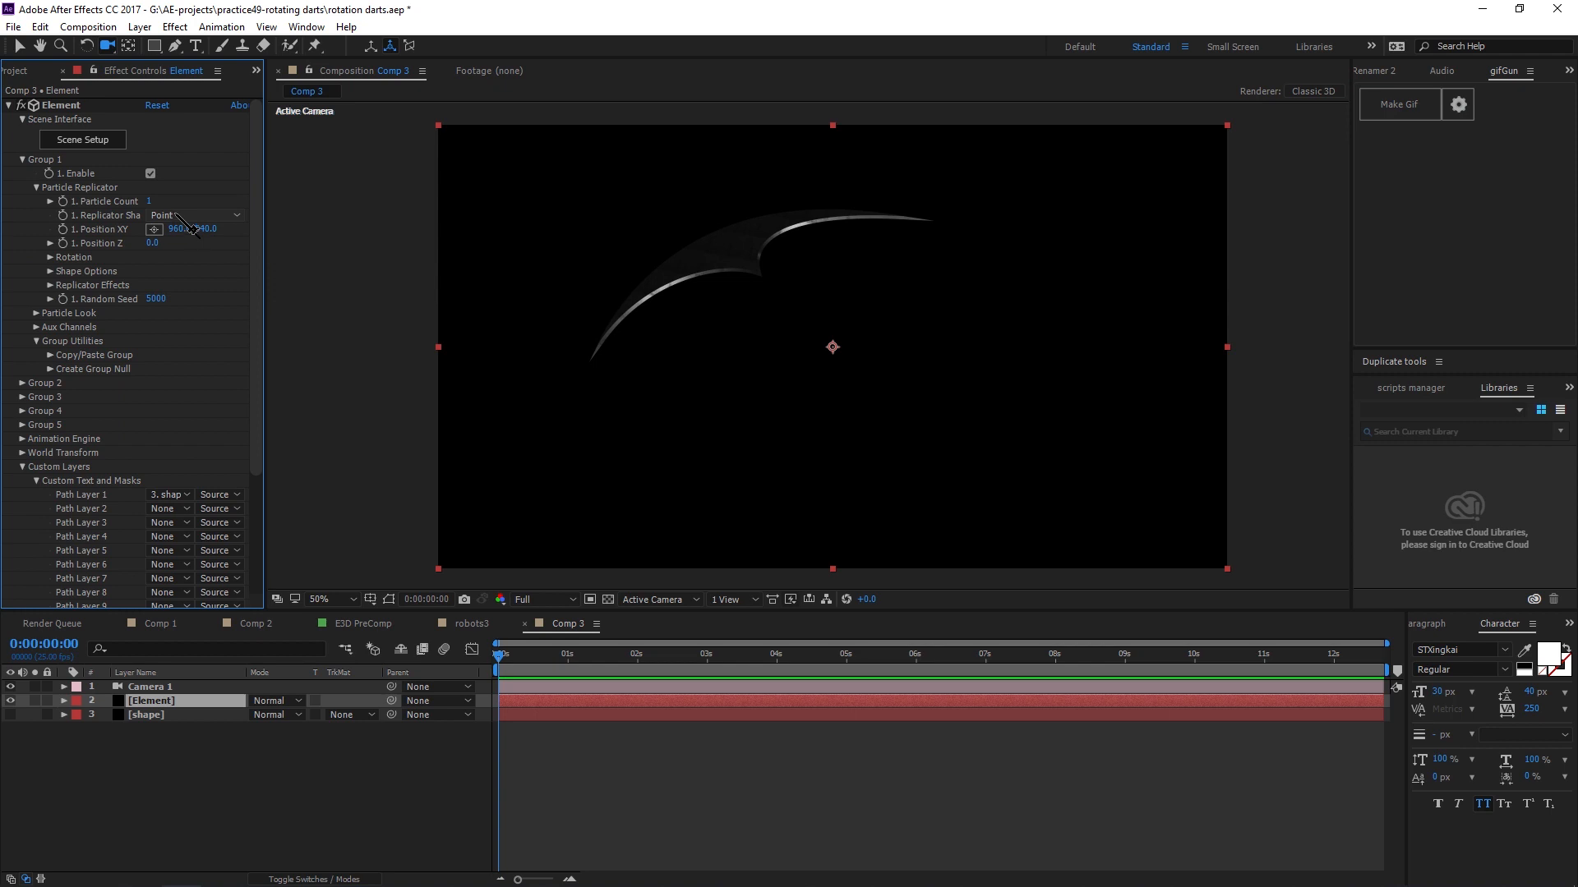
pyautogui.moveTo(267, 221); pyautogui.dragTo(357, 221)
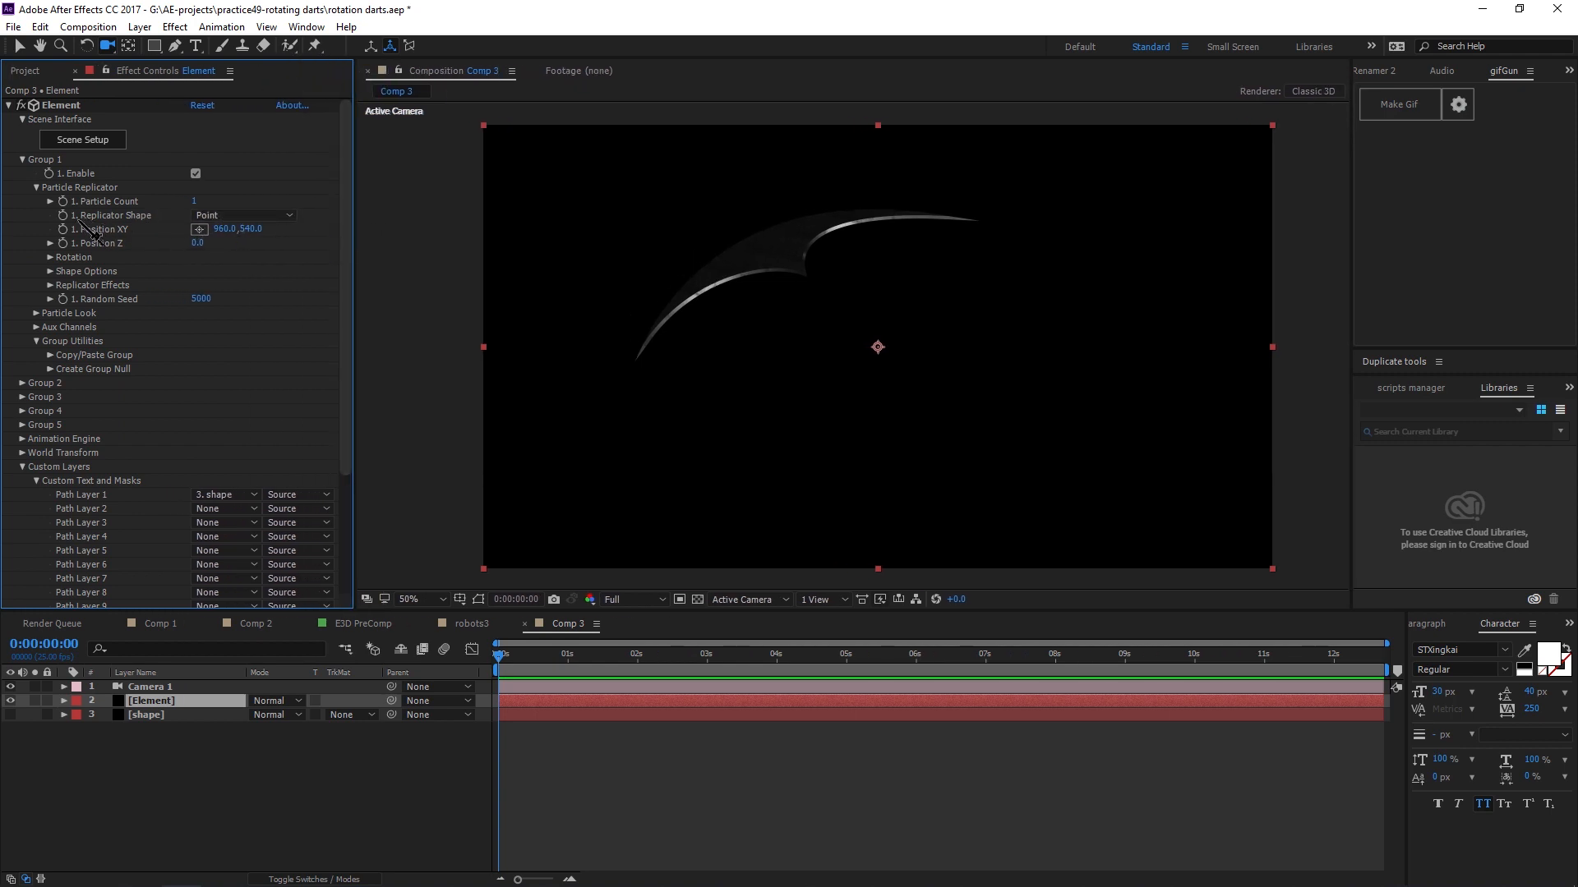
pyautogui.click(204, 217)
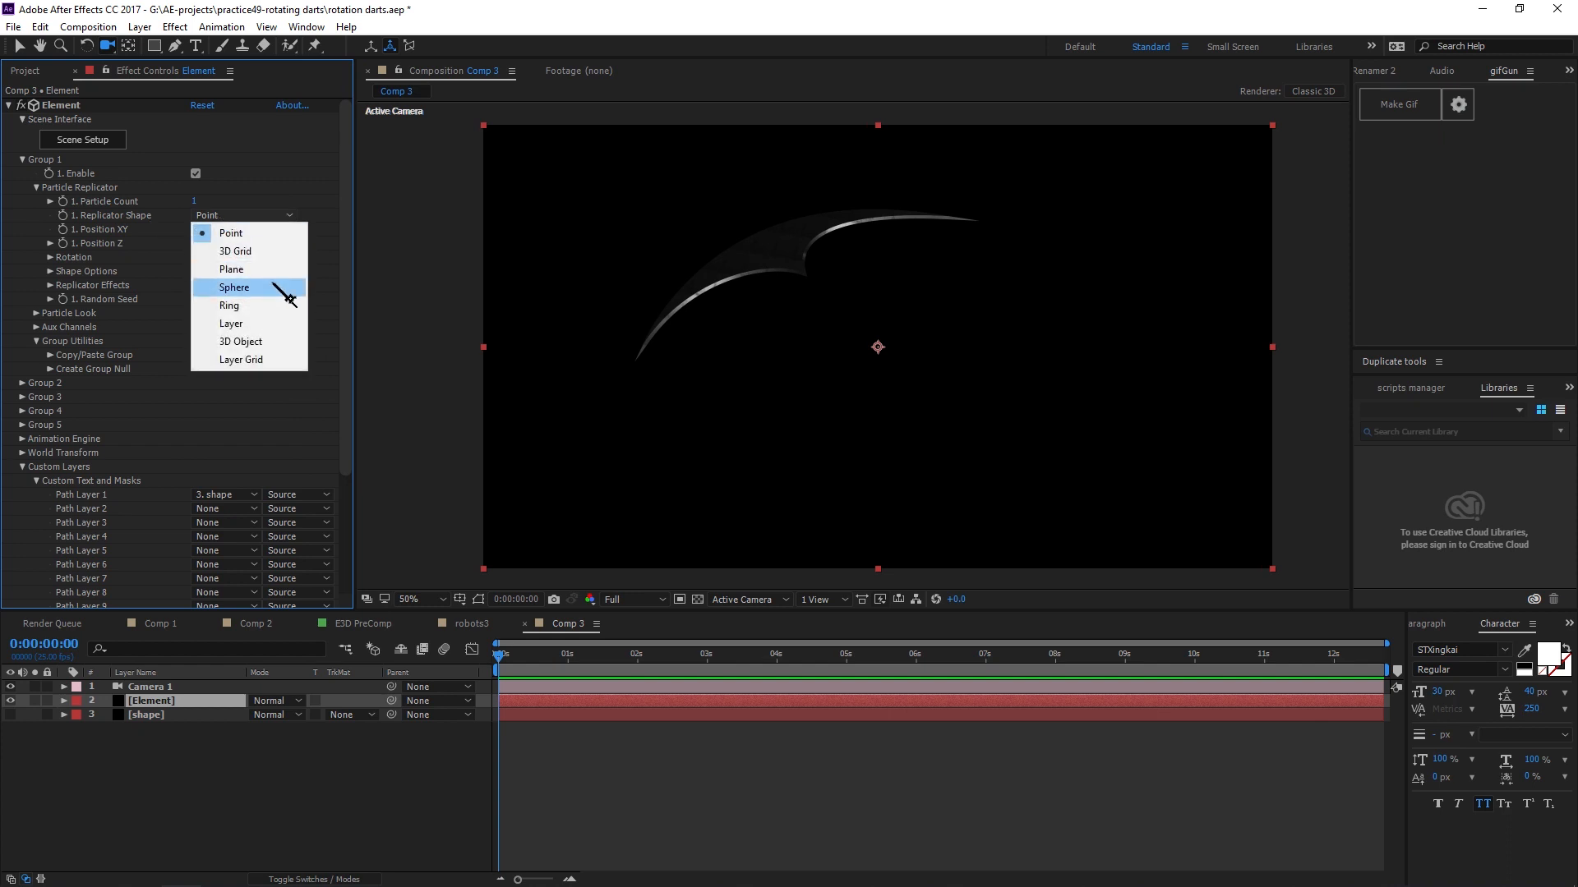
pyautogui.click(251, 302)
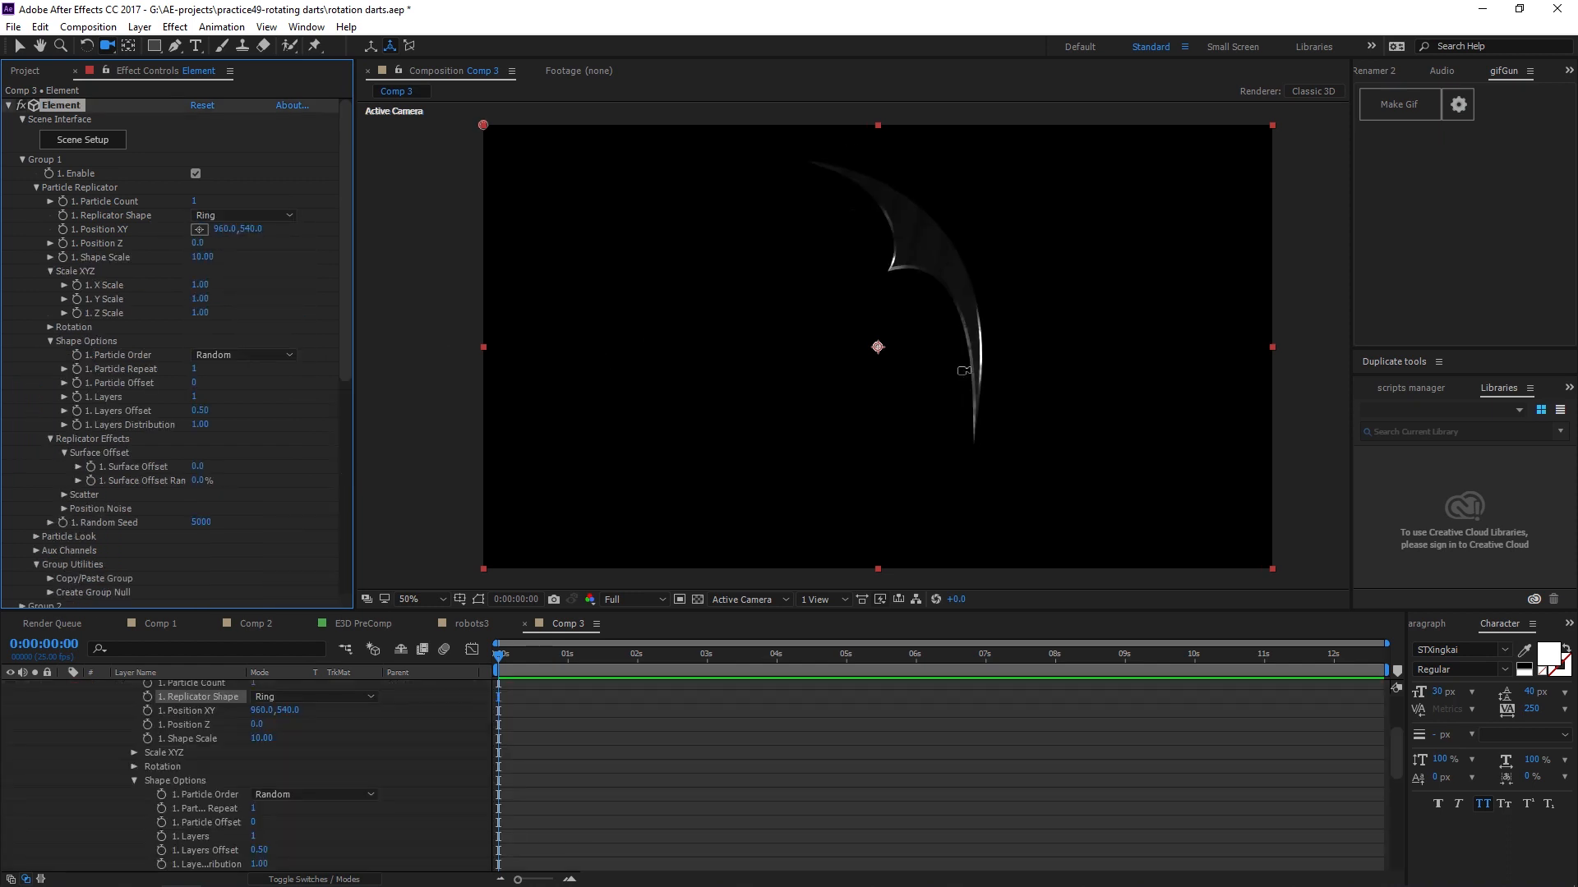
# Set the replicator's Particle Count to 19.
pyautogui.moveTo(884, 385); pyautogui.dragTo(883, 357)
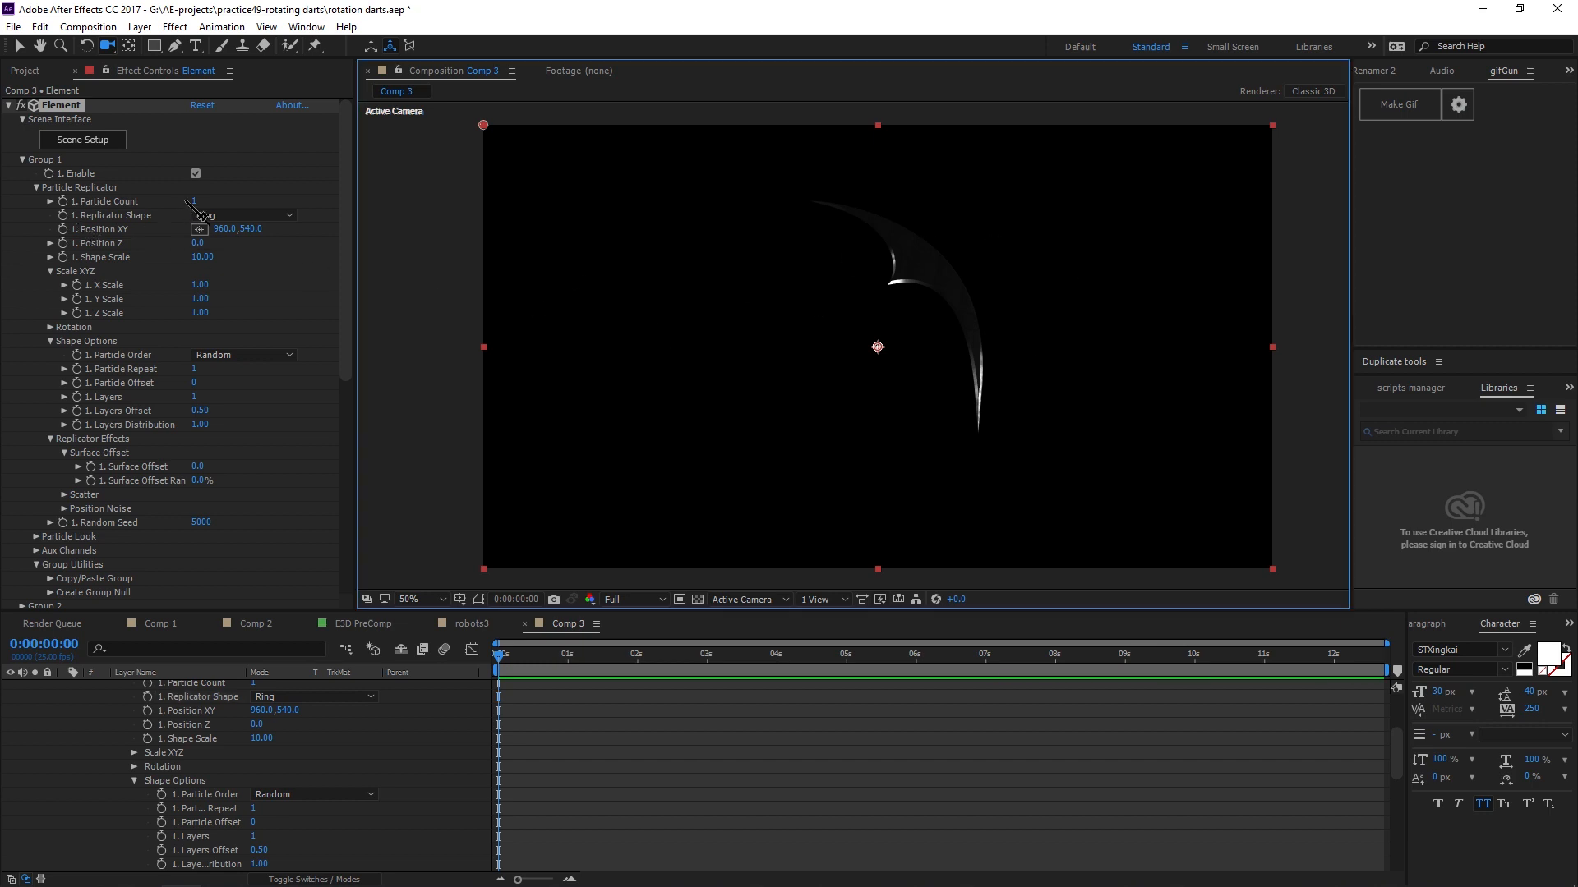
pyautogui.moveTo(194, 200); pyautogui.dragTo(215, 208)
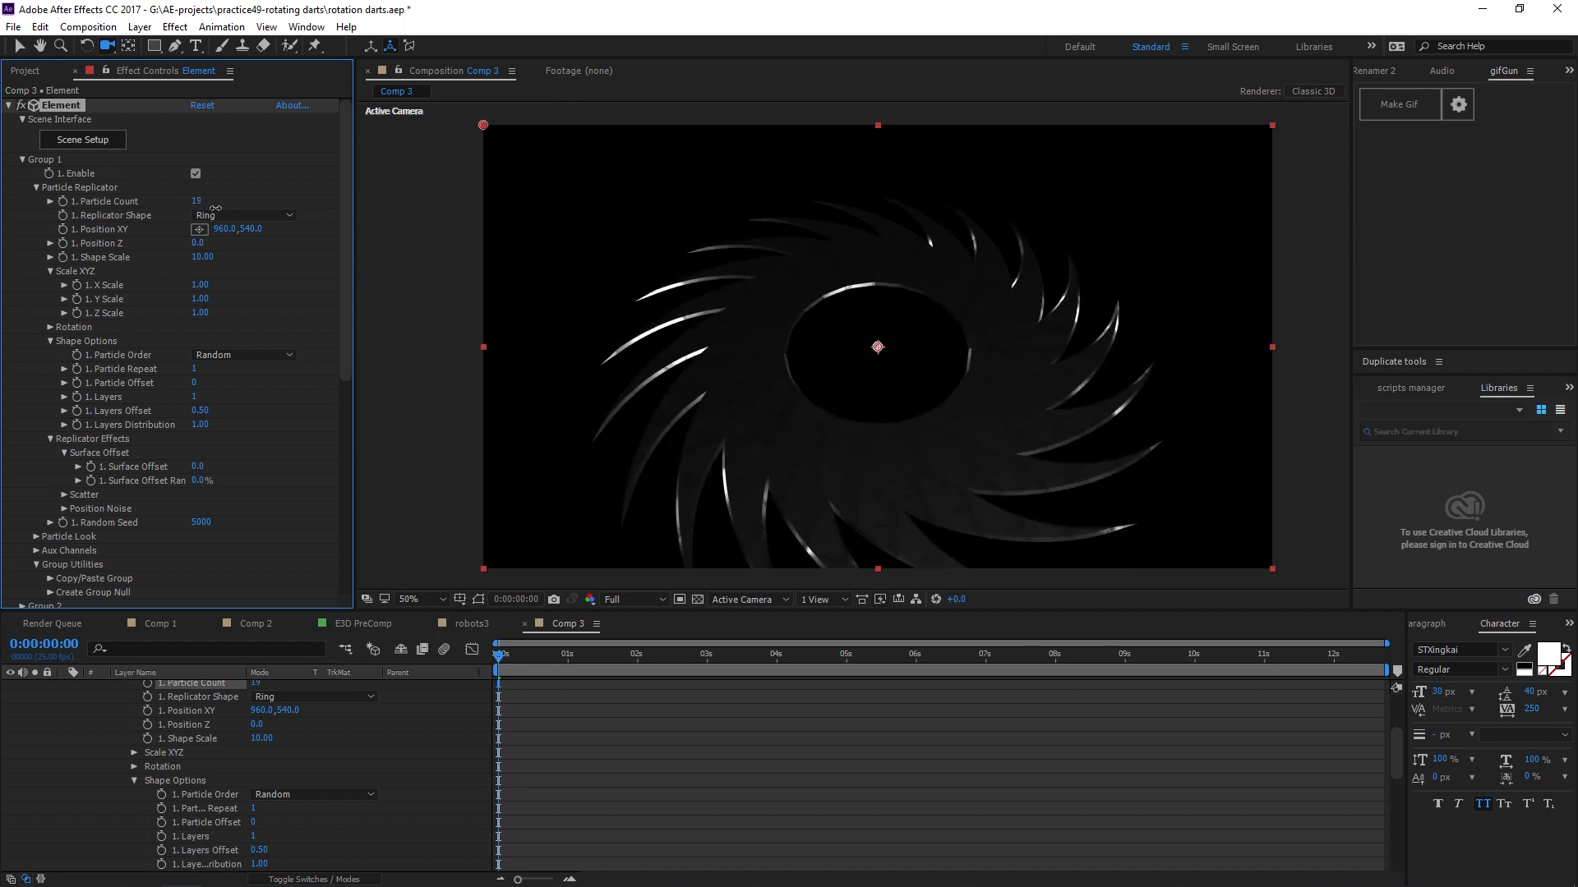
# Set the replicator's Shape Scale to 0.
pyautogui.moveTo(950, 390); pyautogui.dragTo(921, 460)
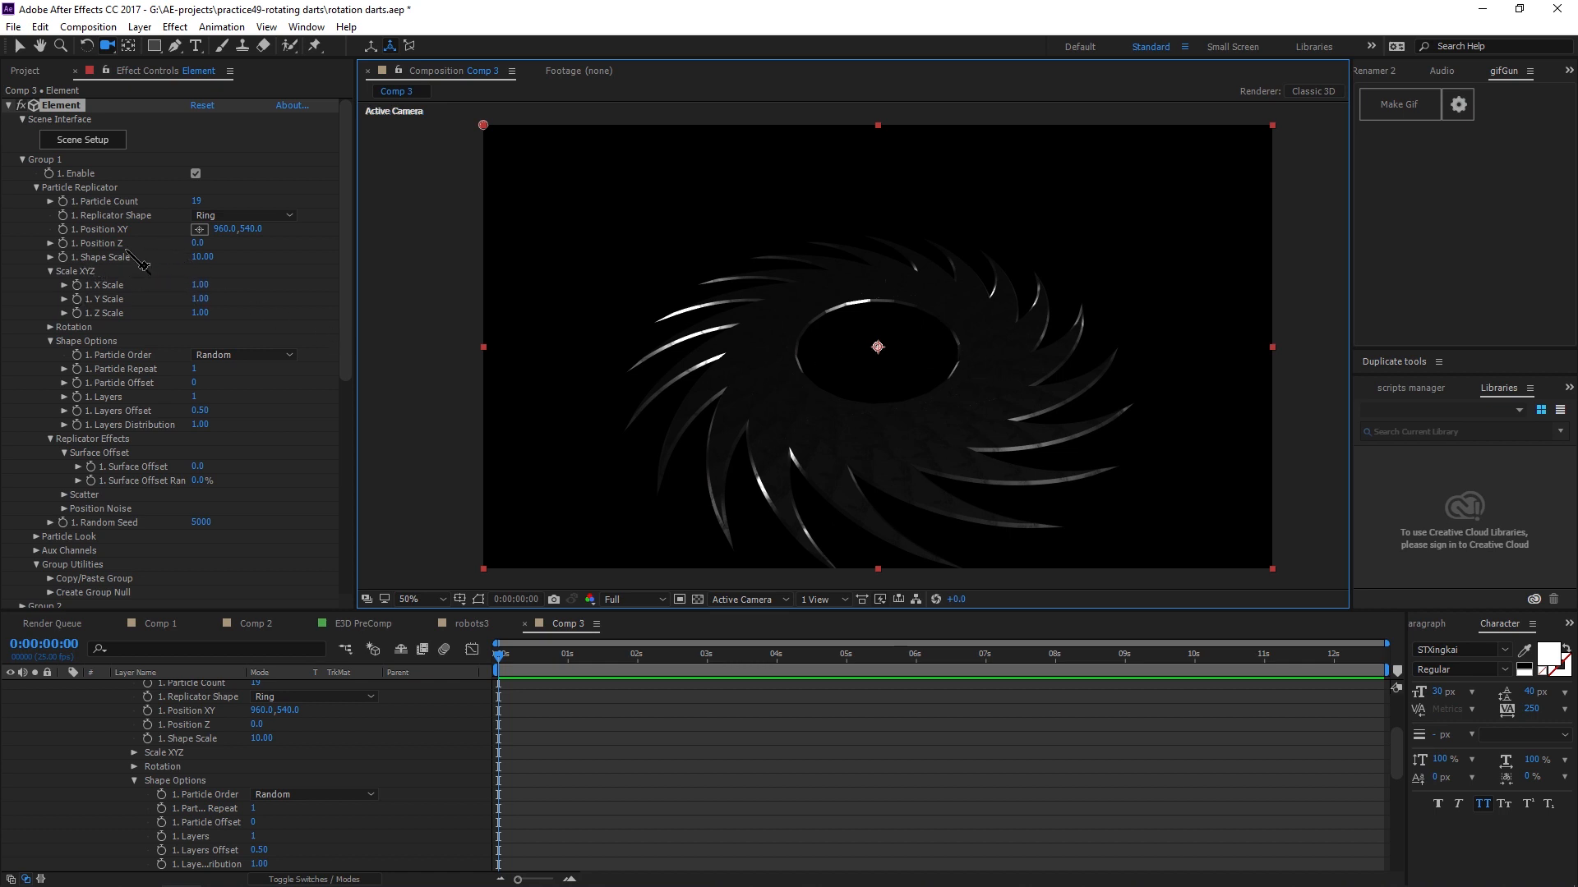
pyautogui.click(201, 257)
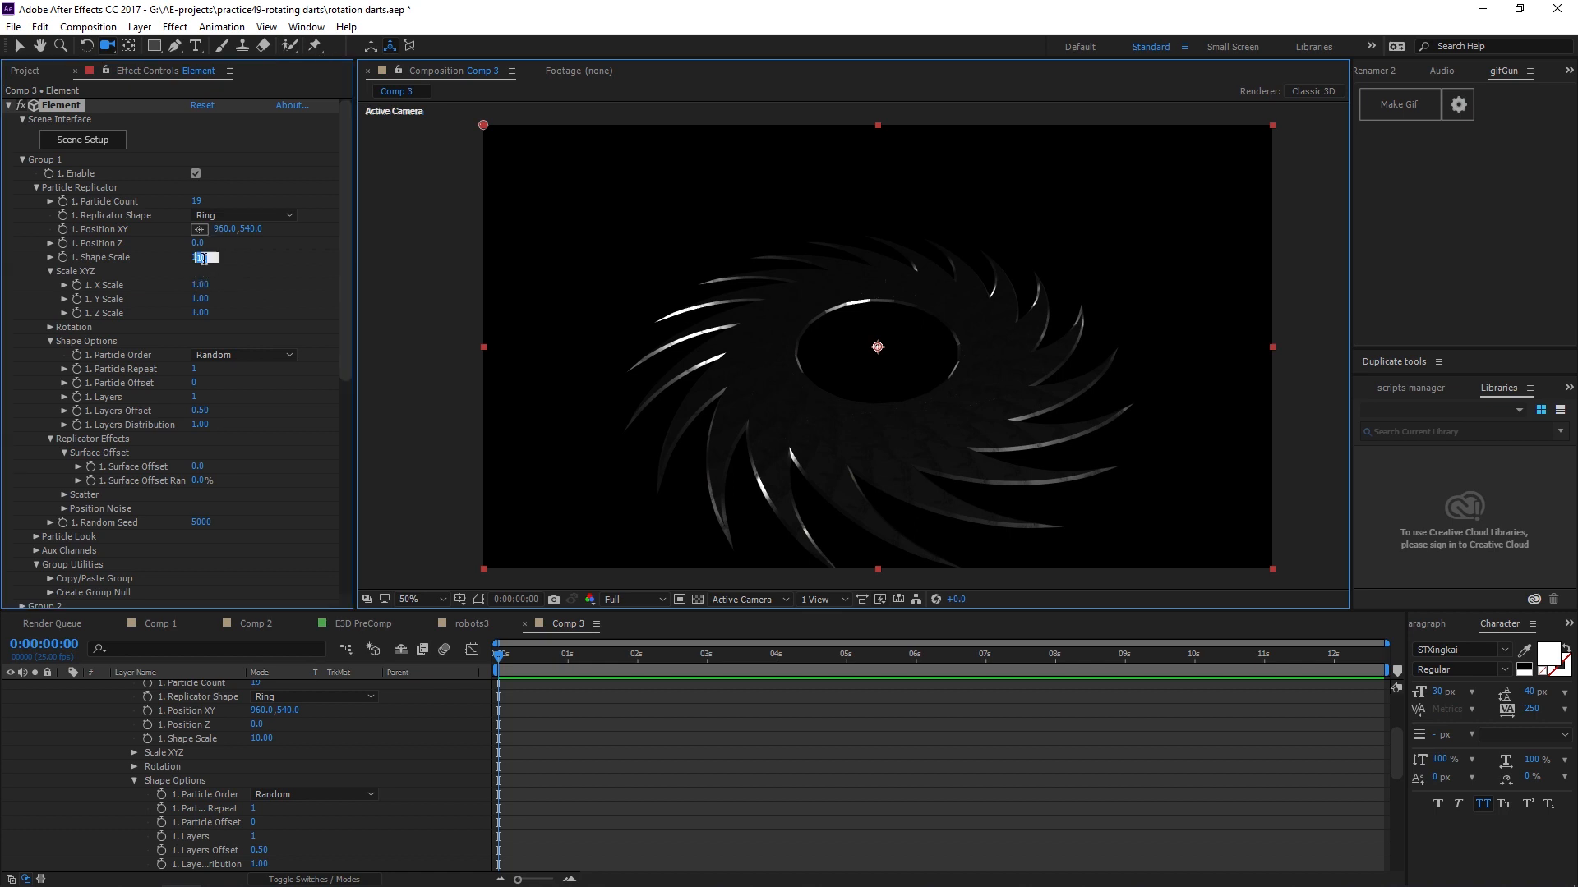
pyautogui.write('0')
pyautogui.press('Return')
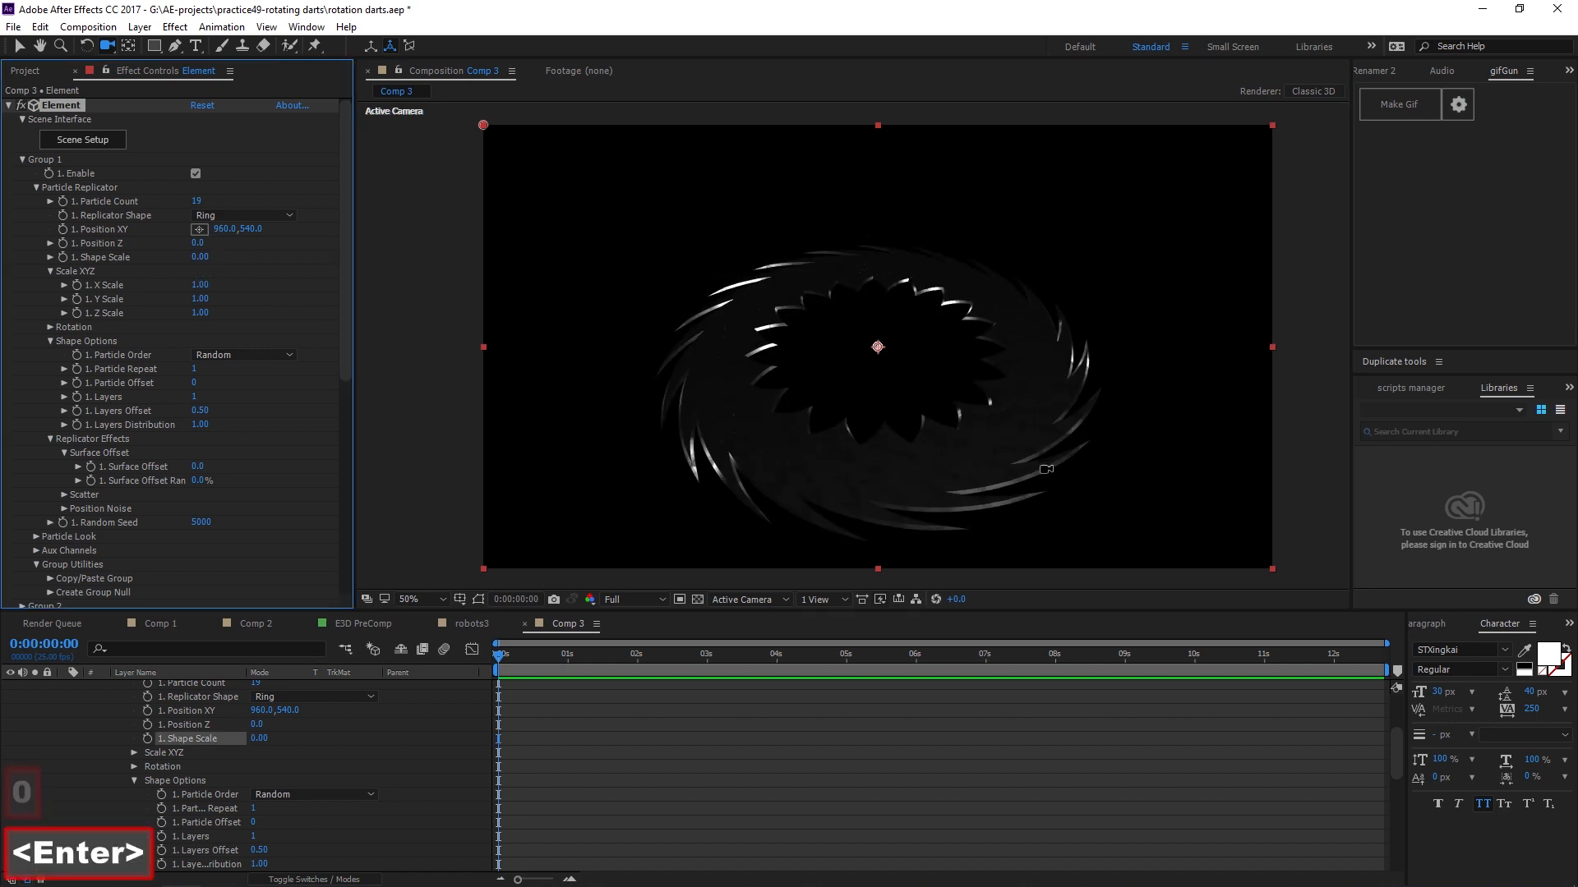
# Open Group 1's Particle Look section and its Particle Rotation settings.
pyautogui.moveTo(1046, 436); pyautogui.dragTo(988, 428)
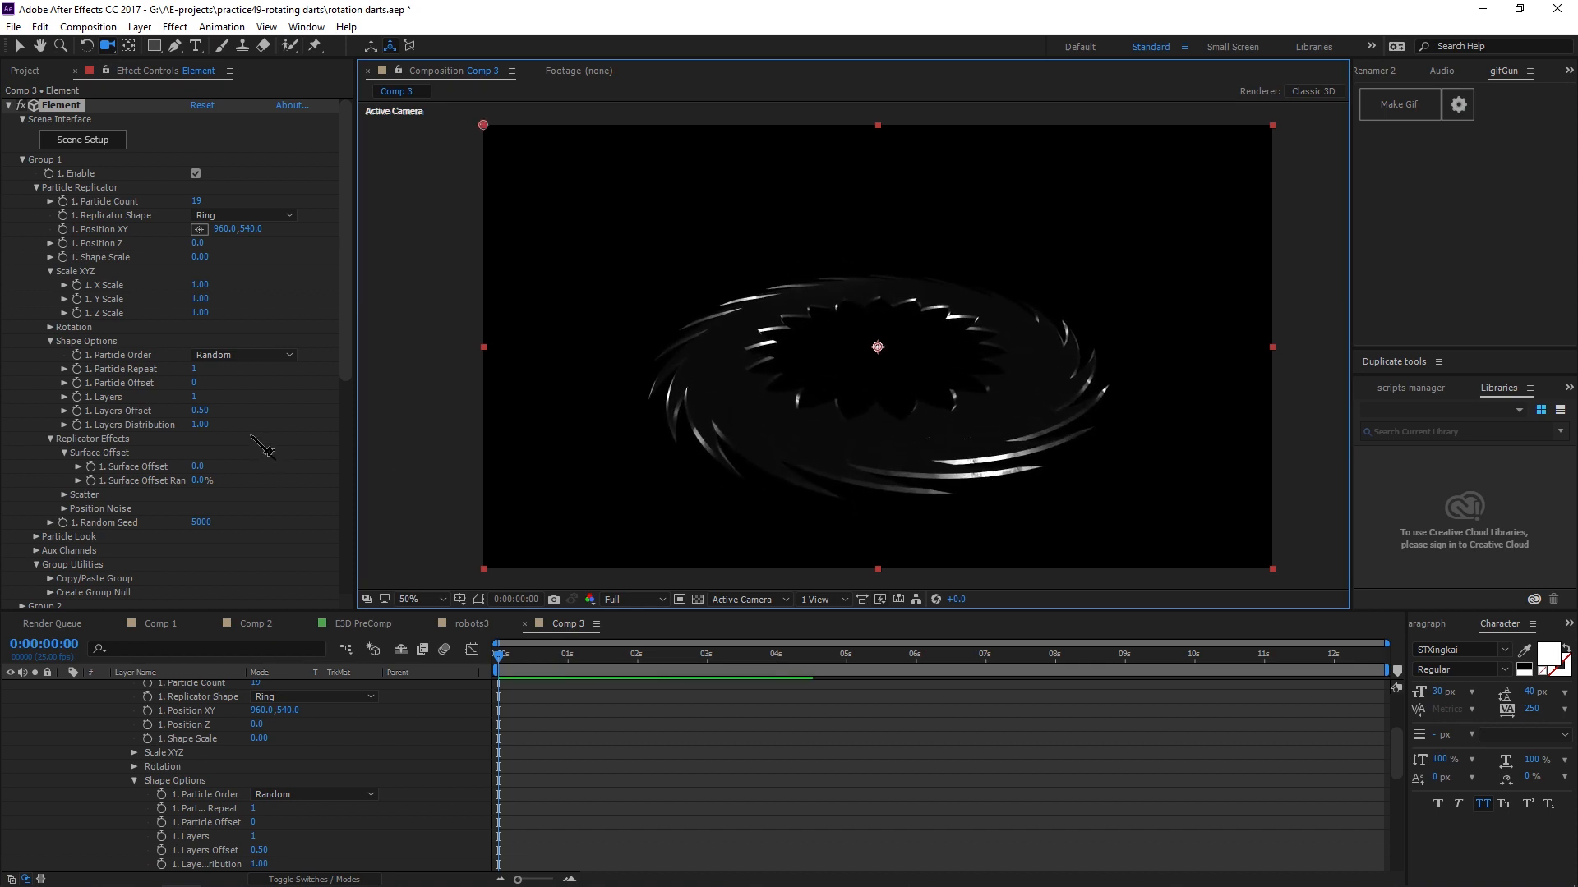
pyautogui.scroll(-1, 259, 448)
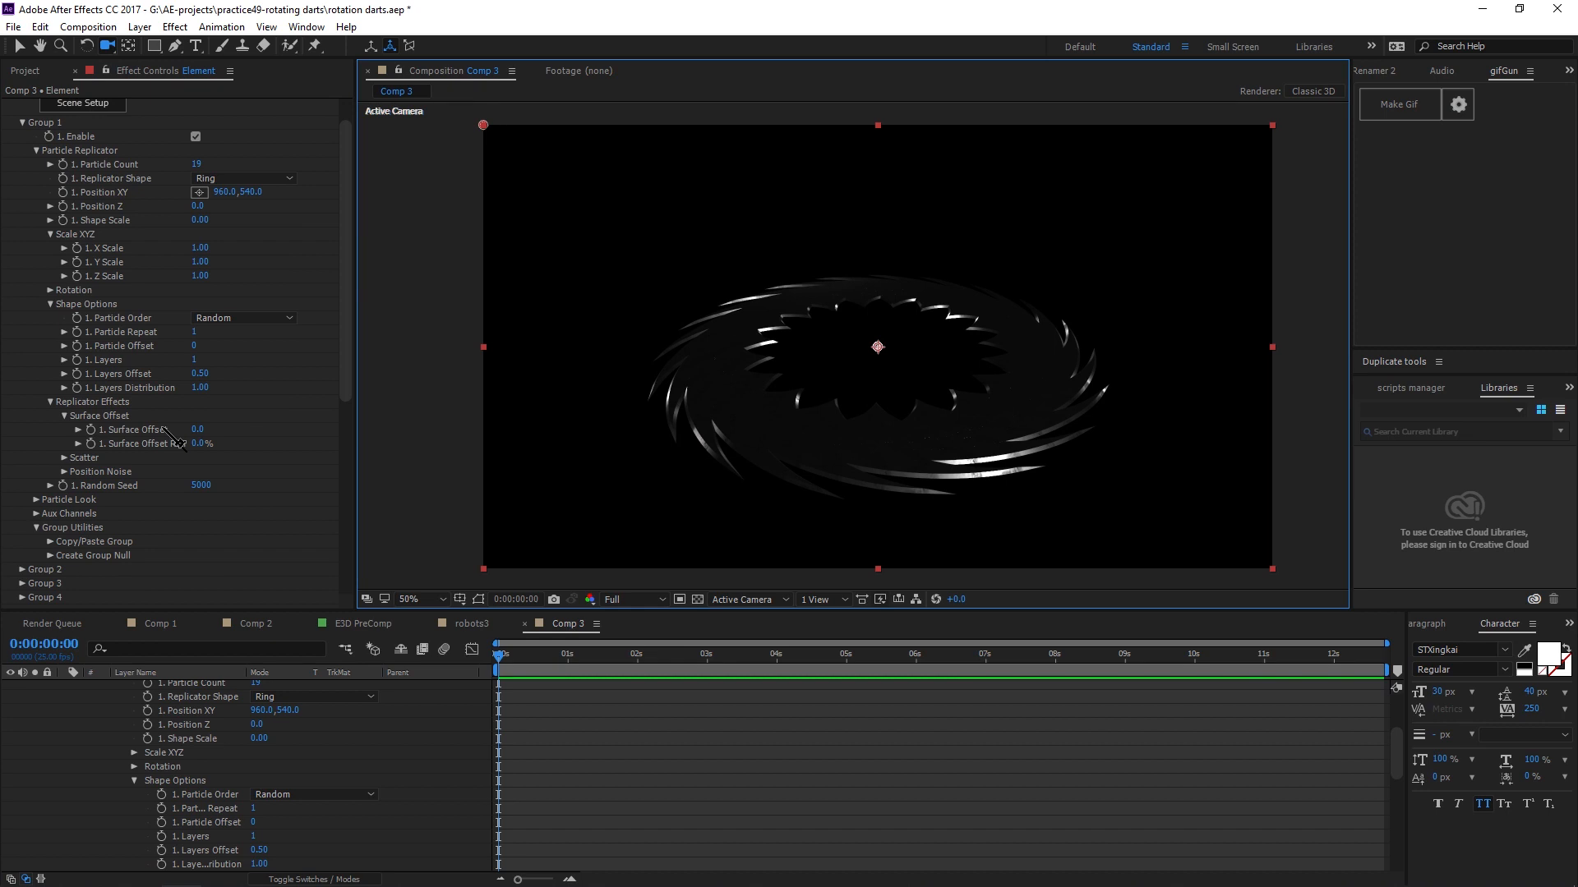
pyautogui.click(36, 500)
pyautogui.scroll(-4, 50, 494)
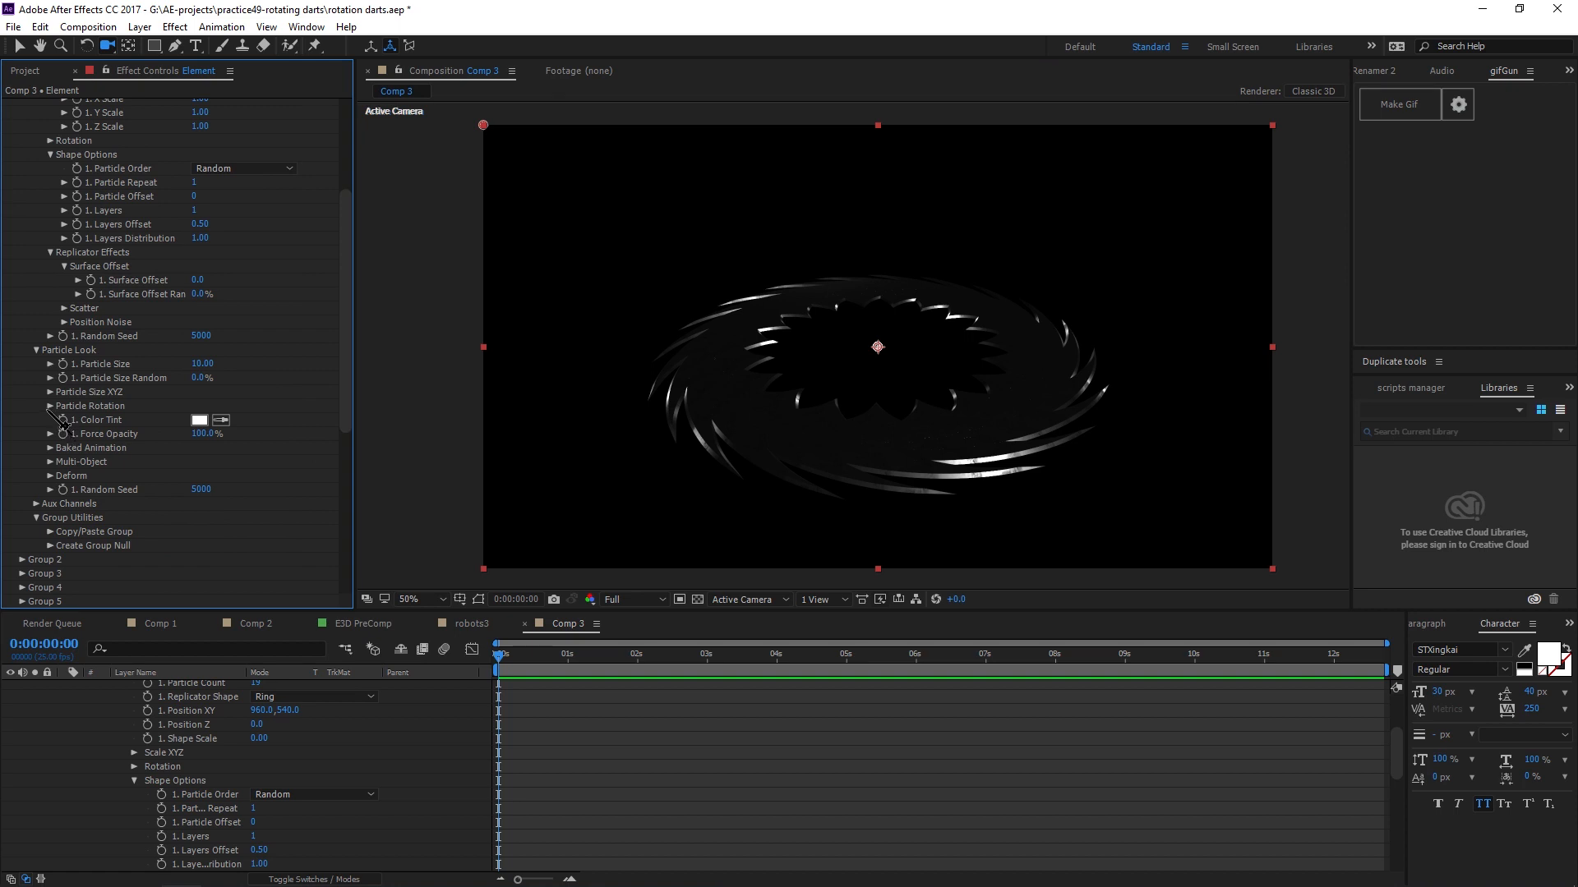
pyautogui.click(51, 406)
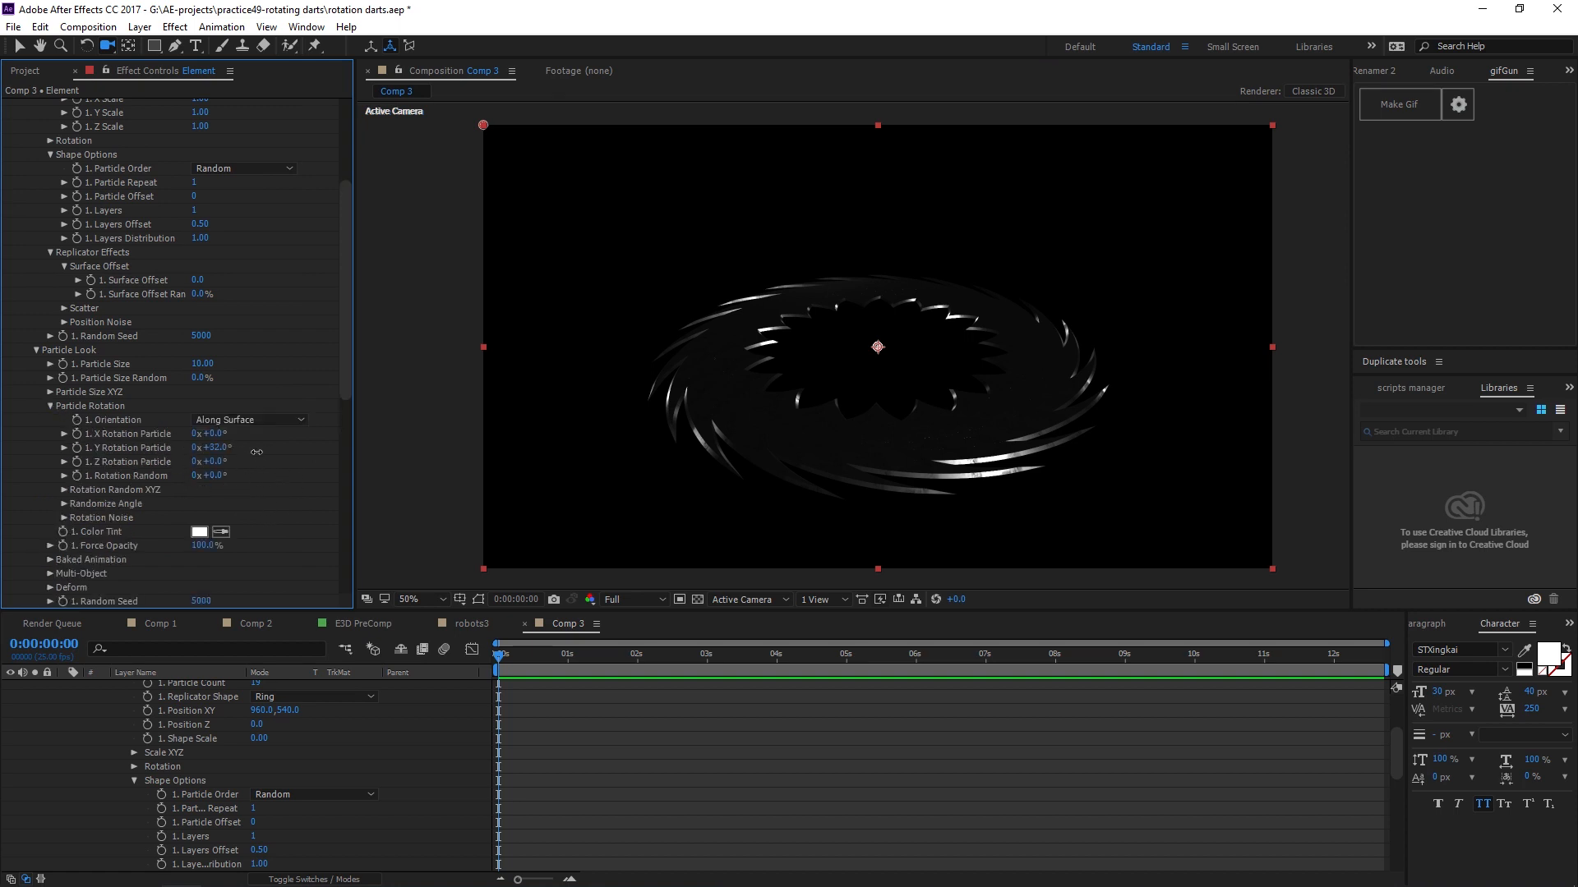
# Experiment with the particle rotation angles, undoing the X and Y tries, and set the Z Rotation Particle to 186°.
pyautogui.moveTo(256, 452); pyautogui.dragTo(406, 469)
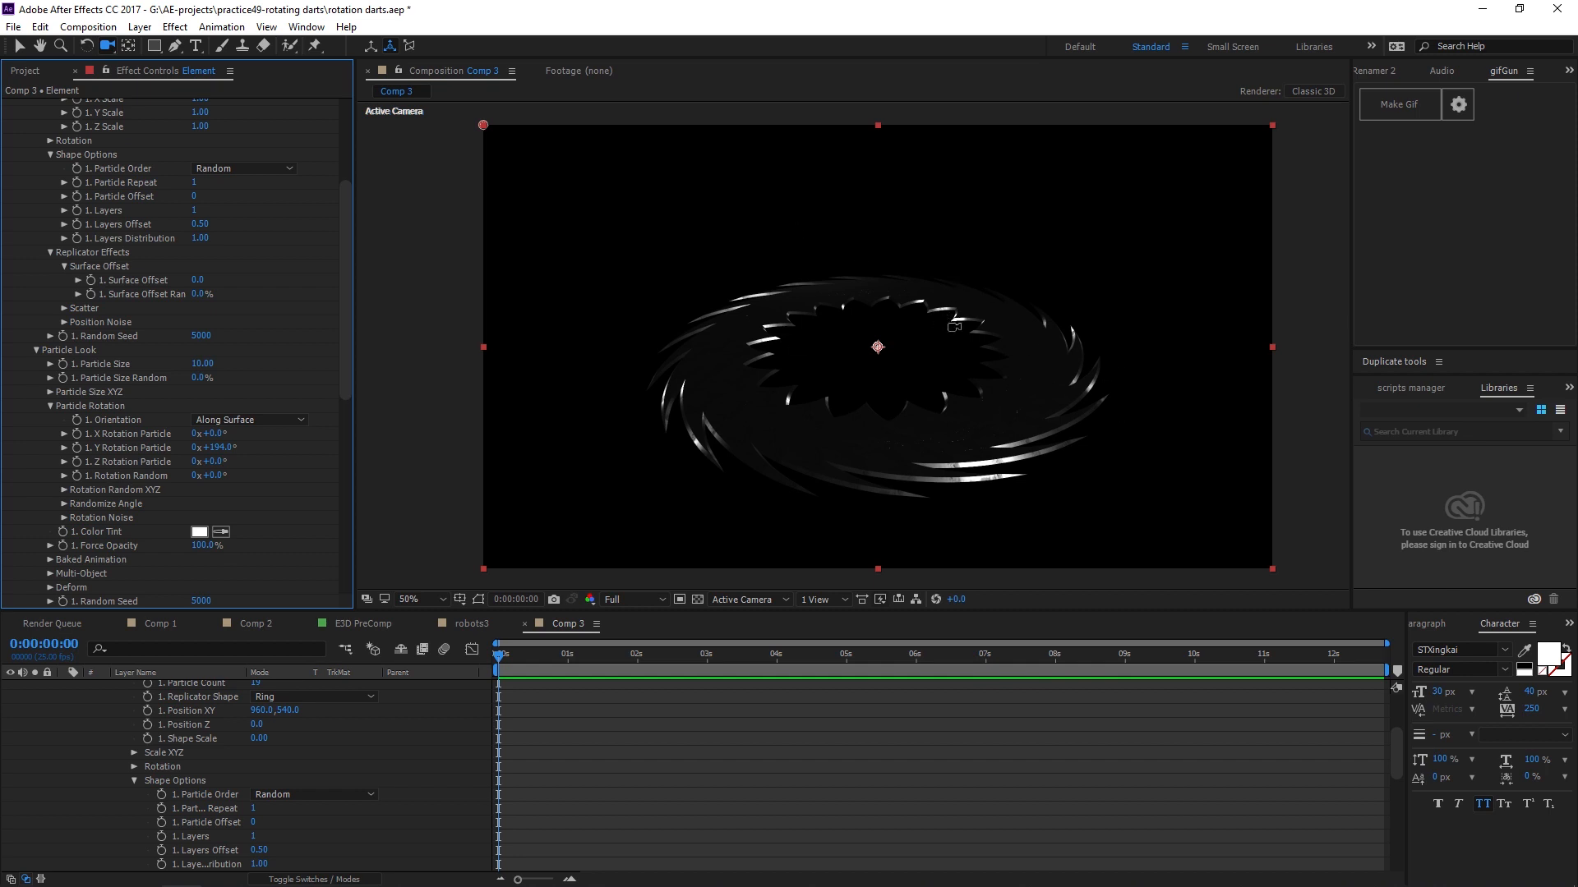
pyautogui.hotkey('ctrl', 'z')
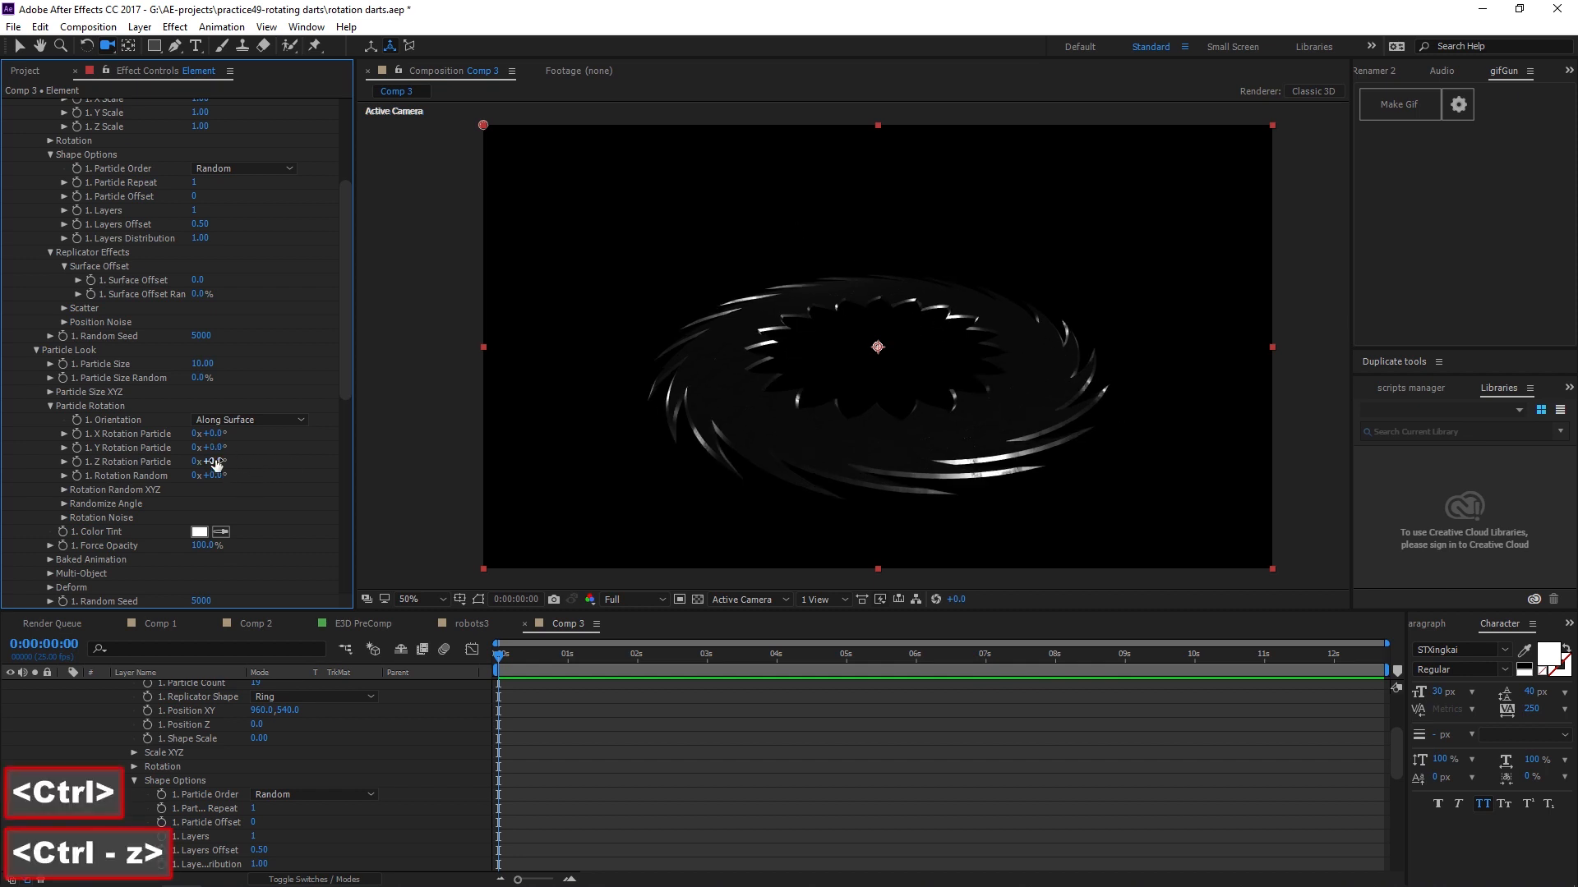
pyautogui.moveTo(215, 434); pyautogui.dragTo(247, 473)
pyautogui.hotkey('ctrl', 'z')
pyautogui.hotkey('ctrl', 'z')
pyautogui.hotkey('ctrl', 'z')
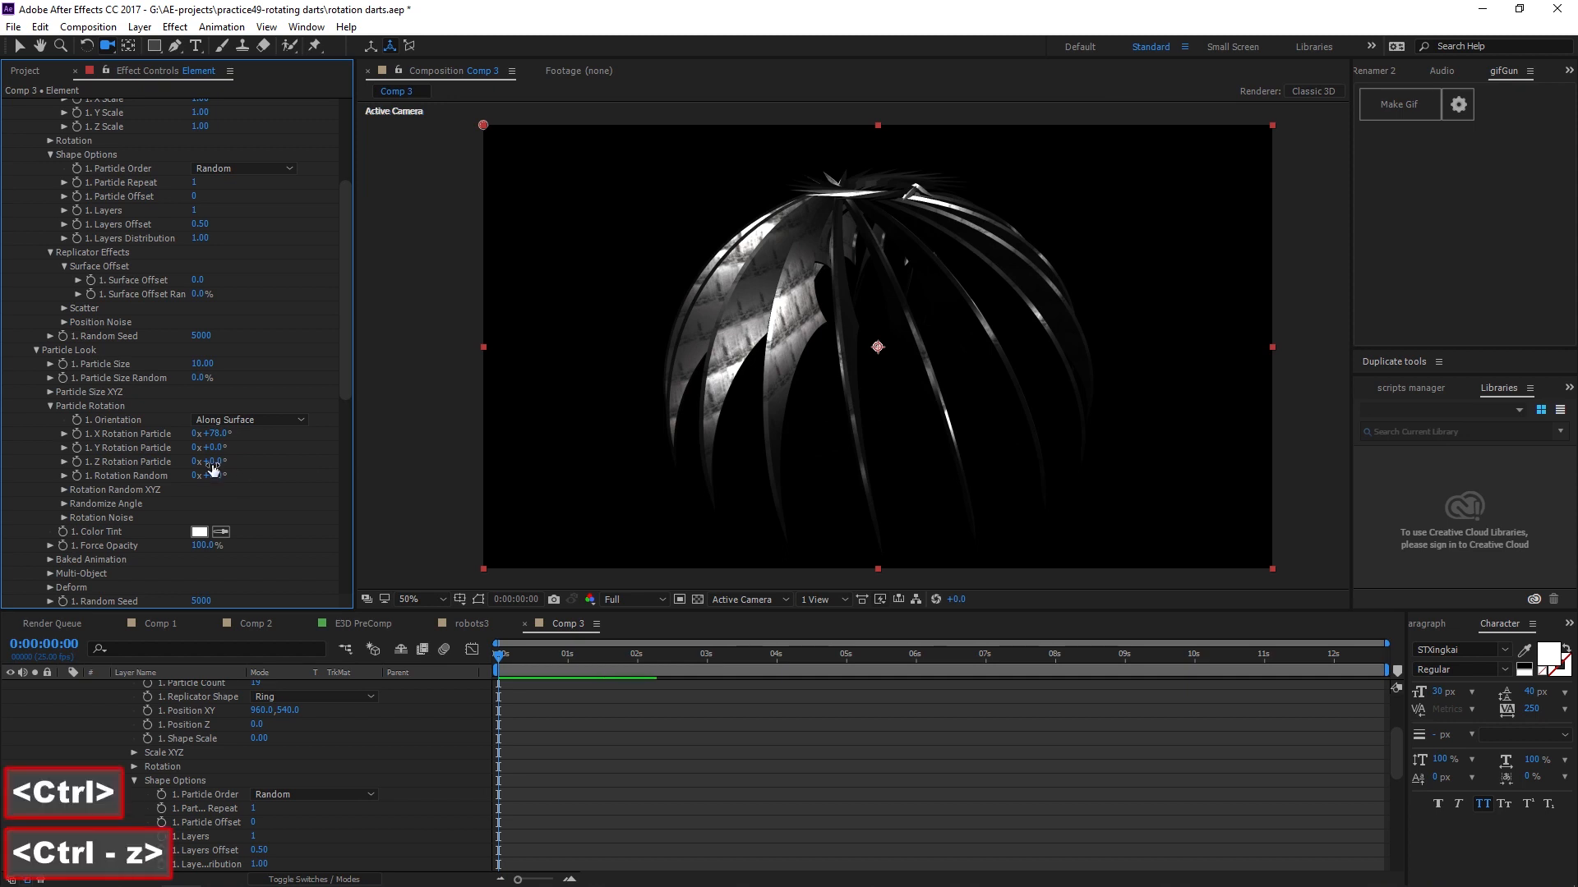
pyautogui.moveTo(375, 462)
pyautogui.mouseDown()
pyautogui.moveTo(344, 462)
pyautogui.moveTo(362, 461)
pyautogui.mouseUp()
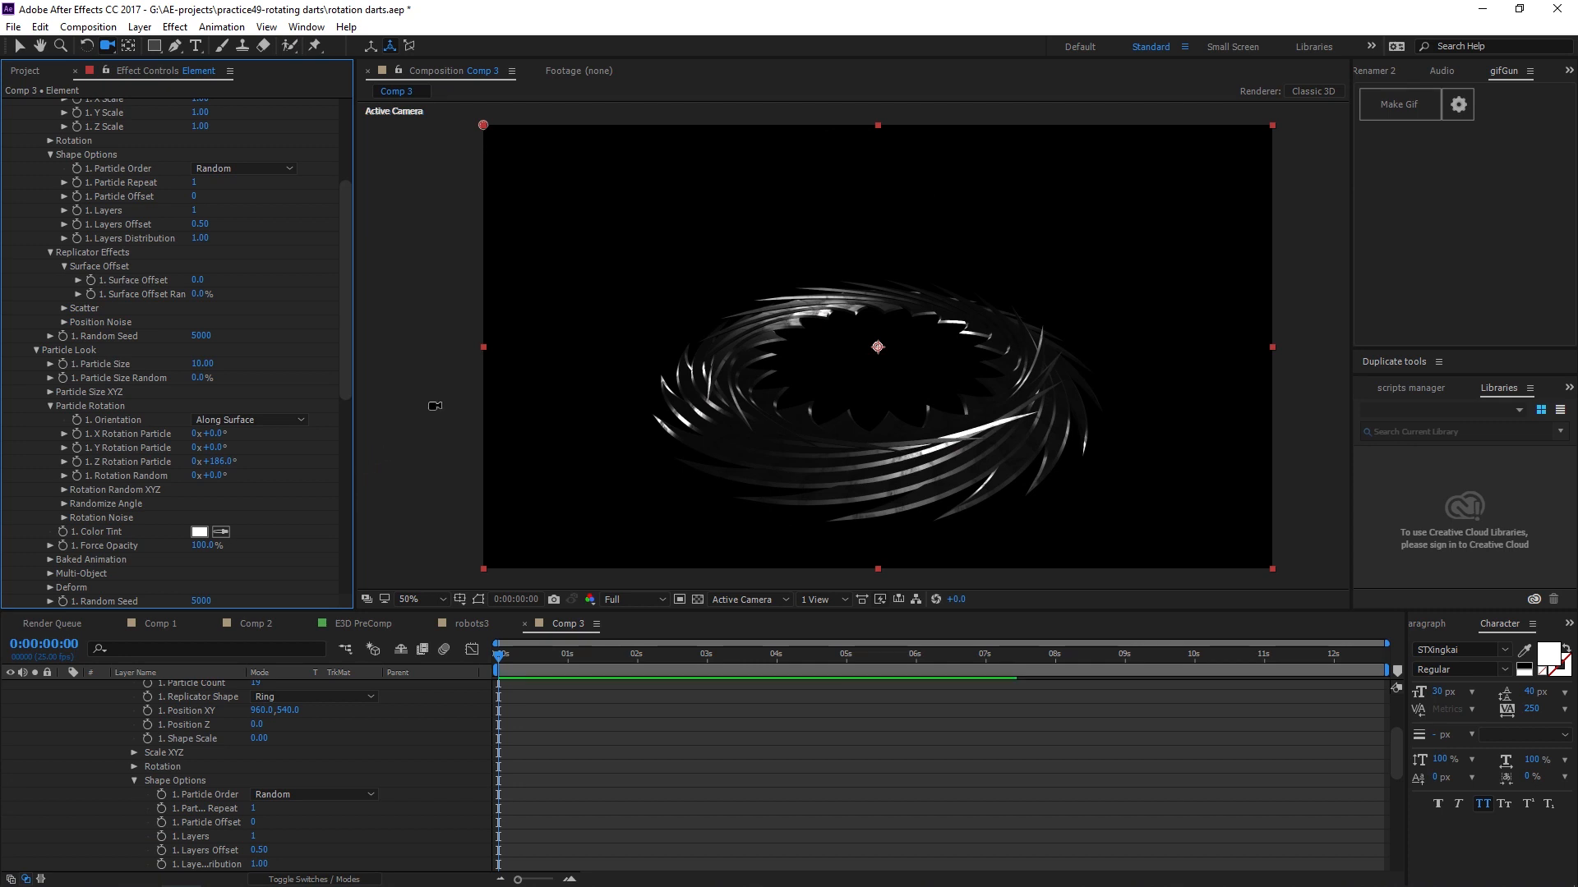
# Examine the reference ring animation in Comp 1 by scrubbing its timeline, returning to Comp 3.
pyautogui.click(363, 625)
pyautogui.click(161, 625)
pyautogui.moveTo(558, 656); pyautogui.dragTo(518, 686)
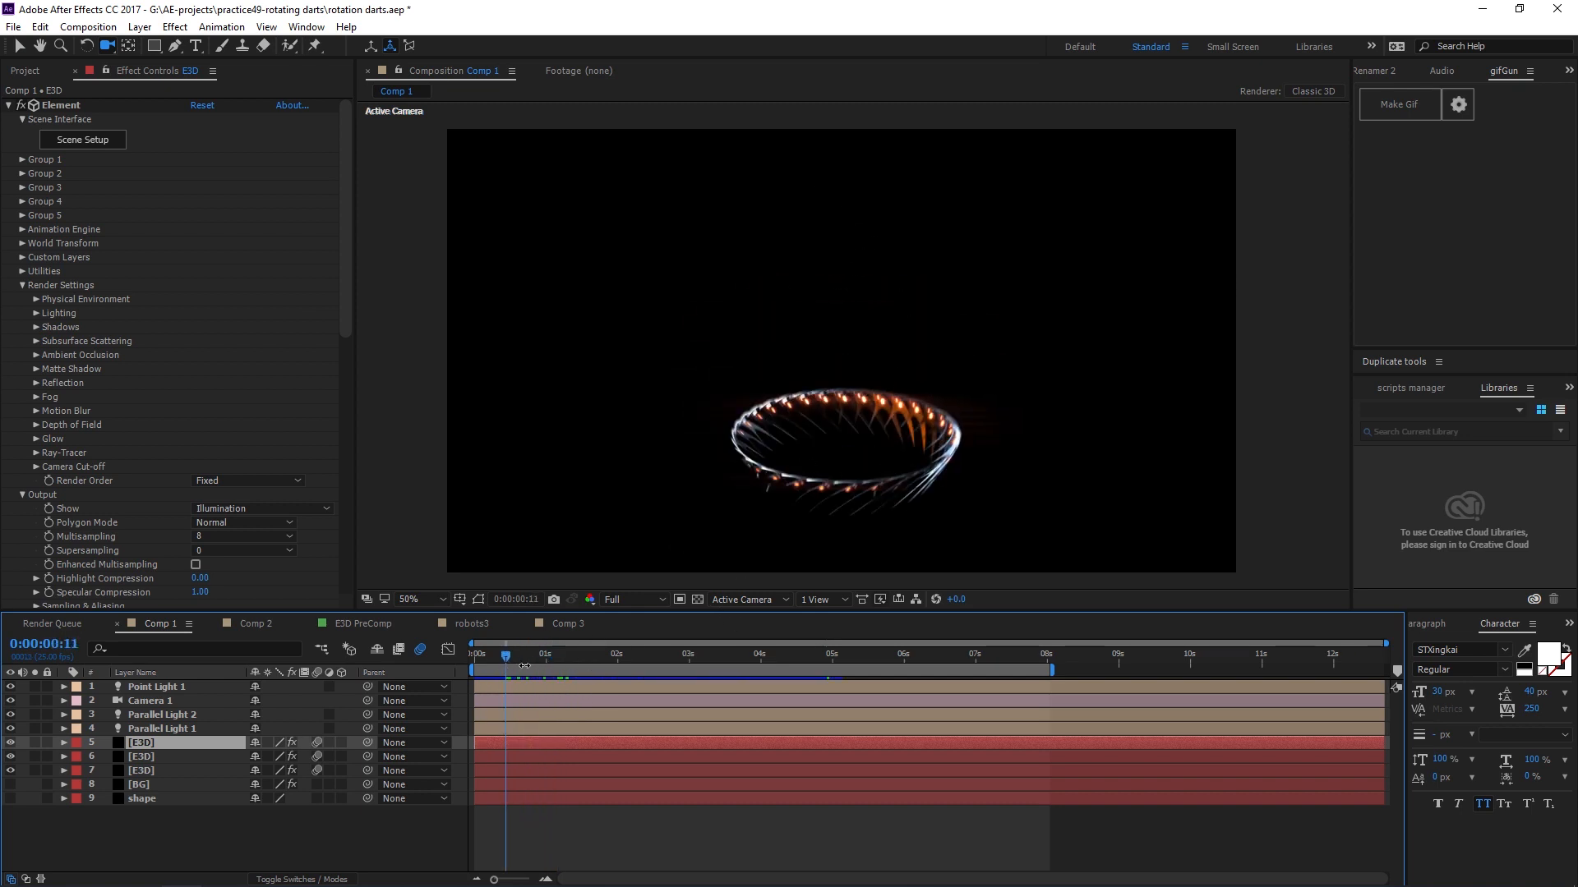
pyautogui.moveTo(525, 665); pyautogui.dragTo(646, 686)
pyautogui.click(567, 623)
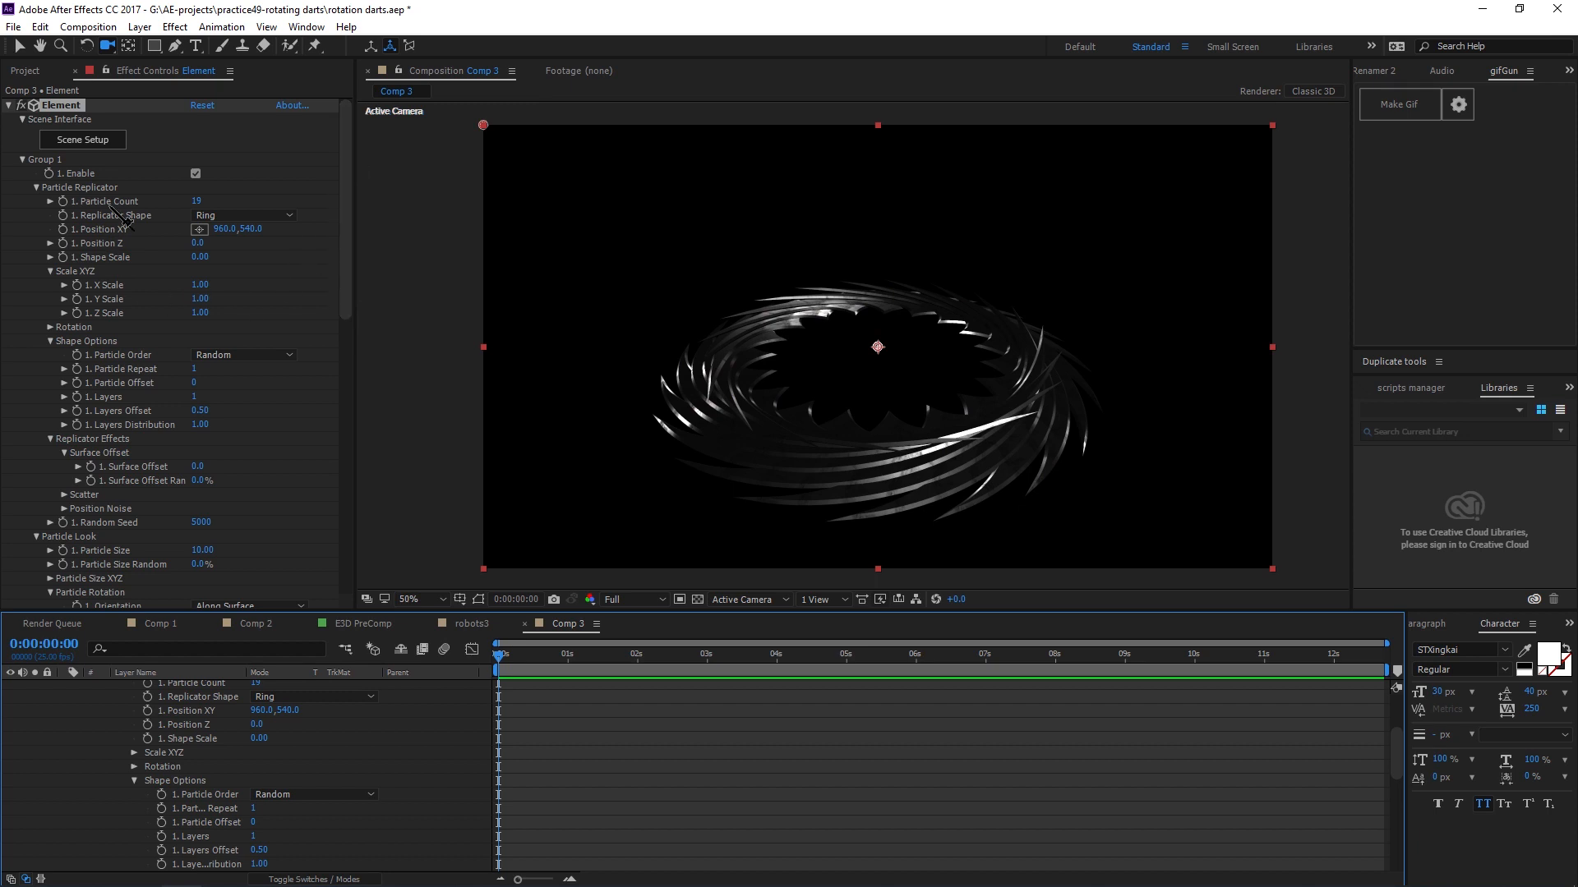
# In Scene Setup, assign the group folder's Auxiliary Animation to Channel 1 and apply the change.
pyautogui.click(107, 141)
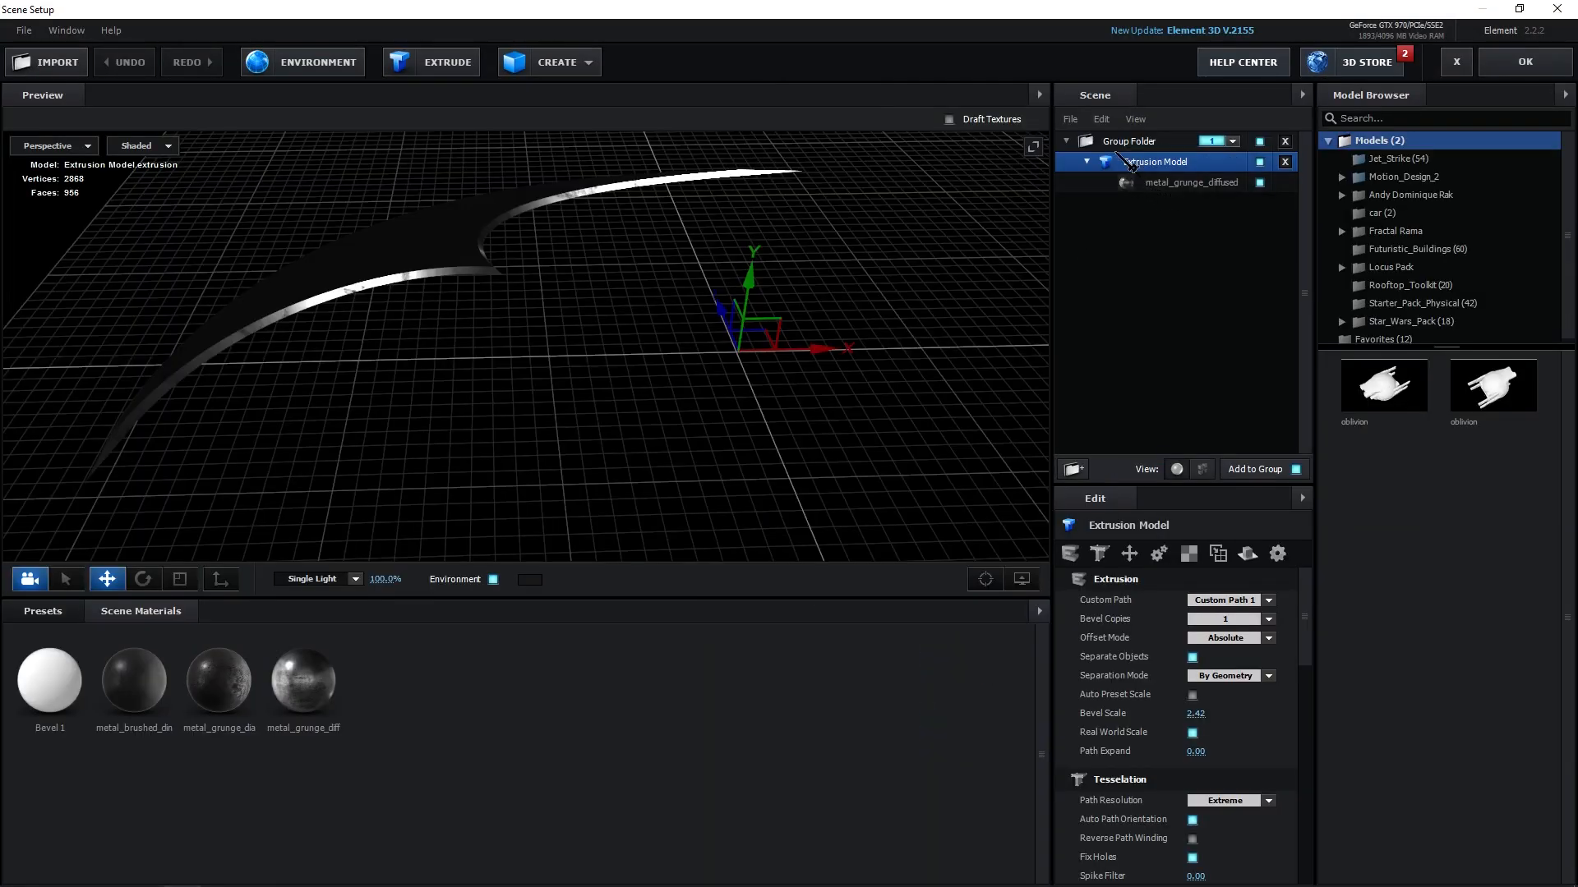
pyautogui.click(1115, 148)
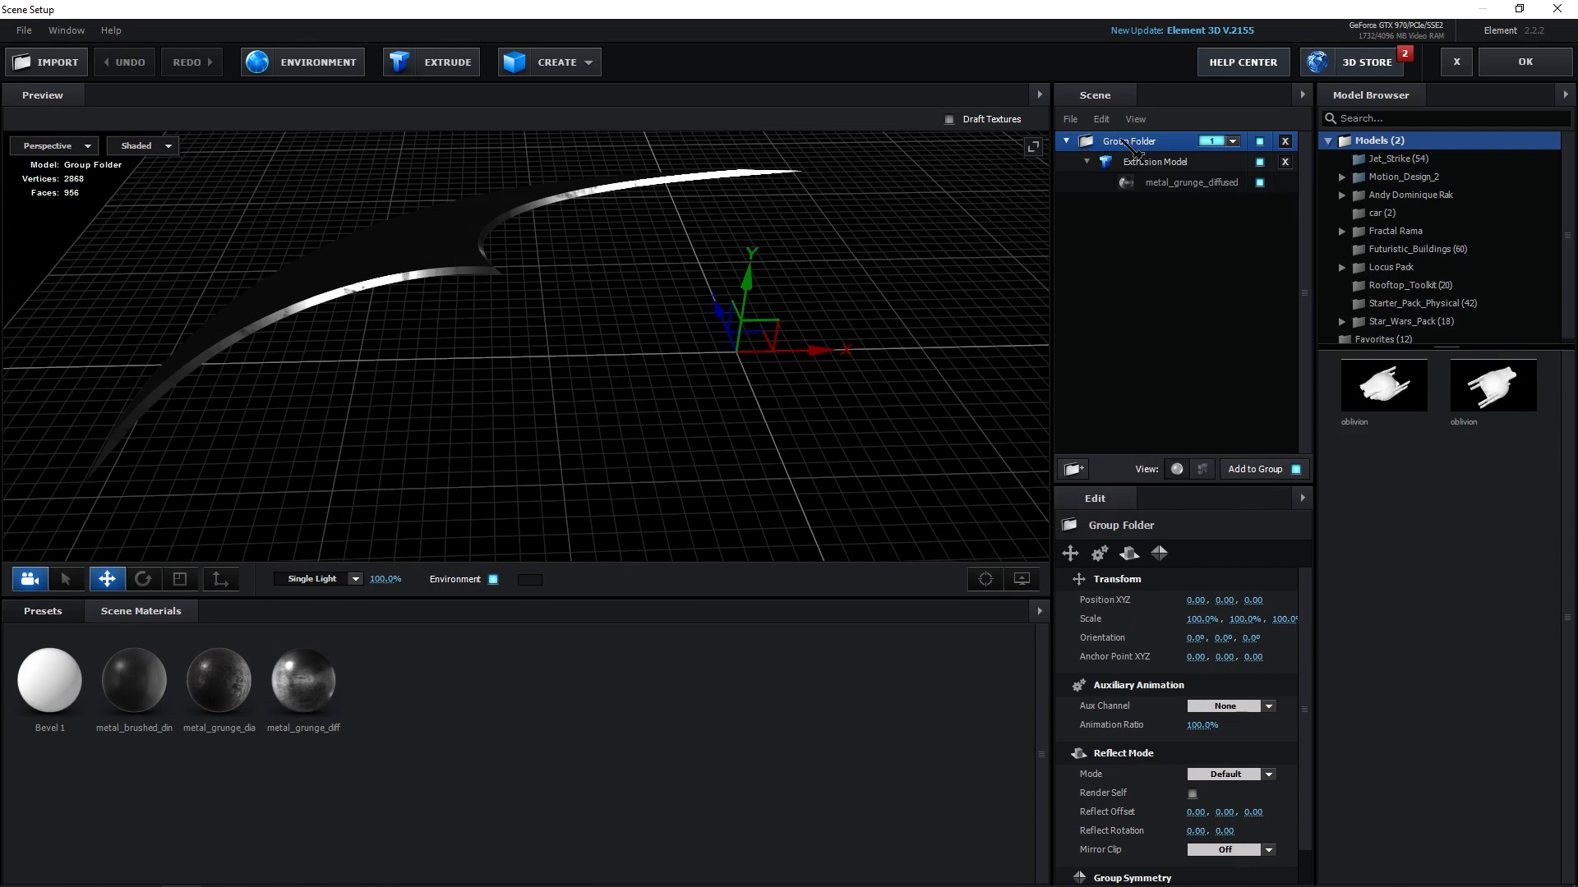
pyautogui.rightClick(1123, 142)
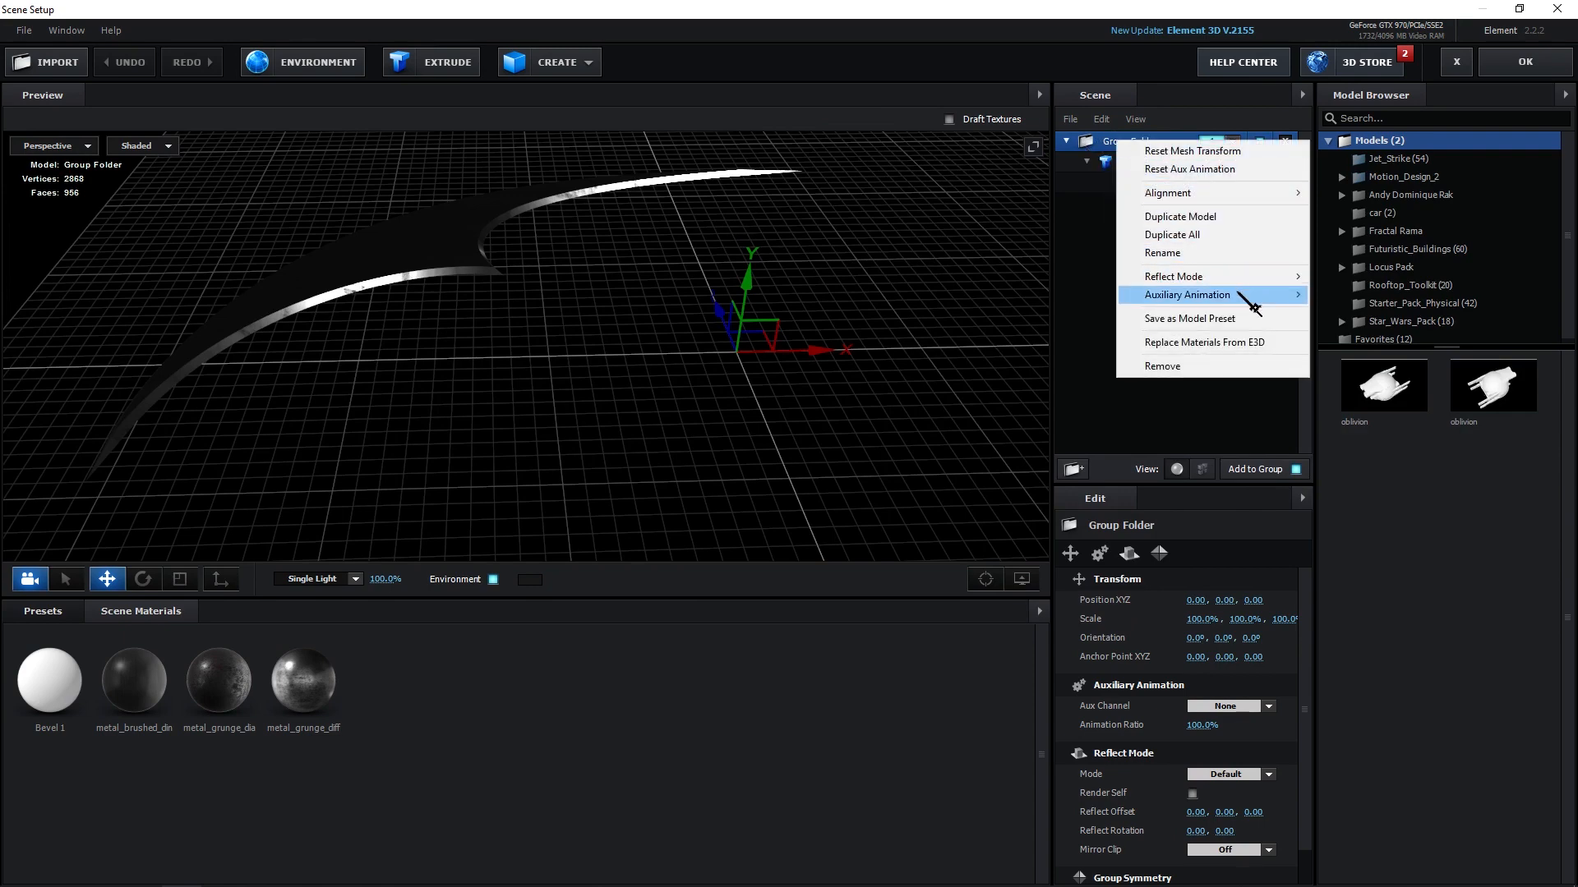
pyautogui.moveTo(1247, 301)
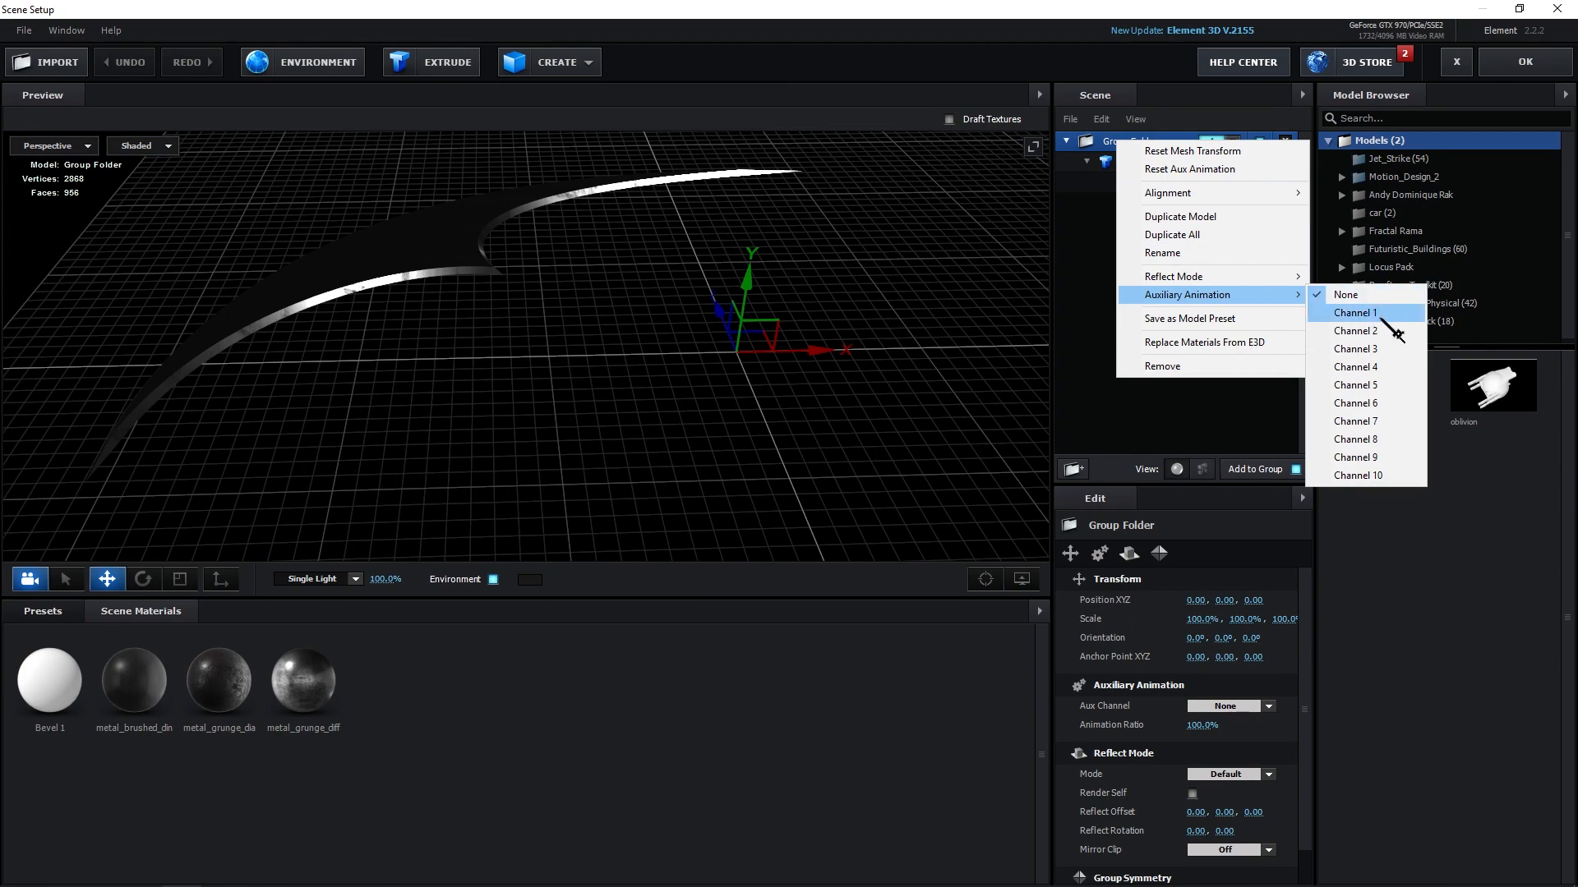
pyautogui.click(1355, 313)
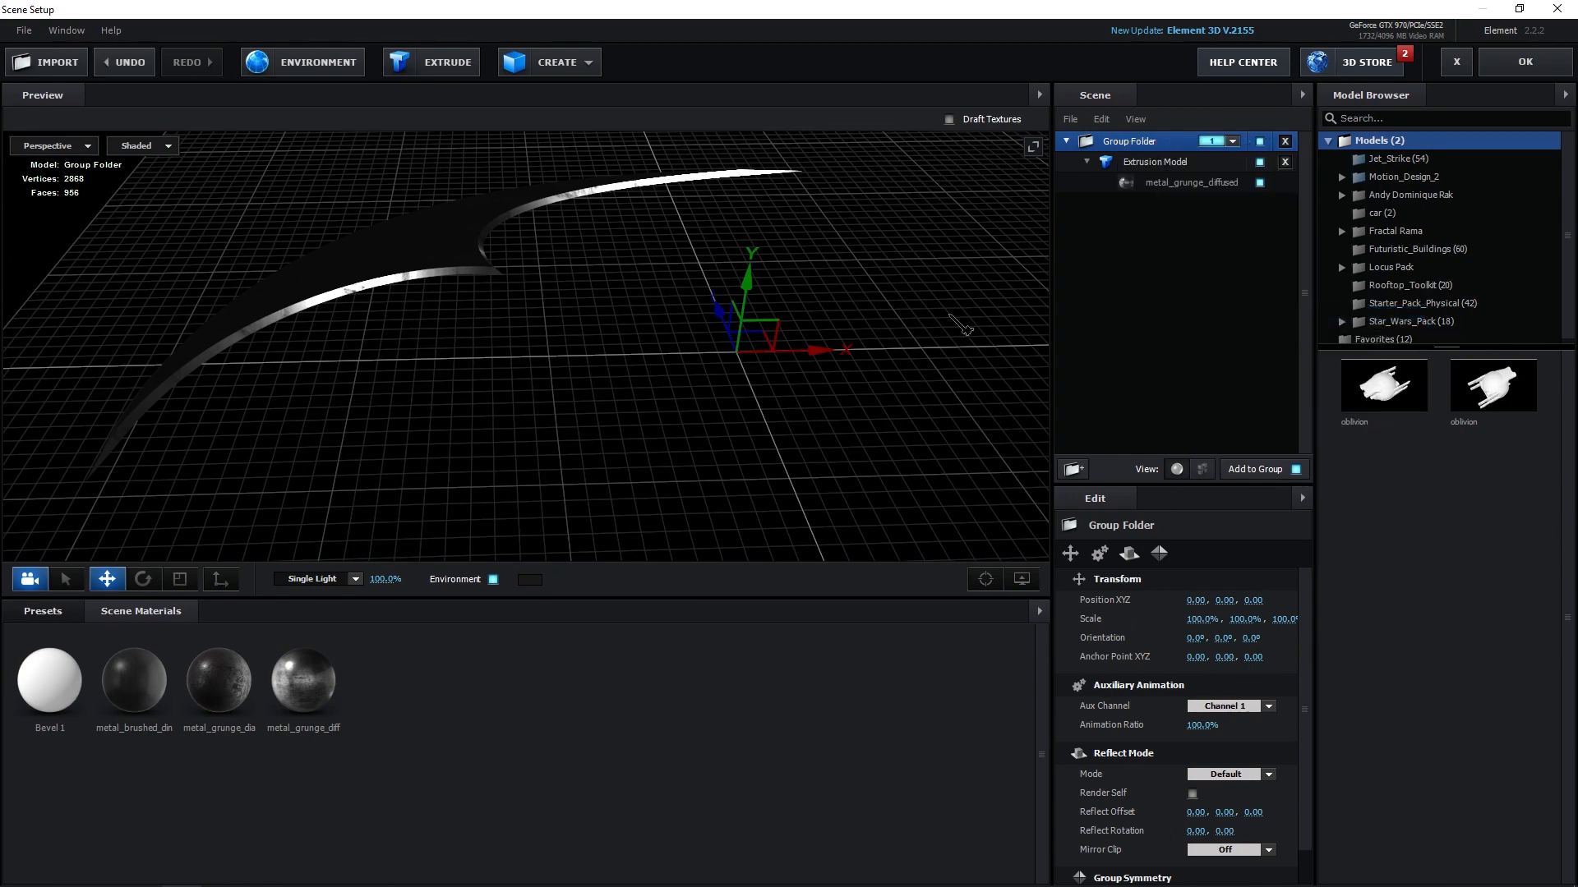
pyautogui.moveTo(578, 327)
pyautogui.mouseDown()
pyautogui.moveTo(544, 392)
pyautogui.moveTo(604, 320)
pyautogui.moveTo(579, 307)
pyautogui.mouseUp()
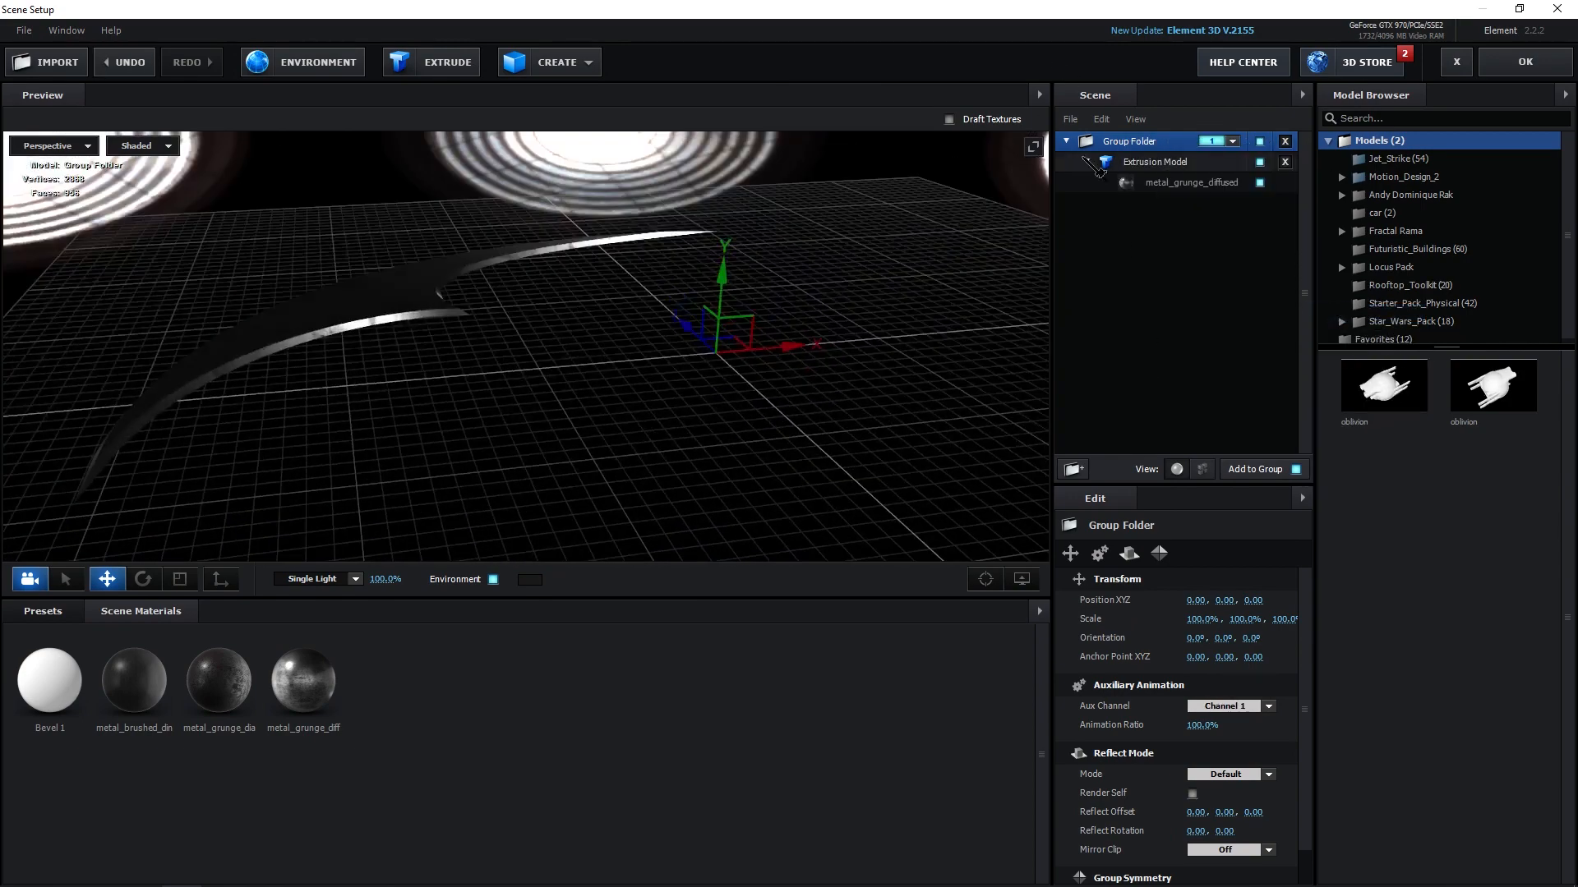
pyautogui.click(1526, 63)
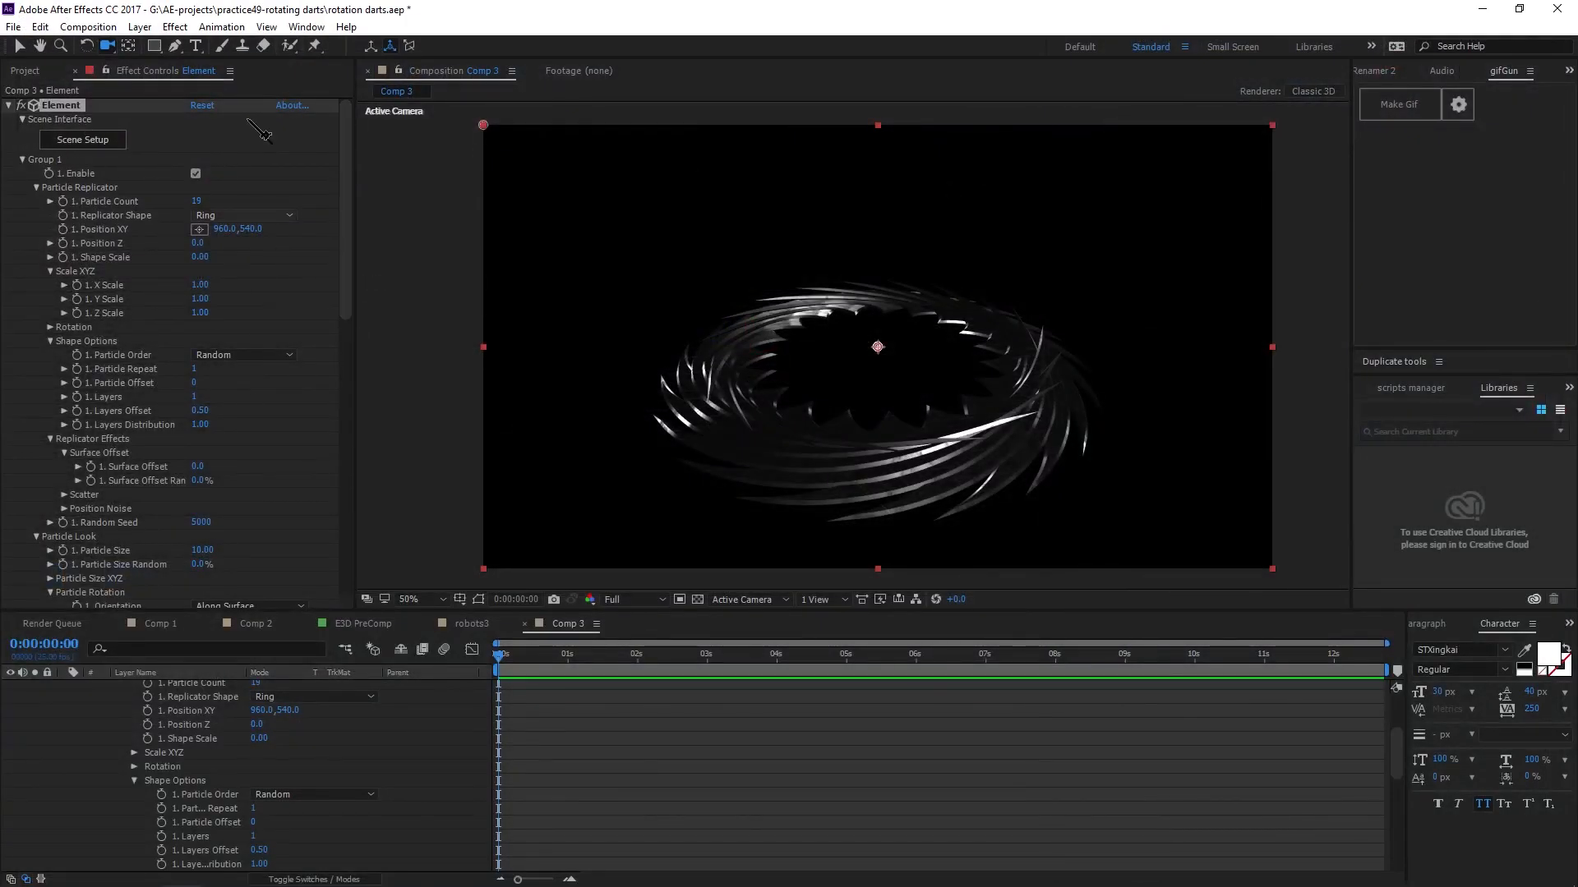
# Expand Aux Channels' Channel 1 position and set CH1 Position Y to 1.26.
pyautogui.moveTo(345, 296); pyautogui.dragTo(354, 496)
pyautogui.click(36, 338)
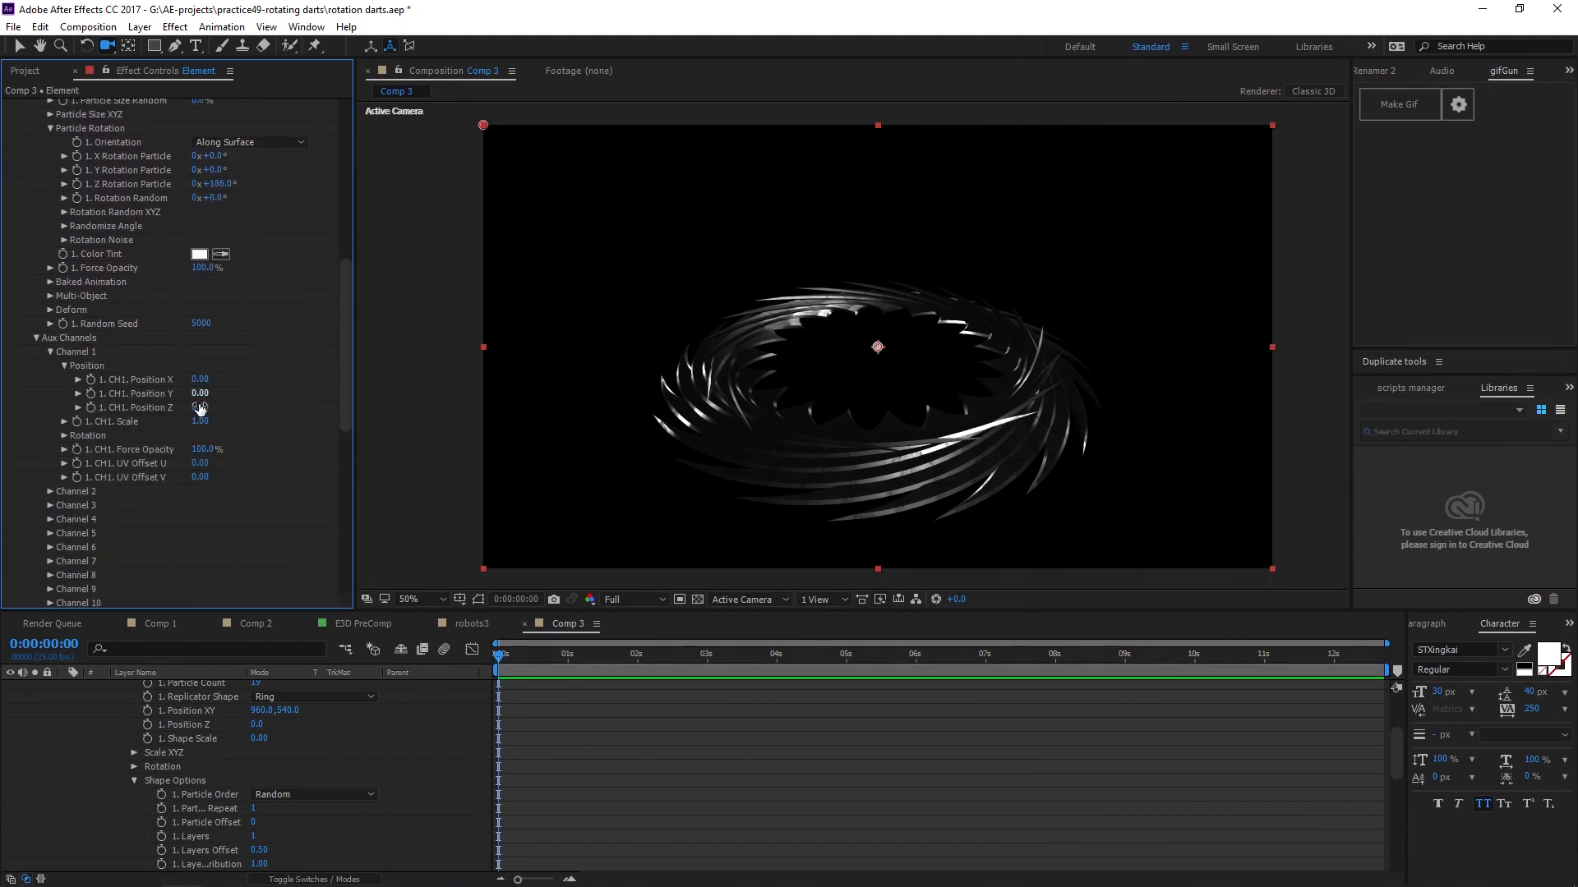
pyautogui.moveTo(199, 393); pyautogui.dragTo(375, 469)
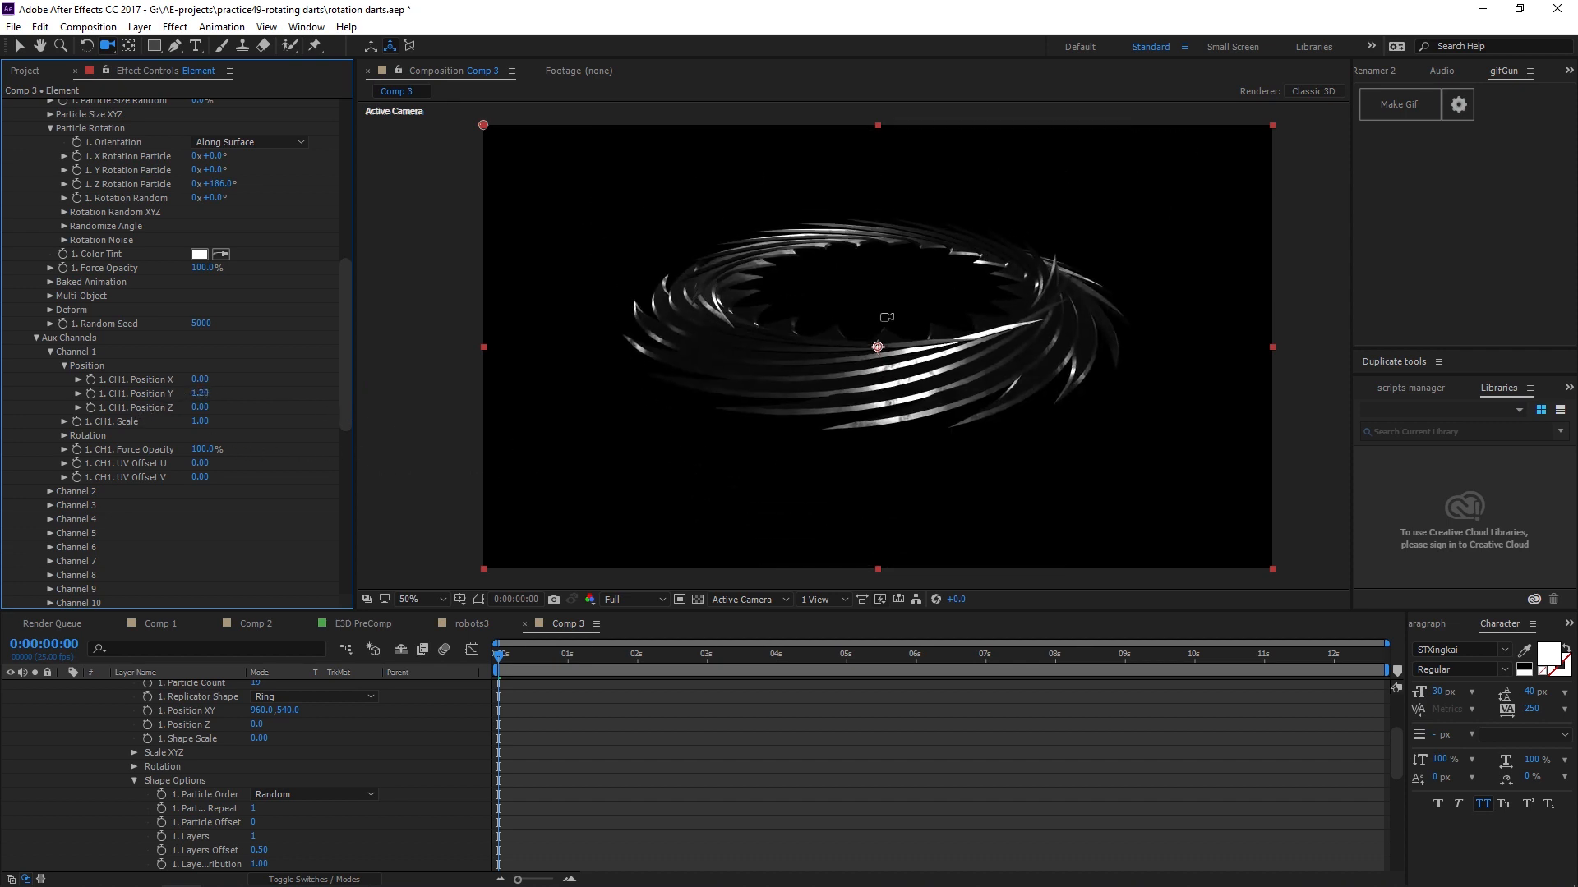
pyautogui.moveTo(1061, 382); pyautogui.dragTo(775, 386)
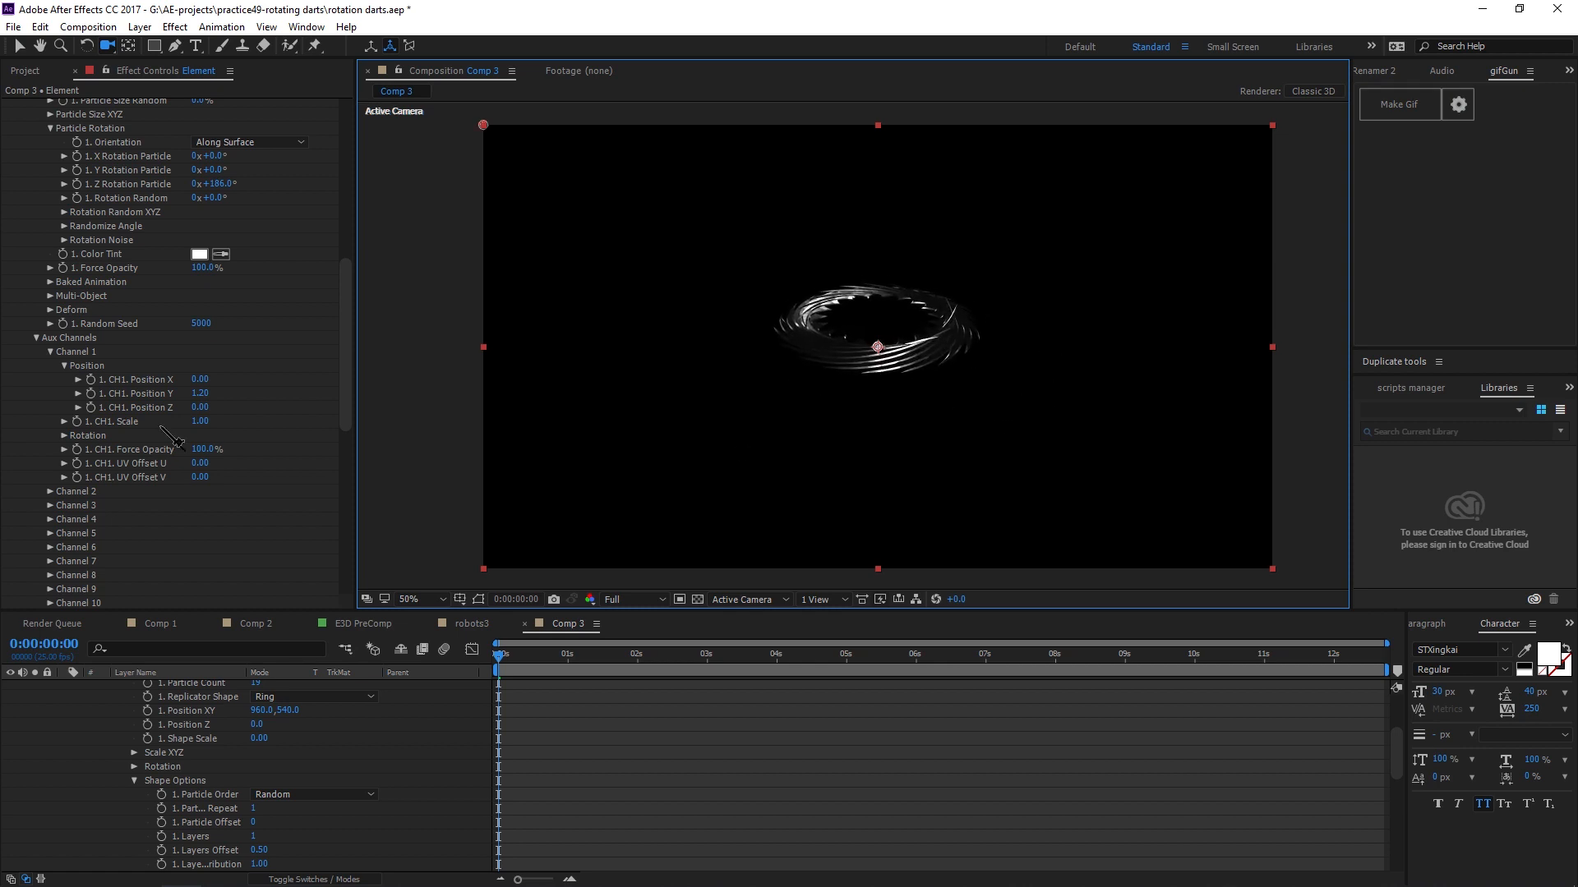
pyautogui.press('space')
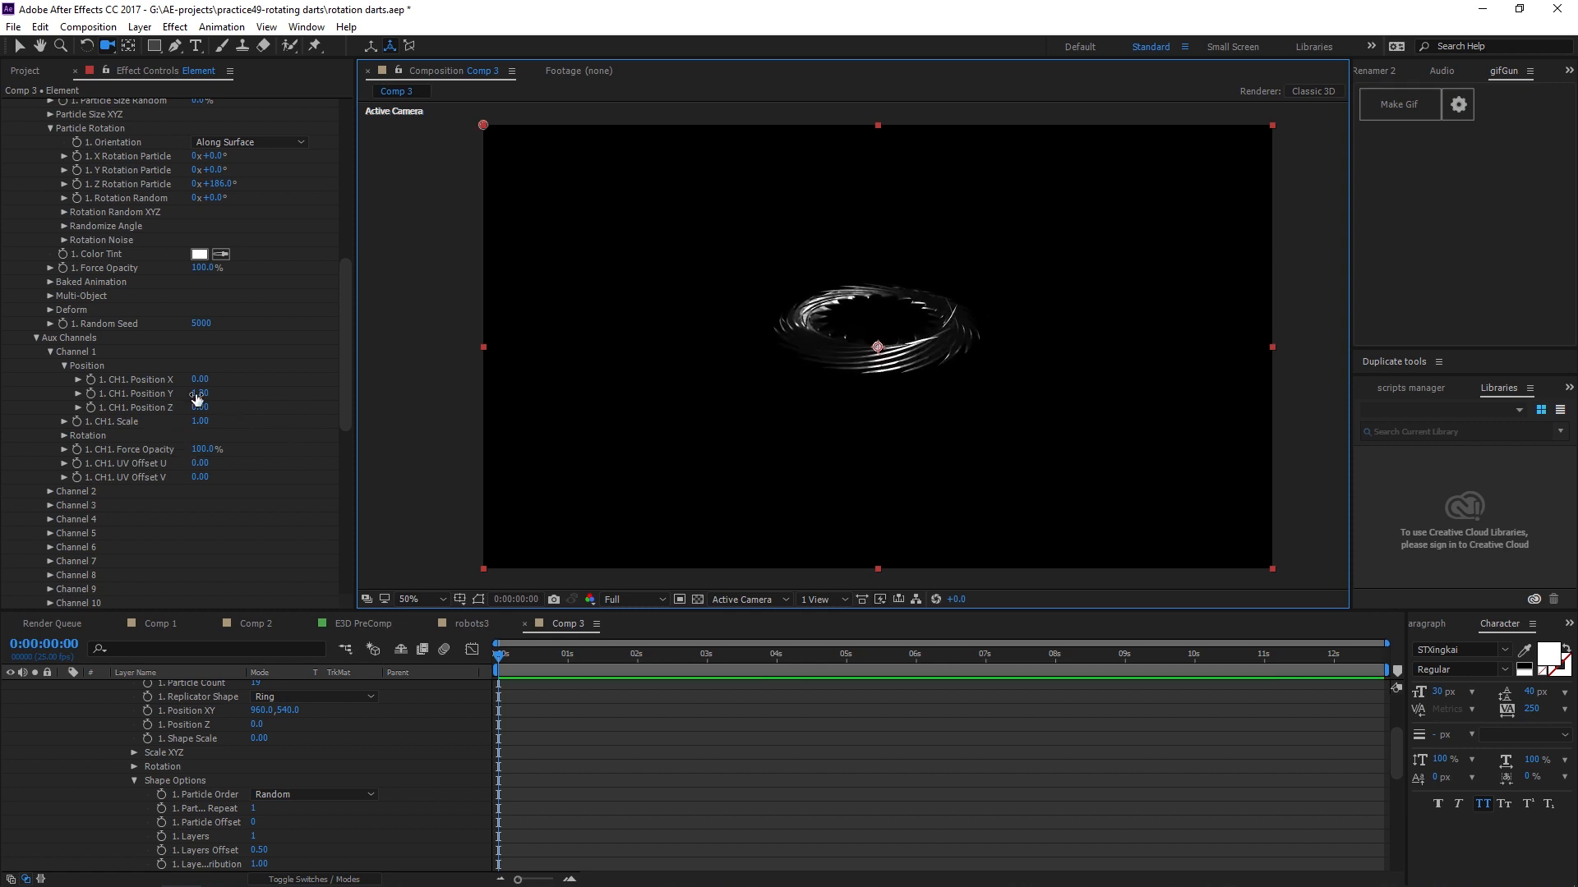
pyautogui.moveTo(226, 396); pyautogui.dragTo(227, 407)
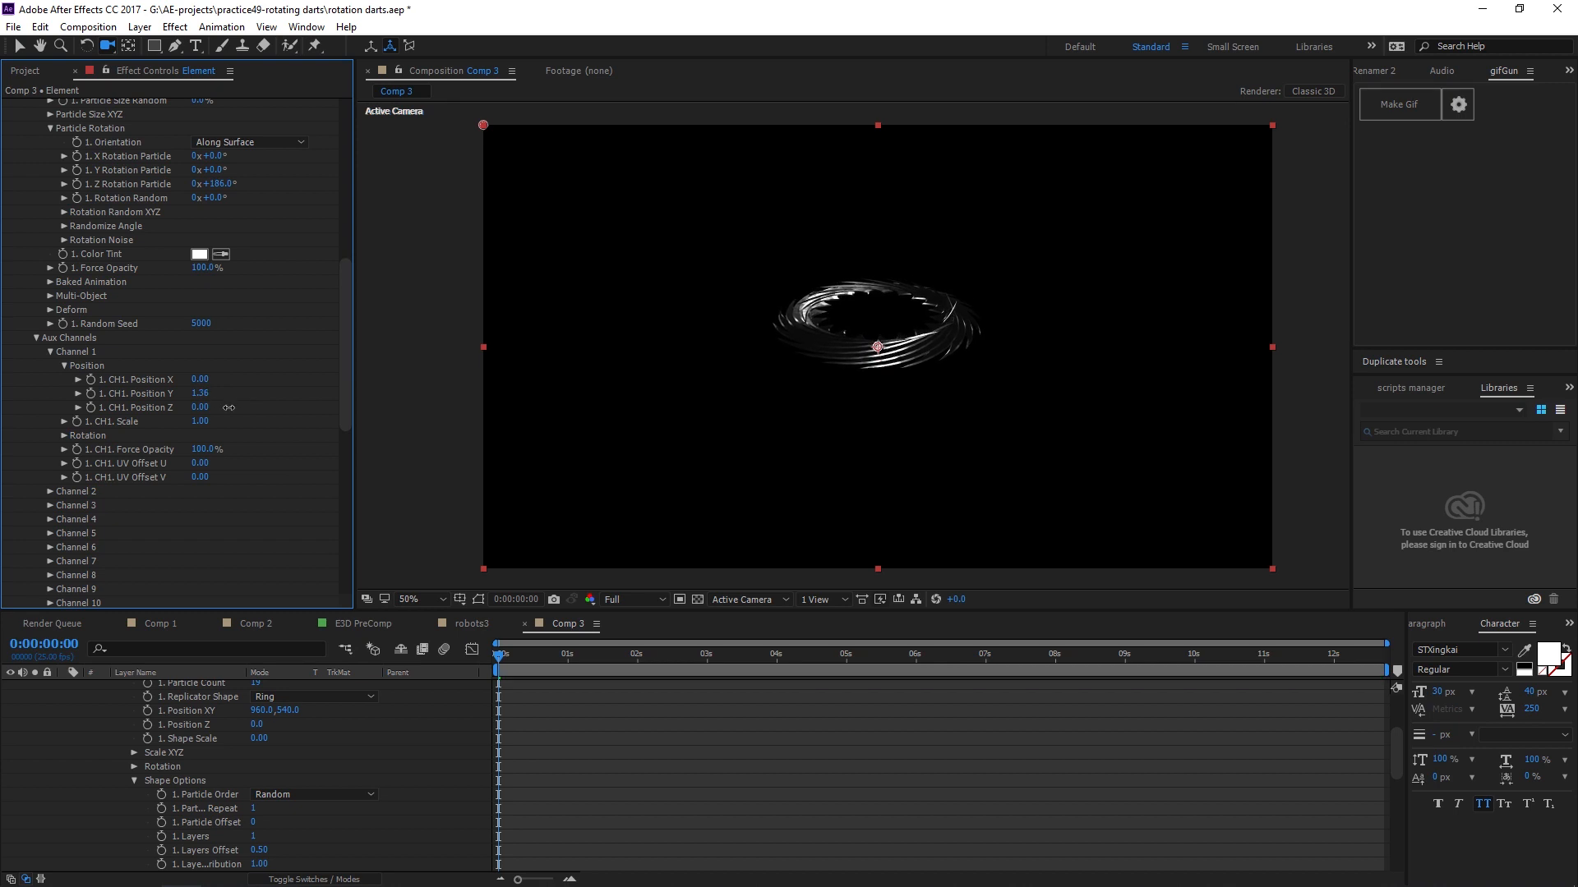
# Set the Z Rotation Particle to 226° and the CH1 Position Y to 3.60.
pyautogui.scroll(3, 228, 408)
pyautogui.moveTo(216, 294); pyautogui.dragTo(361, 400)
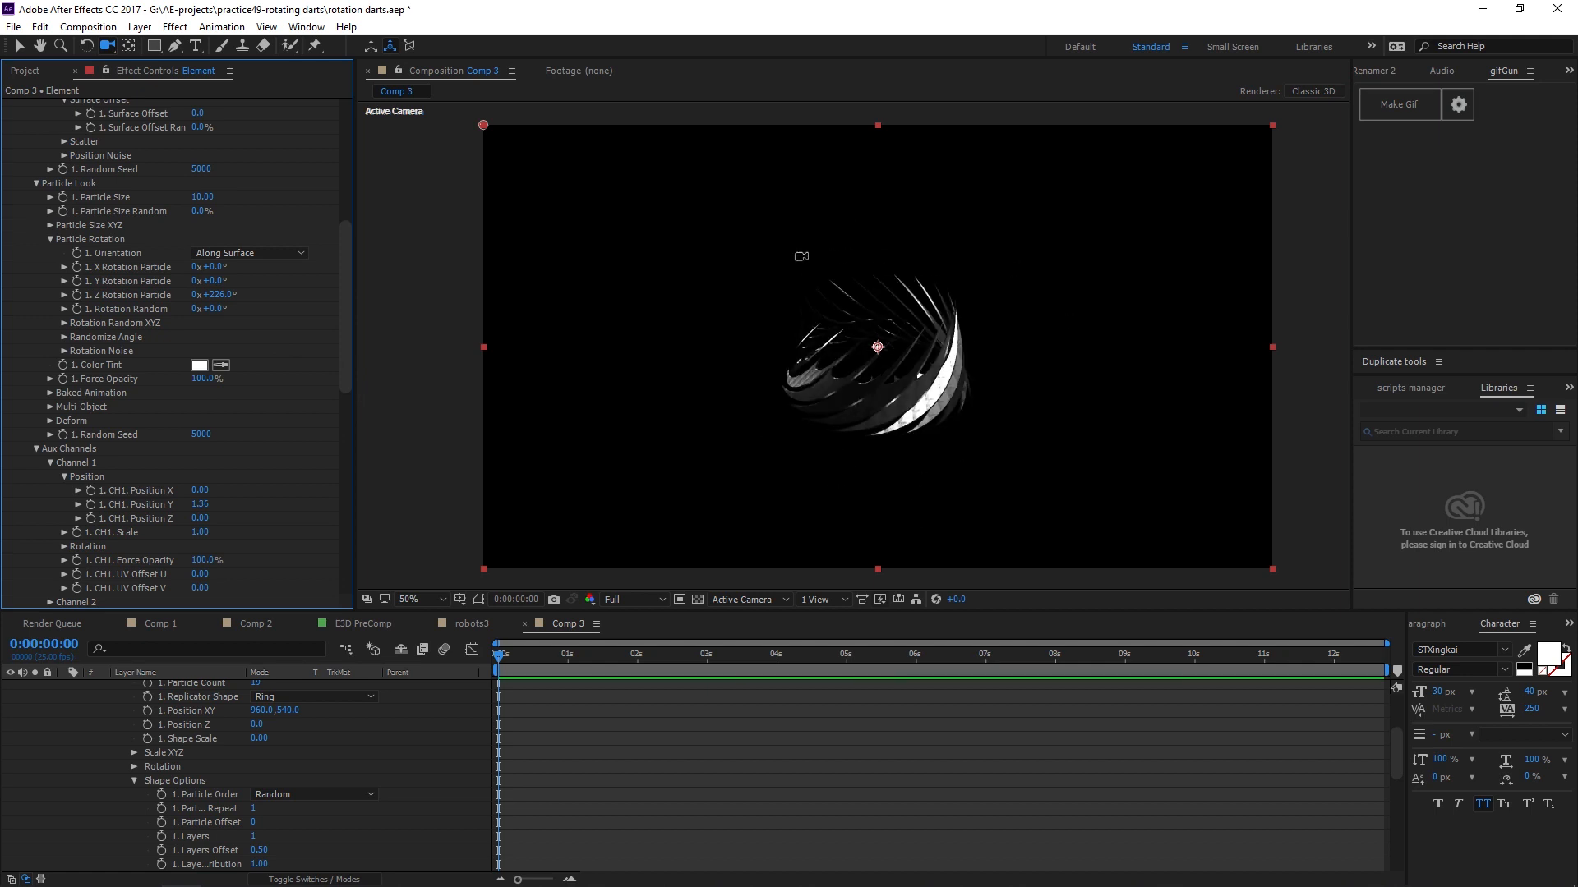
pyautogui.moveTo(204, 511); pyautogui.dragTo(377, 496)
# Reduce the Particle Size to 5.40.
pyautogui.scroll(10, 205, 361)
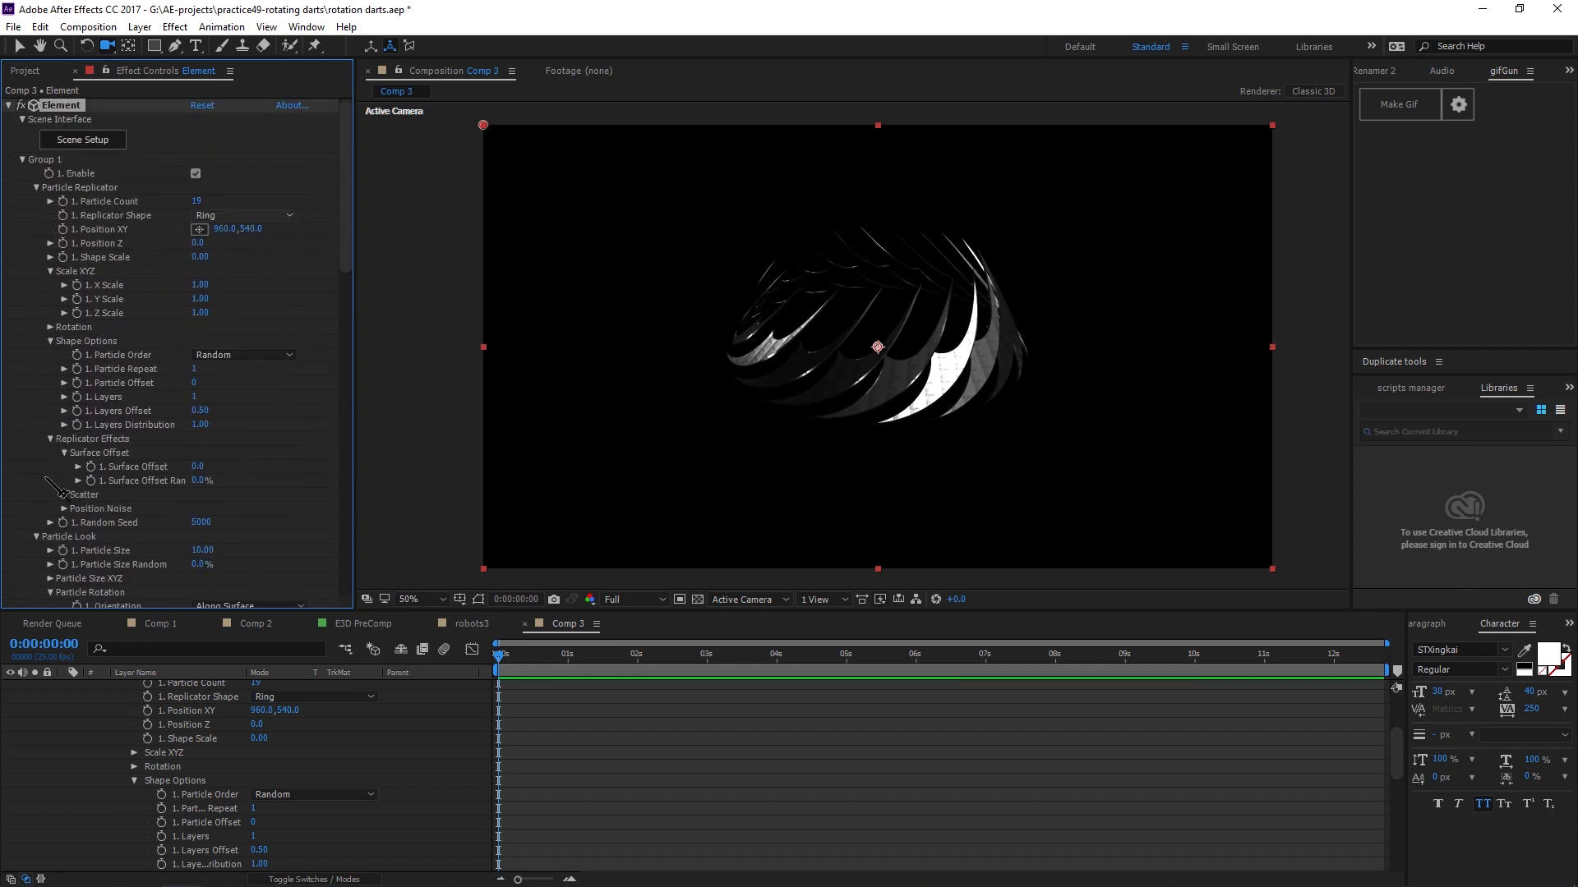
pyautogui.scroll(-2, 88, 392)
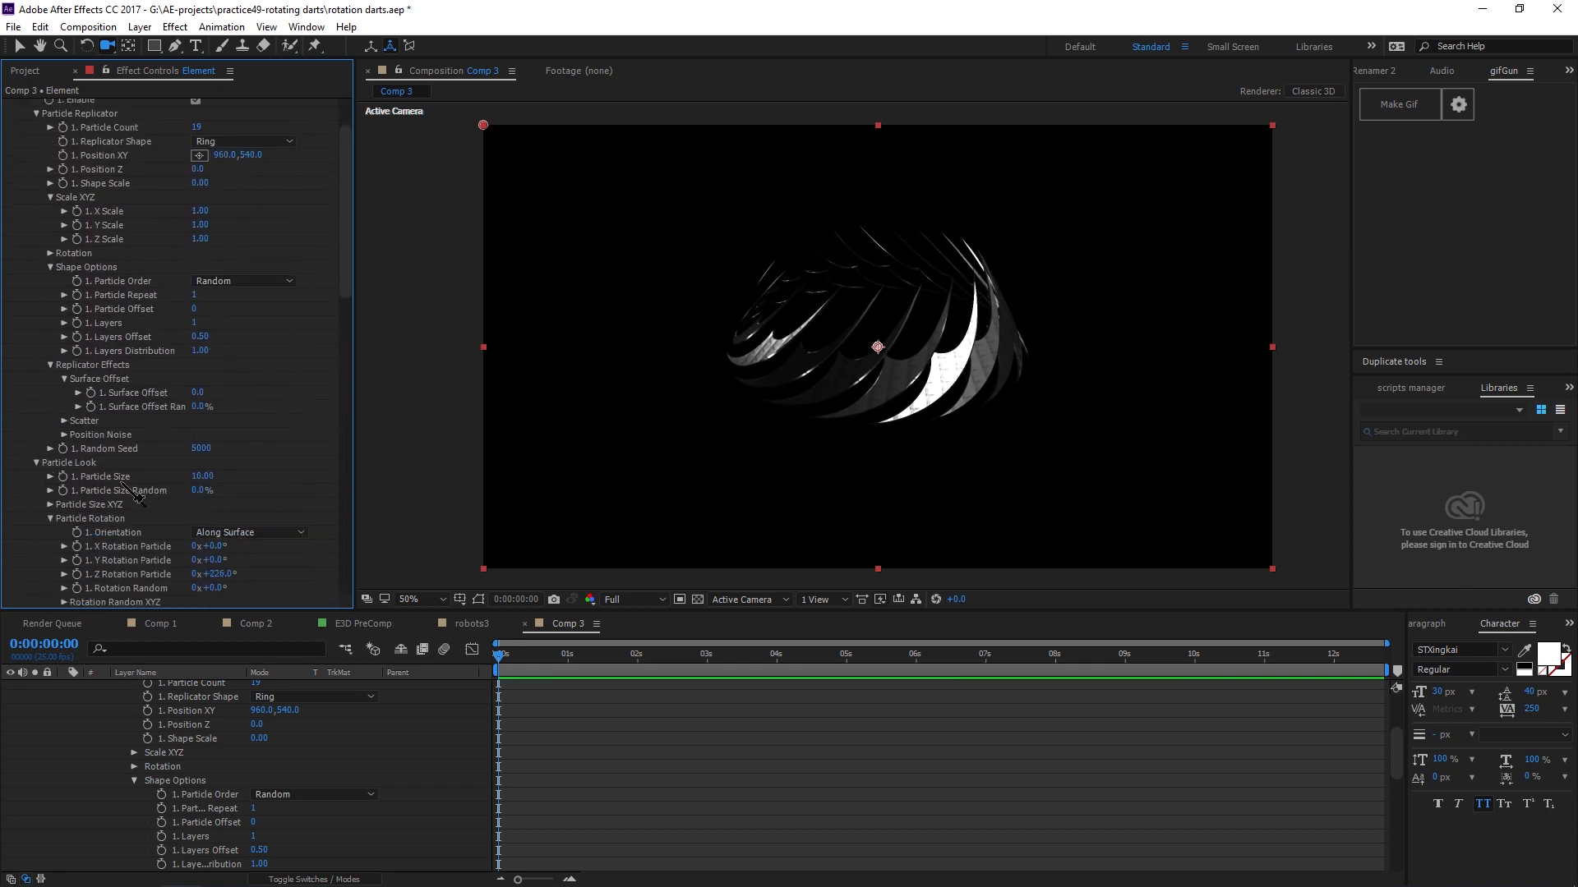
pyautogui.moveTo(206, 485); pyautogui.dragTo(168, 480)
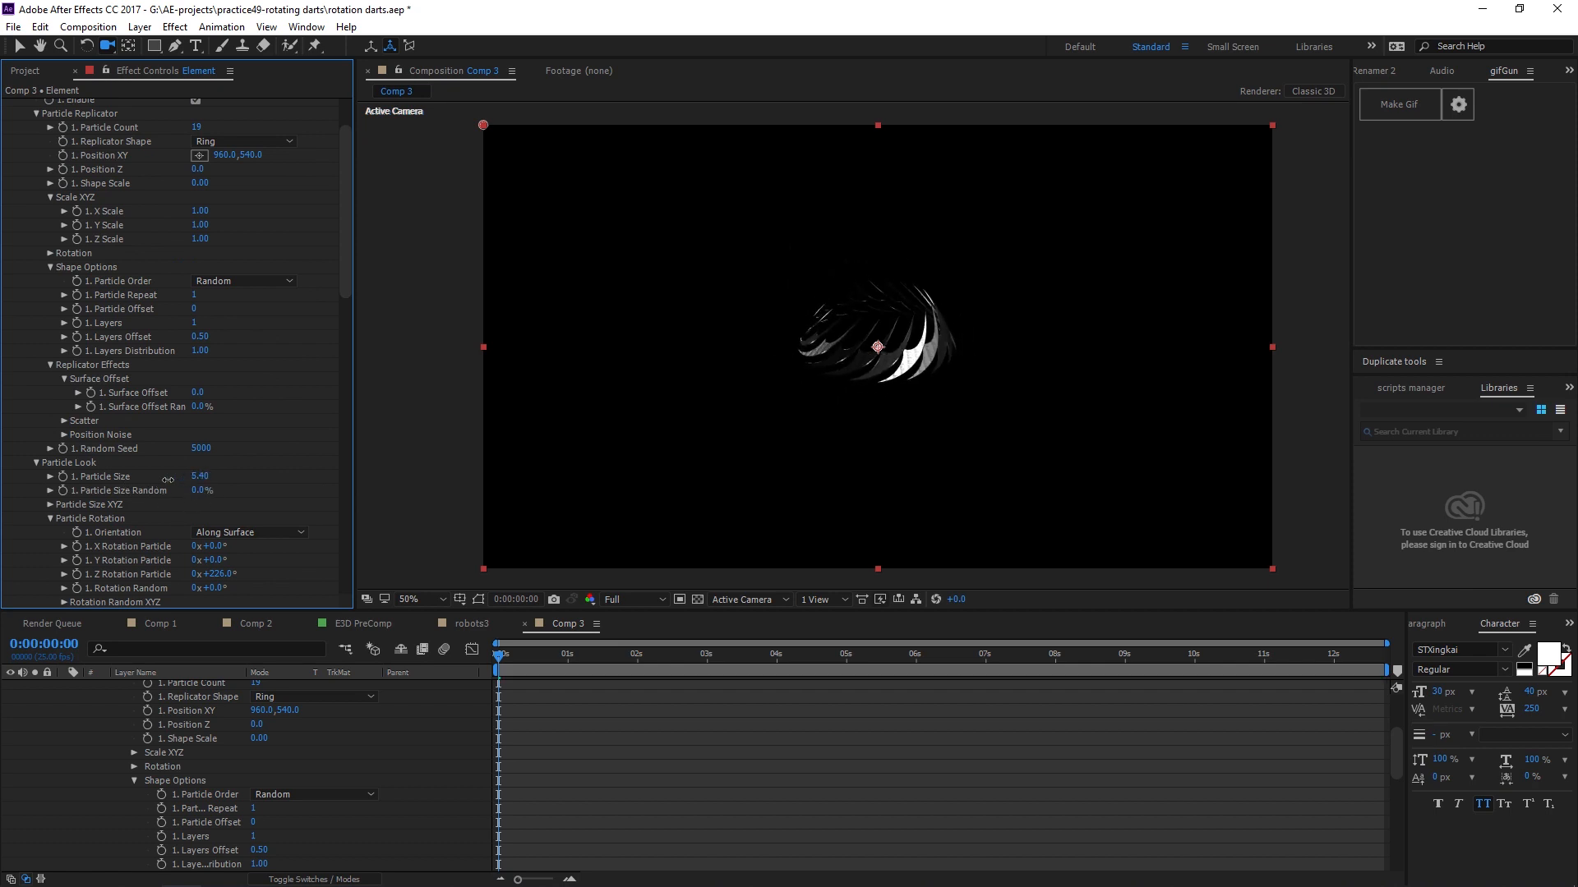
pyautogui.moveTo(846, 436); pyautogui.dragTo(864, 411)
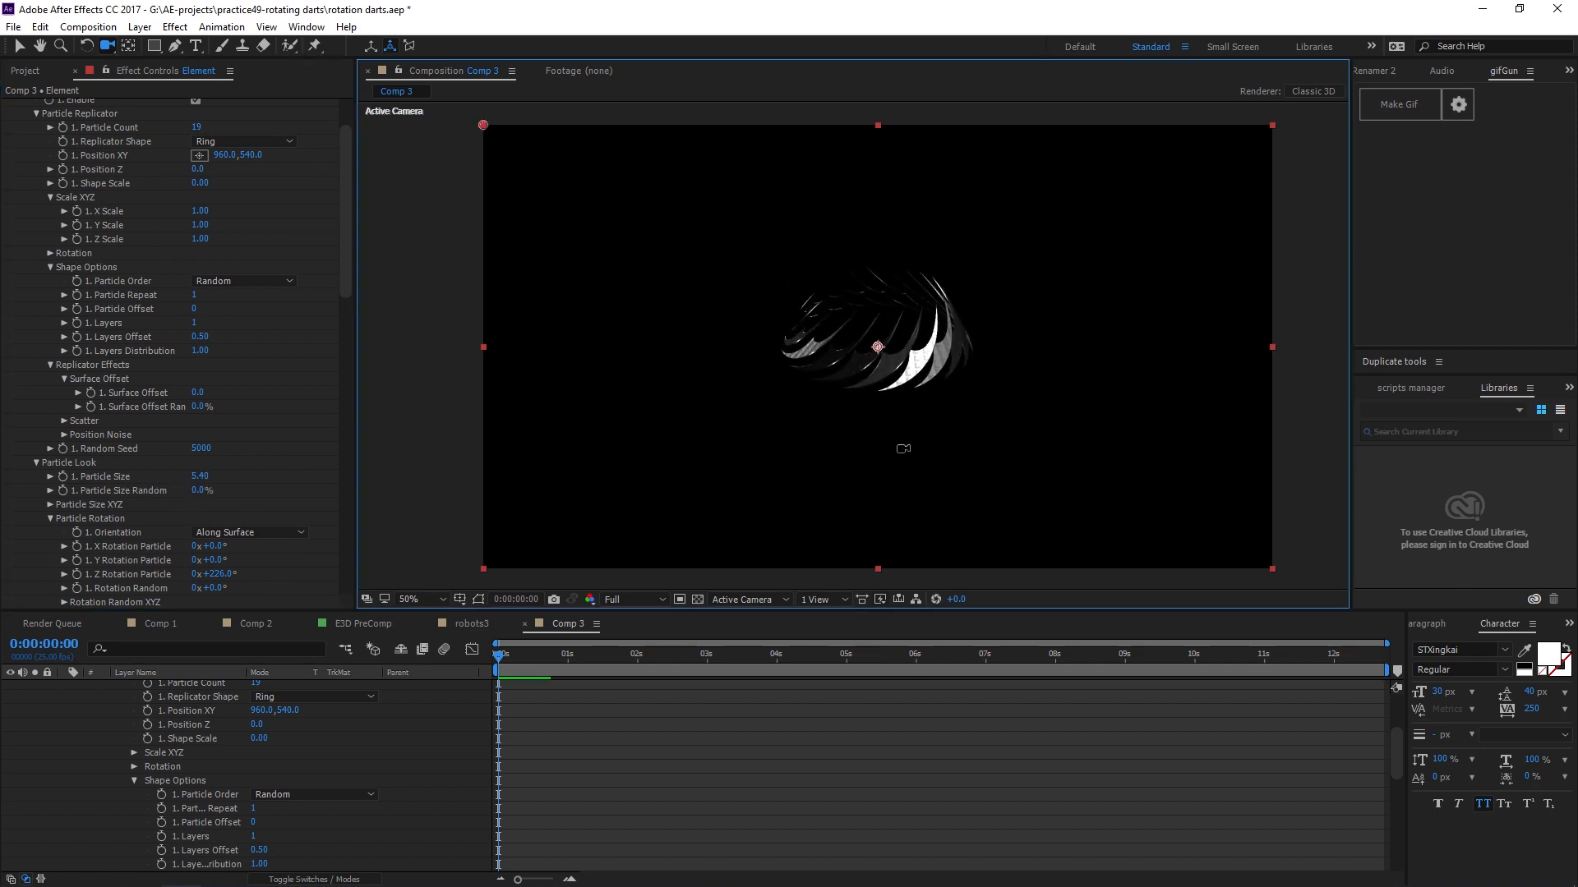
# Try scrubbing the Z Rotation Particle to larger angles and undo the changes.
pyautogui.scroll(-6, 296, 329)
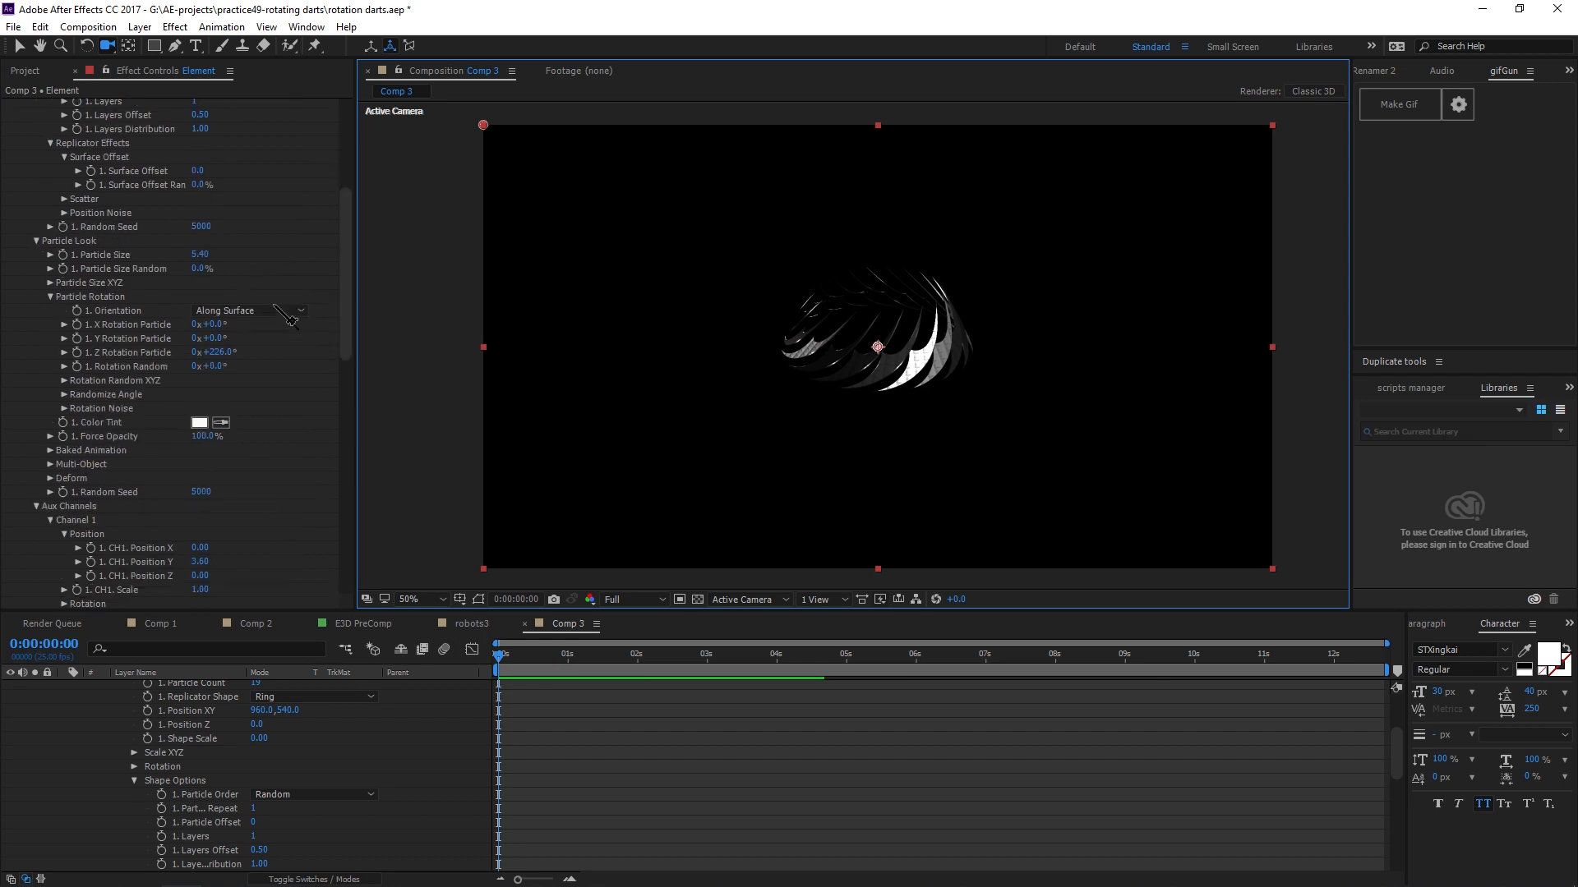
pyautogui.moveTo(218, 285); pyautogui.dragTo(485, 331)
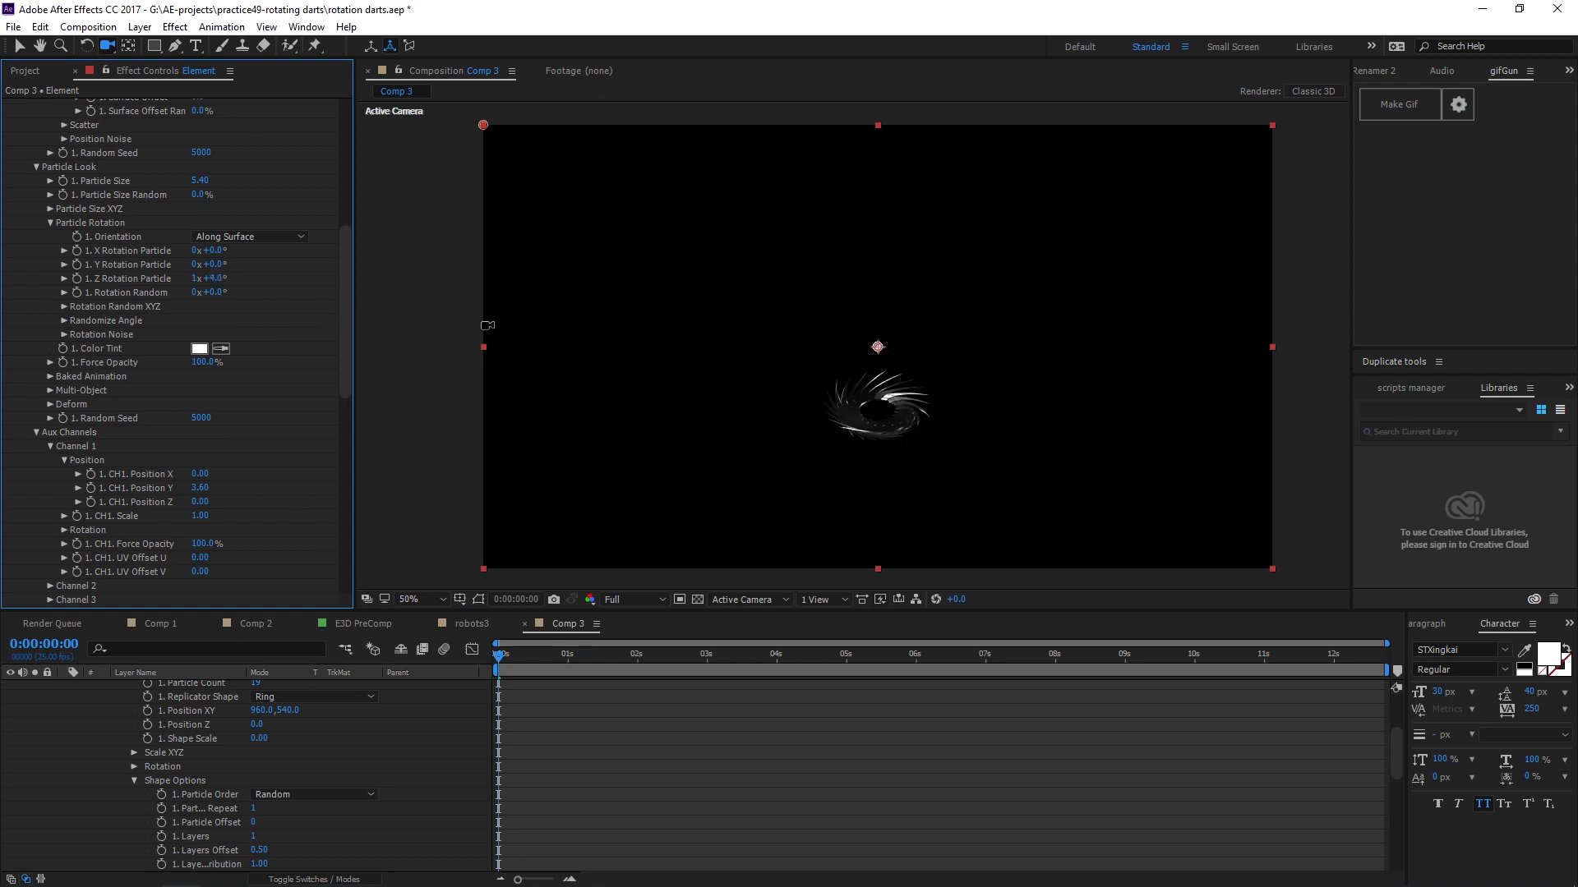
pyautogui.hotkey('ctrl', 'z')
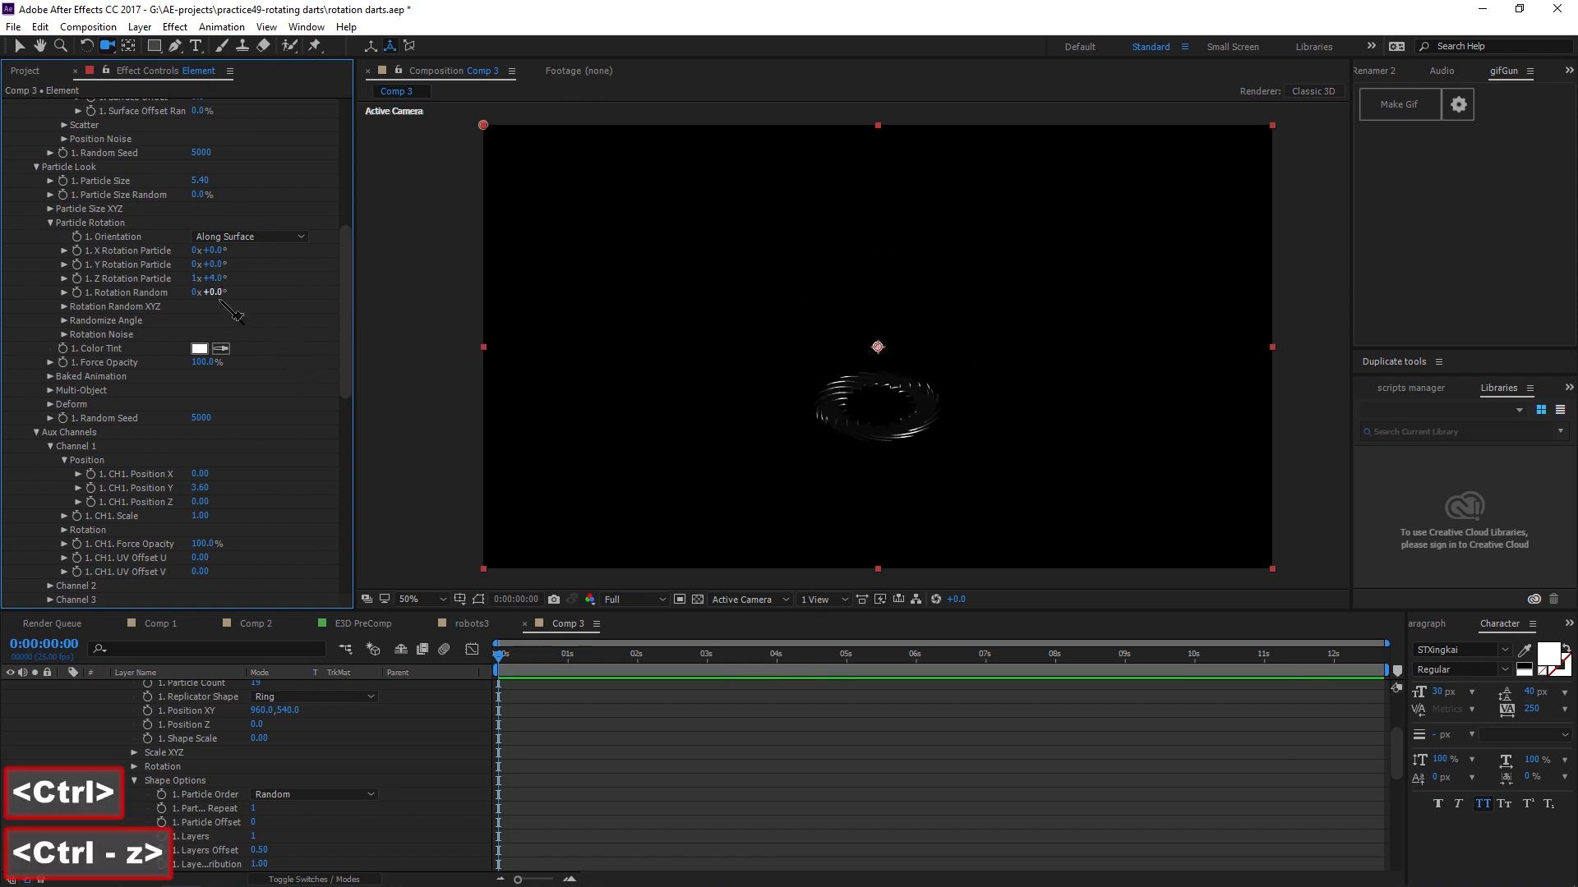
pyautogui.click(219, 278)
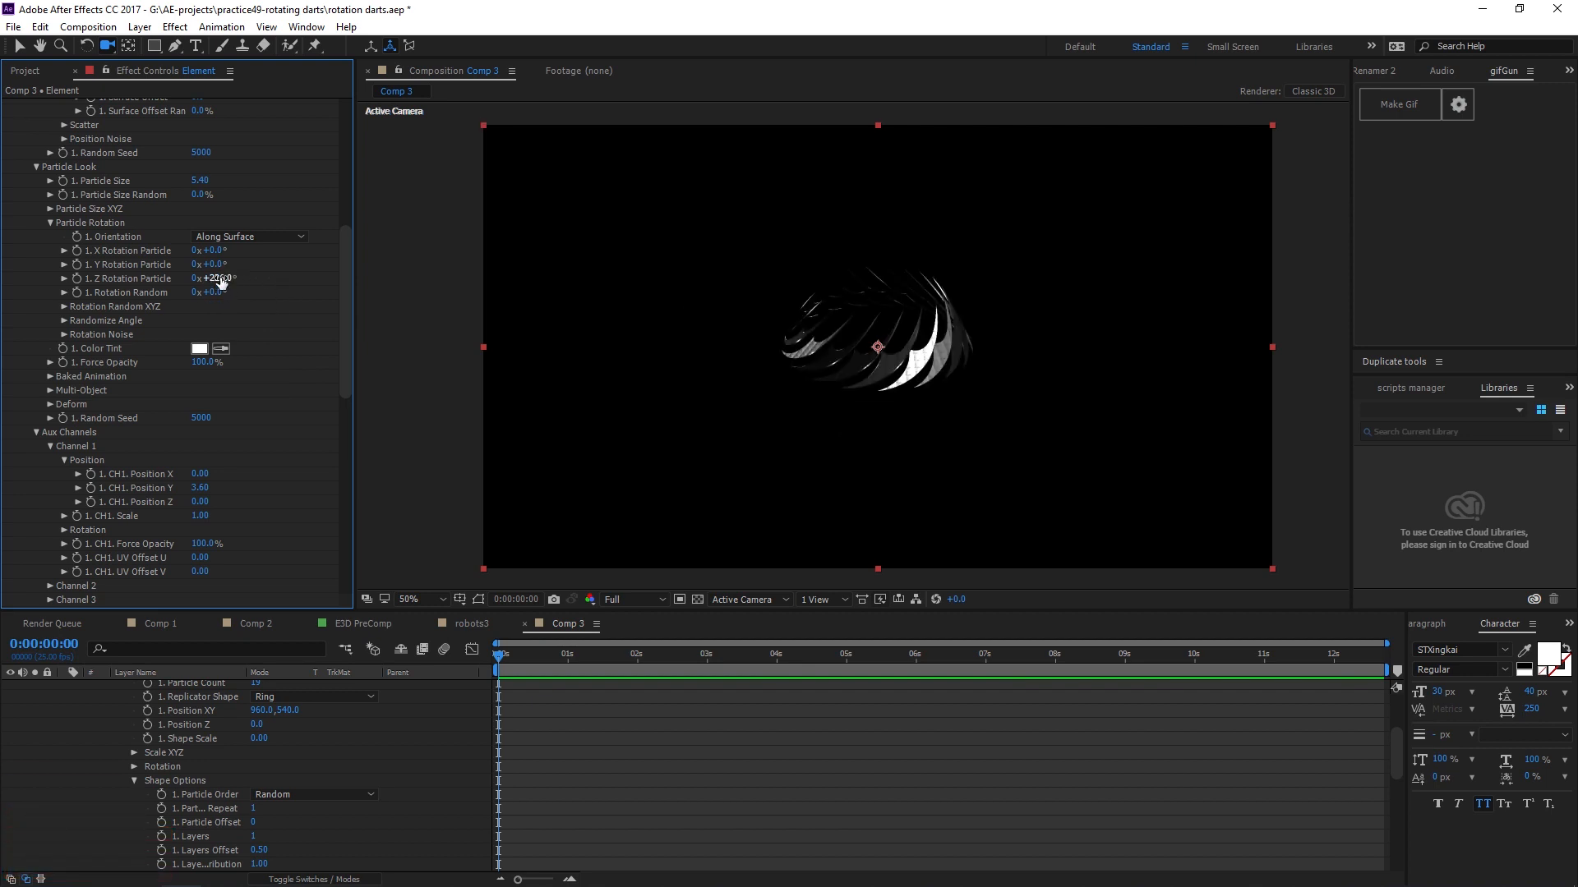
pyautogui.moveTo(220, 282); pyautogui.dragTo(741, 355)
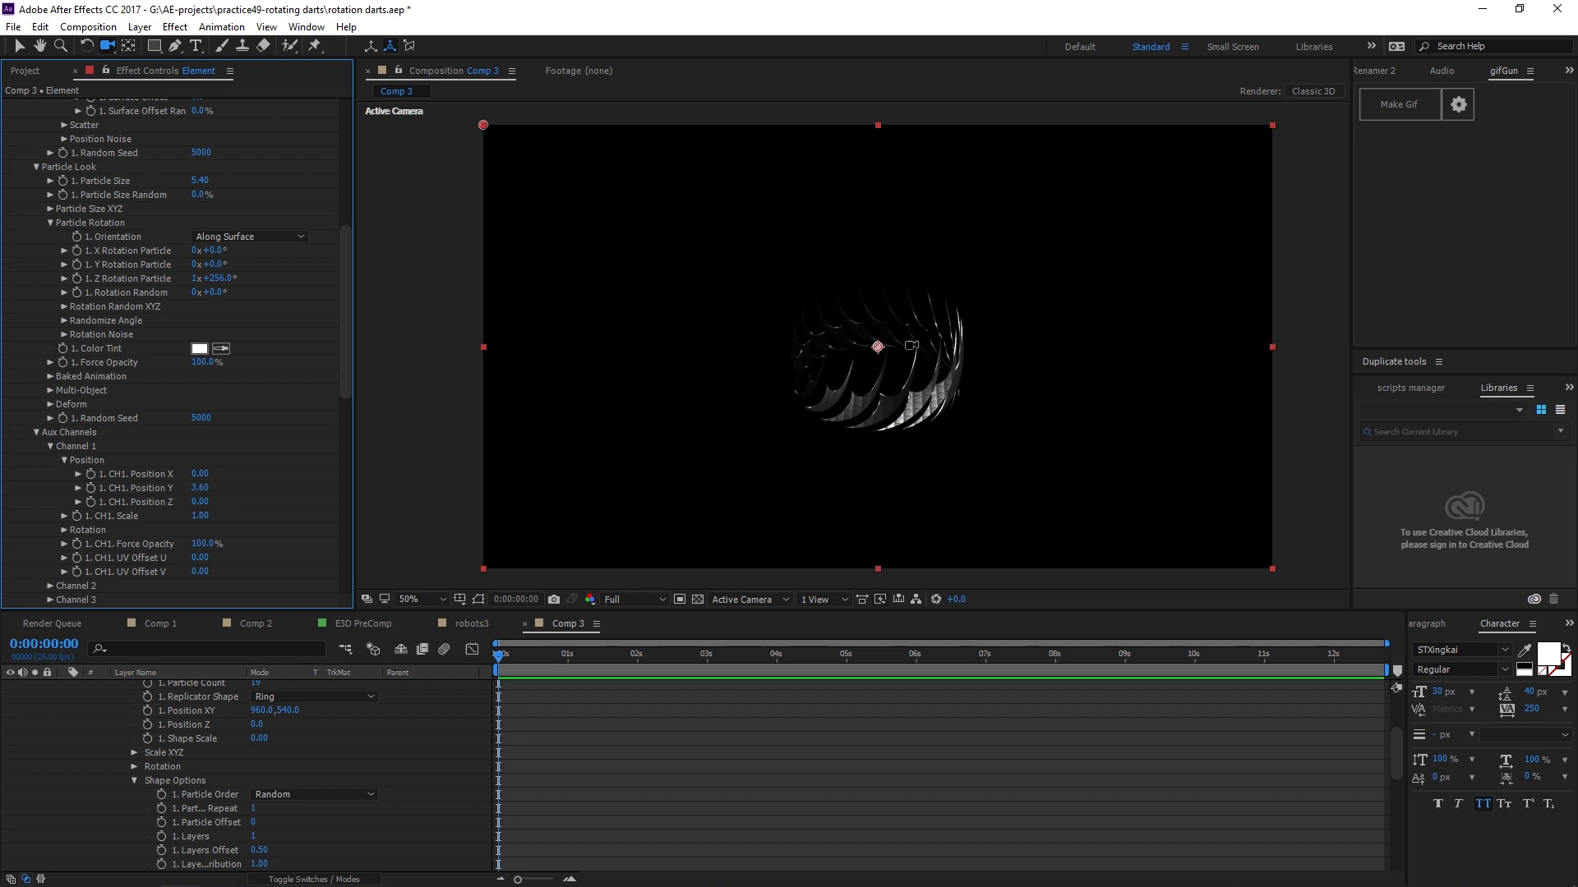
pyautogui.moveTo(221, 278); pyautogui.dragTo(284, 296)
pyautogui.hotkey('ctrl', 'z')
# Reset the Z Rotation Particle to 0 revolutions and 0°, then set its angle to 128°.
pyautogui.click(199, 279)
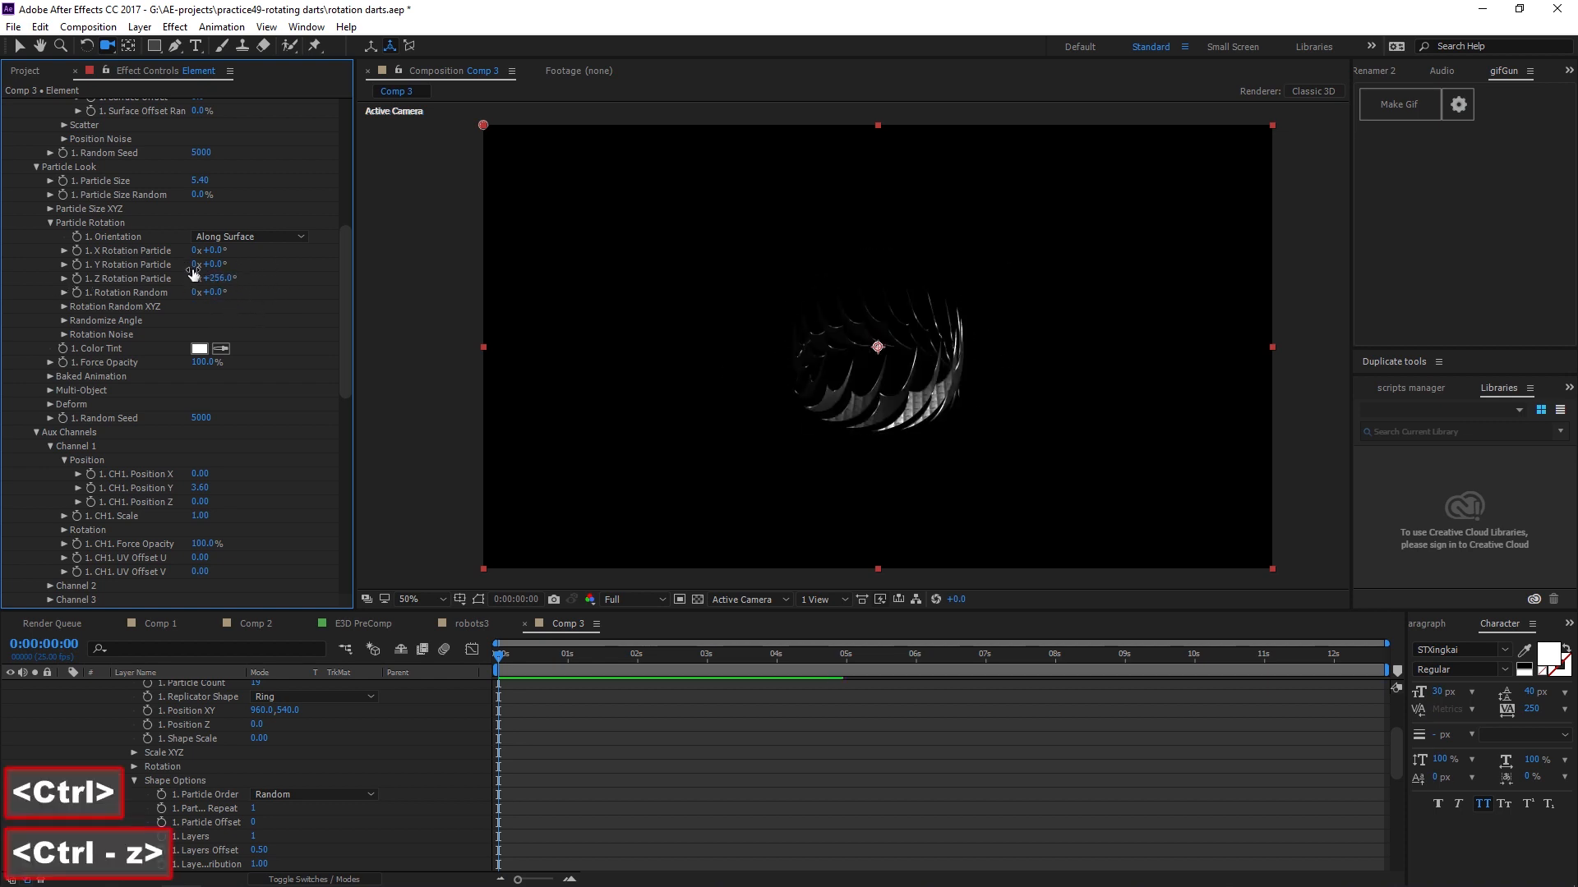
pyautogui.write('1')
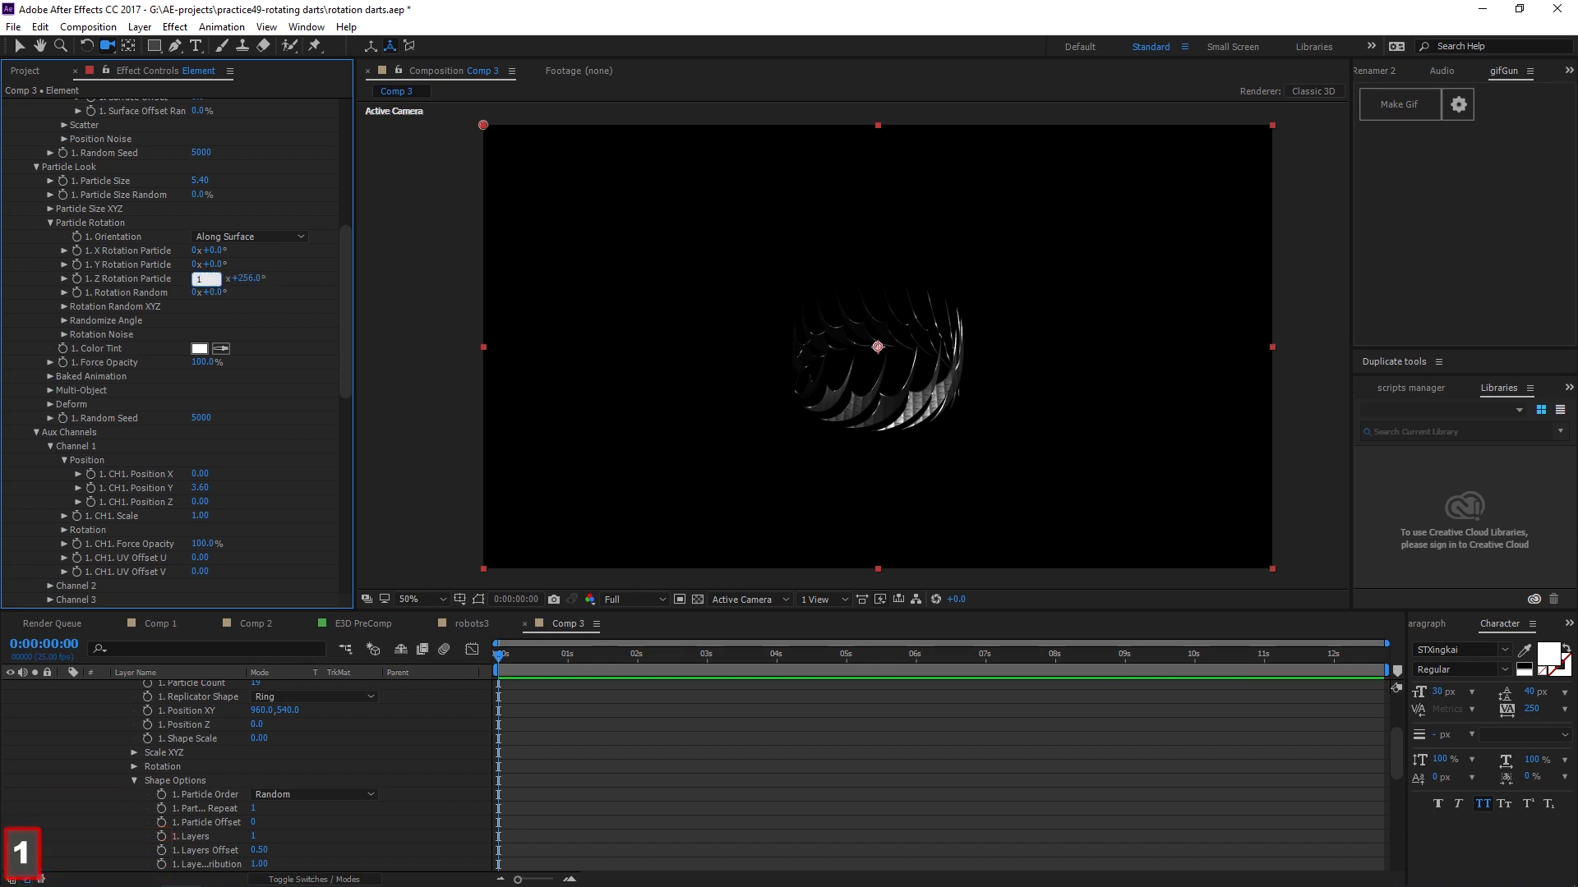
pyautogui.press('BackSpace')
pyautogui.write('0')
pyautogui.press('Tab')
pyautogui.press('Tab')
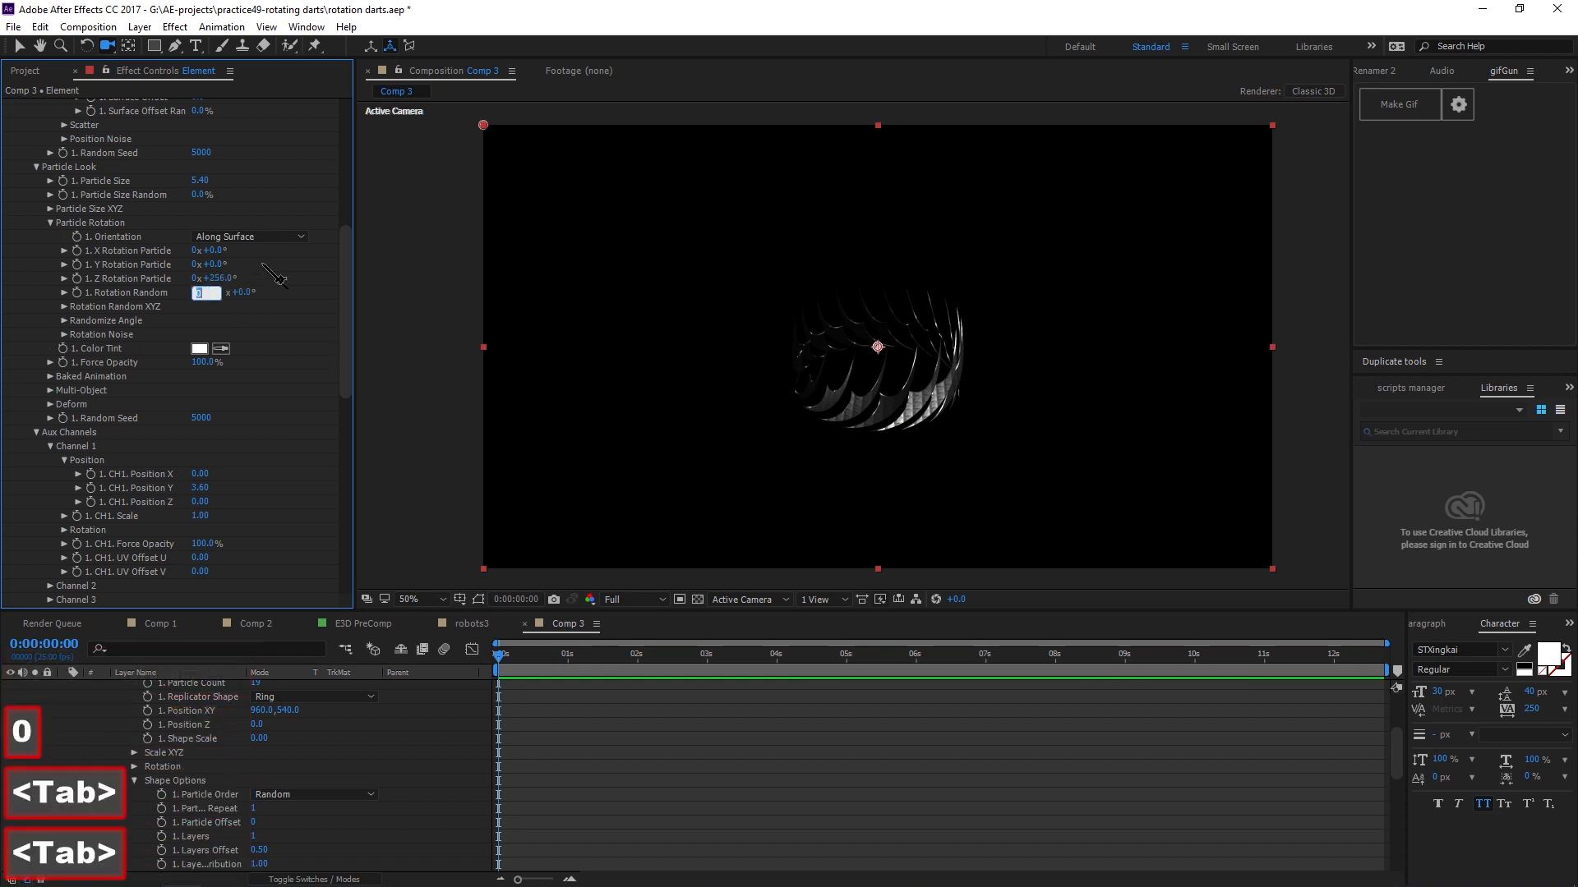
pyautogui.click(215, 278)
pyautogui.write('0')
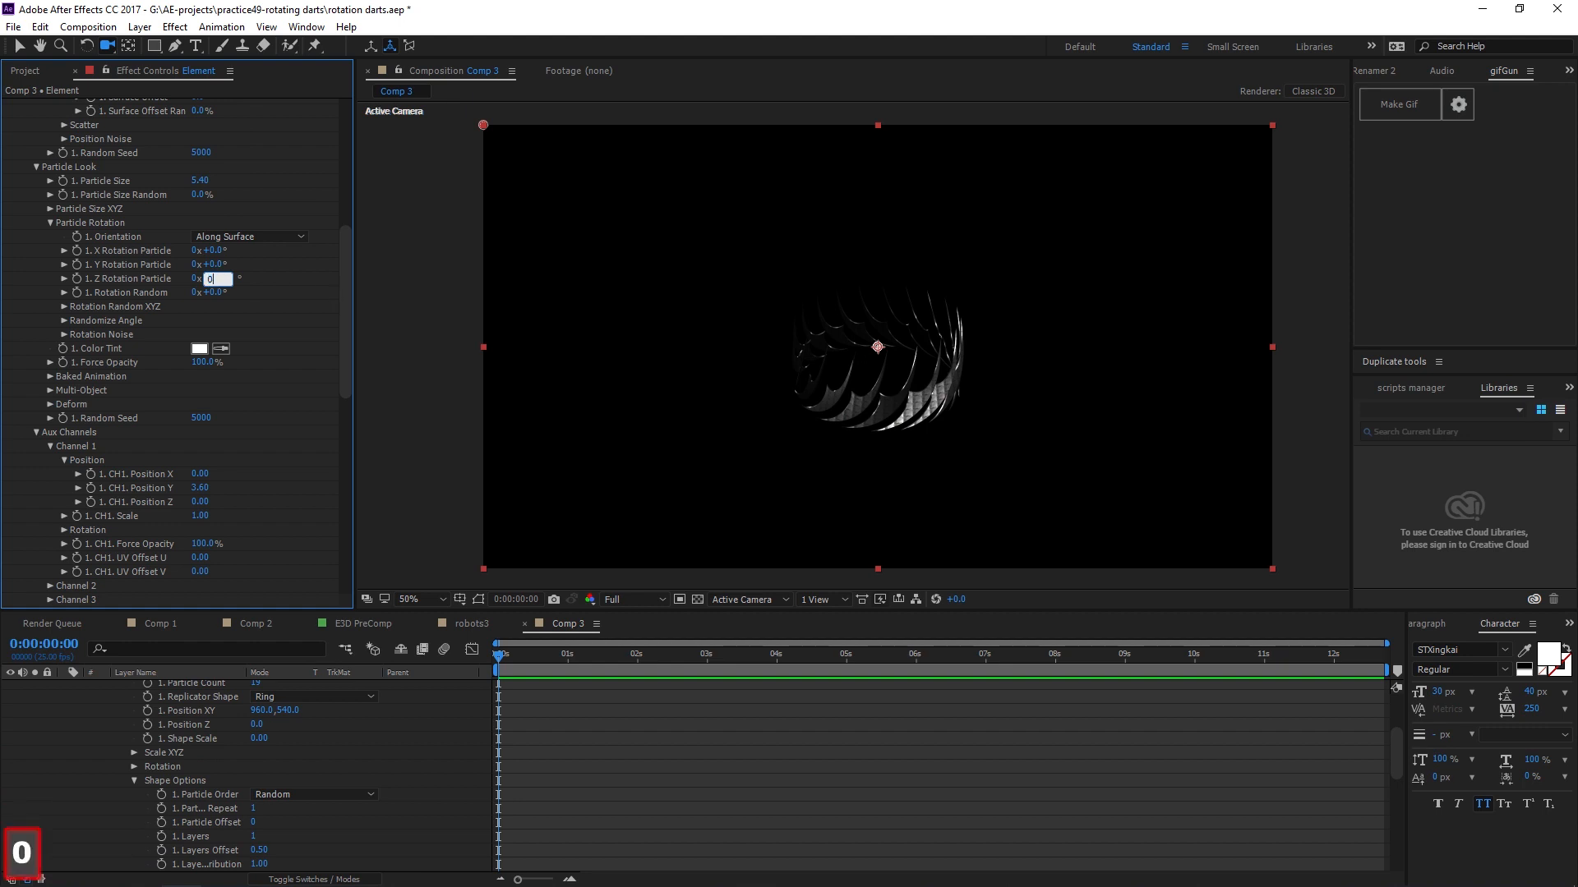
pyautogui.press('Return')
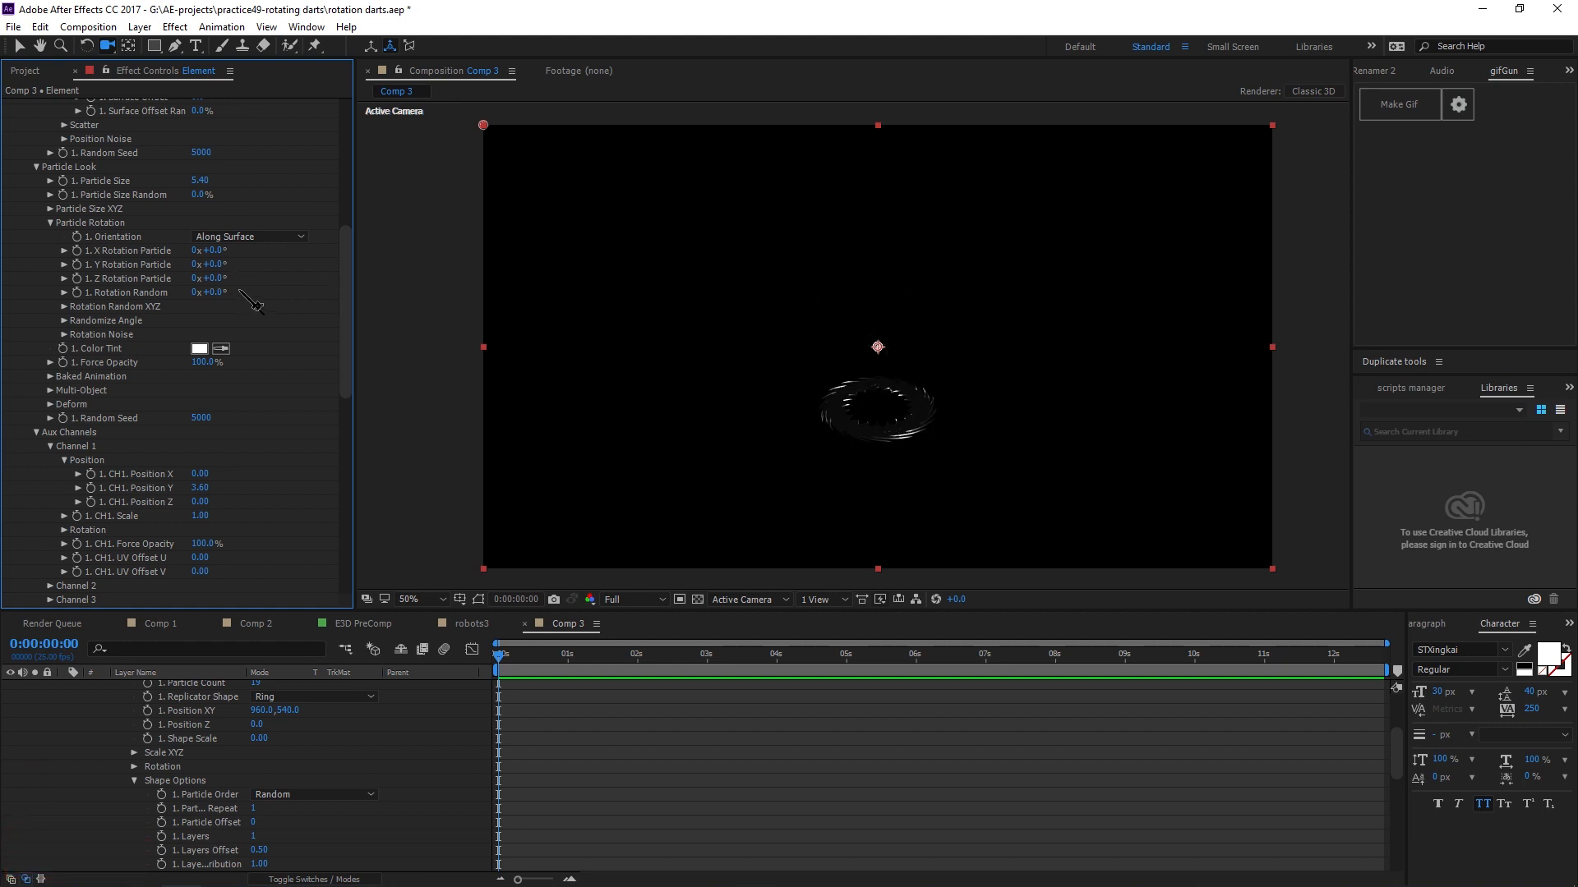
pyautogui.moveTo(208, 278); pyautogui.dragTo(313, 279)
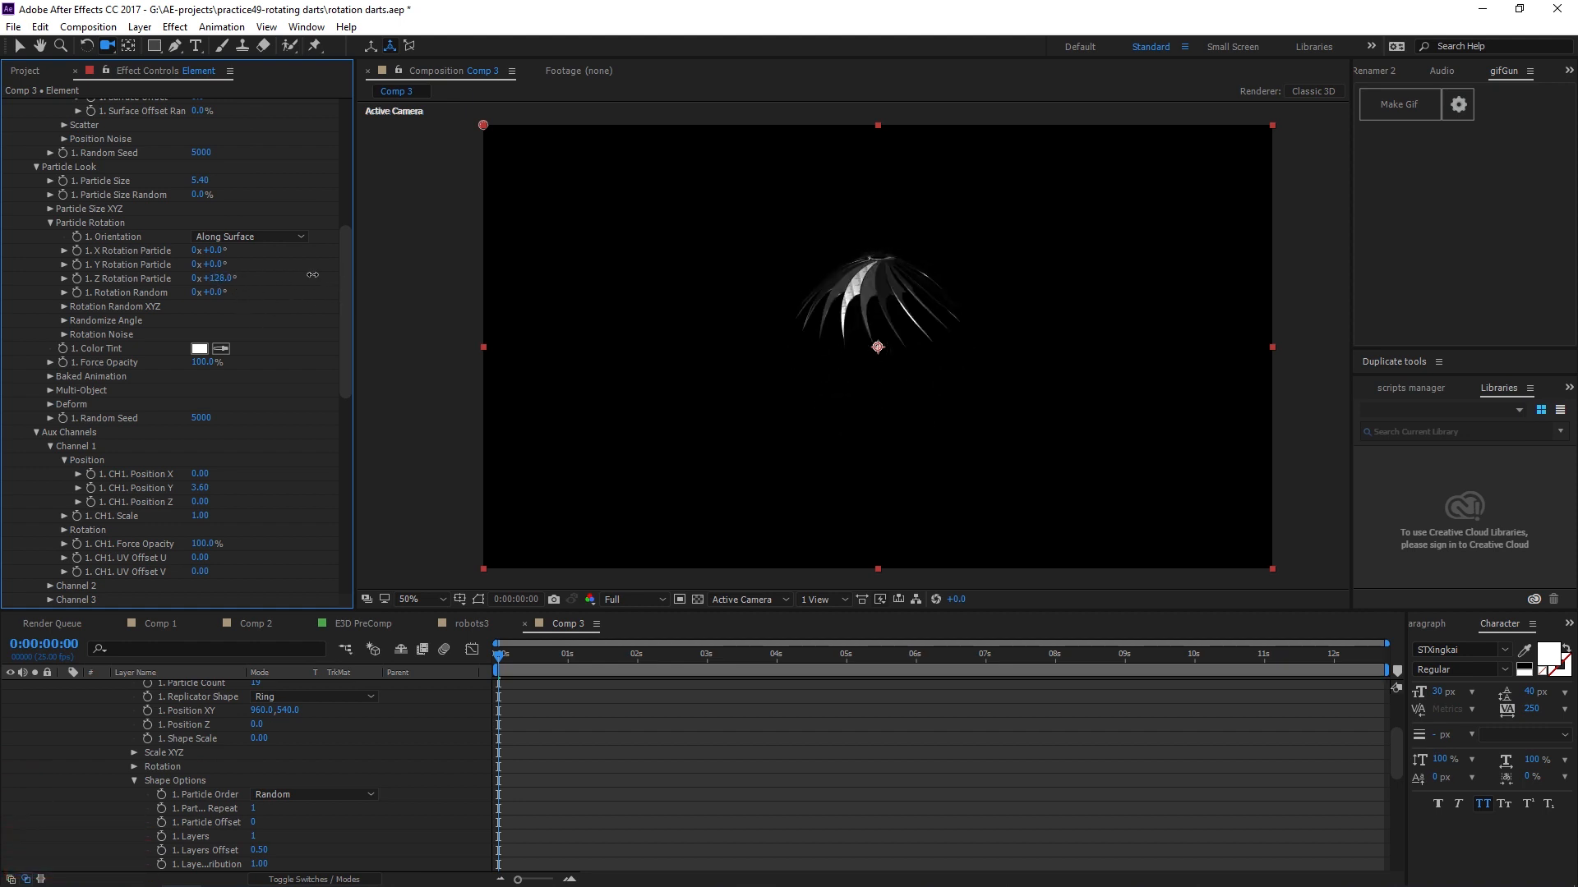
# Set the X Rotation Particle to 120° and the Y Rotation Particle to 126°.
pyautogui.moveTo(212, 250)
pyautogui.mouseDown()
pyautogui.moveTo(334, 260)
pyautogui.moveTo(304, 288)
pyautogui.moveTo(271, 267)
pyautogui.moveTo(401, 253)
pyautogui.moveTo(220, 264)
pyautogui.mouseUp()
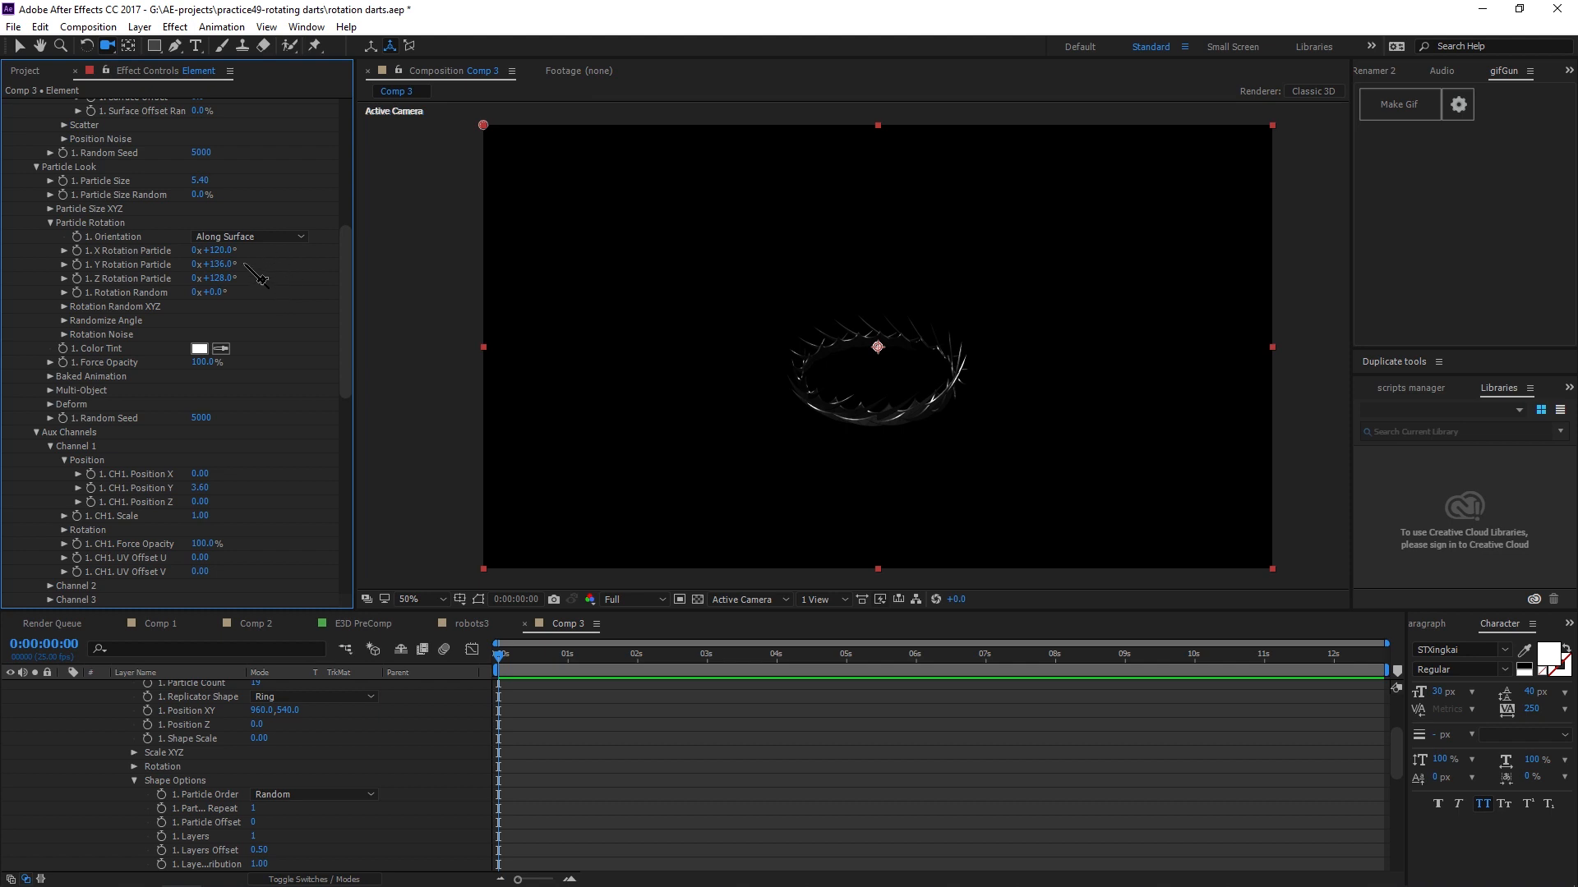
# Undo the Y Rotation Particle change back to 0° and preview the ring's animation across the timeline.
pyautogui.hotkey('ctrl', 'z')
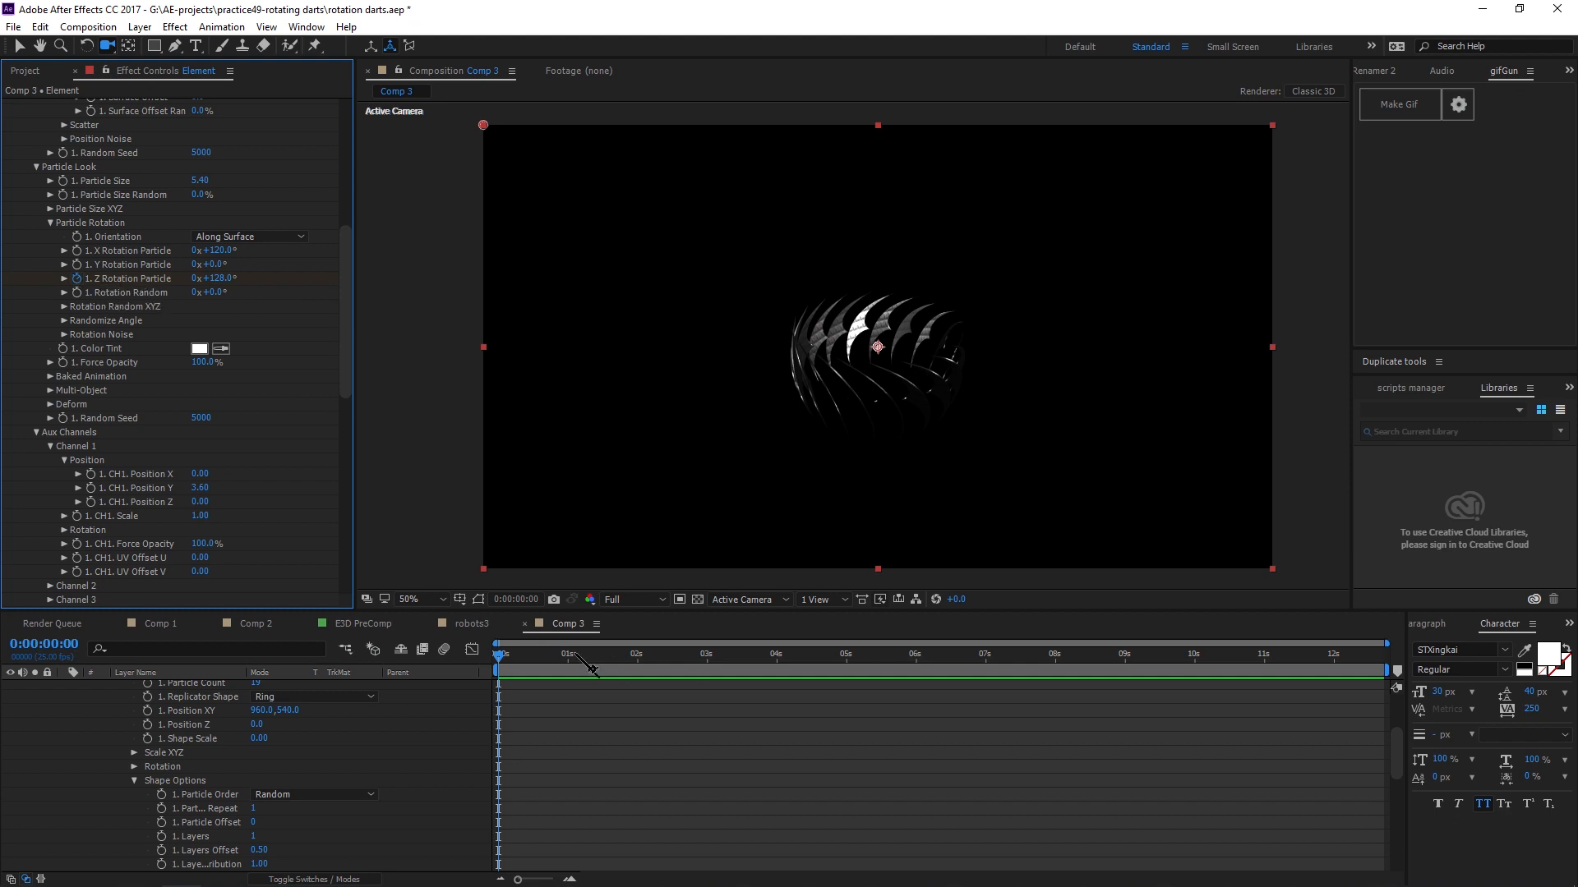
pyautogui.moveTo(588, 664); pyautogui.dragTo(1089, 664)
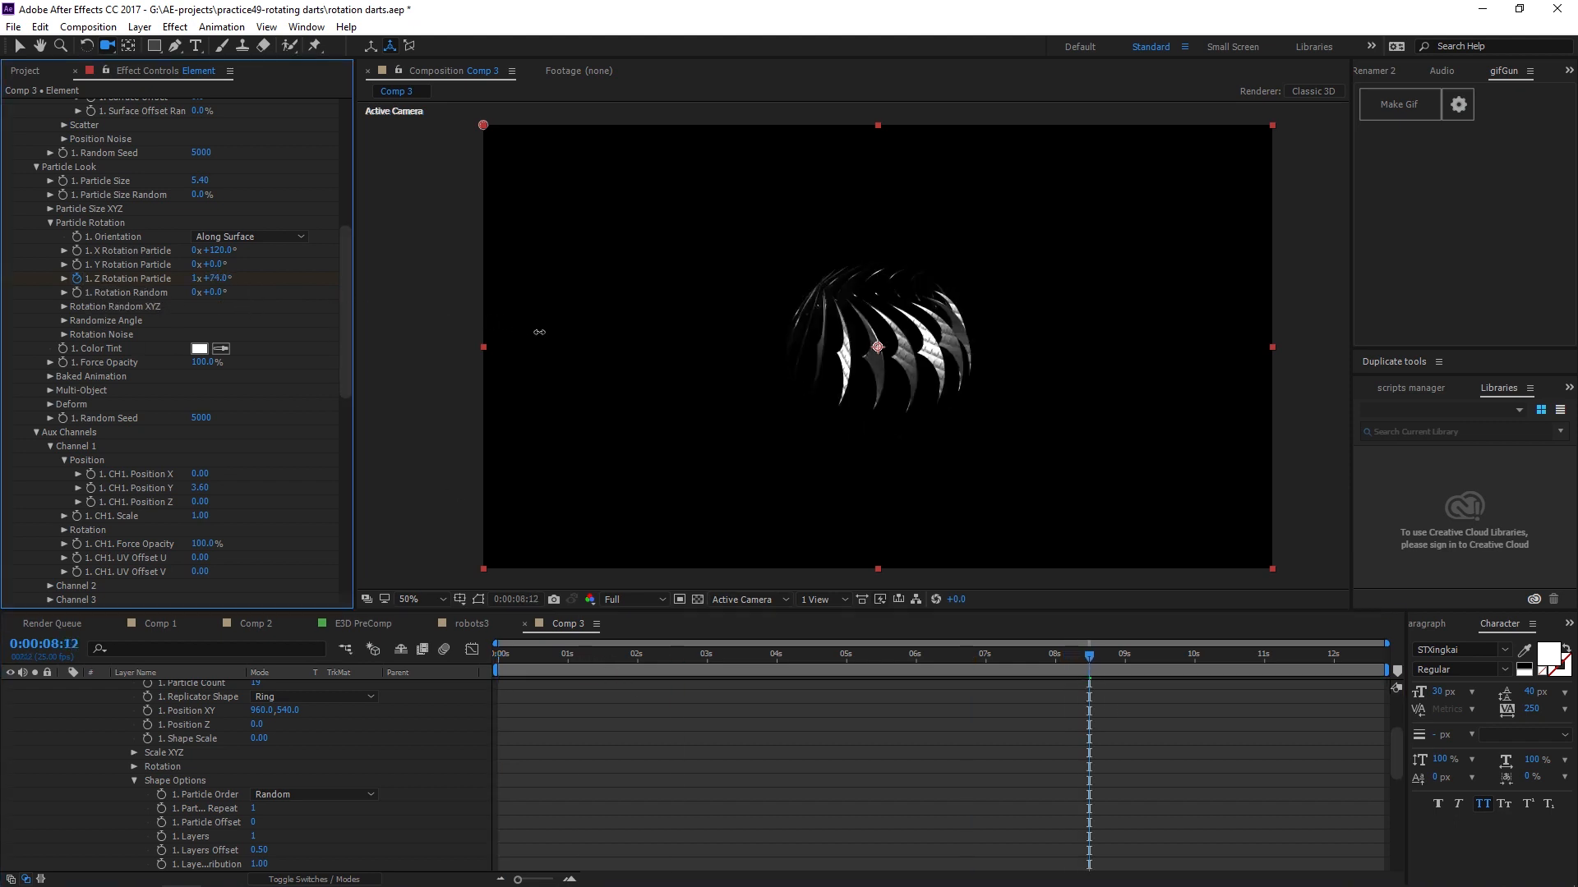
pyautogui.moveTo(539, 332); pyautogui.dragTo(1085, 460)
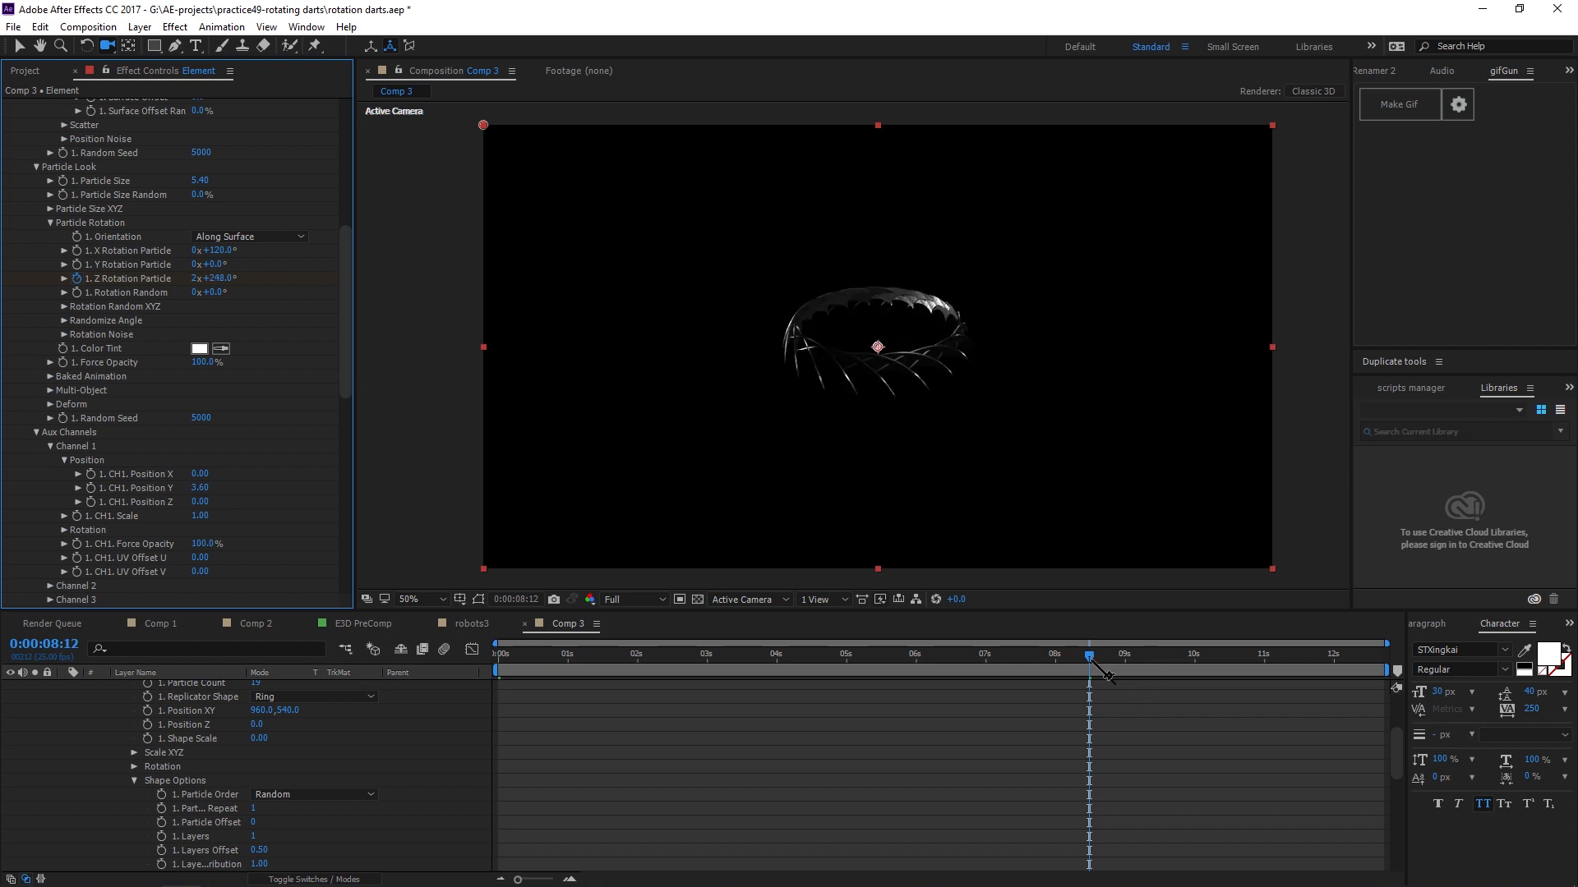
pyautogui.press('space')
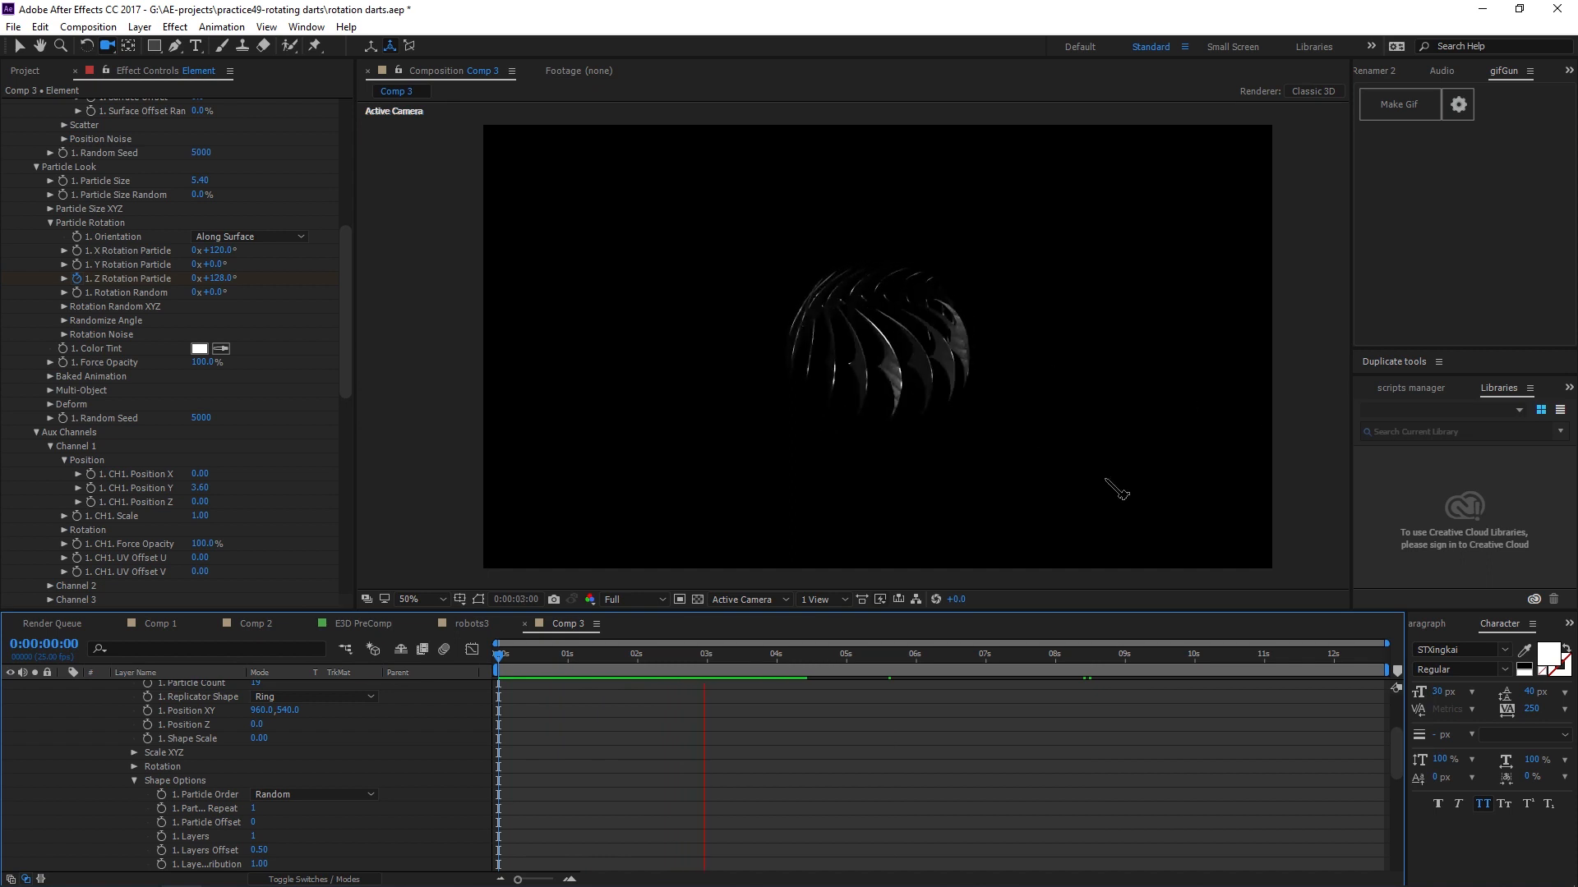
pyautogui.press('space')
pyautogui.hotkey('ctrl', 'z')
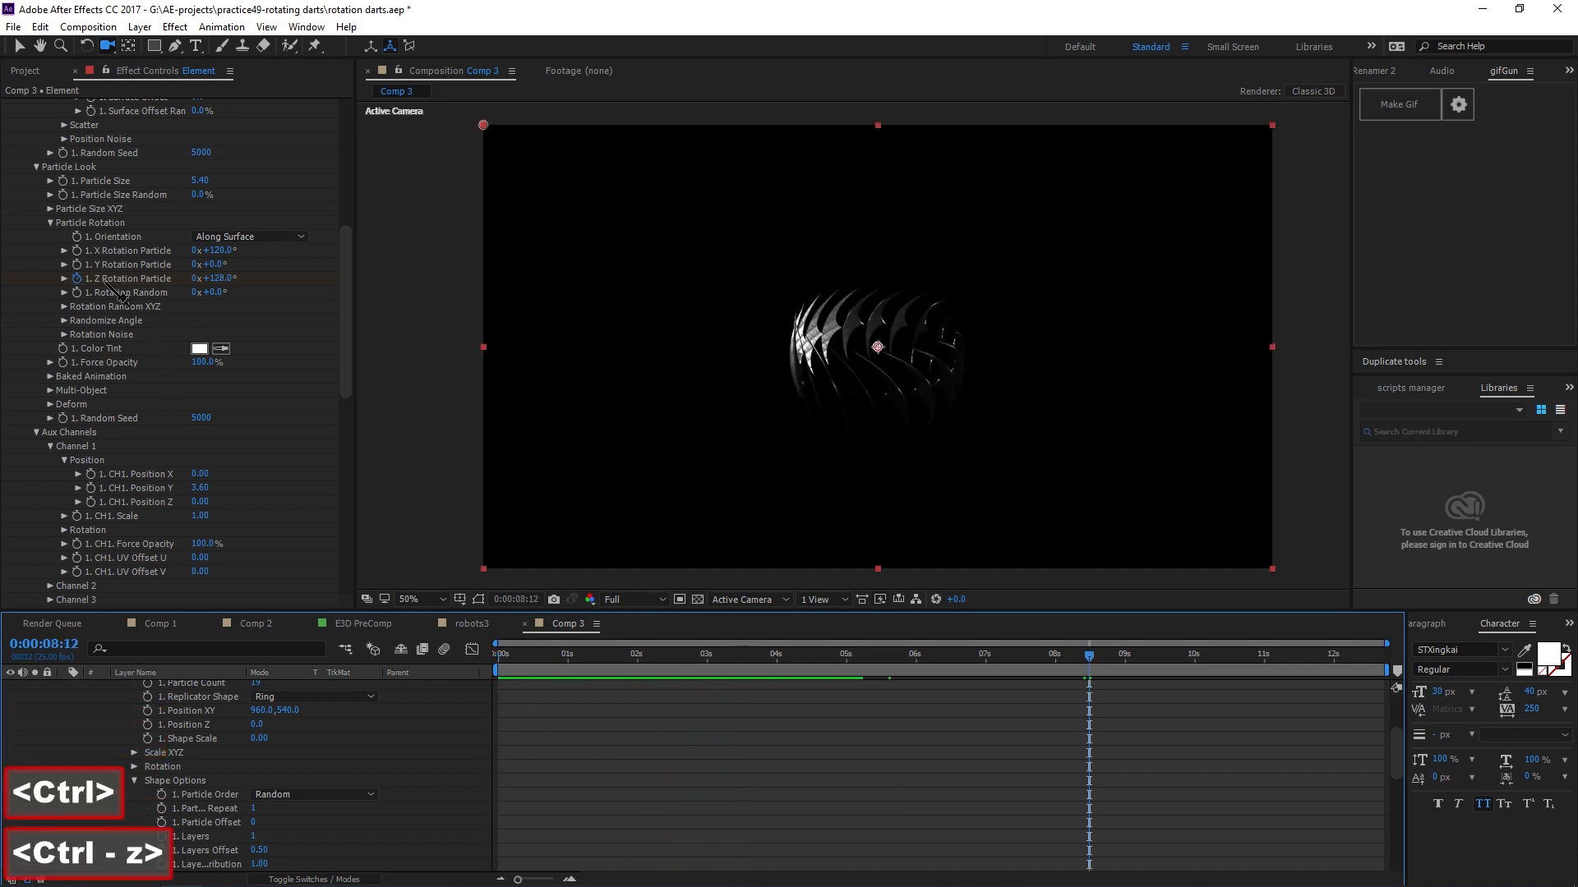
# Add an expression to the Z Rotation Particle that spins it with time*250.
pyautogui.click(77, 279)
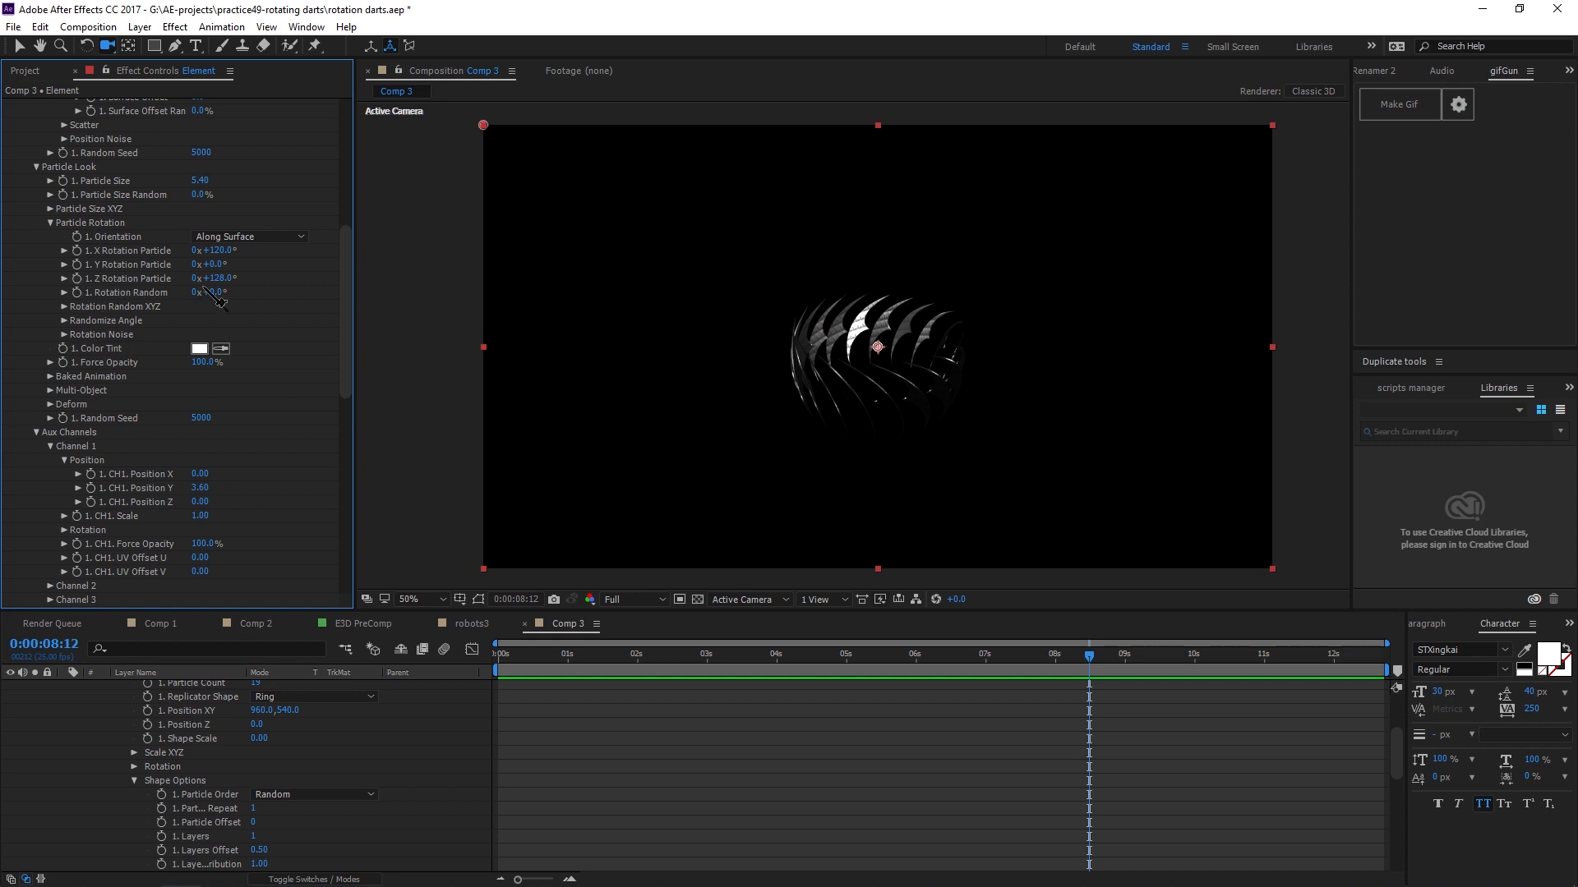
pyautogui.keyDown('alt'); pyautogui.click(77, 278); pyautogui.keyUp('alt')
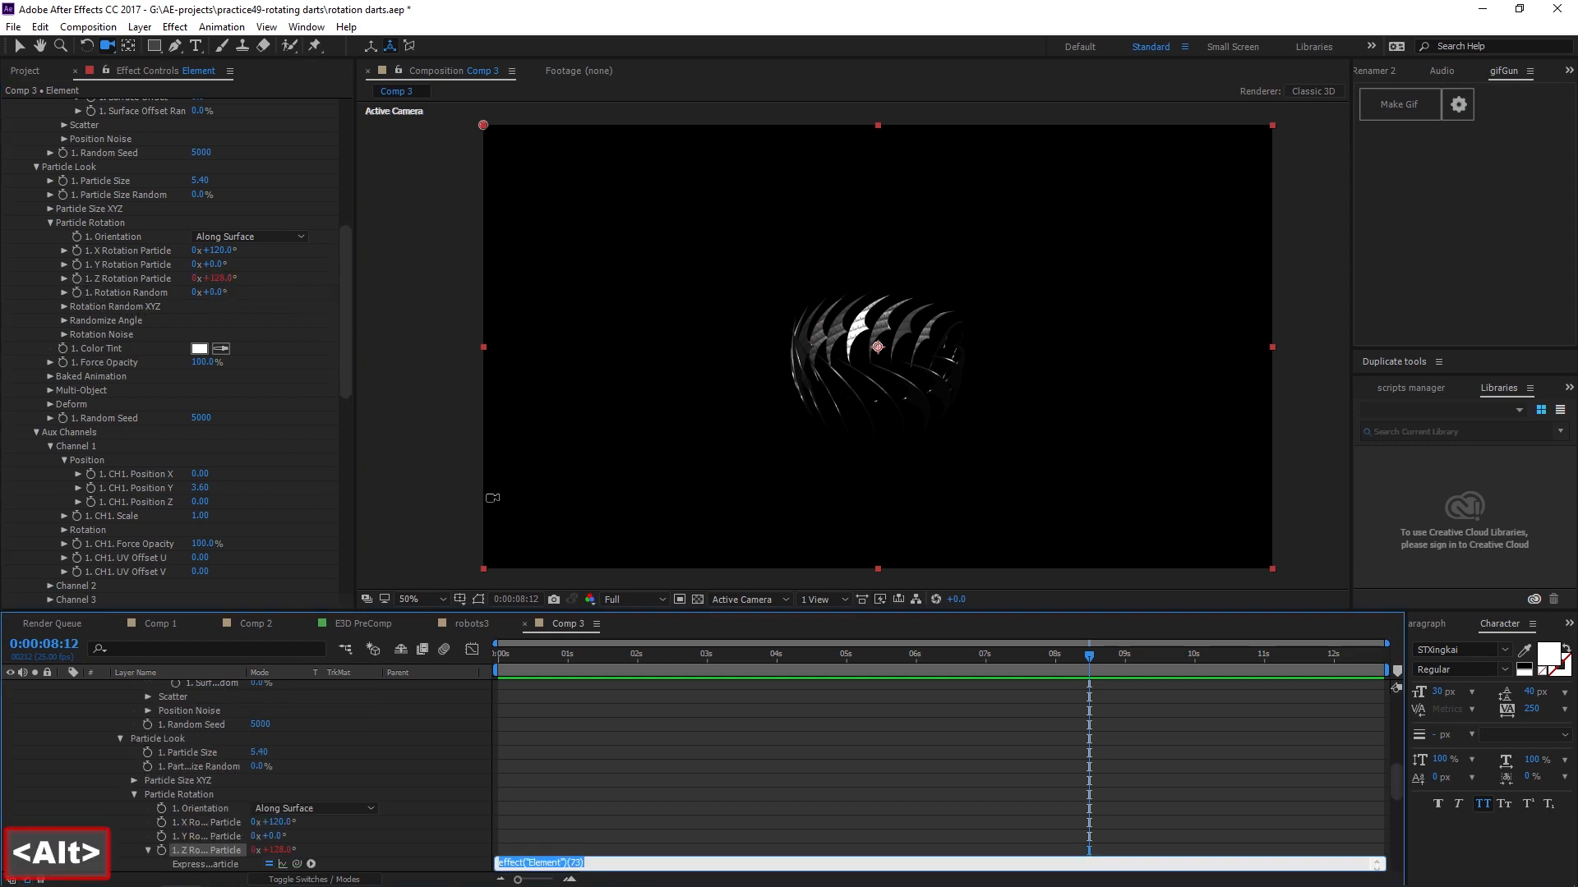
pyautogui.write('time')
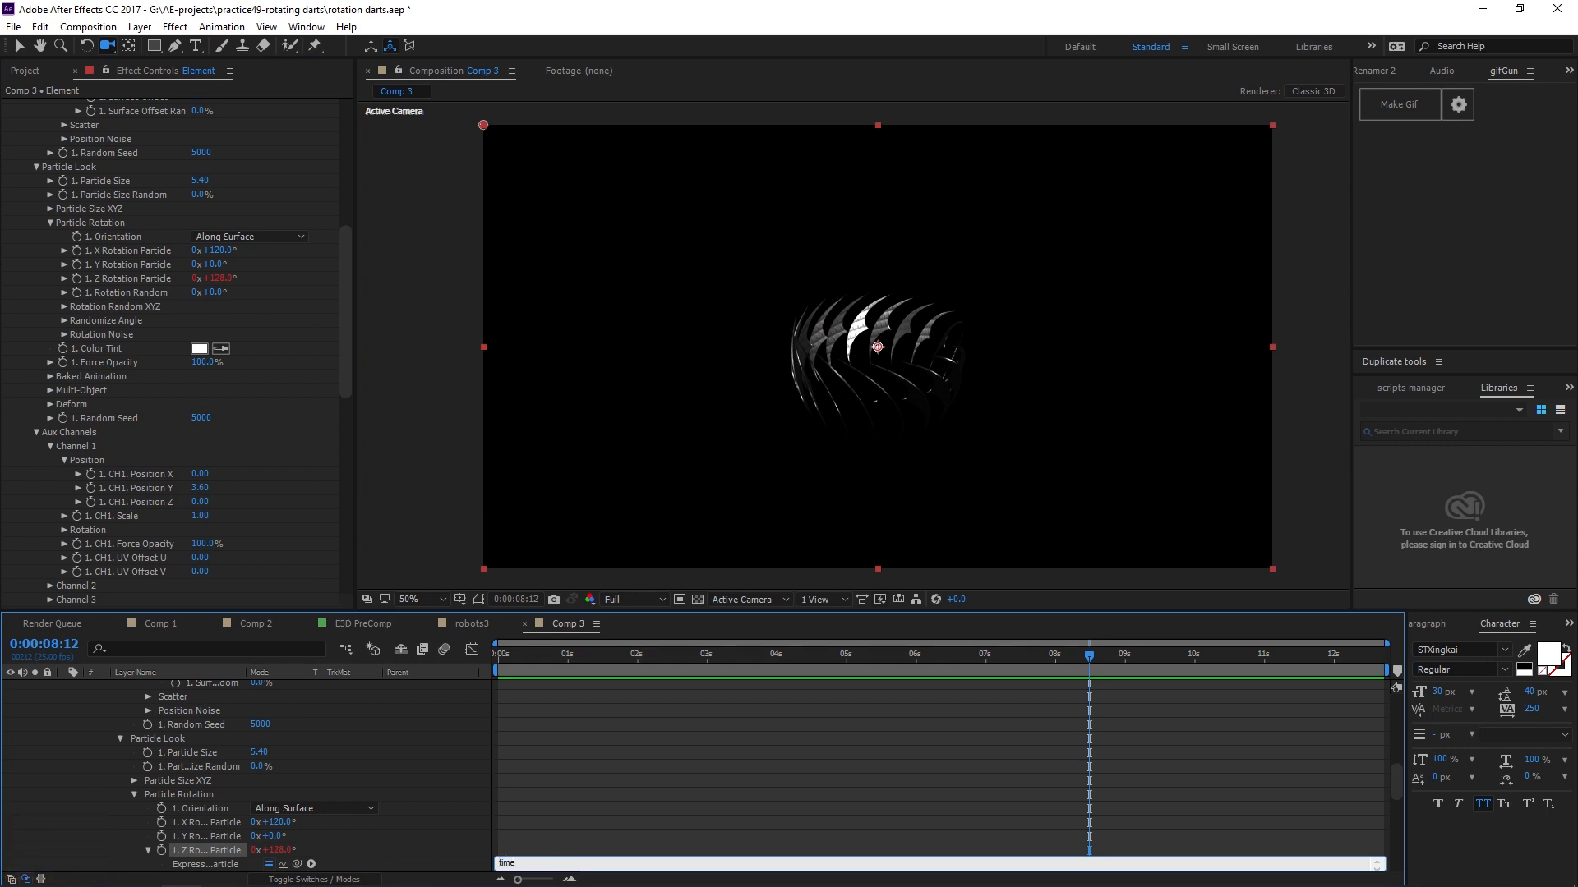
pyautogui.write('*2')
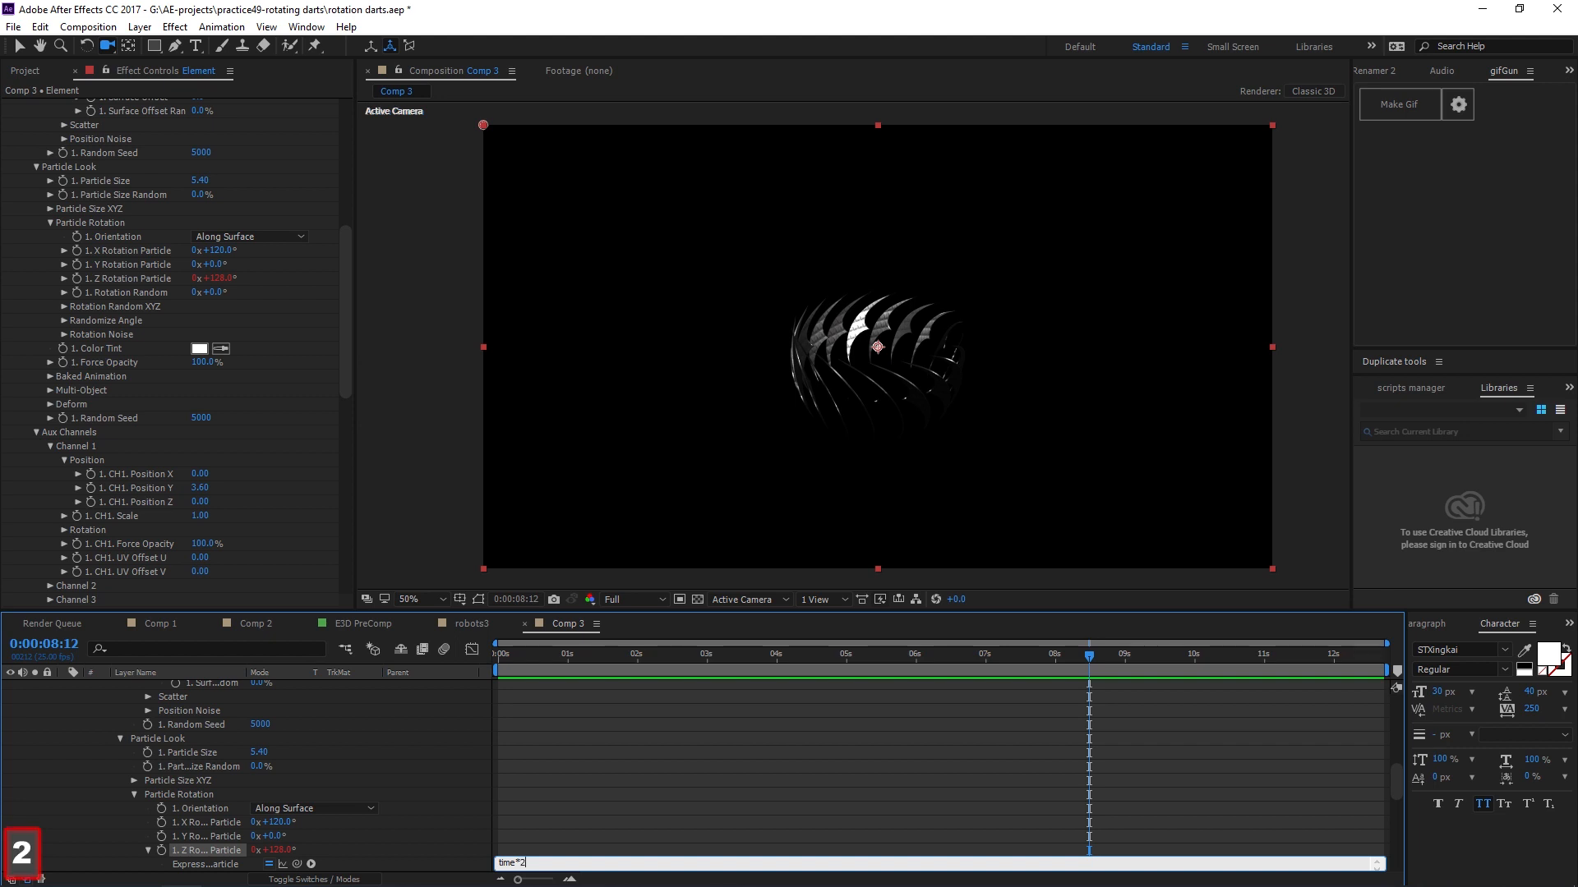
pyautogui.write('50')
pyautogui.press('Return')
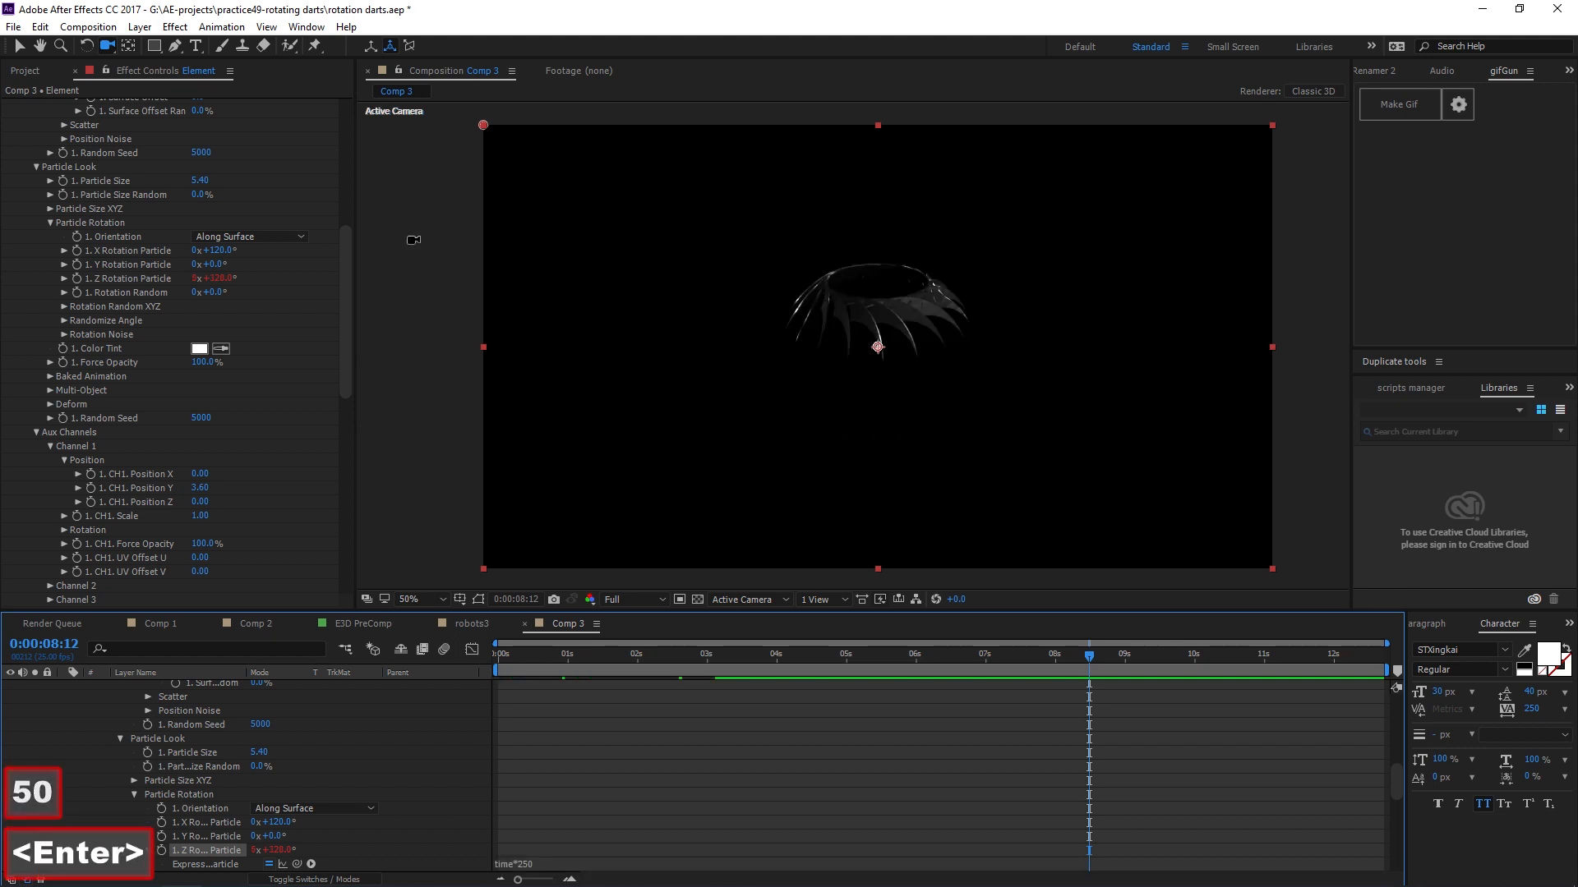
# Preview the spin and change the Z Rotation Particle expression to time*150.
pyautogui.press('space')
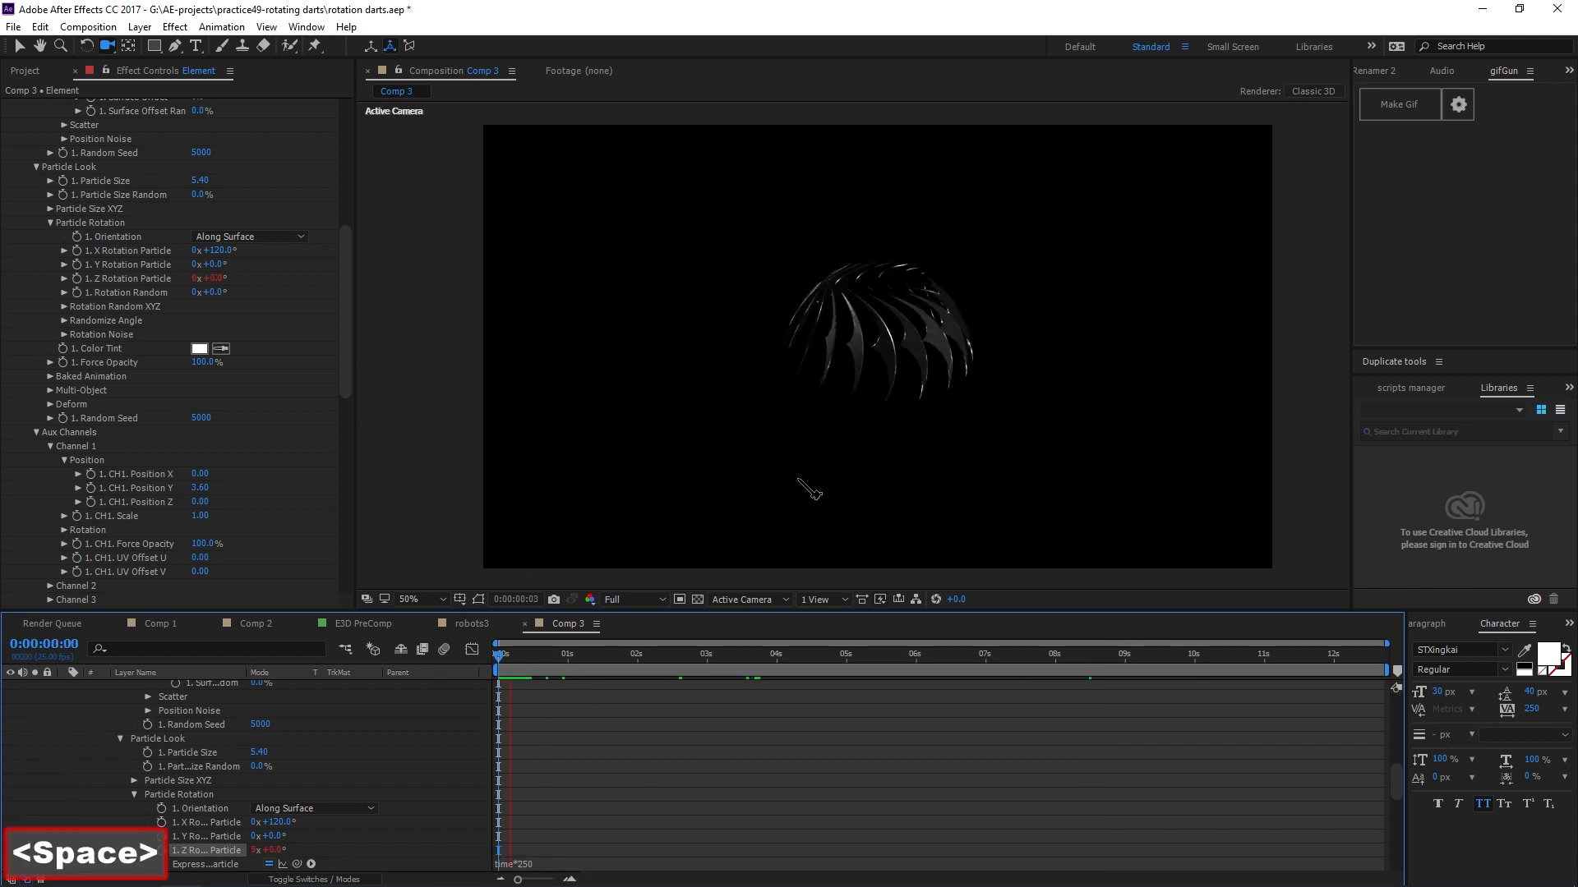
pyautogui.press('space')
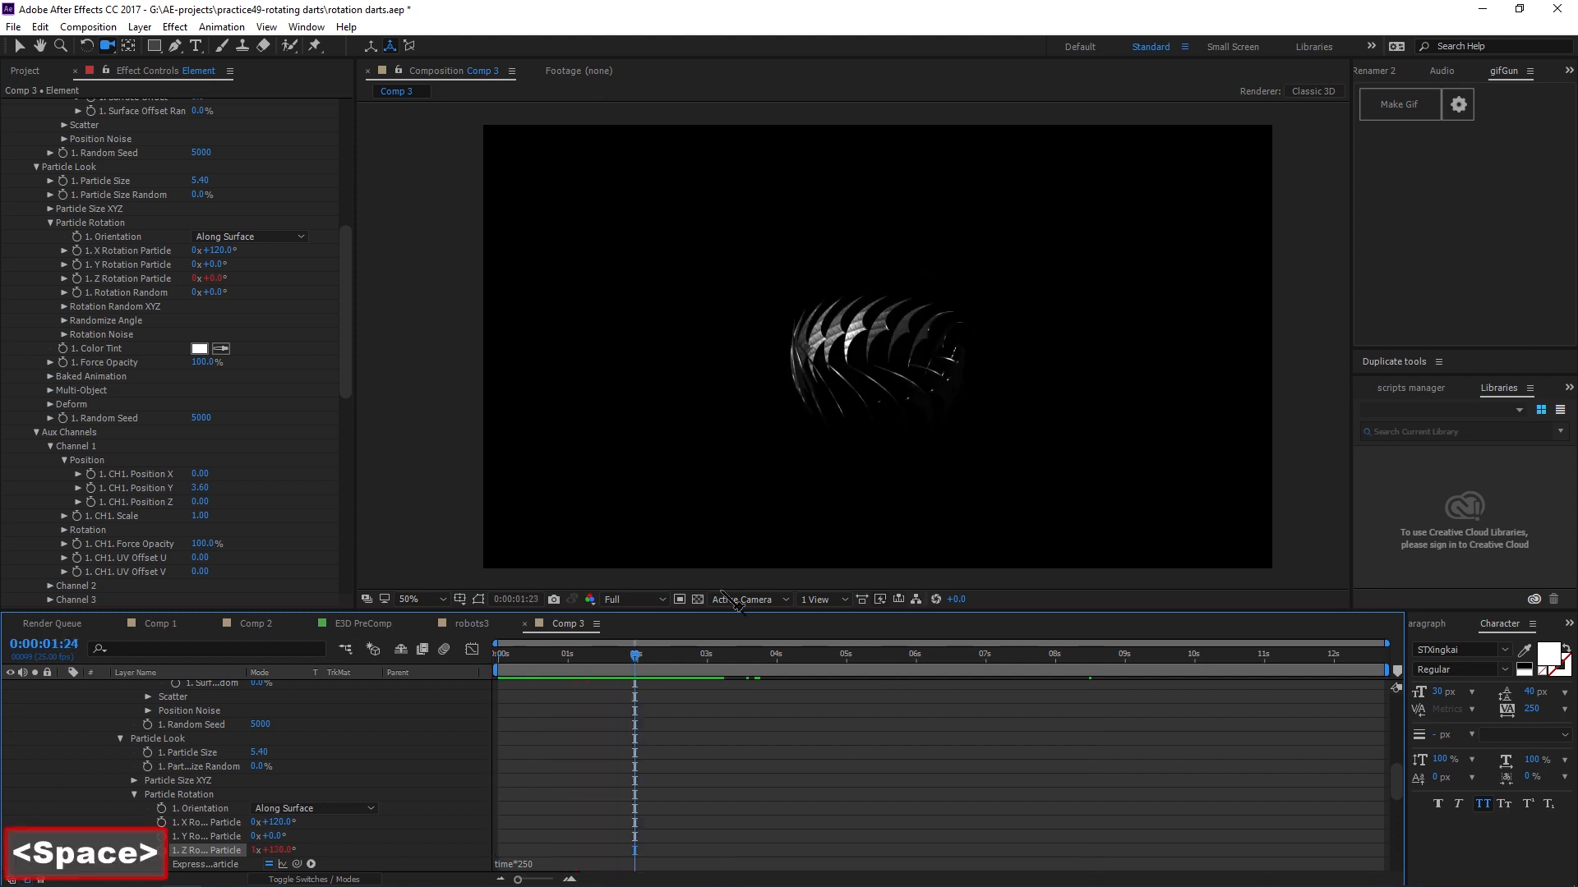
pyautogui.click(532, 863)
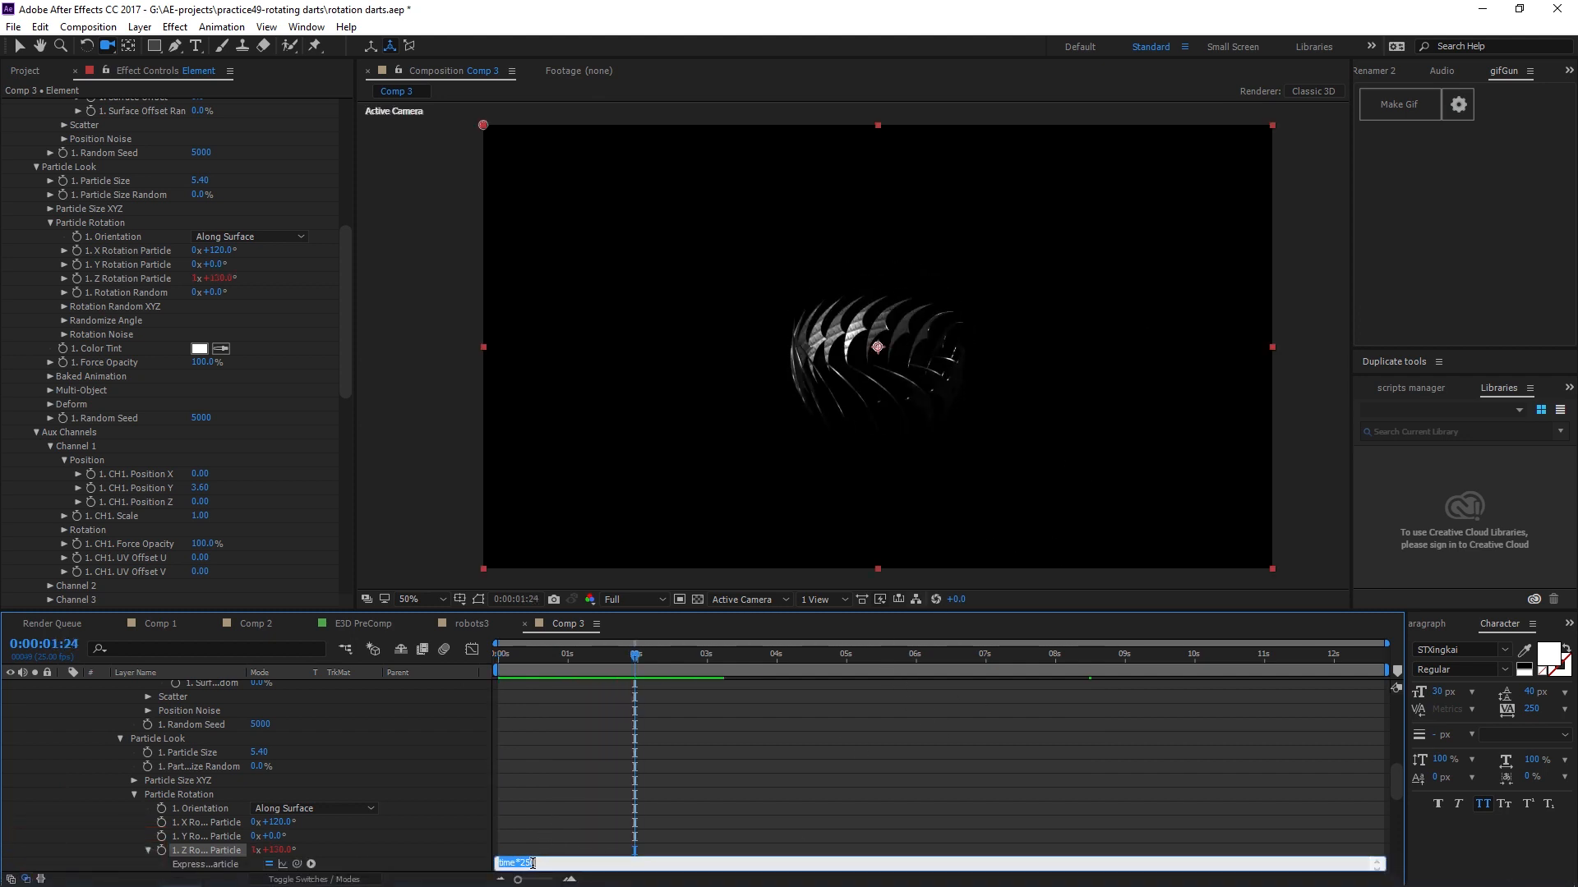
pyautogui.press('BackSpace')
pyautogui.write('1')
pyautogui.press('Return')
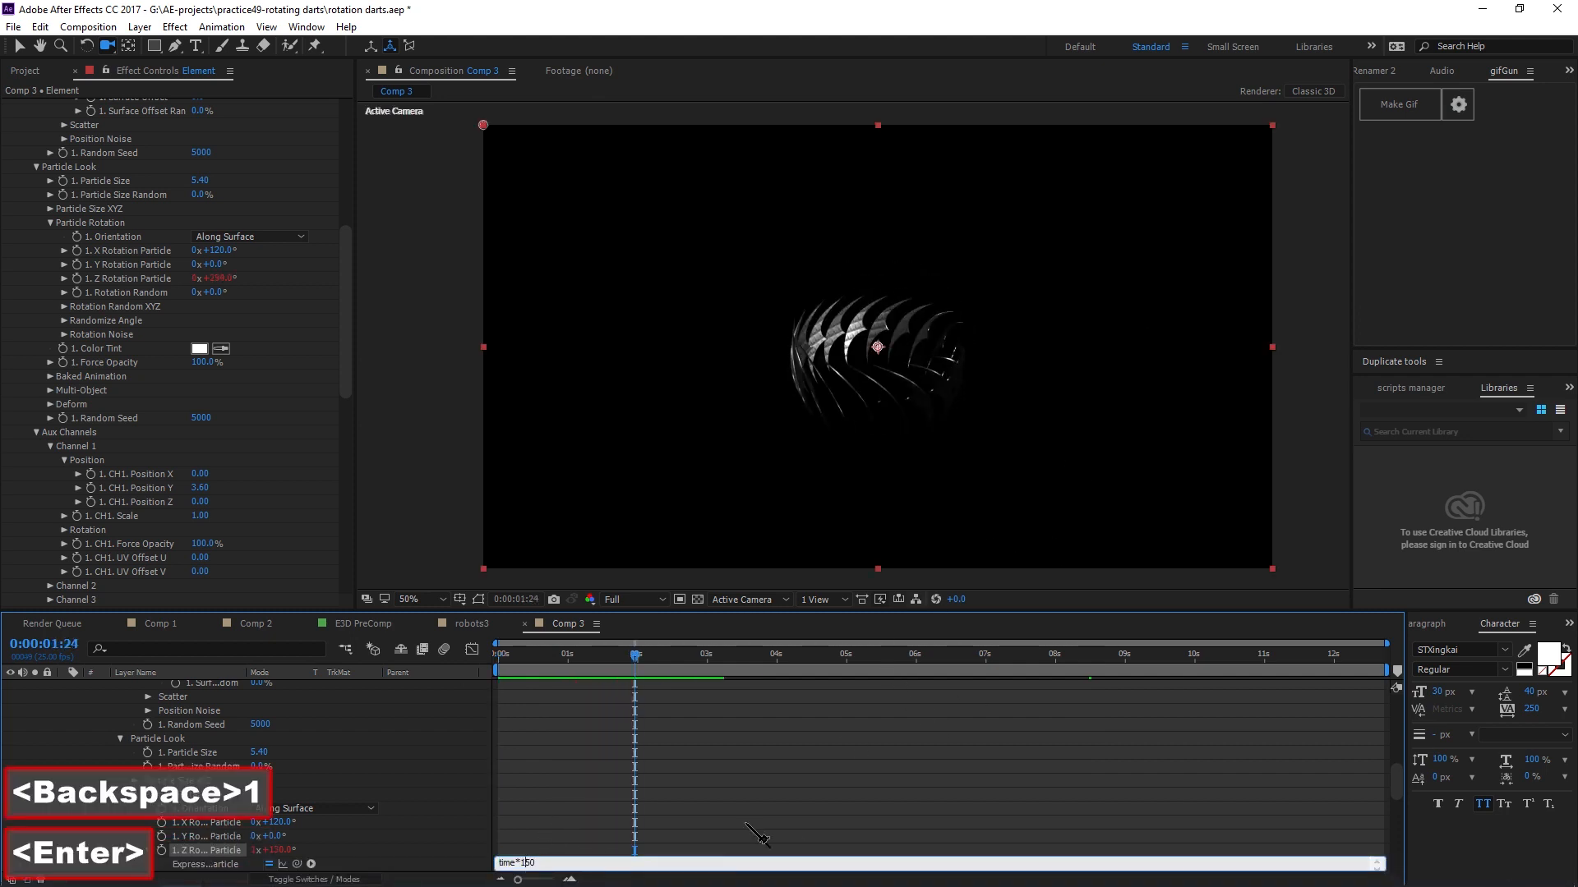
# Add the expression time*30 to the X Rotation Particle and preview the animation from the start.
pyautogui.press('space')
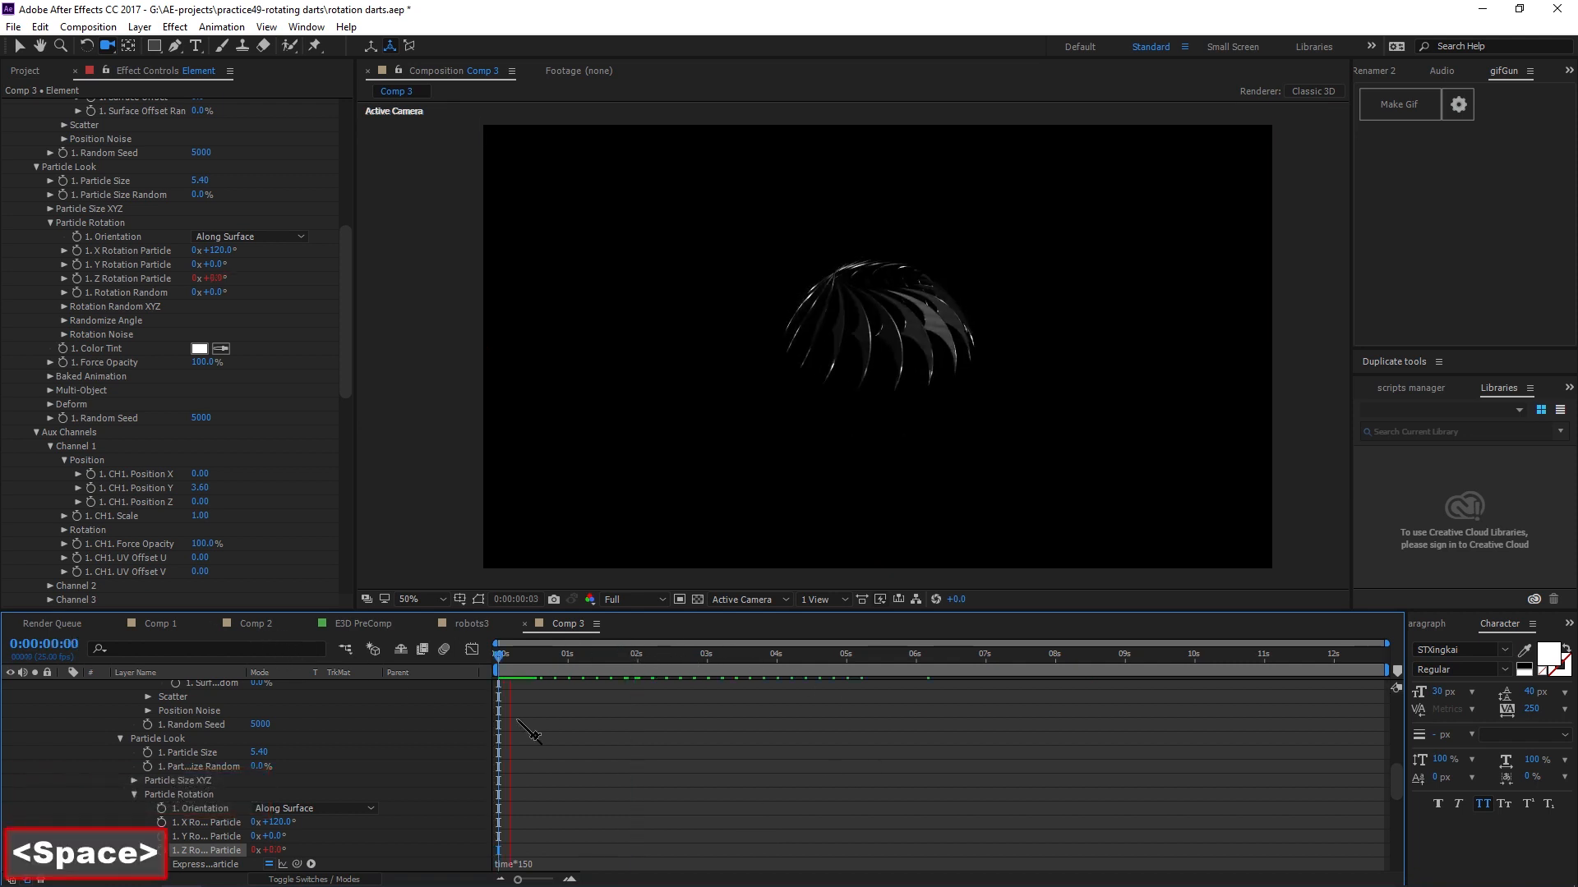
pyautogui.press('space')
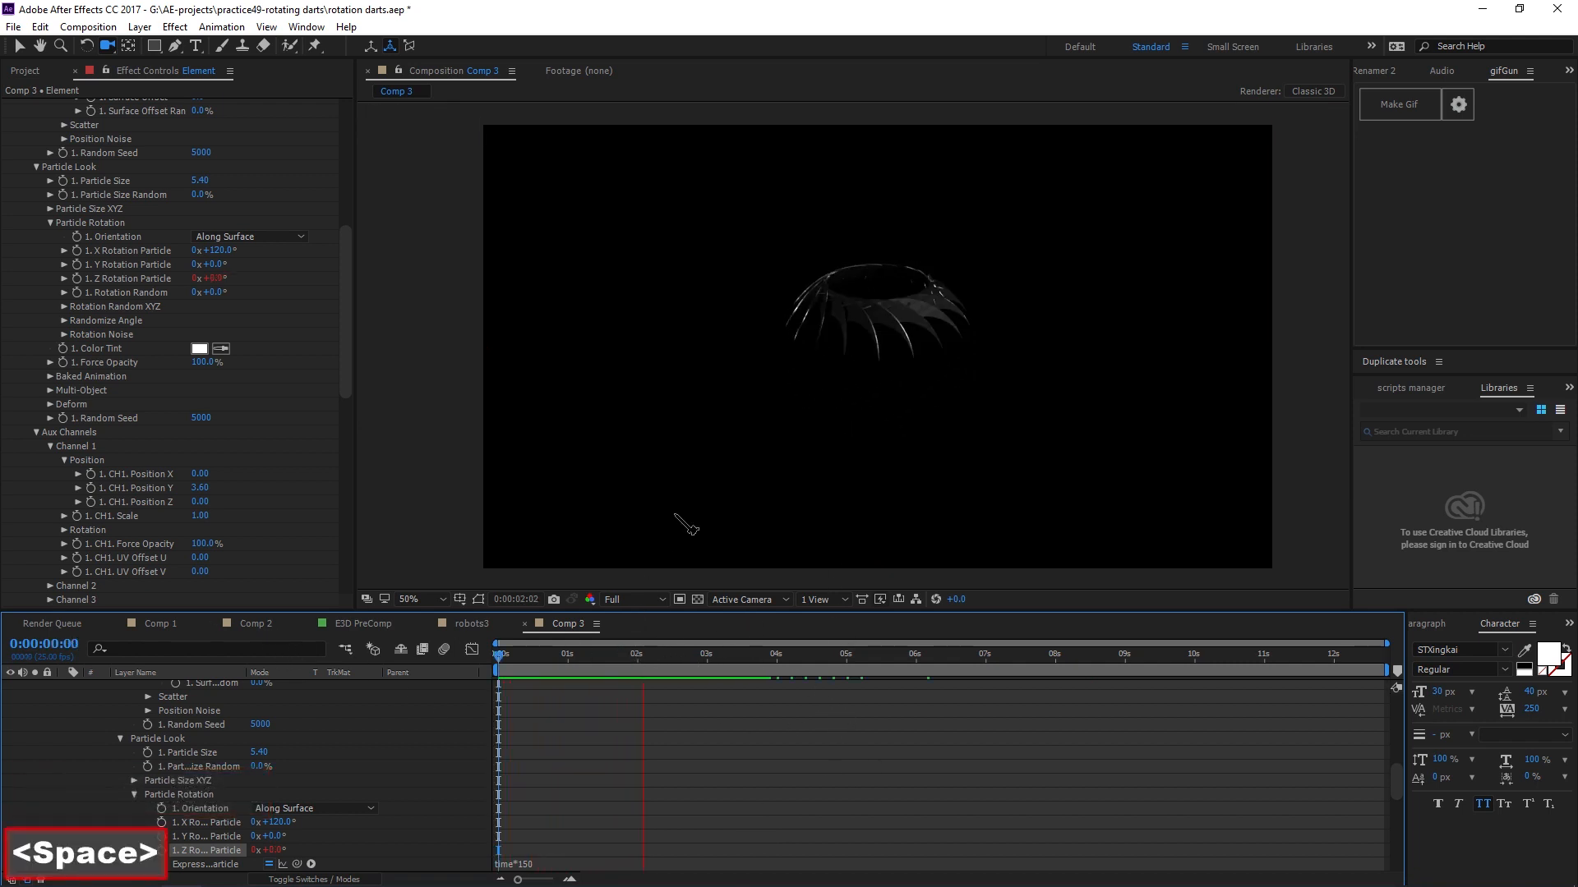
pyautogui.press('alt')
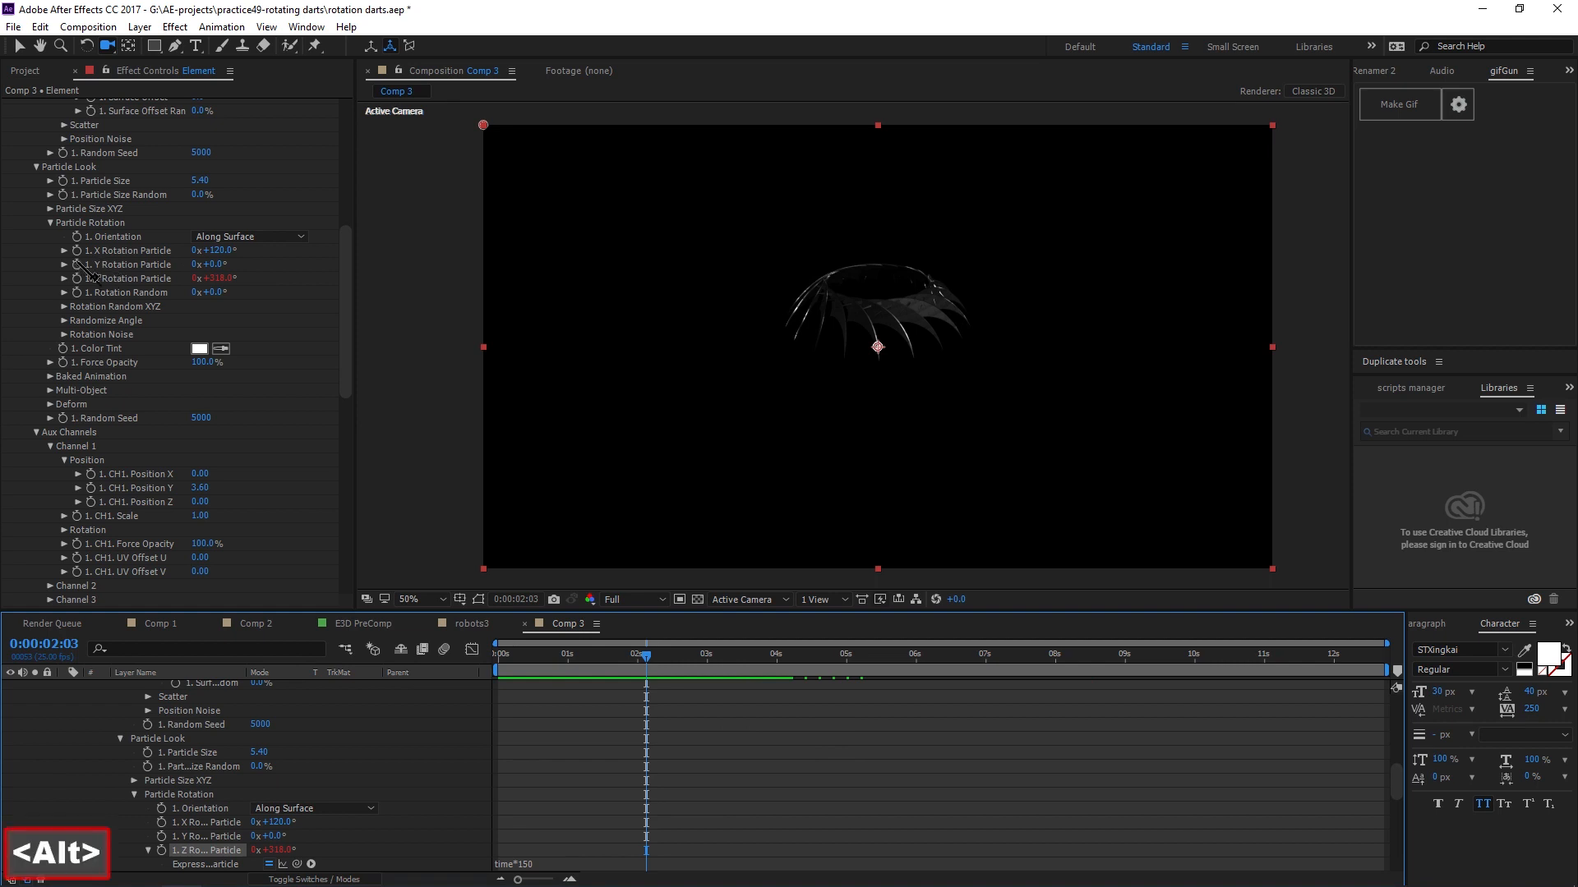
pyautogui.keyDown('alt'); pyautogui.click(77, 250); pyautogui.keyUp('alt')
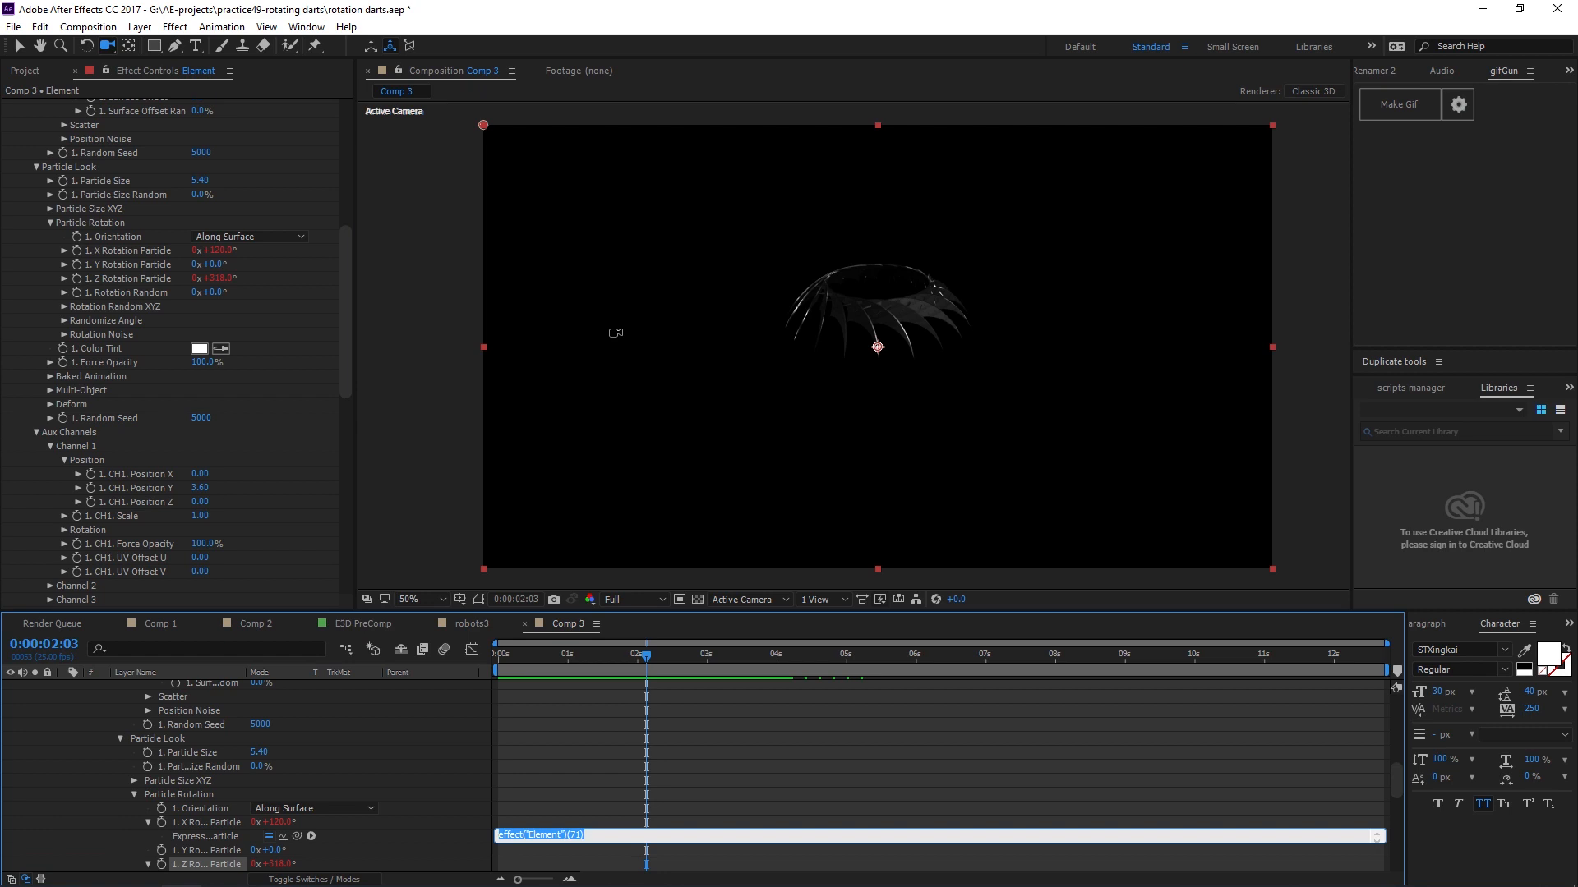
pyautogui.write('t')
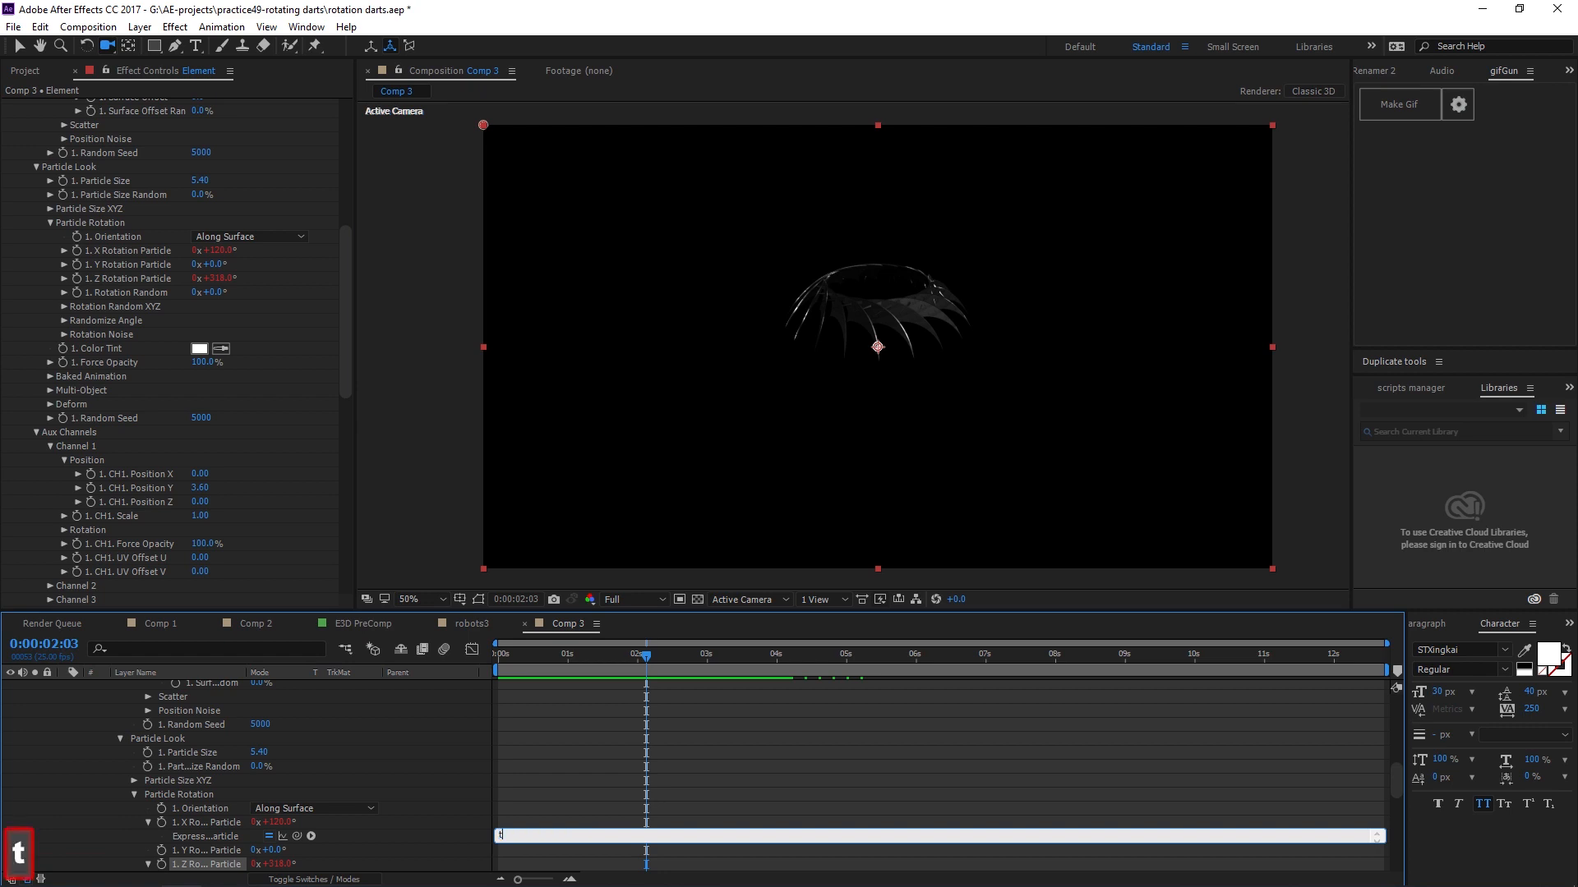
pyautogui.write('ime*30')
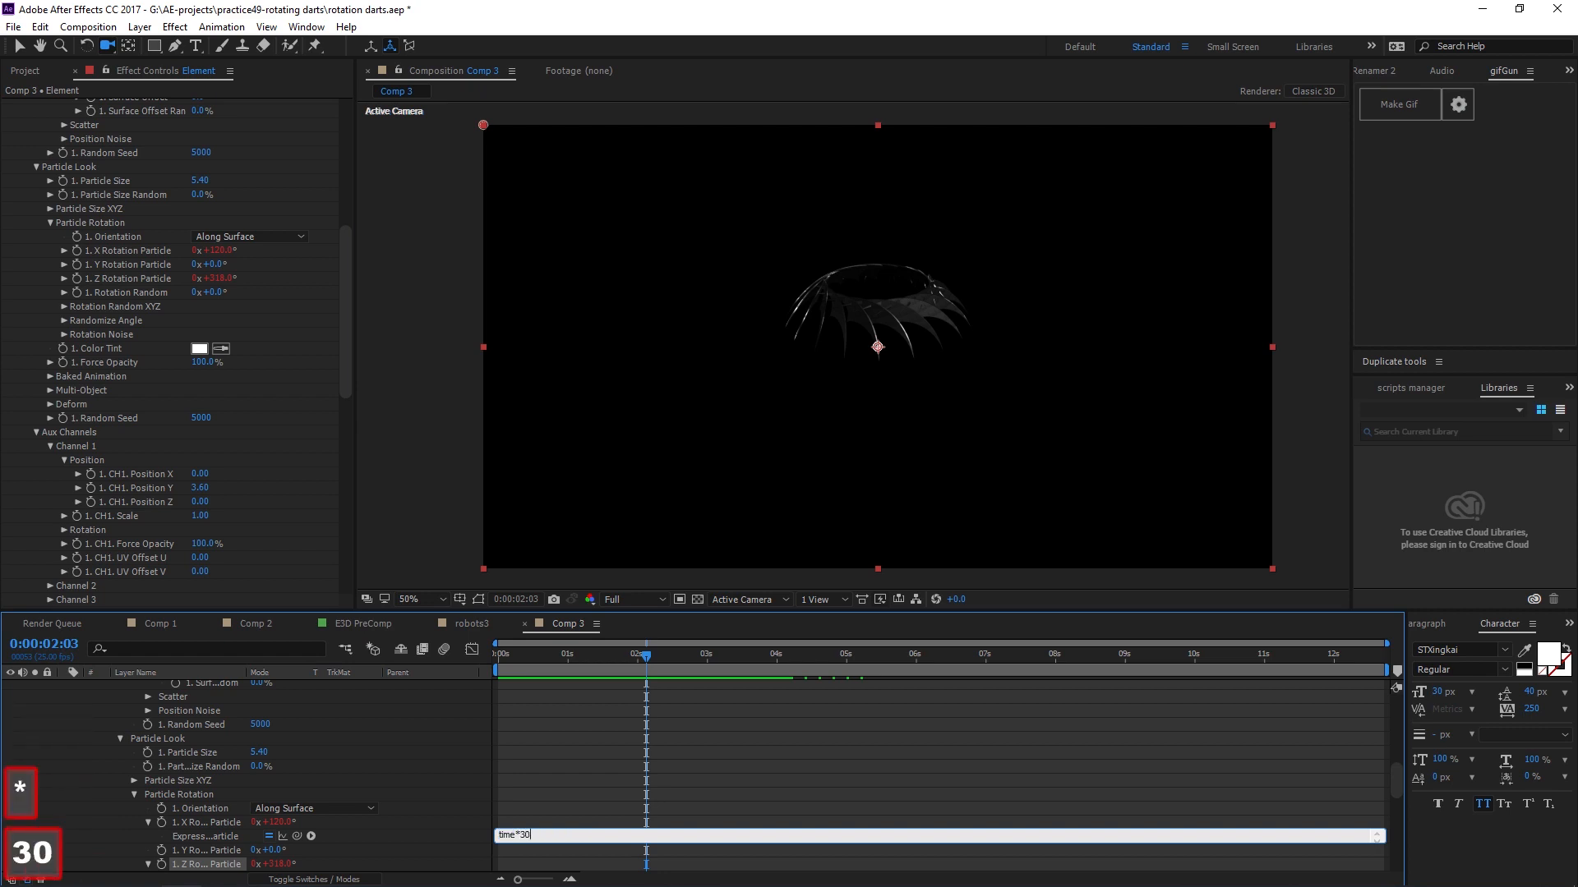
pyautogui.press('Return')
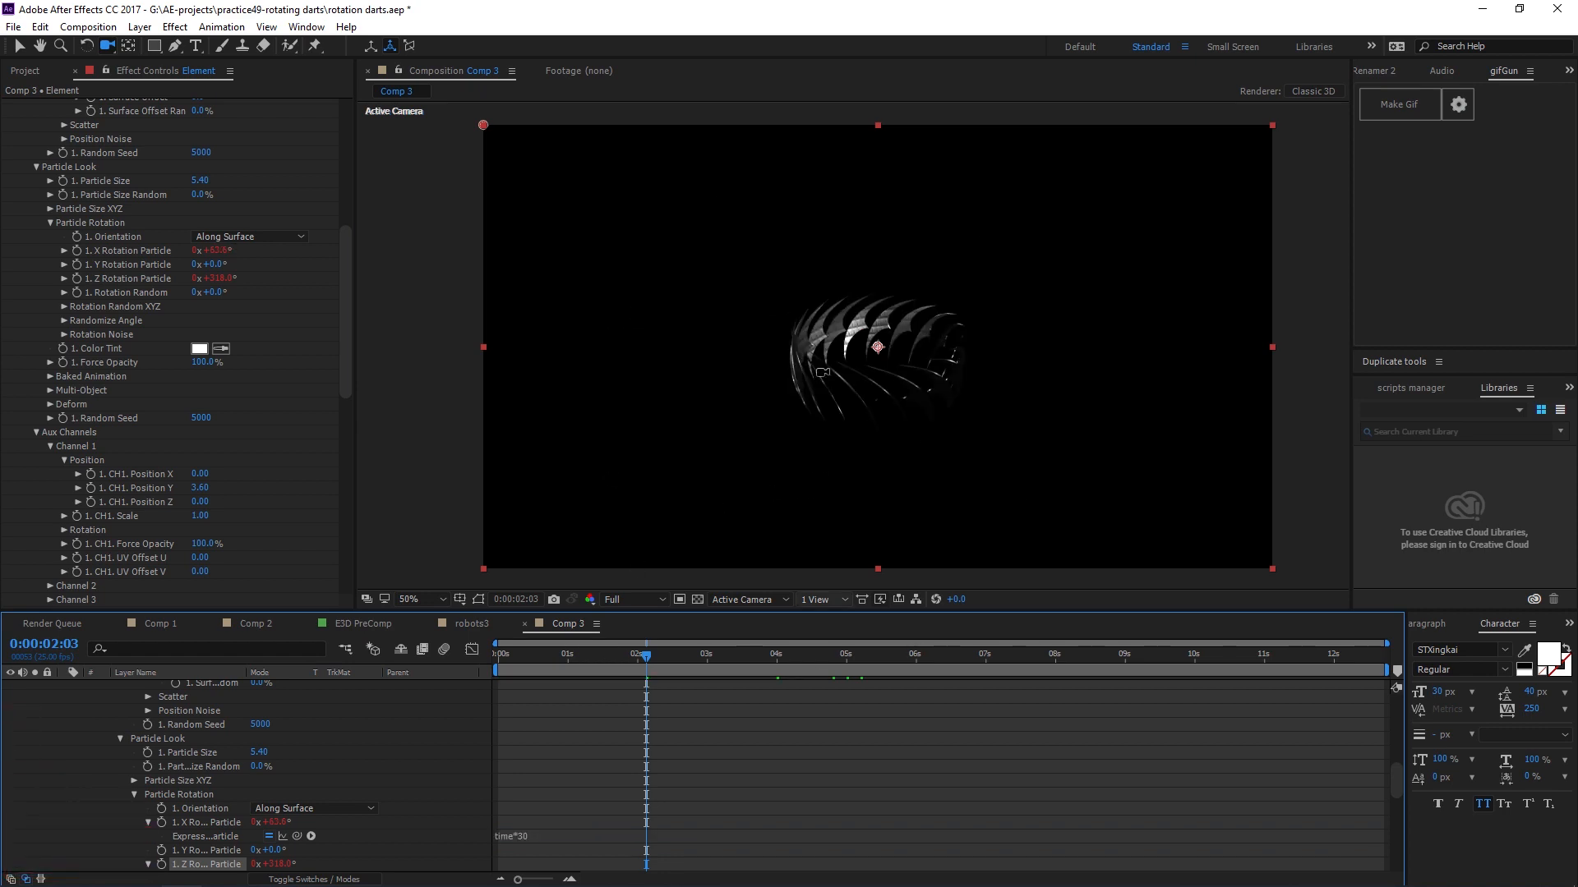
pyautogui.moveTo(645, 656); pyautogui.dragTo(537, 657)
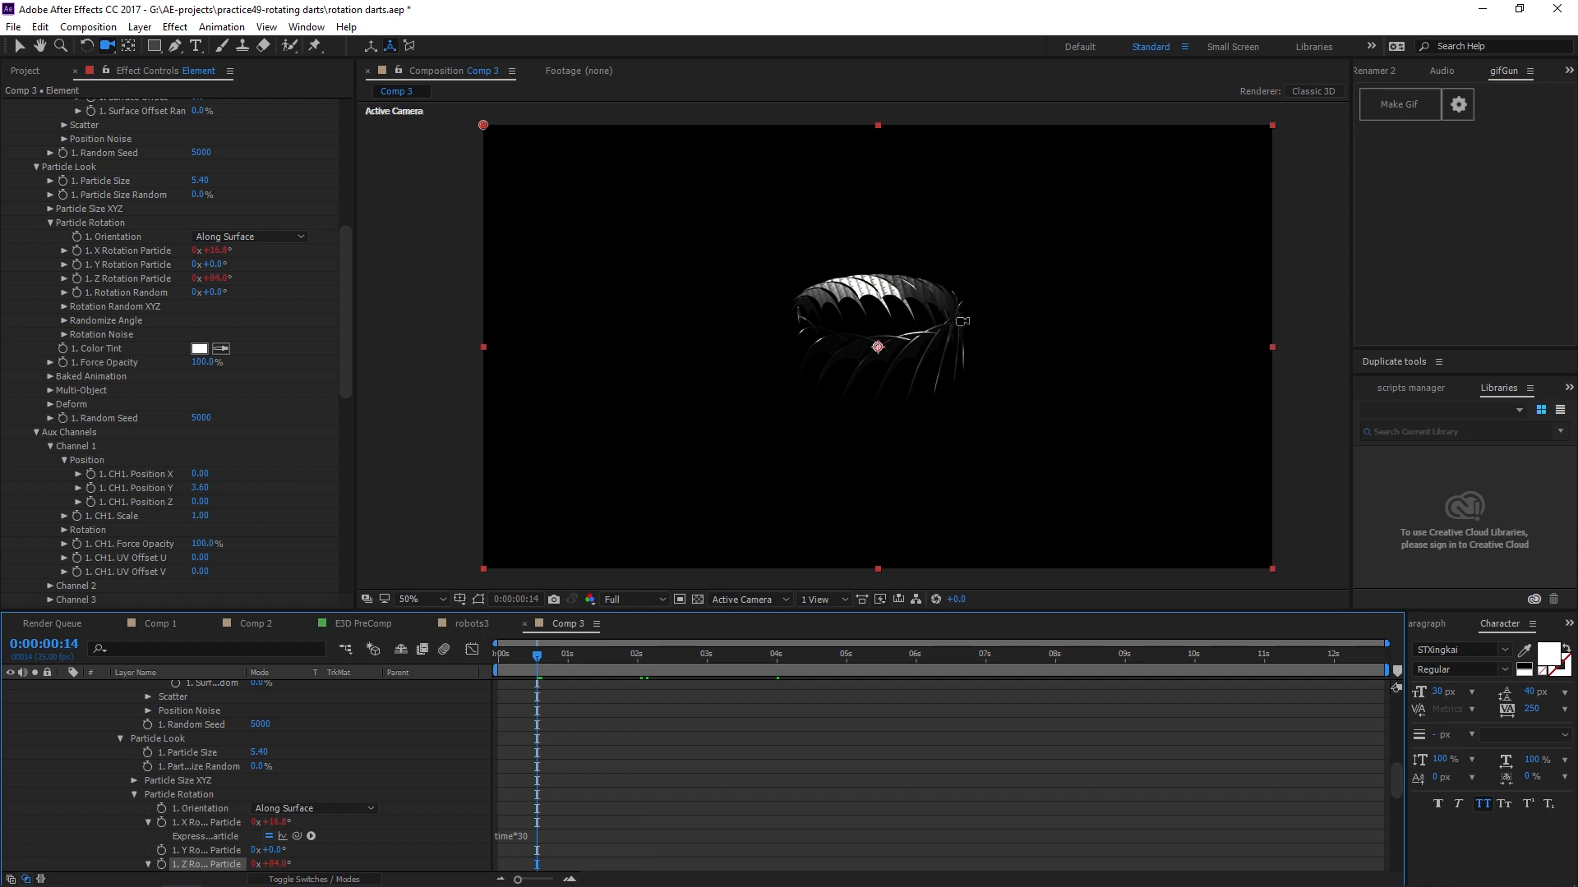
pyautogui.press('space')
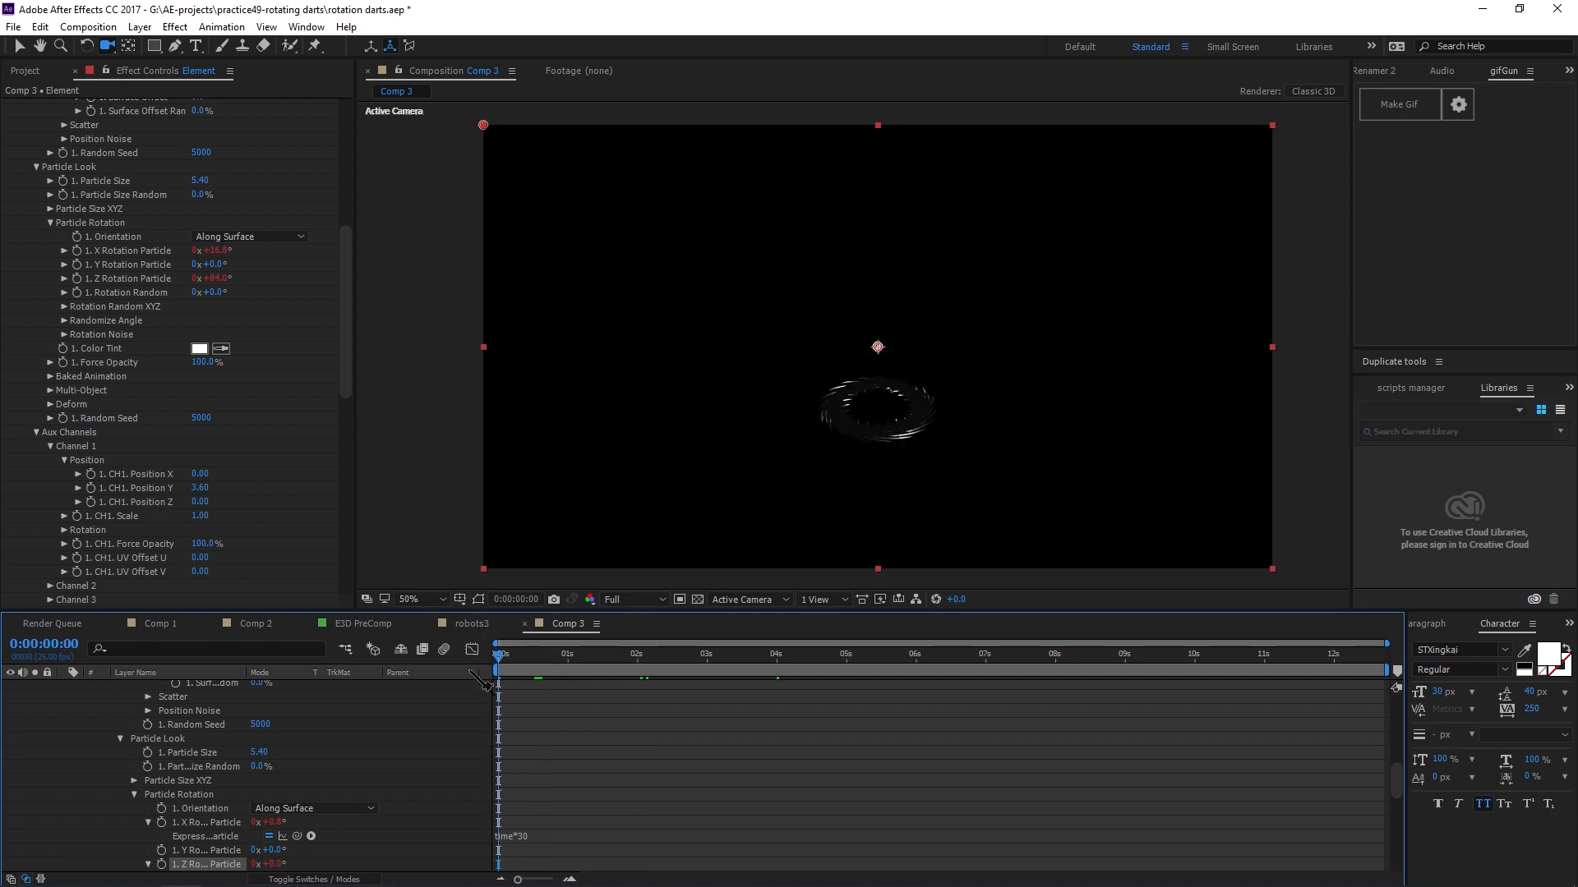
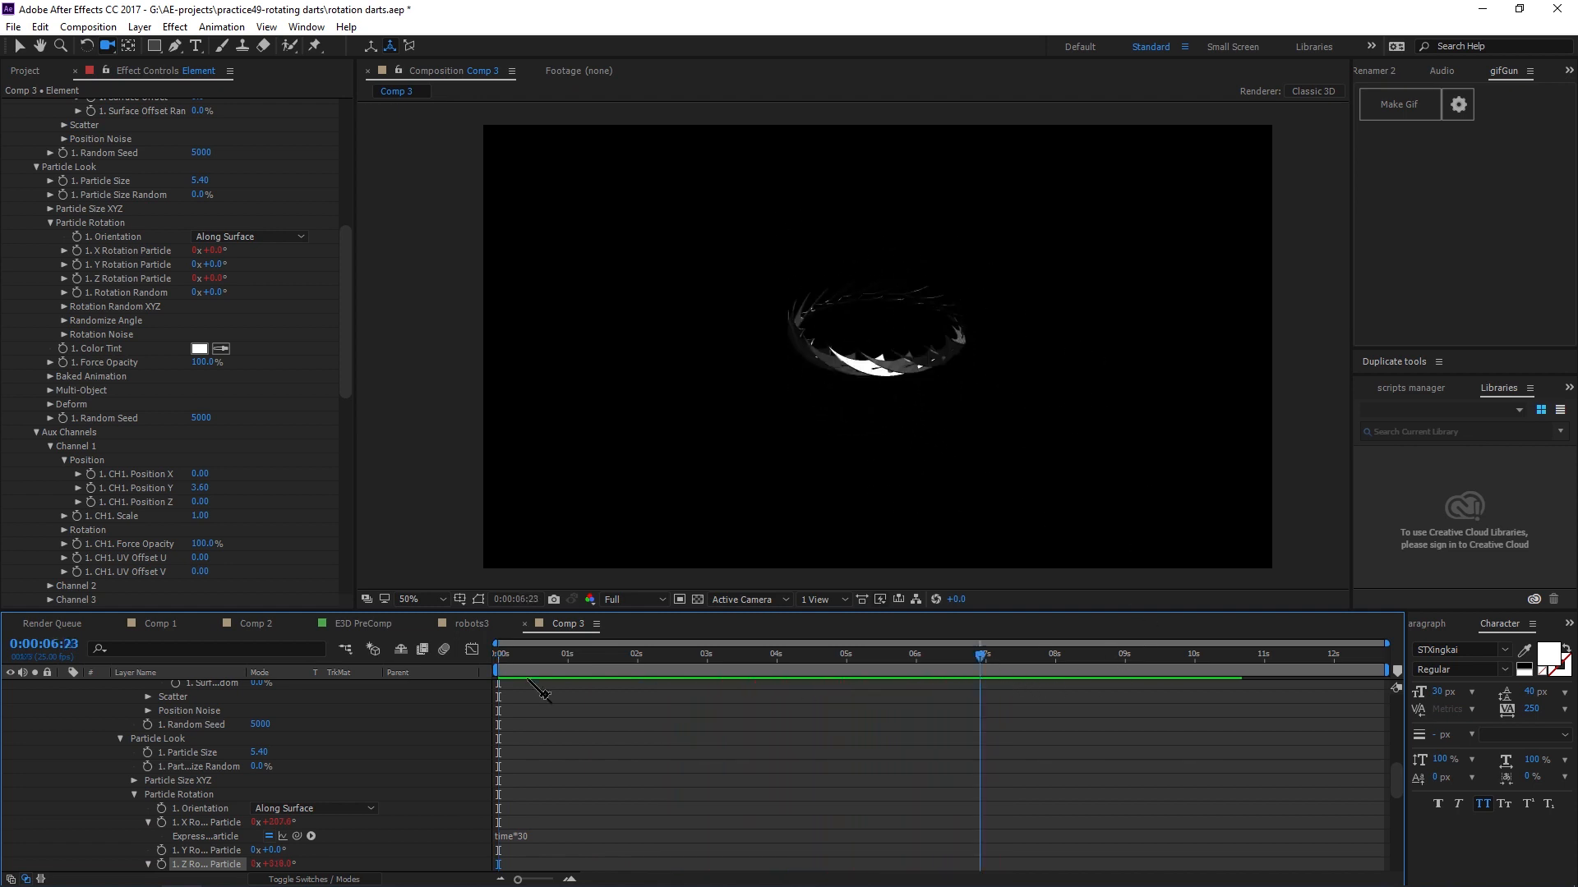
# Enable motion blur on the Element layer and for the composition, and preview the animation from the start.
pyautogui.press('space')
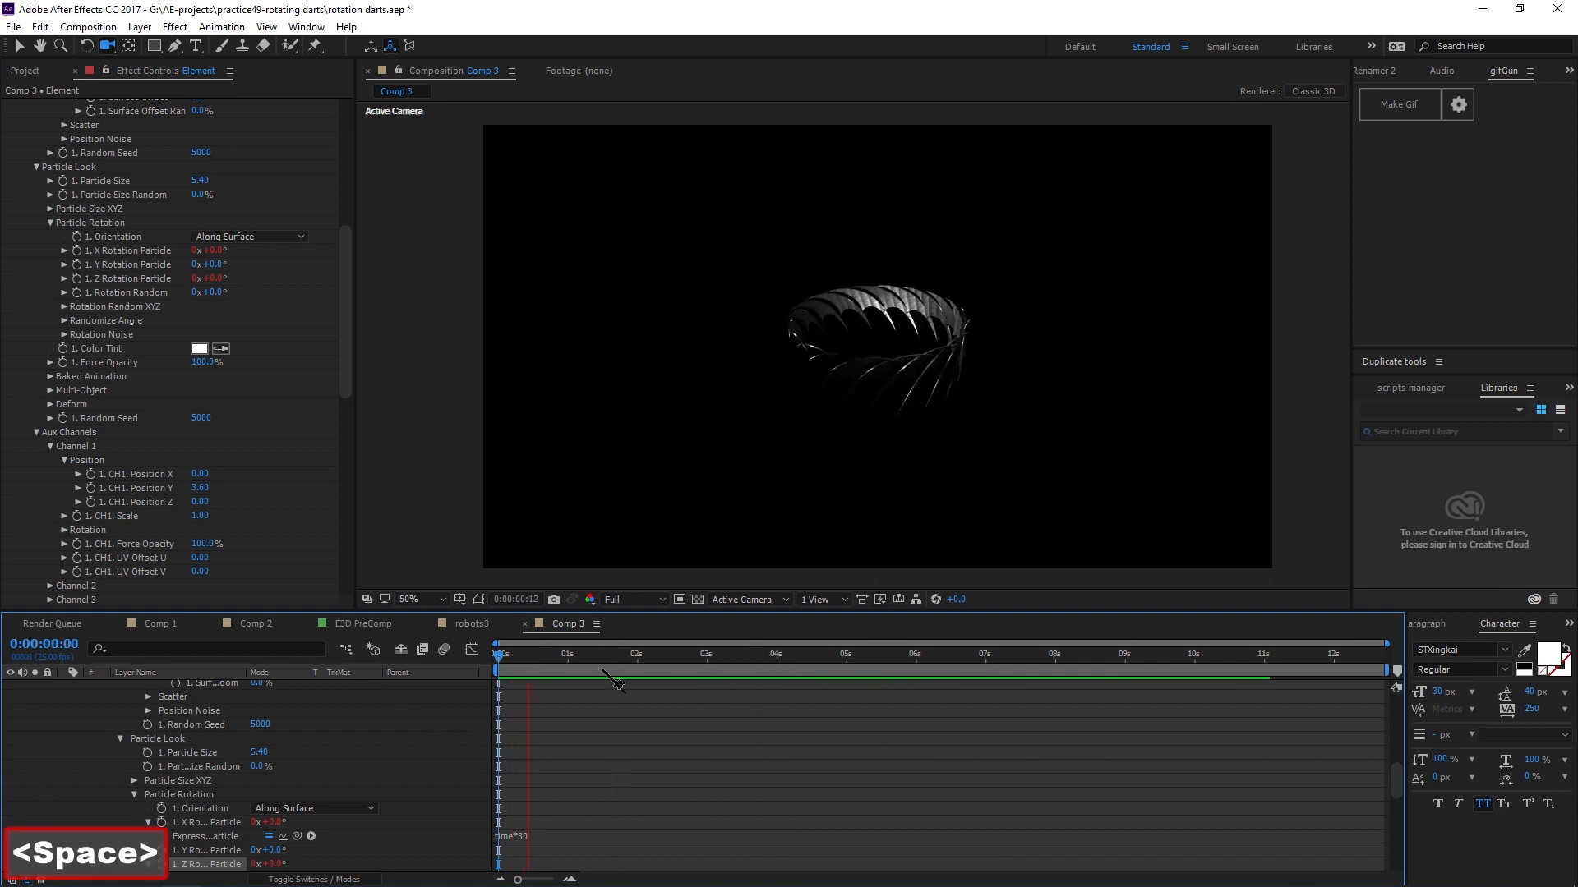
pyautogui.click(574, 659)
pyautogui.scroll(5, 240, 768)
pyautogui.scroll(3, 242, 768)
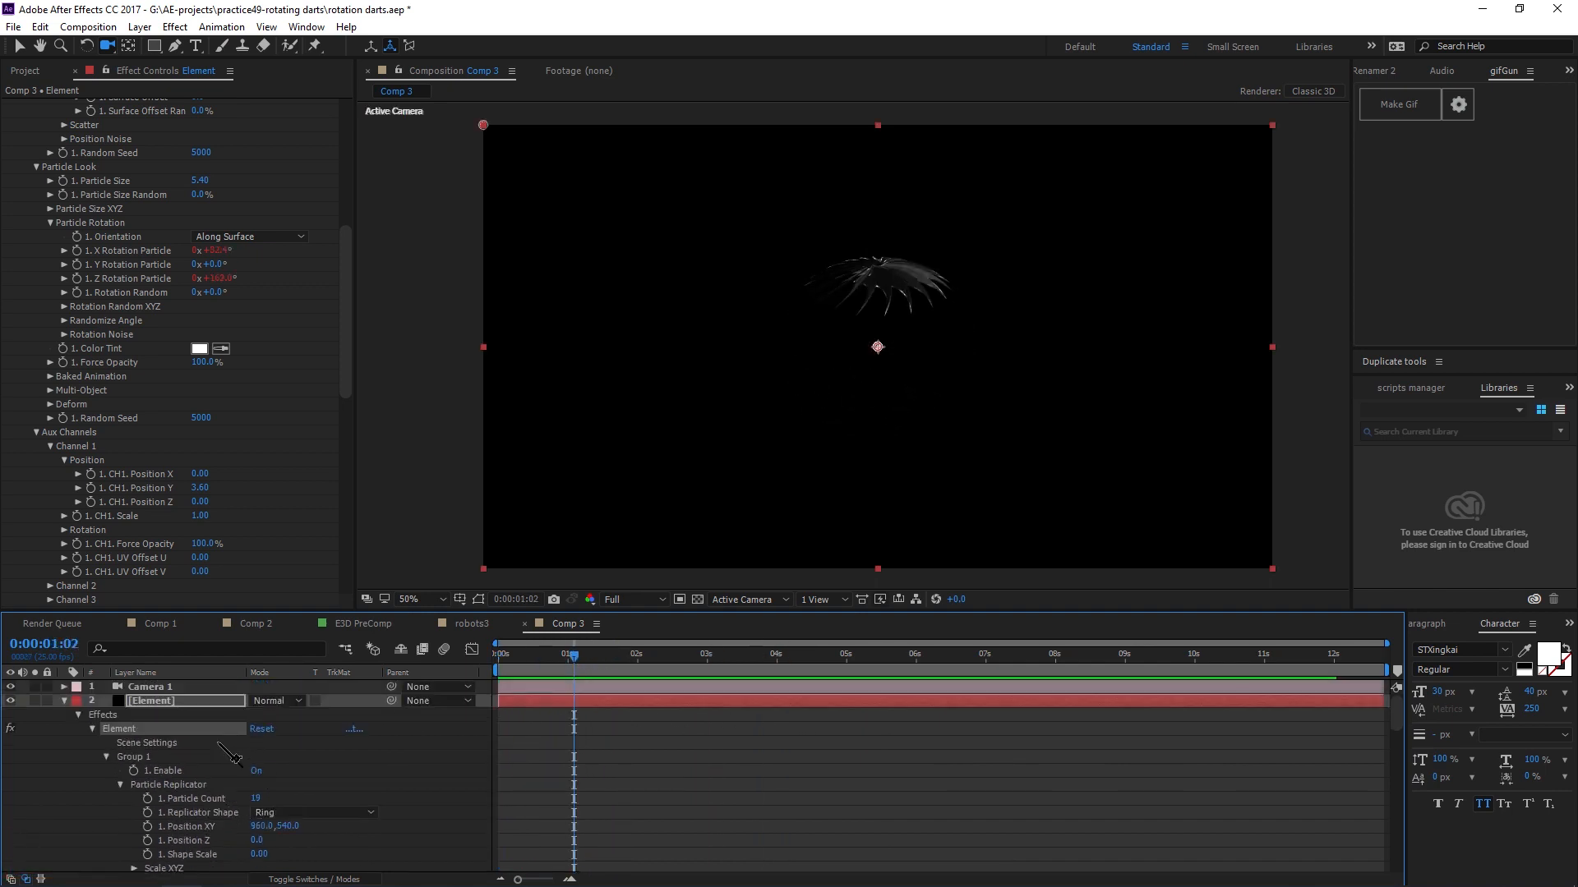
pyautogui.click(64, 700)
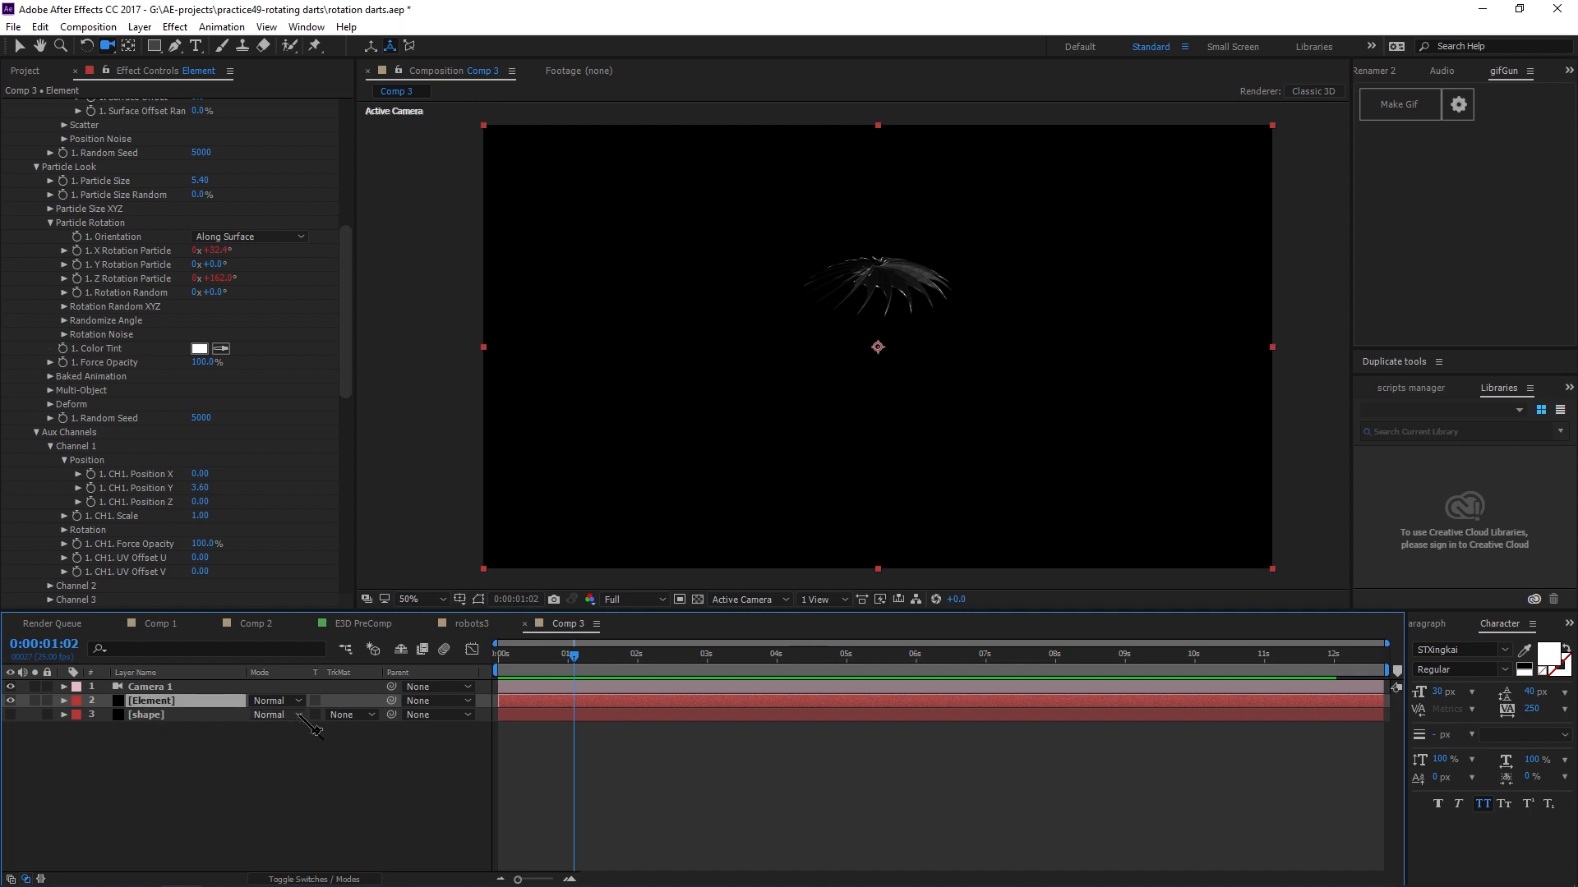
pyautogui.press('F4')
pyautogui.click(318, 700)
pyautogui.click(420, 649)
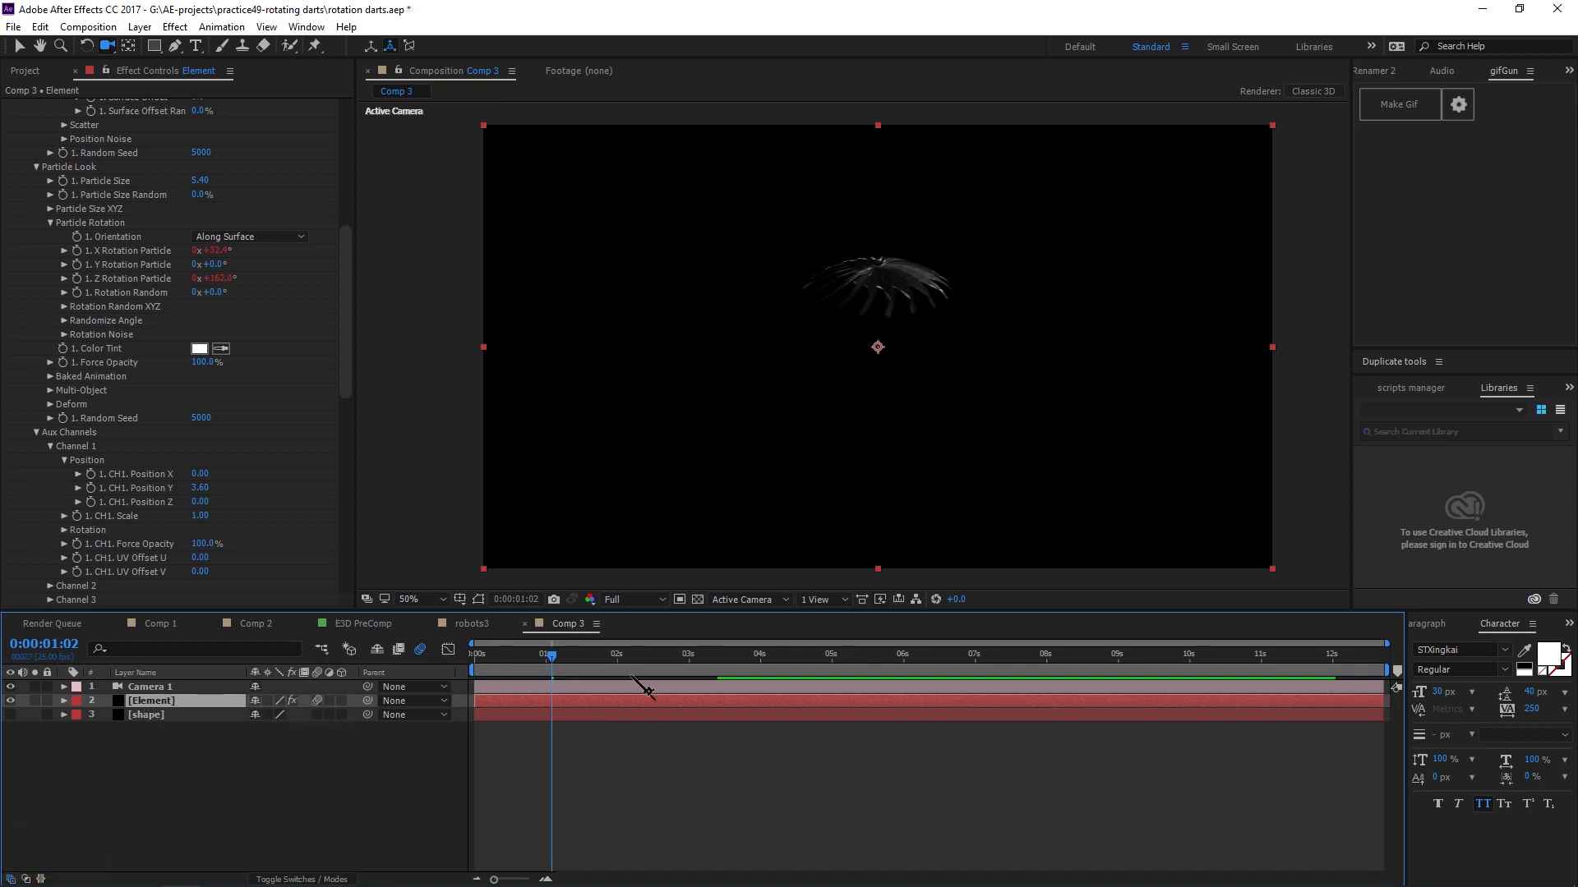
pyautogui.moveTo(552, 641); pyautogui.dragTo(475, 642)
pyautogui.press('space')
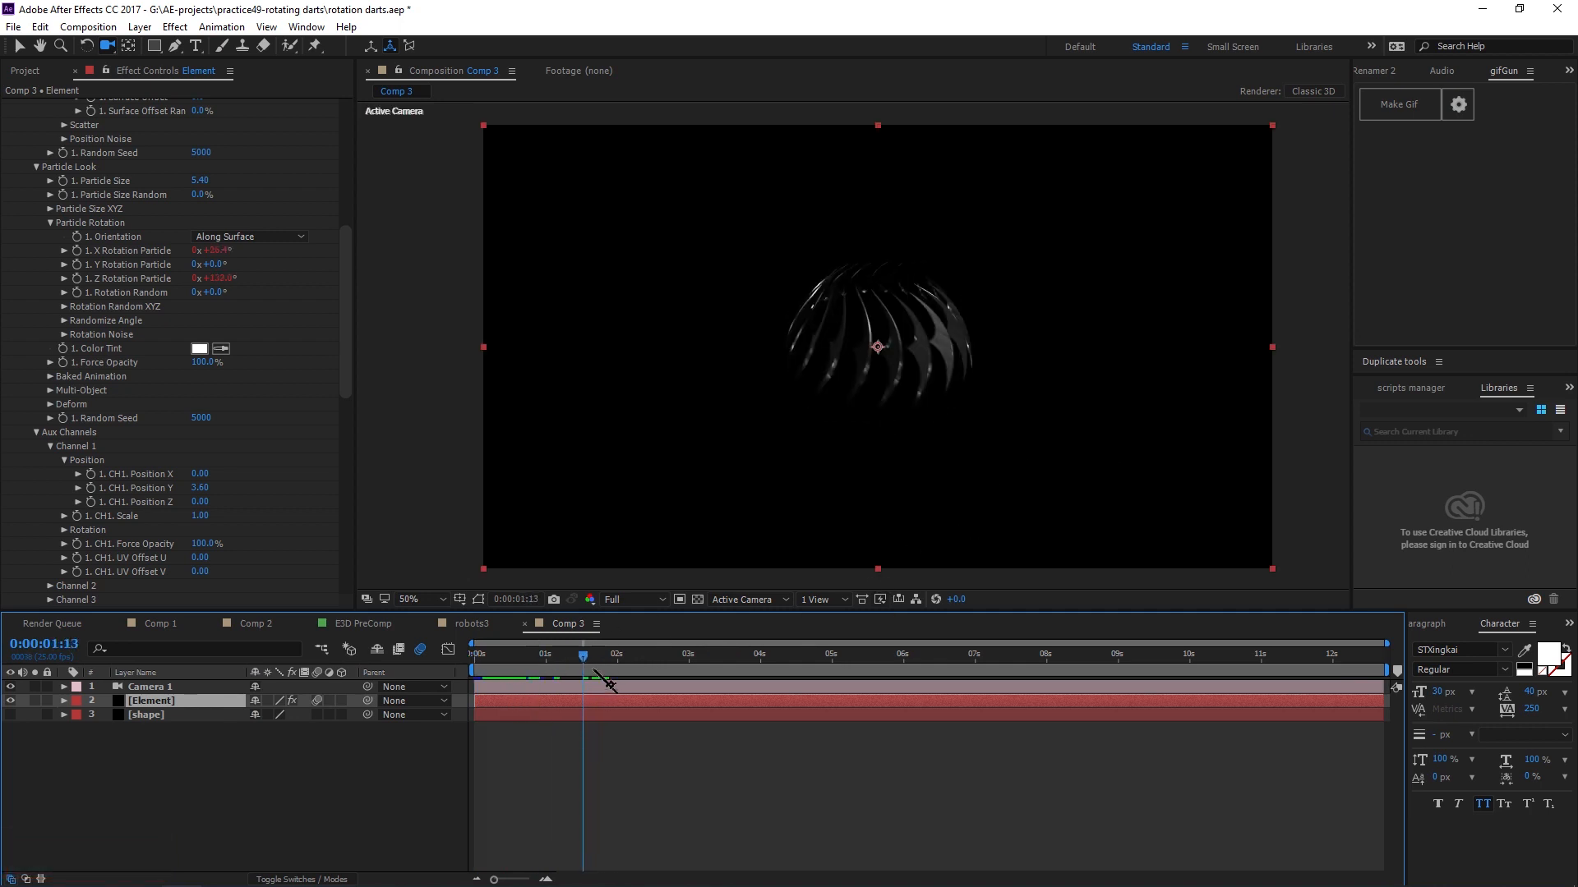
# Open the Element's Motion Blur render settings and set Motion Blur Samples to 15.
pyautogui.moveTo(349, 321); pyautogui.dragTo(353, 511)
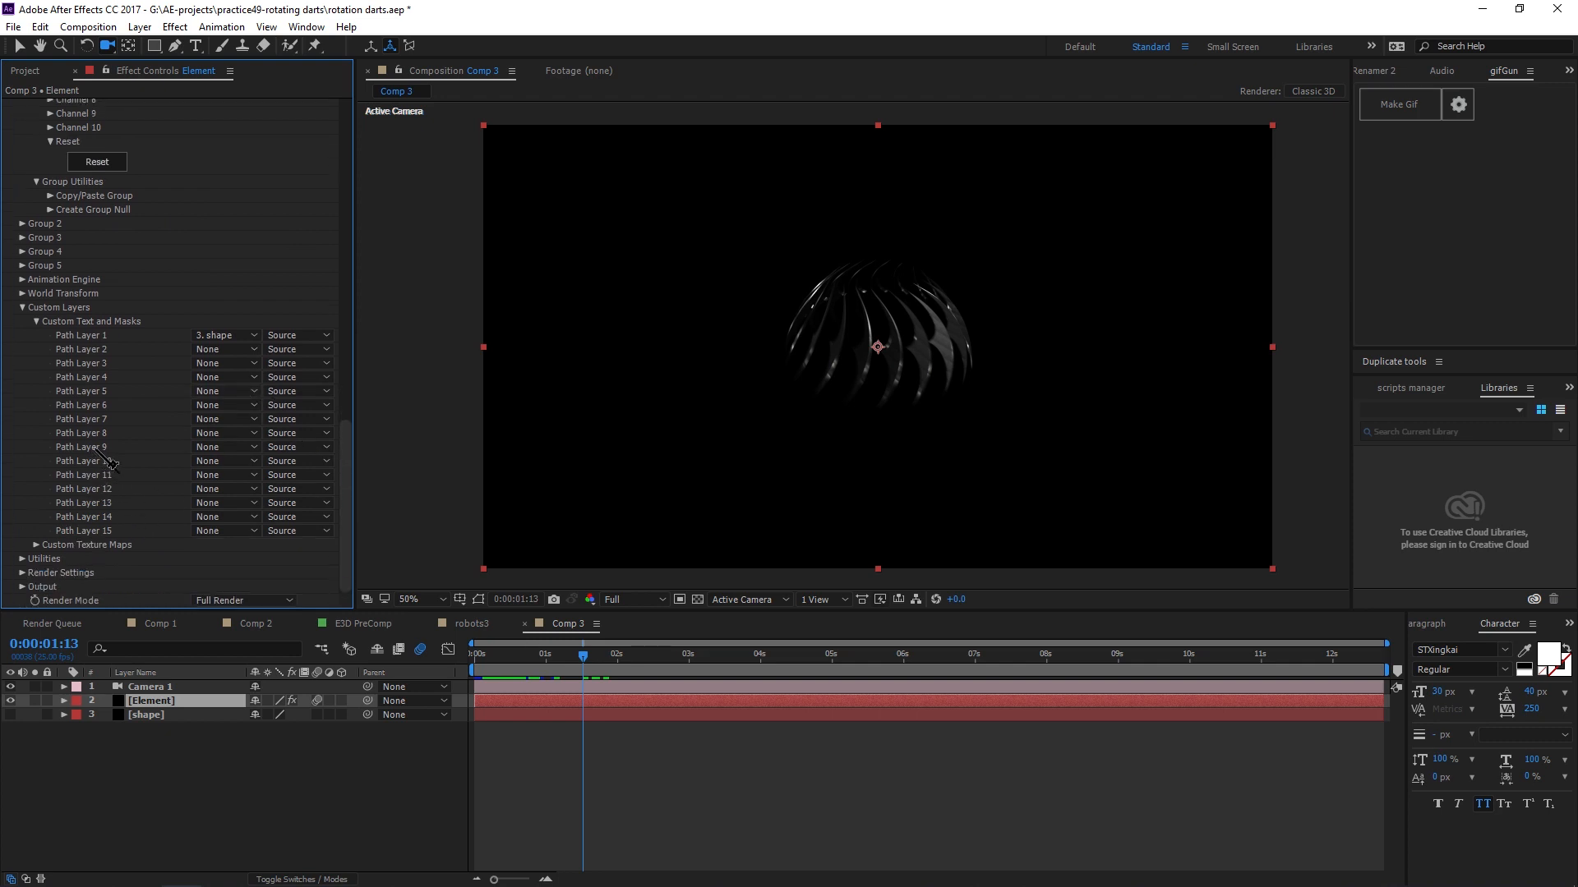
pyautogui.scroll(-5, 192, 447)
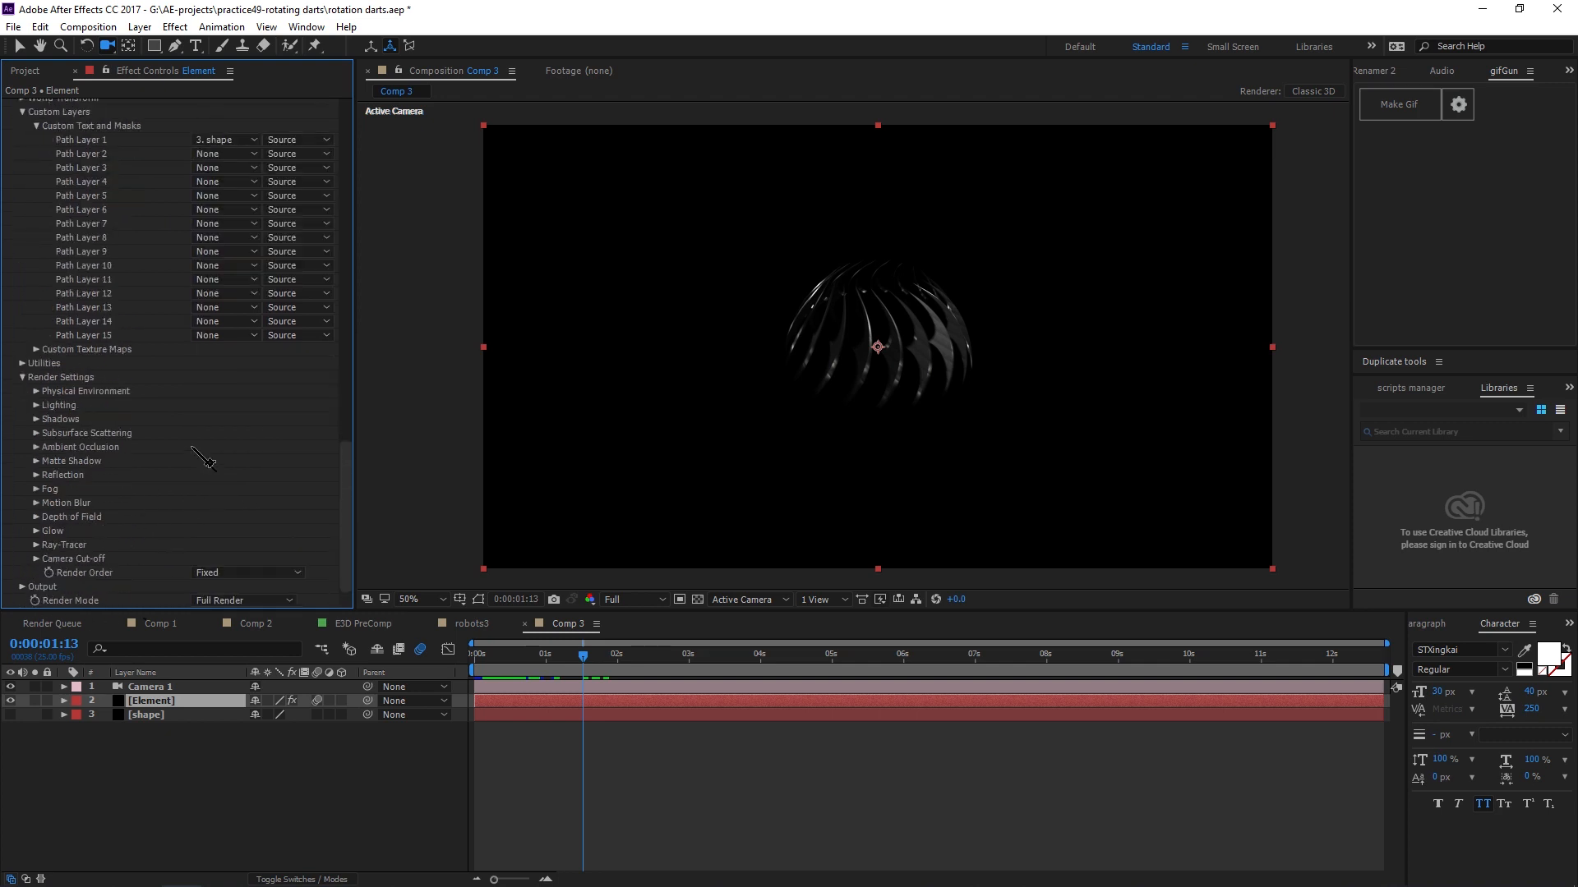
pyautogui.click(36, 503)
pyautogui.scroll(-1, 136, 442)
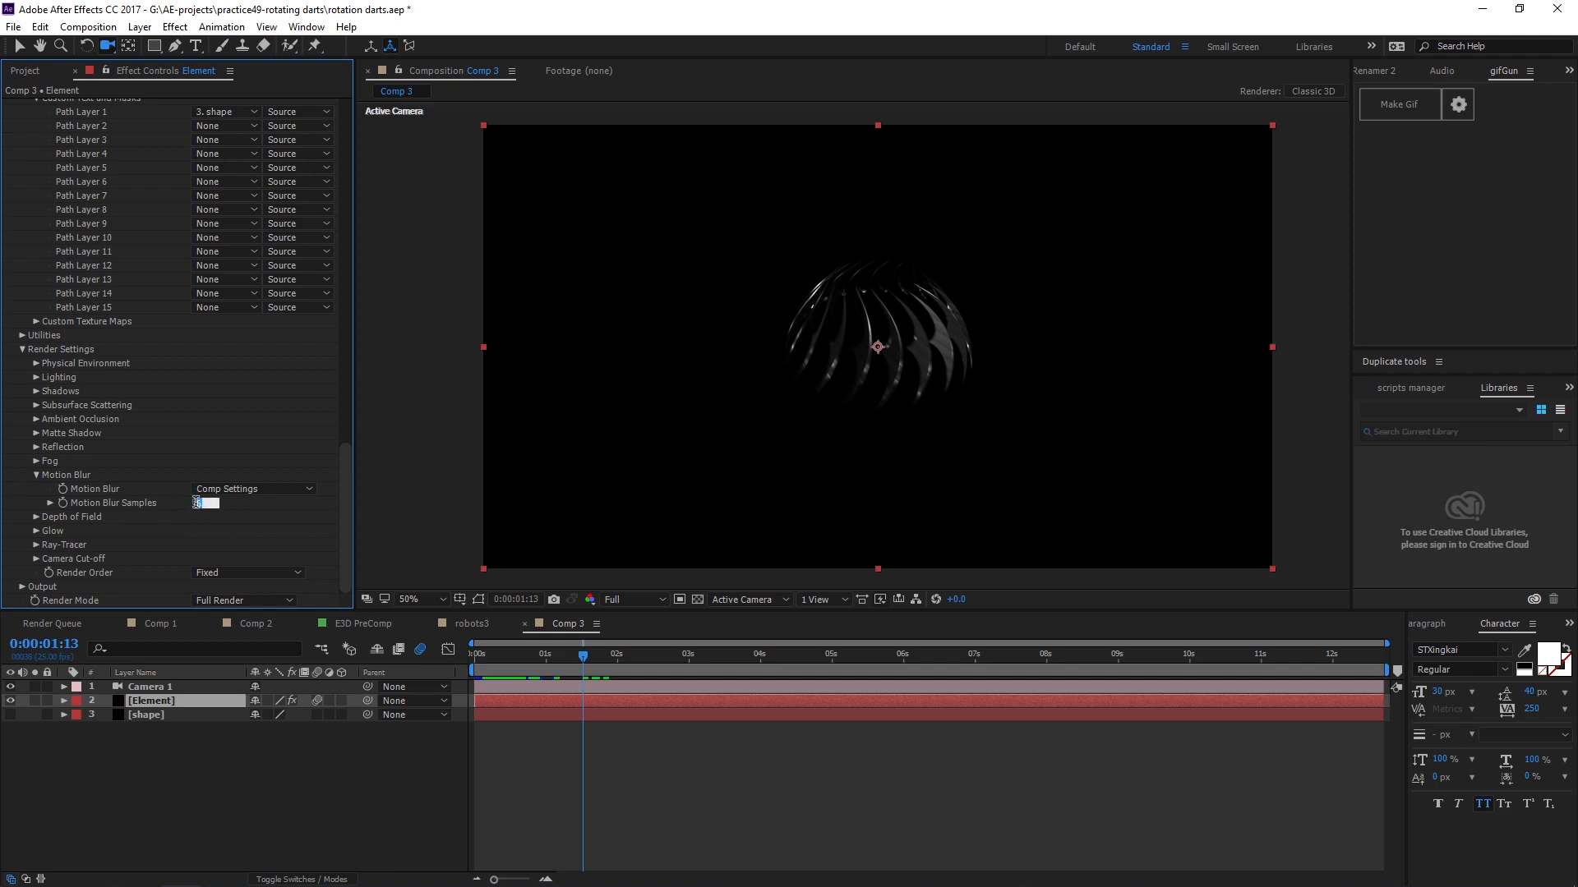
pyautogui.press('Return')
pyautogui.write('150')
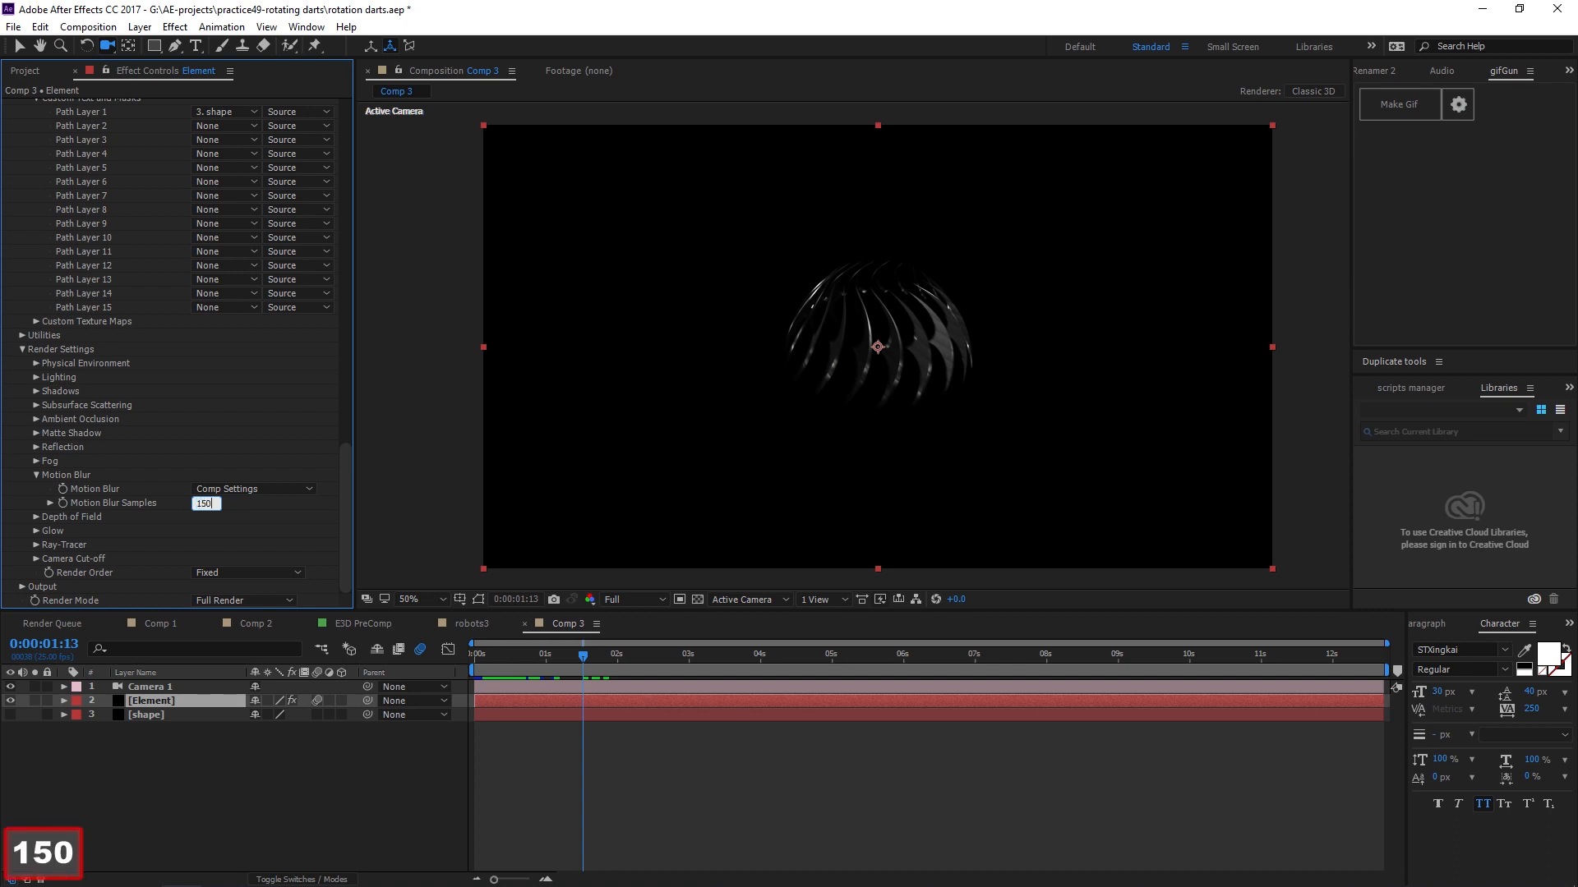
pyautogui.press('BackSpace')
pyautogui.press('Return')
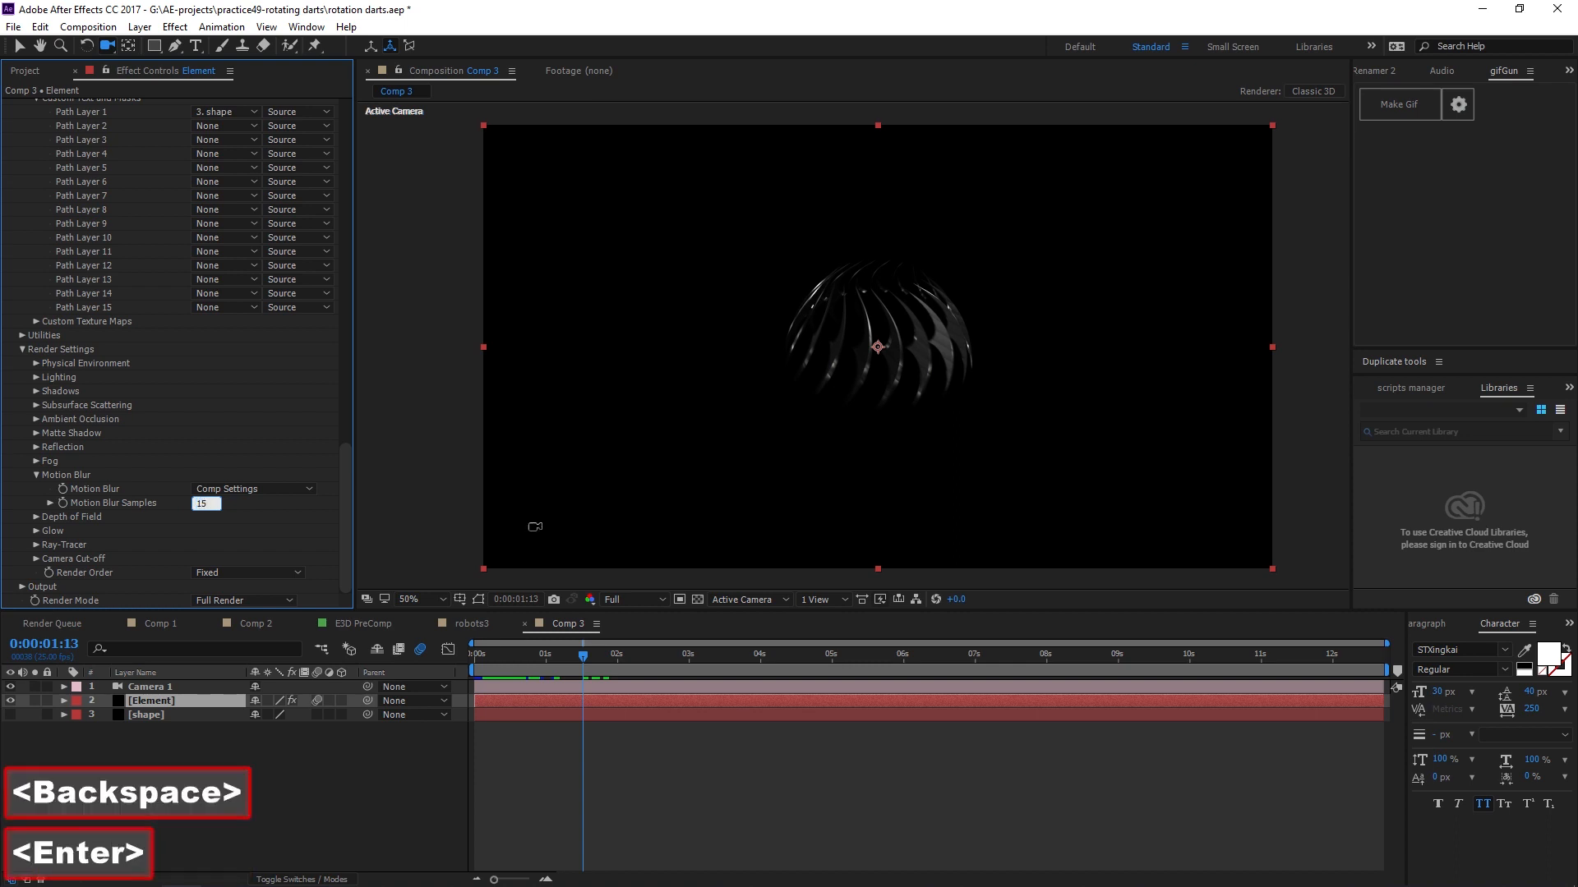
# Zoom into the ring and set Motion Blur Samples to 3.
pyautogui.scroll(4, 948, 479)
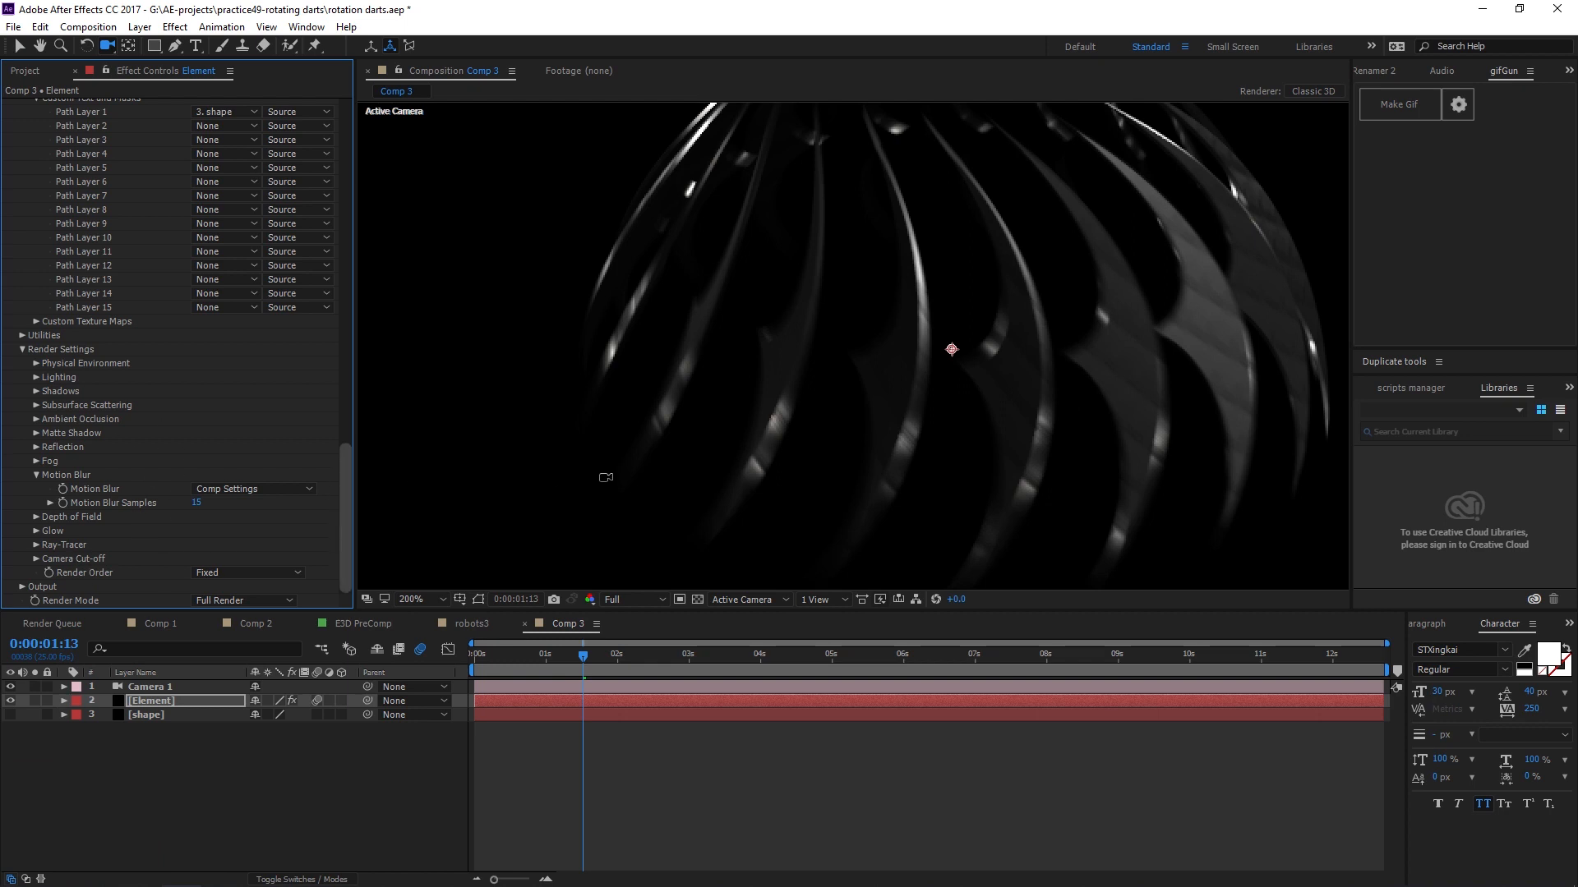
pyautogui.click(198, 503)
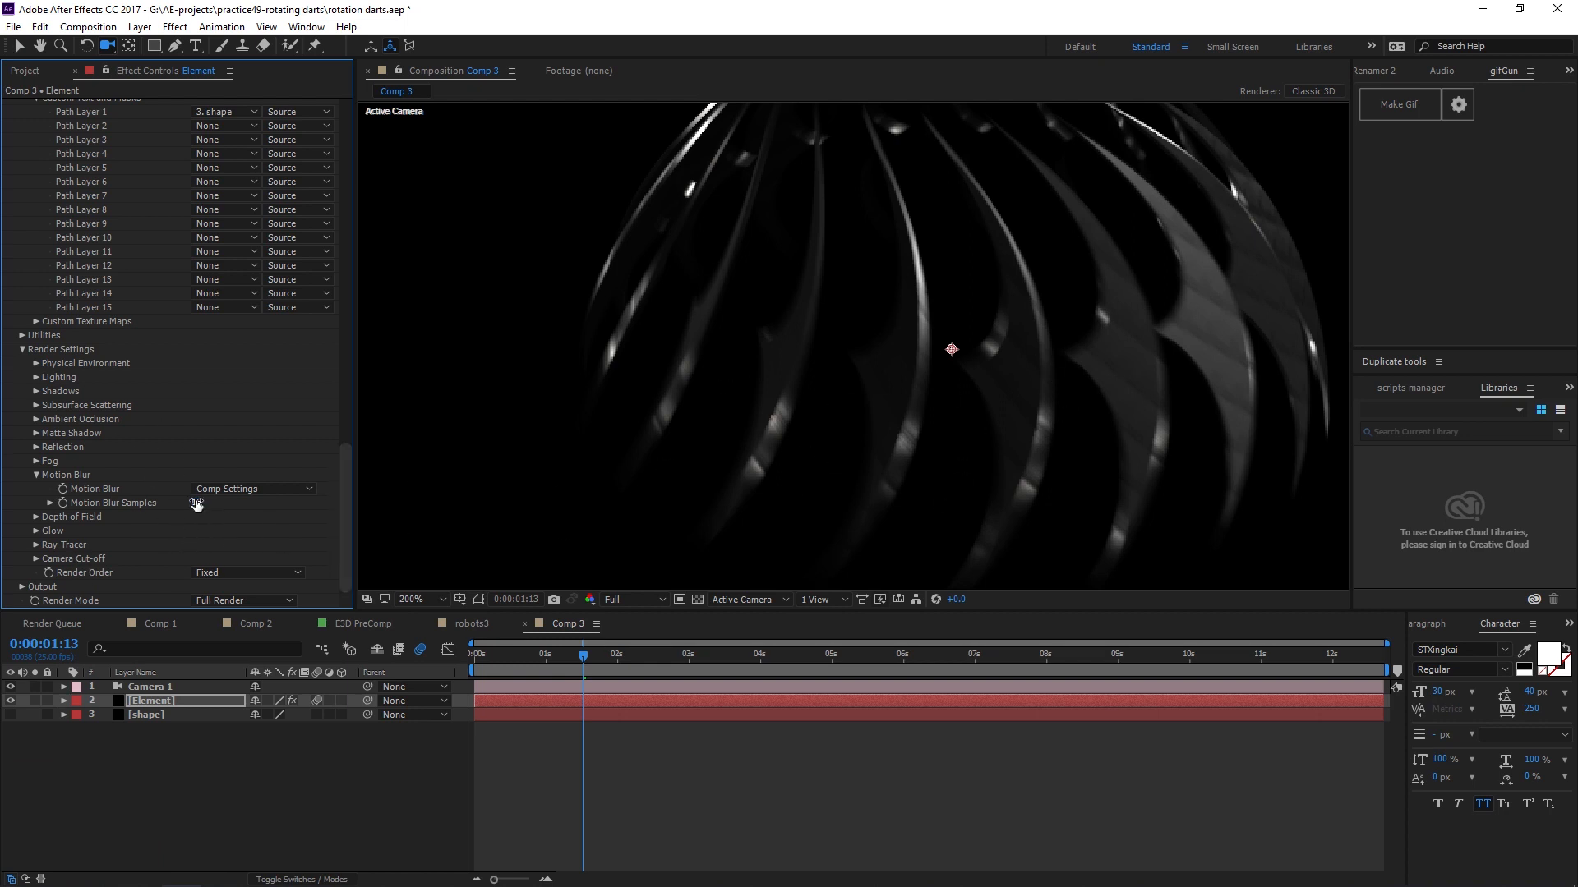
pyautogui.write('3')
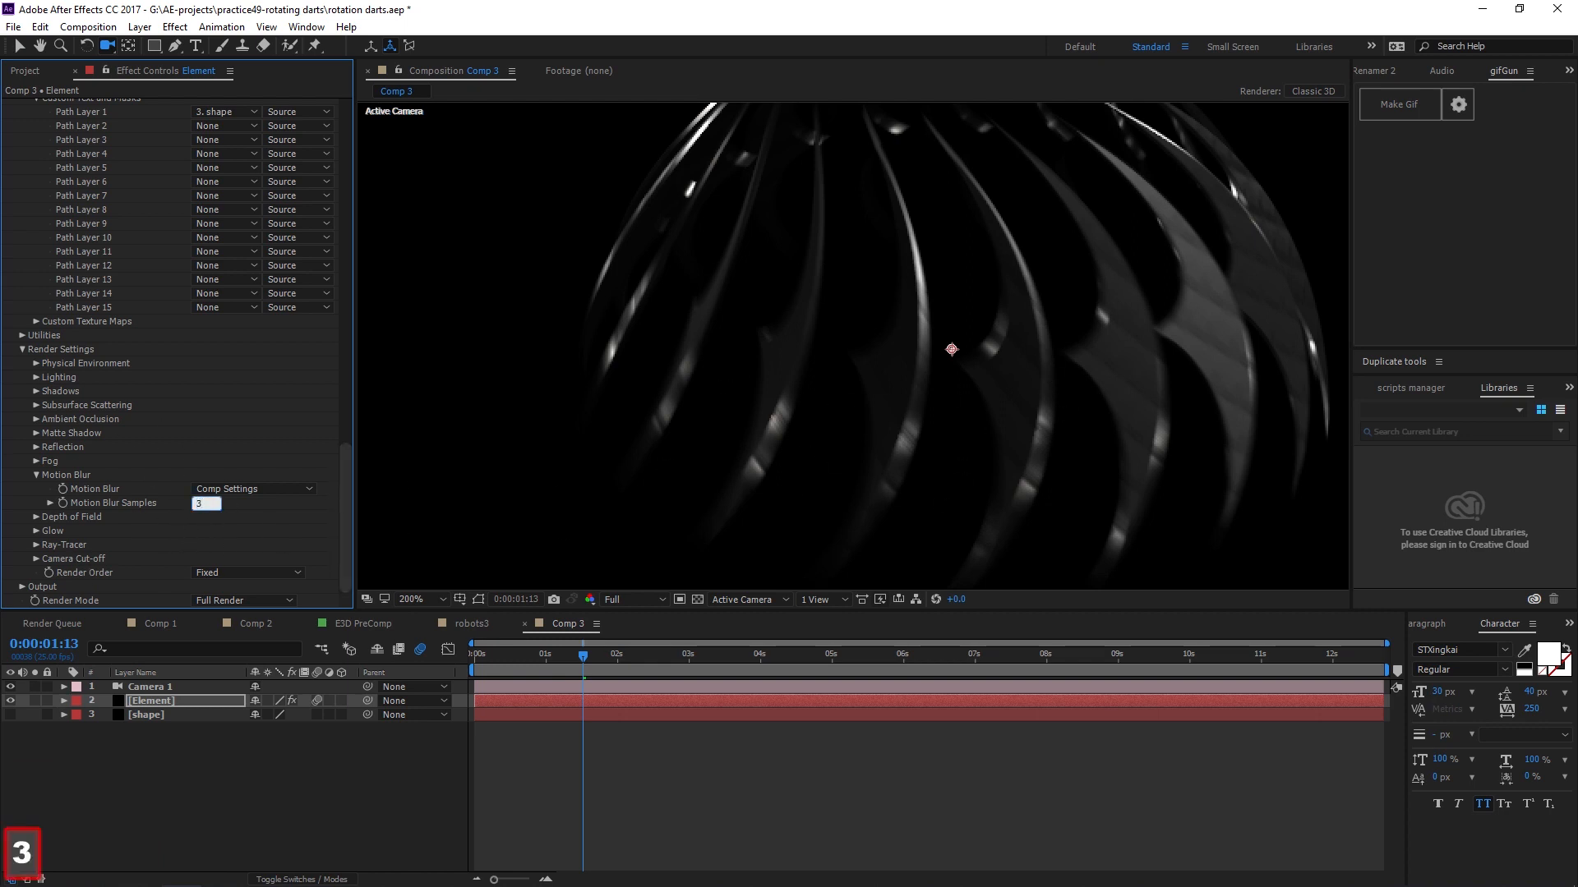
pyautogui.press('Return')
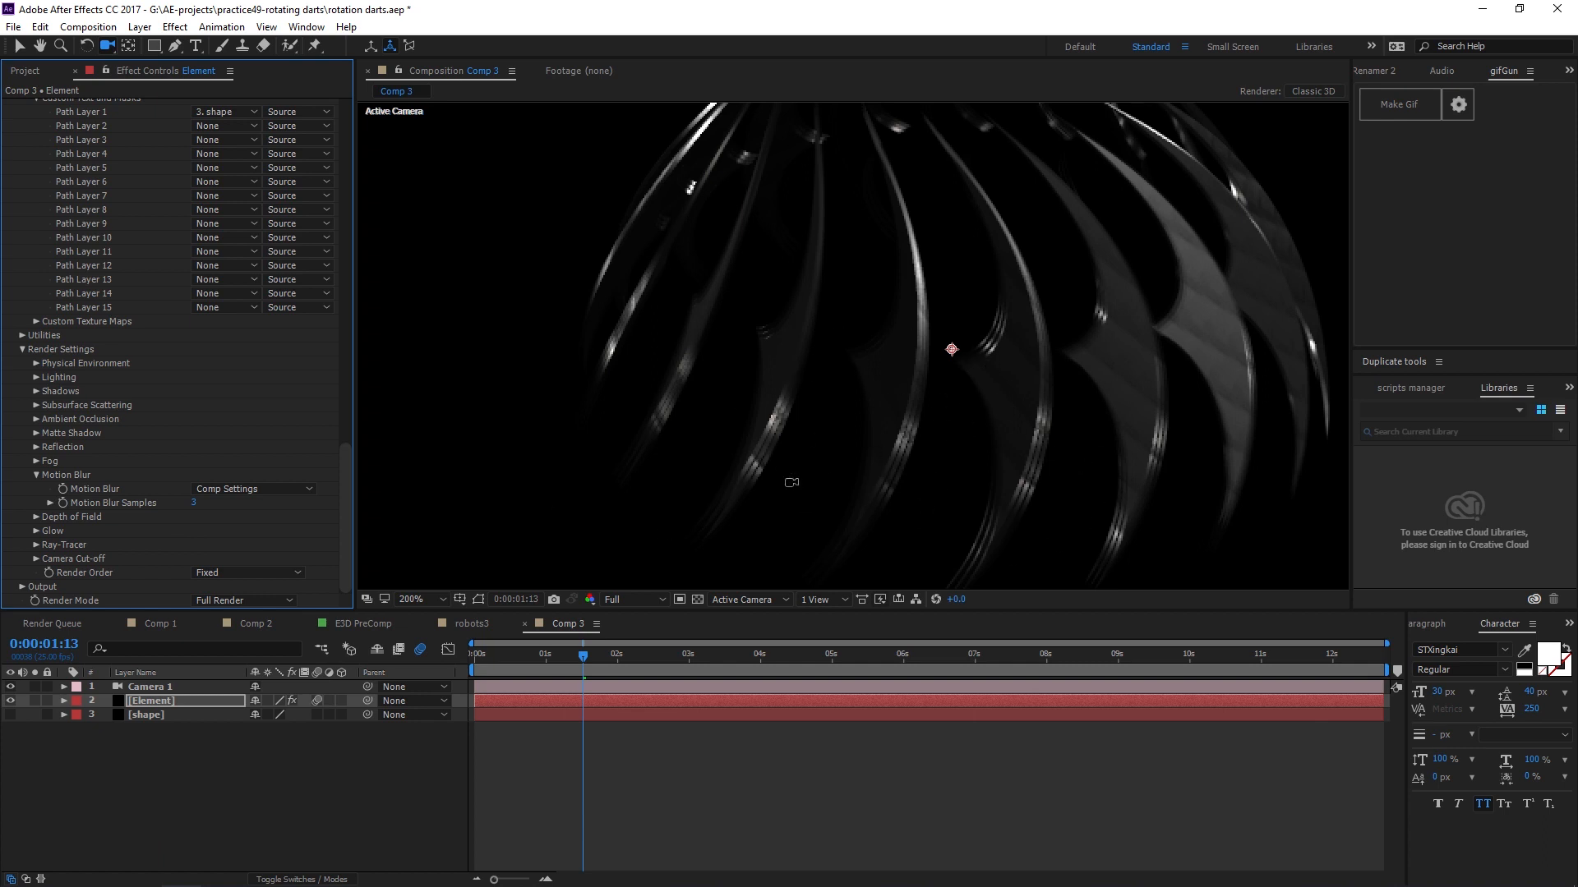
# Set Motion Blur Samples to 10.
pyautogui.click(202, 502)
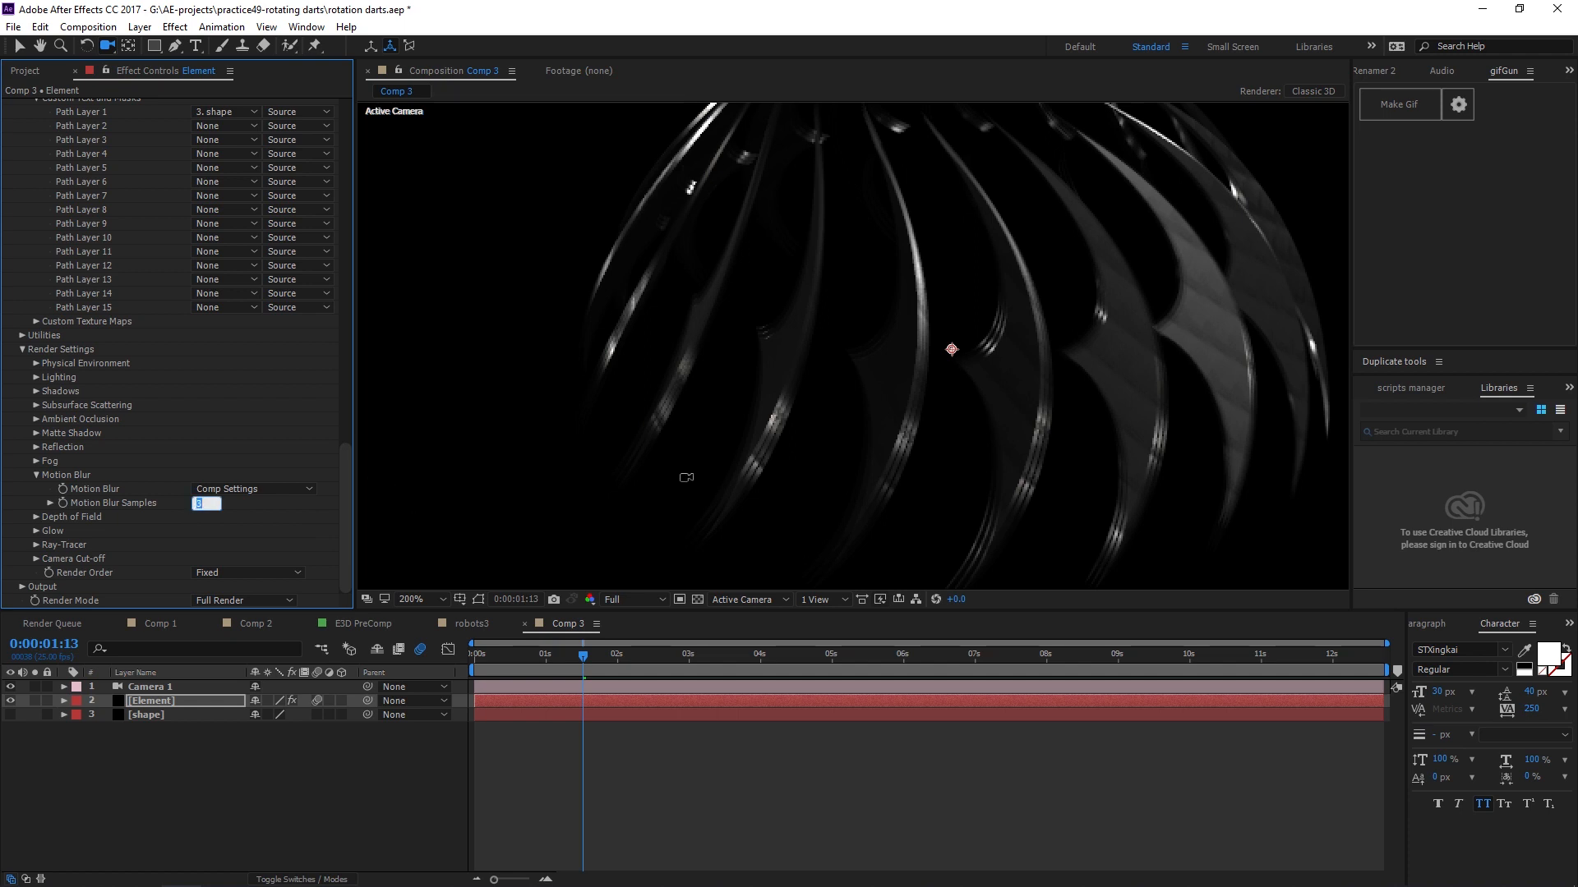
pyautogui.write('6')
pyautogui.press('Return')
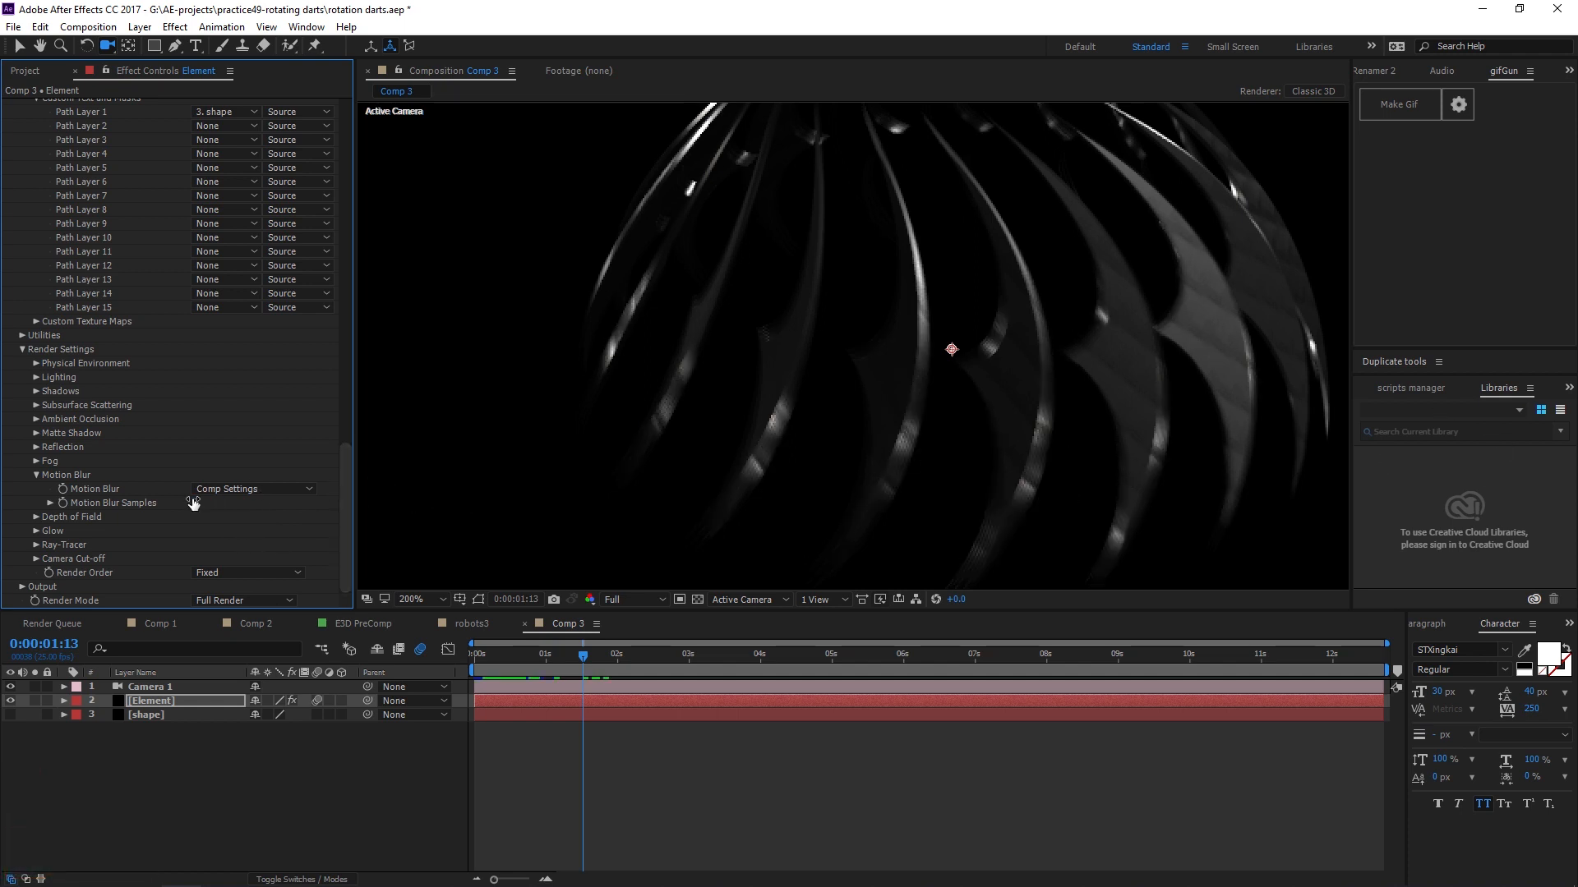
pyautogui.write('10')
pyautogui.press('Return')
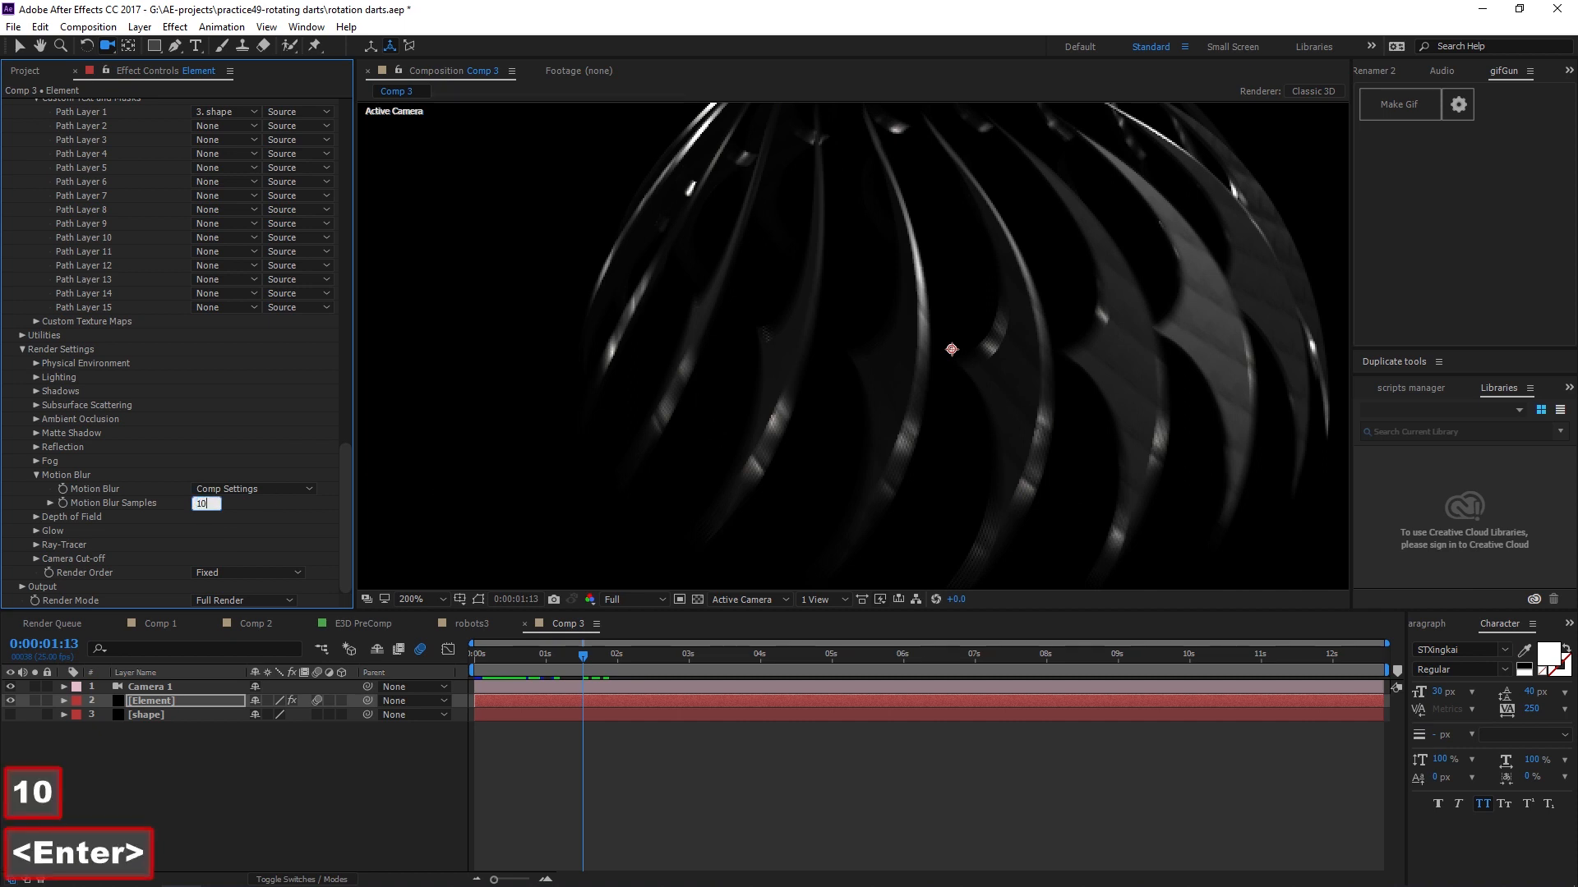
# Preview the motion-blurred ring animation from the start of the timeline.
pyautogui.scroll(-4, 986, 444)
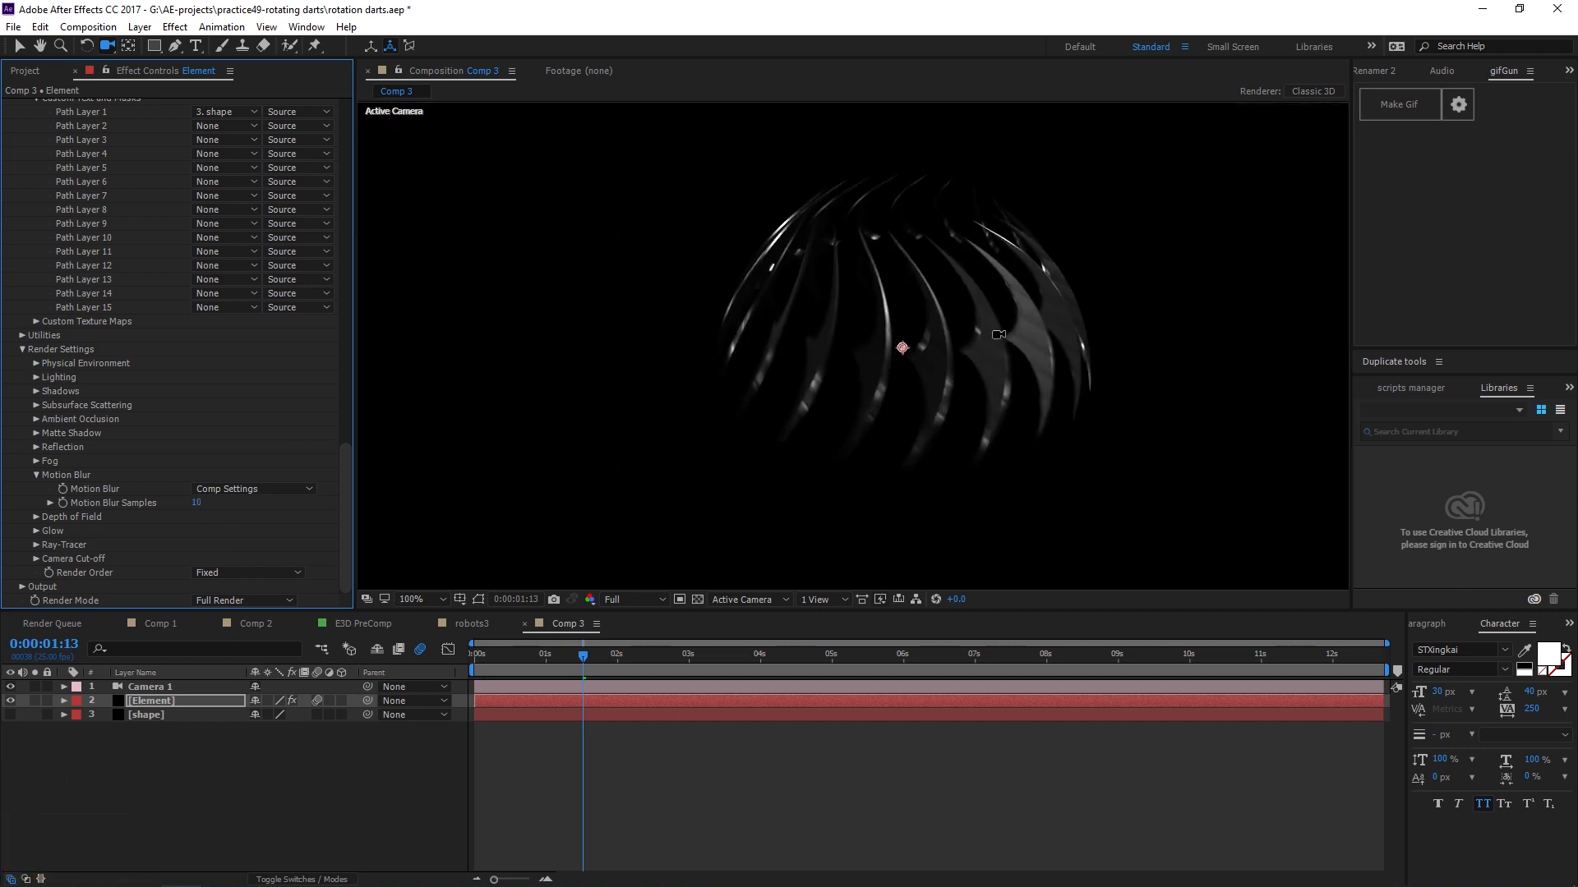
pyautogui.moveTo(583, 657); pyautogui.dragTo(470, 660)
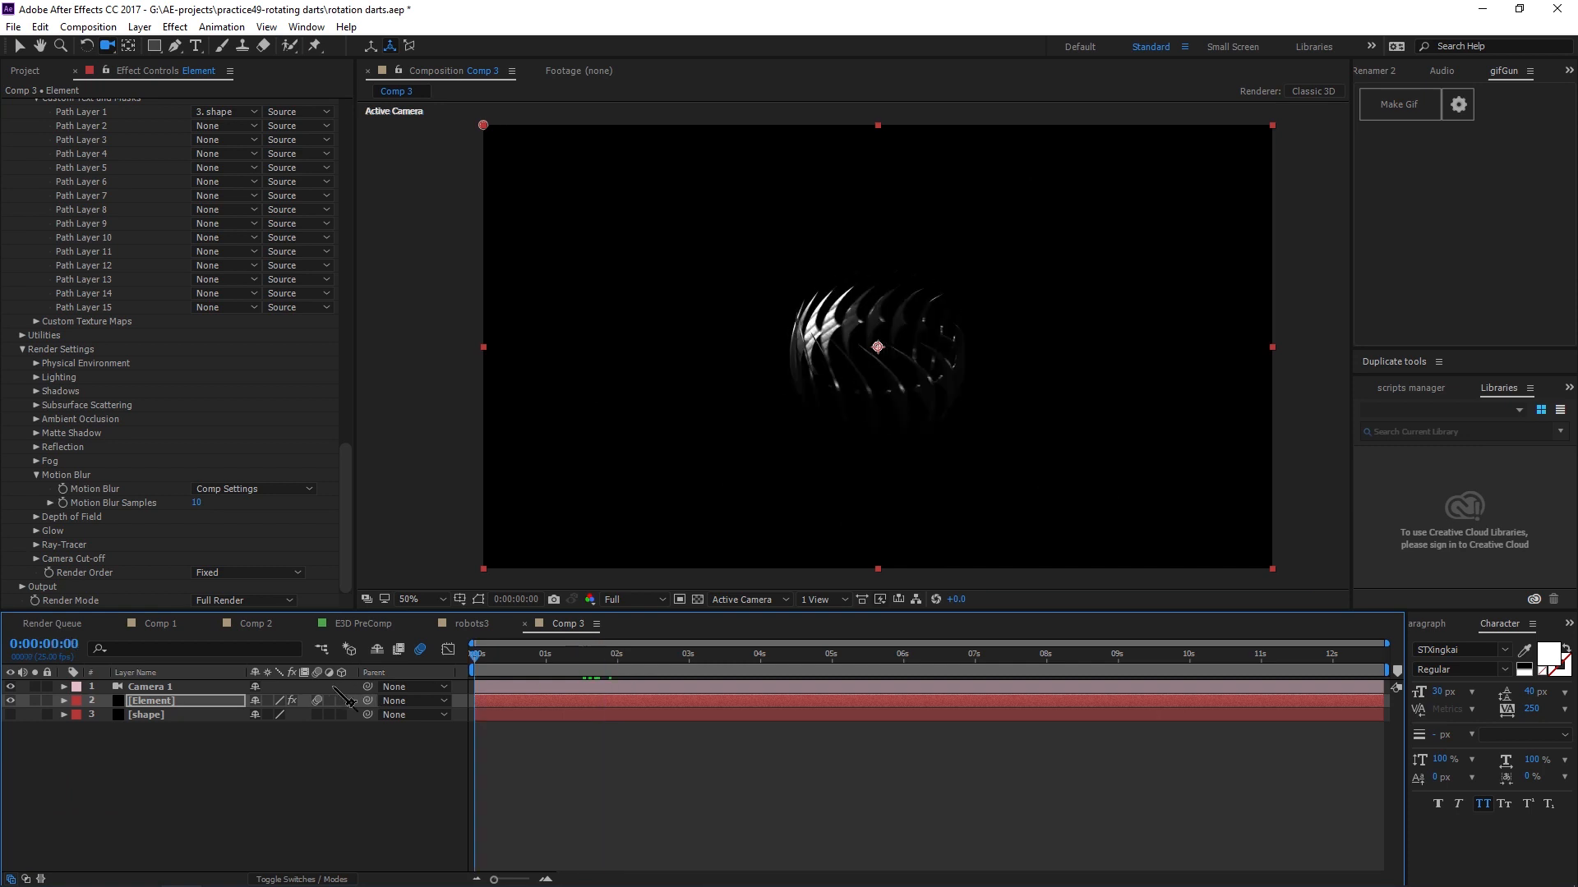
pyautogui.press('space')
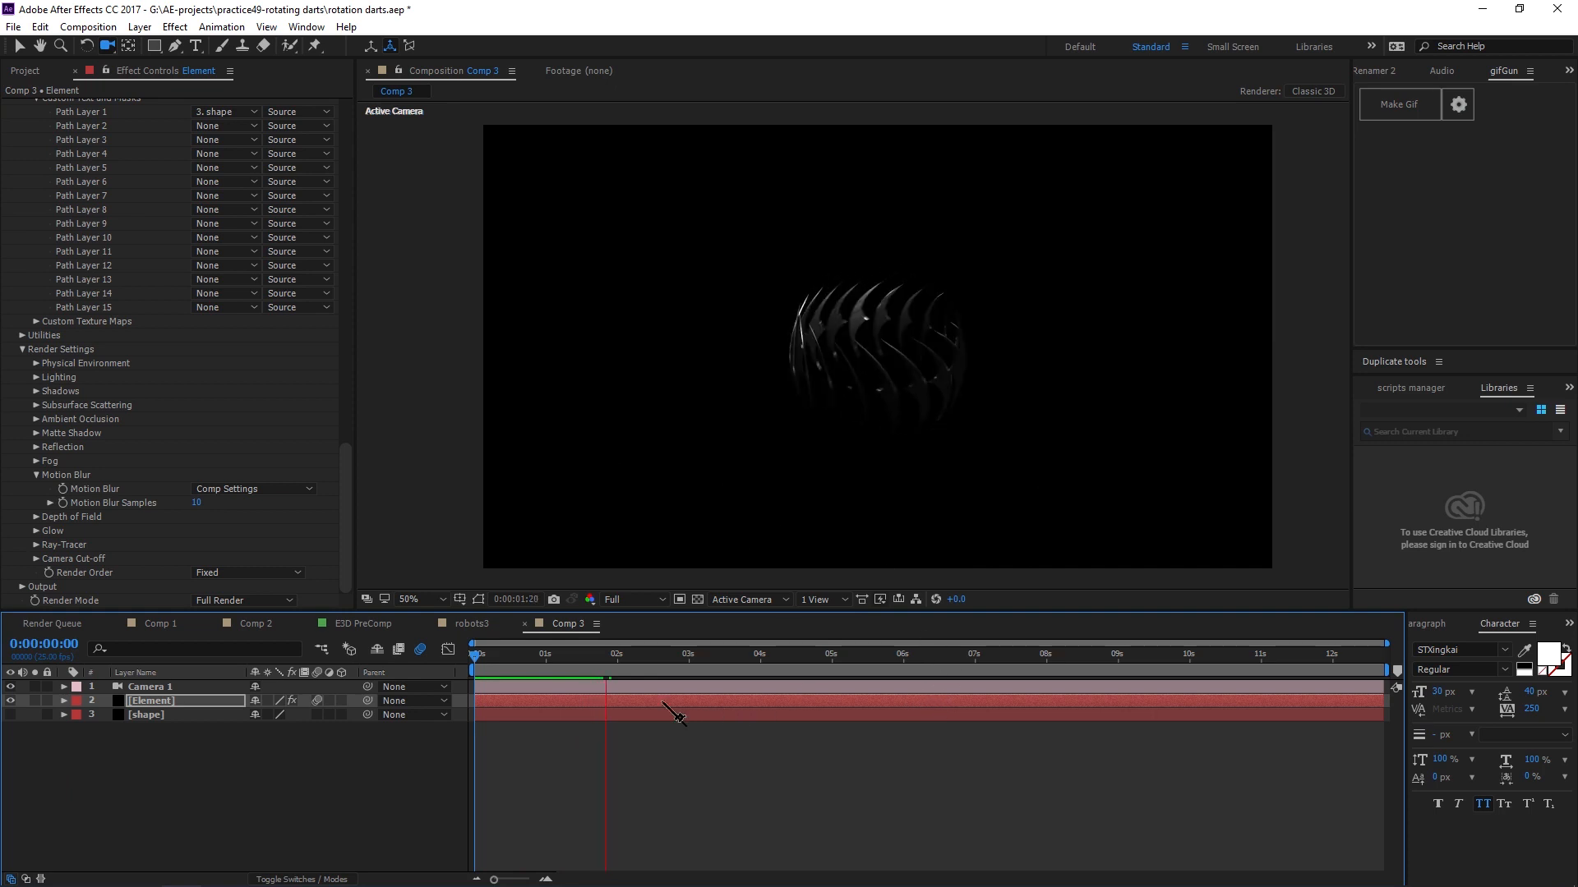
pyautogui.press('space')
# Inspect the finished ring in Comp 1 for reference, then return to Comp 3.
pyautogui.click(154, 624)
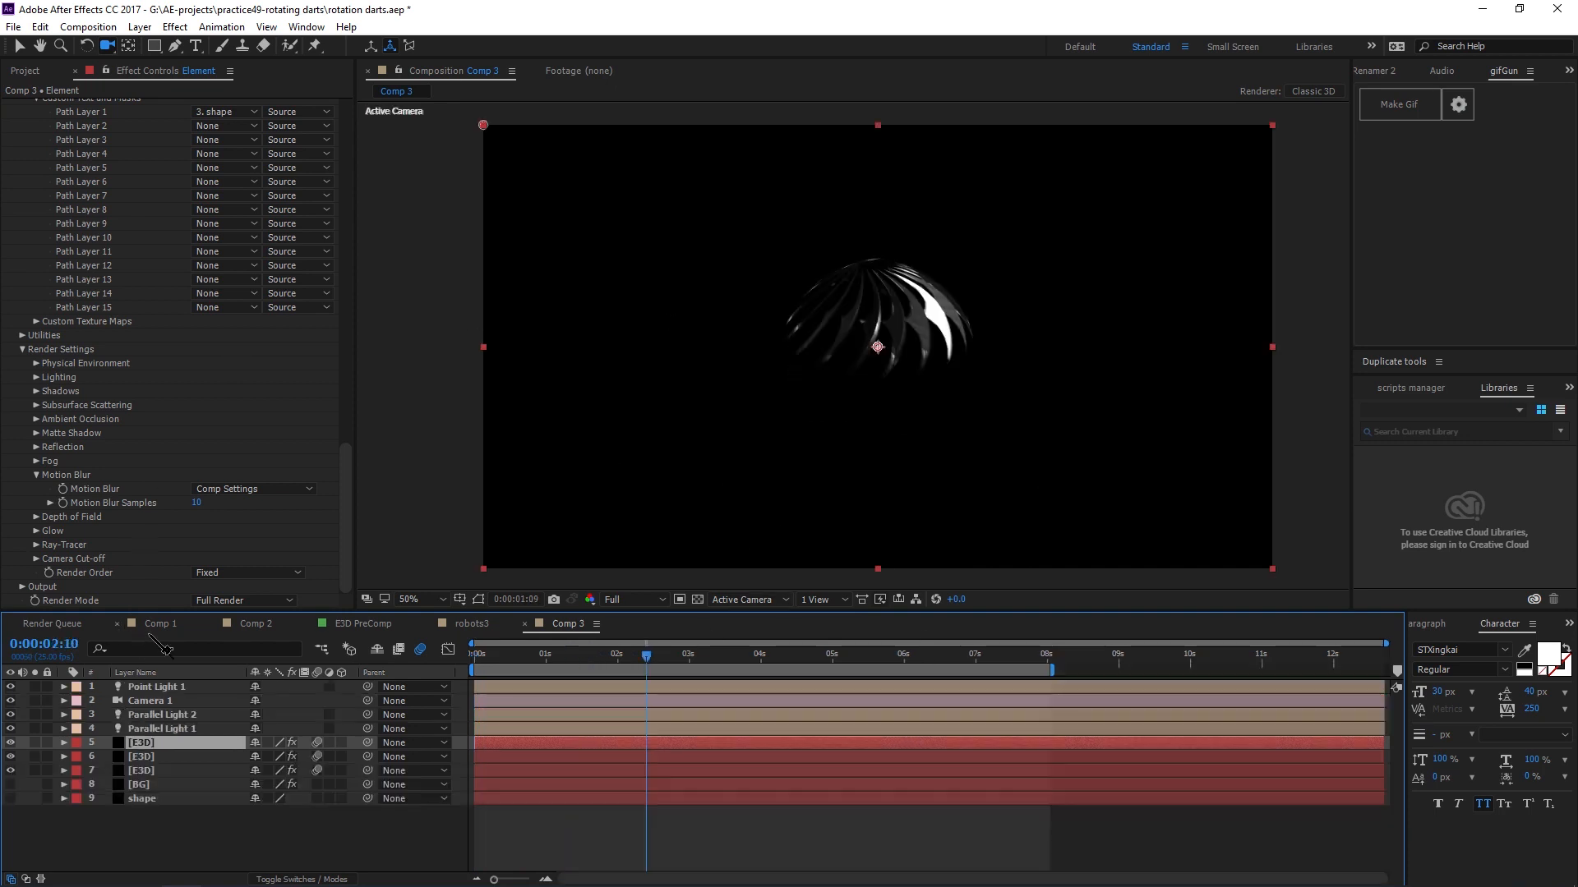
pyautogui.scroll(3, 847, 361)
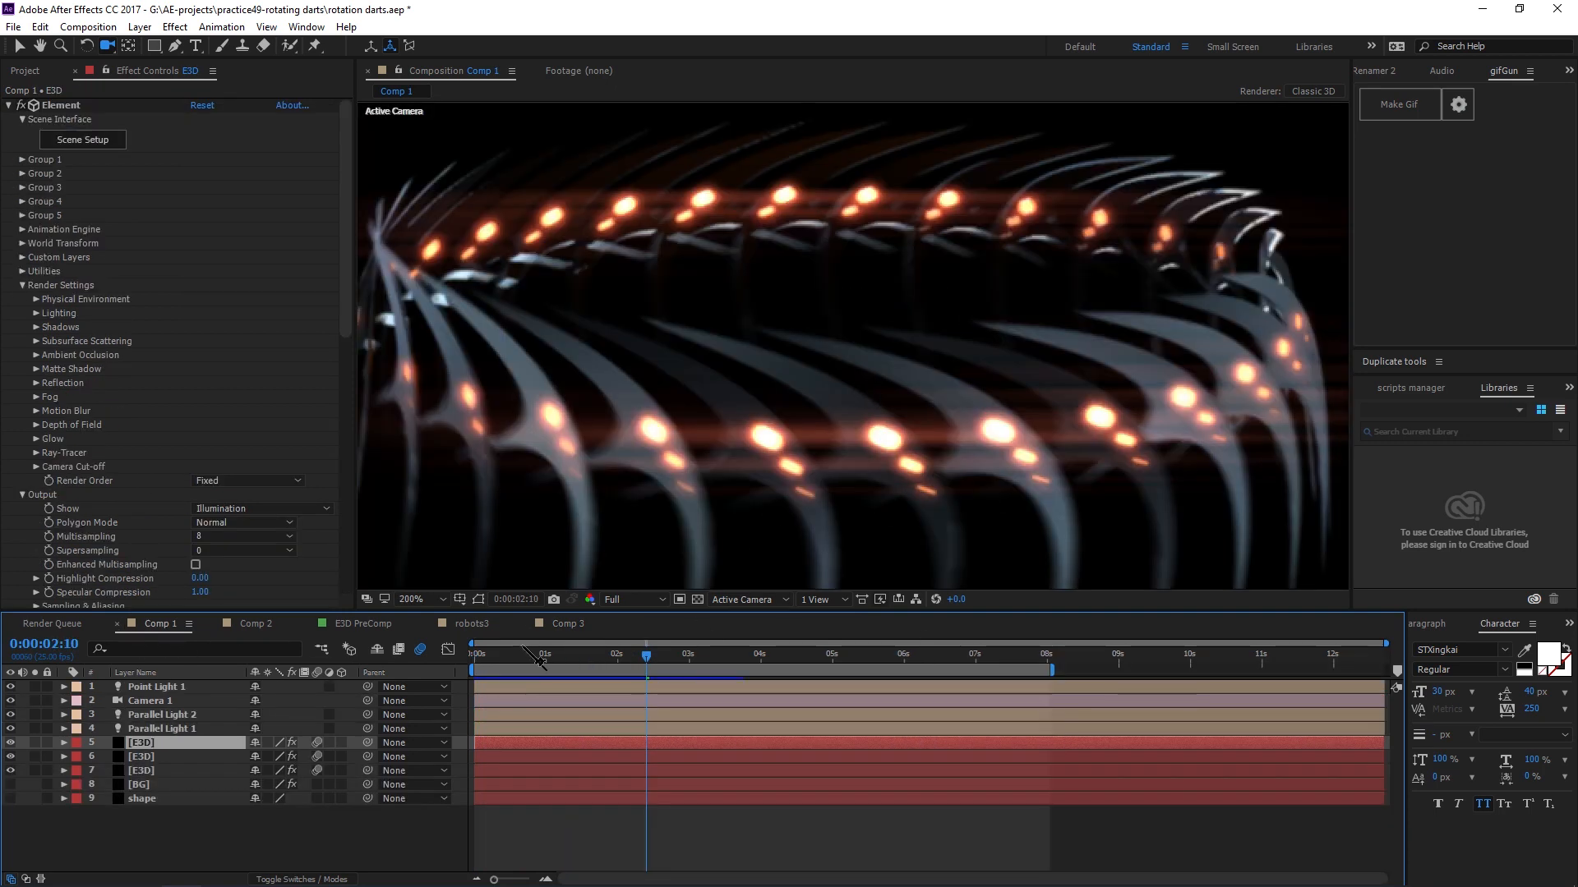
pyautogui.scroll(-2, 737, 458)
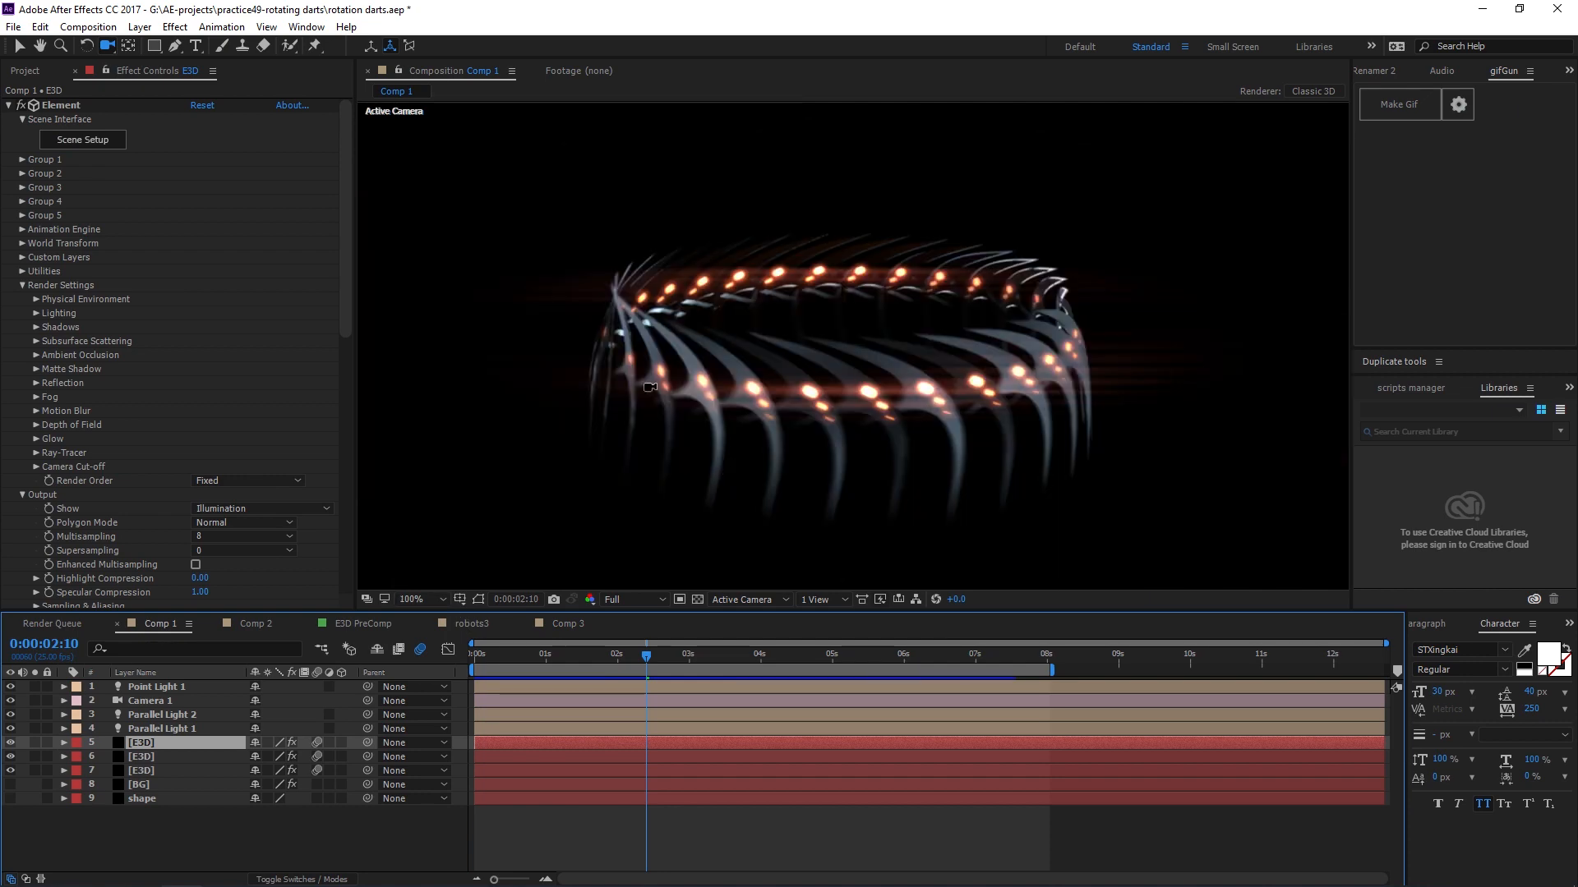
pyautogui.click(567, 624)
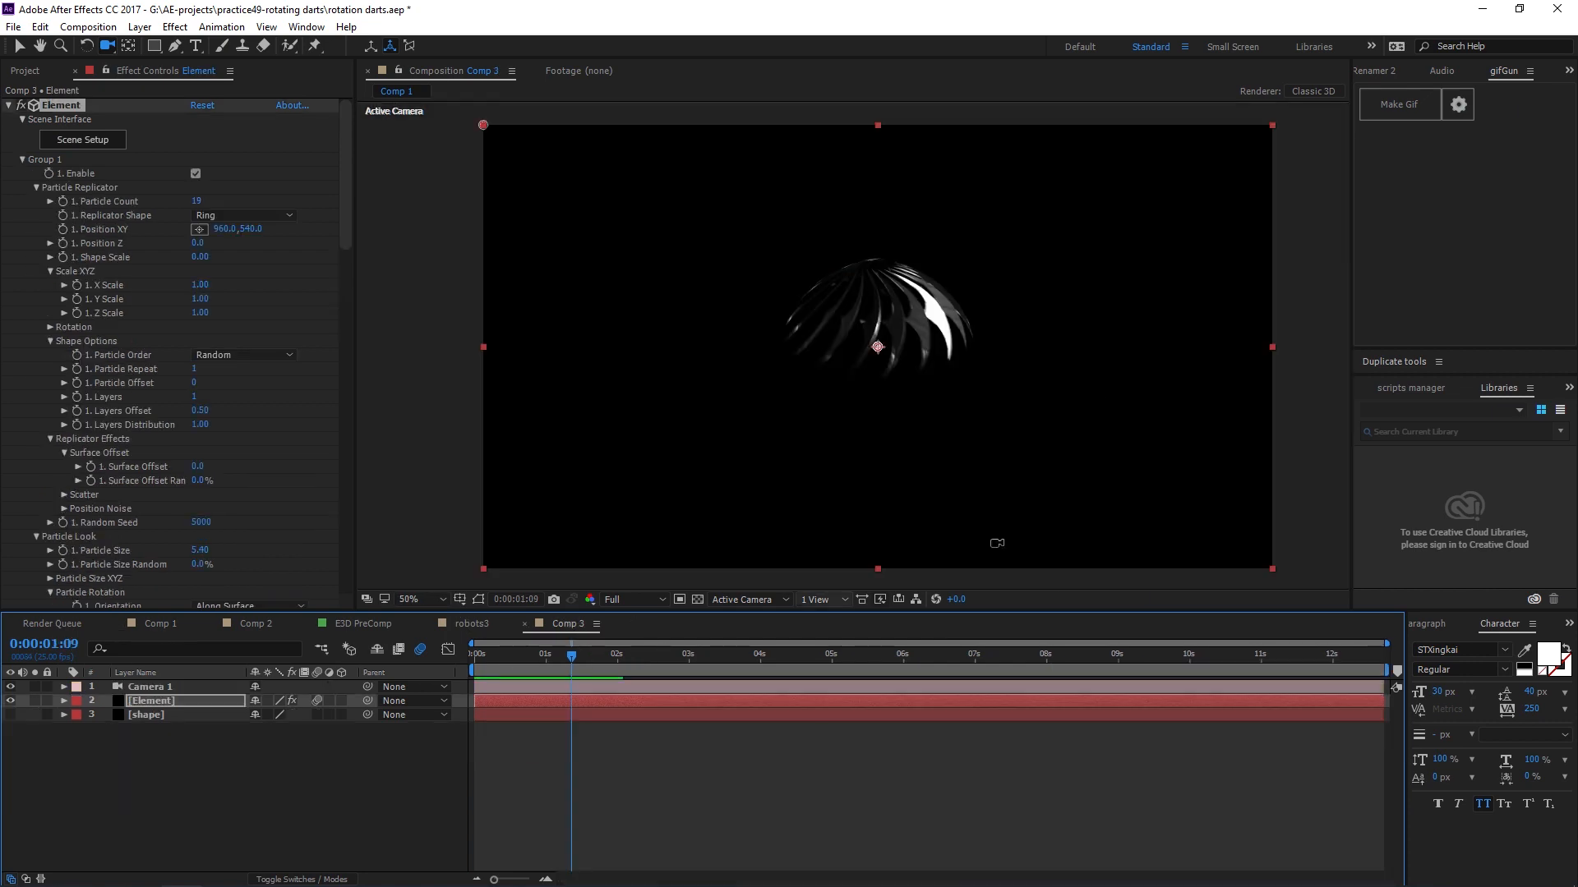
# Toggle motion blur on the Element layer and the composition and preview the animation.
pyautogui.click(316, 700)
pyautogui.click(420, 650)
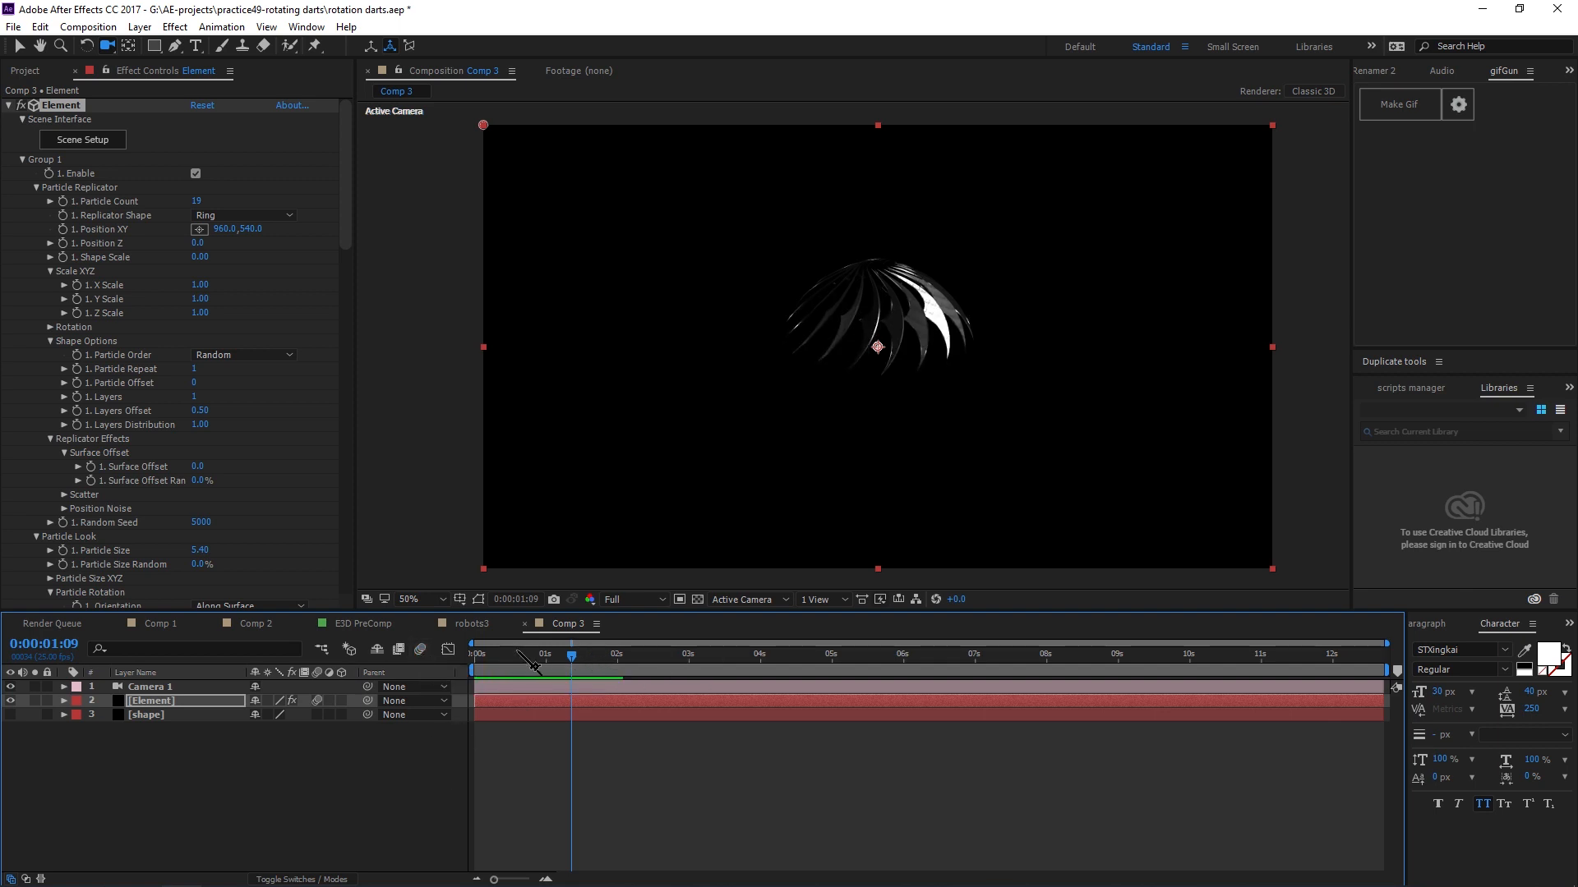
pyautogui.press('space')
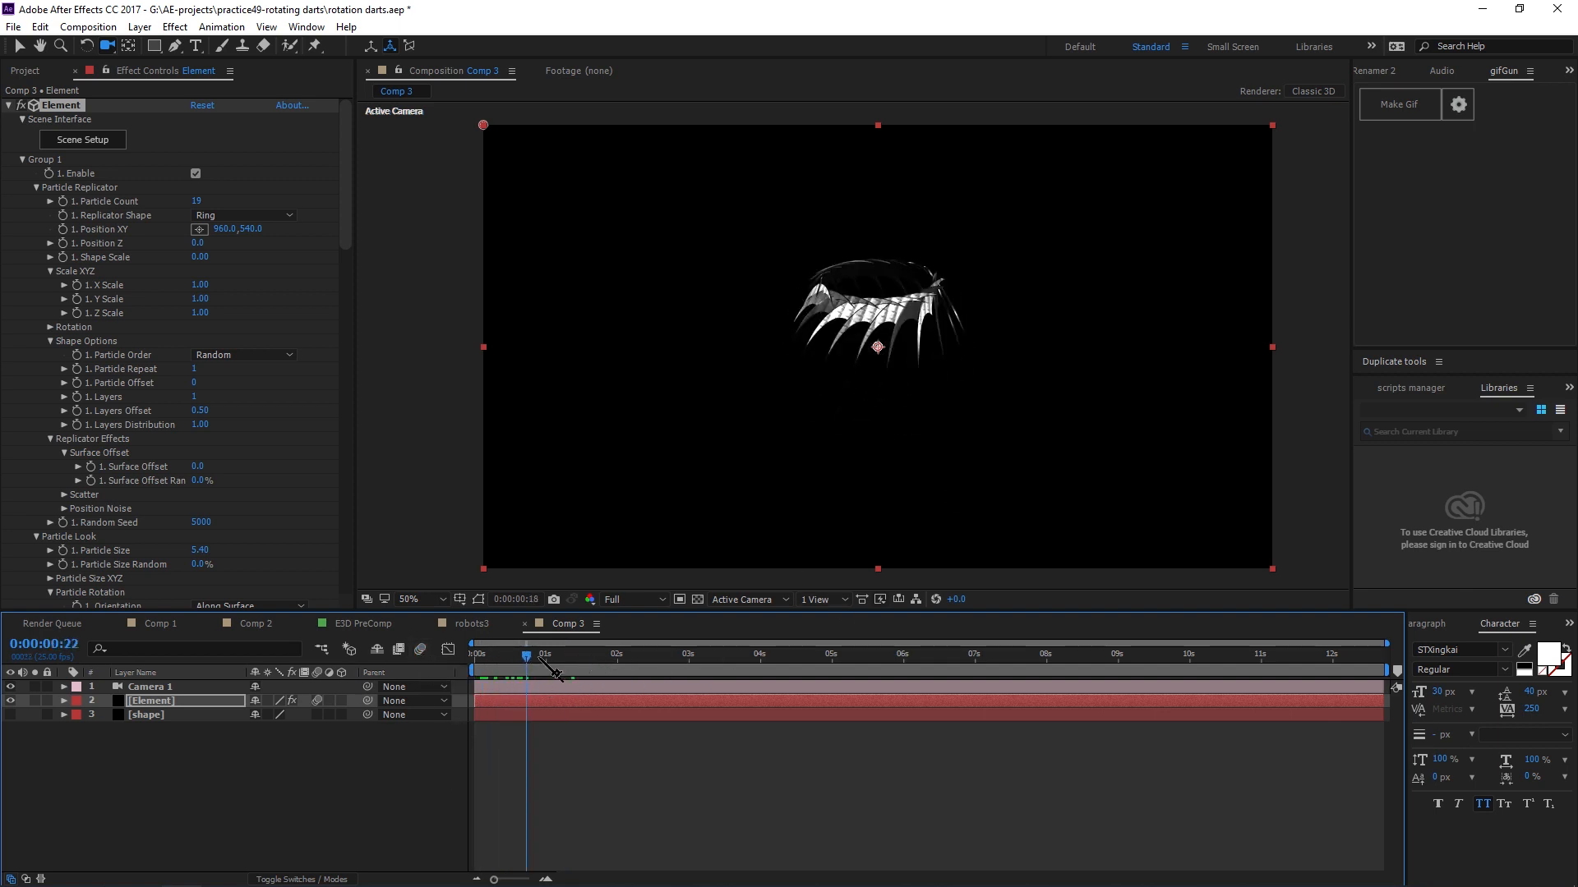
# Hide the Element layer and show and select the shape layer.
pyautogui.press('v')
pyautogui.click(1305, 497)
pyautogui.click(97, 772)
pyautogui.click(10, 715)
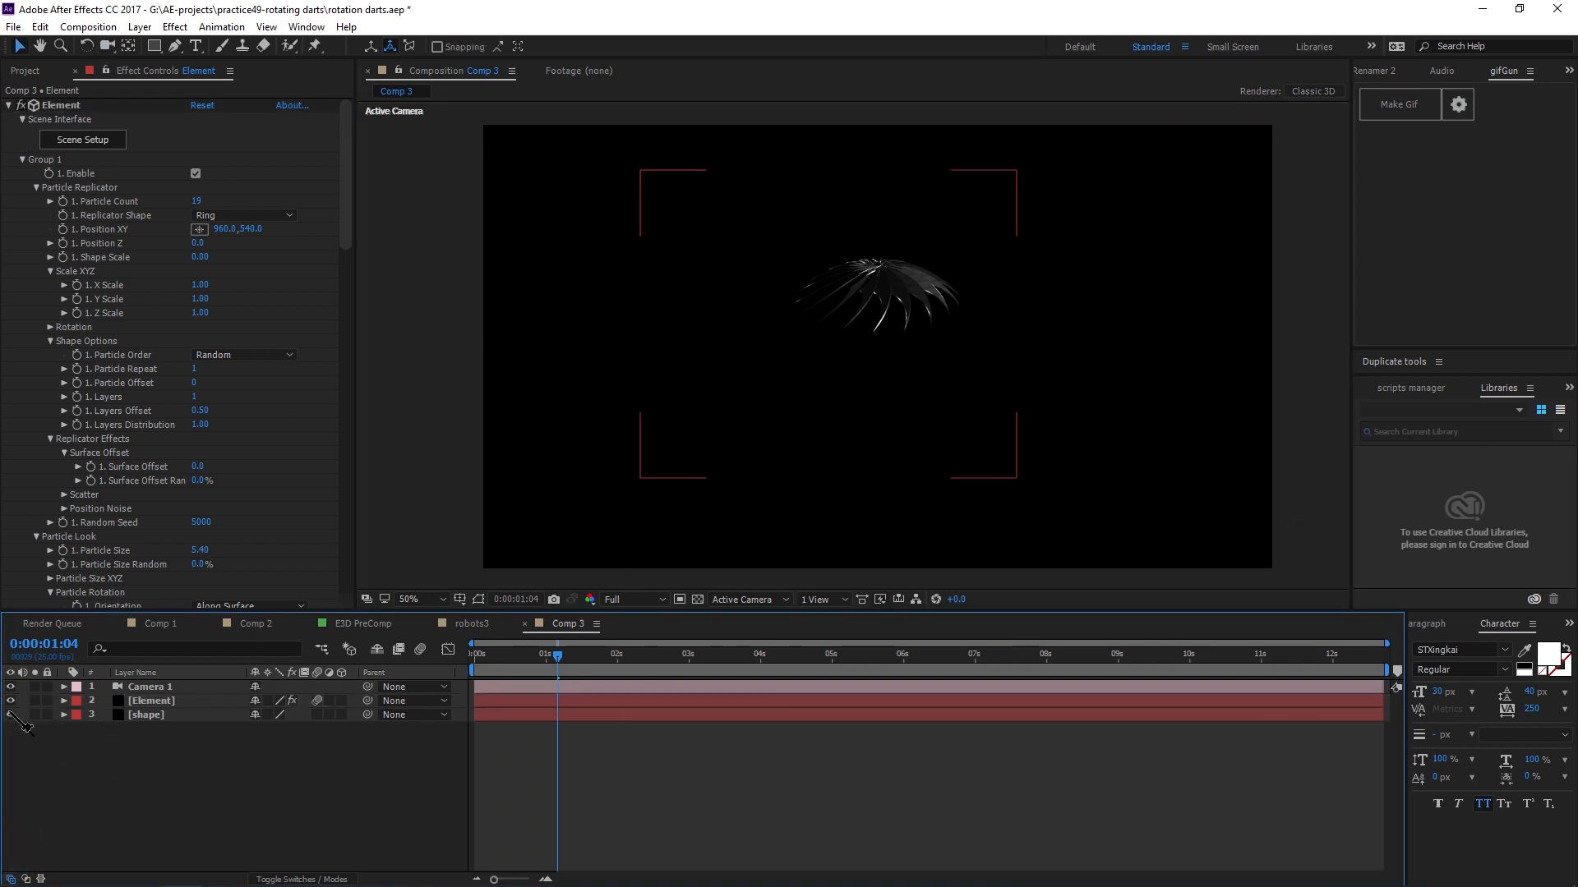
pyautogui.click(11, 701)
pyautogui.click(148, 716)
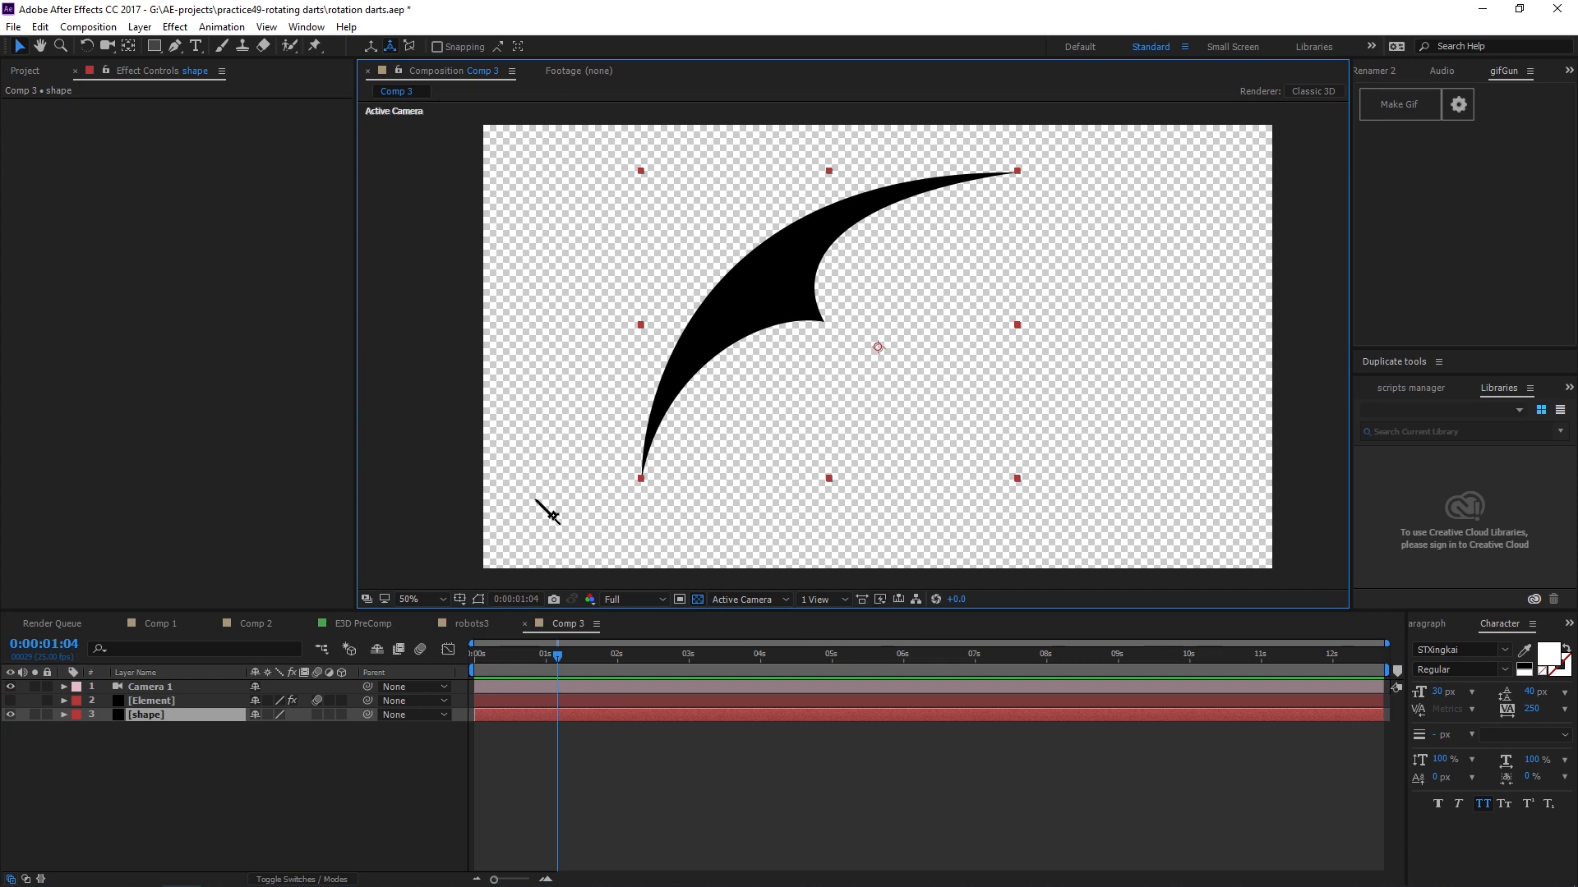
# Examine the dart shape up close in the viewer and reselect the shape layer.
pyautogui.press('v')
pyautogui.click(474, 458)
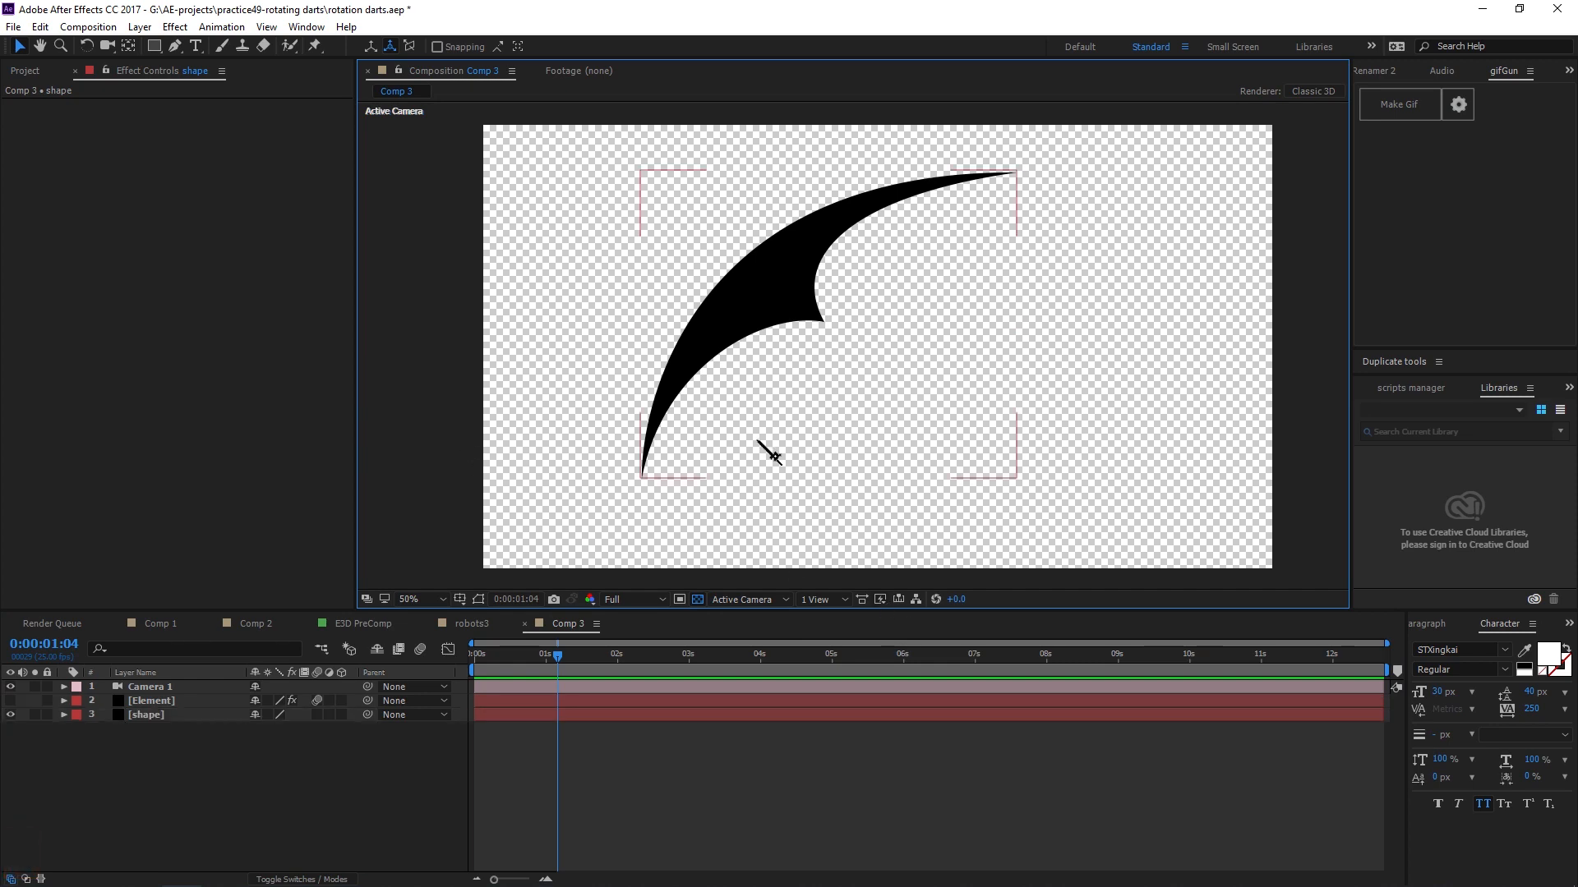
pyautogui.scroll(2, 764, 447)
pyautogui.scroll(2, 843, 397)
pyautogui.scroll(-2, 842, 397)
pyautogui.scroll(1, 839, 335)
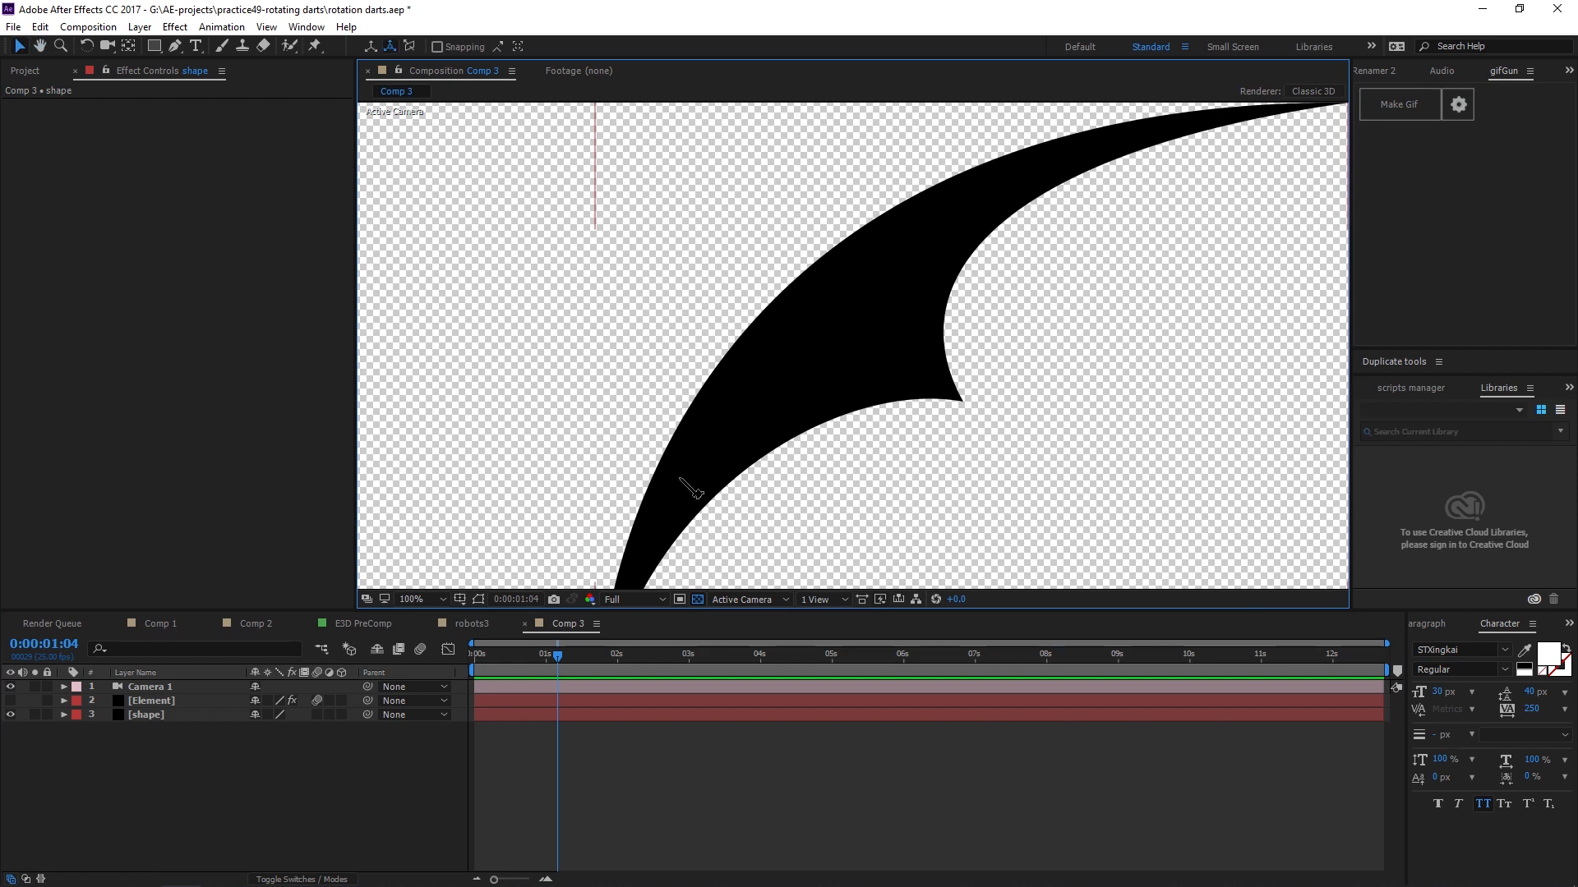
pyautogui.scroll(-1, 881, 315)
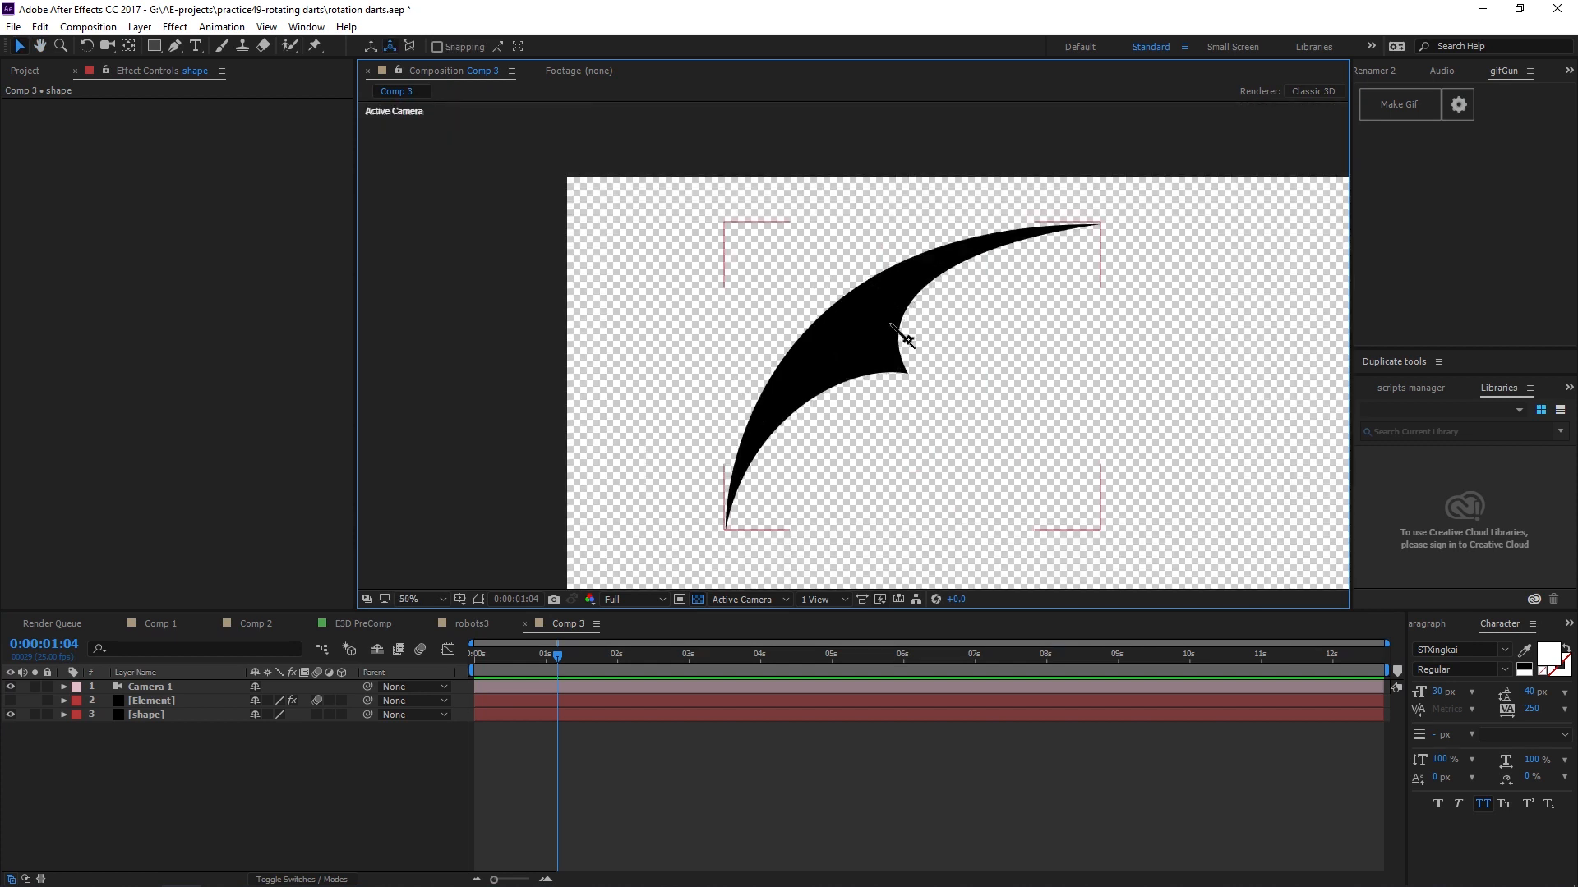
pyautogui.click(218, 714)
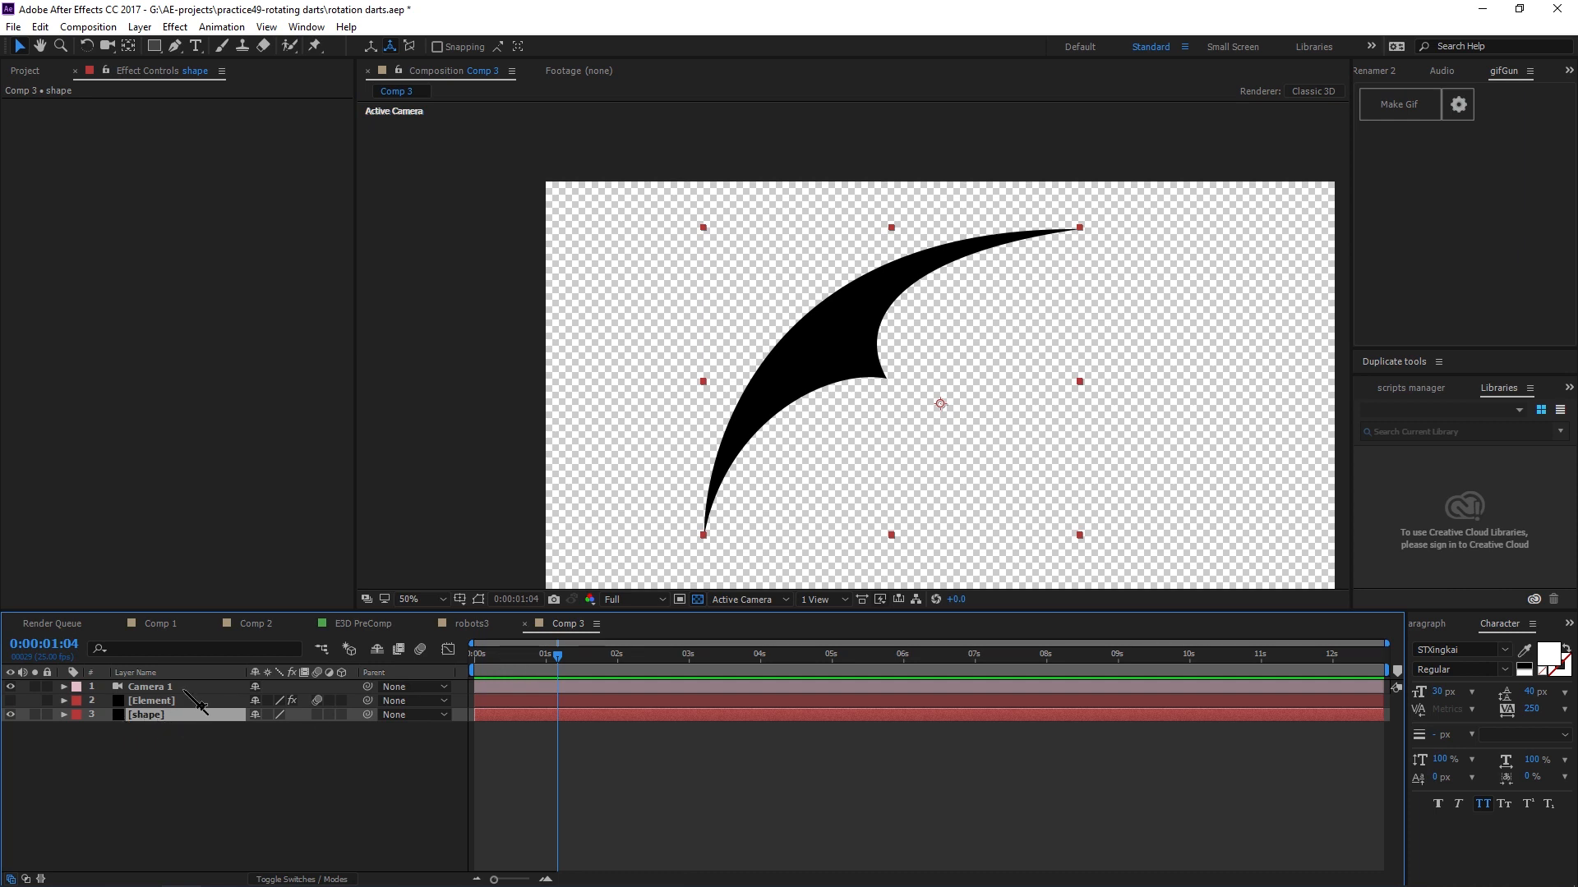
# Draw a small circular mask with the Ellipse tool near the lower edge of the dart shape.
pyautogui.moveTo(153, 46); pyautogui.dragTo(260, 85)
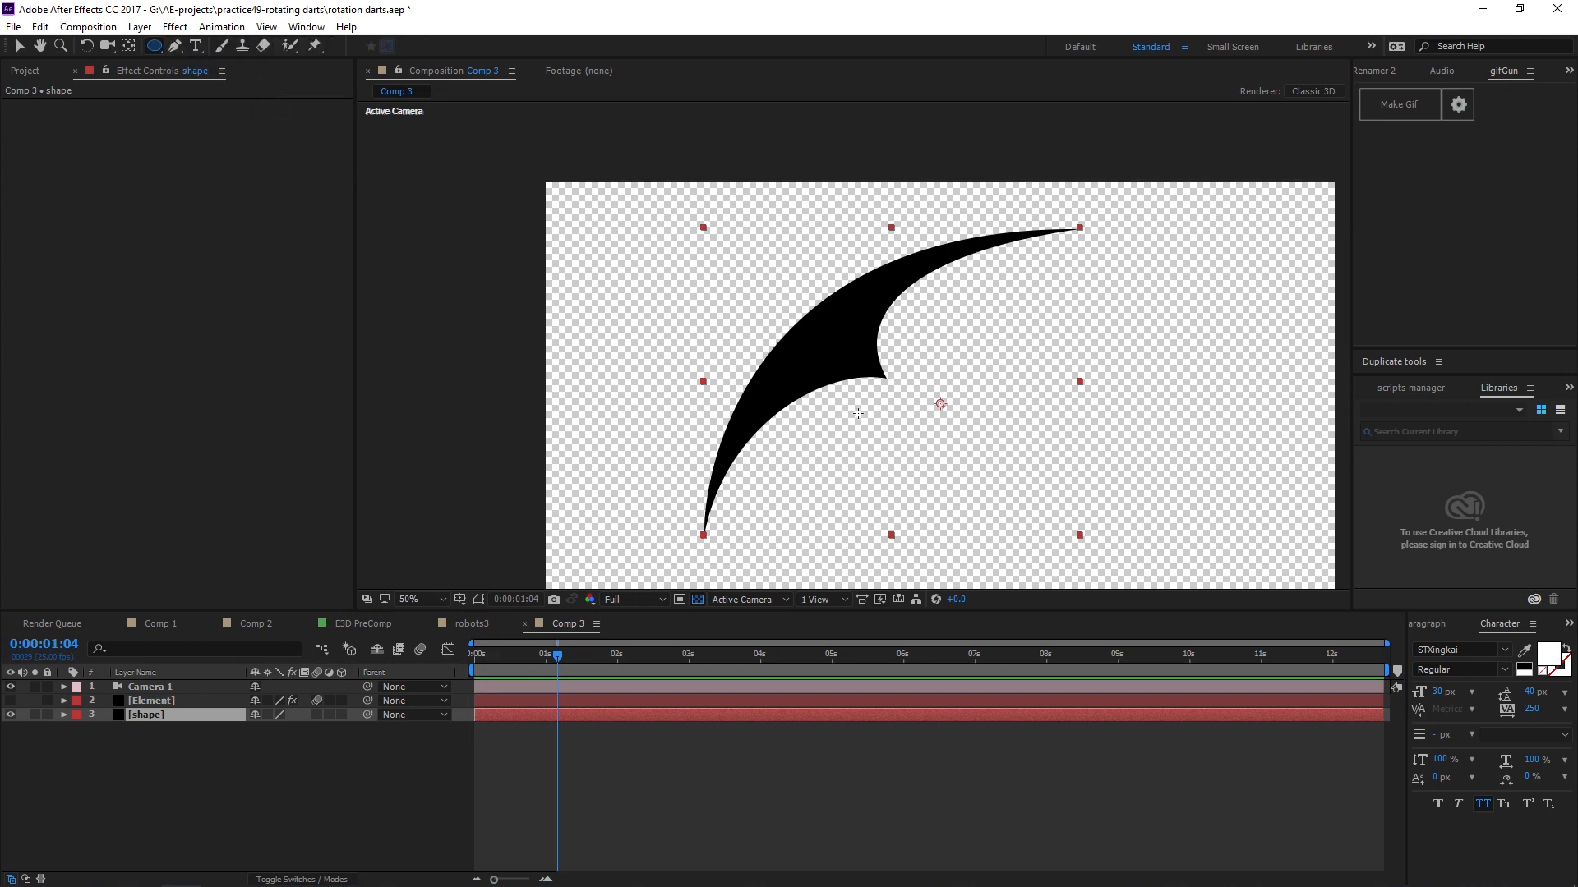
pyautogui.scroll(3, 858, 414)
pyautogui.press('ctrl')
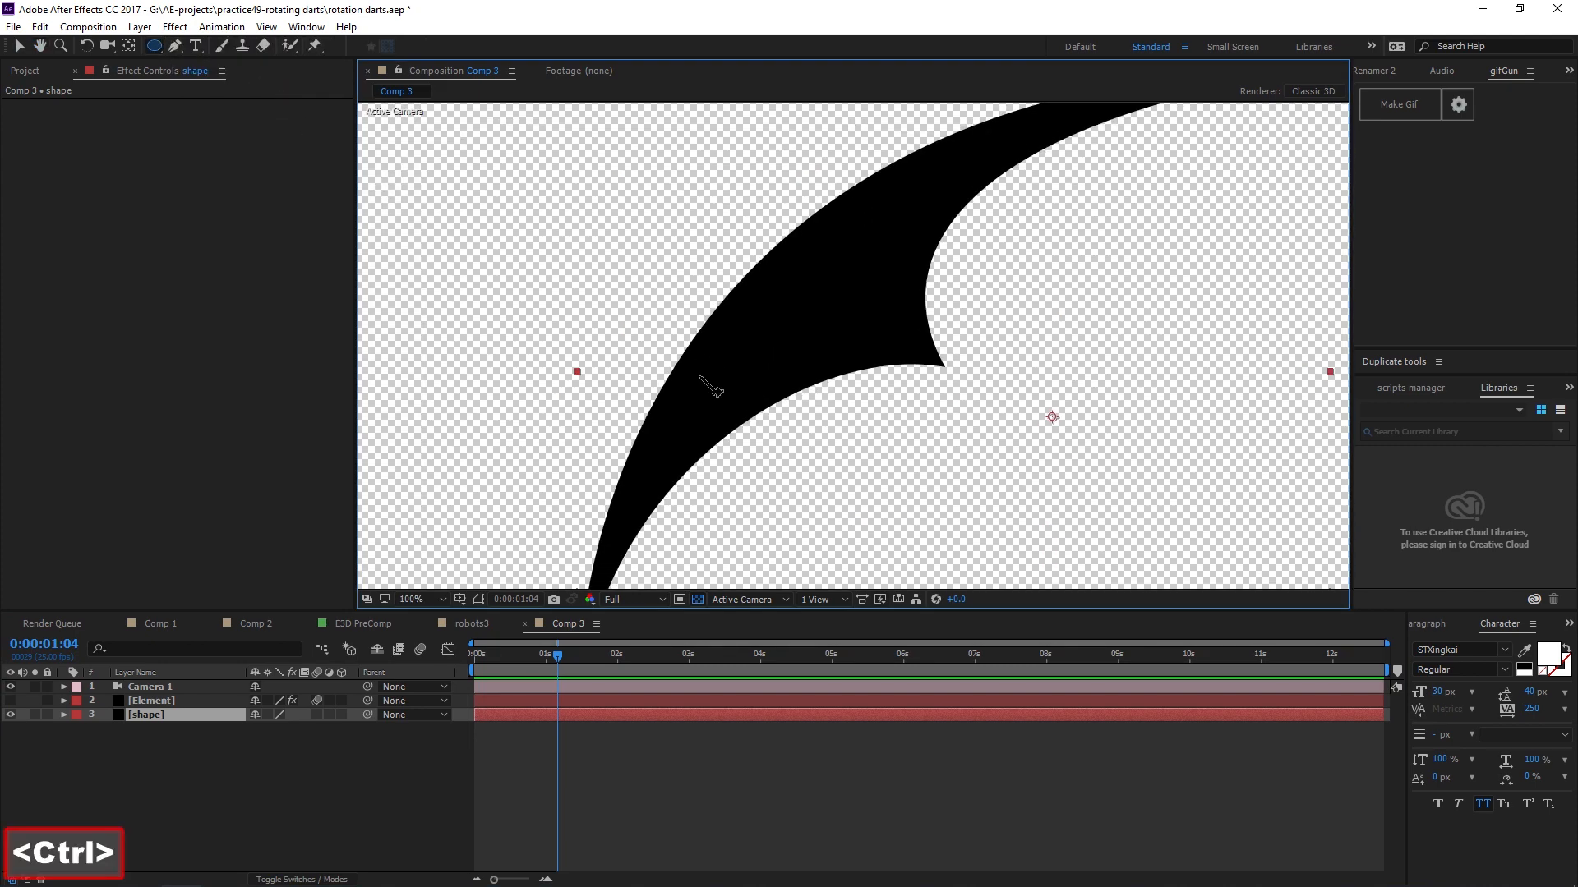
pyautogui.hotkey('ctrl', 'shift')
pyautogui.hotkey('ctrl', 'shift')
pyautogui.hotkey('ctrl', 'shift')
pyautogui.hotkey('ctrl', 'shift')
pyautogui.hotkey('ctrl', 'shift')
pyautogui.hotkey('ctrl', 'shift')
pyautogui.hotkey('ctrl', 'shift')
pyautogui.hotkey('ctrl', 'shift')
pyautogui.hotkey('ctrl', 'shift')
pyautogui.hotkey('ctrl', 'shift')
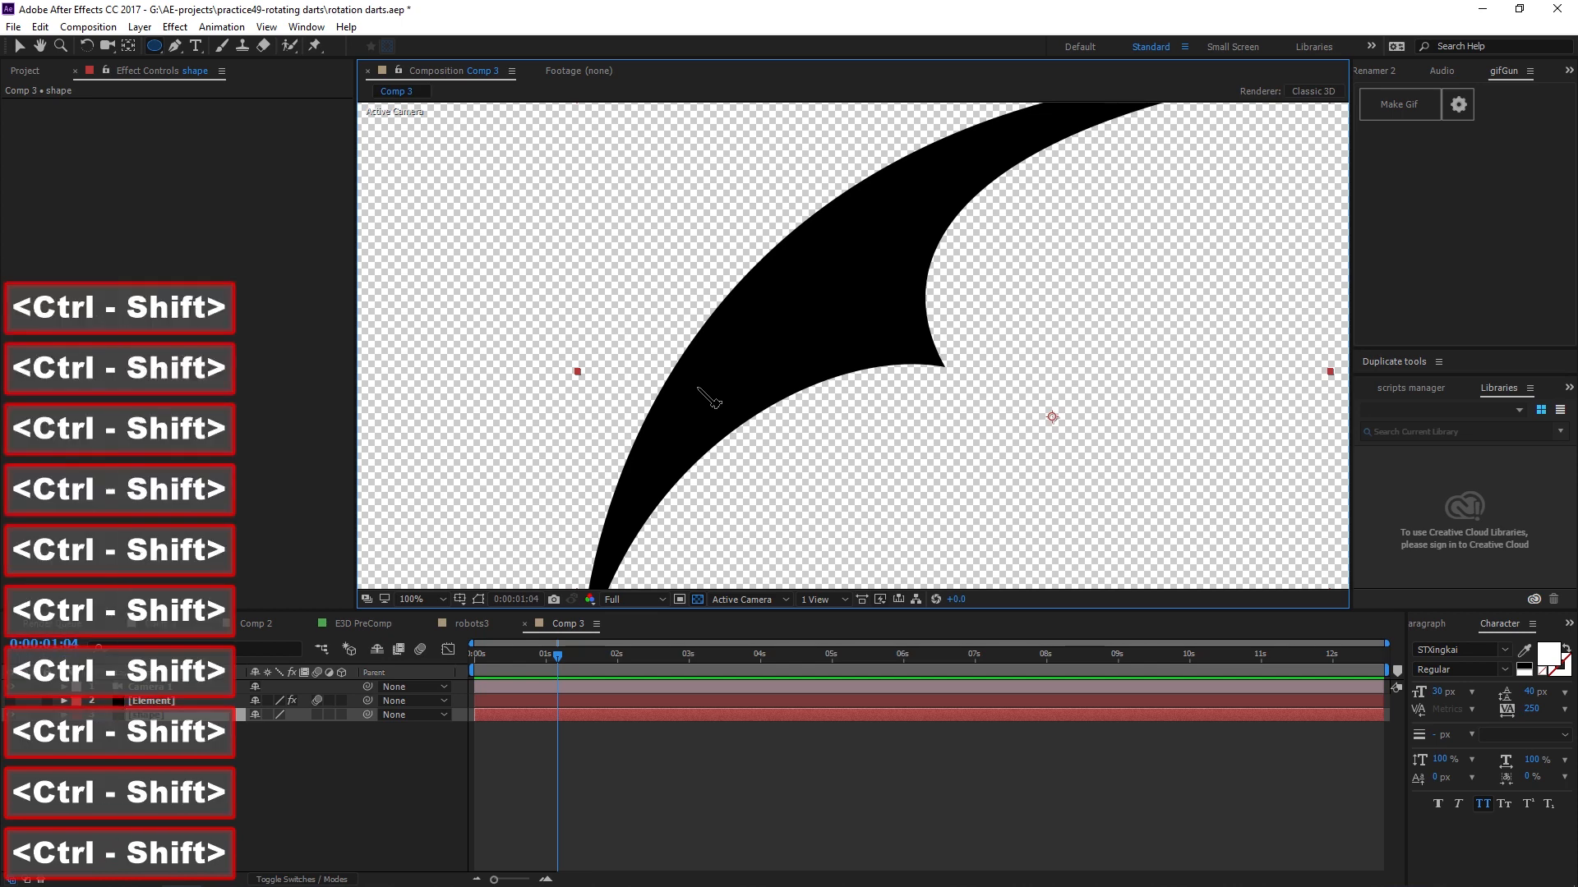
pyautogui.moveTo(698, 423); pyautogui.dragTo(656, 433)
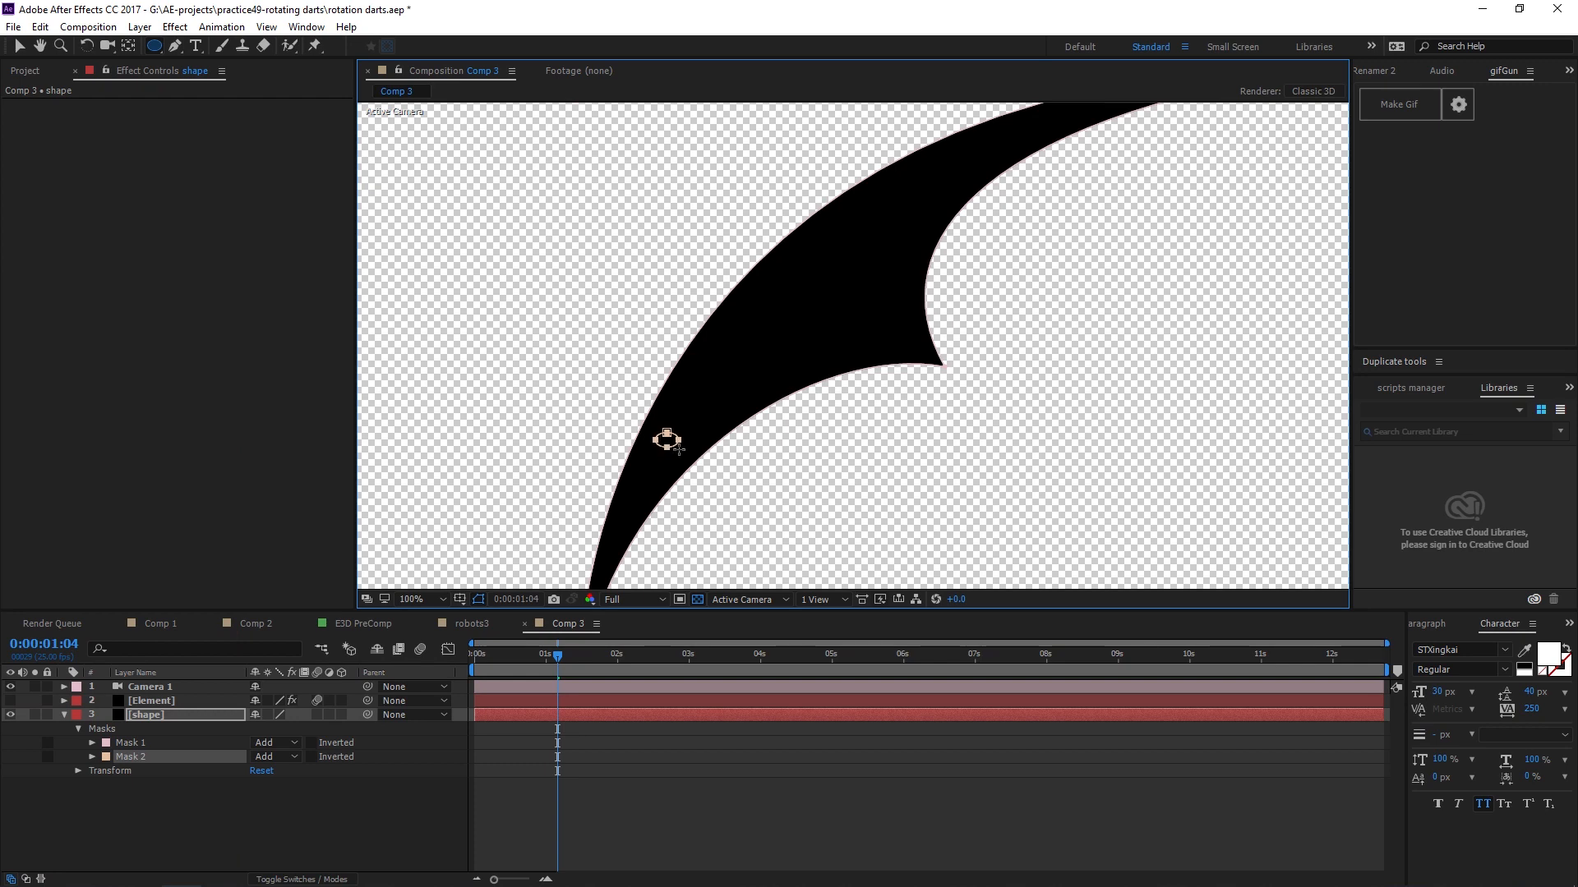
pyautogui.moveTo(679, 449); pyautogui.dragTo(669, 446)
pyautogui.hotkey('ctrl', 'shift')
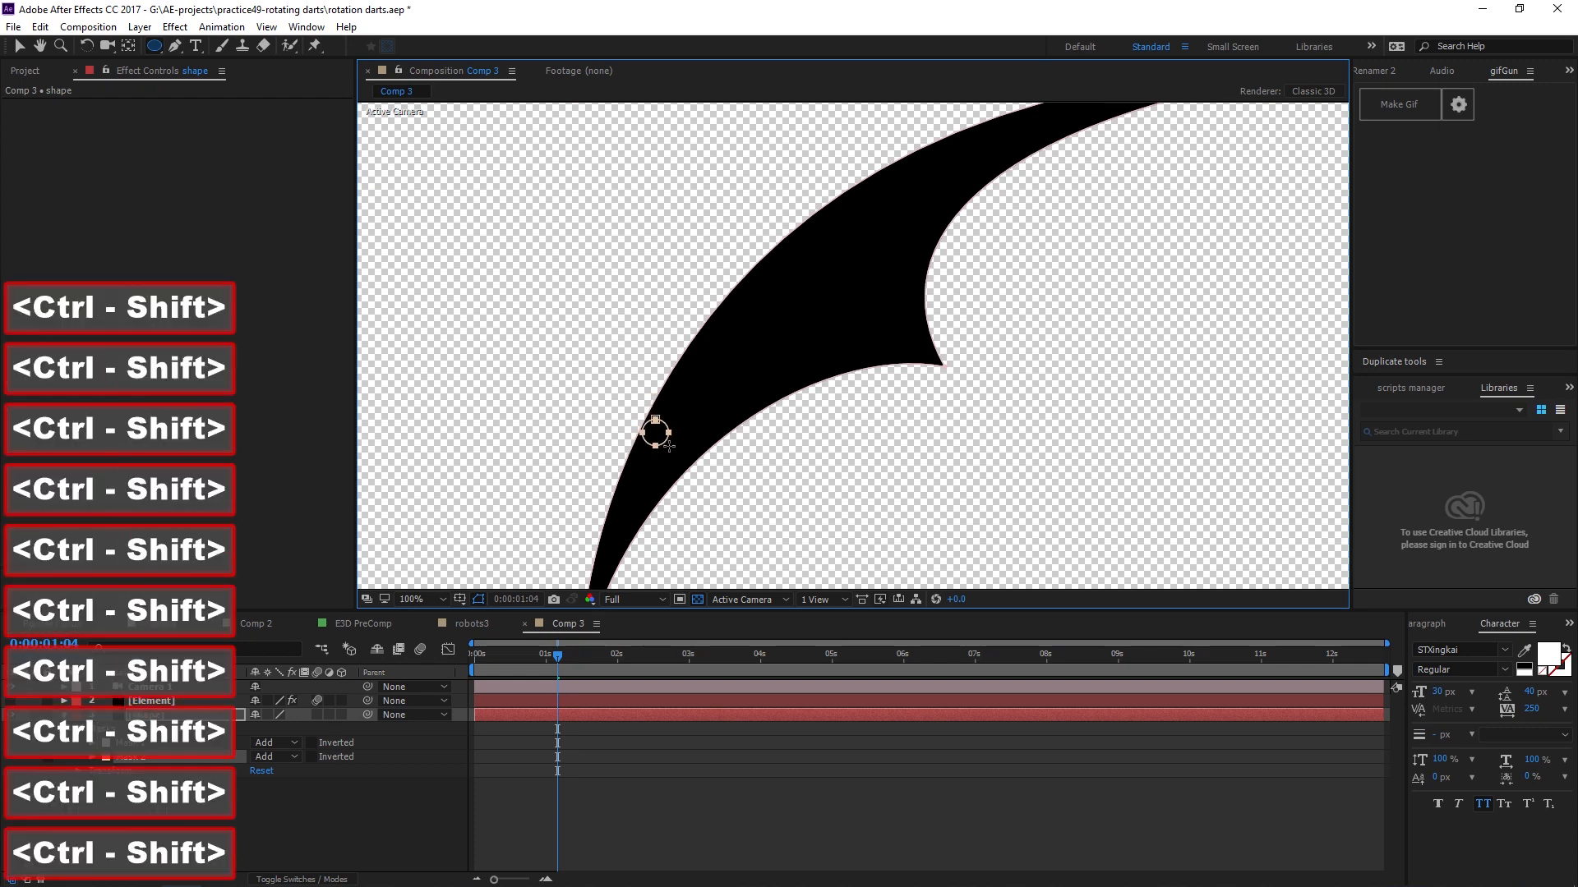
# Adjust the circular mask's position and set its mode to Subtract to cut a hole in the dart.
pyautogui.press('.')
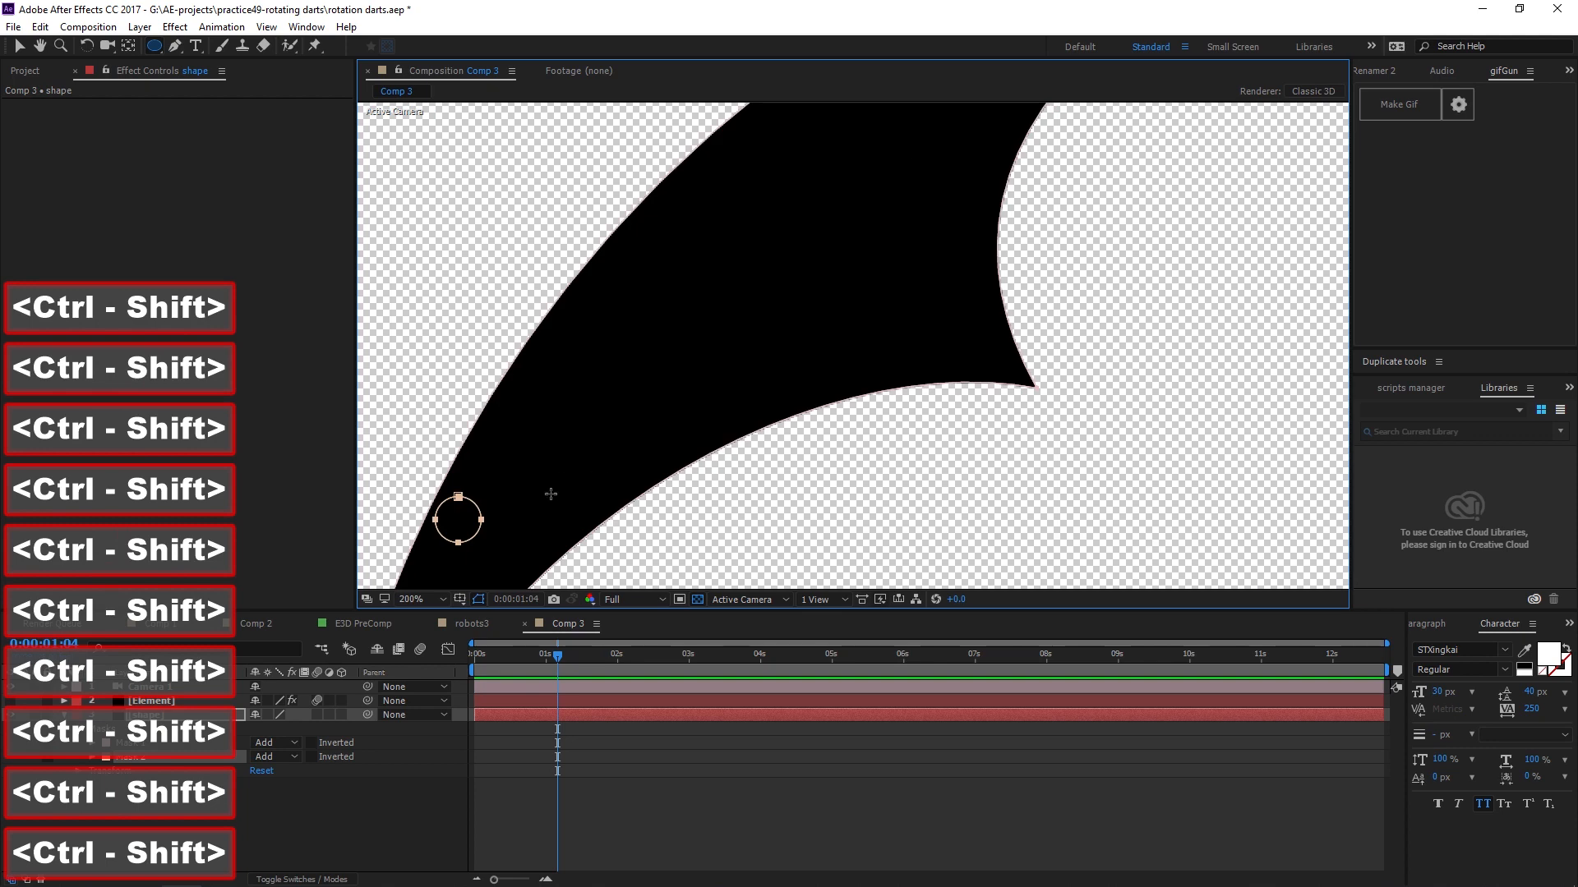
pyautogui.moveTo(545, 493); pyautogui.dragTo(718, 408)
pyautogui.press('v')
pyautogui.press('shift')
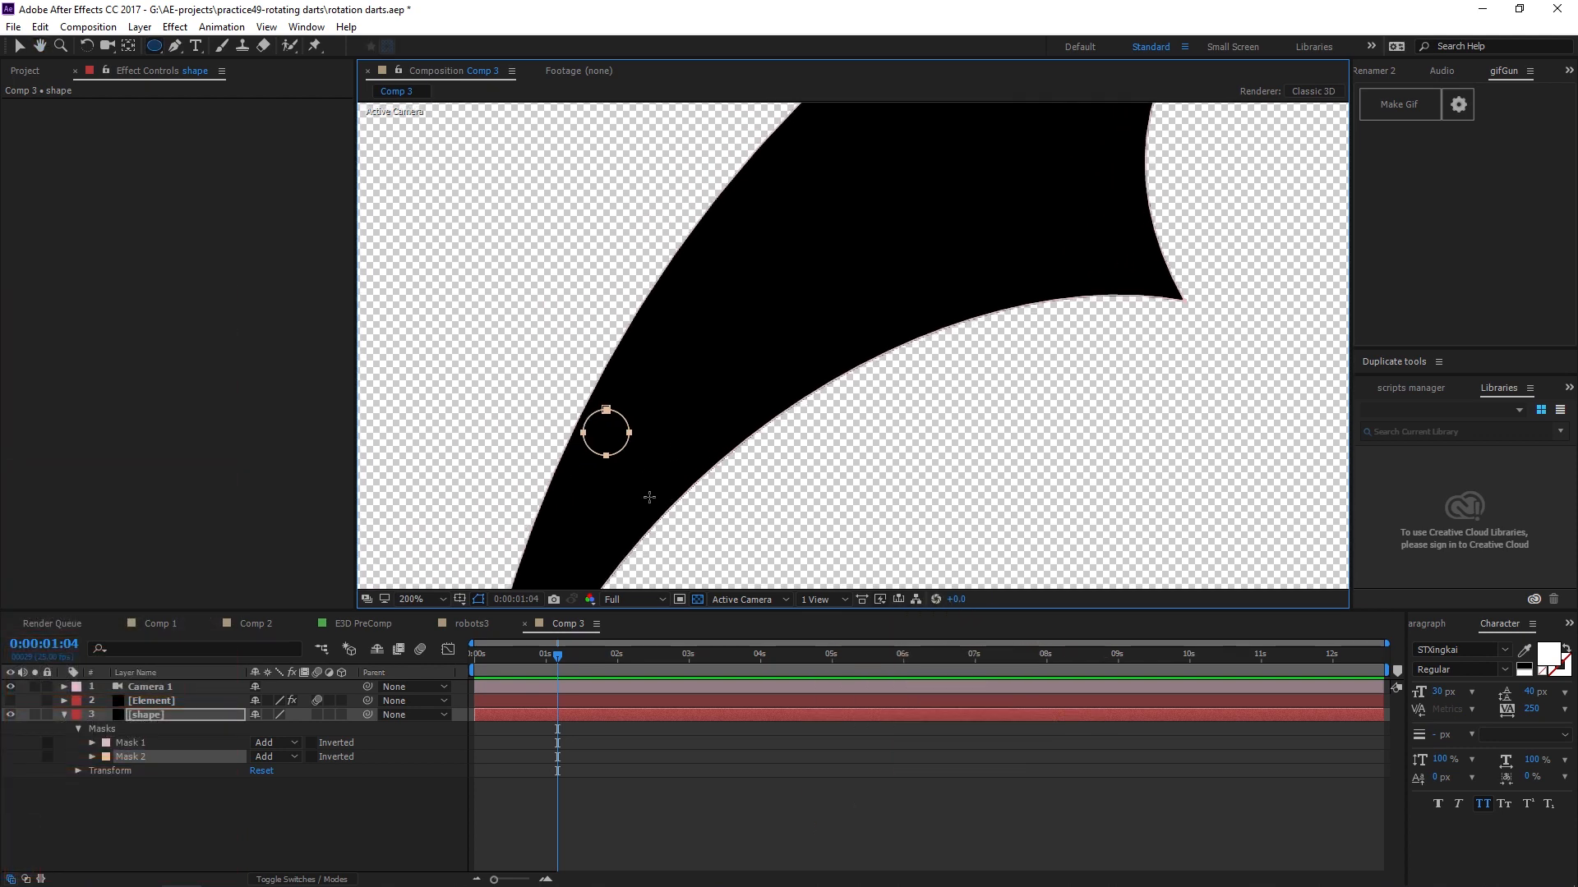
pyautogui.press('v')
pyautogui.moveTo(628, 433); pyautogui.dragTo(638, 434)
pyautogui.click(640, 435)
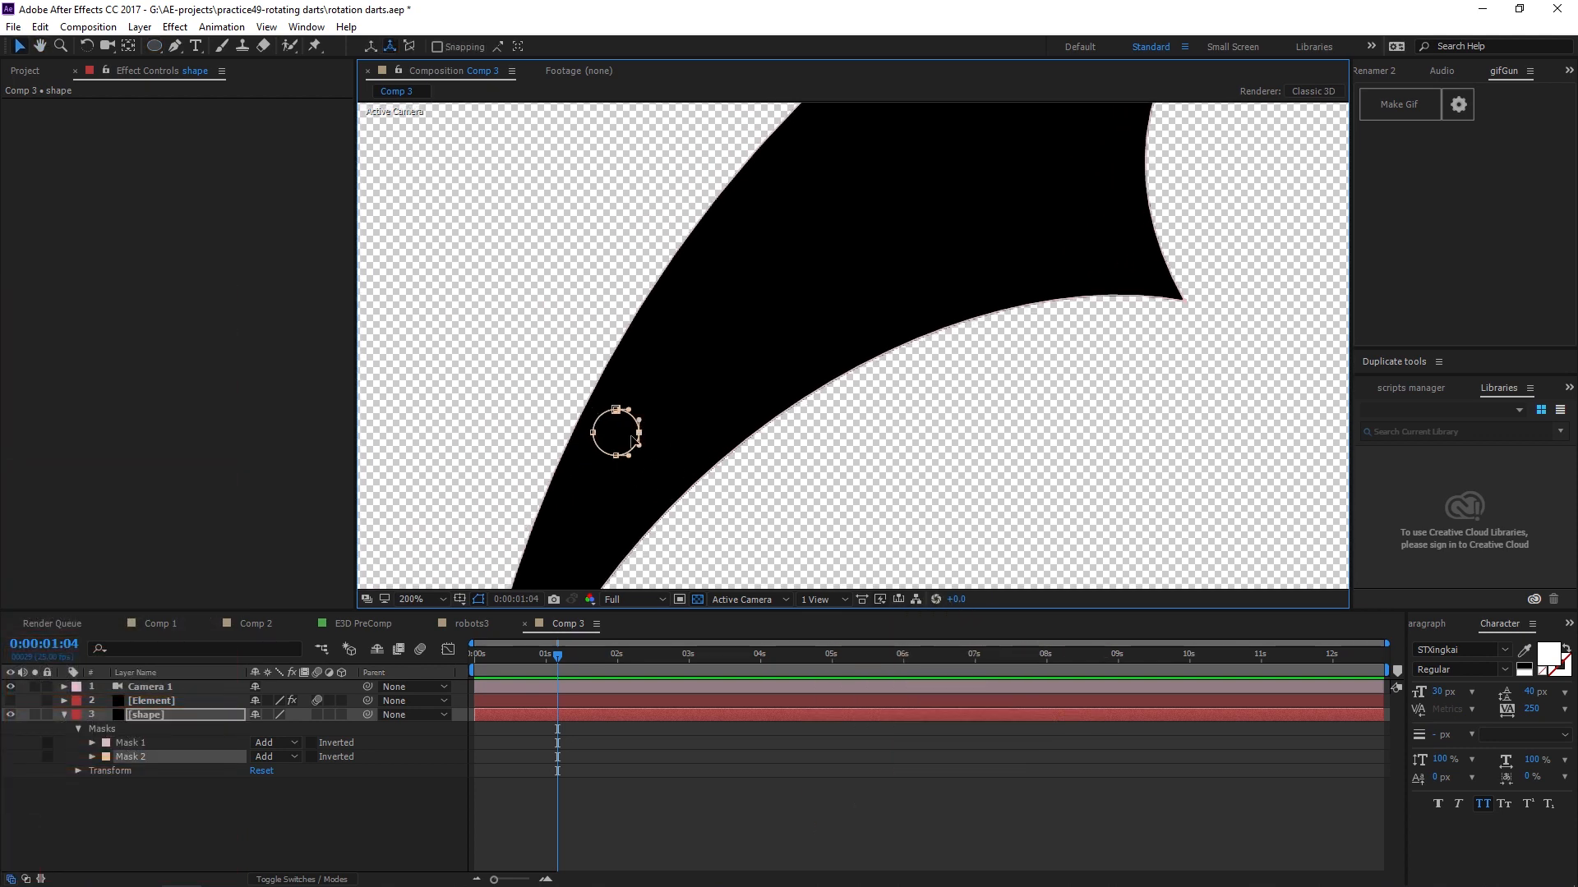
pyautogui.press('alt')
pyautogui.click(278, 757)
pyautogui.click(333, 669)
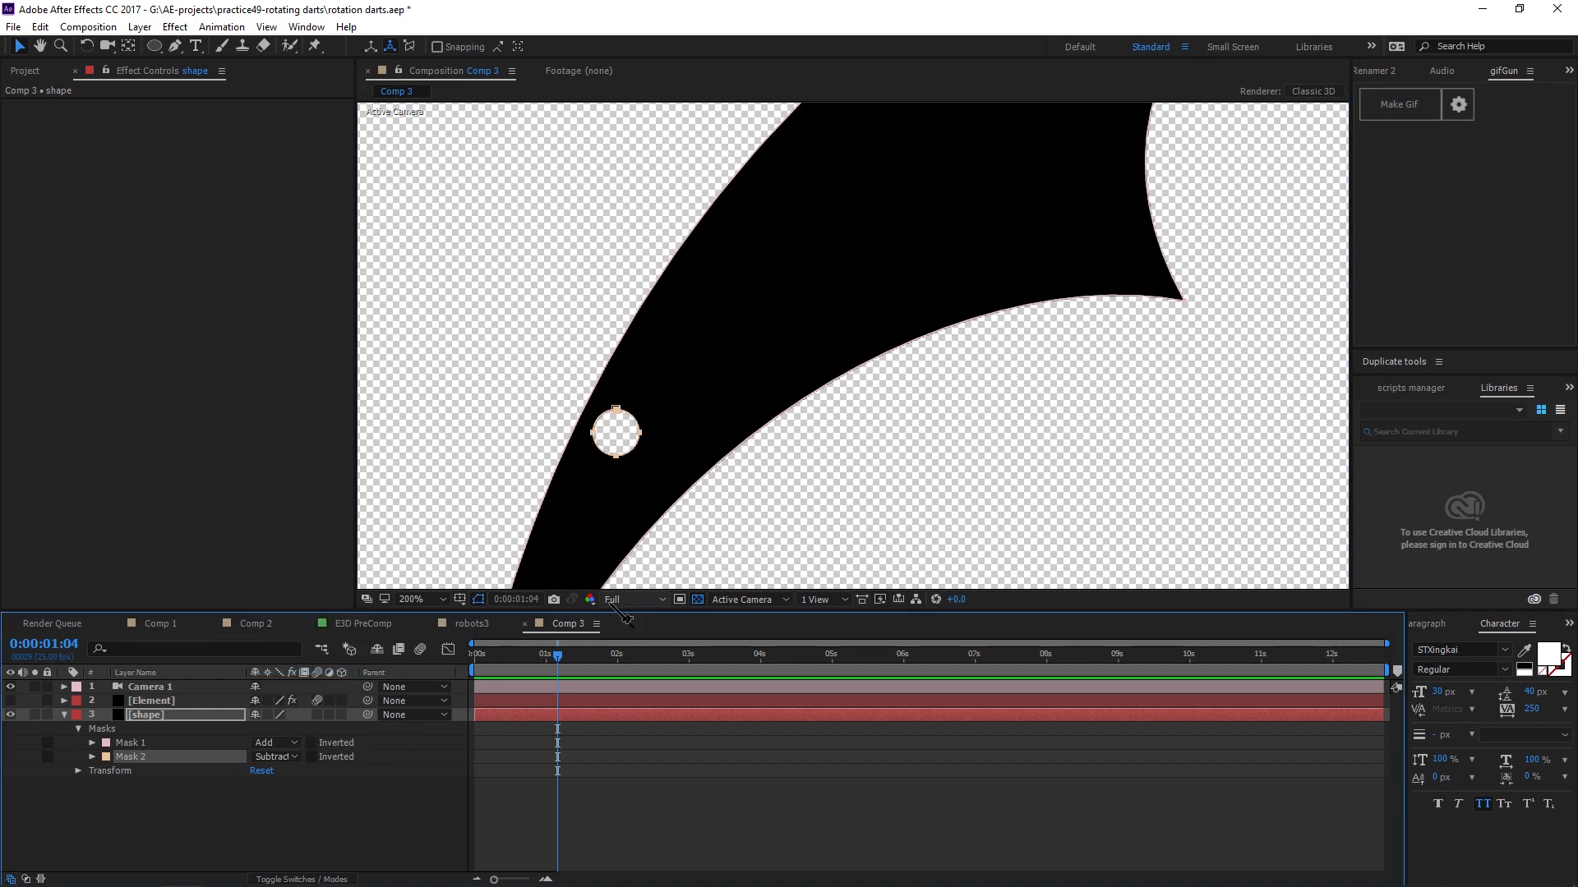
# Duplicate the hole mask, move the copy further up the blade and enlarge it slightly.
pyautogui.click(623, 465)
pyautogui.click(447, 306)
pyautogui.keyDown('alt'); pyautogui.click(617, 457); pyautogui.keyUp('alt')
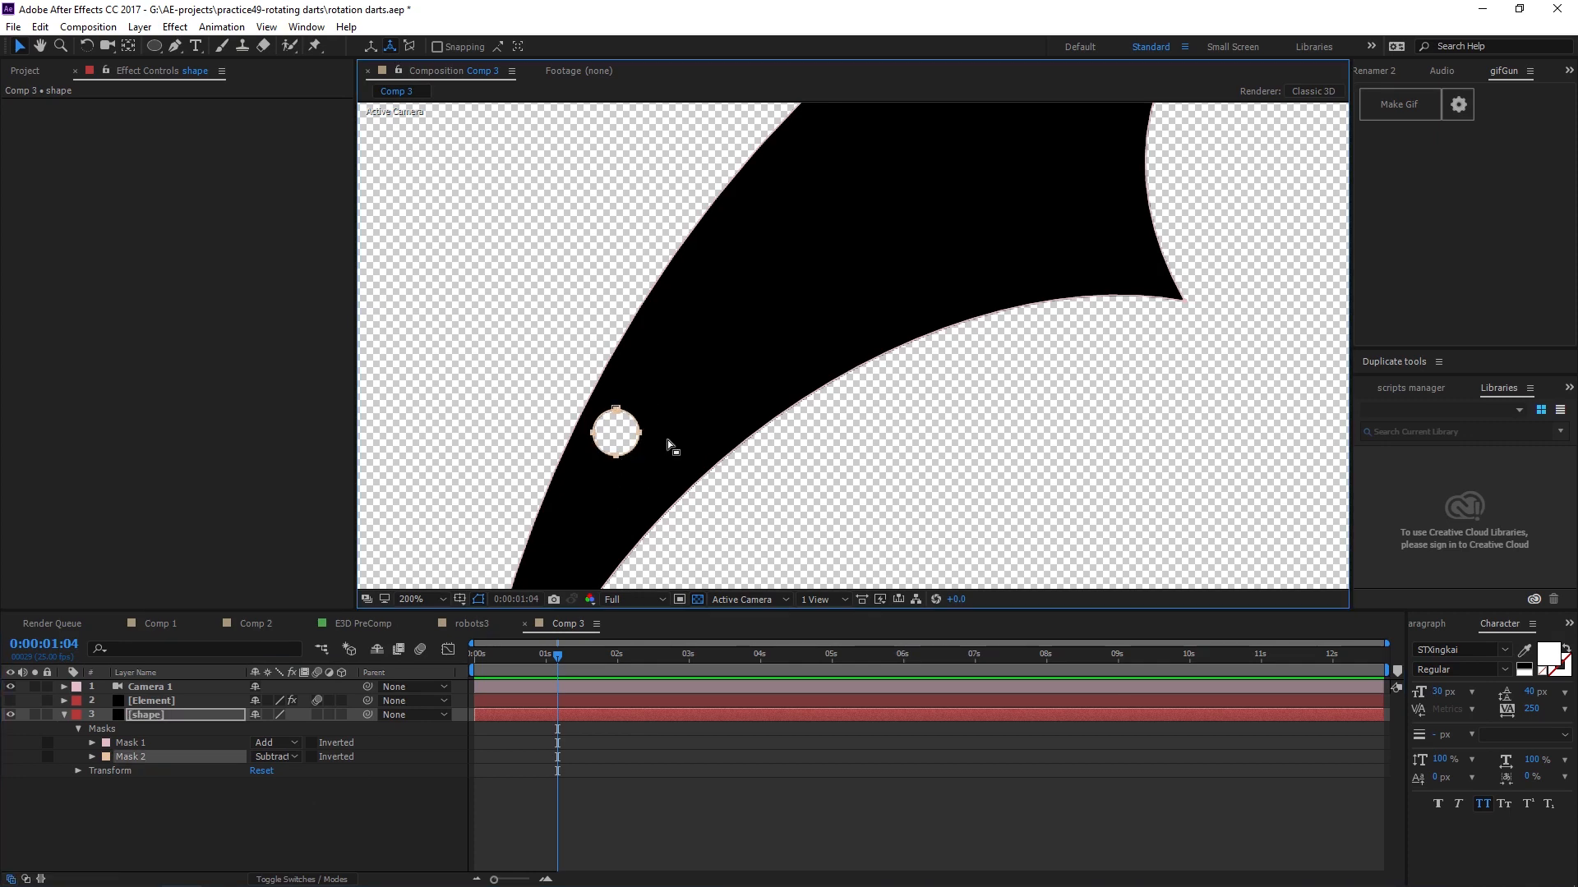
pyautogui.hotkey('ctrl', 'd')
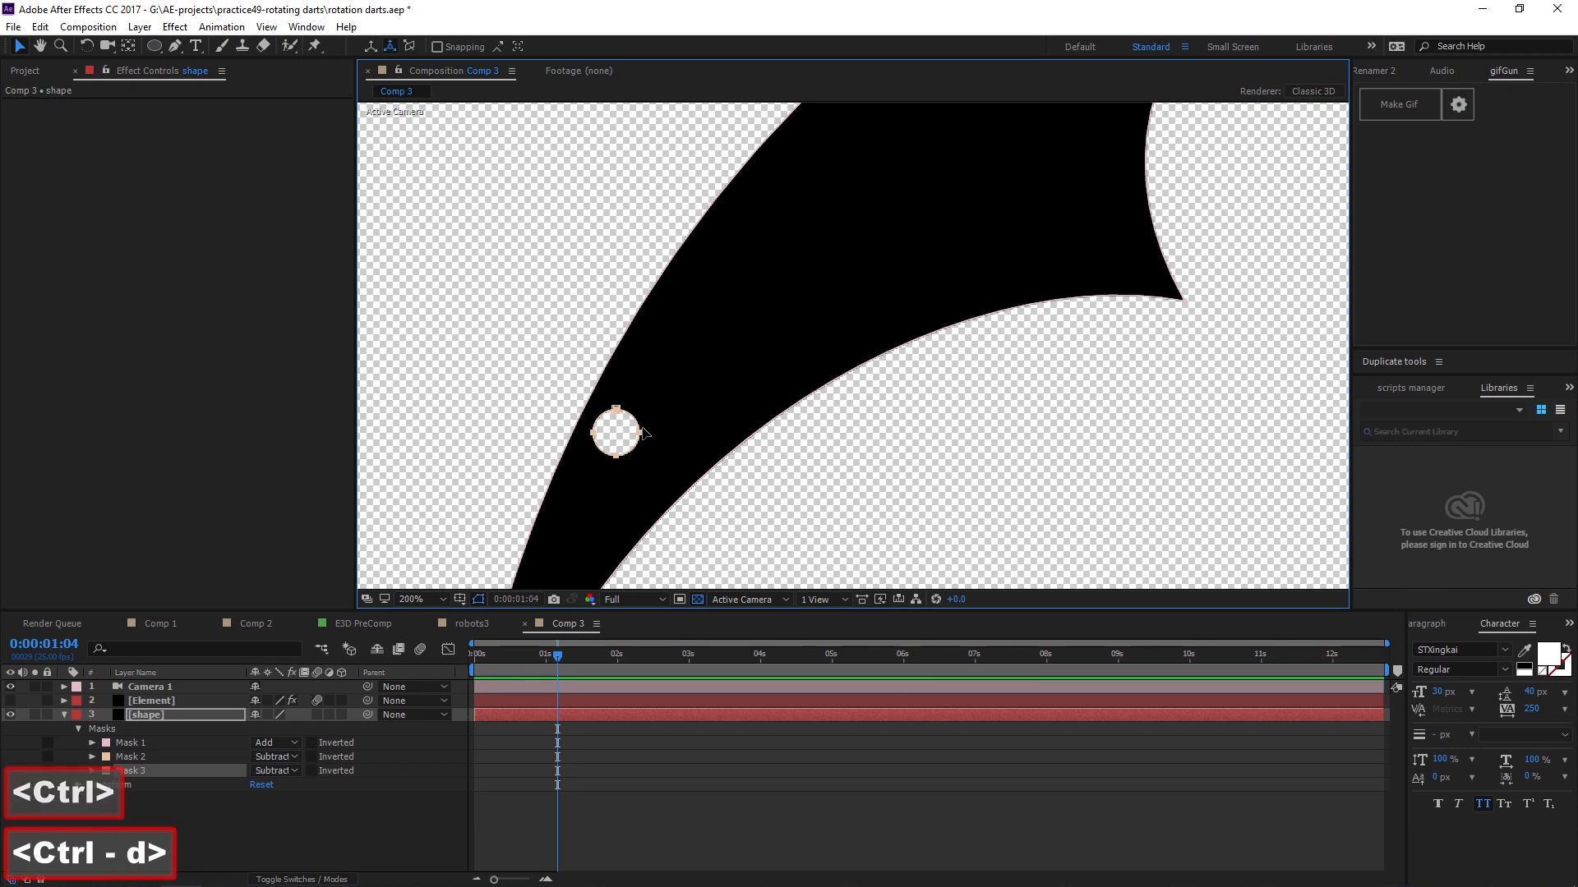
pyautogui.moveTo(703, 409); pyautogui.dragTo(676, 374)
pyautogui.doubleClick(693, 375)
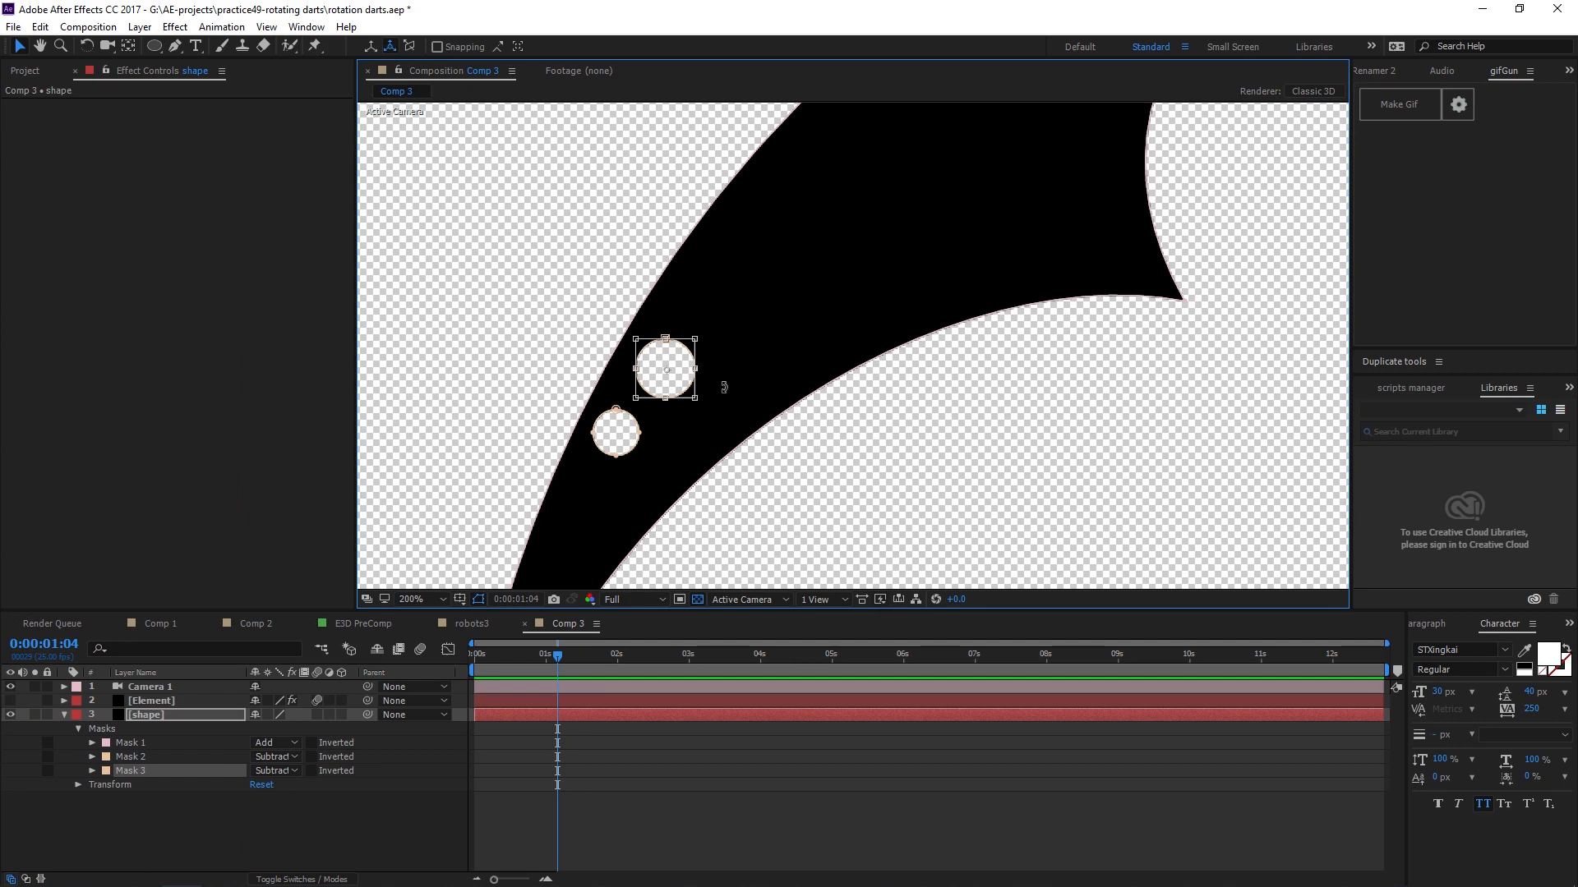
pyautogui.press('Return')
# Duplicate the mask again, place the copy higher along the blade and scale it larger.
pyautogui.press('alt')
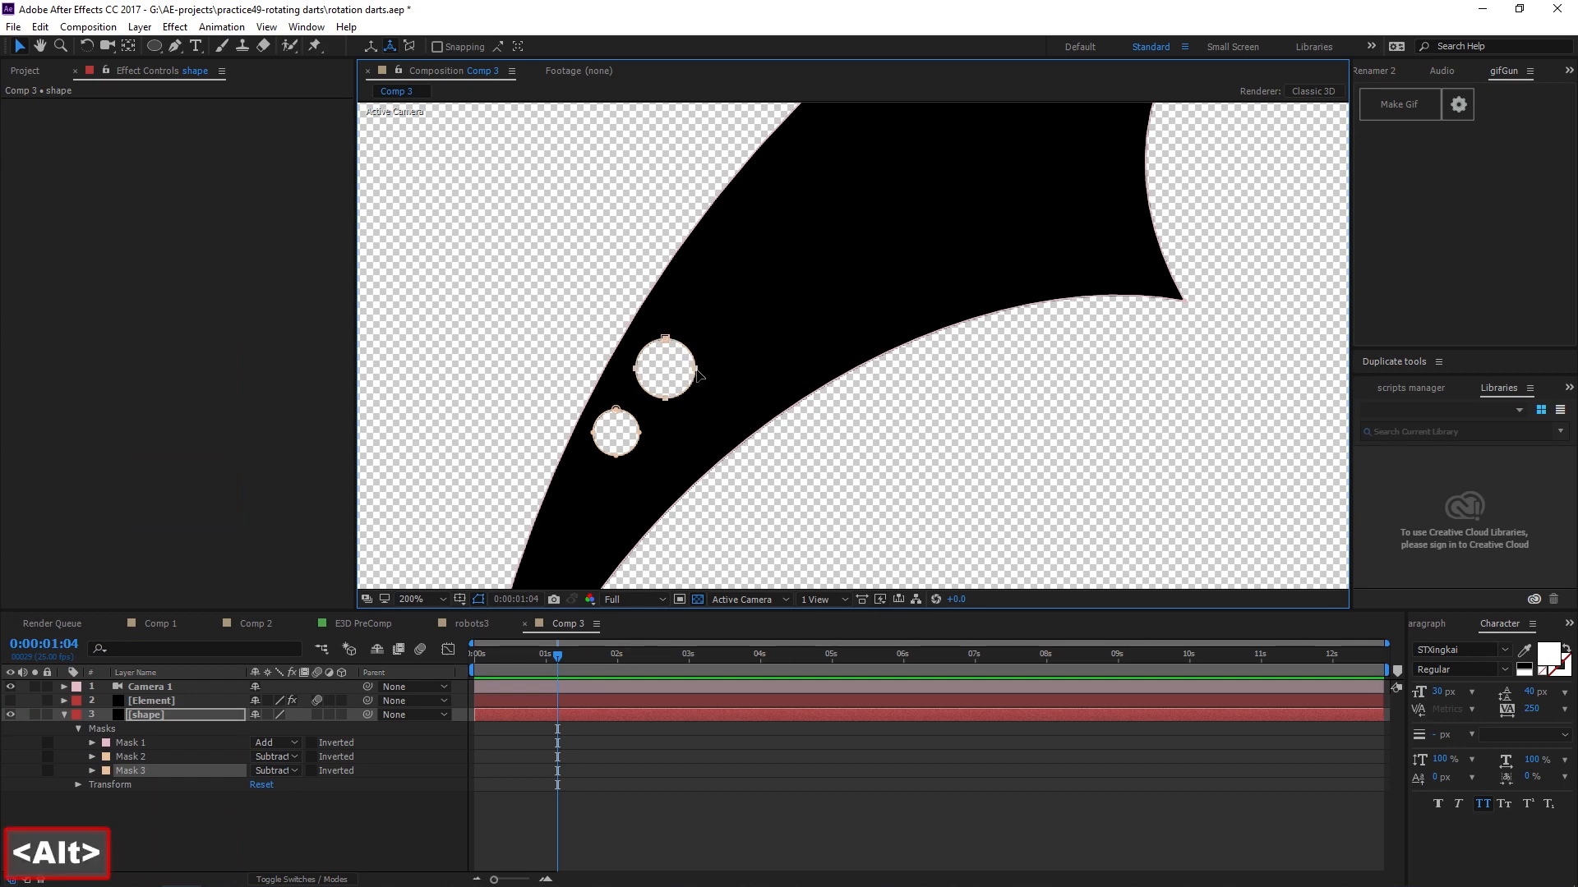
pyautogui.hotkey('ctrl', 'd')
pyautogui.press('alt')
pyautogui.moveTo(698, 372); pyautogui.dragTo(752, 296)
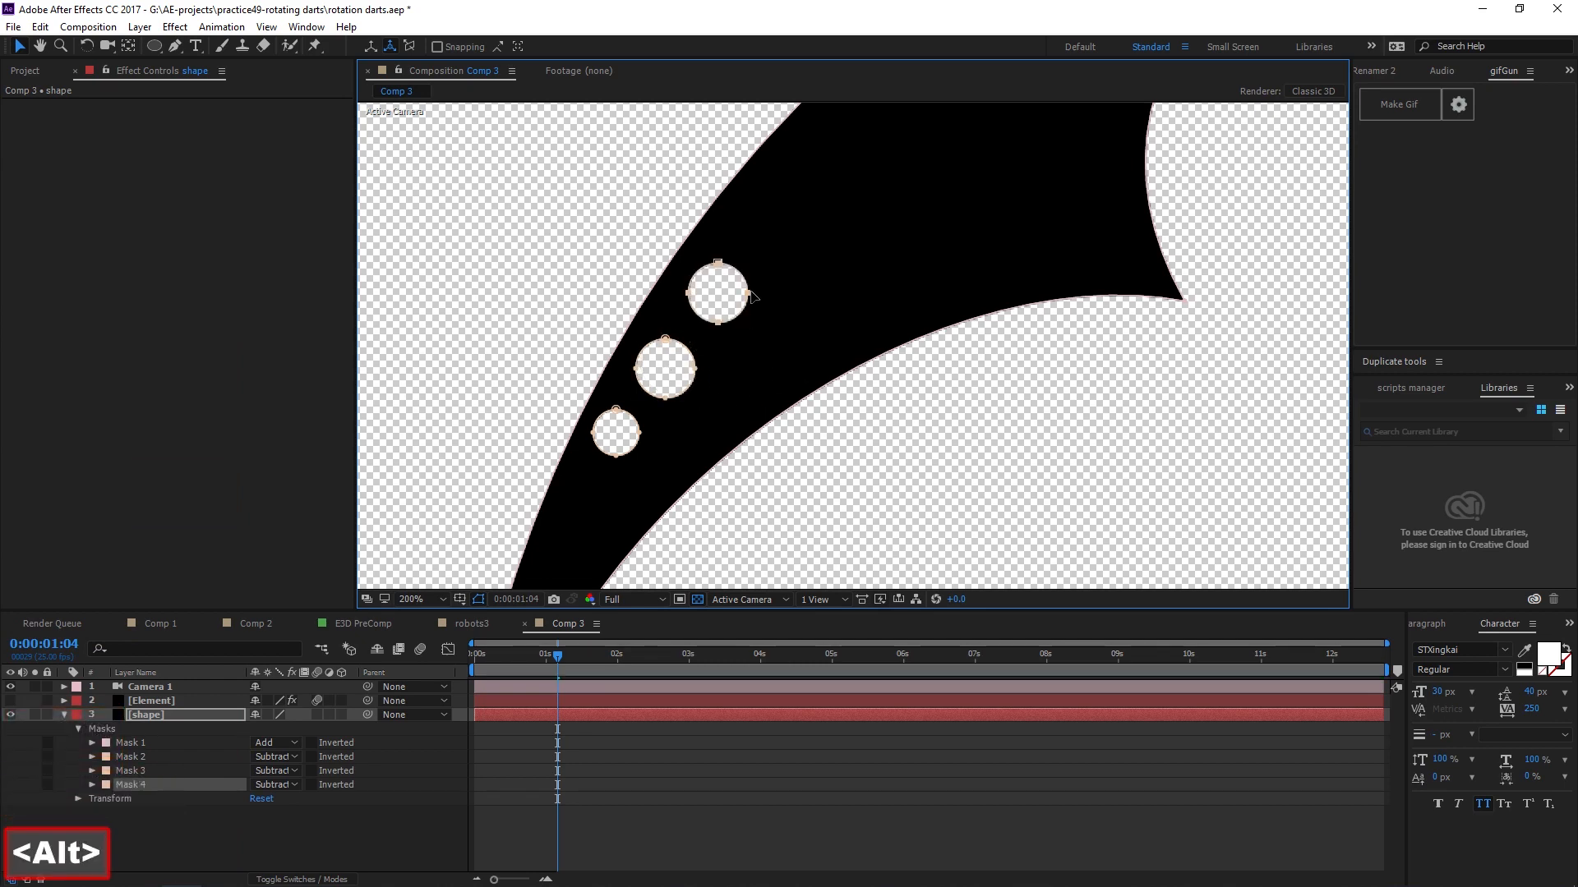
pyautogui.doubleClick(753, 296)
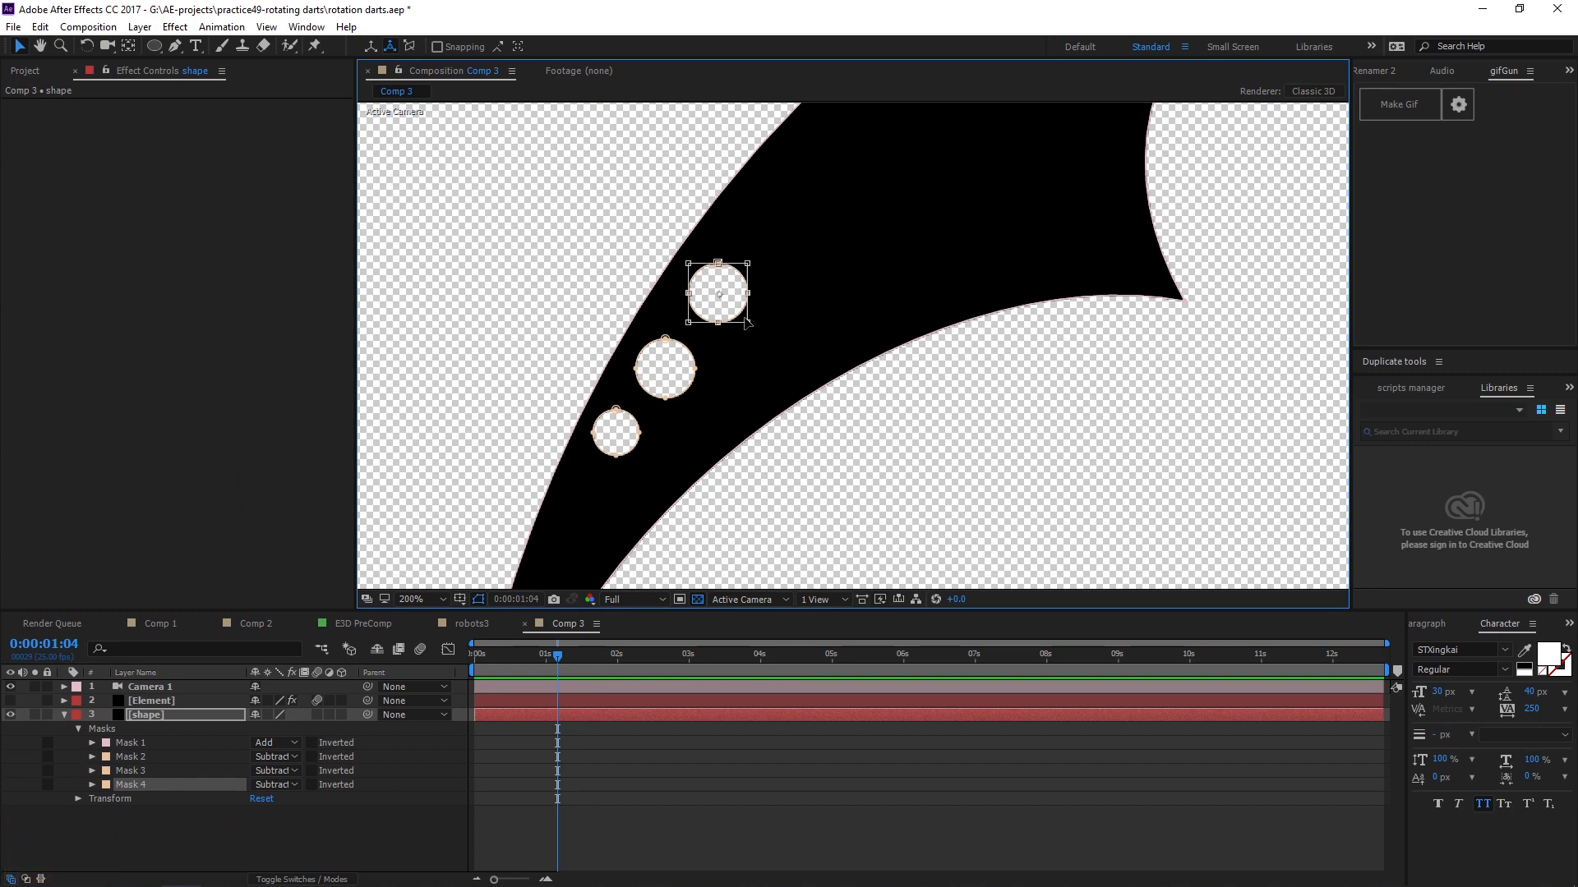
pyautogui.moveTo(750, 324)
pyautogui.mouseDown()
pyautogui.moveTo(767, 342)
pyautogui.moveTo(737, 299)
pyautogui.mouseUp()
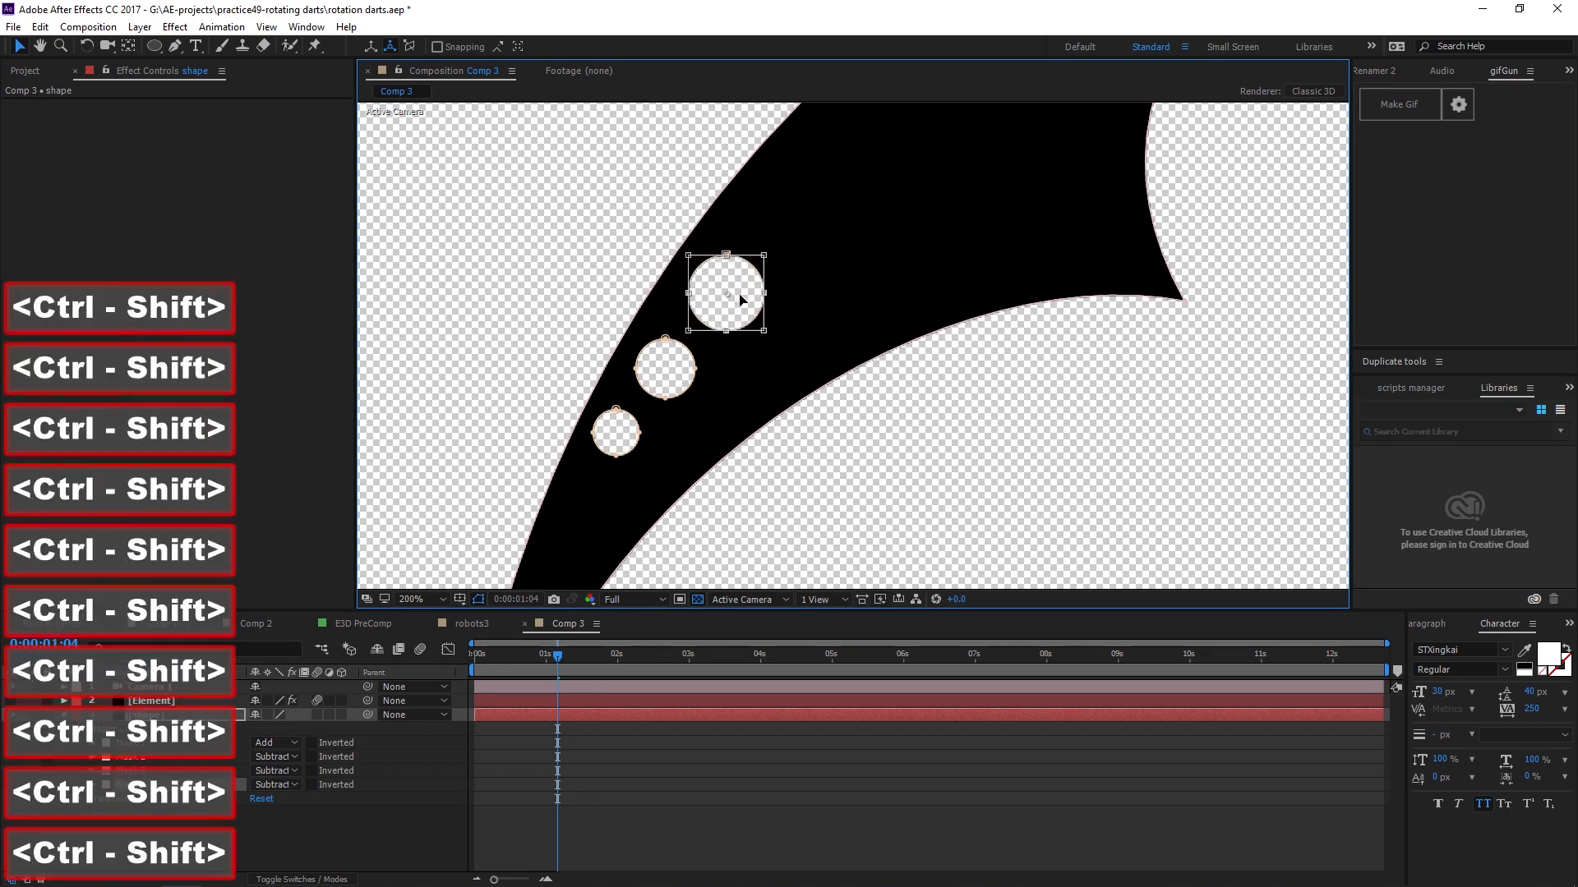
pyautogui.doubleClick(708, 385)
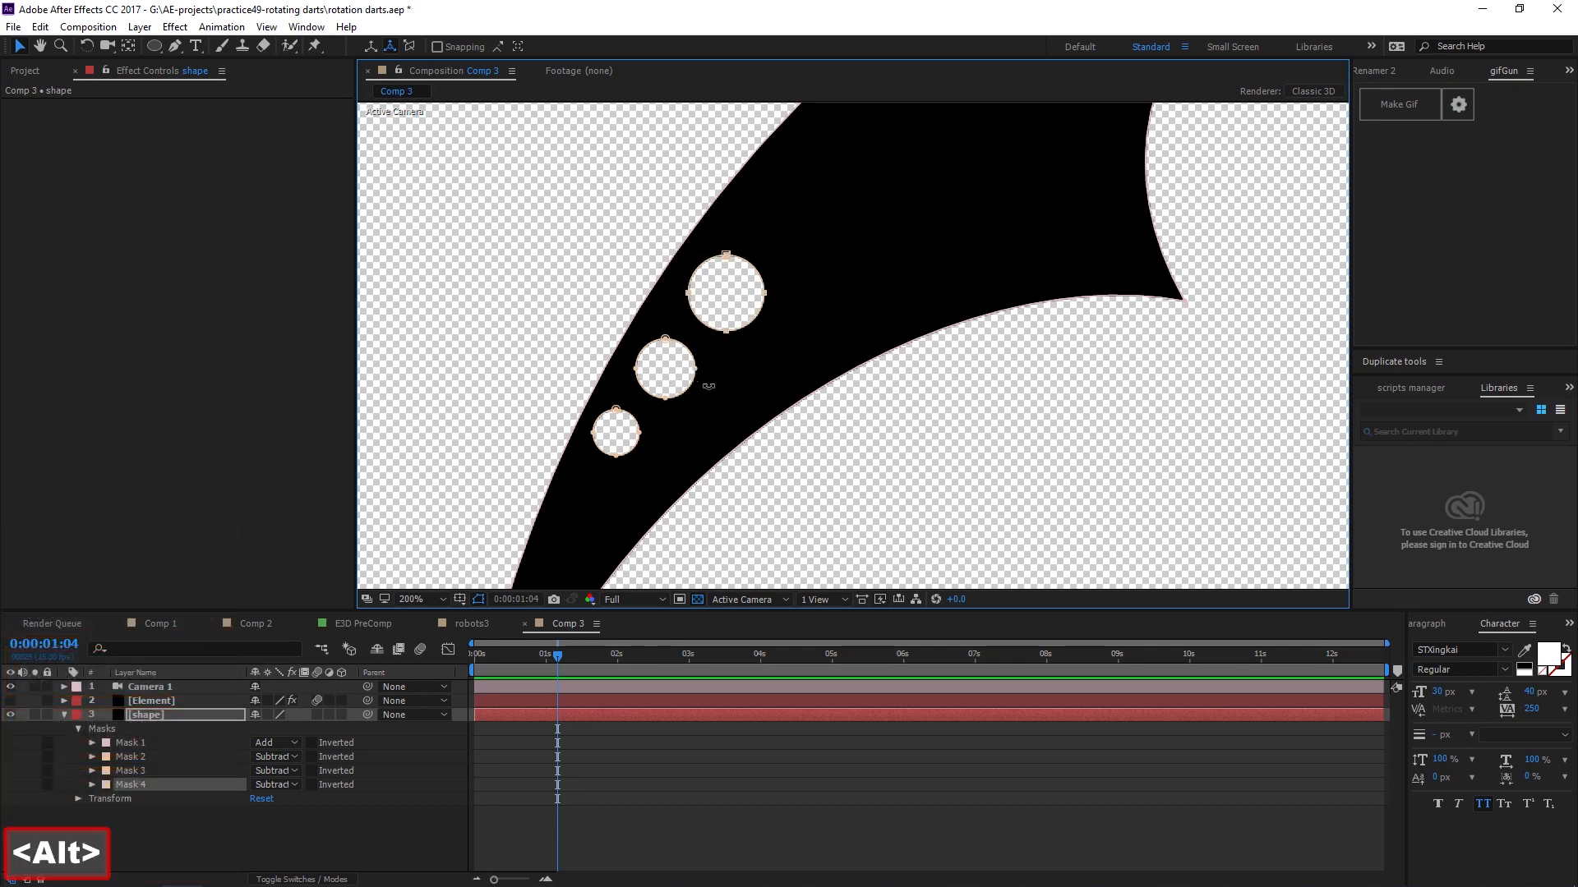
# Duplicate a hole mask and place the copy near the inner corner of the dart's blade.
pyautogui.click(698, 371)
pyautogui.moveTo(698, 371); pyautogui.dragTo(831, 356)
pyautogui.scroll(-2, 734, 384)
pyautogui.scroll(2, 913, 330)
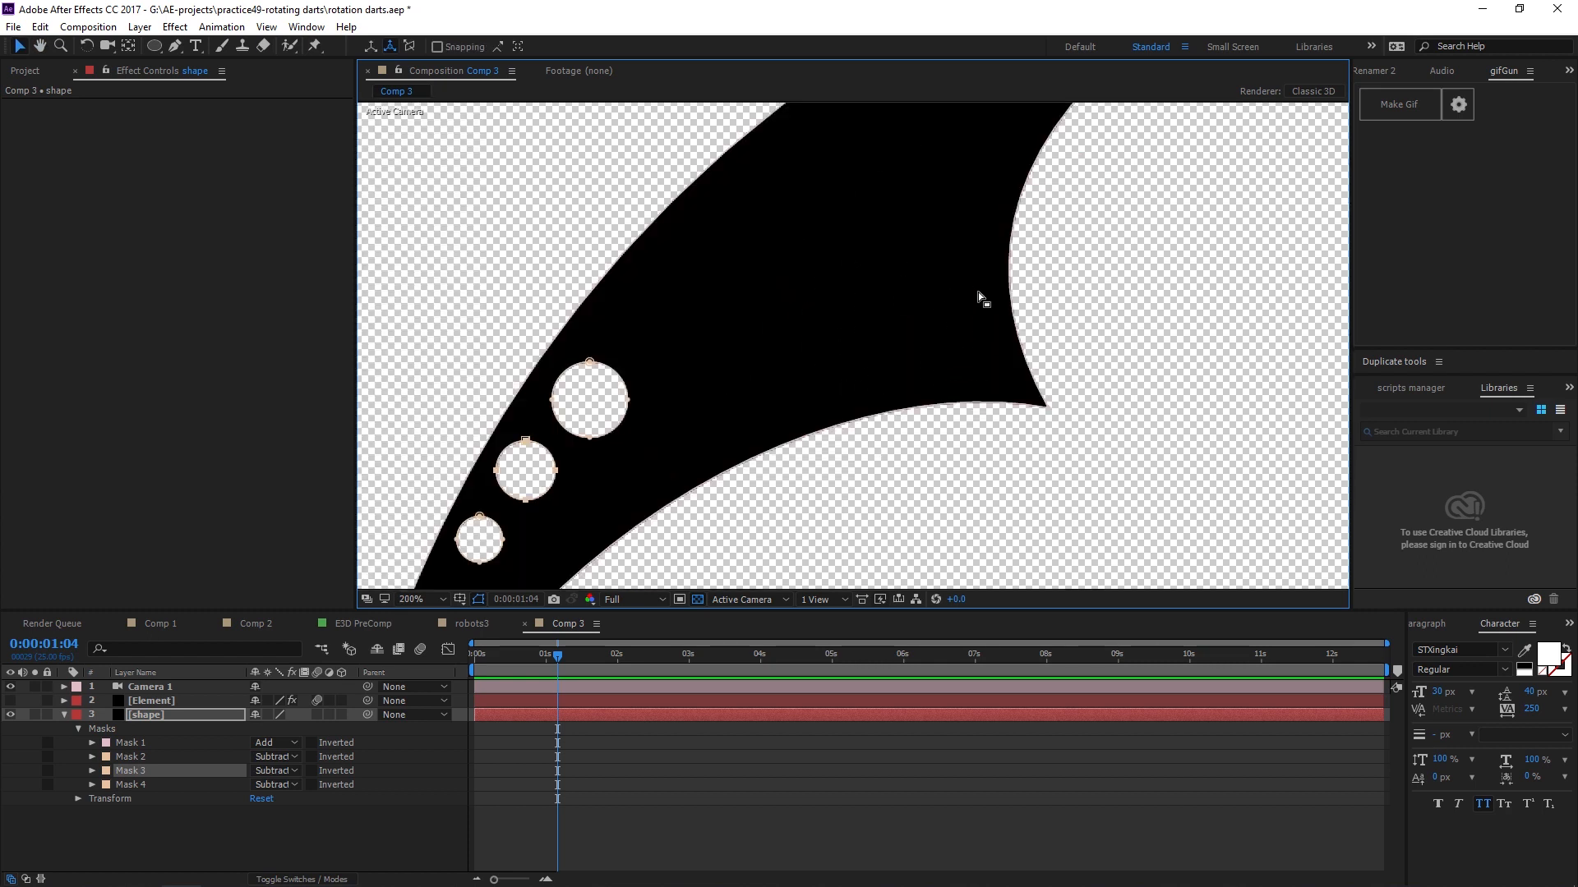
pyautogui.press('alt')
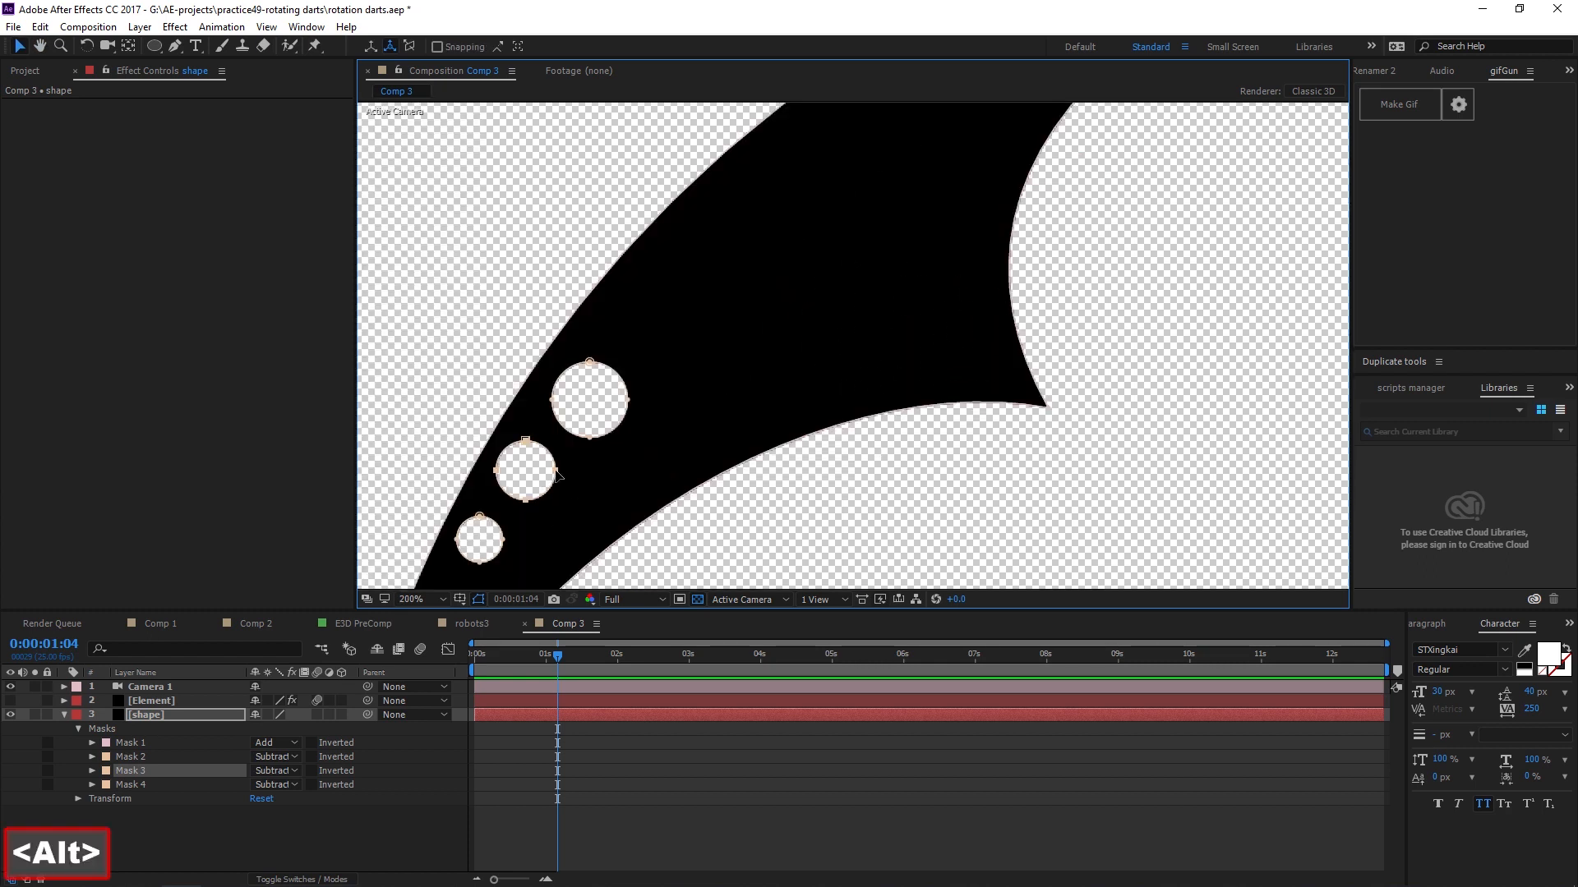
pyautogui.hotkey('ctrl', 'd')
pyautogui.moveTo(563, 477); pyautogui.dragTo(970, 369)
pyautogui.click(1127, 357)
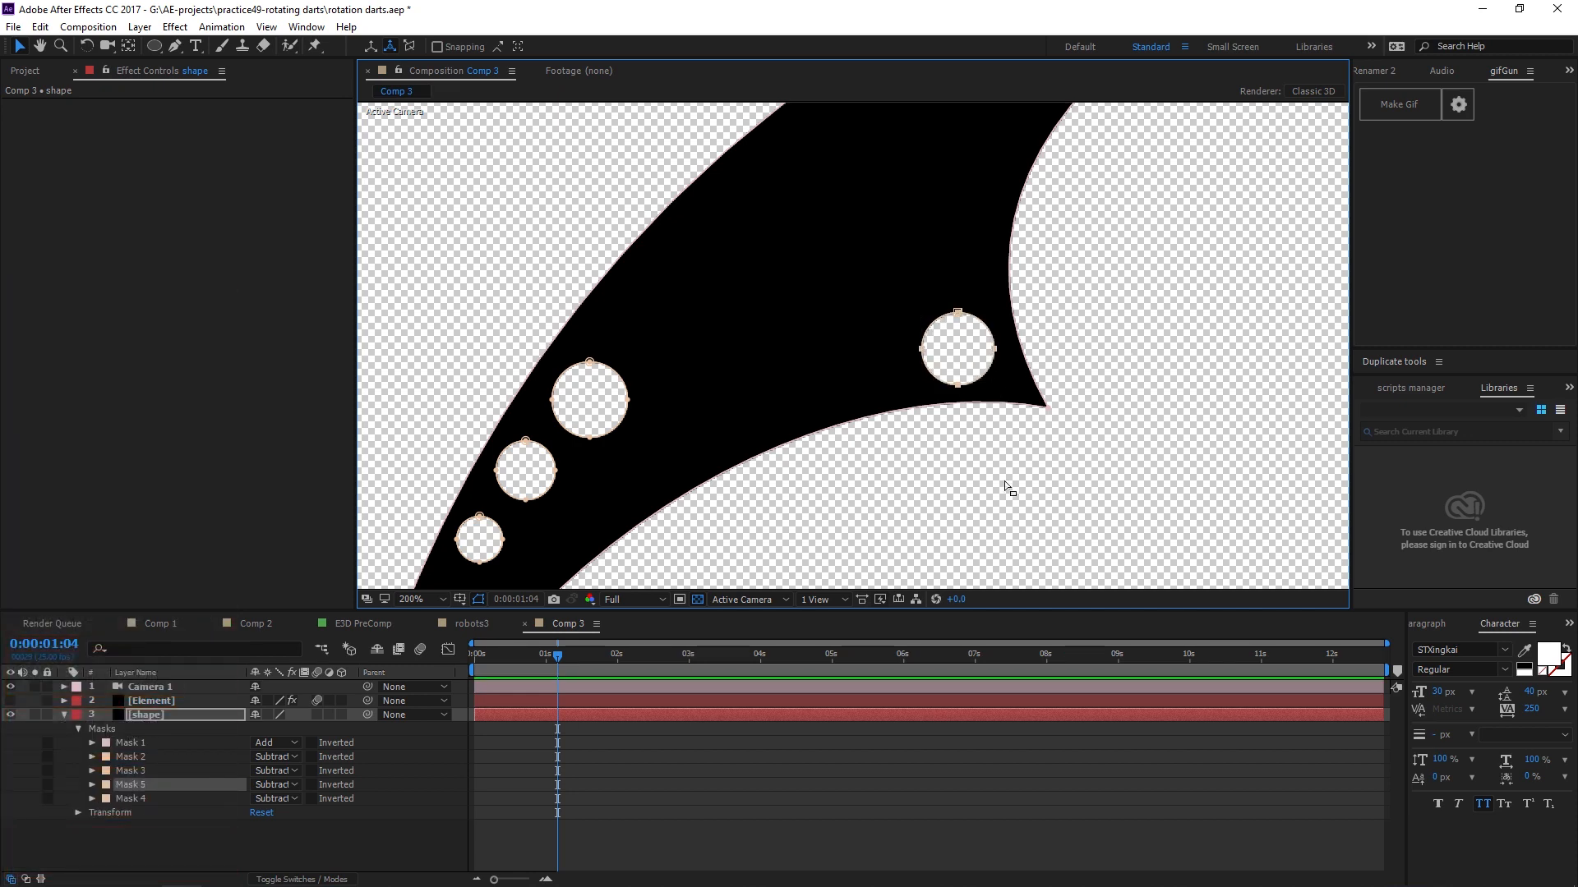
pyautogui.click(1066, 479)
# Collapse and hide the shape layer, then show and select the Element layer.
pyautogui.scroll(-2, 938, 380)
pyautogui.click(557, 409)
pyautogui.scroll(1, 896, 370)
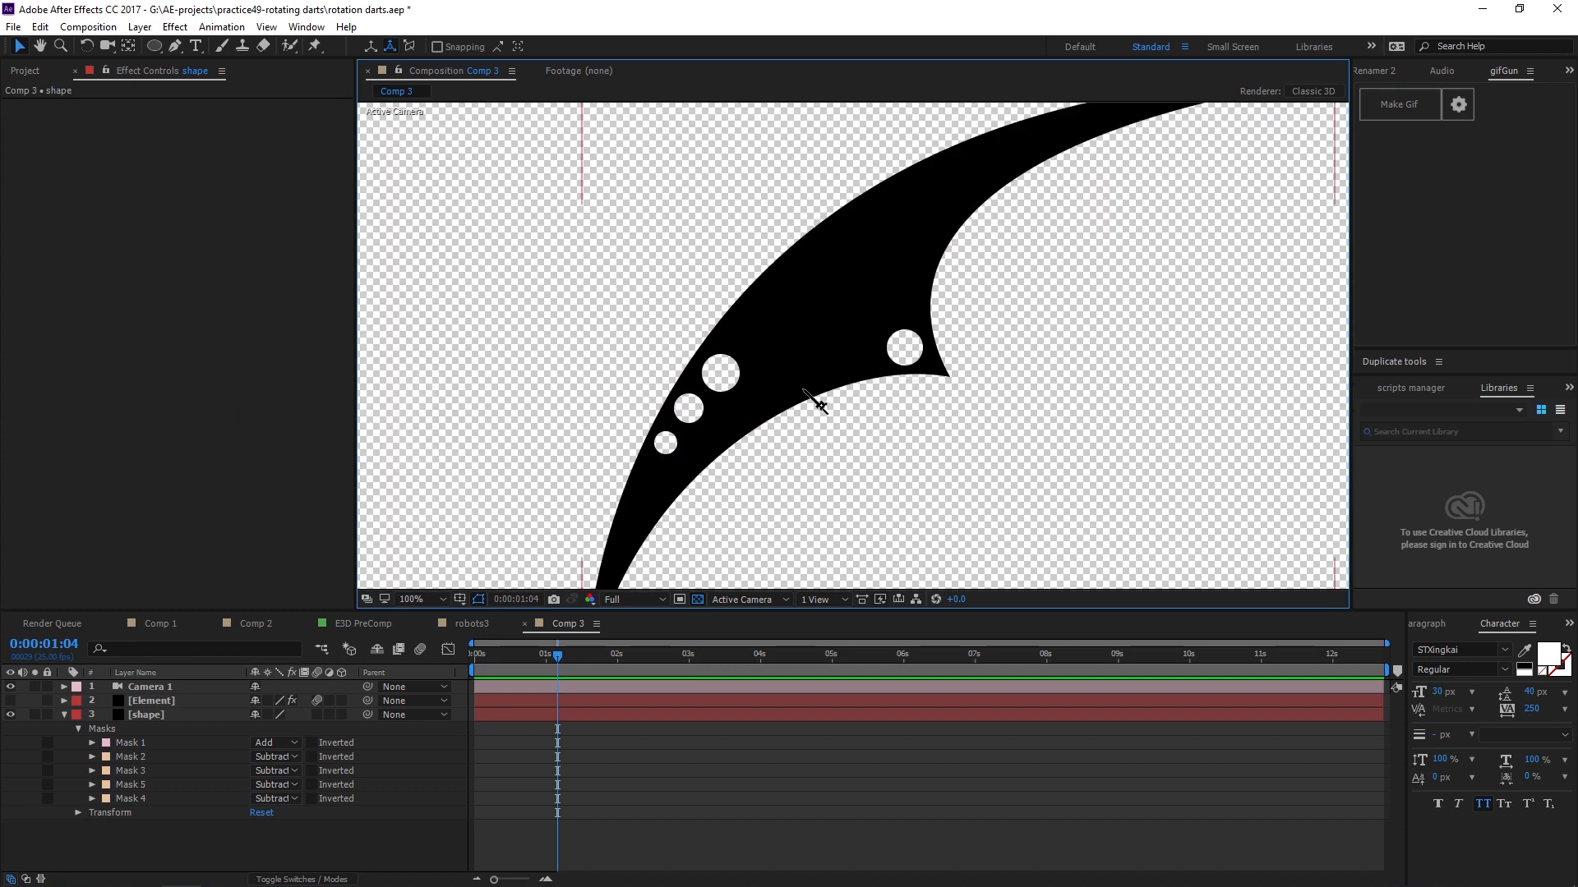
pyautogui.click(64, 714)
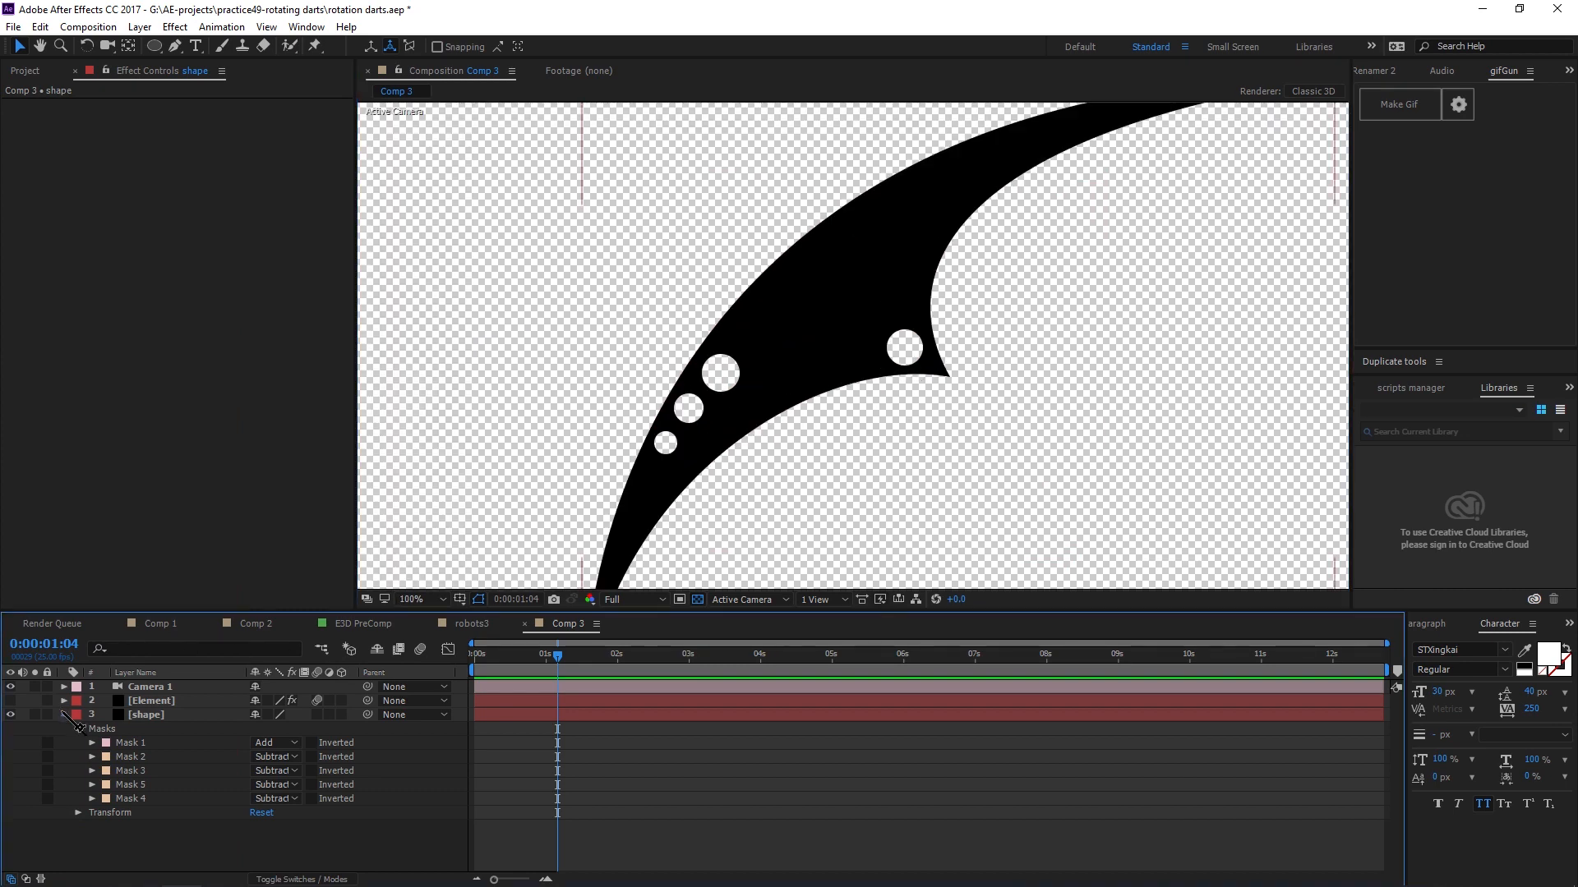
pyautogui.click(10, 714)
pyautogui.click(10, 700)
pyautogui.click(168, 700)
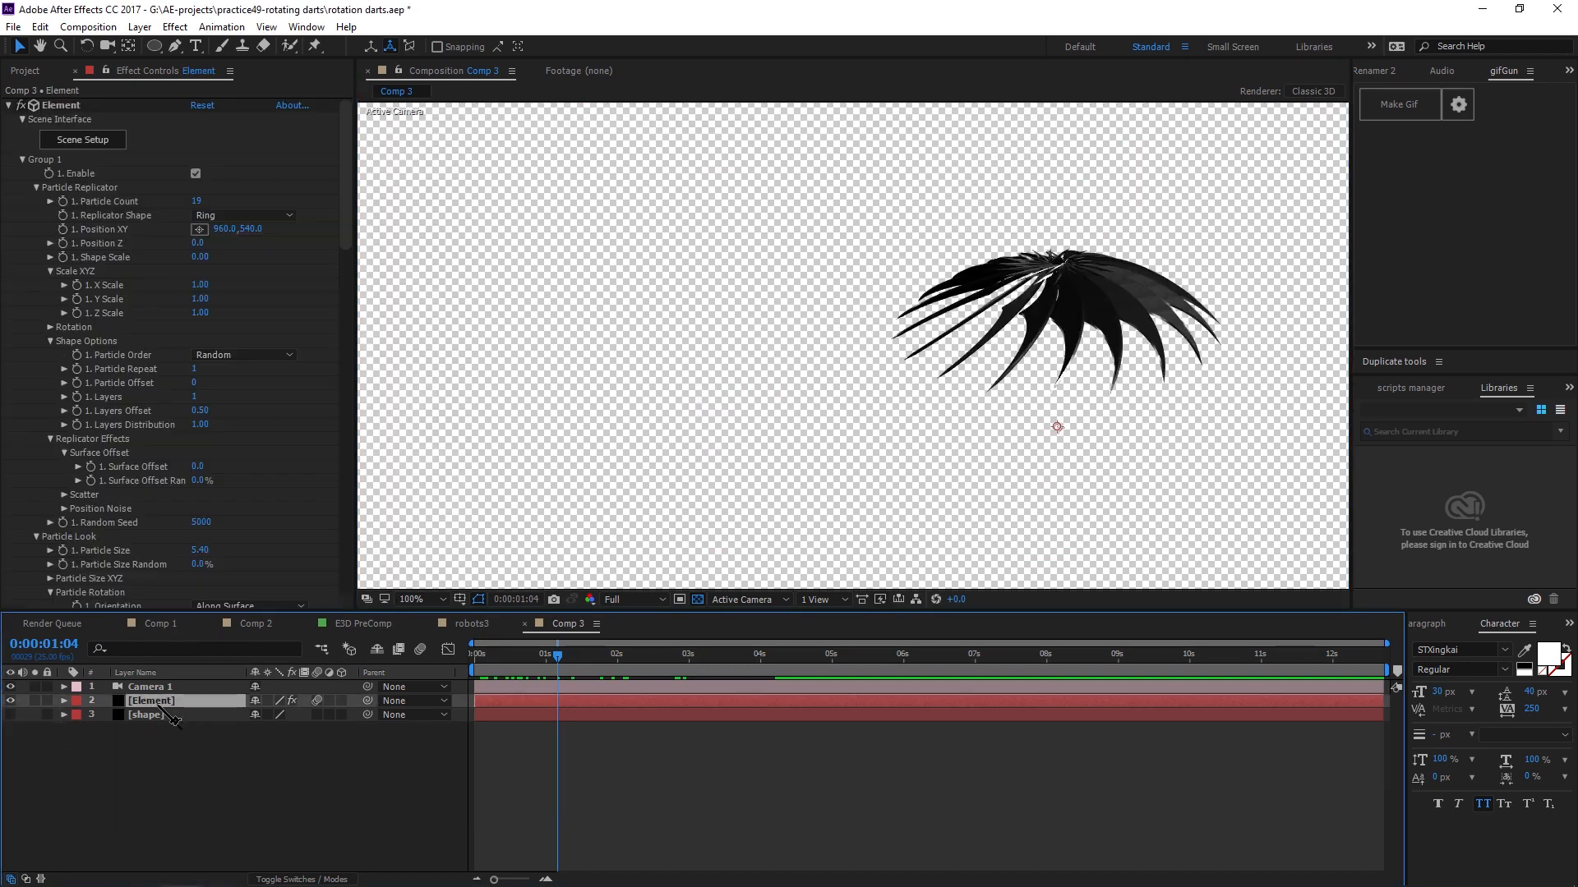
# Examine the replicated dart ring up close in the viewer and open Element's Scene Setup.
pyautogui.scroll(1, 1170, 314)
pyautogui.moveTo(1241, 307); pyautogui.dragTo(682, 389)
pyautogui.scroll(1, 772, 334)
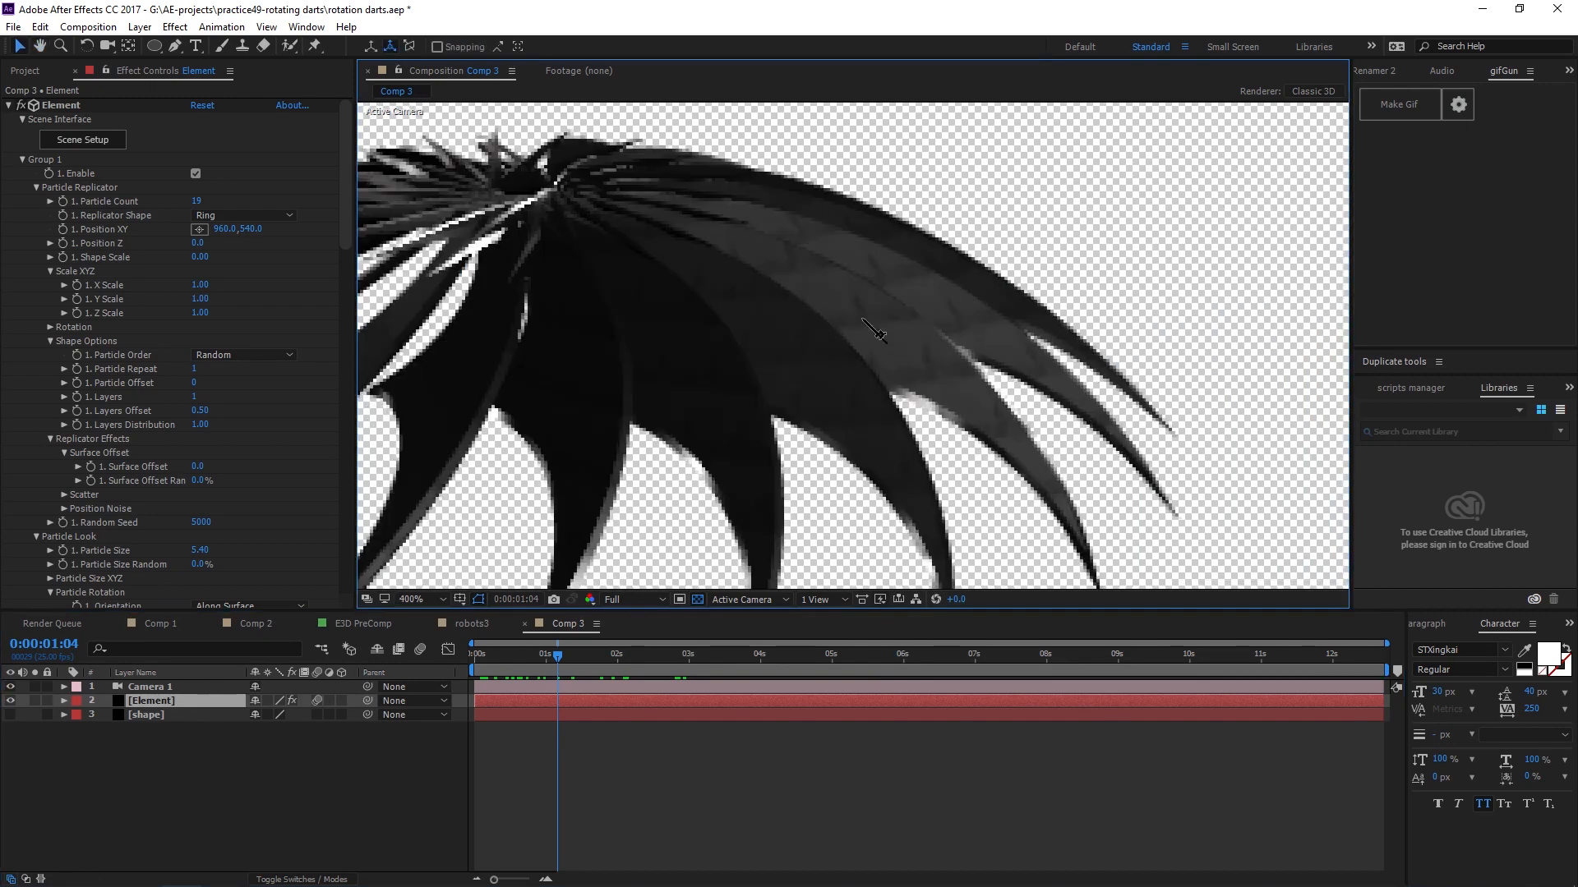
pyautogui.moveTo(743, 299); pyautogui.dragTo(994, 362)
pyautogui.scroll(-1, 901, 340)
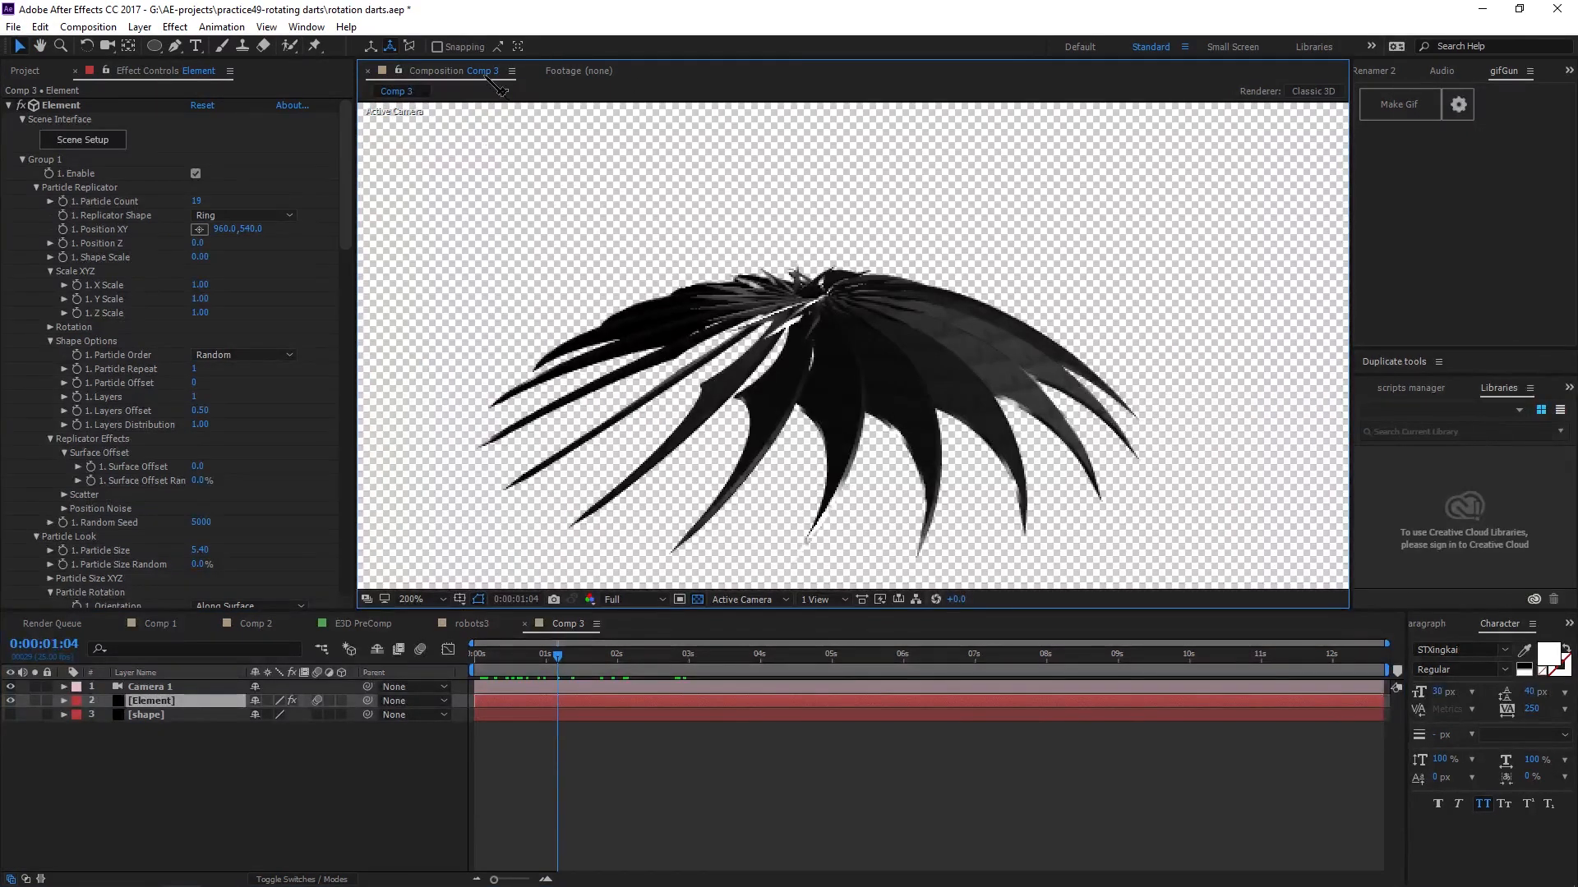
pyautogui.click(699, 602)
pyautogui.scroll(1, 934, 318)
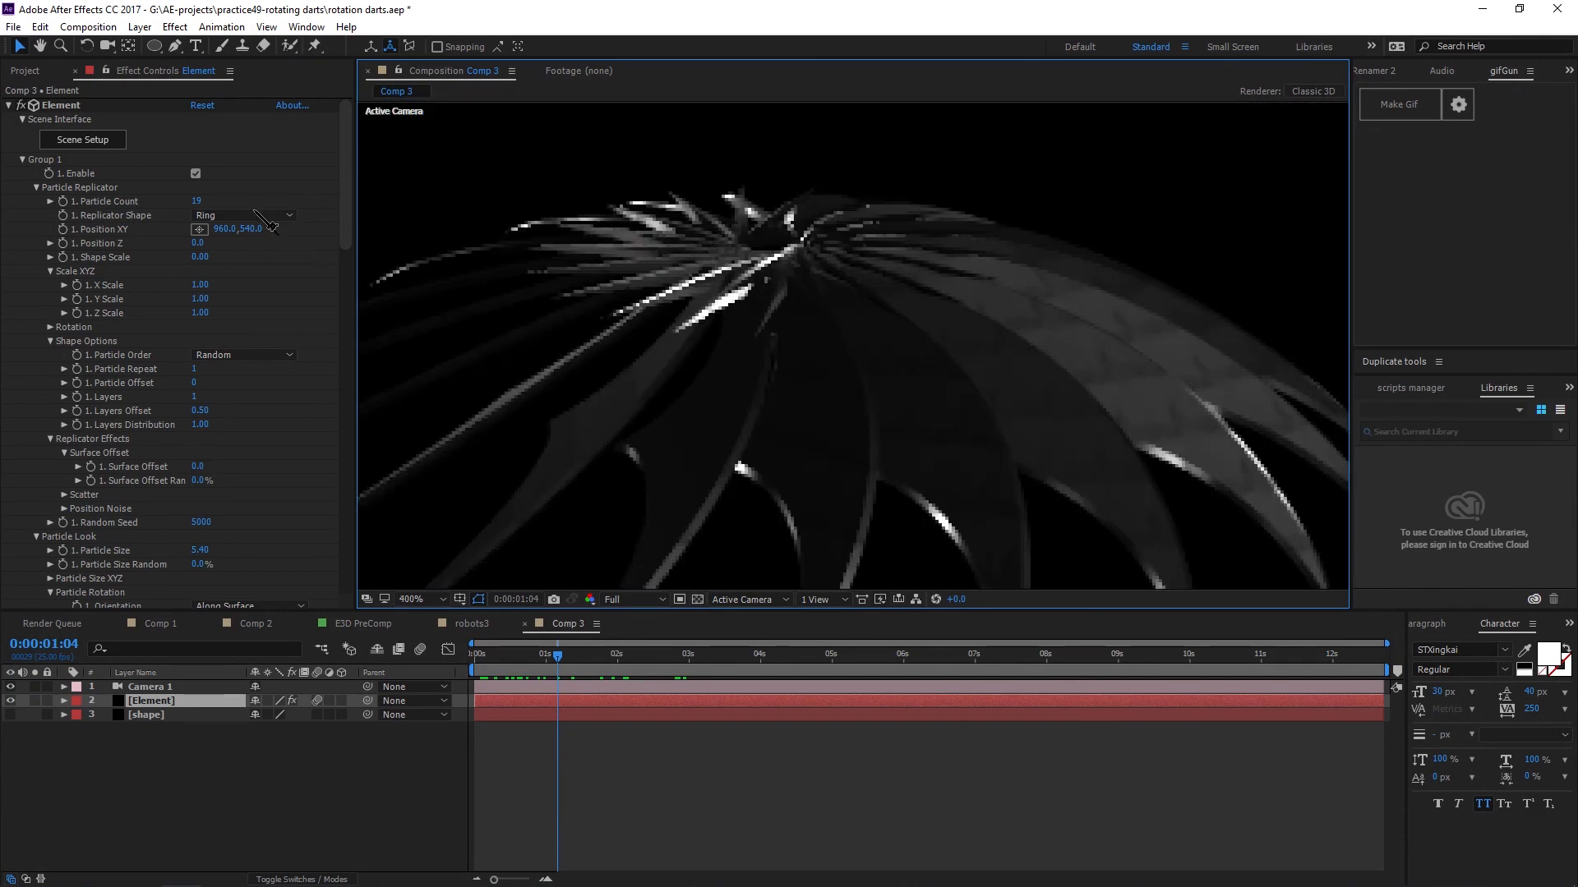
pyautogui.click(69, 141)
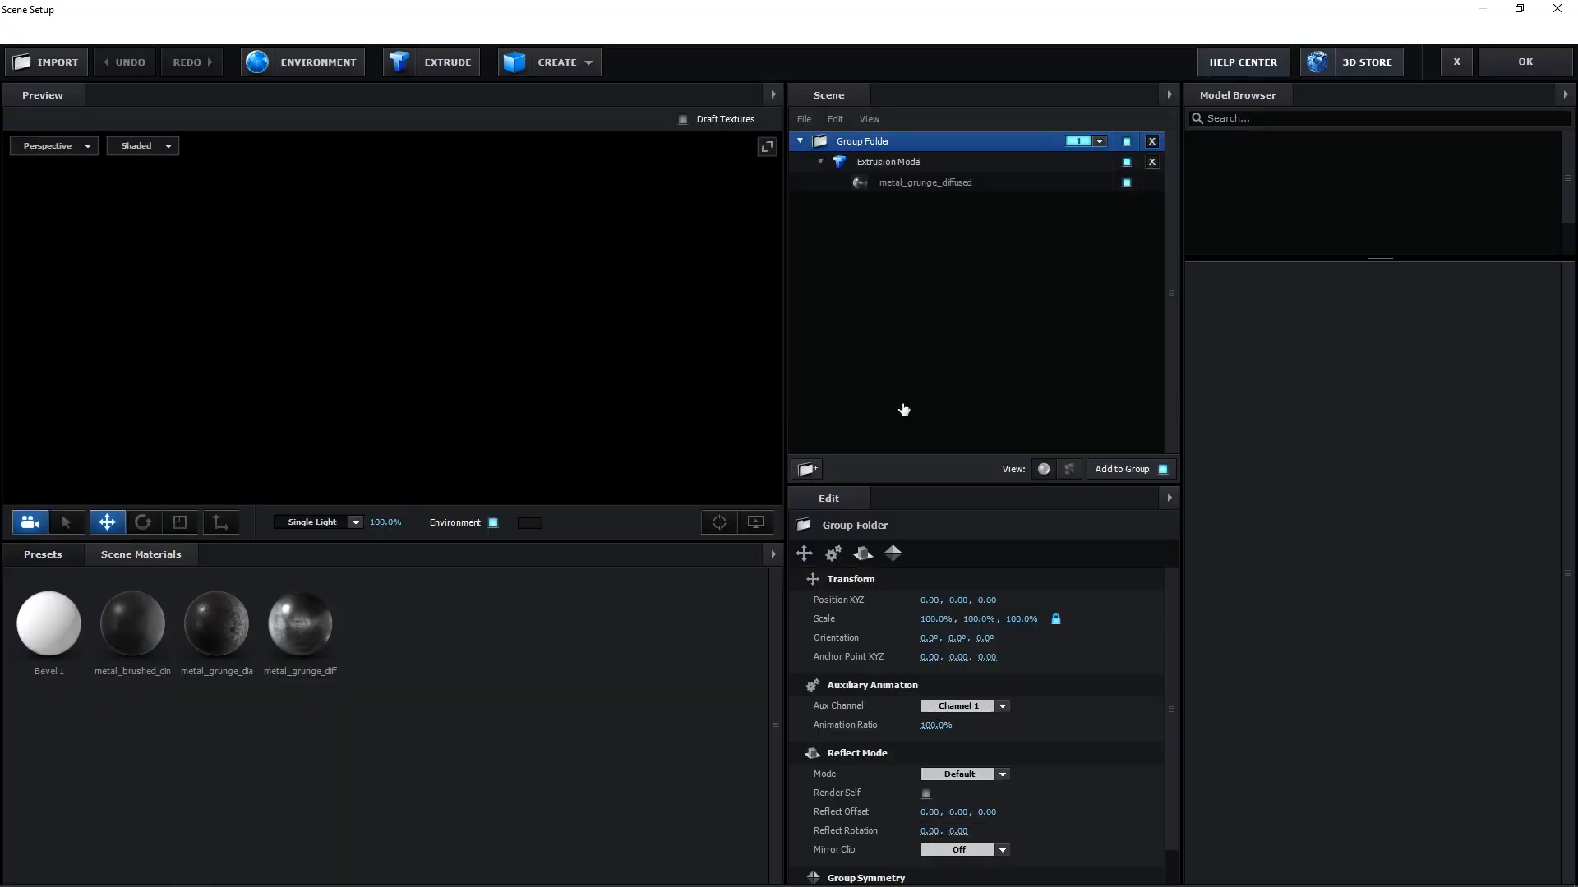
# Orbit and zoom the preview to examine the holes in the extruded dart.
pyautogui.moveTo(656, 434); pyautogui.dragTo(698, 448)
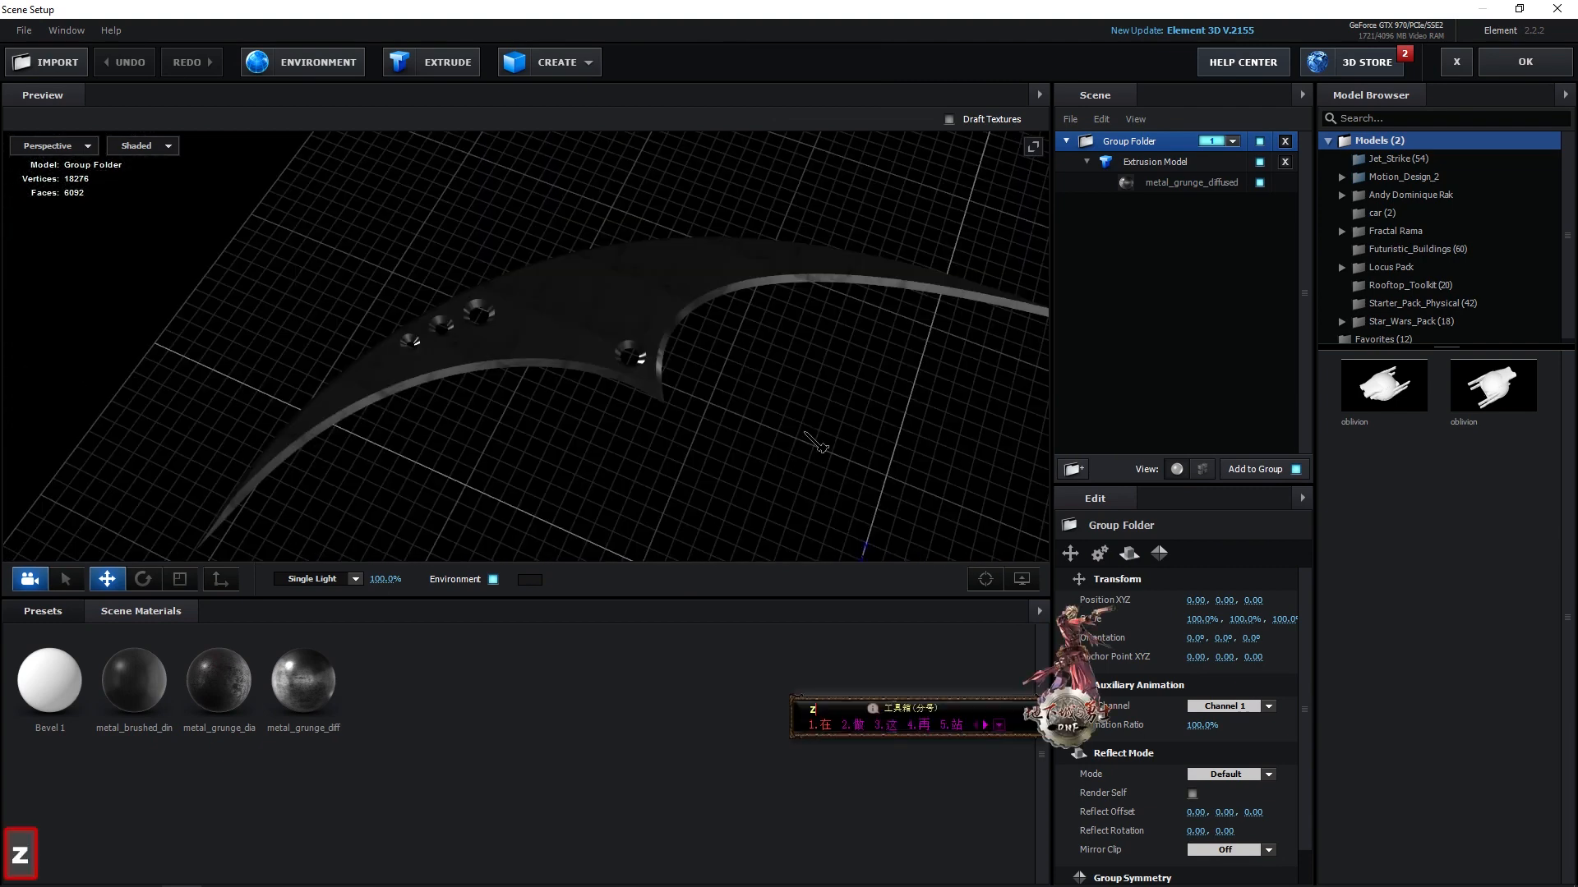
pyautogui.scroll(6, 401, 300)
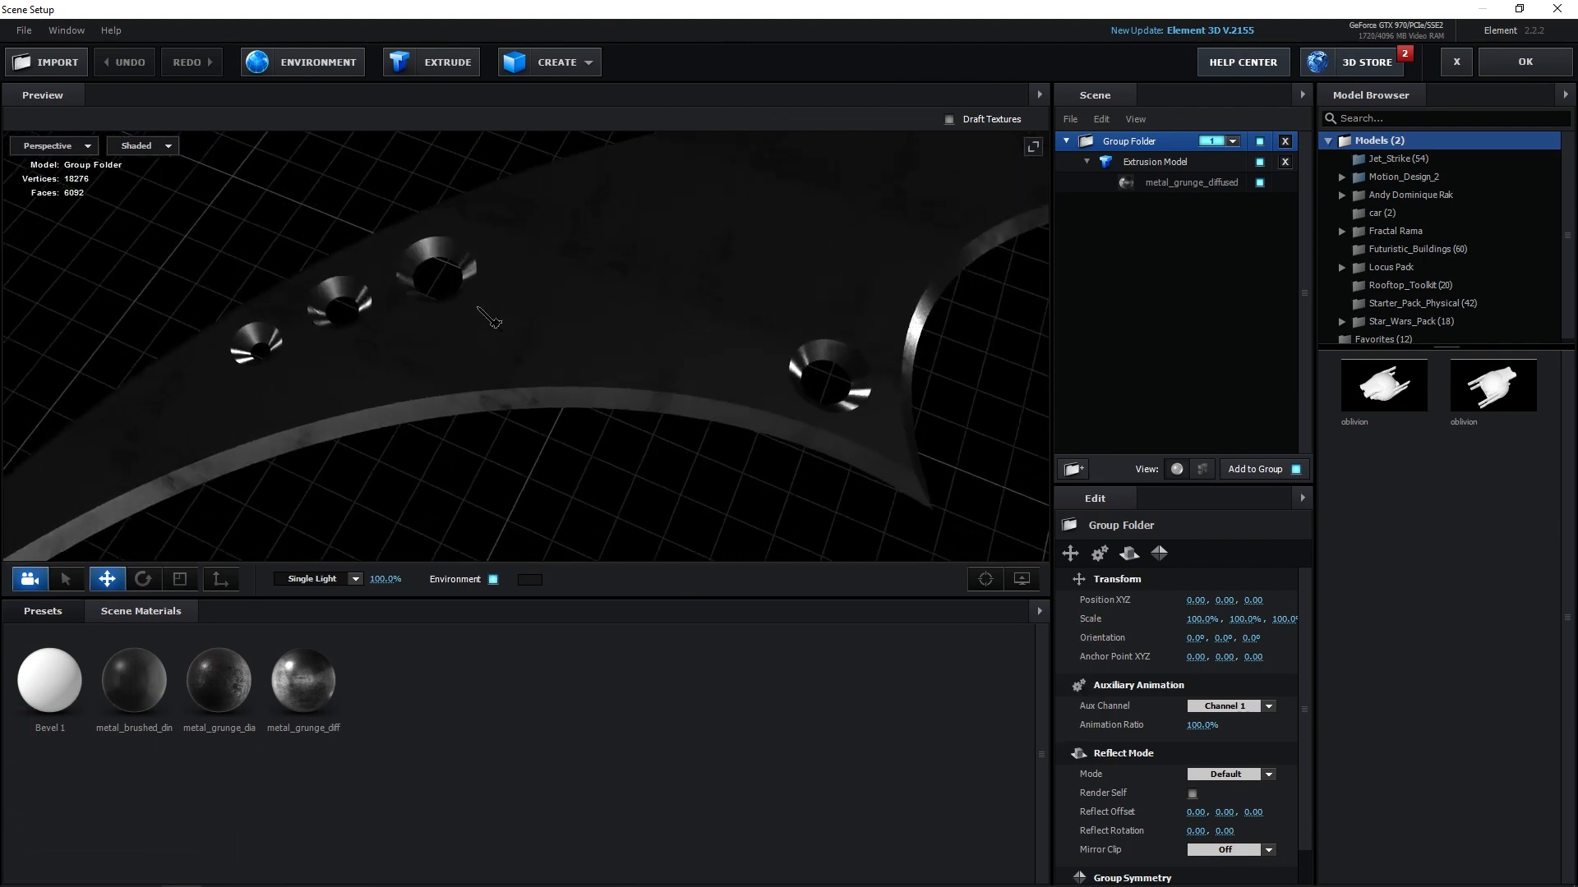
pyautogui.scroll(2, 736, 359)
pyautogui.moveTo(481, 309); pyautogui.dragTo(441, 372)
pyautogui.moveTo(929, 358); pyautogui.dragTo(608, 353)
pyautogui.moveTo(904, 378); pyautogui.dragTo(745, 395)
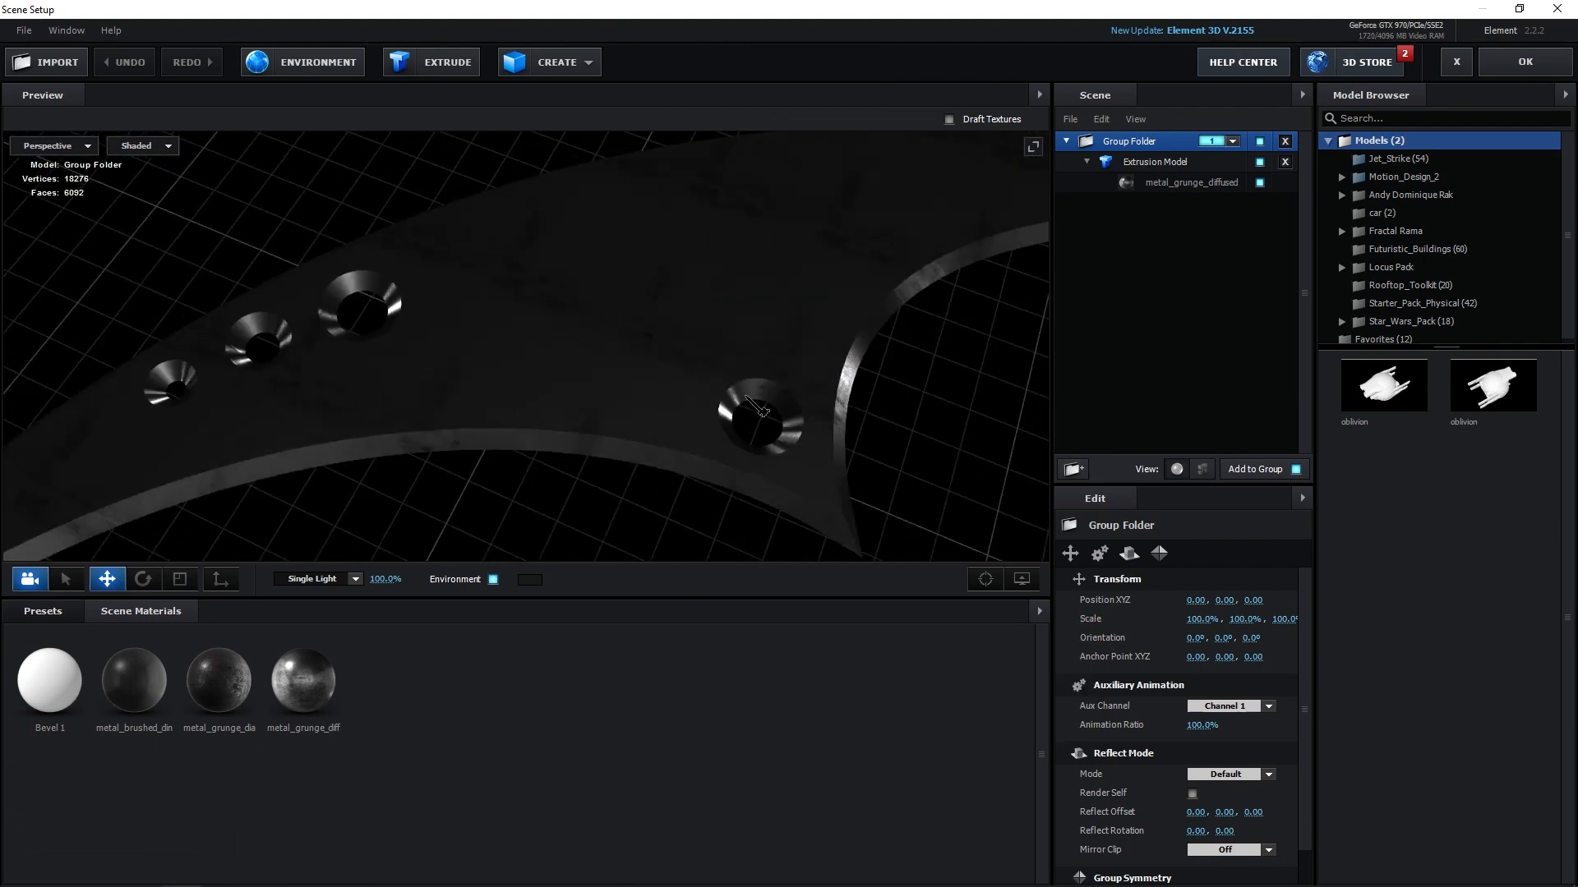
pyautogui.moveTo(910, 317); pyautogui.dragTo(681, 314)
pyautogui.moveTo(468, 393); pyautogui.dragTo(483, 335)
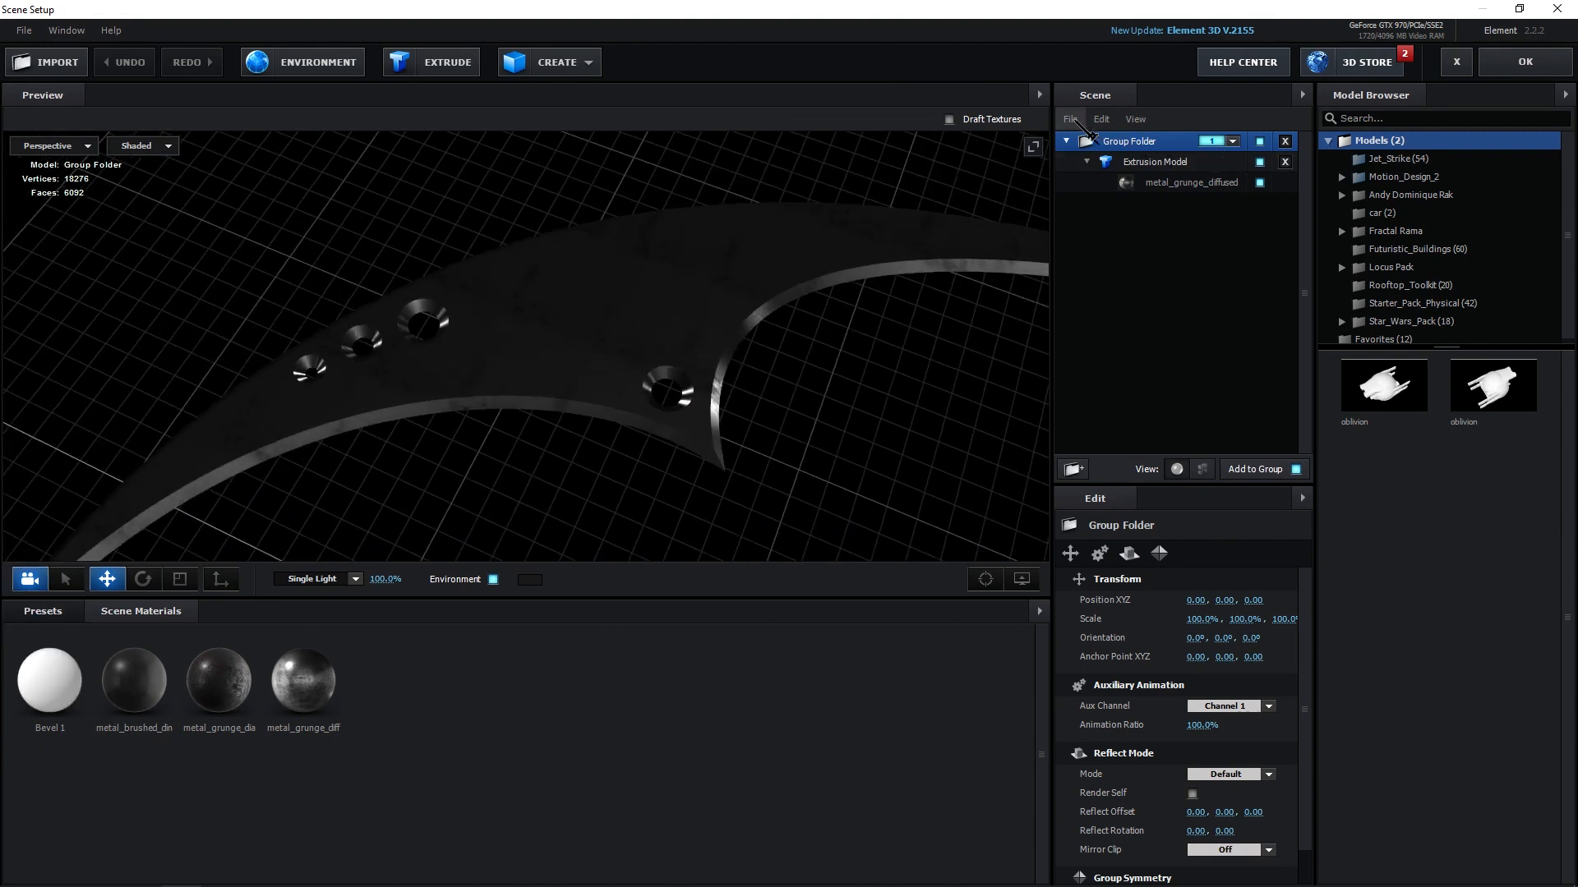
# Add a Plane model to the Element scene.
pyautogui.click(43, 610)
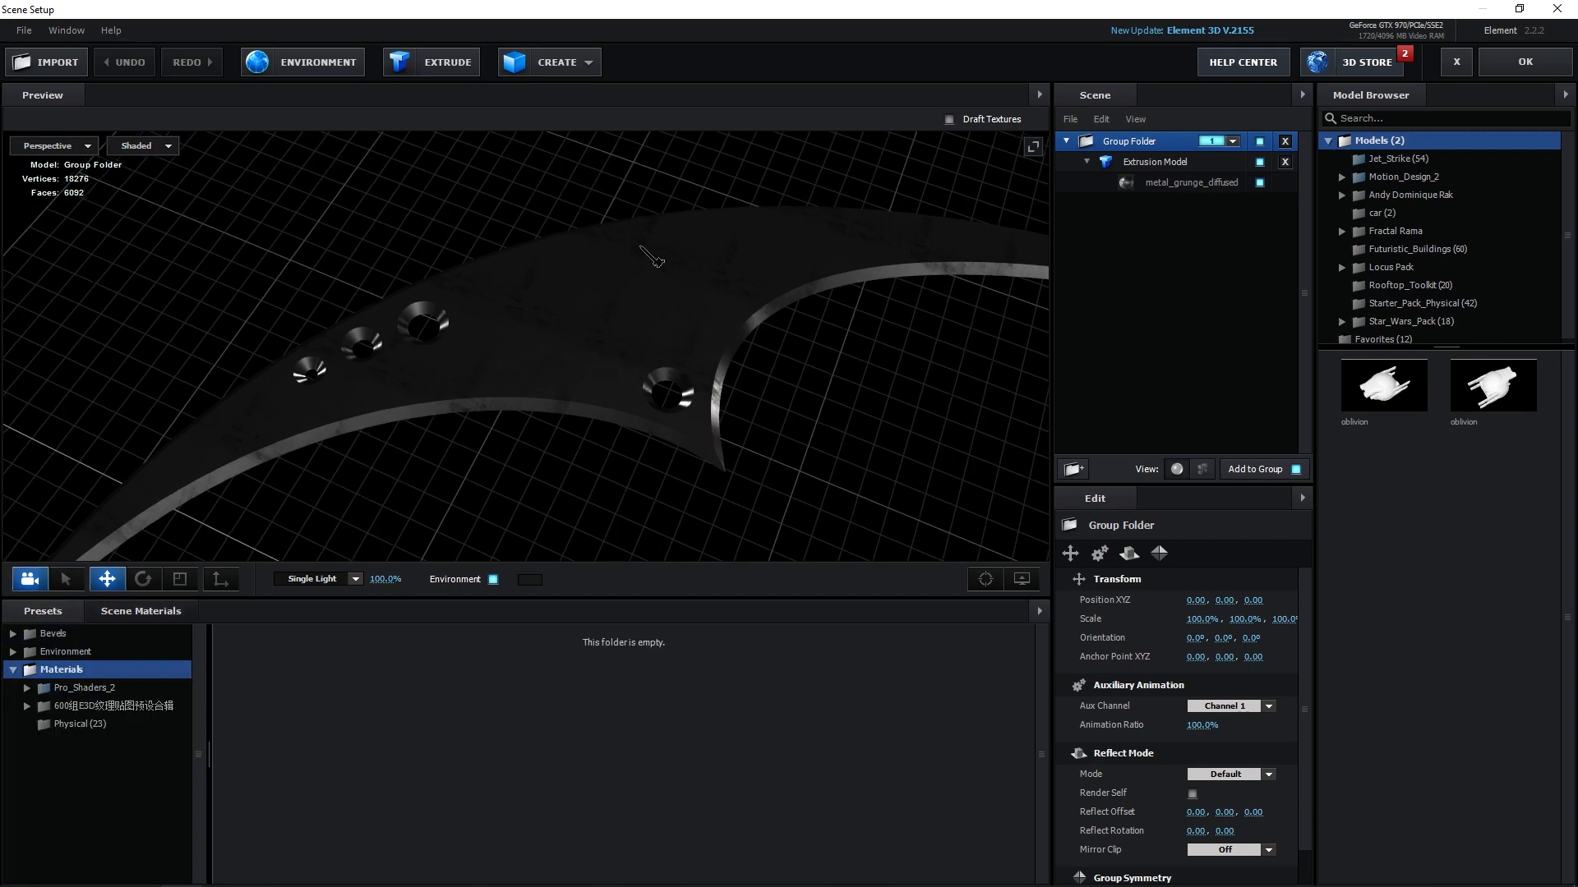
pyautogui.moveTo(640, 245); pyautogui.dragTo(629, 286)
pyautogui.click(567, 64)
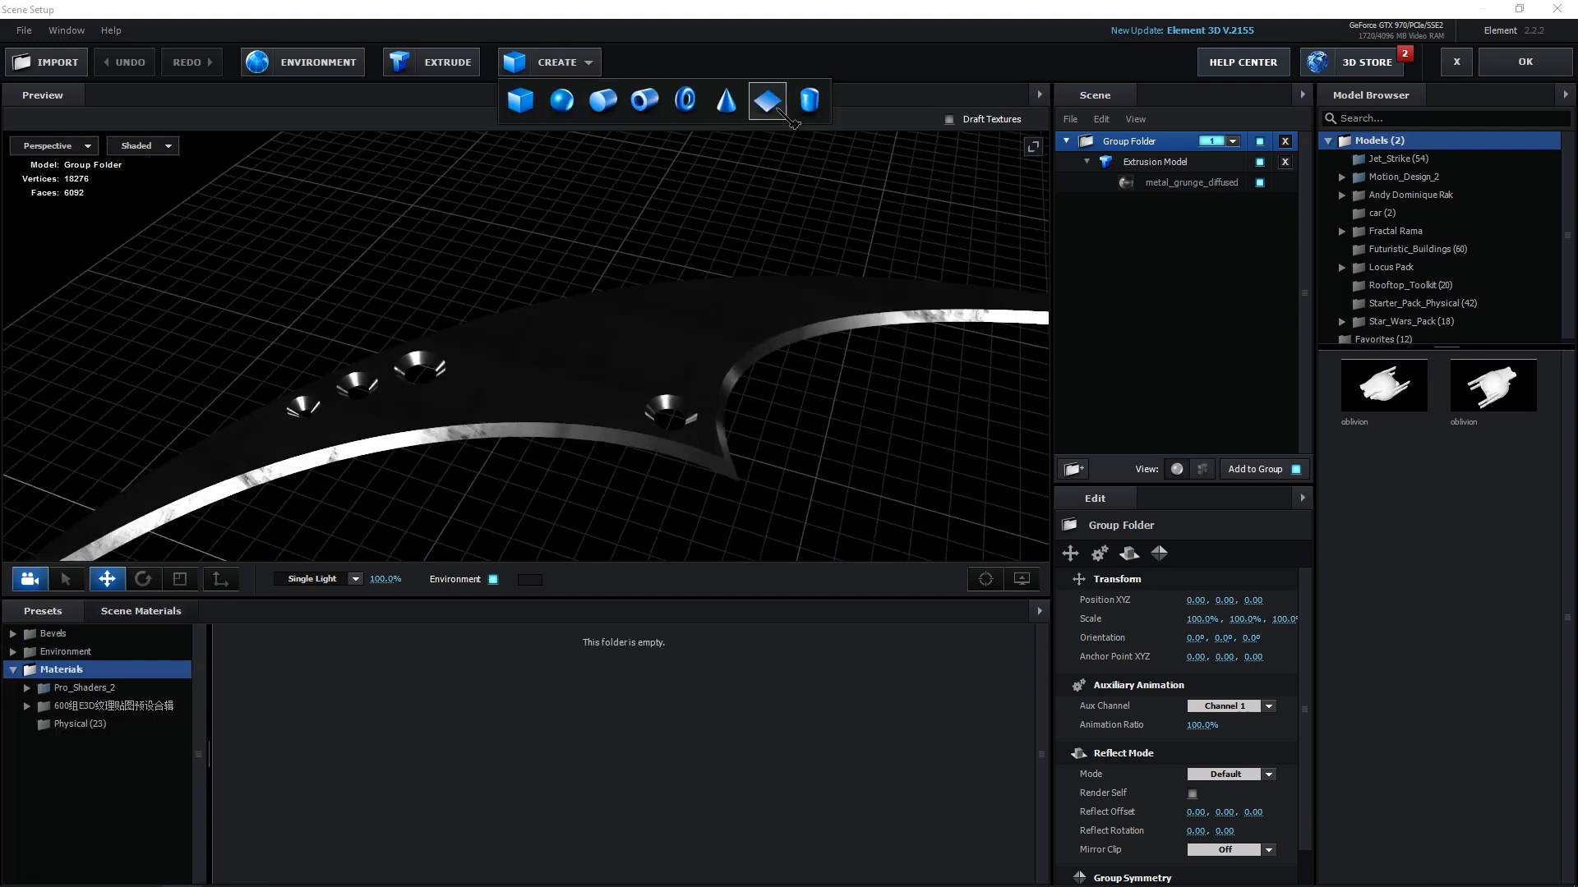
pyautogui.click(764, 99)
# Move the new plane over one of the dart's holes in Top view and scale it down to 18%.
pyautogui.scroll(-5, 706, 394)
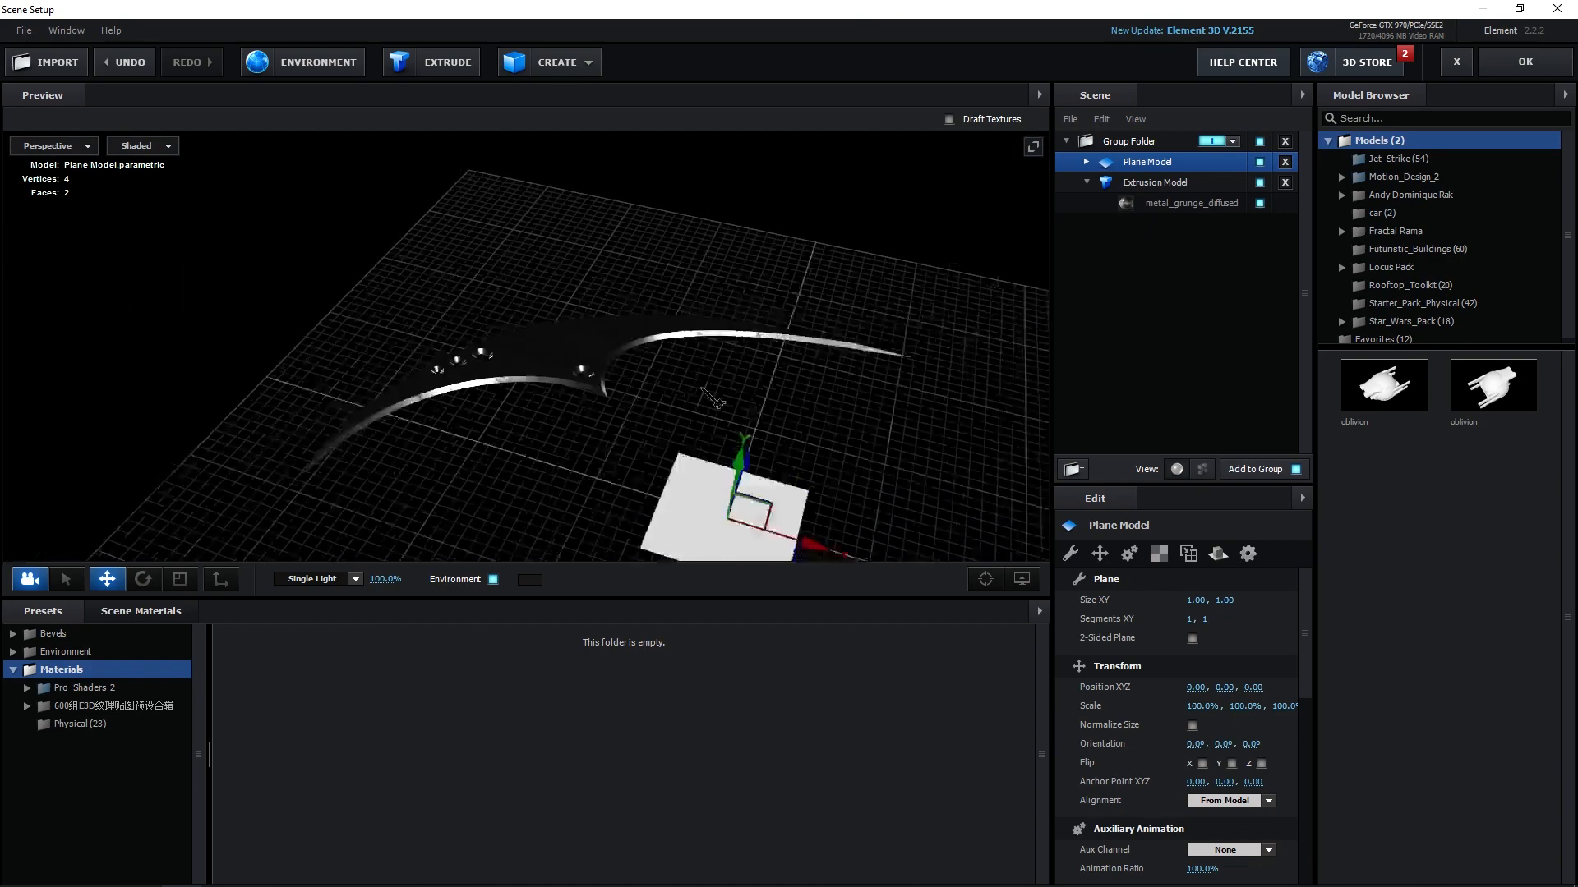
pyautogui.scroll(-3, 705, 390)
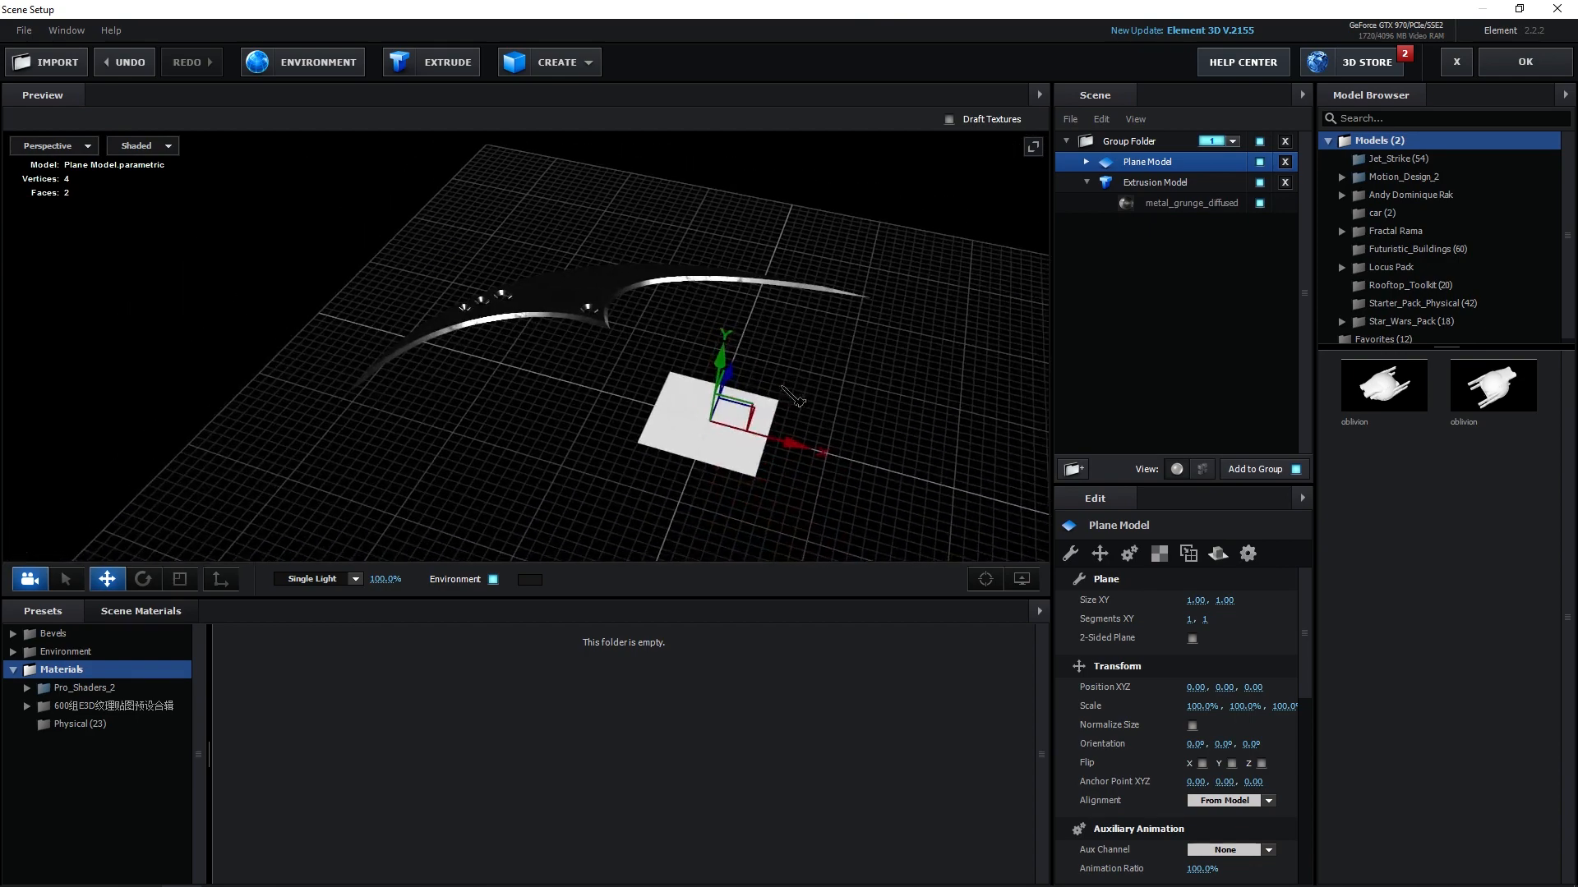
pyautogui.scroll(4, 704, 361)
pyautogui.moveTo(641, 214); pyautogui.dragTo(471, 286)
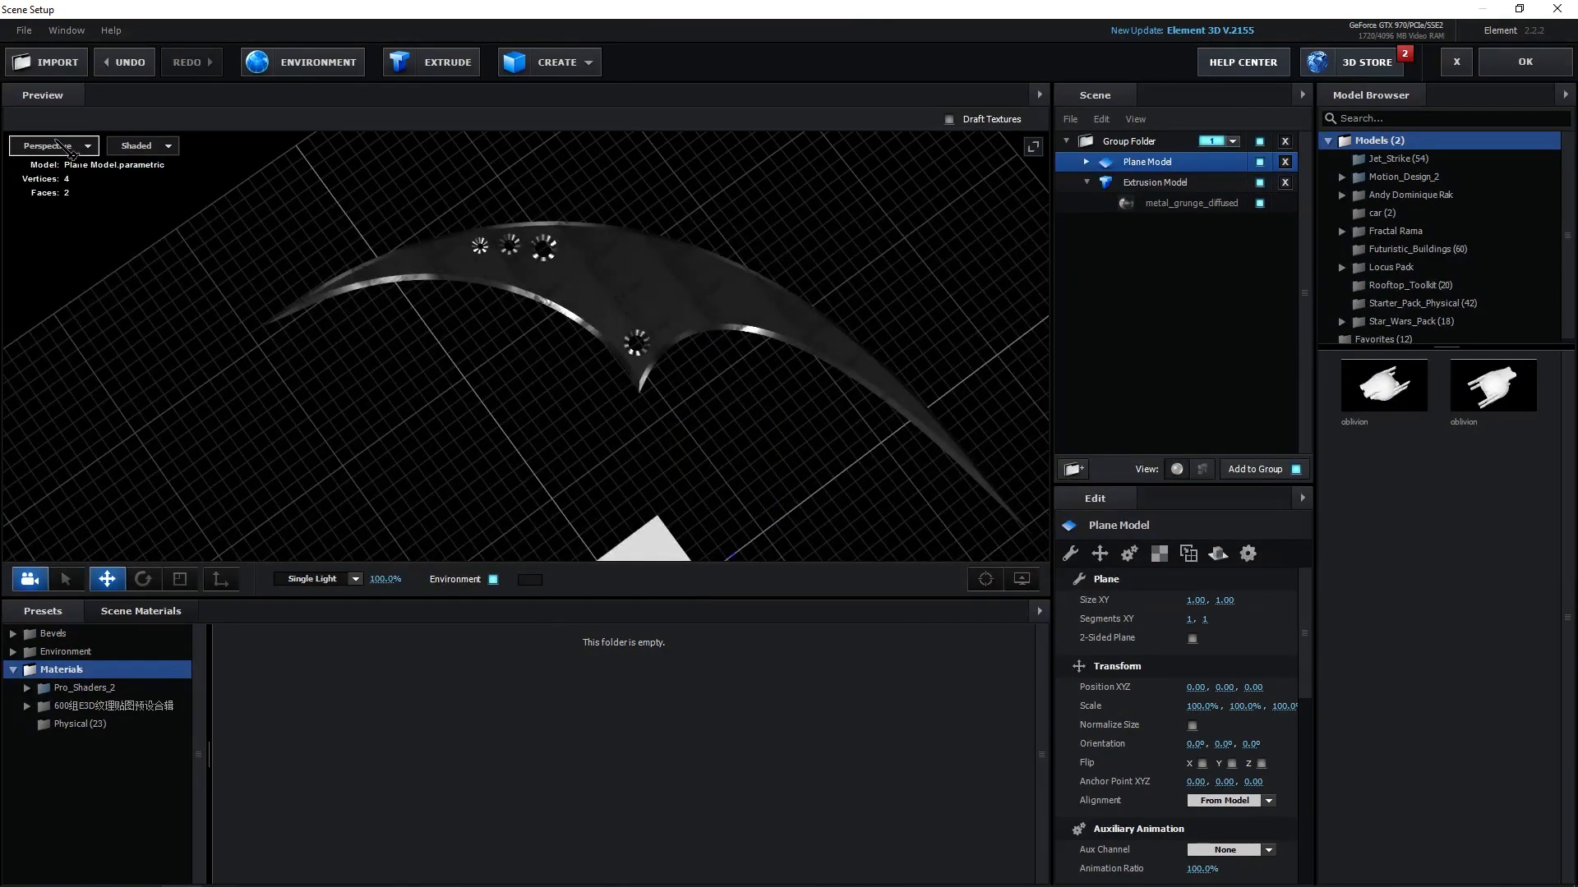
pyautogui.click(71, 150)
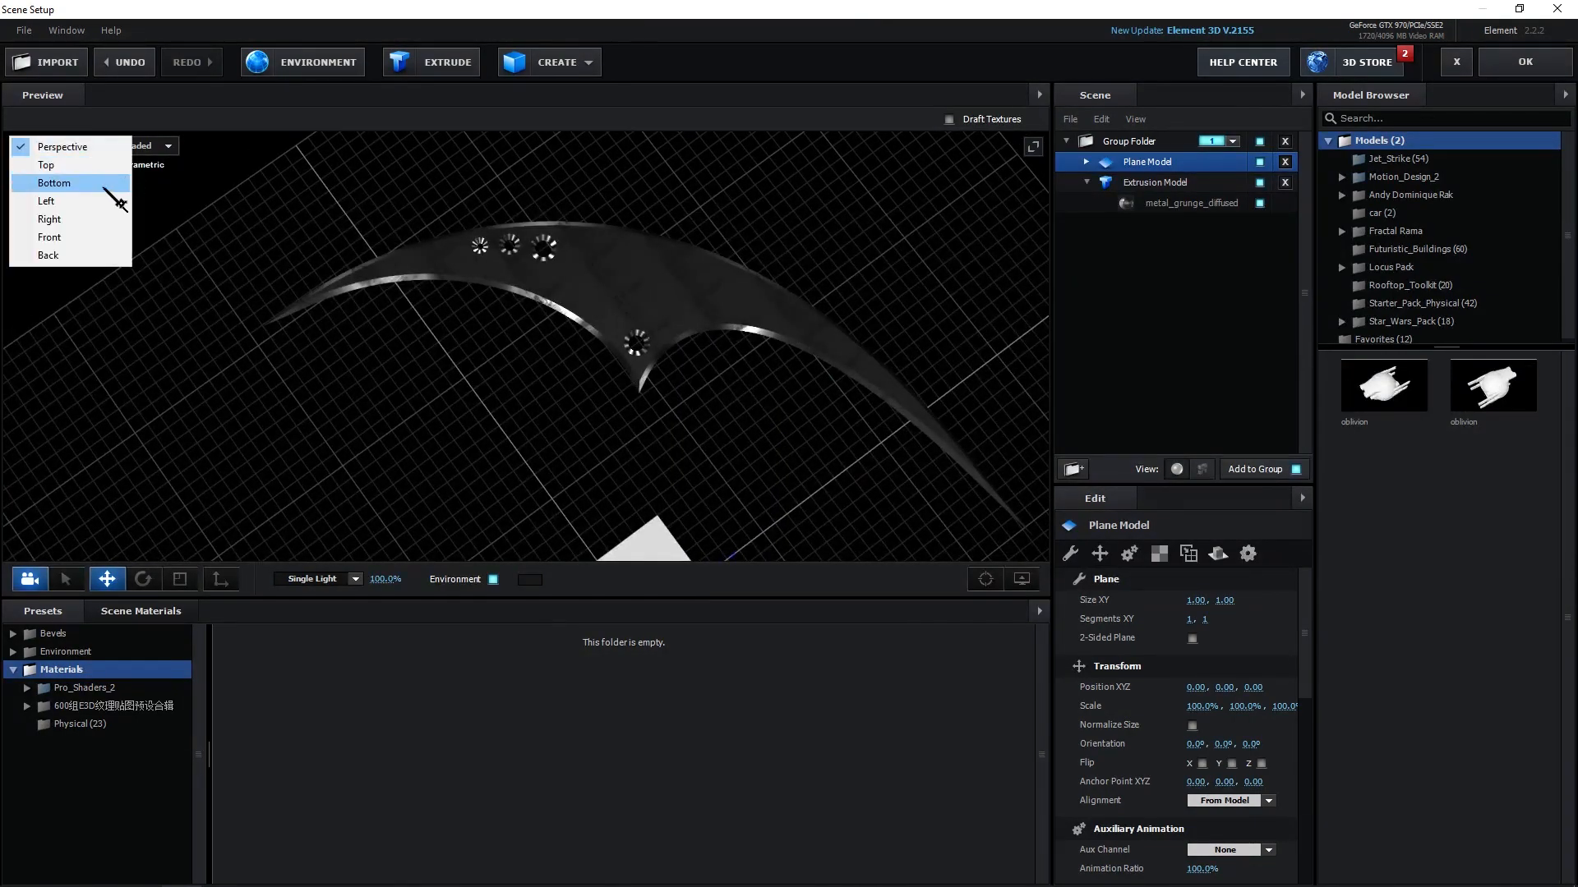
pyautogui.click(95, 157)
pyautogui.moveTo(481, 324); pyautogui.dragTo(599, 336)
pyautogui.scroll(3, 573, 361)
pyautogui.scroll(5, 574, 361)
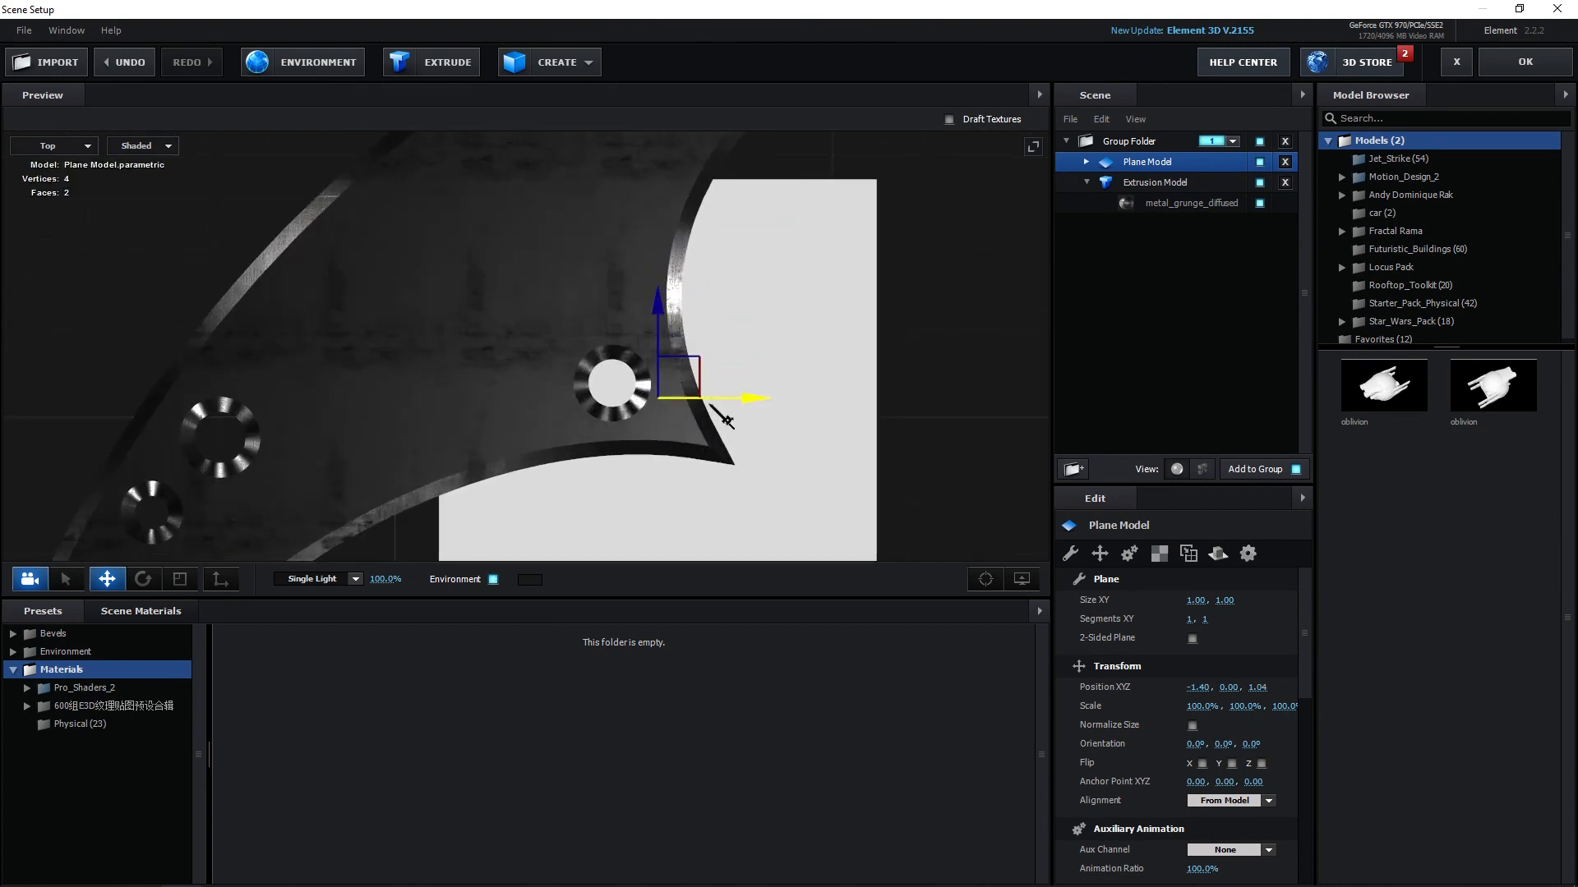
pyautogui.moveTo(753, 411); pyautogui.dragTo(411, 544)
pyautogui.press('r')
pyautogui.scroll(4, 575, 388)
pyautogui.scroll(2, 575, 389)
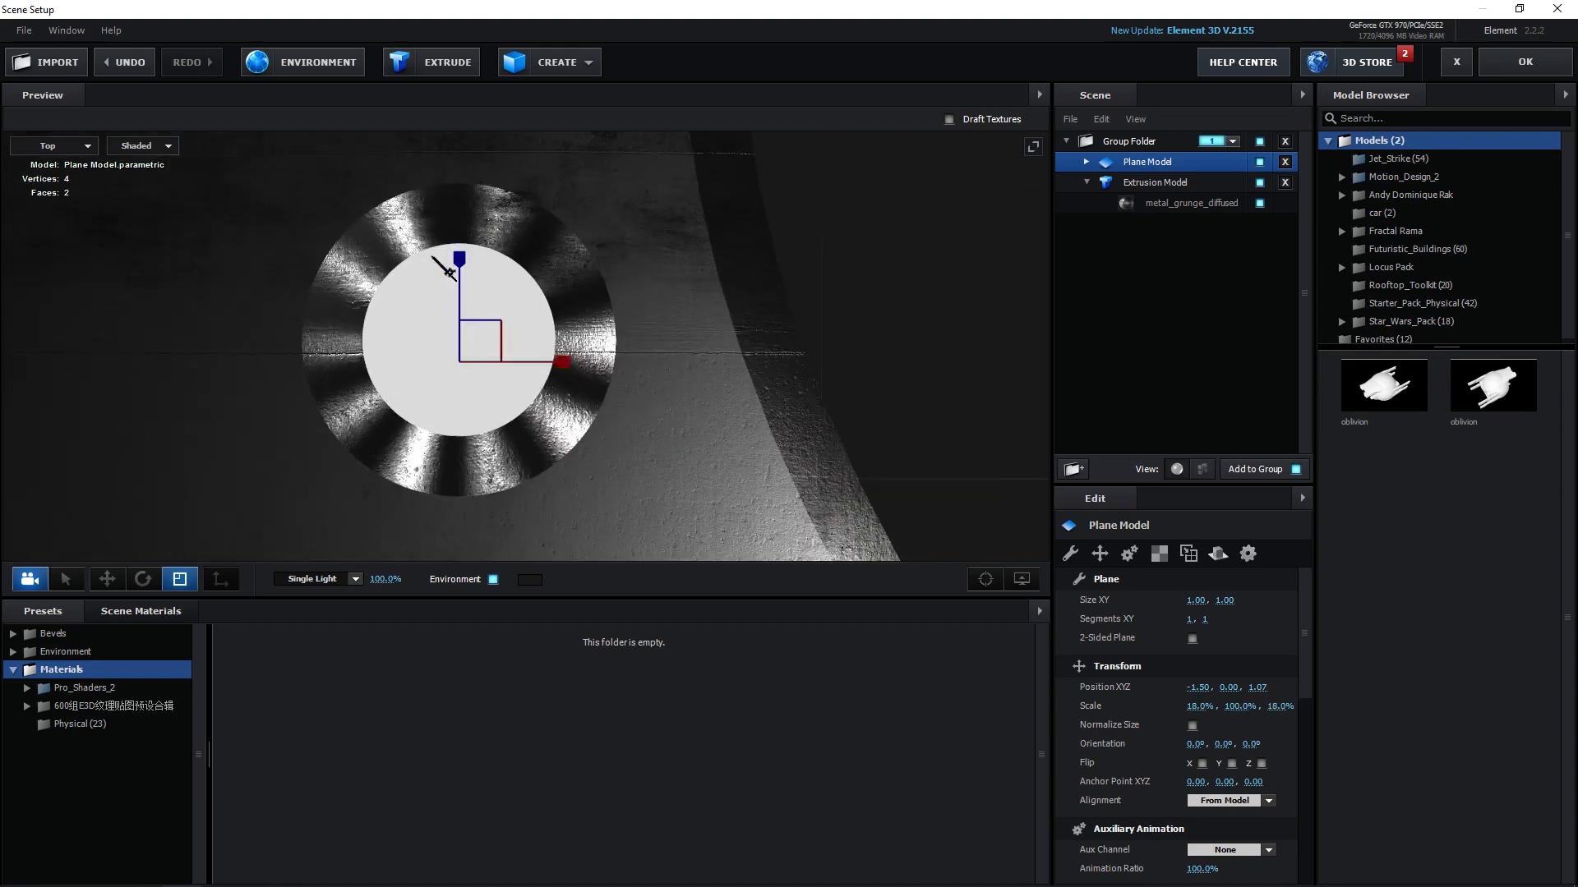
# Apply the Bright_Light physical material to the plane.
pyautogui.scroll(-3, 373, 429)
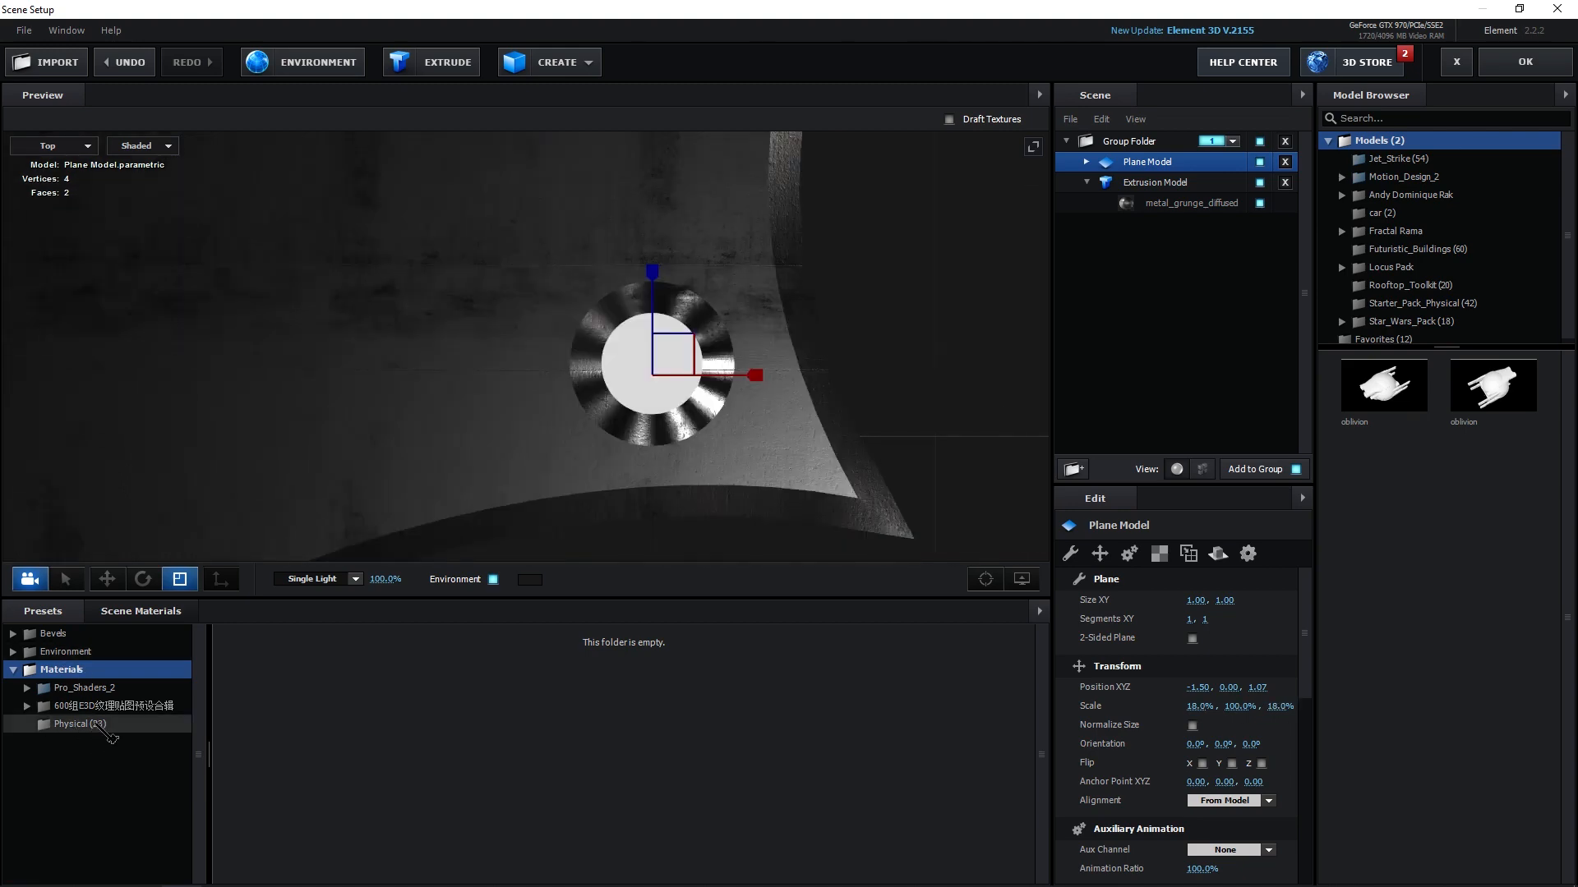
pyautogui.click(79, 723)
pyautogui.scroll(-3, 688, 772)
pyautogui.scroll(4, 657, 760)
pyautogui.moveTo(544, 696); pyautogui.dragTo(618, 351)
# Duplicate the lit plane onto the dart's other holes, undoing the last extra copy.
pyautogui.scroll(-4, 785, 463)
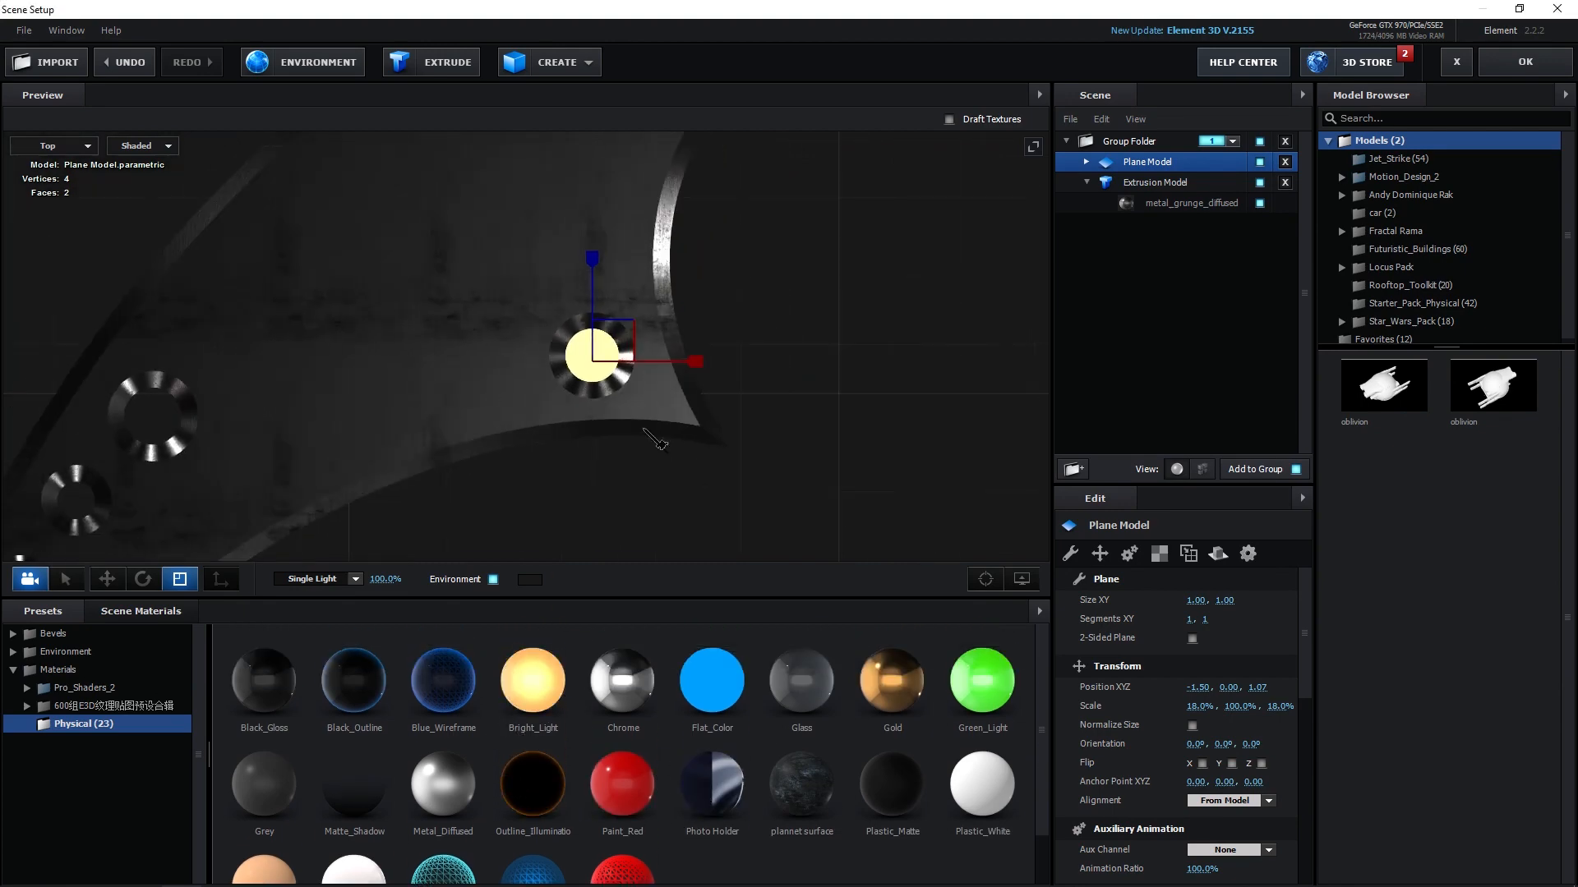
pyautogui.moveTo(483, 415); pyautogui.dragTo(555, 430)
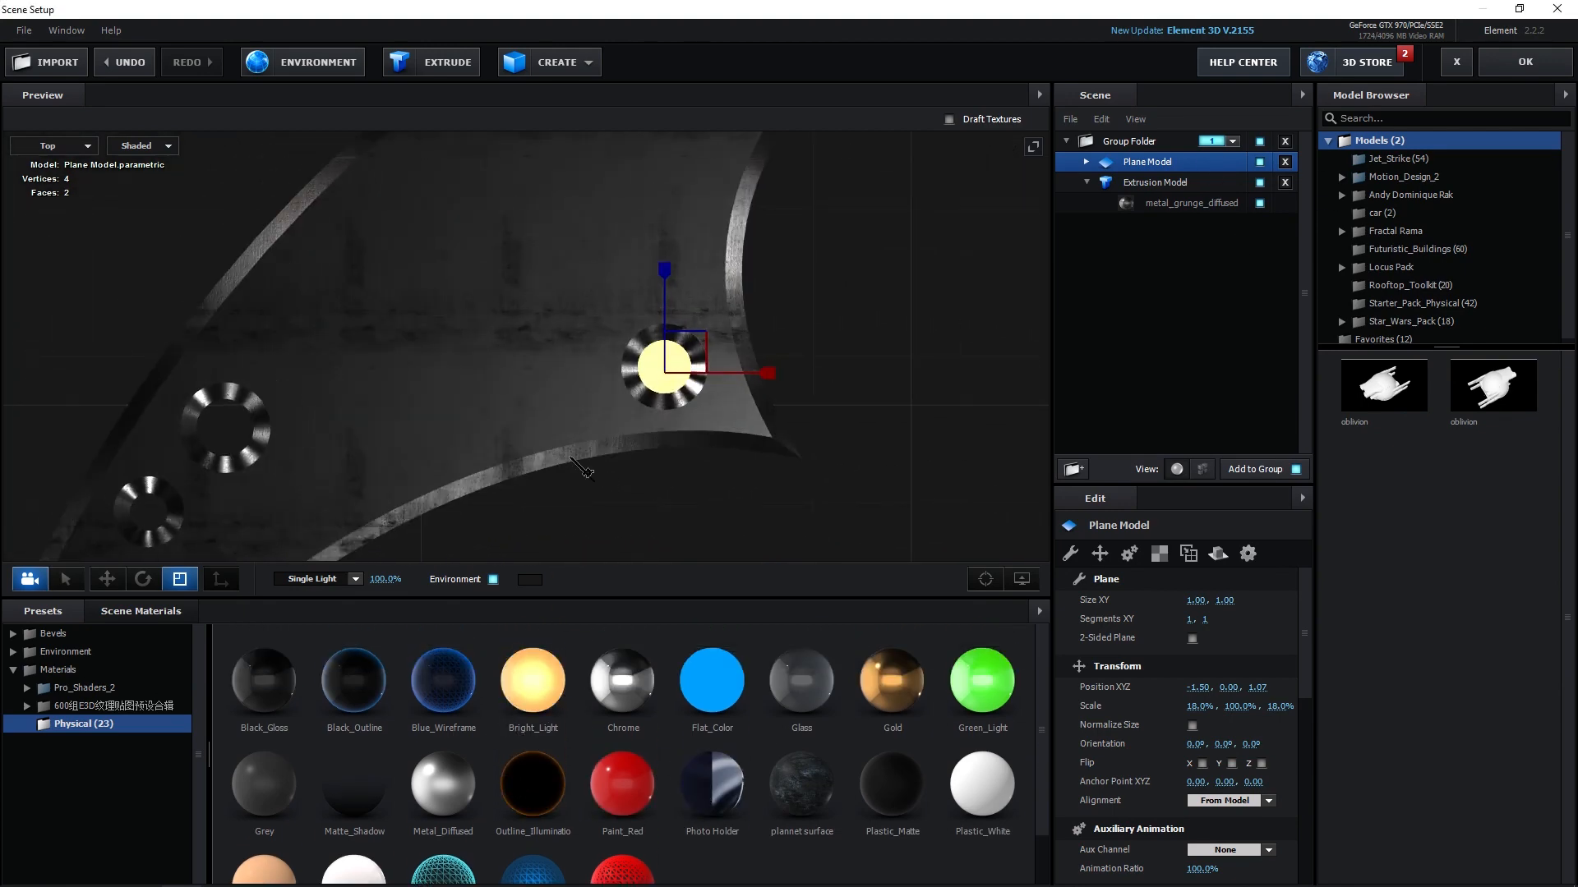
pyautogui.moveTo(589, 420); pyautogui.dragTo(794, 417)
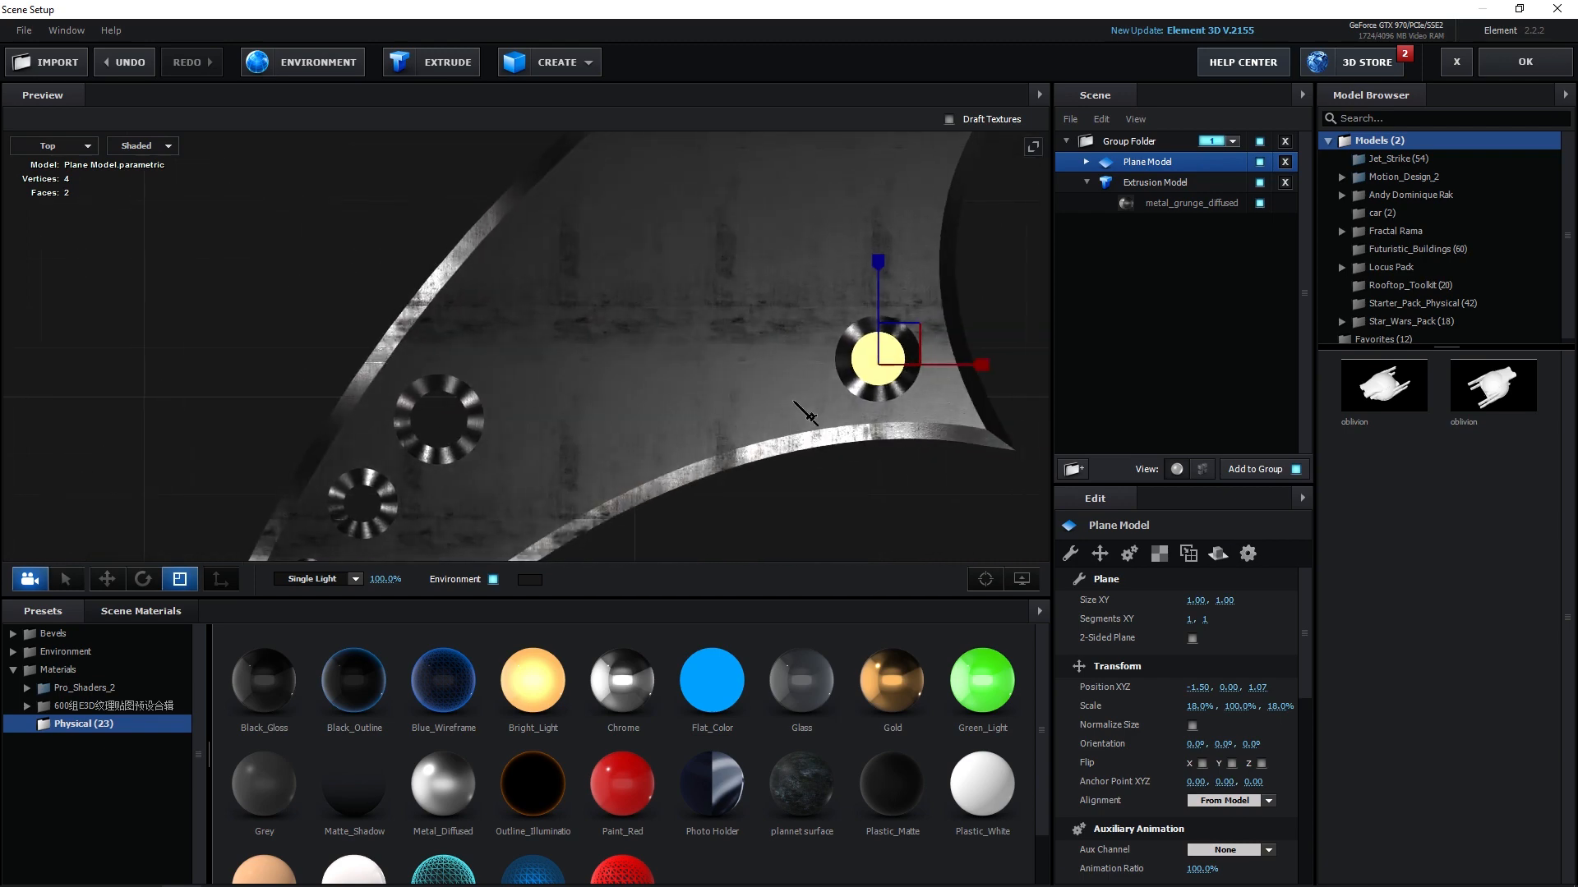
pyautogui.press('w')
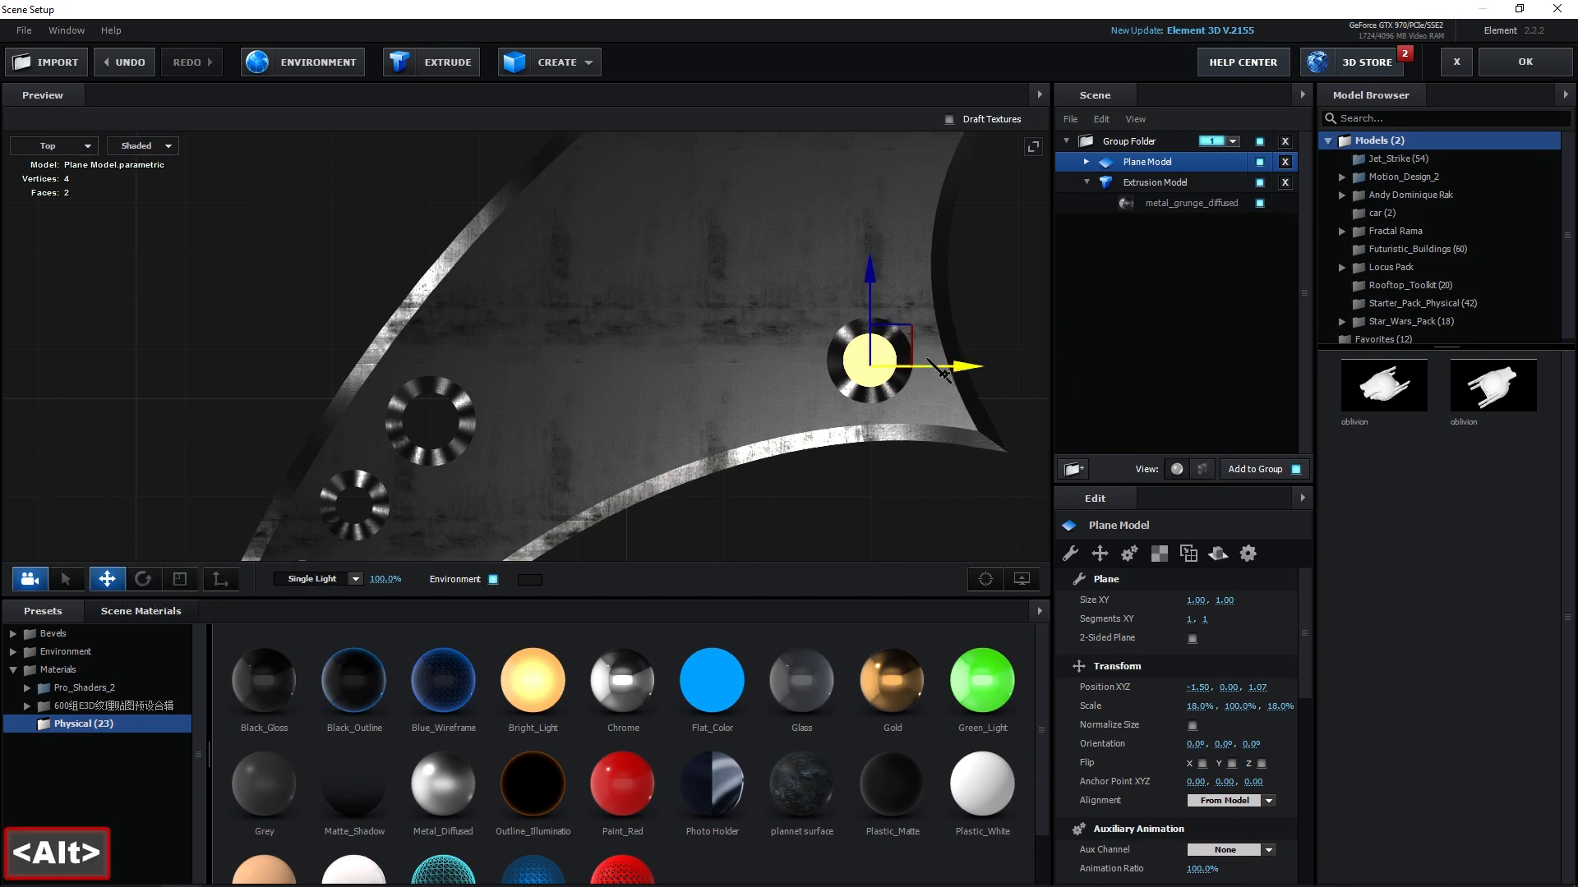
pyautogui.moveTo(899, 346); pyautogui.dragTo(503, 431)
pyautogui.scroll(3, 436, 378)
pyautogui.hotkey('ctrl', 'z')
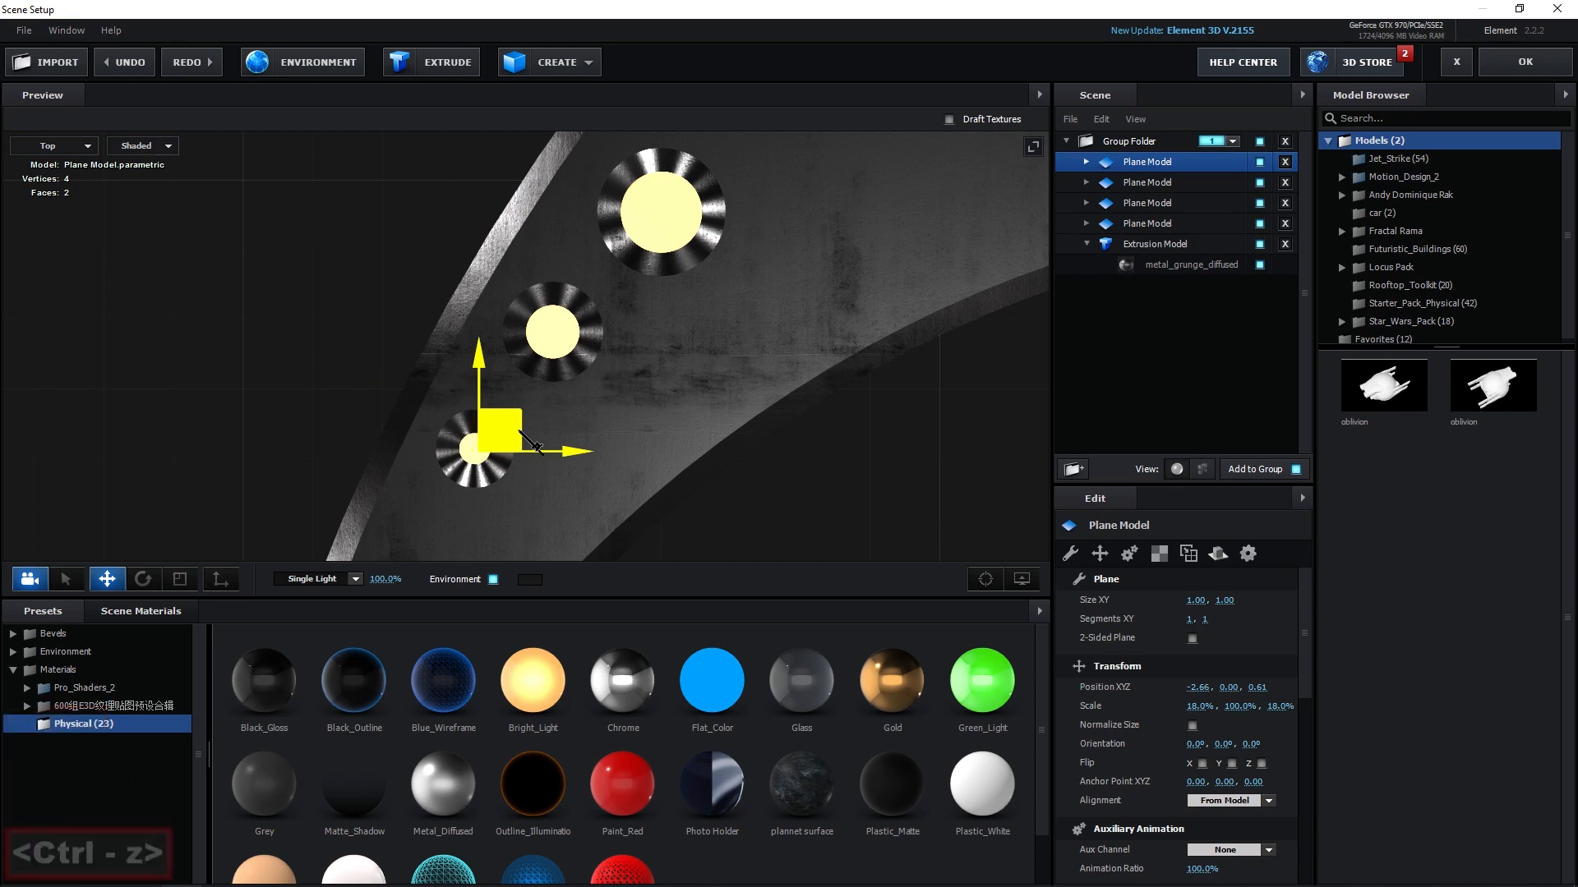
# Enable Draw Backfaces on the first plane's Bright_Light material.
pyautogui.scroll(-5, 530, 444)
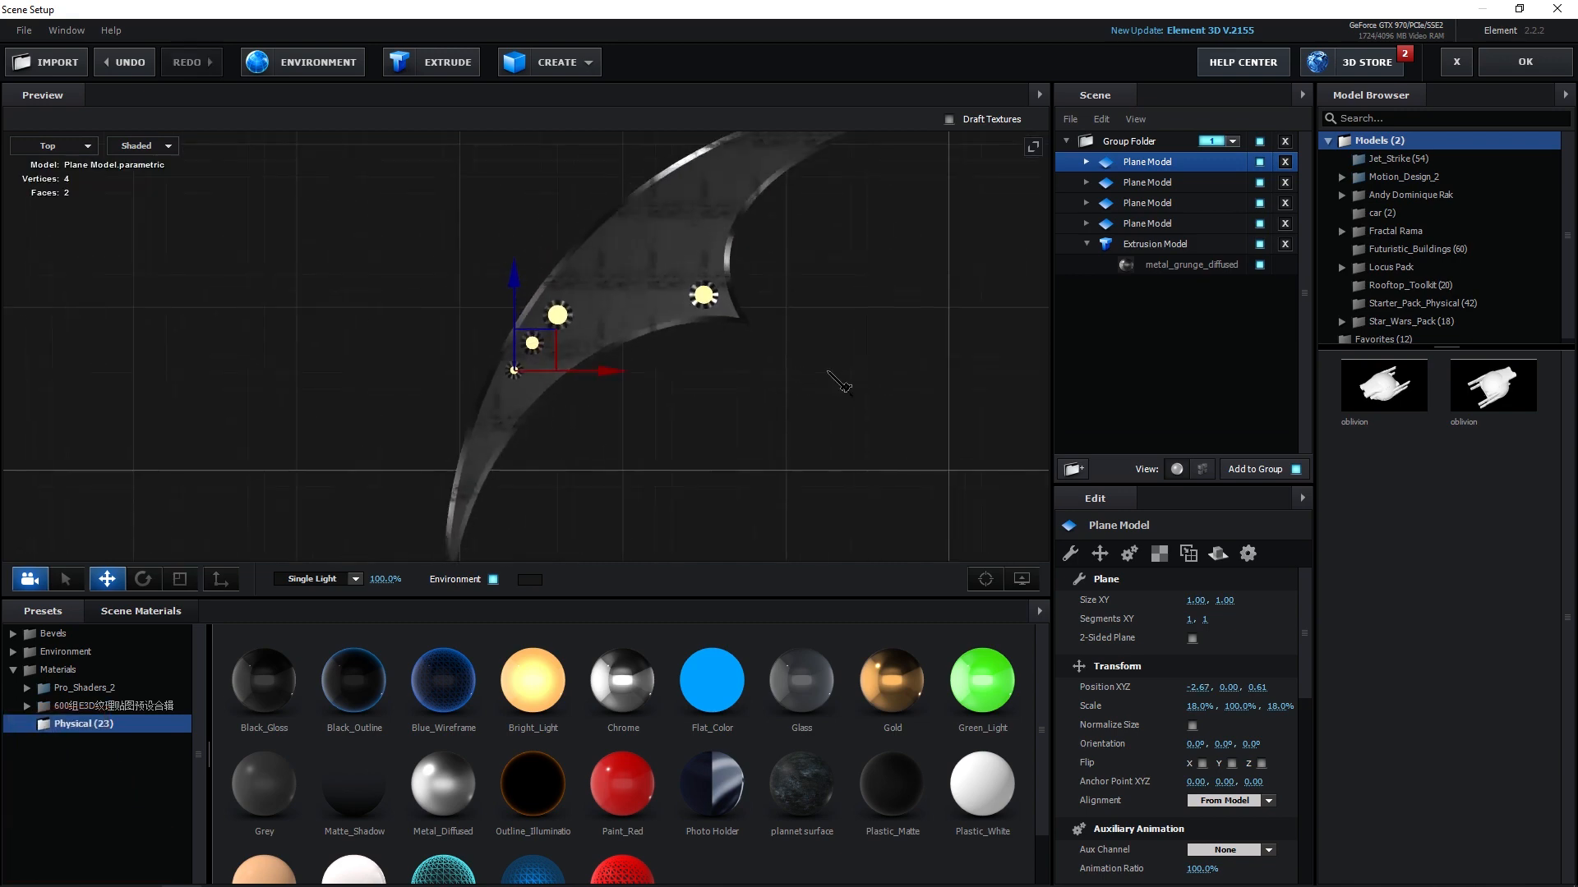
pyautogui.scroll(3, 547, 505)
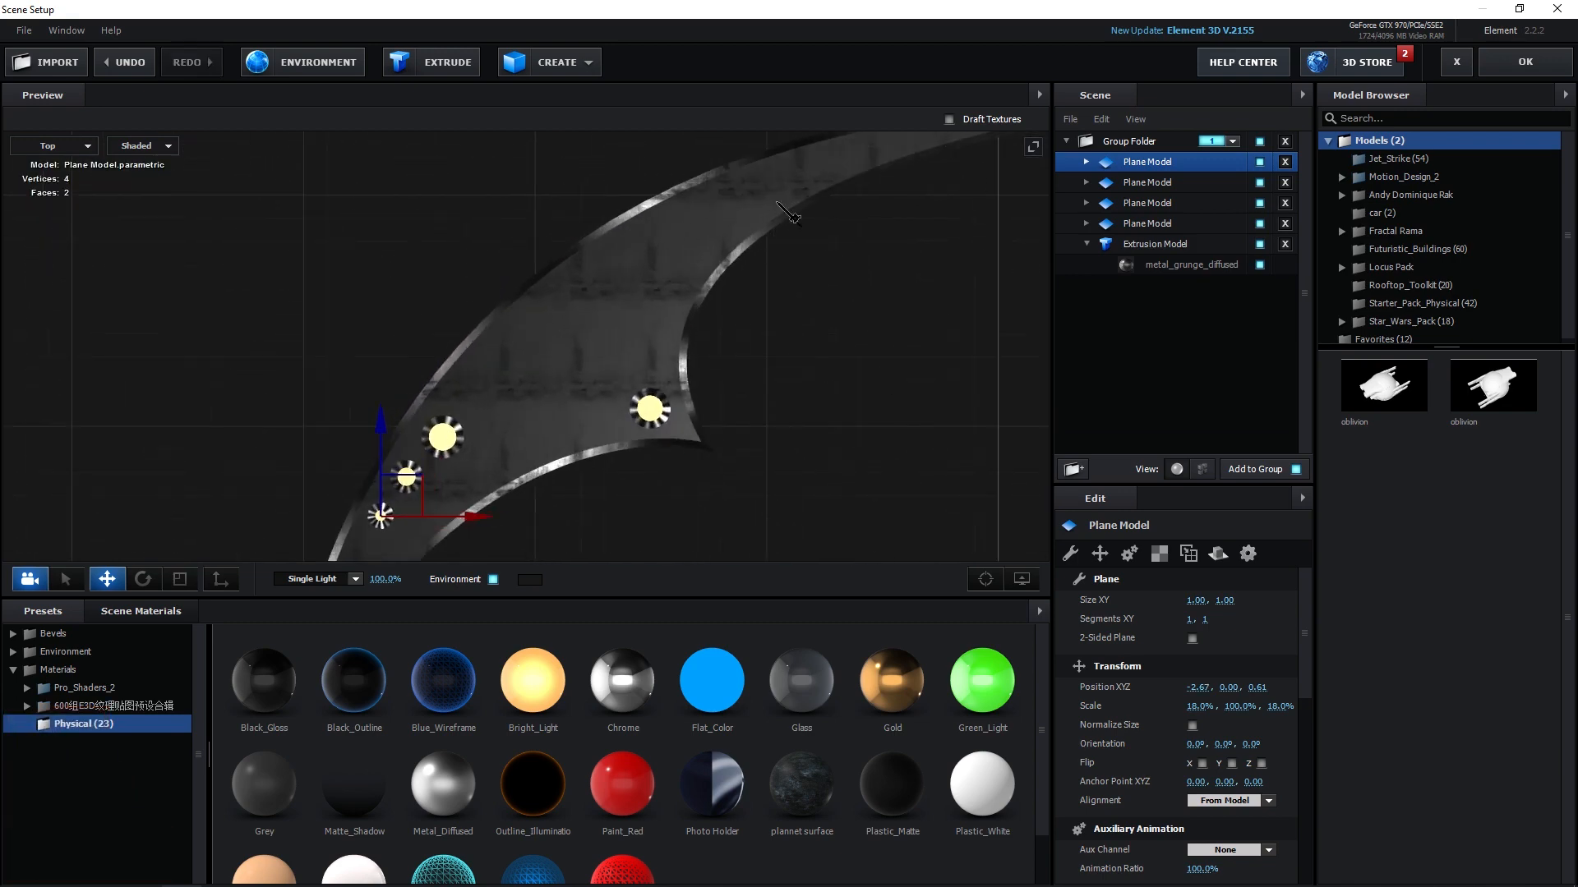
pyautogui.click(54, 146)
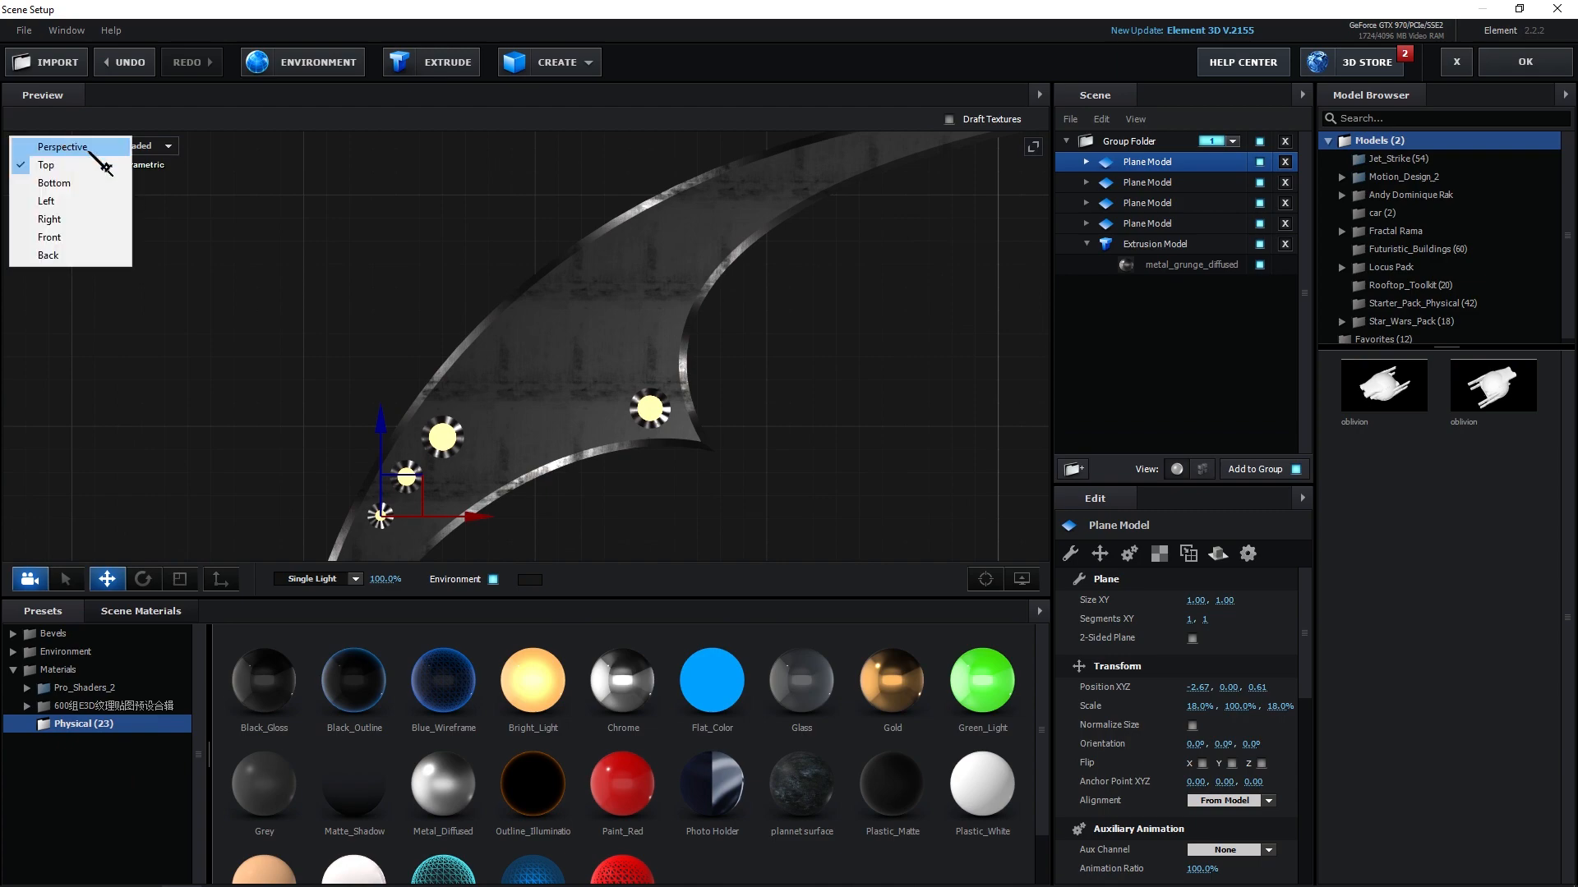
pyautogui.click(78, 145)
pyautogui.moveTo(400, 282); pyautogui.dragTo(390, 444)
pyautogui.moveTo(552, 442); pyautogui.dragTo(625, 367)
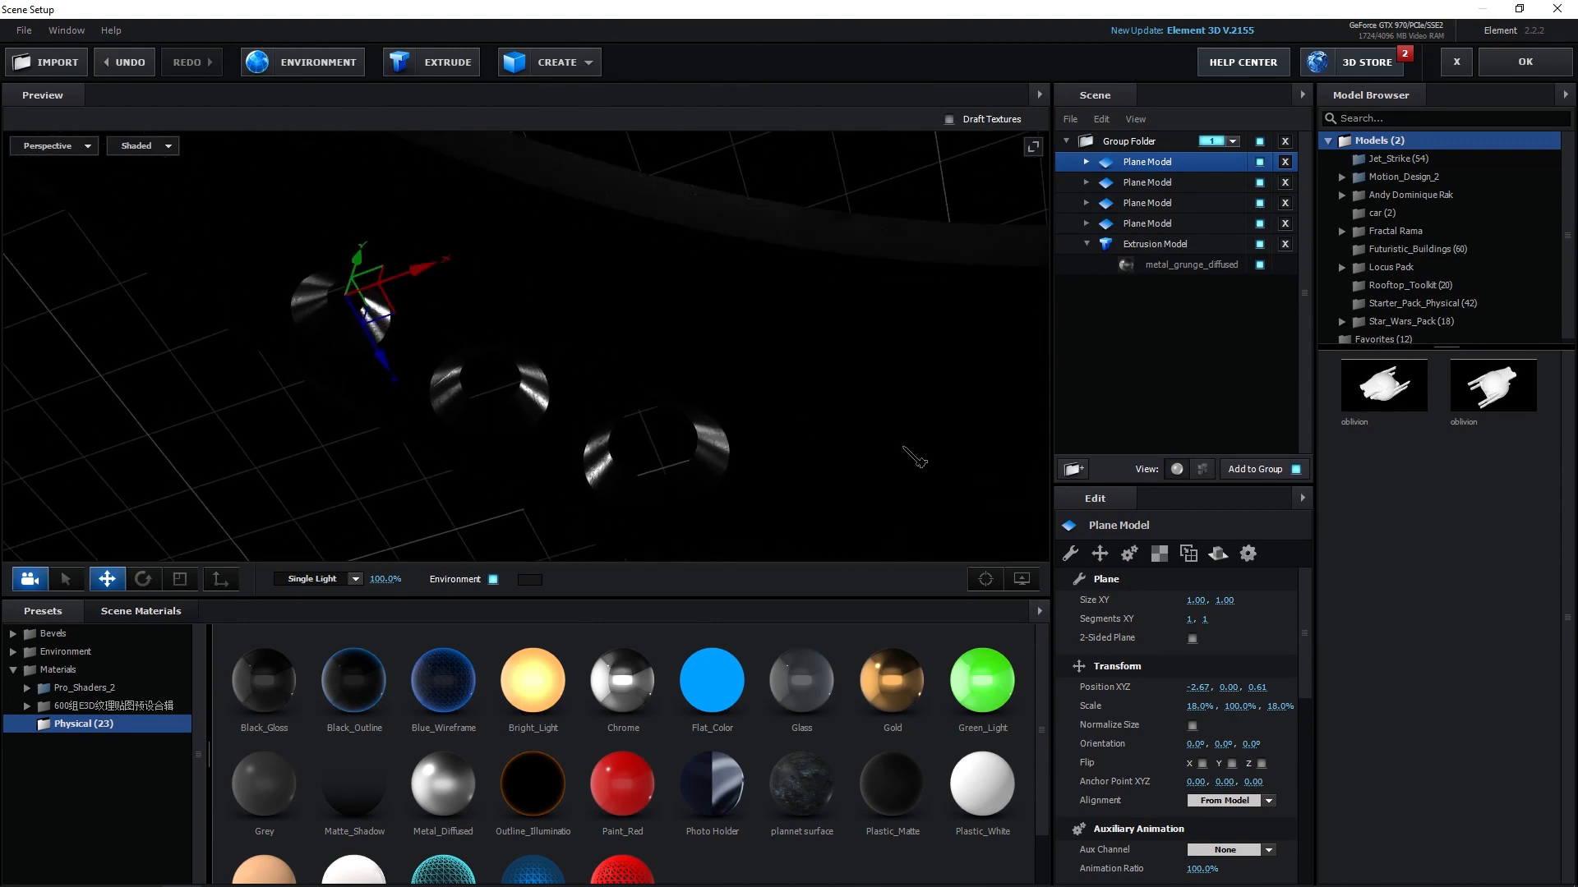
pyautogui.click(1086, 162)
pyautogui.click(1170, 183)
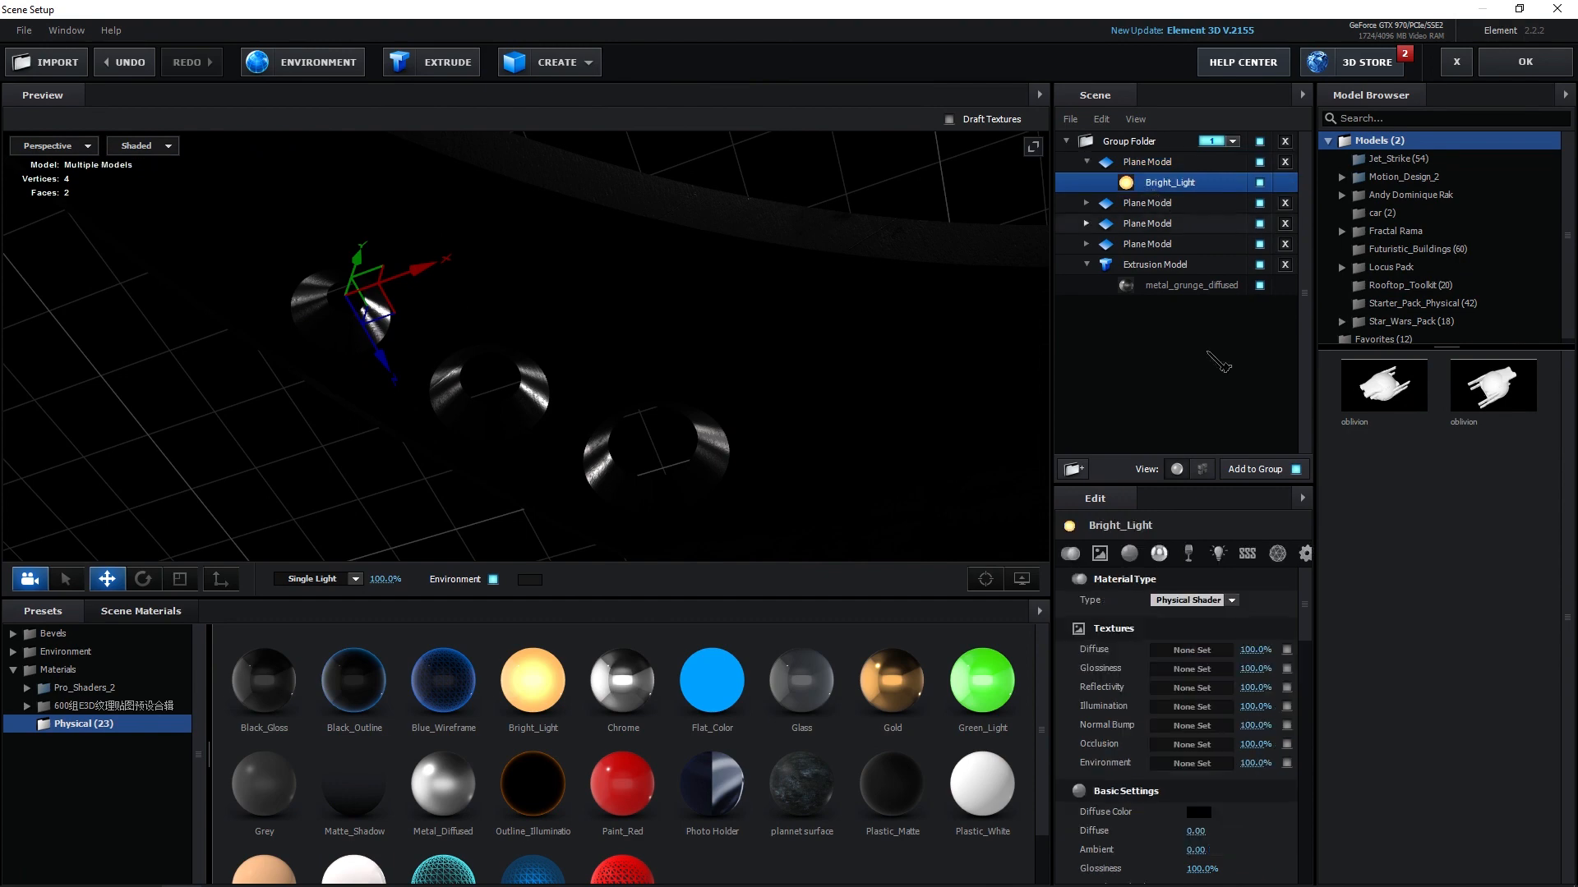
pyautogui.click(1306, 554)
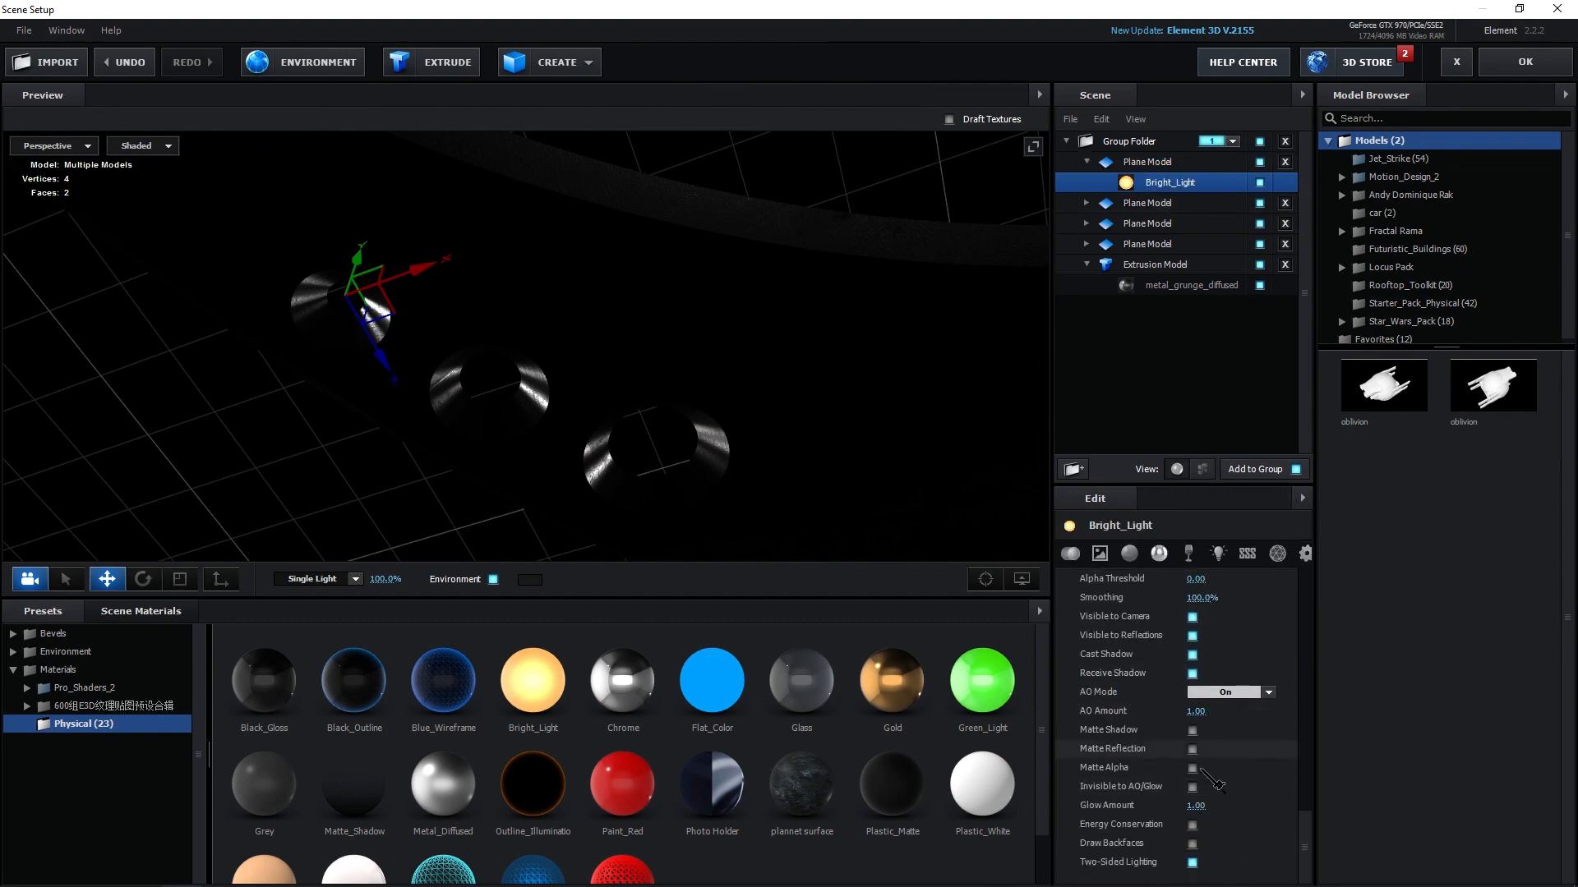
pyautogui.scroll(-3, 1204, 739)
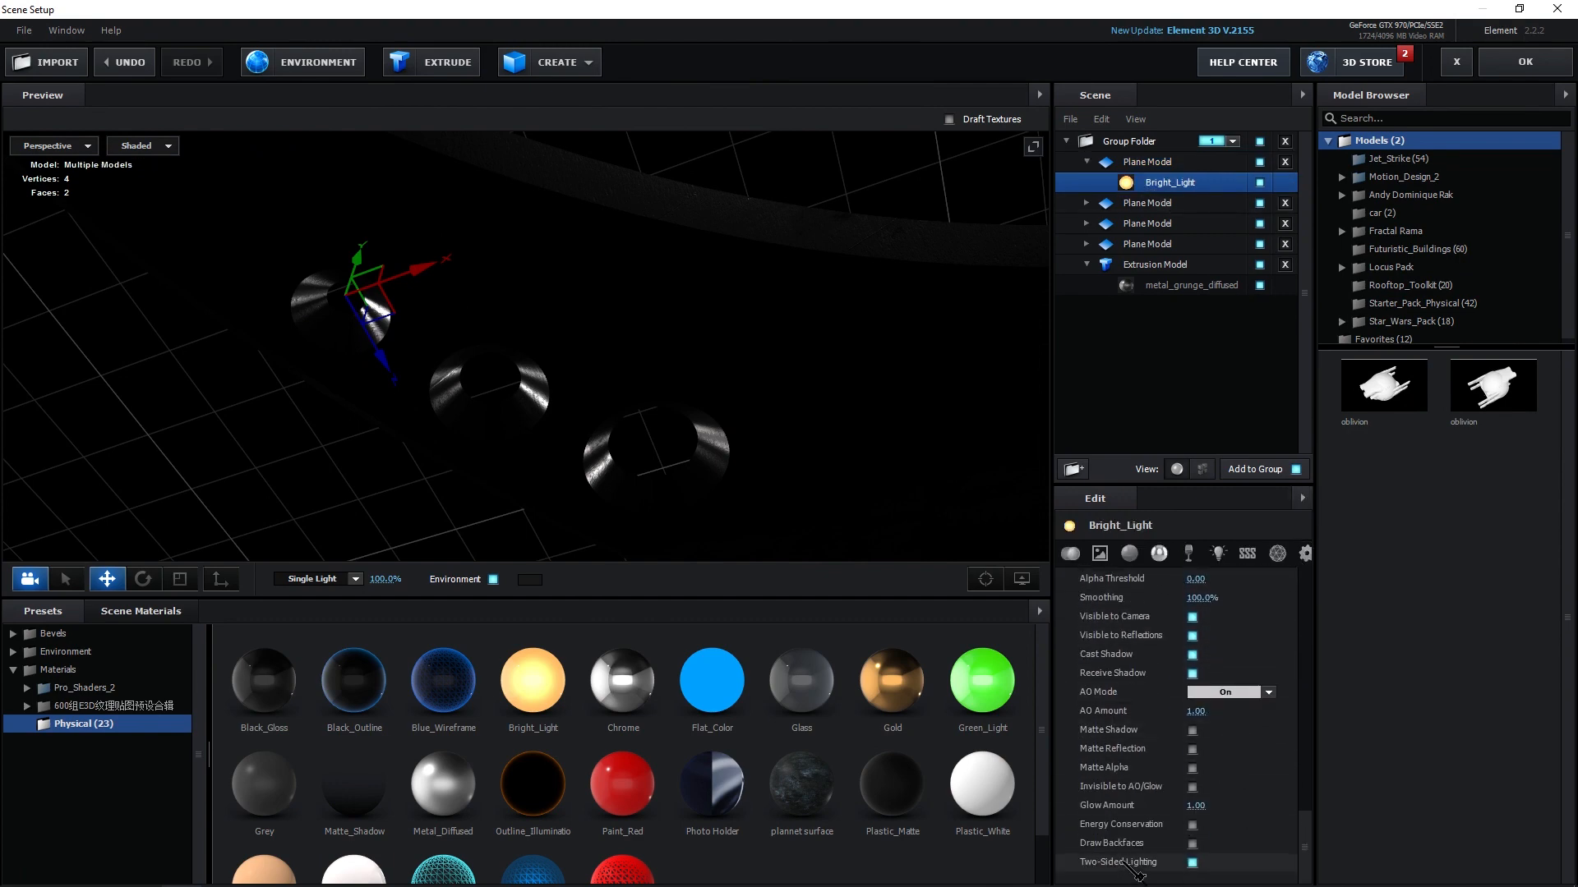
pyautogui.click(1194, 845)
# Close Scene Setup, applying the changes to the Element layer.
pyautogui.moveTo(696, 465); pyautogui.dragTo(621, 309)
pyautogui.moveTo(706, 249); pyautogui.dragTo(668, 395)
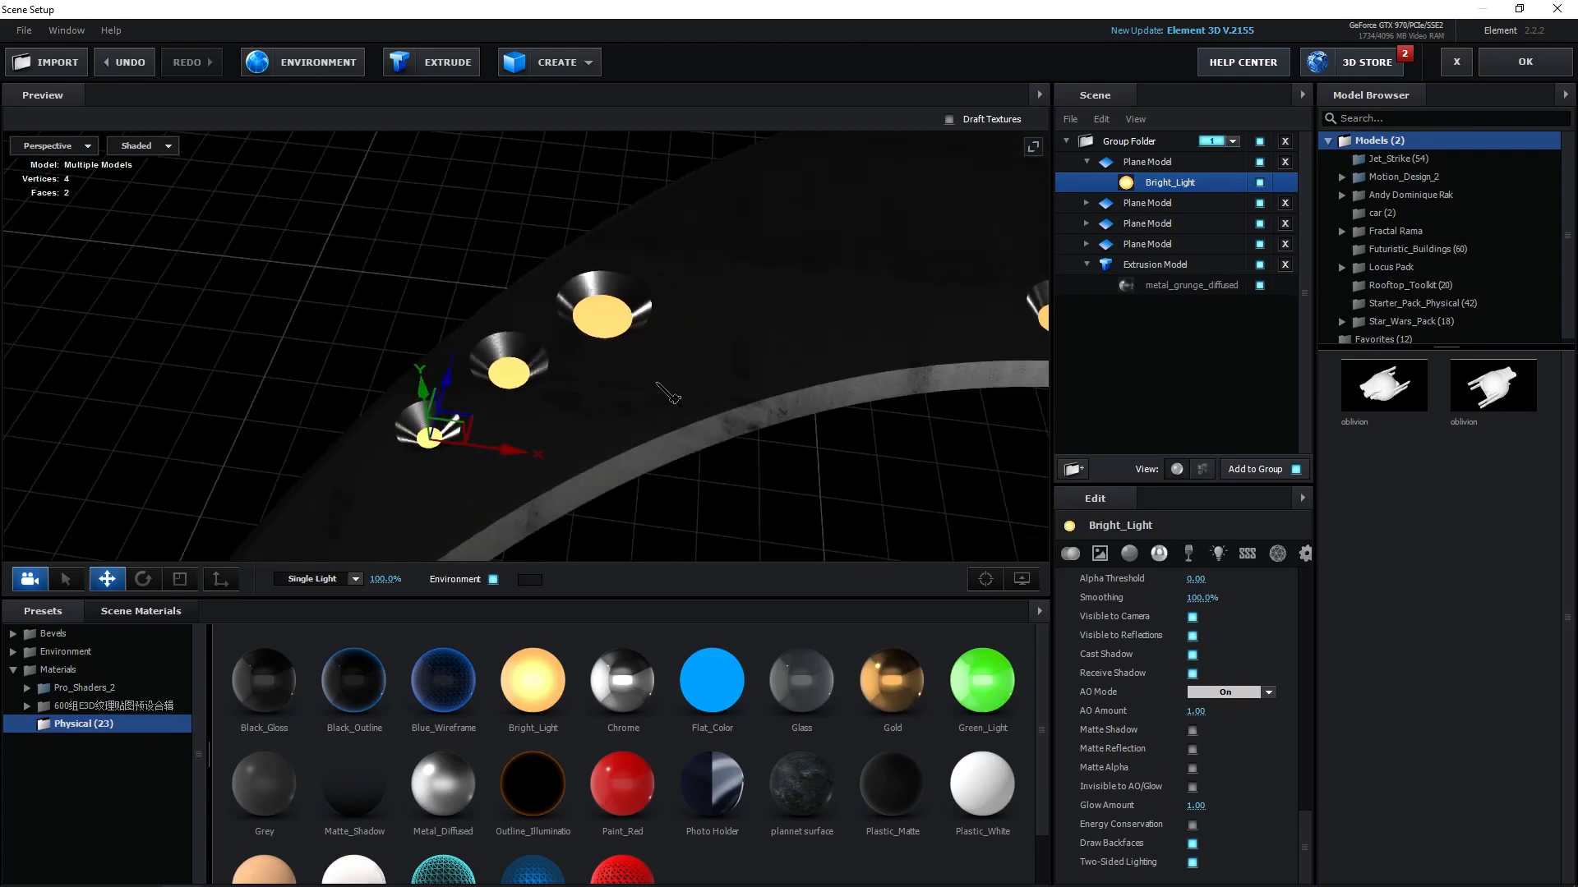
pyautogui.click(1525, 61)
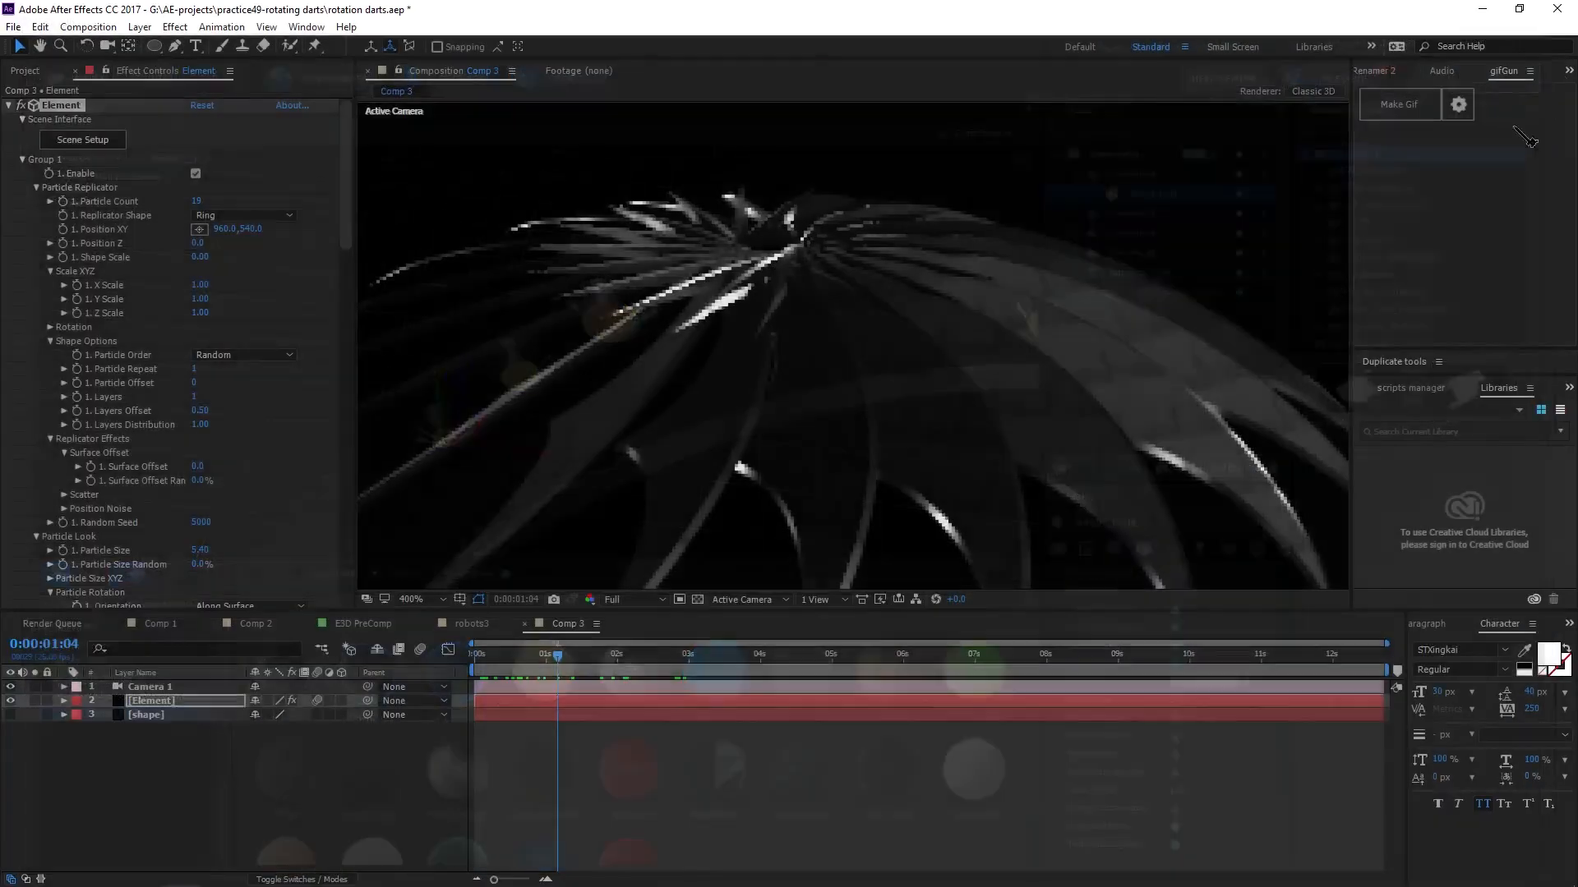
# Scrub the timeline to preview the lit dart ring in the composition.
pyautogui.press(',')
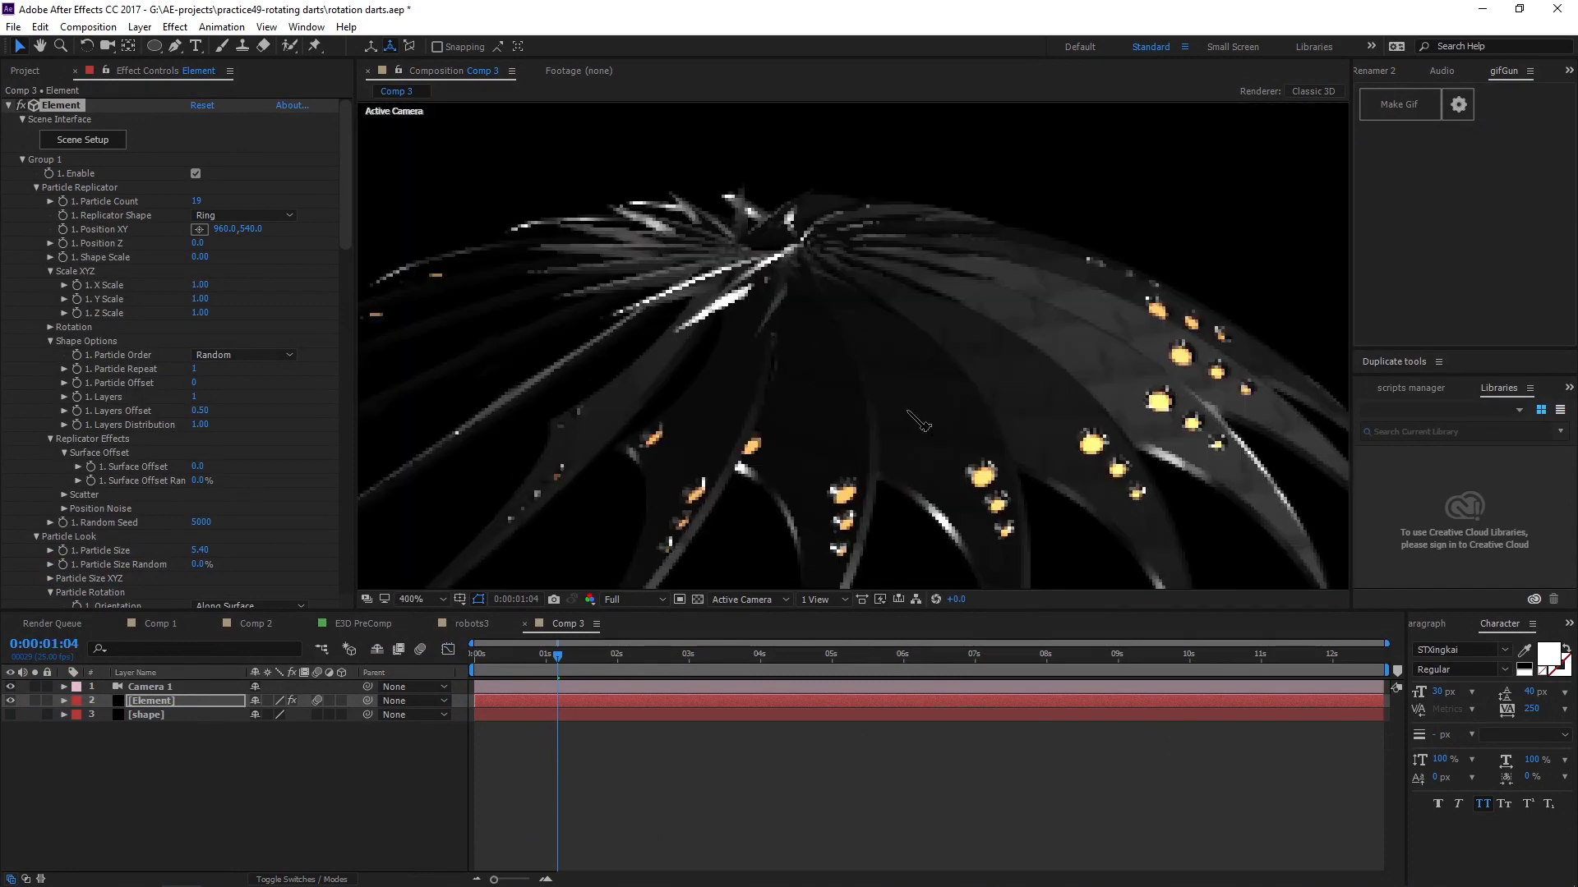
pyautogui.moveTo(557, 669); pyautogui.dragTo(606, 699)
pyautogui.scroll(-2, 946, 319)
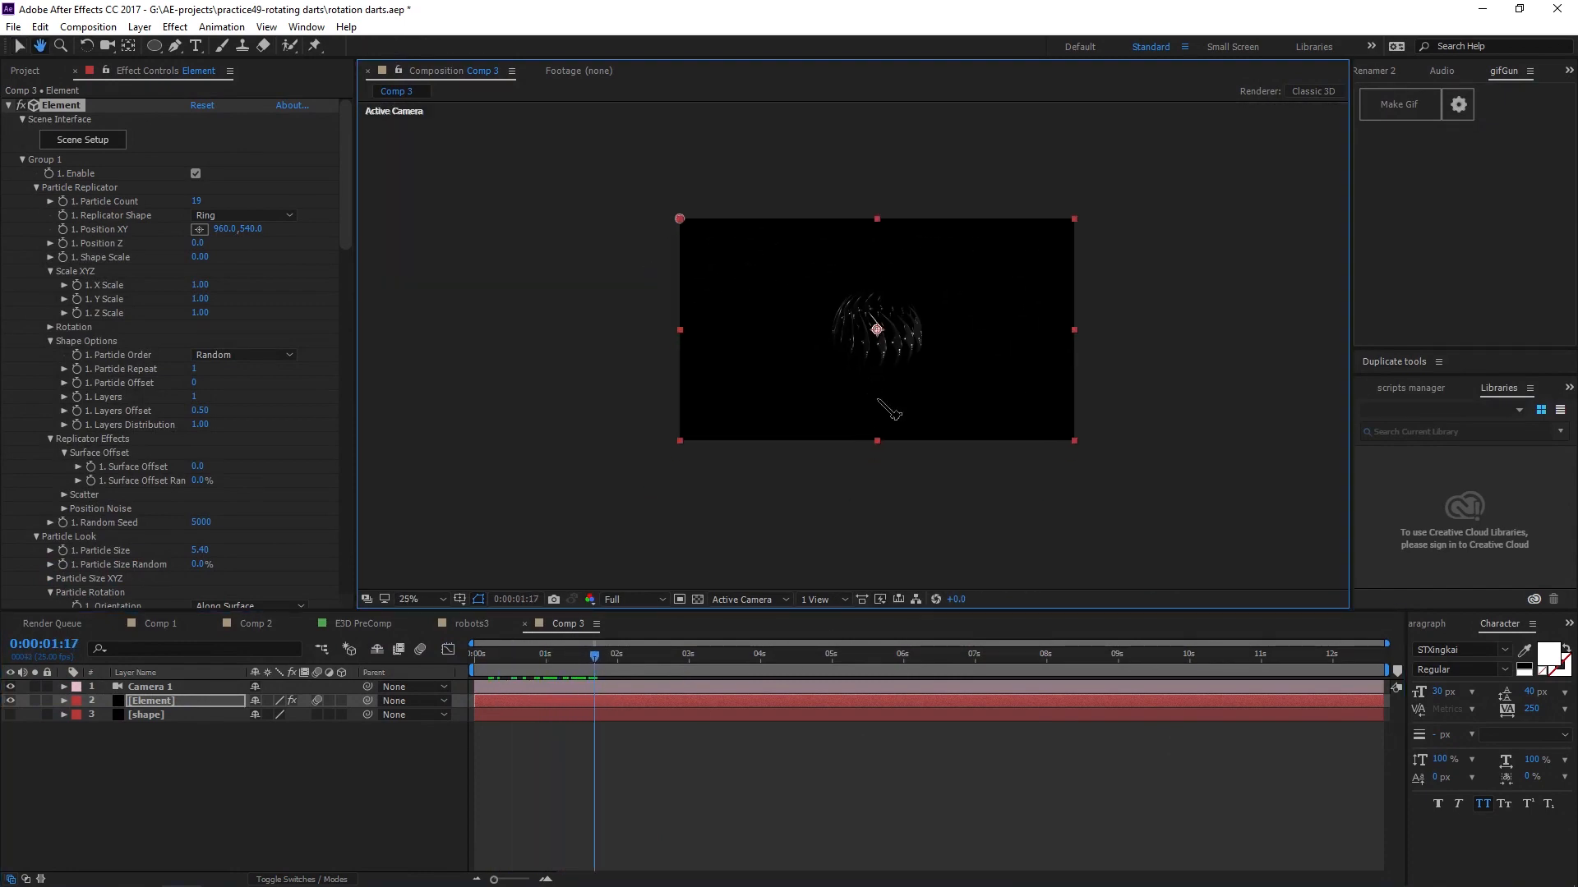
pyautogui.scroll(1, 946, 319)
pyautogui.press(',')
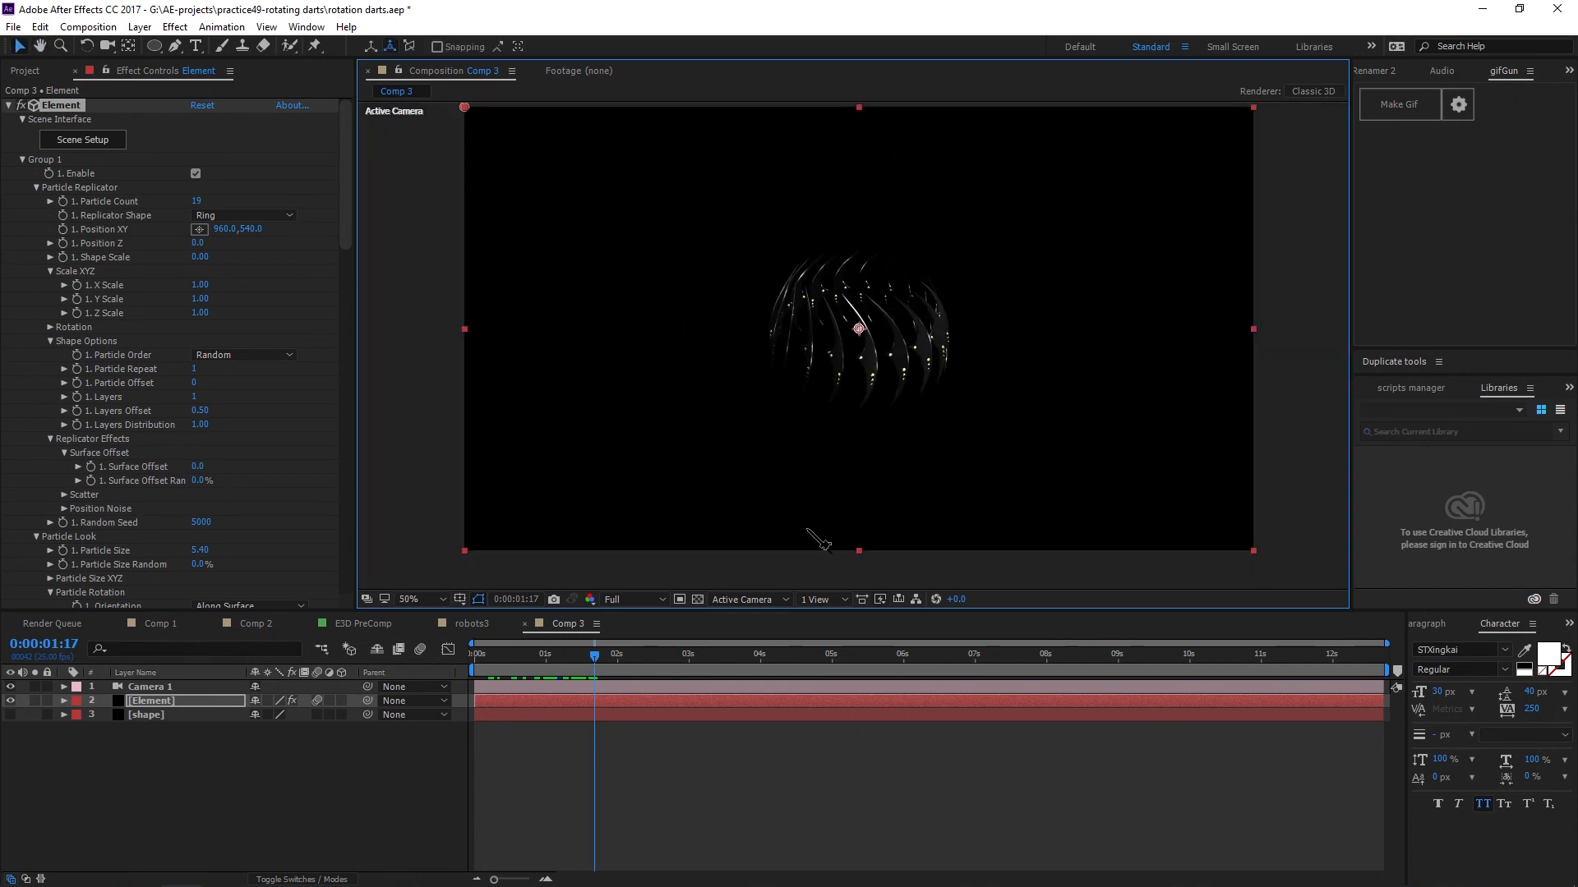
pyautogui.moveTo(641, 658)
pyautogui.mouseDown()
pyautogui.moveTo(667, 677)
pyautogui.moveTo(638, 667)
pyautogui.mouseUp()
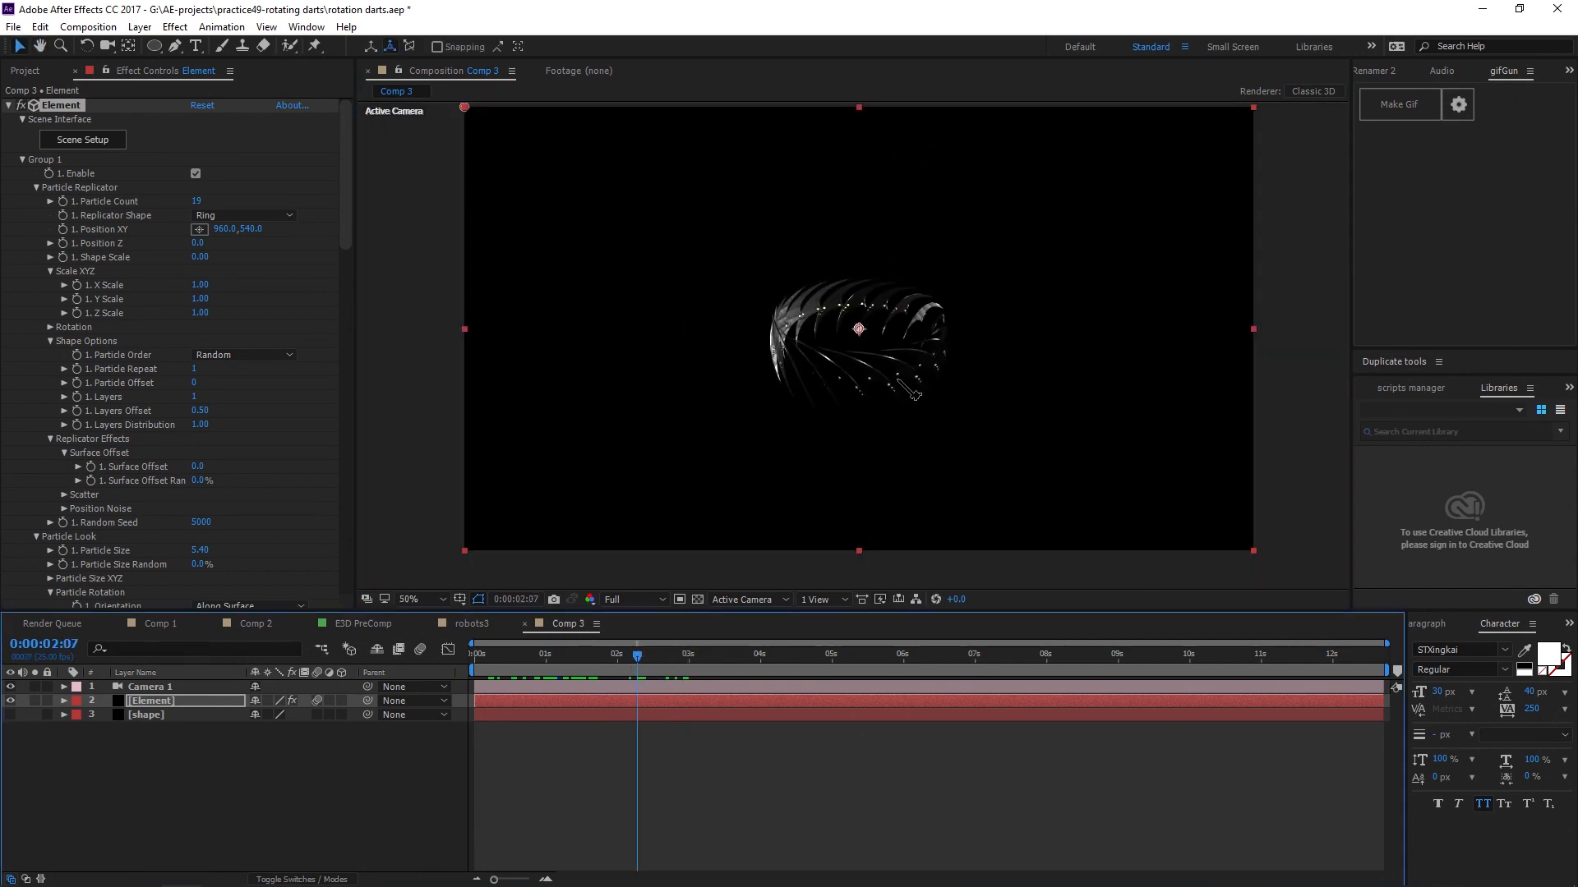
pyautogui.click(586, 656)
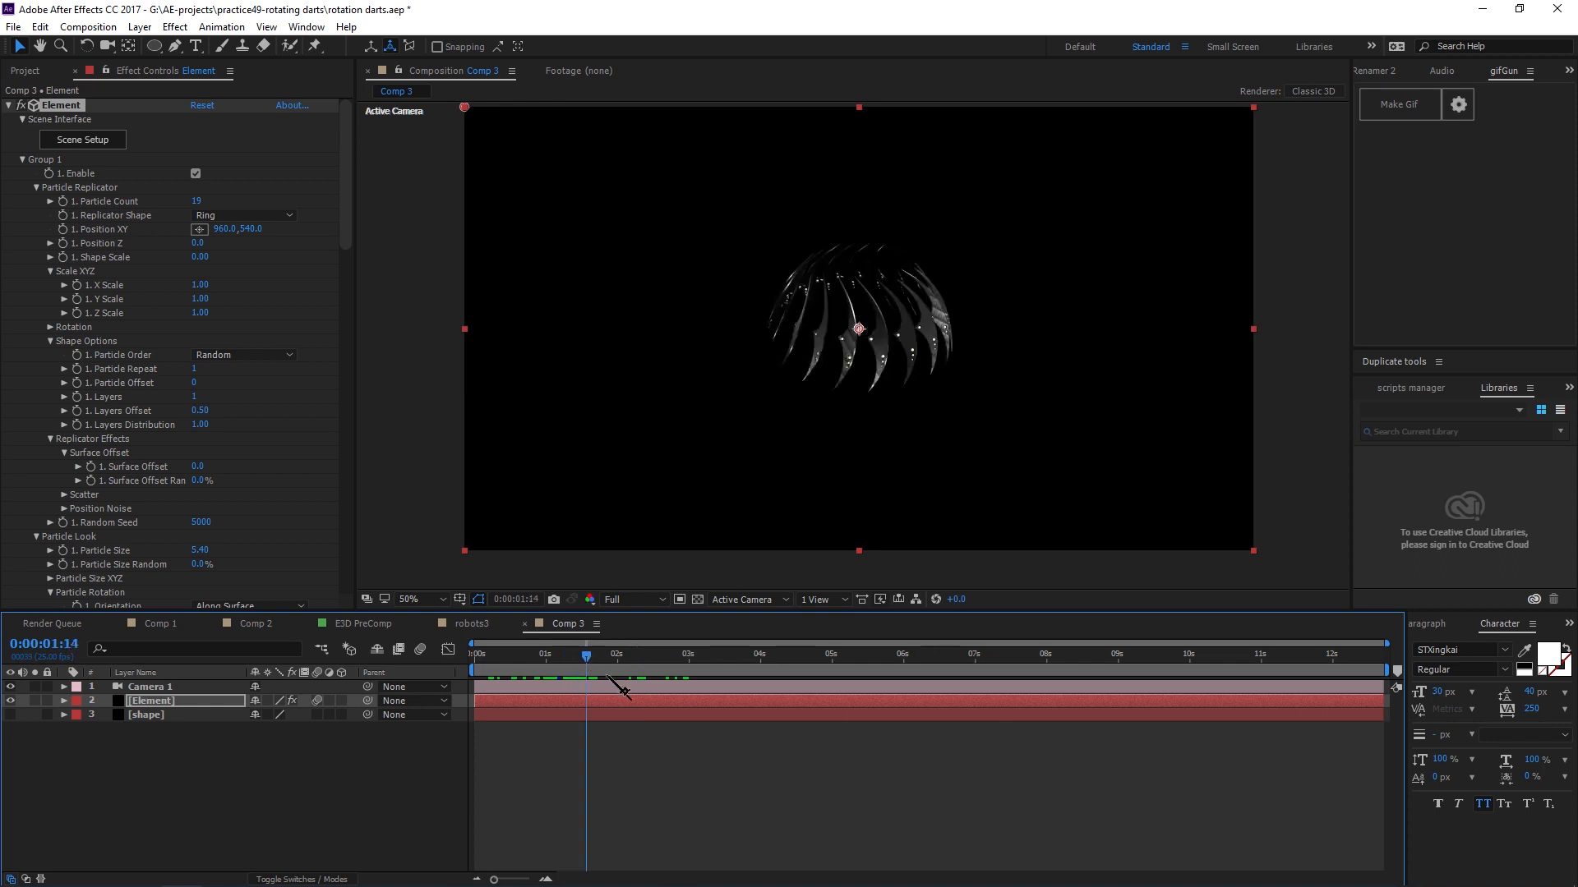
pyautogui.moveTo(608, 677)
pyautogui.mouseDown()
pyautogui.moveTo(658, 683)
pyautogui.moveTo(638, 682)
pyautogui.mouseUp()
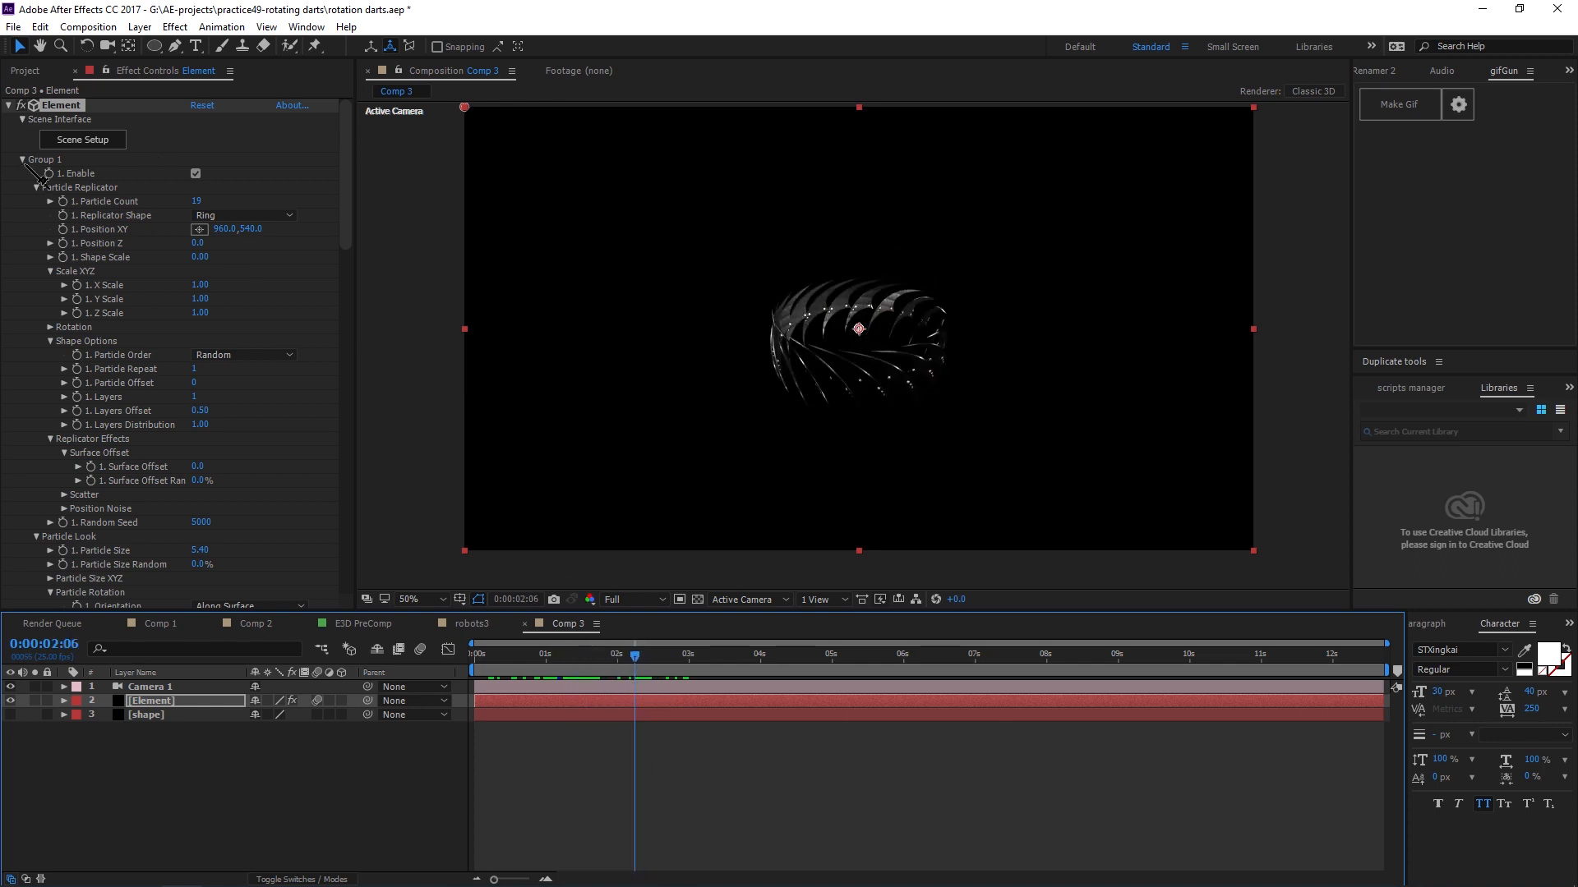
# Duplicate the Element layer.
pyautogui.click(22, 159)
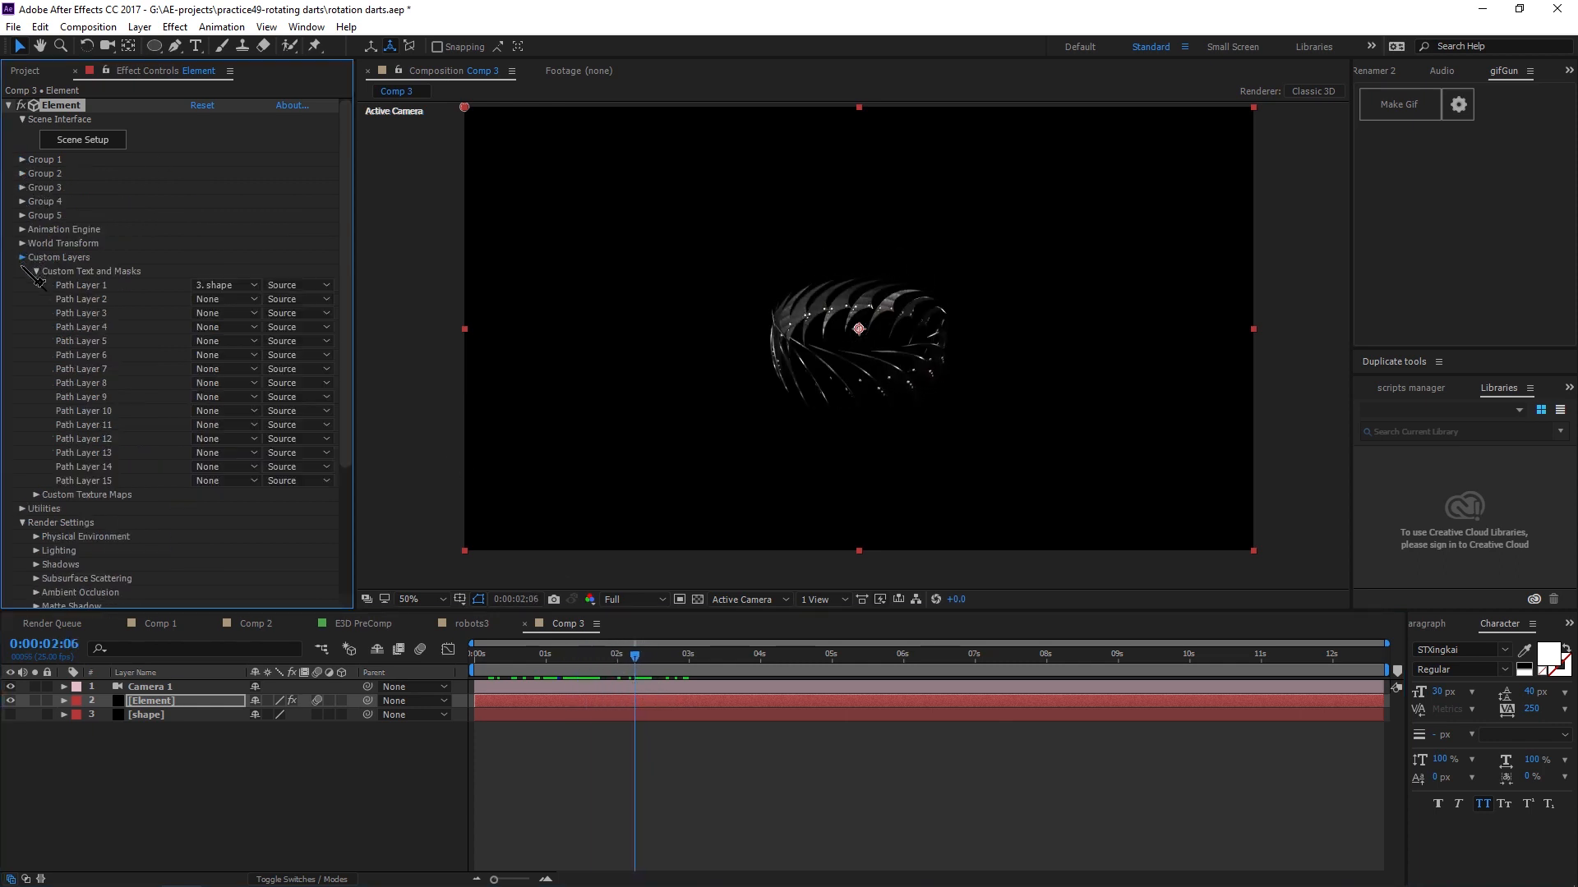
pyautogui.click(36, 411)
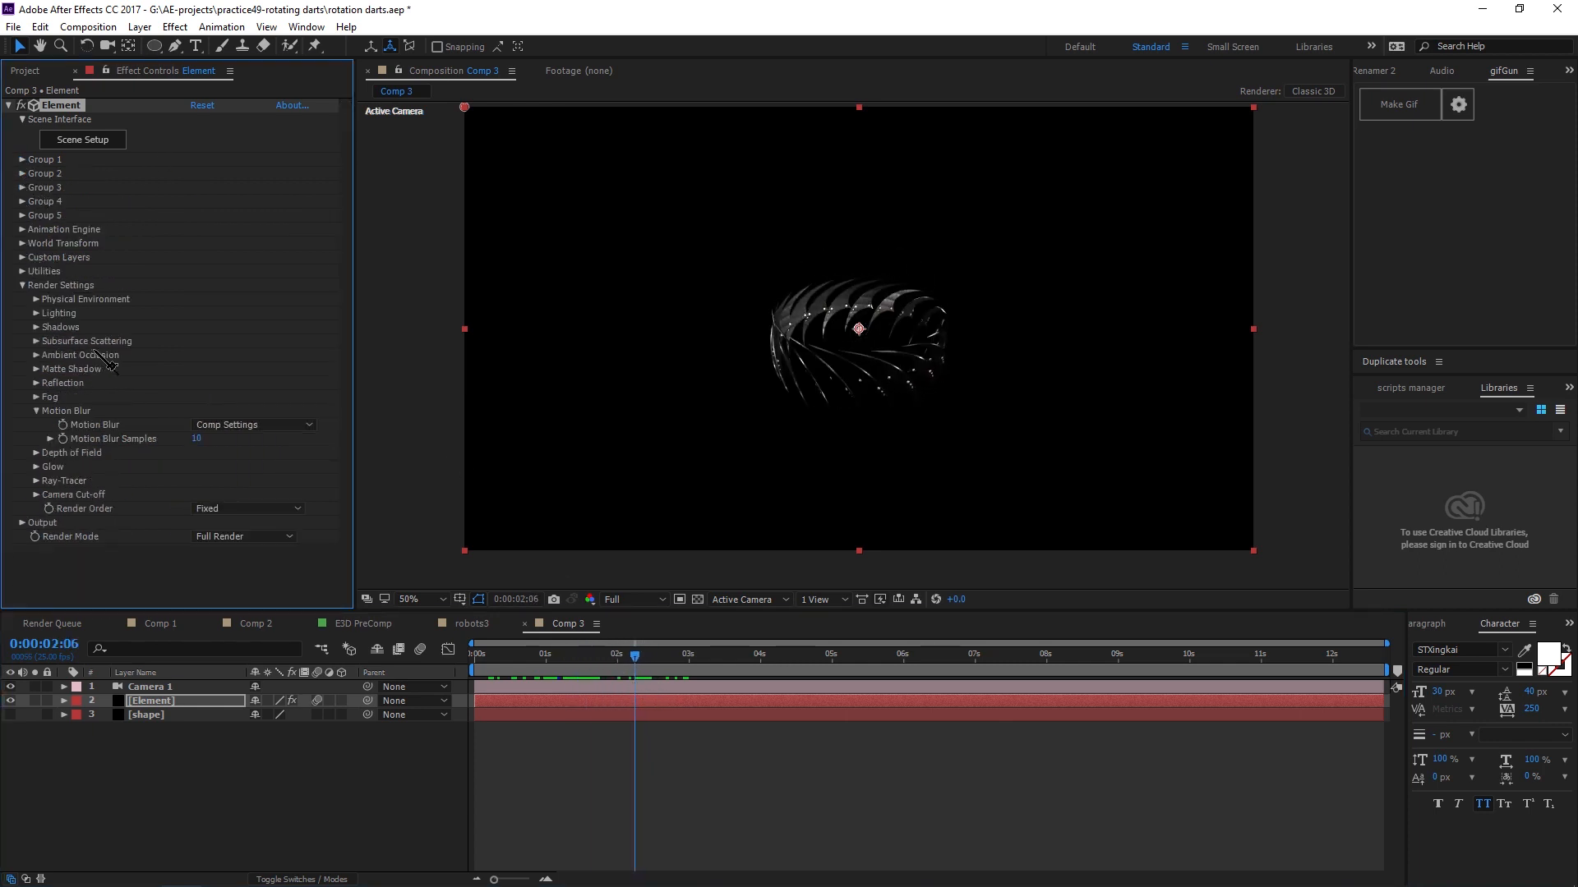
pyautogui.click(36, 411)
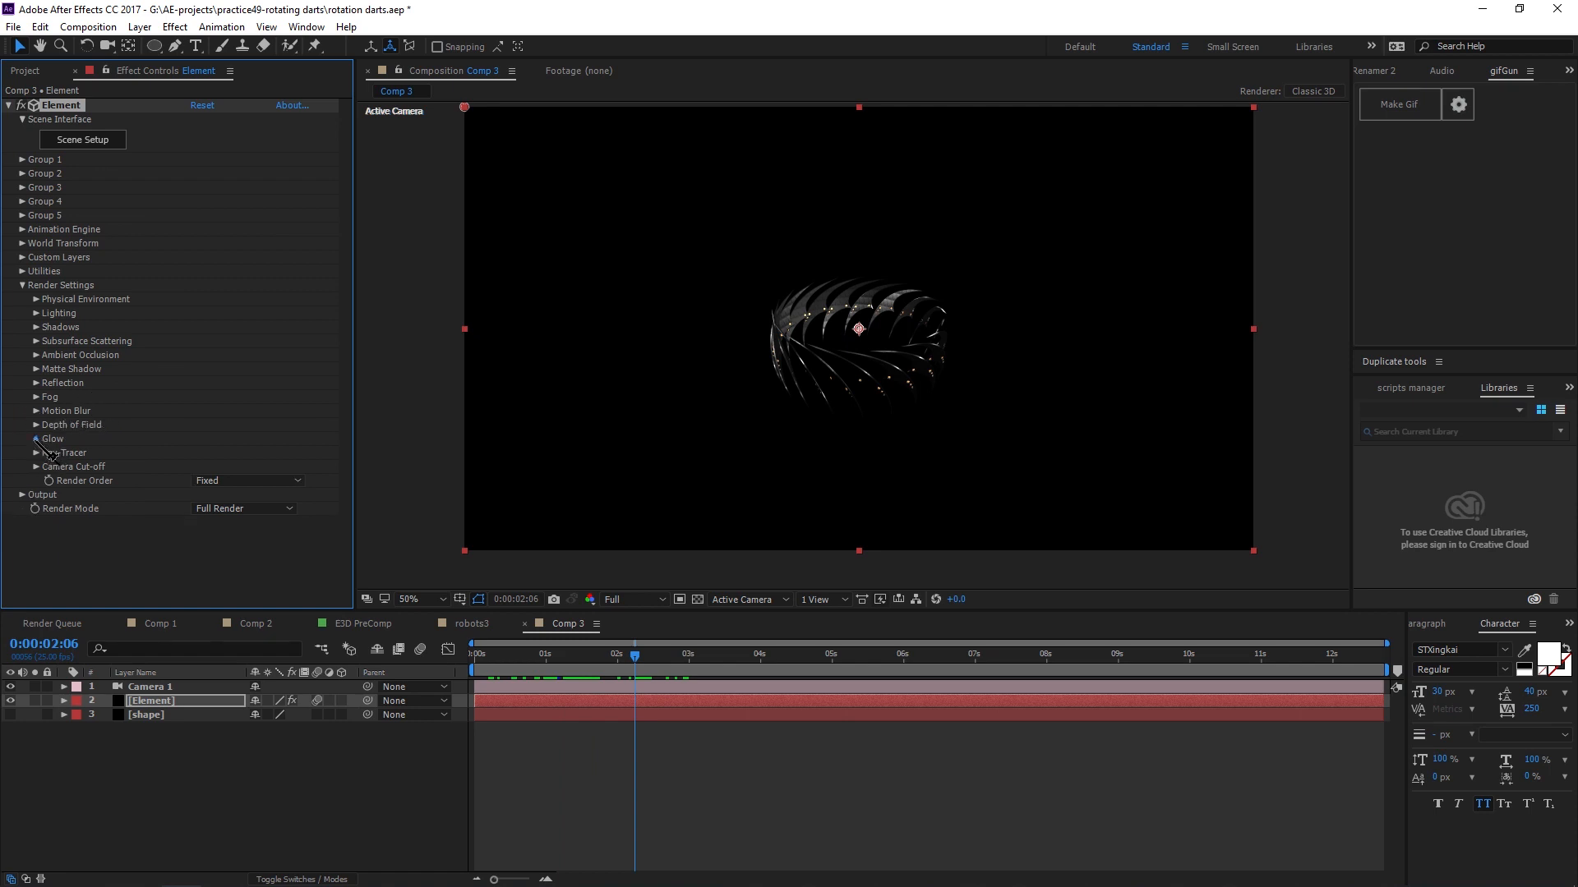
pyautogui.click(37, 439)
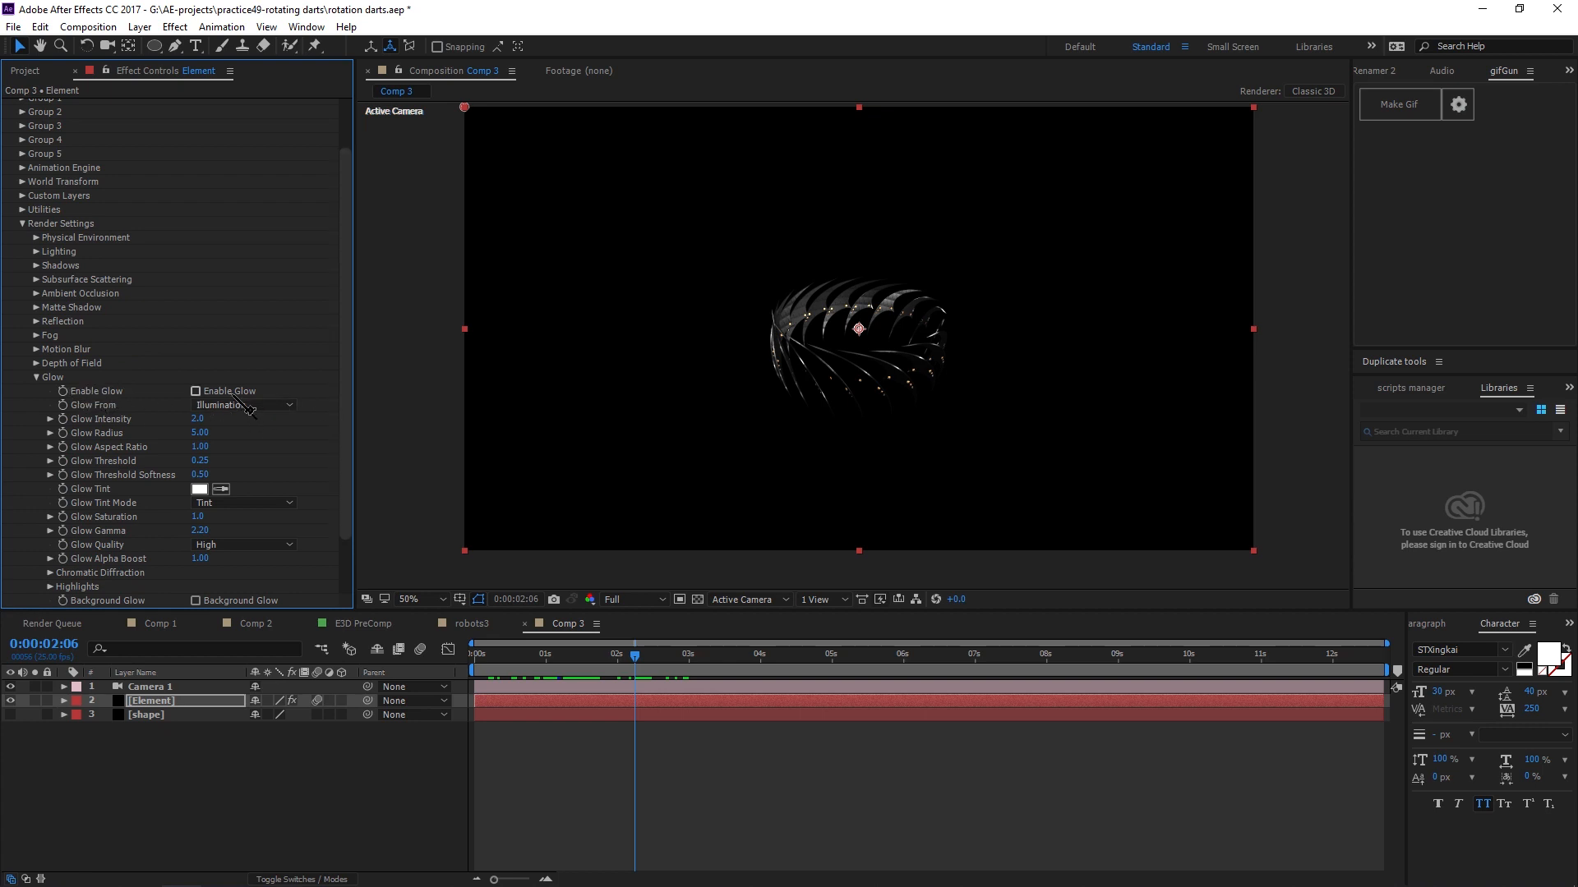
pyautogui.press('/')
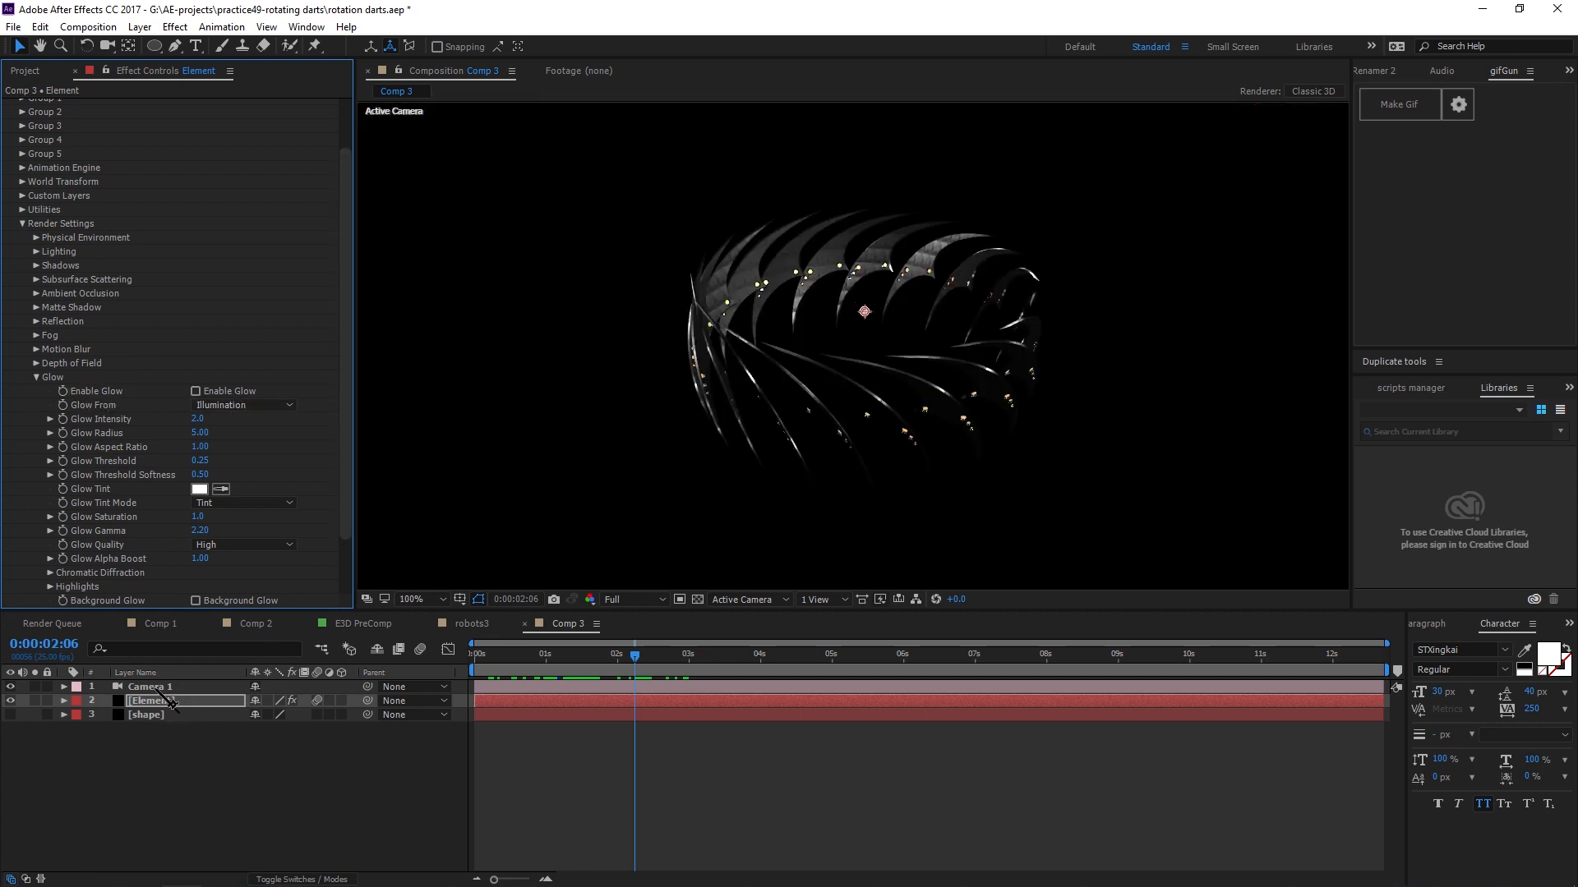
pyautogui.click(183, 701)
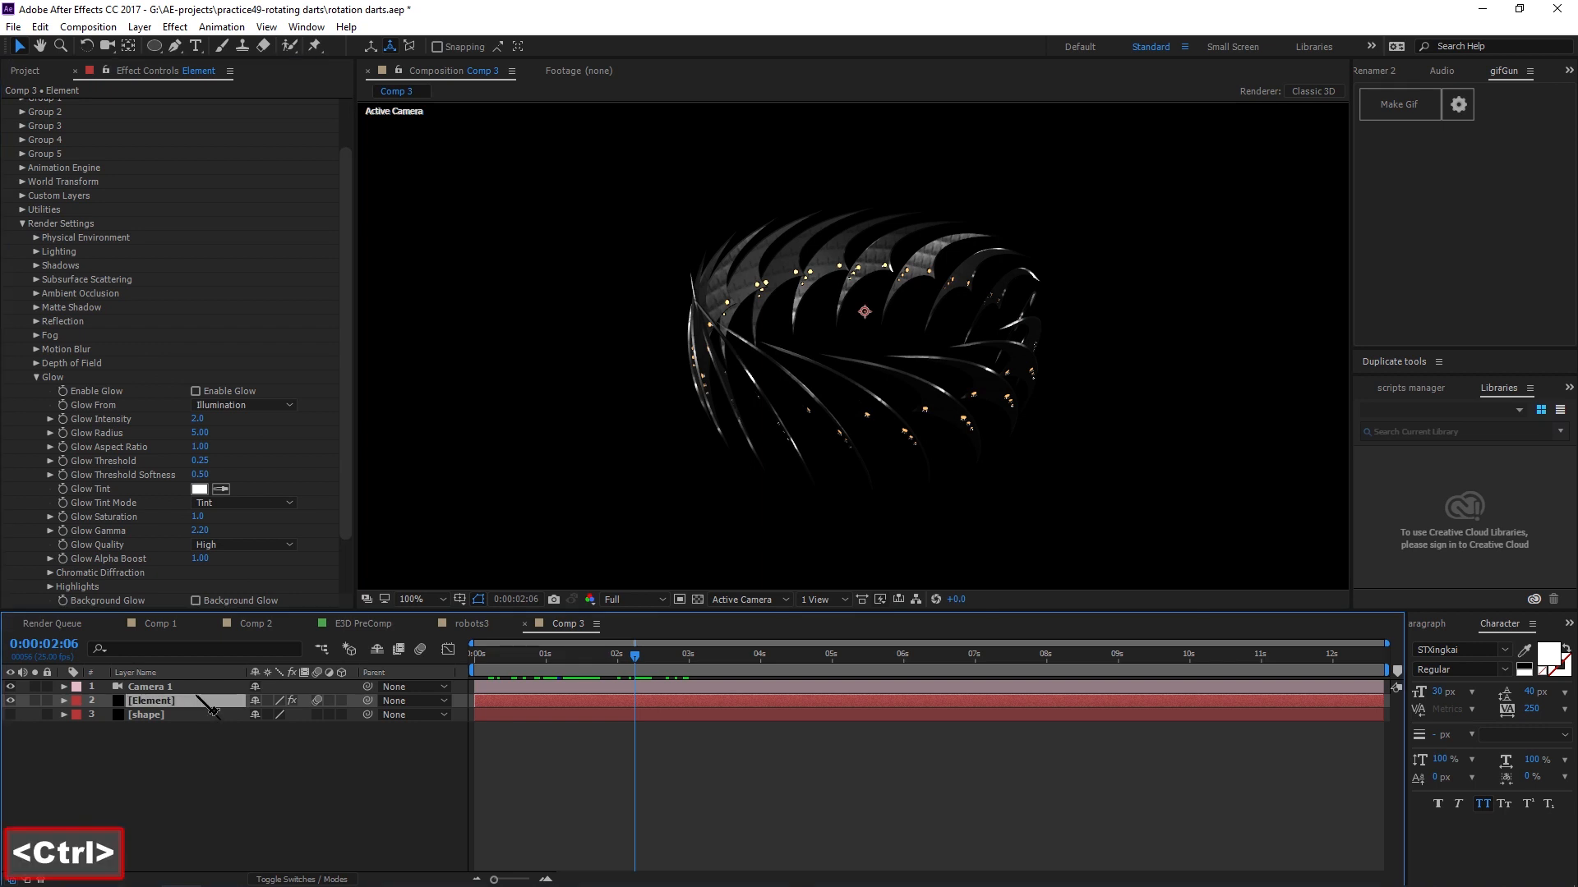
pyautogui.hotkey('ctrl', 'd')
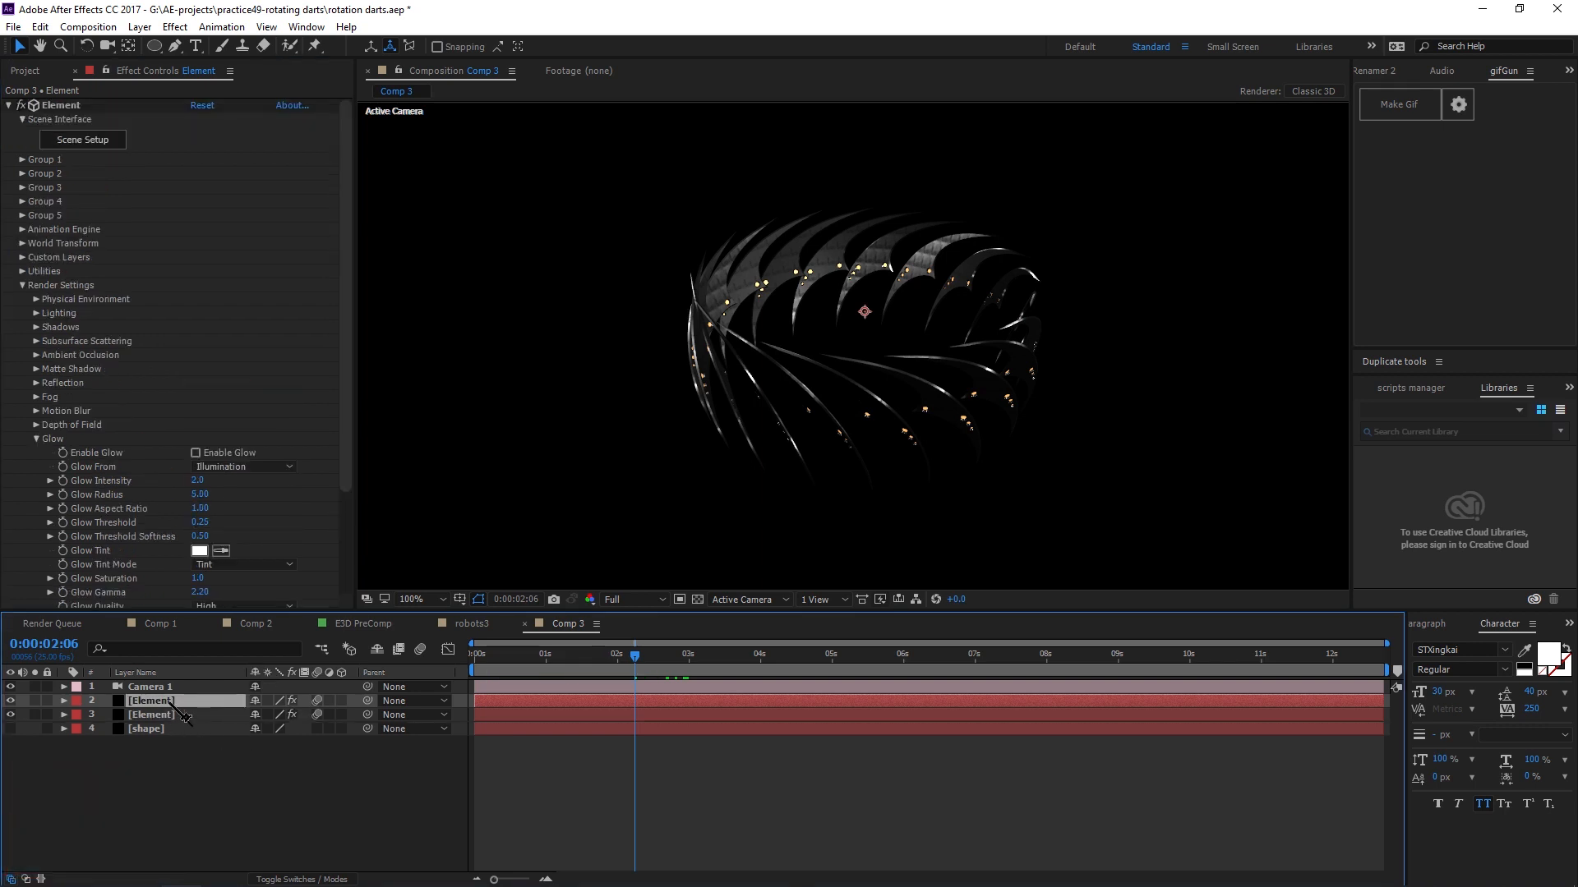
# Set the top Element layer's Output Show mode to Illumination.
pyautogui.click(37, 438)
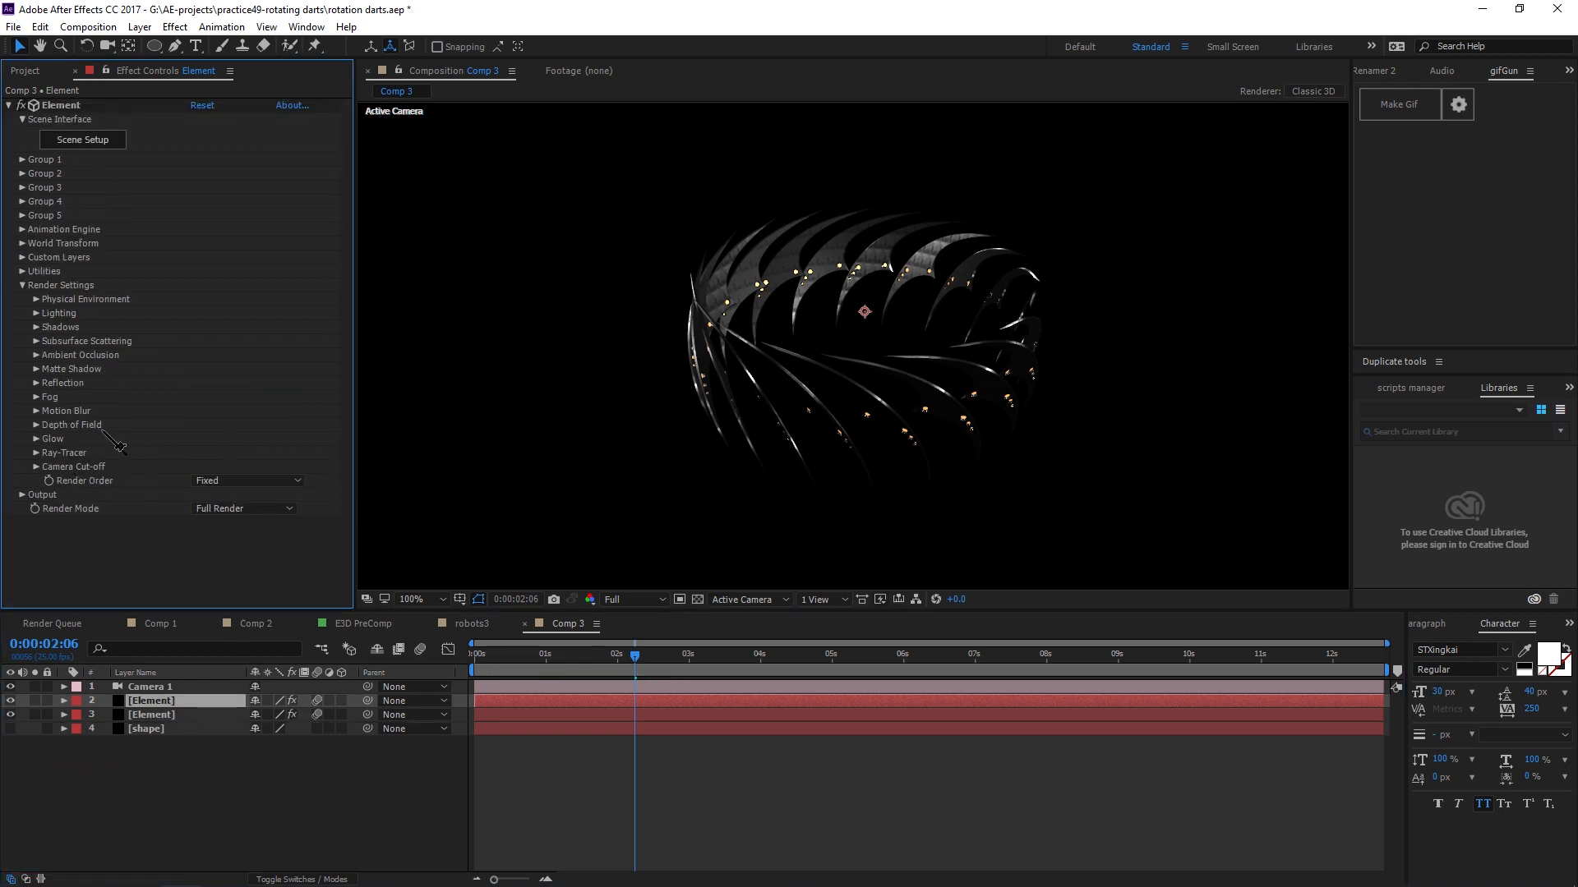
pyautogui.click(23, 496)
pyautogui.click(280, 377)
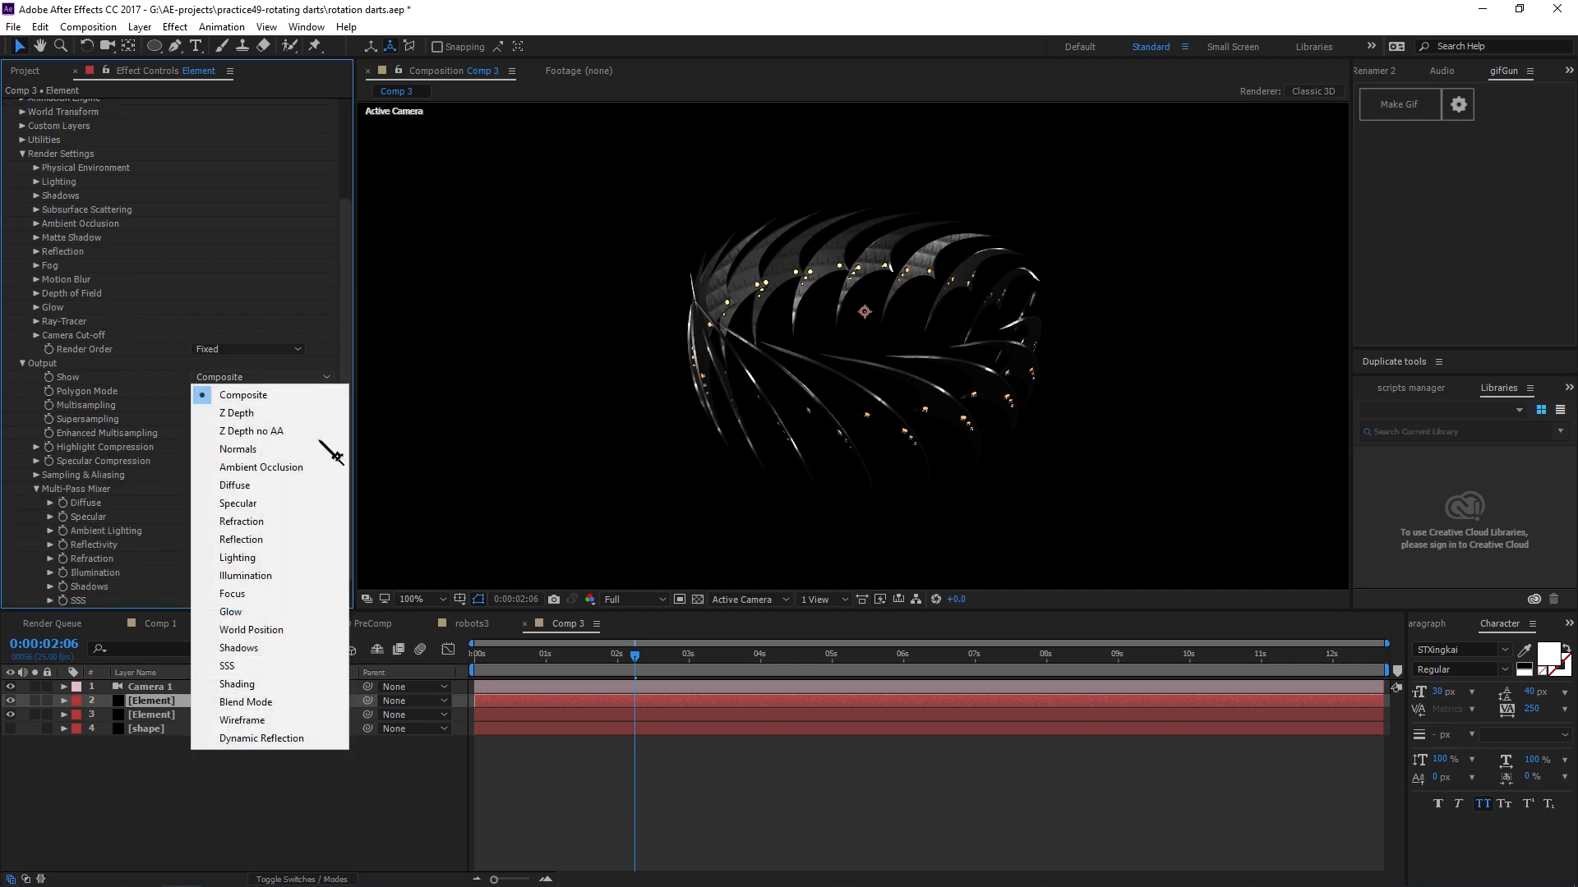
pyautogui.click(286, 579)
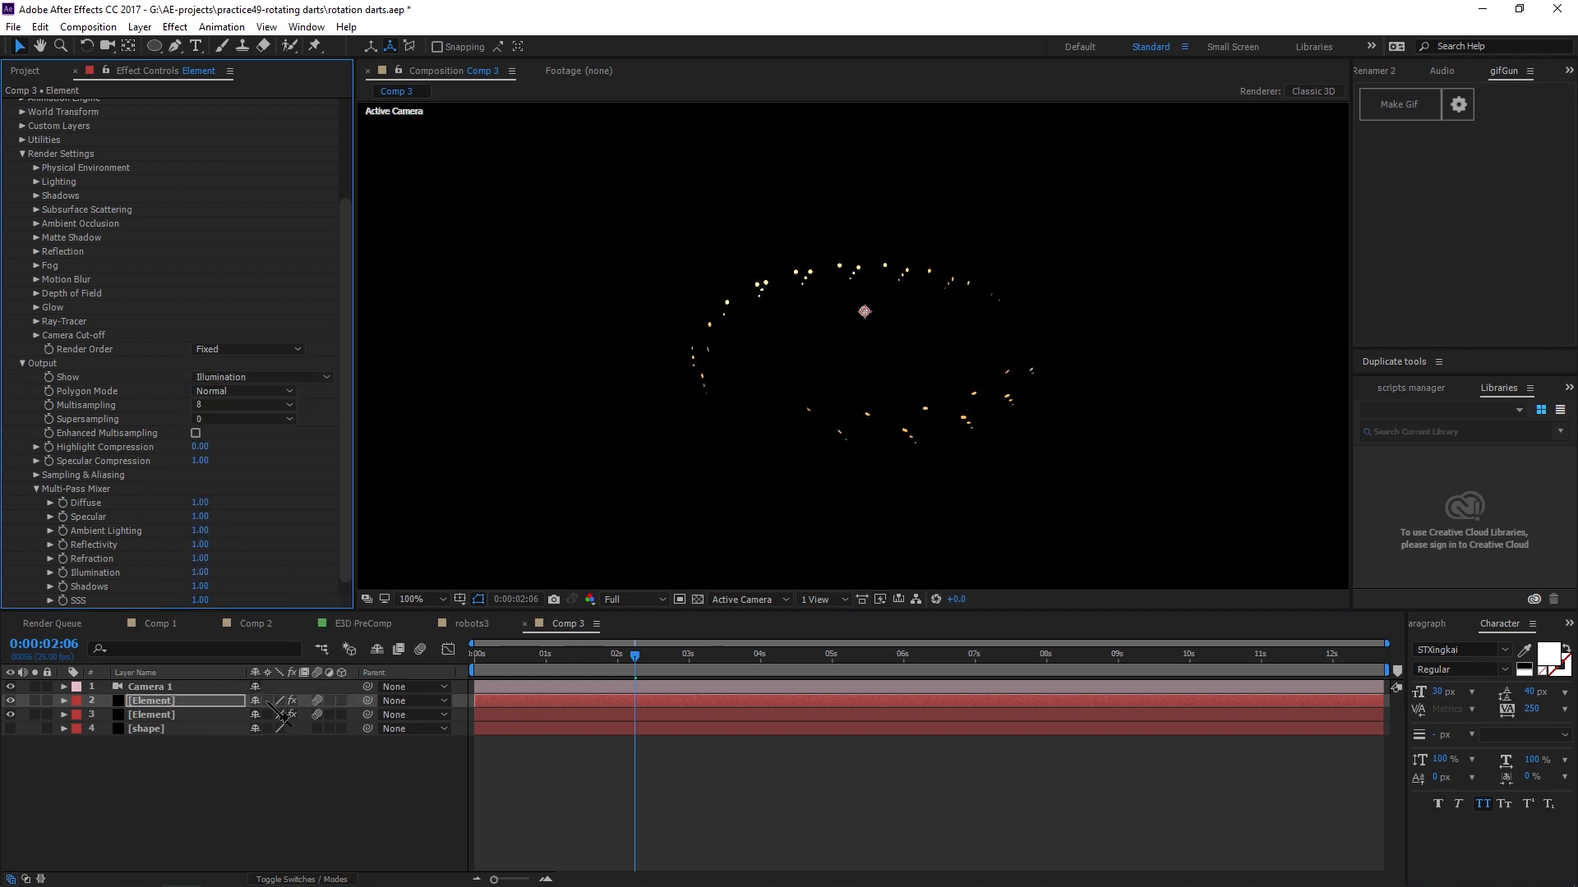
# Set the top Element layer's blending mode to Add.
pyautogui.click(219, 703)
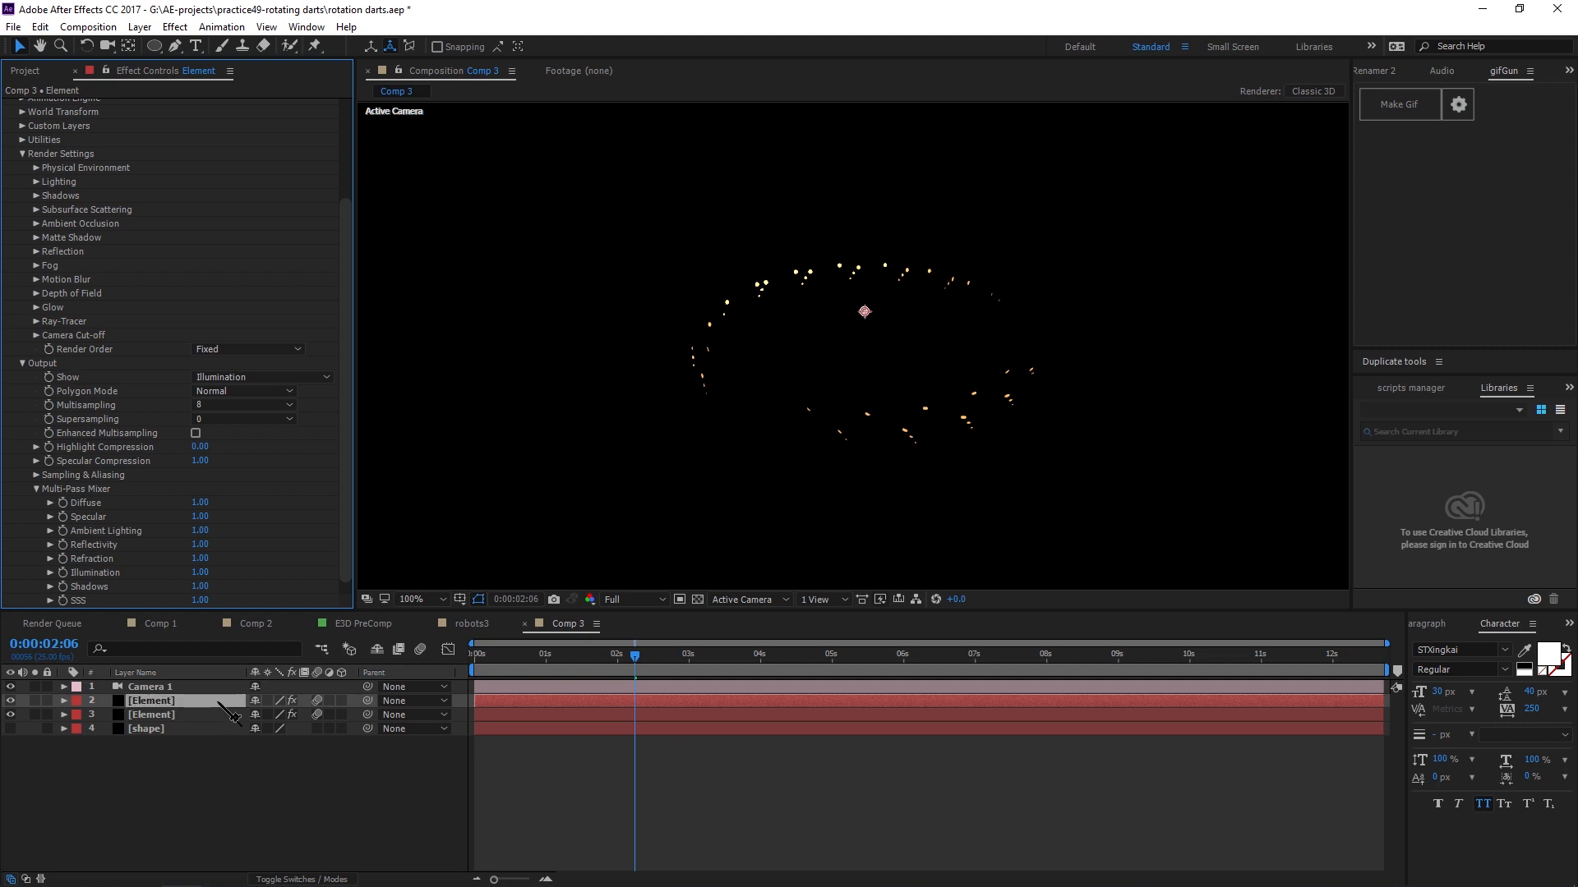
pyautogui.press('F4')
pyautogui.click(268, 701)
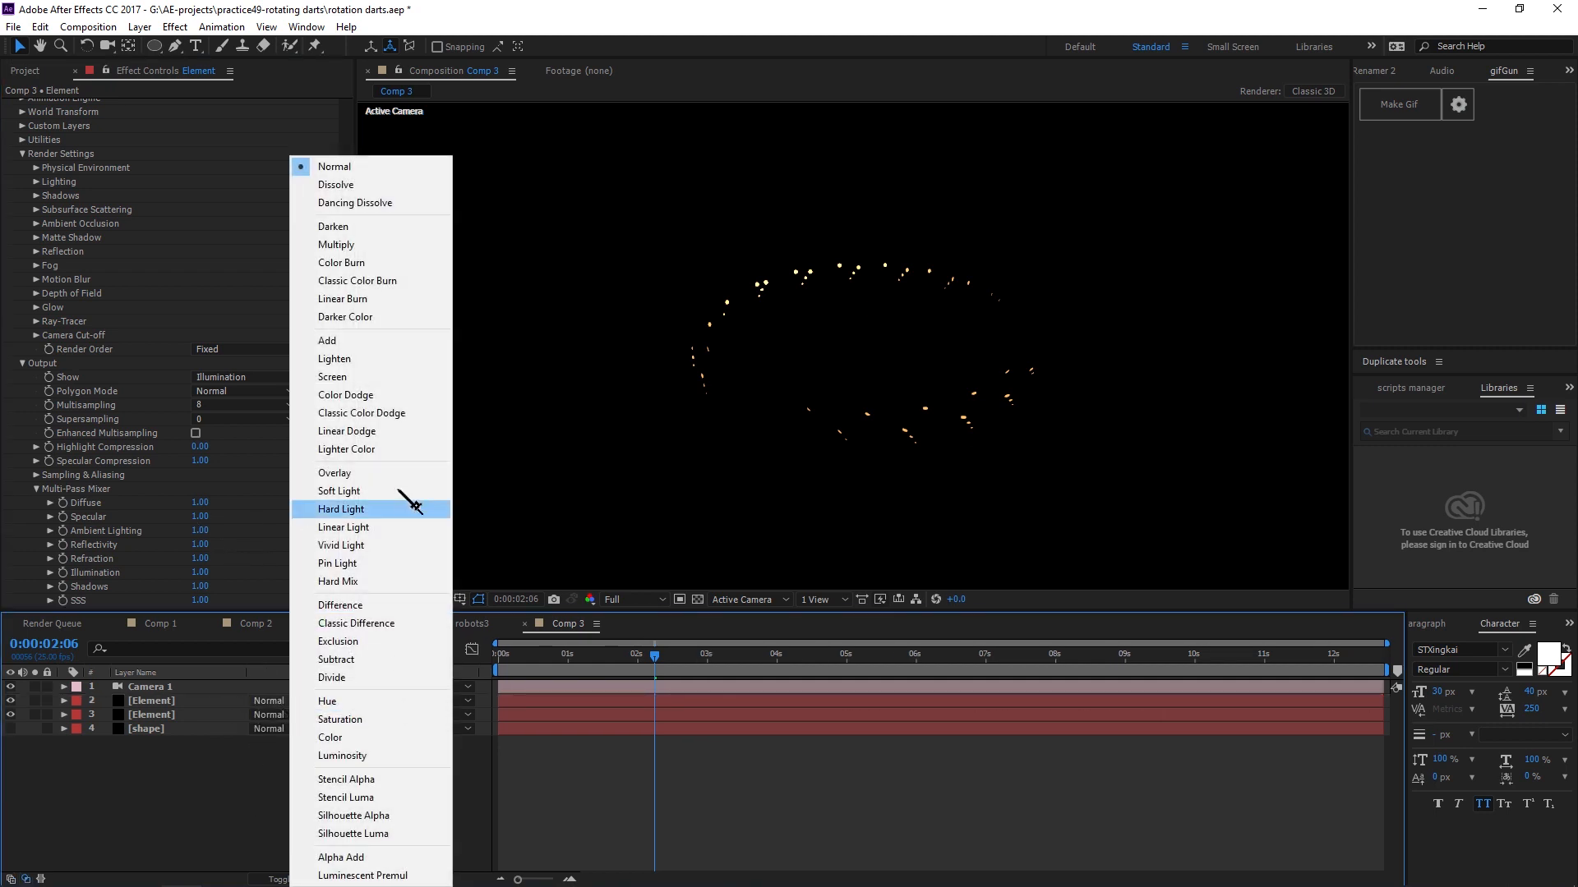
pyautogui.click(351, 341)
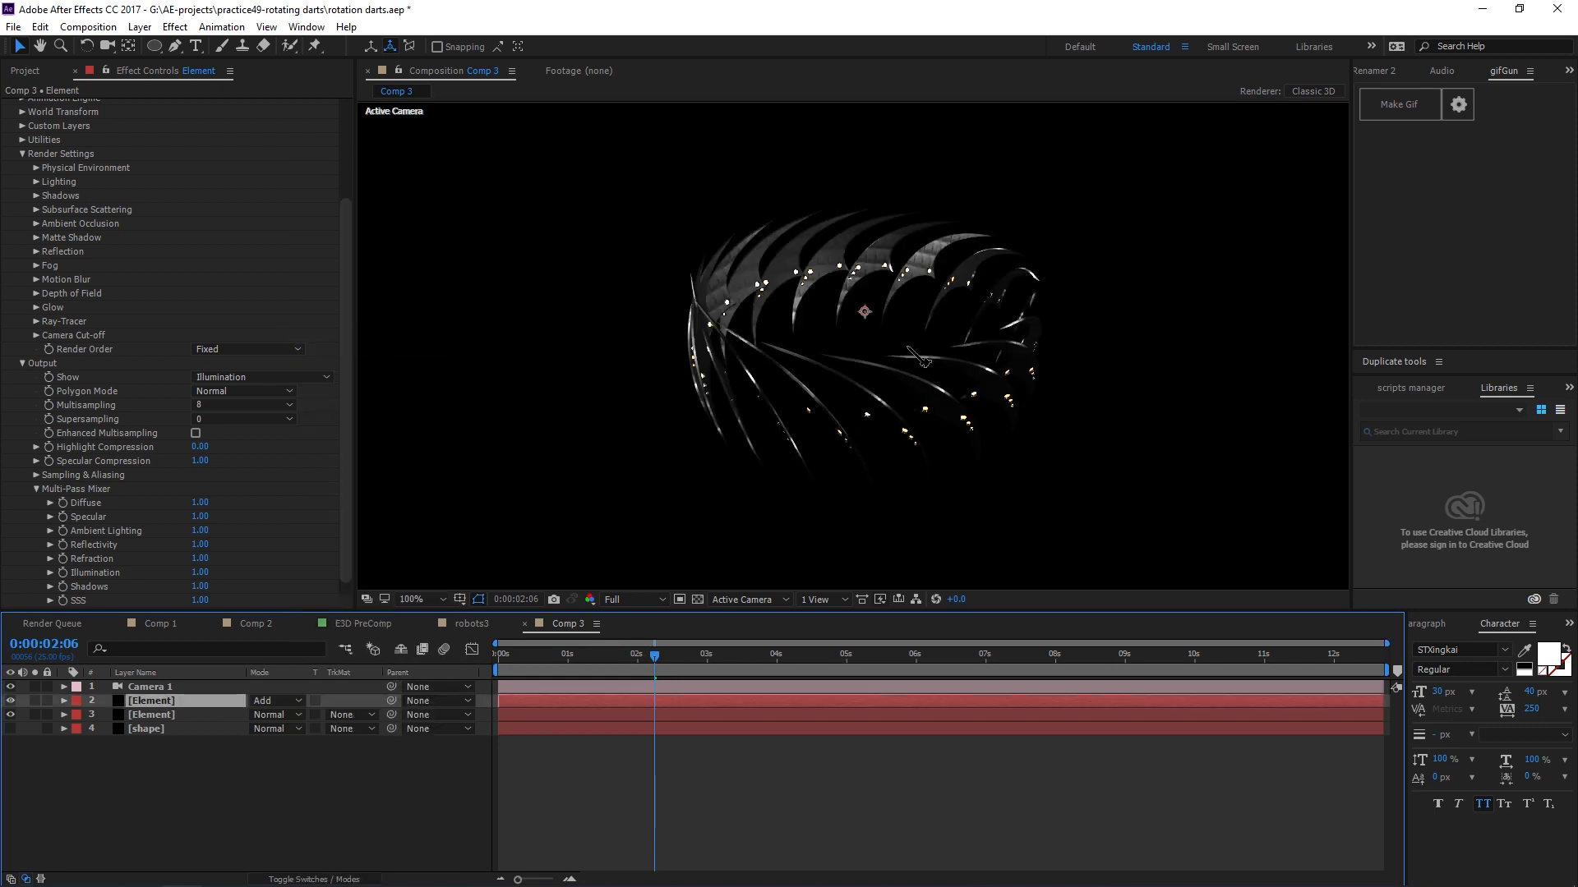
# Apply Fast Box Blur to the top Element layer with a blur radius of 2.
pyautogui.press('.')
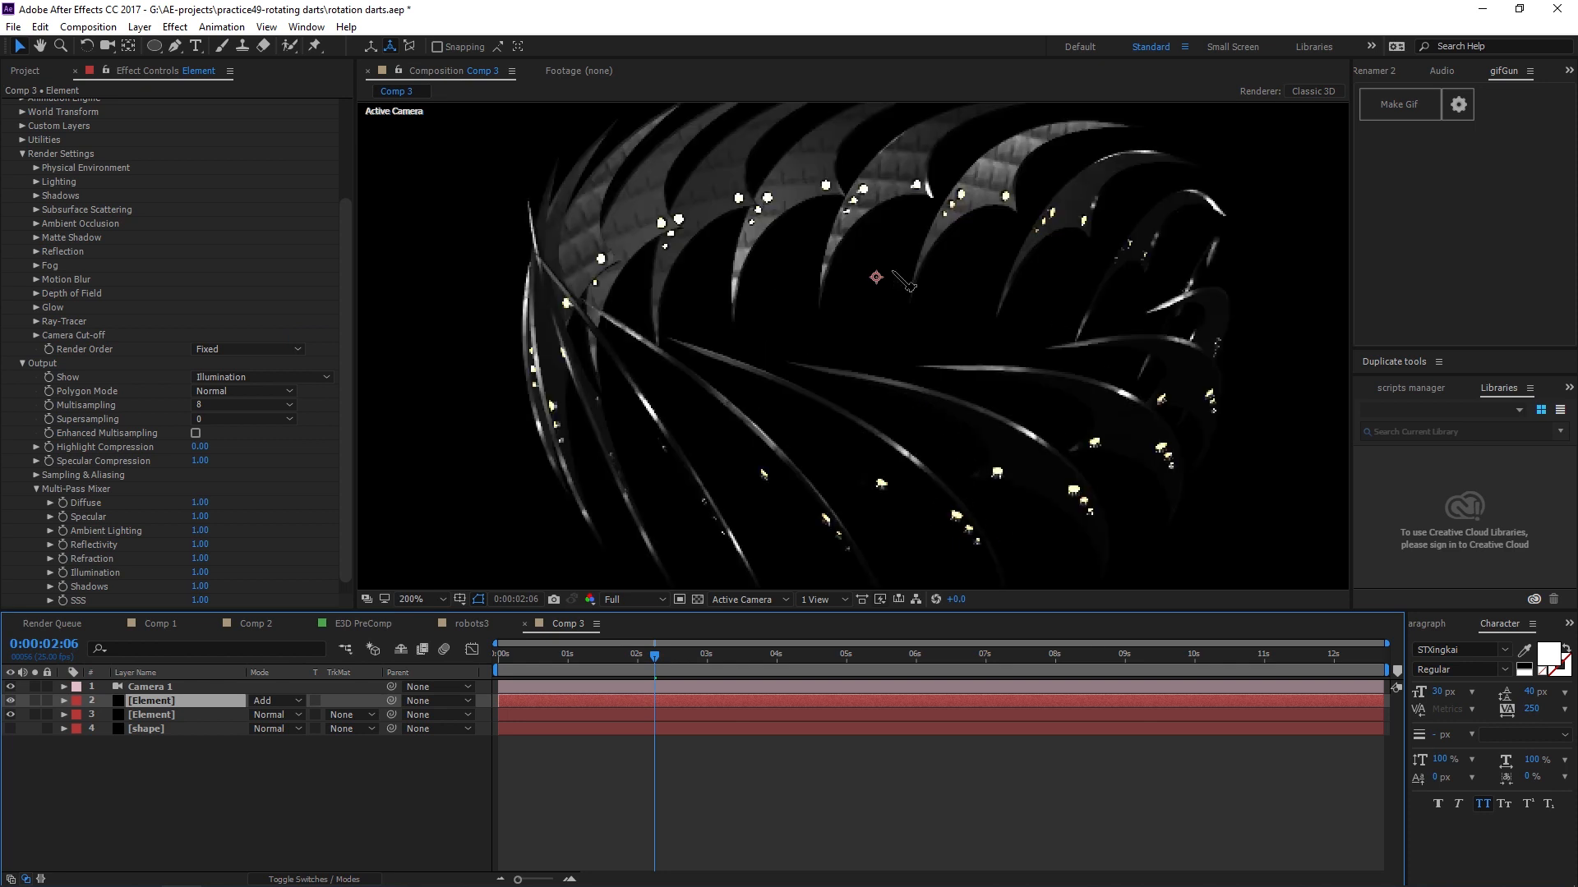
pyautogui.scroll(2, 941, 471)
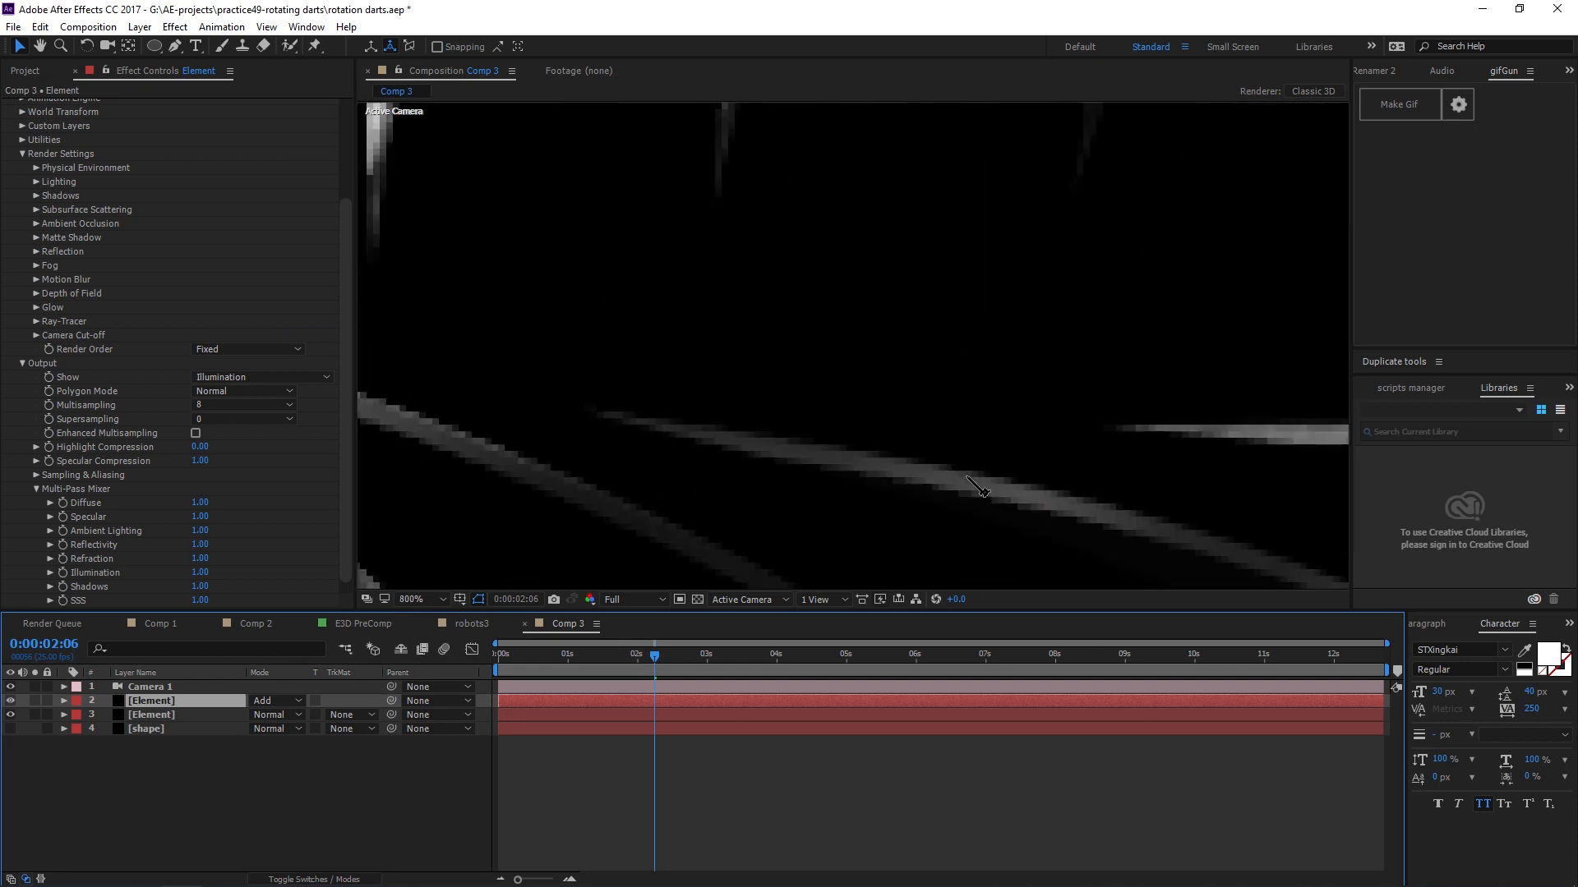
pyautogui.scroll(-2, 941, 472)
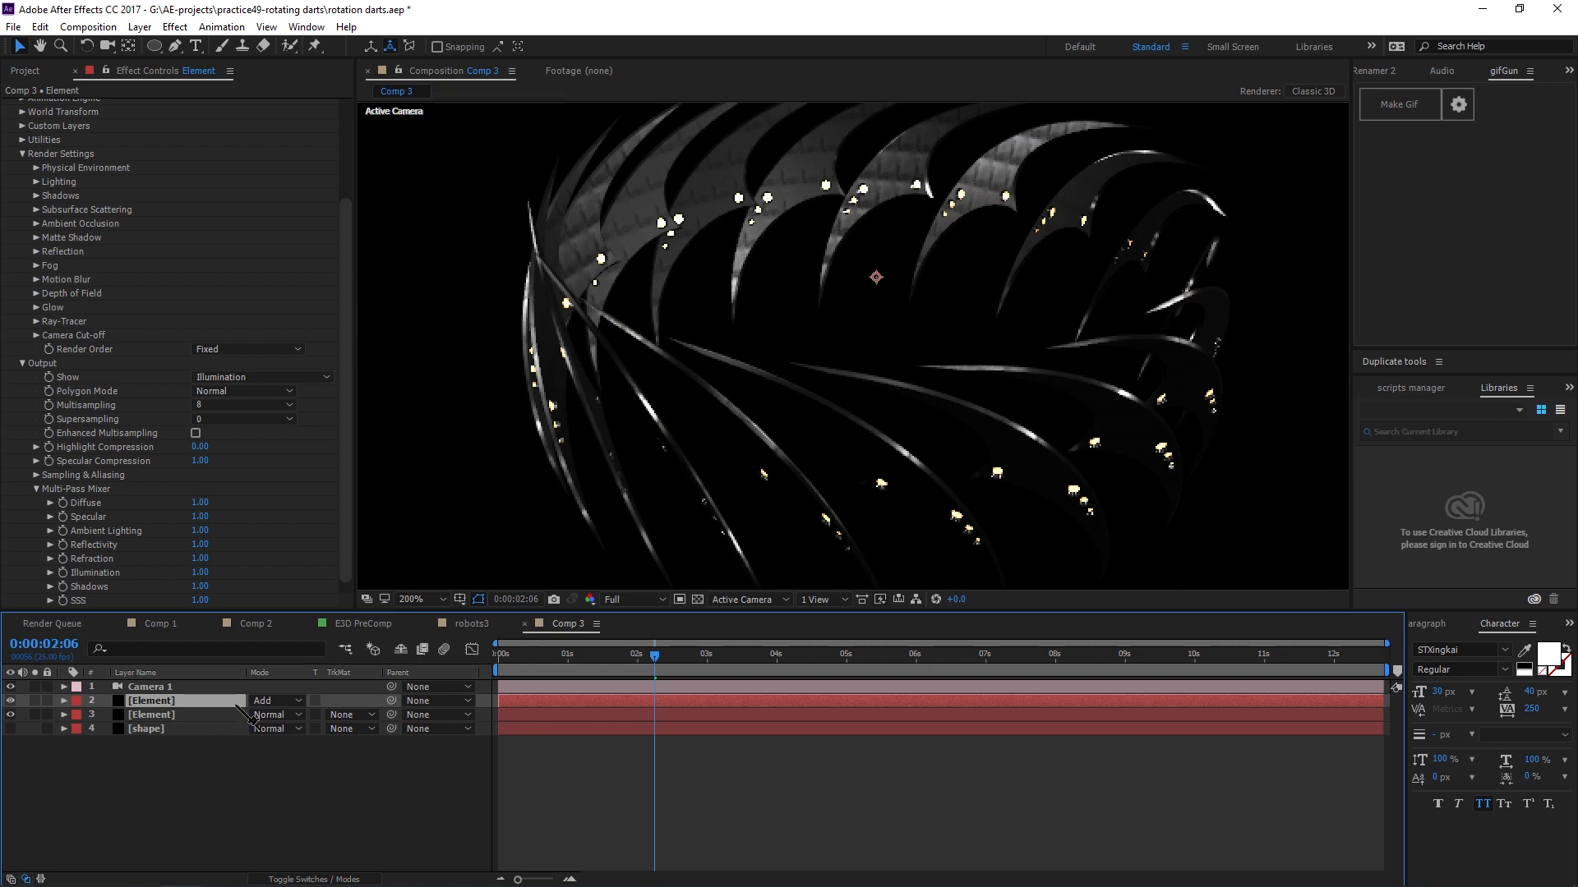
pyautogui.hotkey('ctrl', 'Tab')
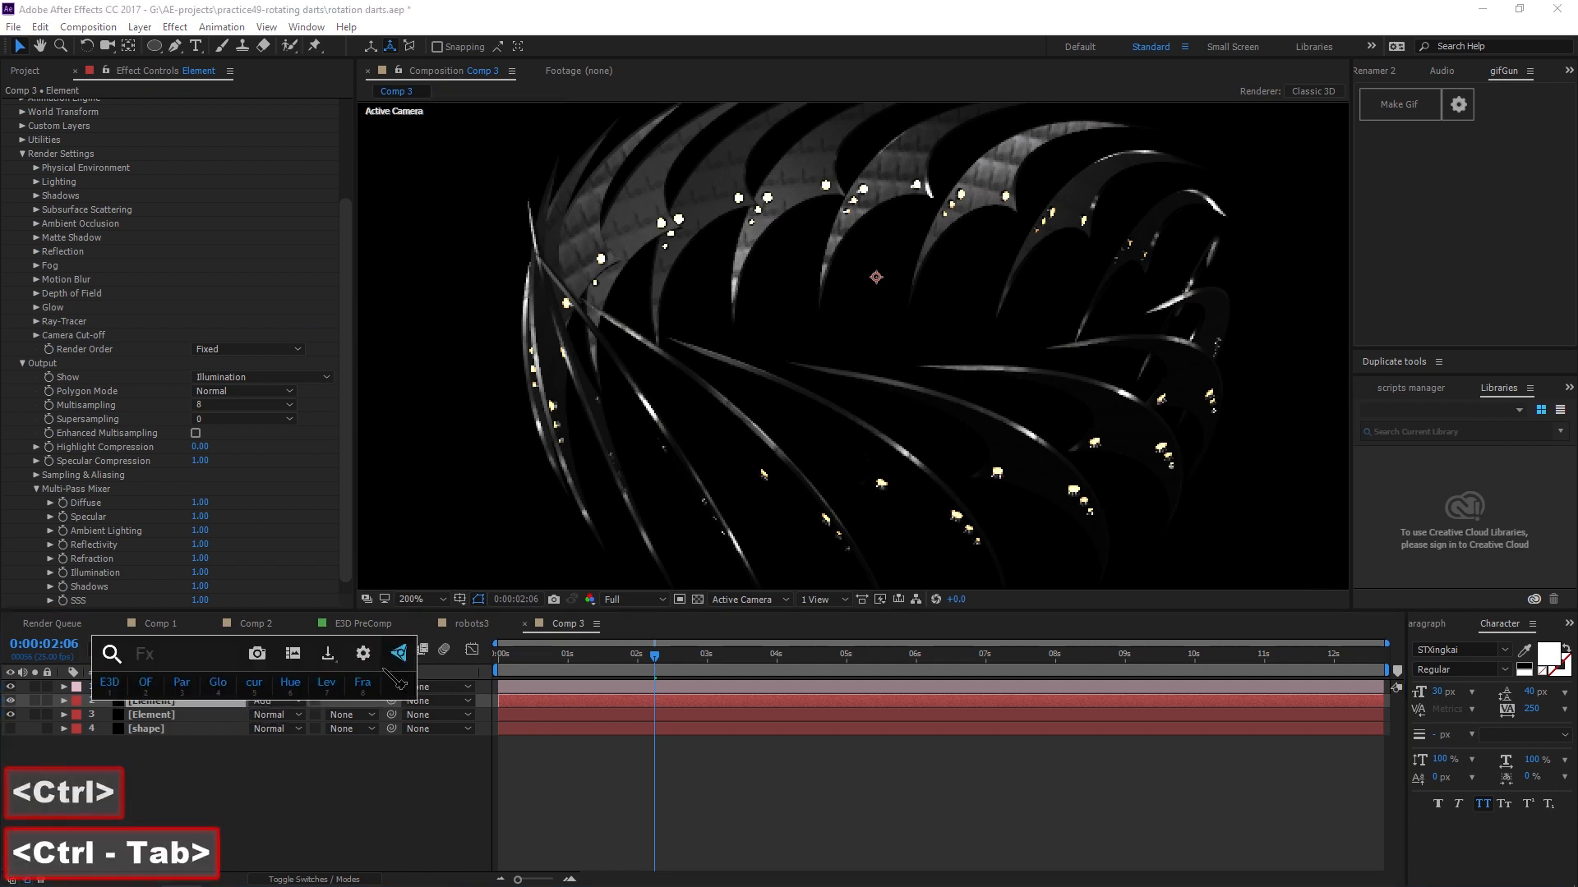
pyautogui.write('blur')
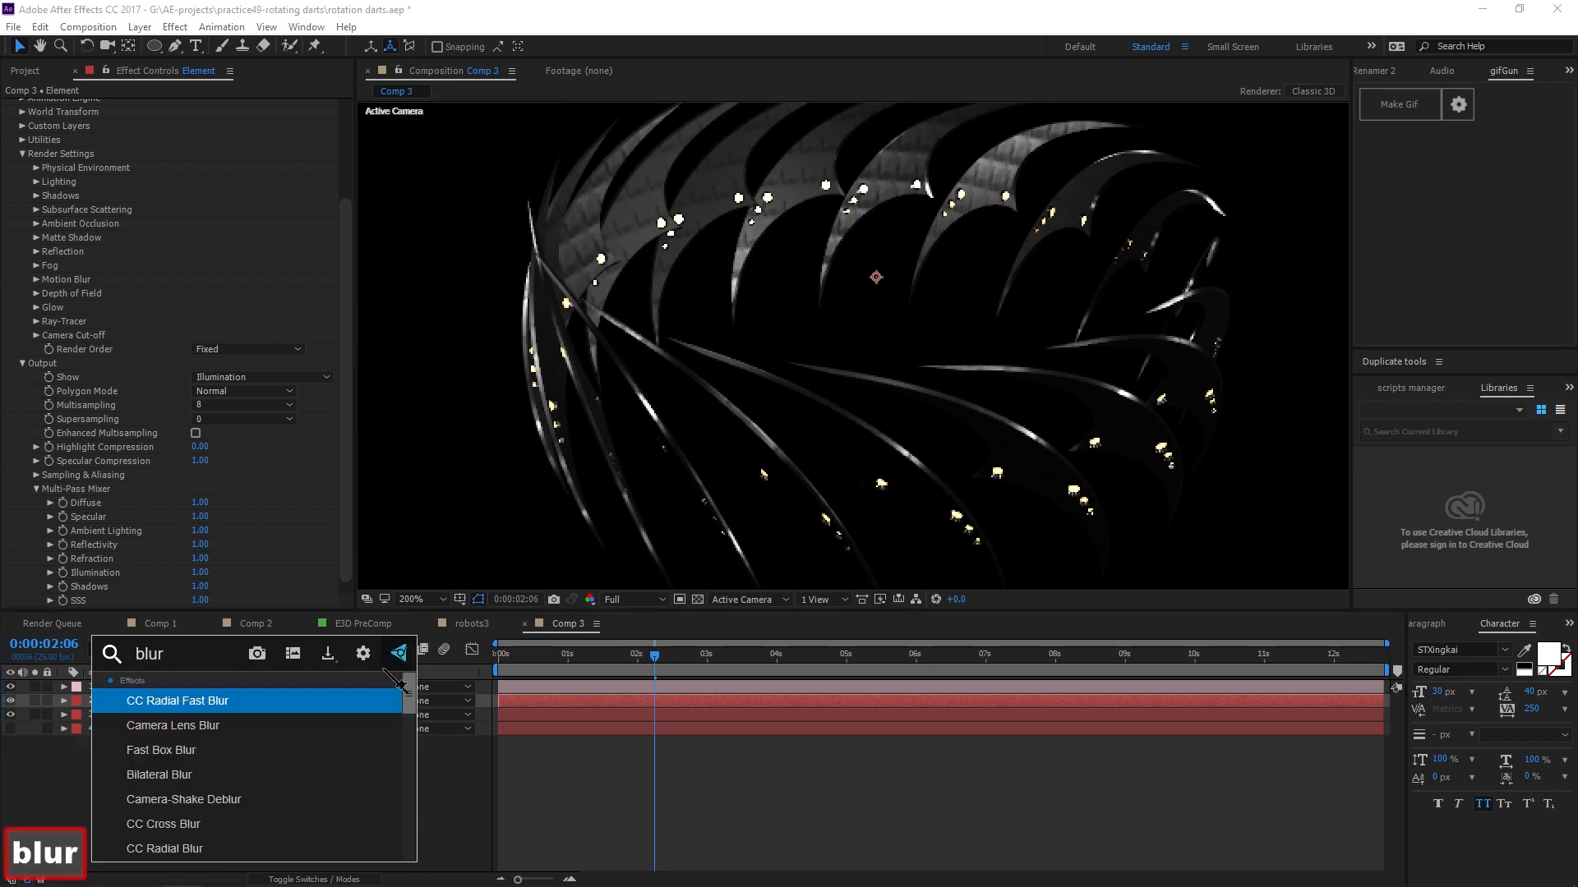
pyautogui.press('Down')
pyautogui.press('Down')
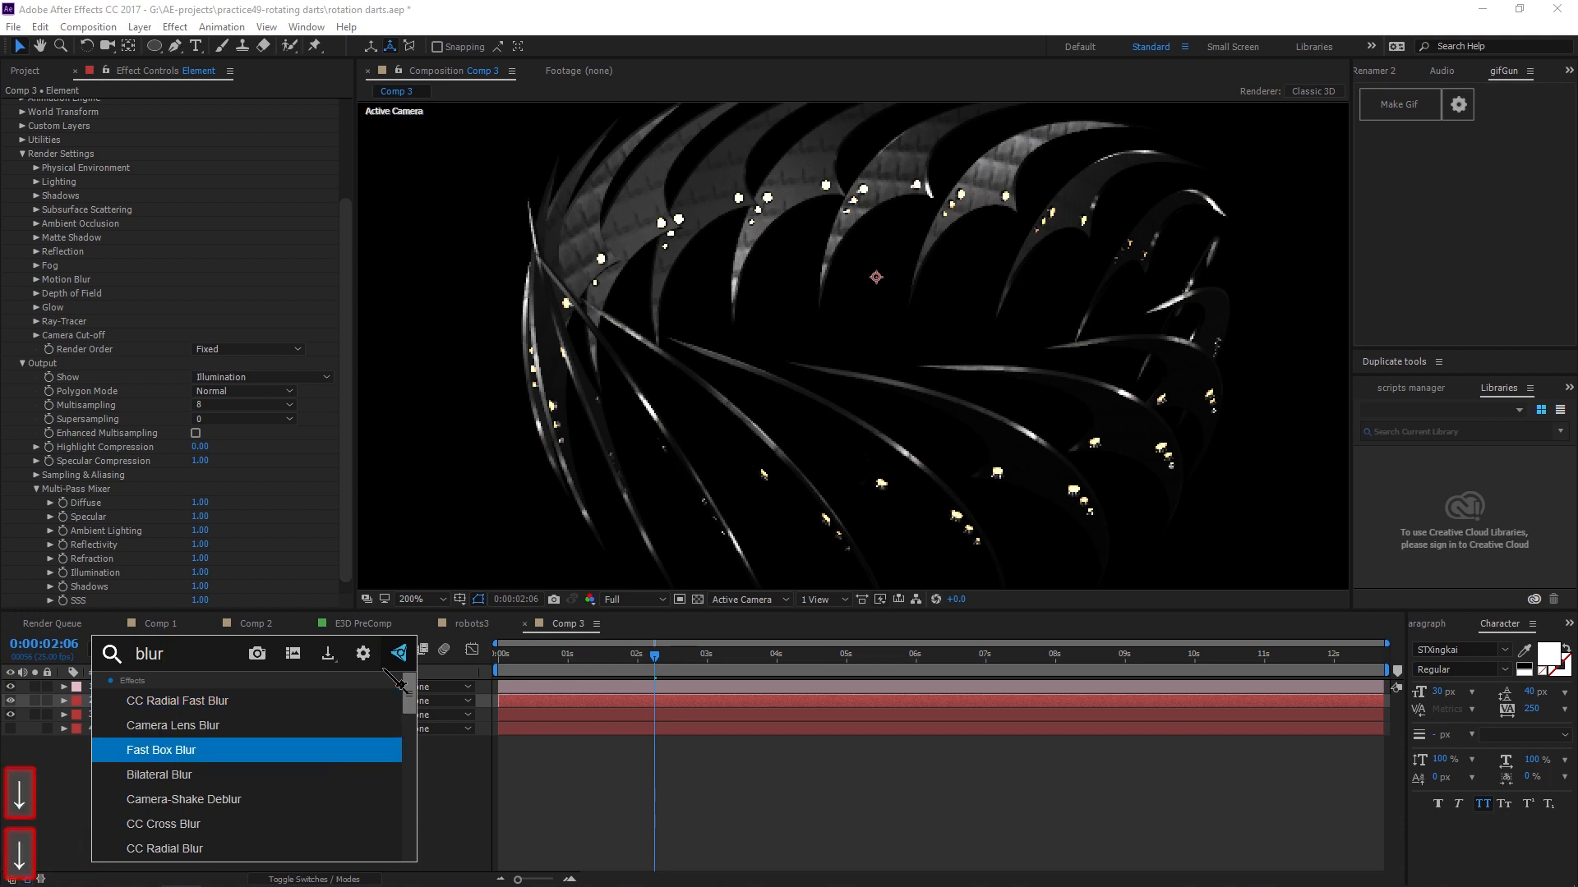
pyautogui.click(219, 750)
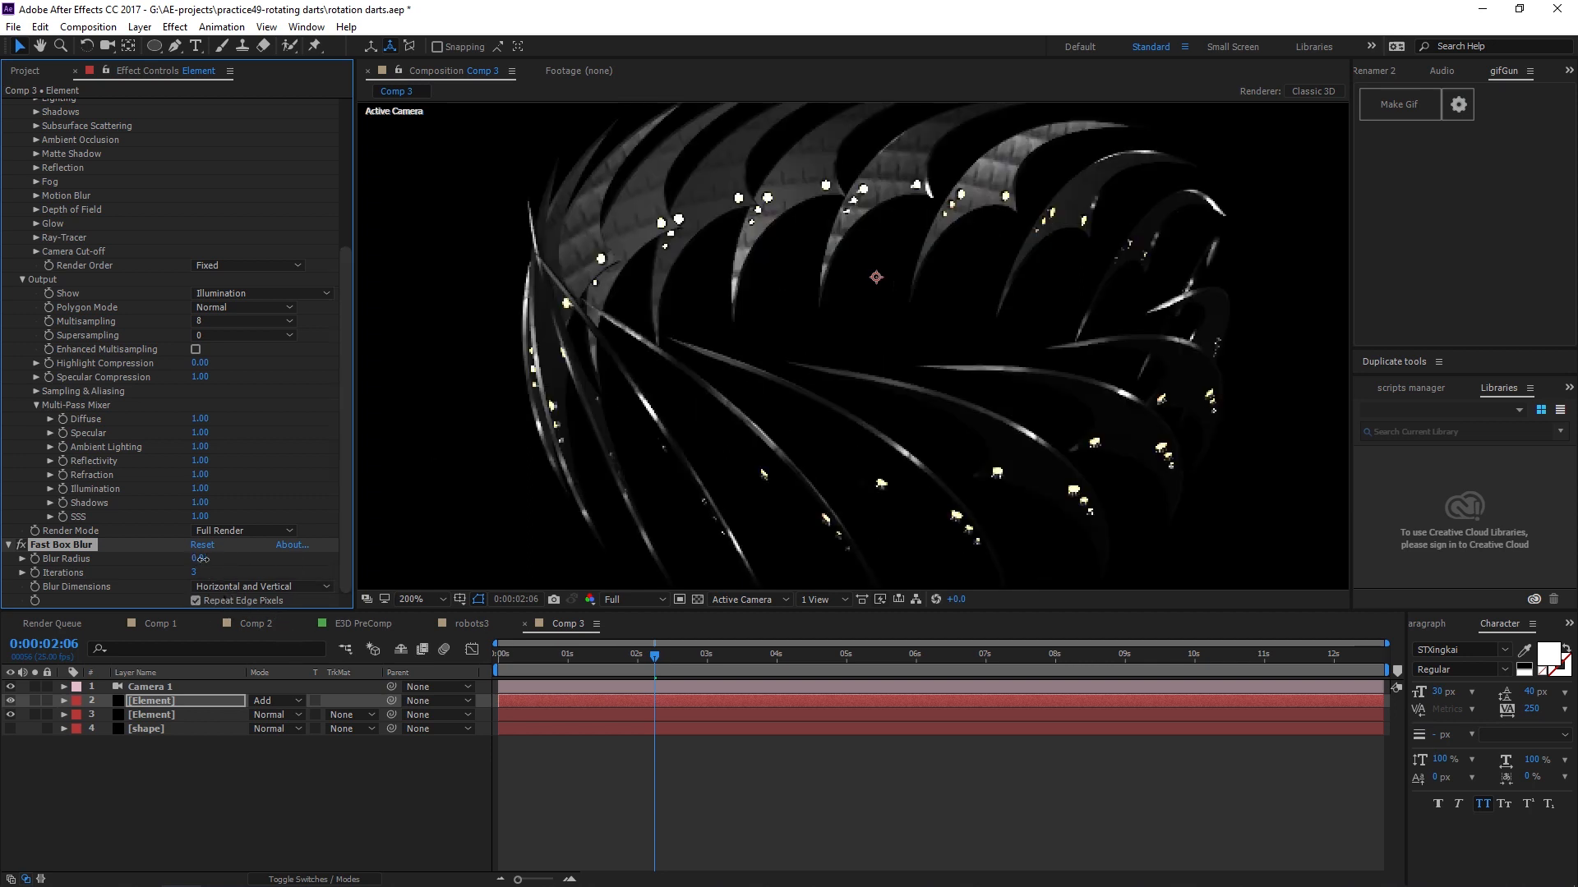
pyautogui.moveTo(201, 559)
pyautogui.mouseDown()
pyautogui.moveTo(221, 568)
pyautogui.moveTo(200, 561)
pyautogui.mouseUp()
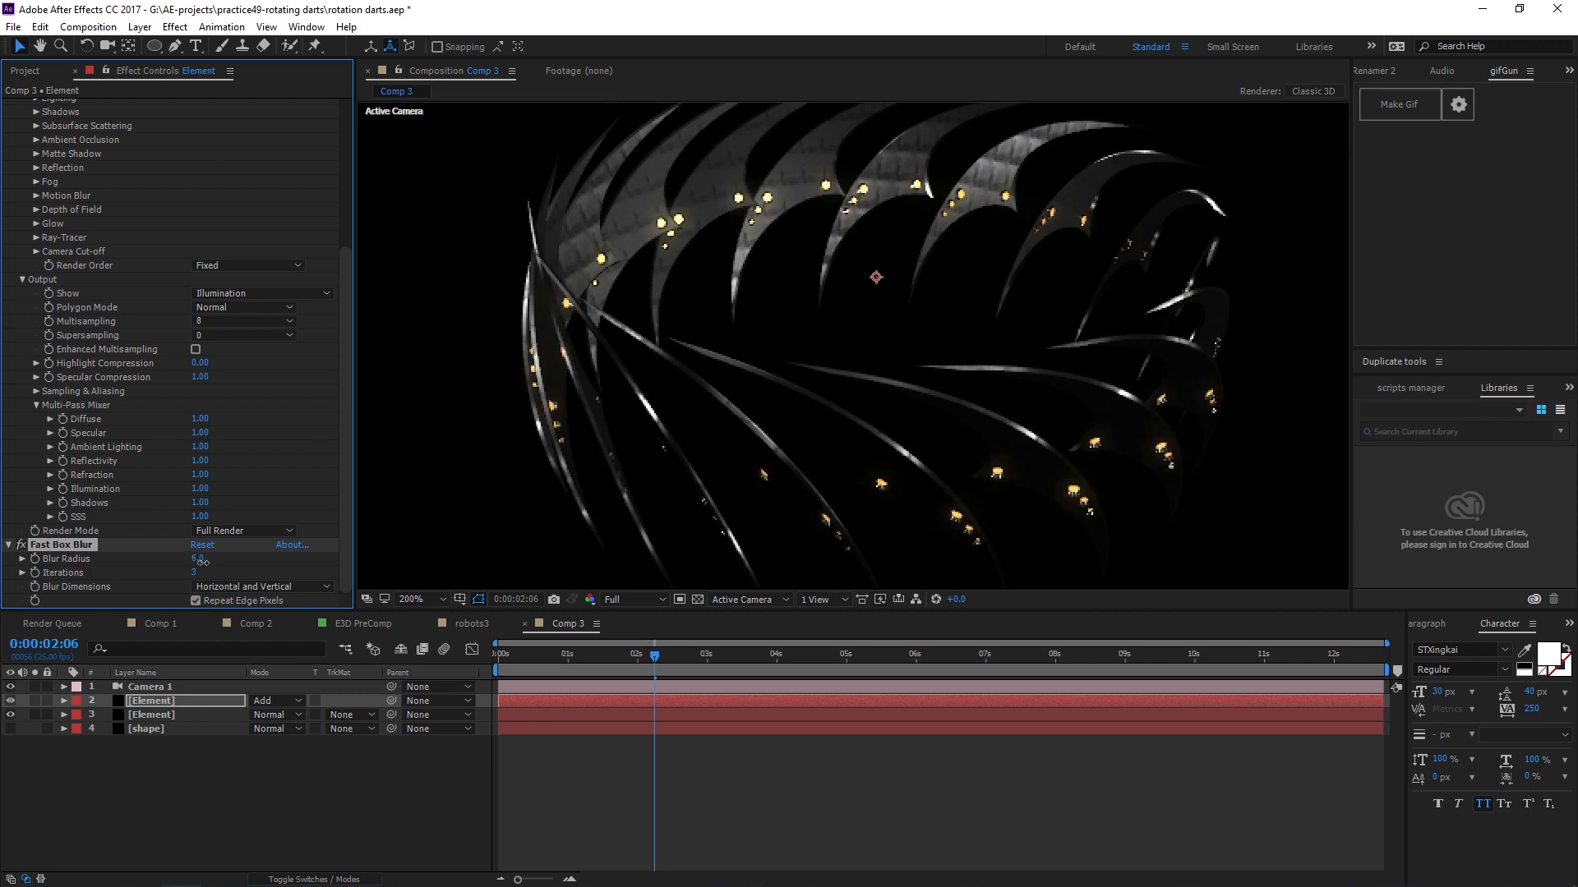
# Add a Curves effect to the top Element layer and bend the RGB curve upward to brighten the glow.
pyautogui.click(622, 79)
pyautogui.scroll(2, 699, 228)
pyautogui.moveTo(698, 228); pyautogui.dragTo(946, 522)
pyautogui.moveTo(594, 237); pyautogui.dragTo(838, 470)
pyautogui.hotkey('ctrl', 'Tab')
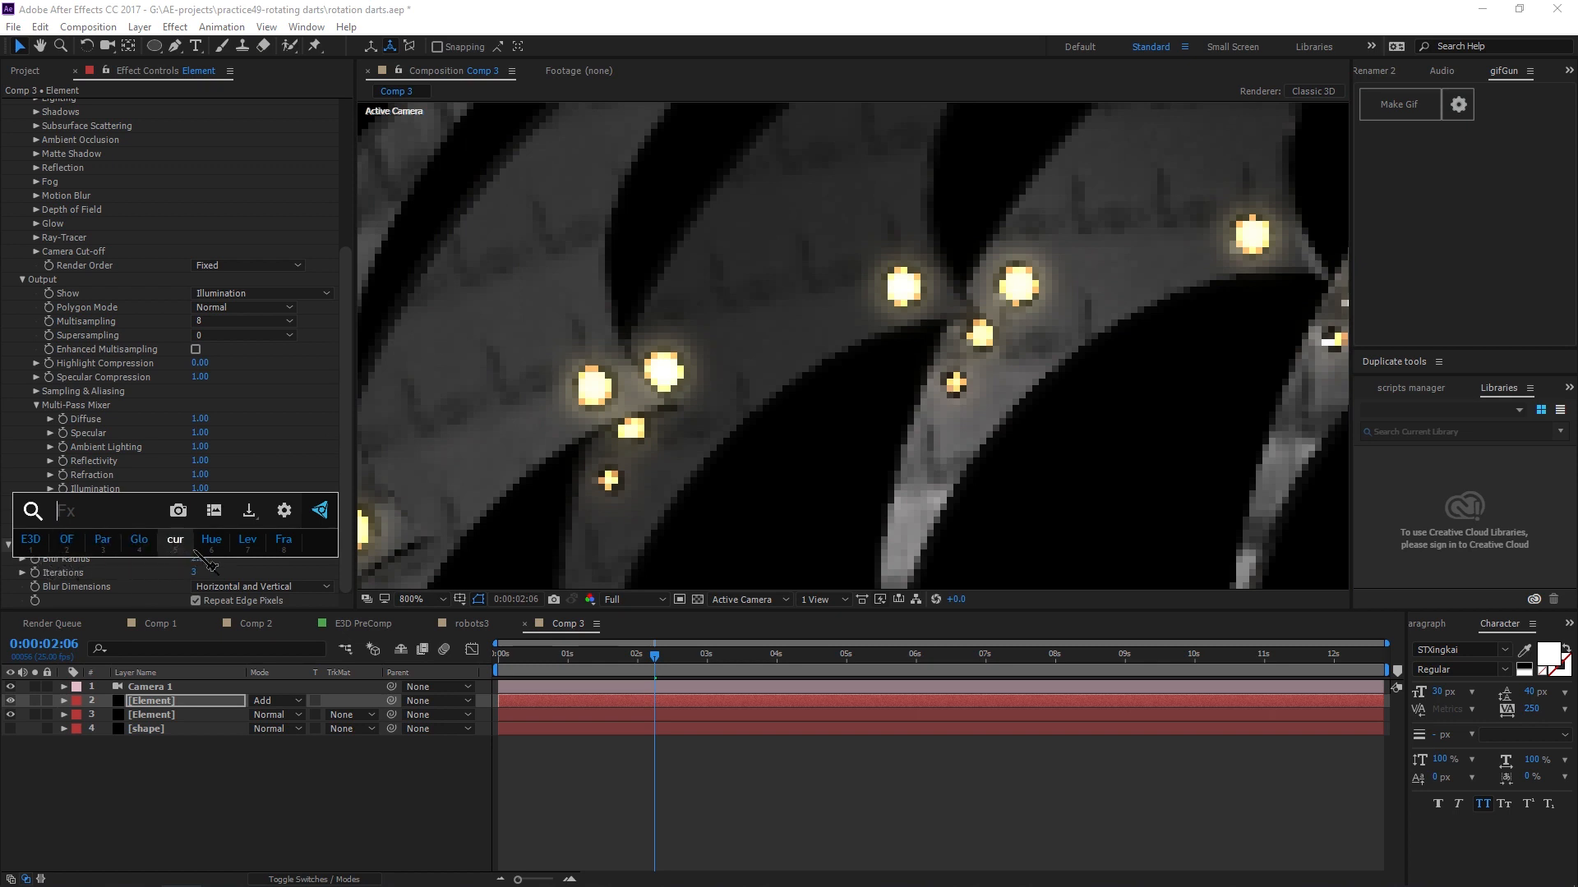
pyautogui.click(182, 544)
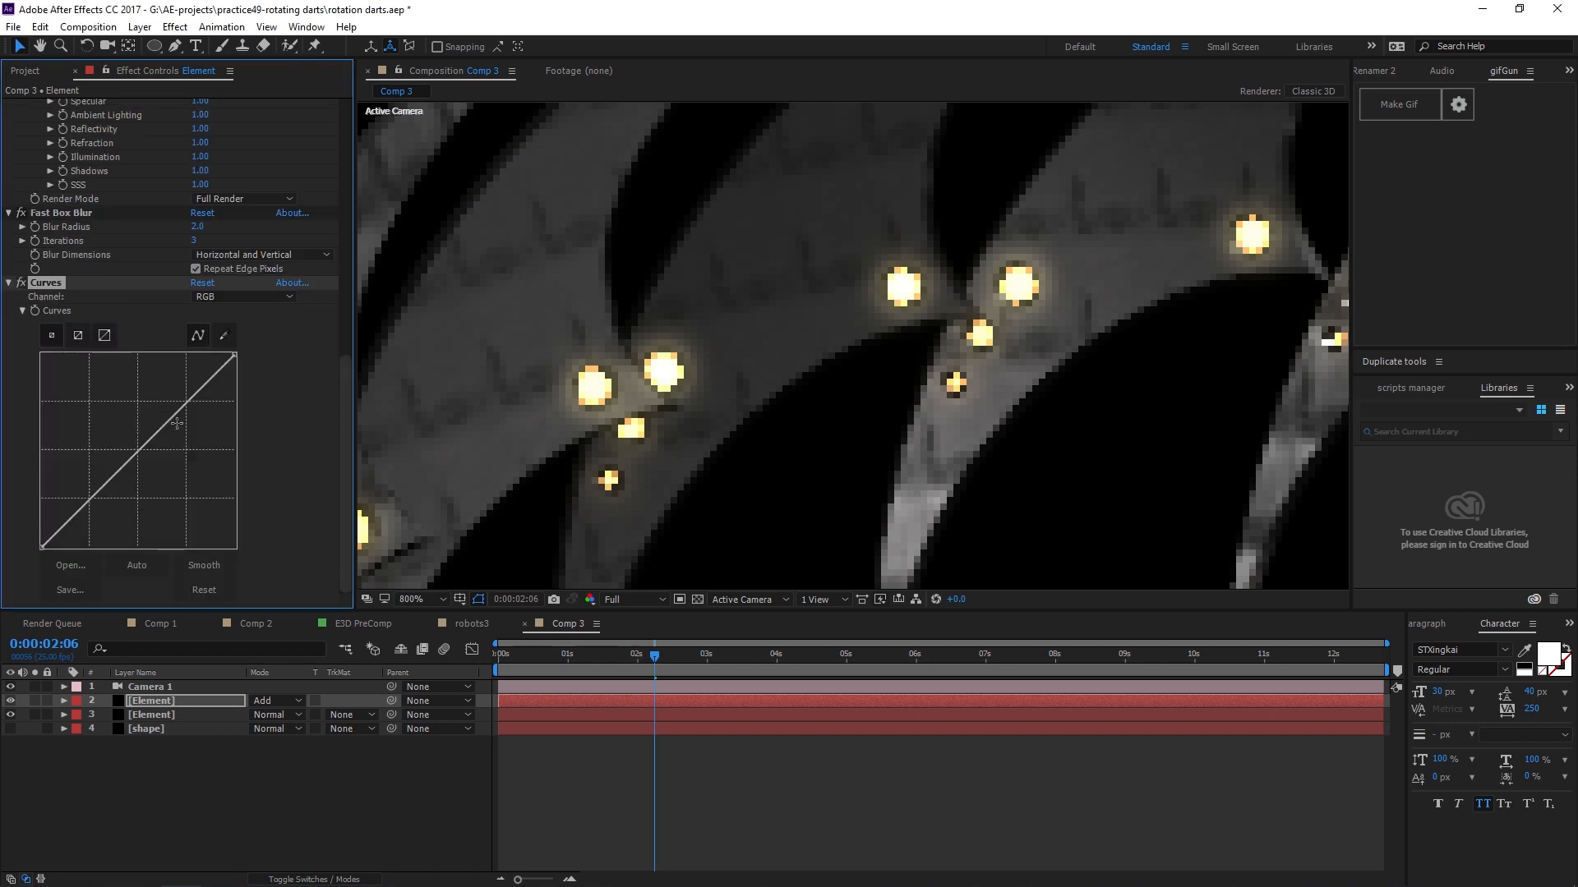
pyautogui.moveTo(143, 446); pyautogui.dragTo(157, 385)
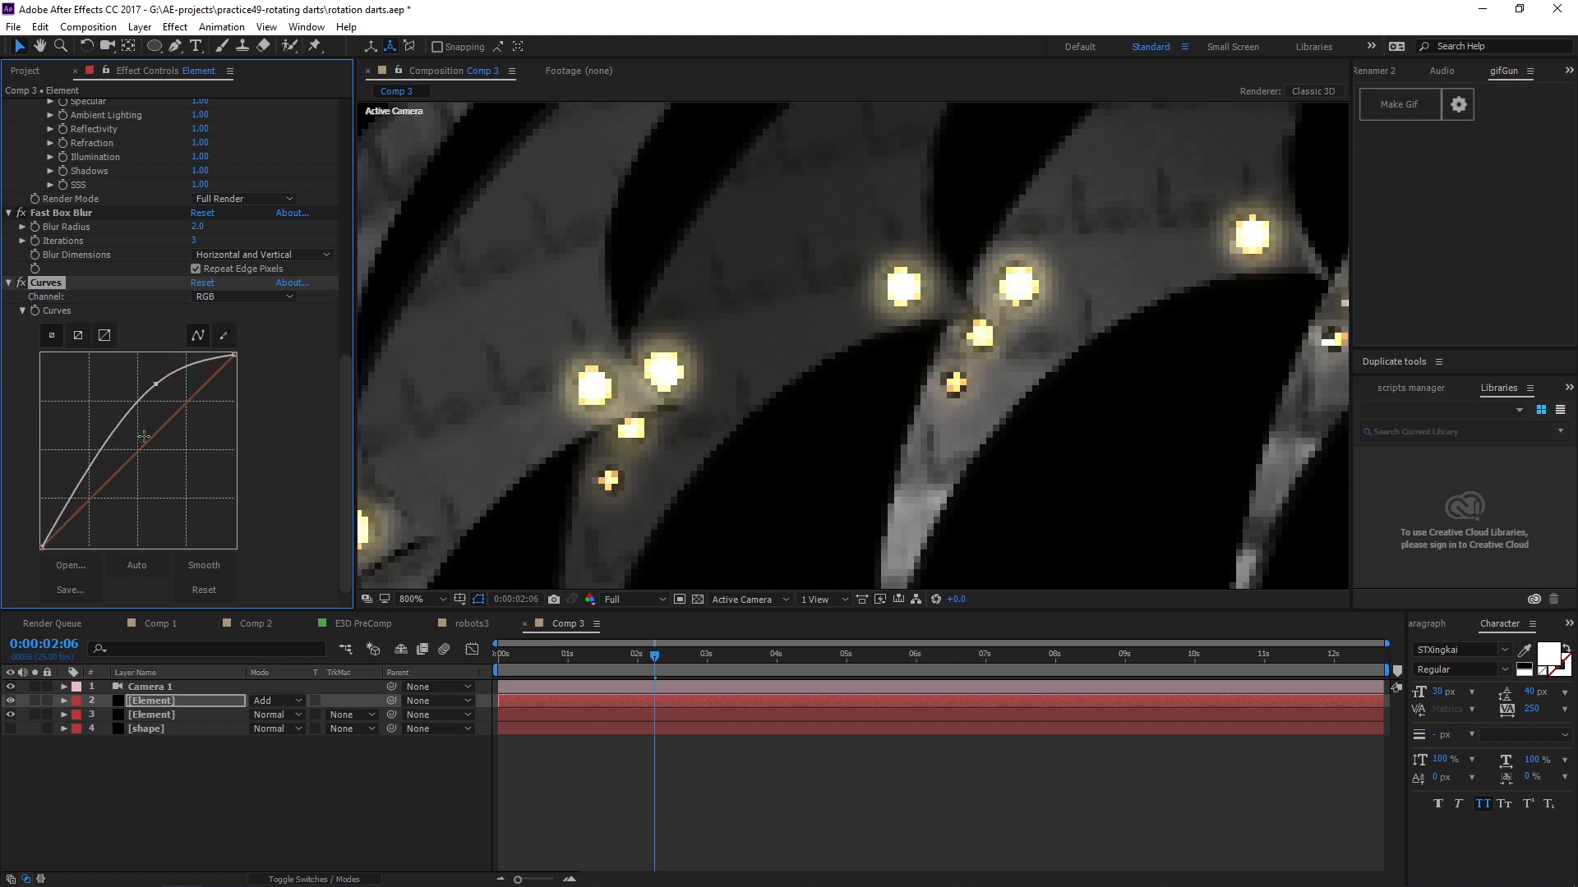
# Raise the Red channel curve and reshape the Green channel curve to give the glow a warm tint.
pyautogui.moveTo(144, 444); pyautogui.dragTo(143, 399)
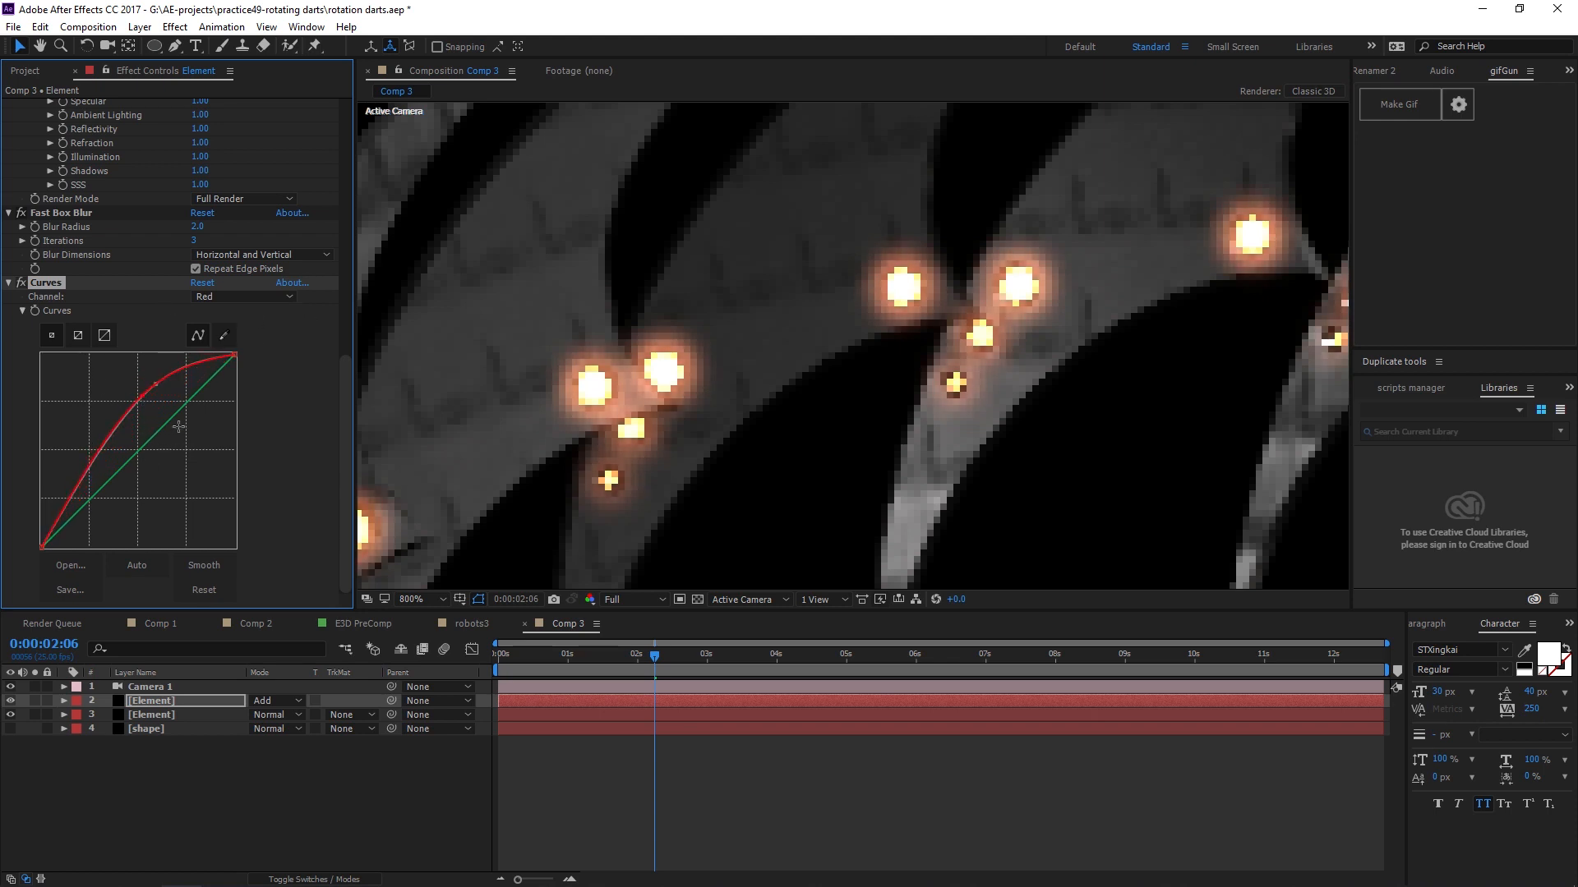
pyautogui.moveTo(161, 436)
pyautogui.mouseDown()
pyautogui.moveTo(184, 395)
pyautogui.moveTo(174, 409)
pyautogui.mouseUp()
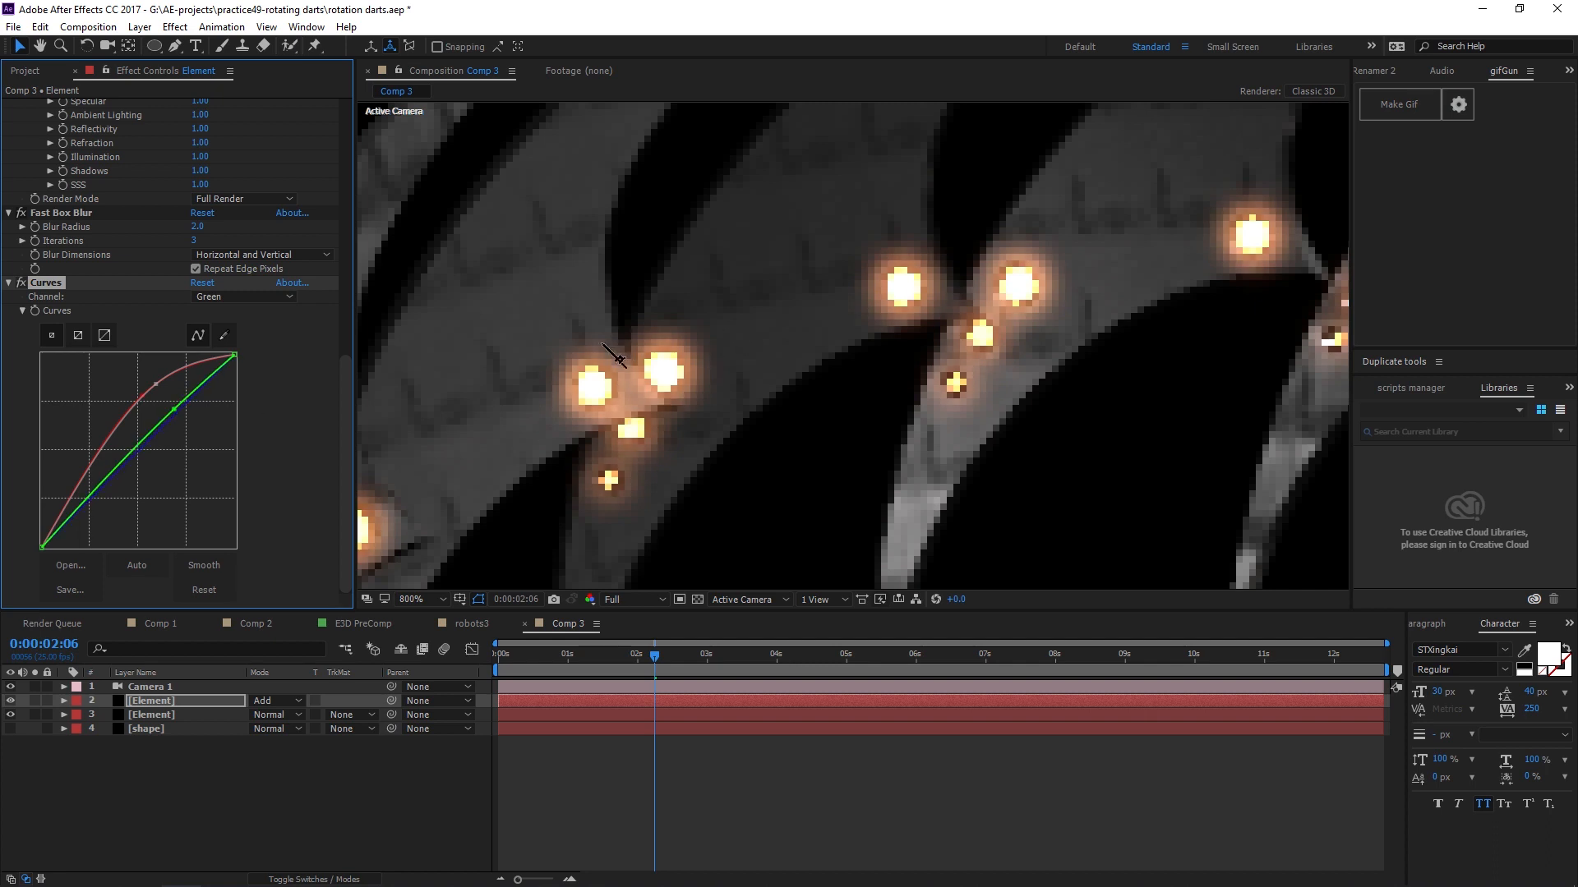
pyautogui.scroll(2, 604, 349)
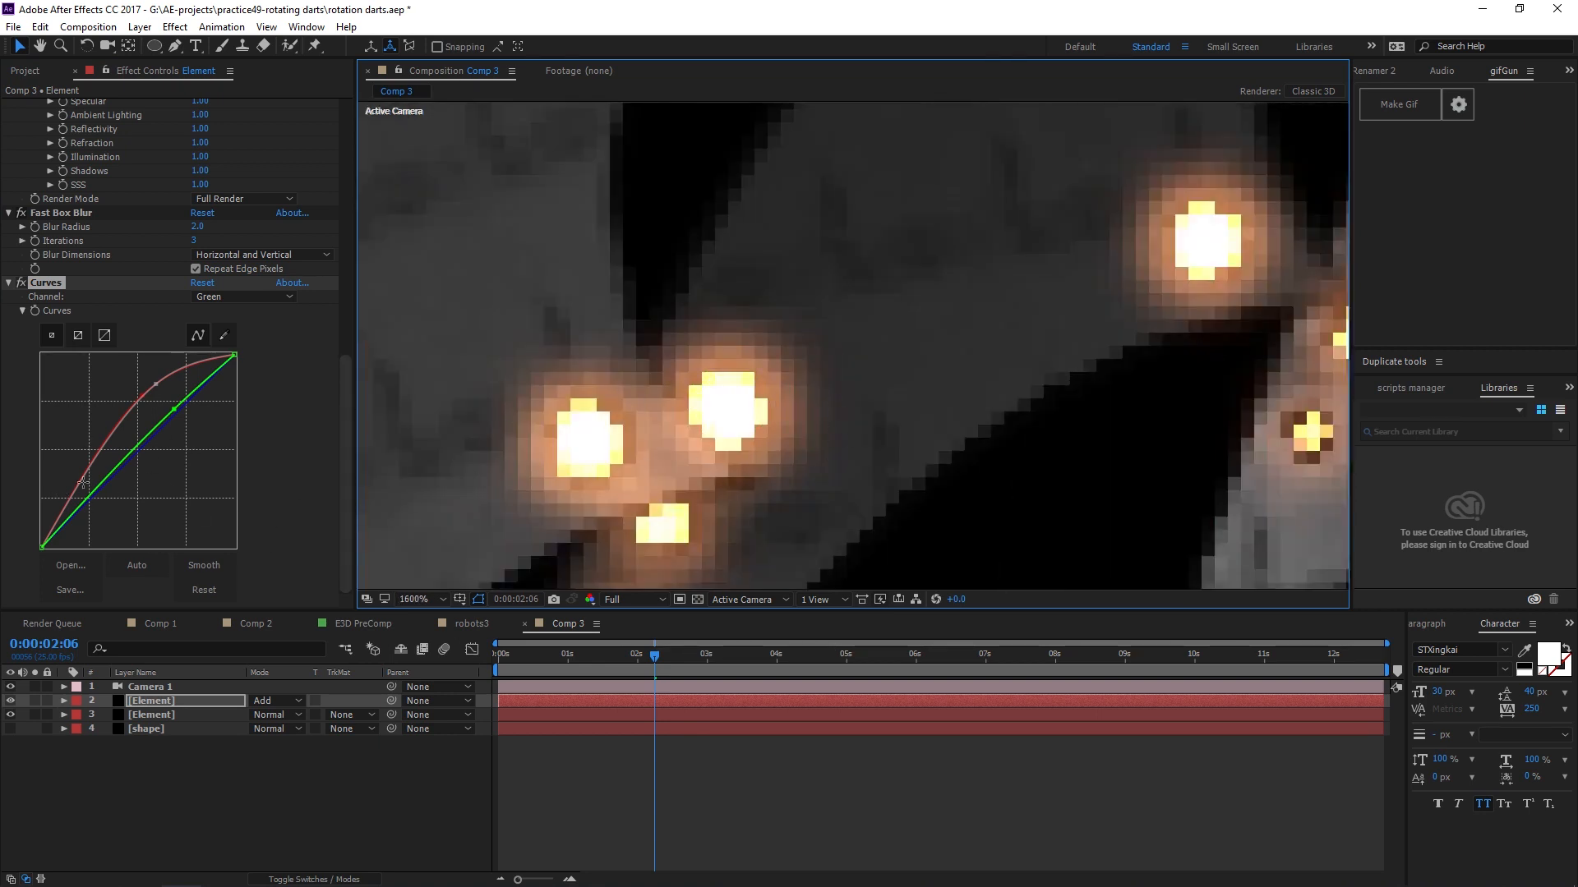
pyautogui.moveTo(93, 490); pyautogui.dragTo(87, 510)
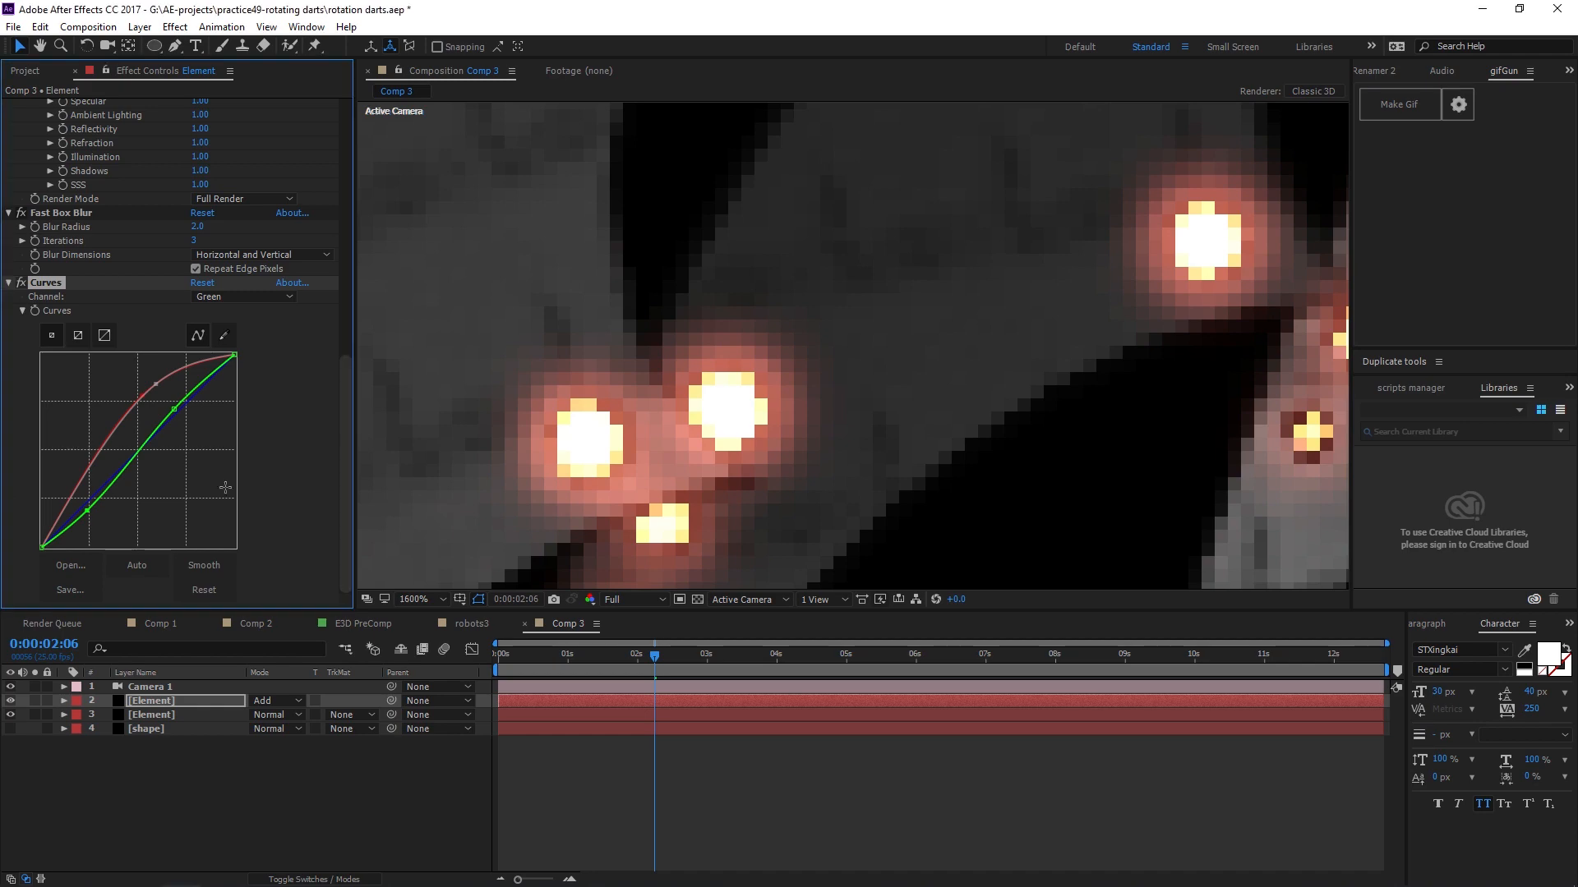
pyautogui.moveTo(136, 457); pyautogui.dragTo(130, 462)
pyautogui.scroll(-4, 944, 362)
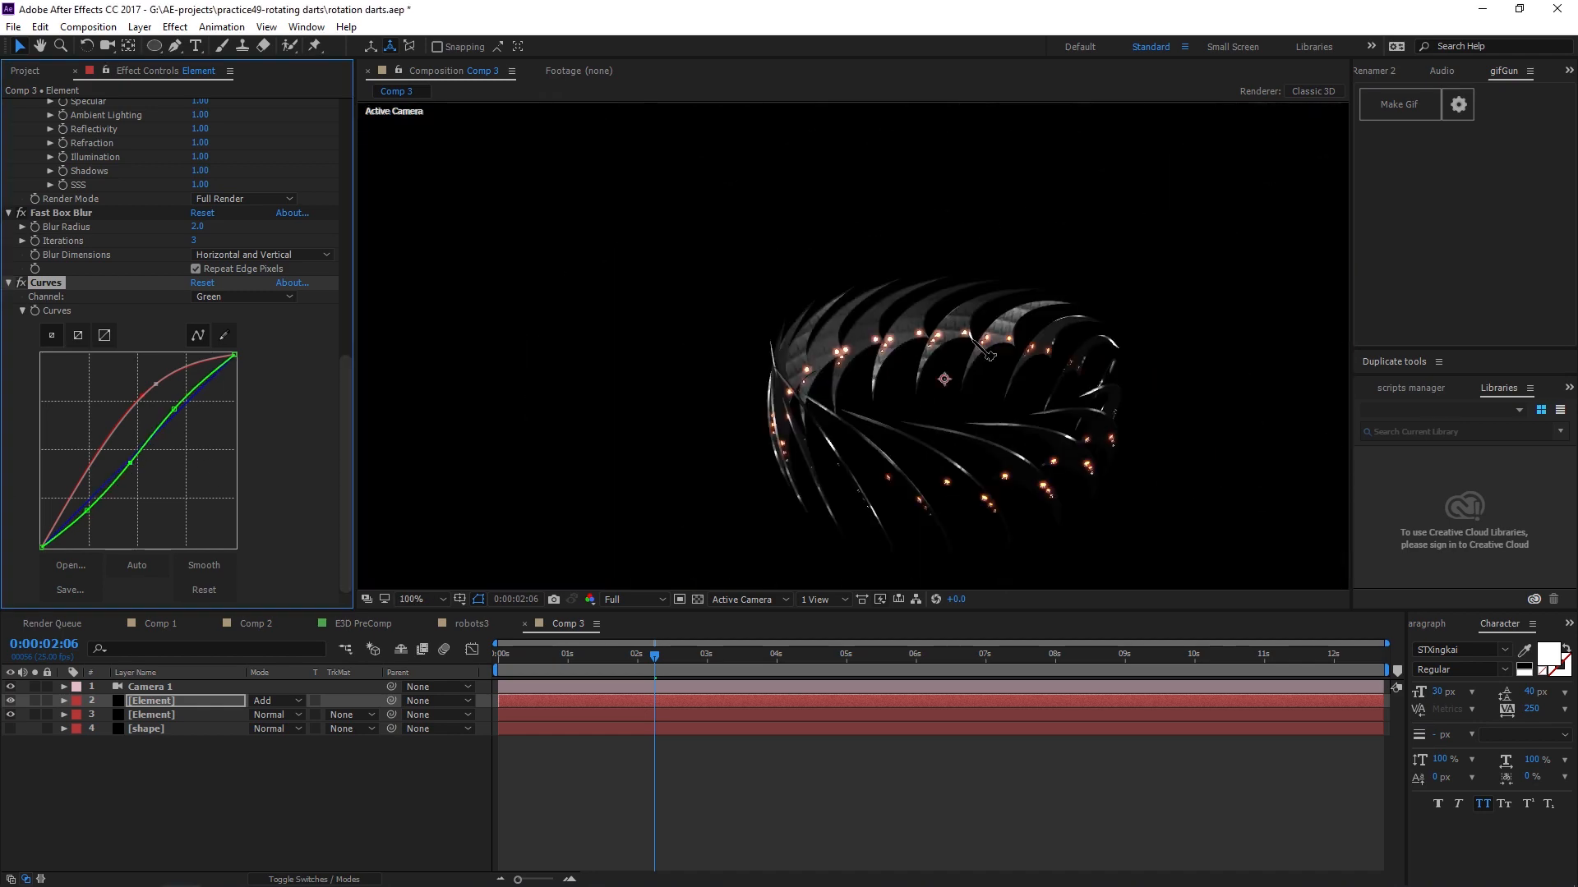
# Increase the Fast Box Blur radius to 4.
pyautogui.scroll(2, 1061, 356)
pyautogui.moveTo(1072, 370); pyautogui.dragTo(978, 358)
pyautogui.press('v')
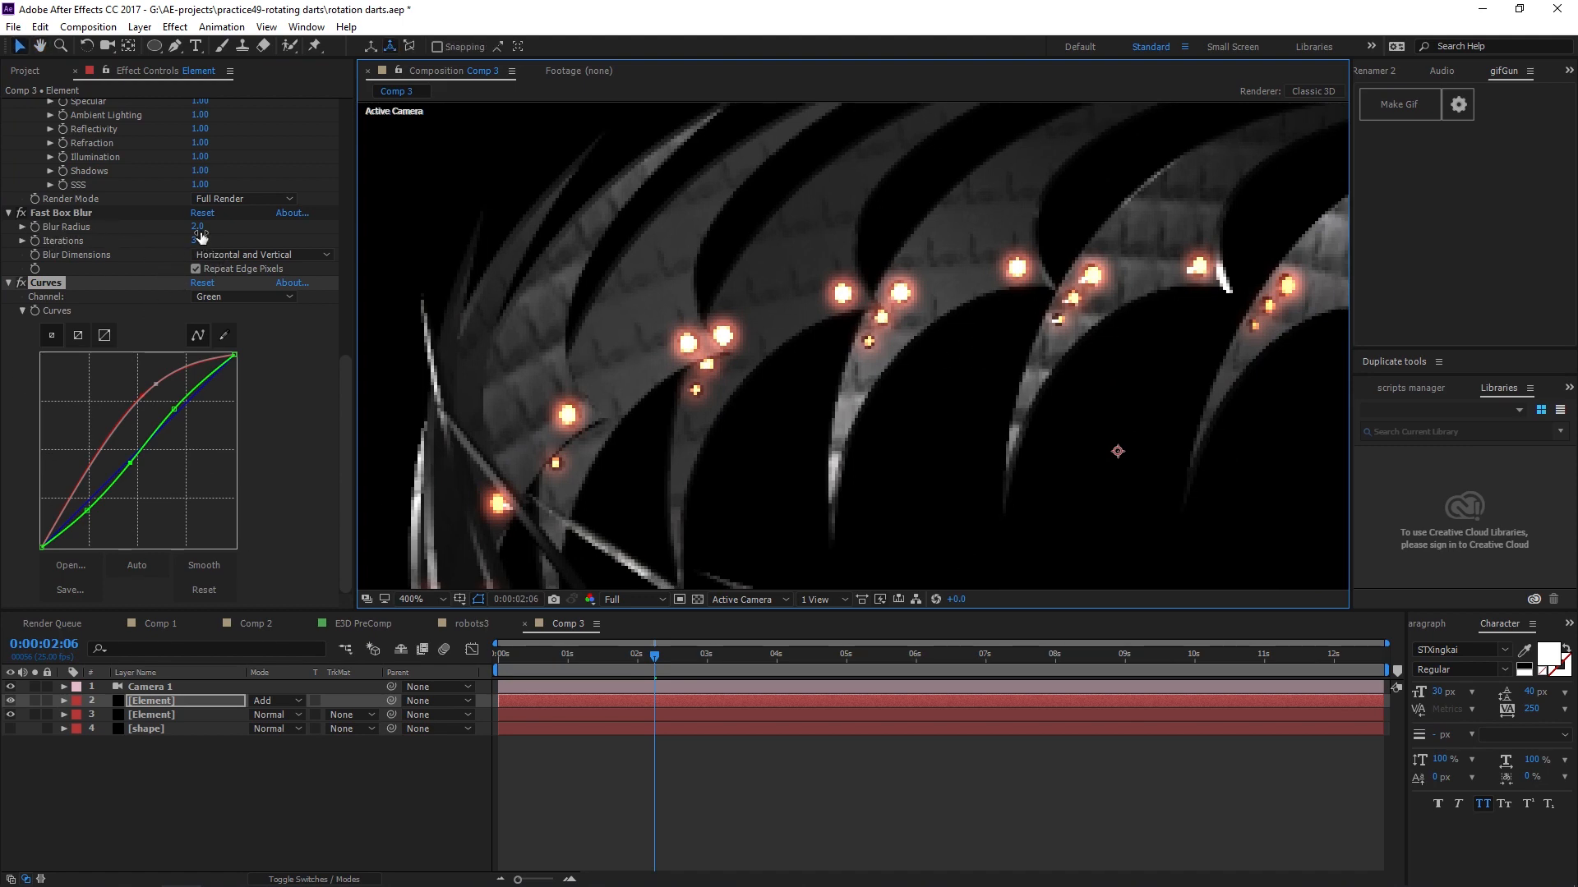
pyautogui.moveTo(199, 229)
pyautogui.mouseDown()
pyautogui.moveTo(214, 224)
pyautogui.moveTo(194, 227)
pyautogui.mouseUp()
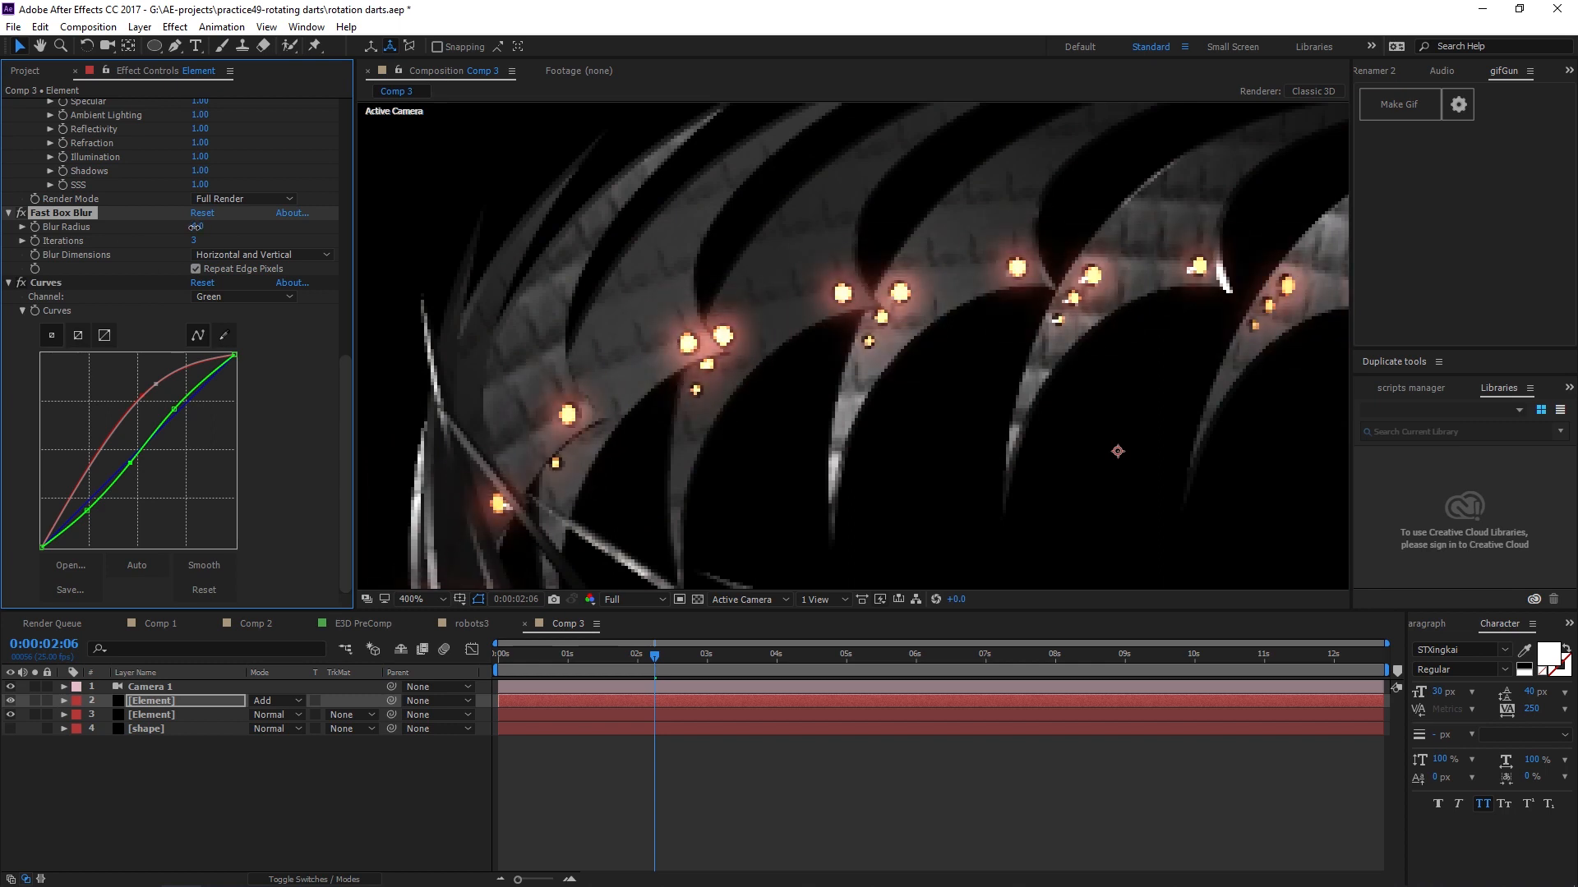
pyautogui.scroll(-6, 645, 243)
pyautogui.scroll(5, 883, 307)
pyautogui.moveTo(1045, 440); pyautogui.dragTo(838, 265)
pyautogui.scroll(2, 990, 467)
pyautogui.scroll(-4, 894, 327)
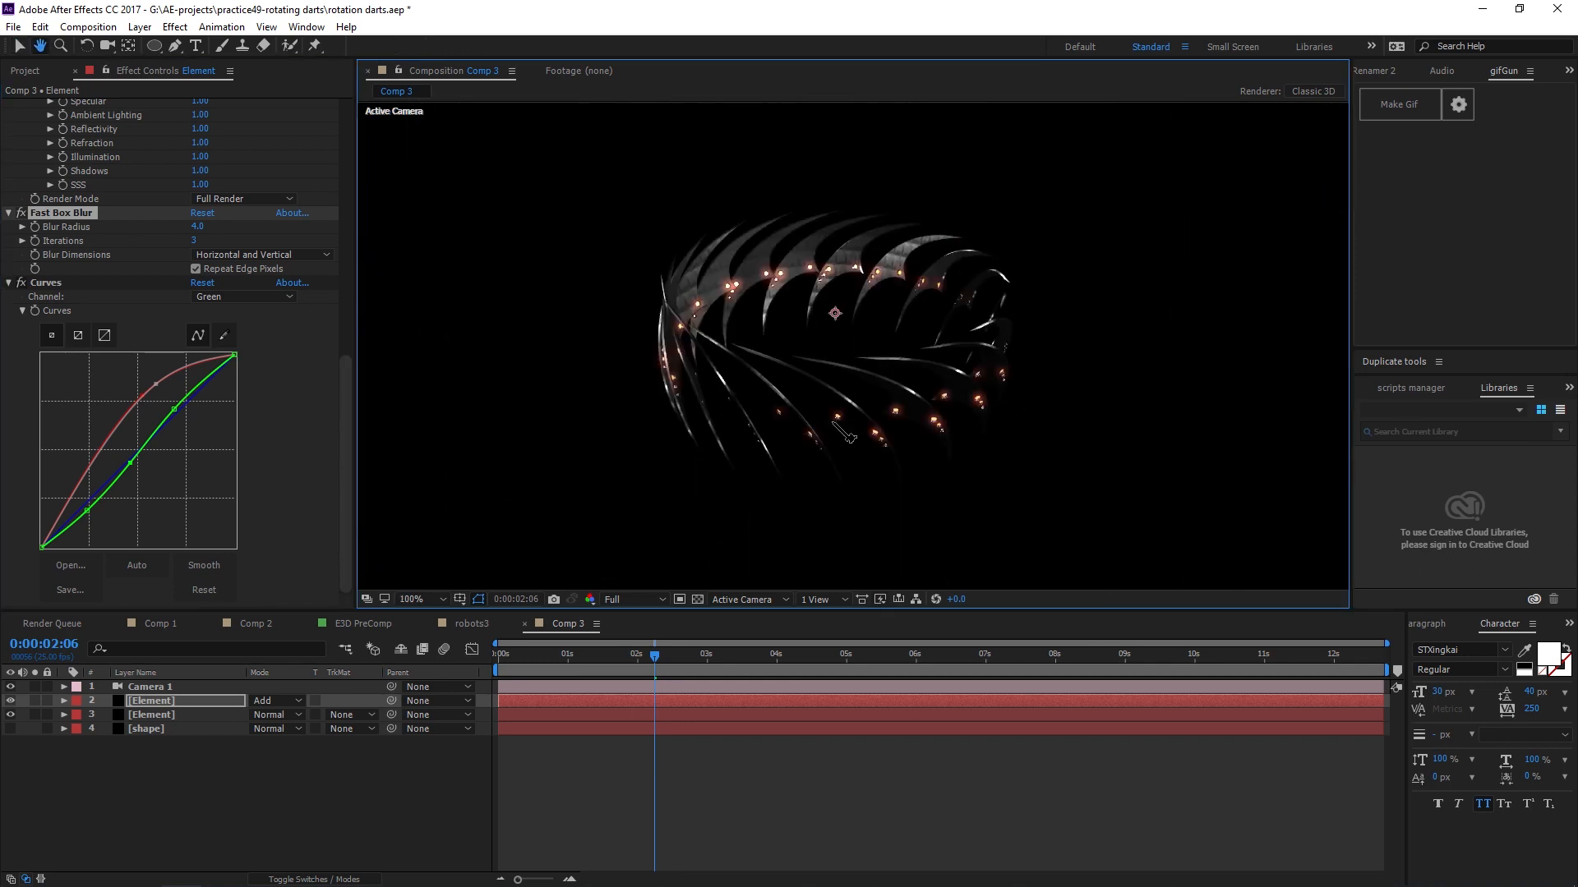
# Create a Parallel light with intensity 338% and Casts Shadows turned off.
pyautogui.press('v')
pyautogui.click(280, 803)
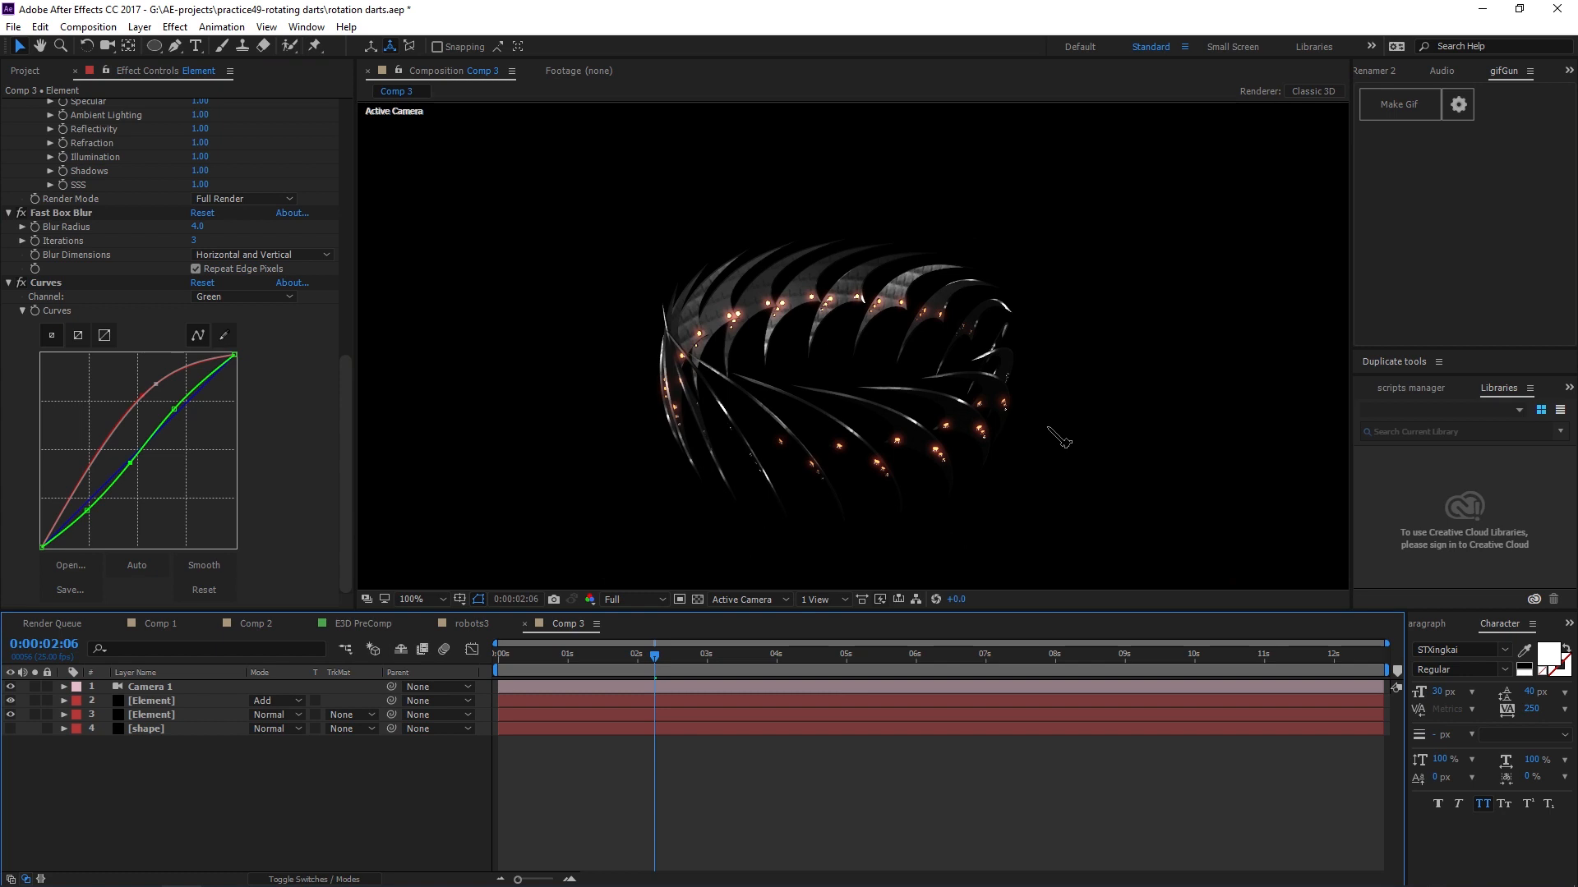
pyautogui.hotkey('ctrl', 'alt', 'shift', 'l')
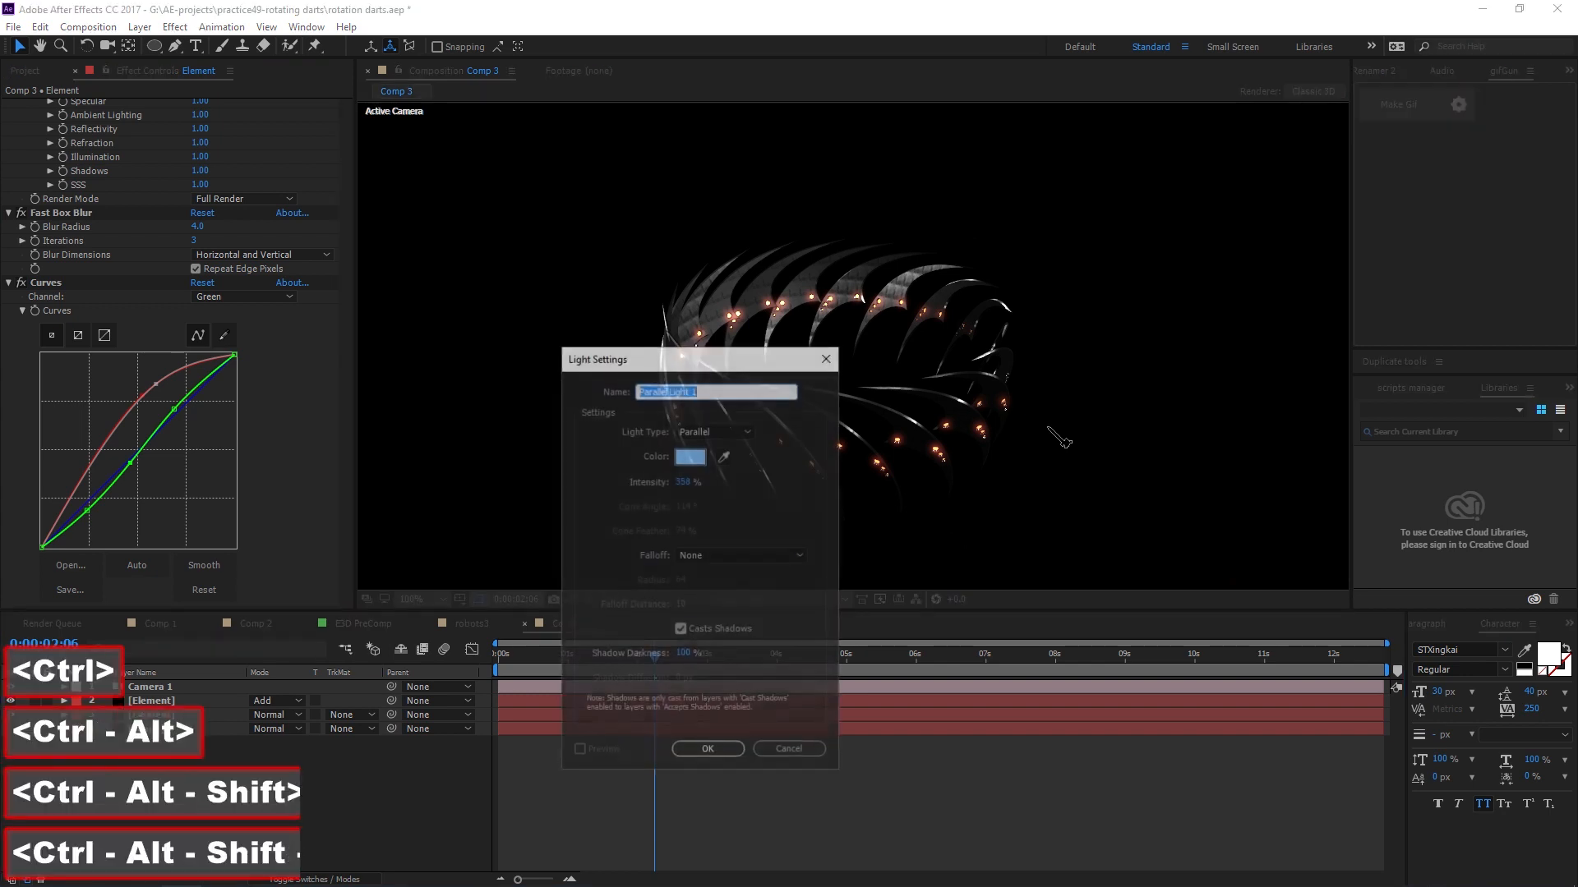
pyautogui.moveTo(717, 364); pyautogui.dragTo(682, 280)
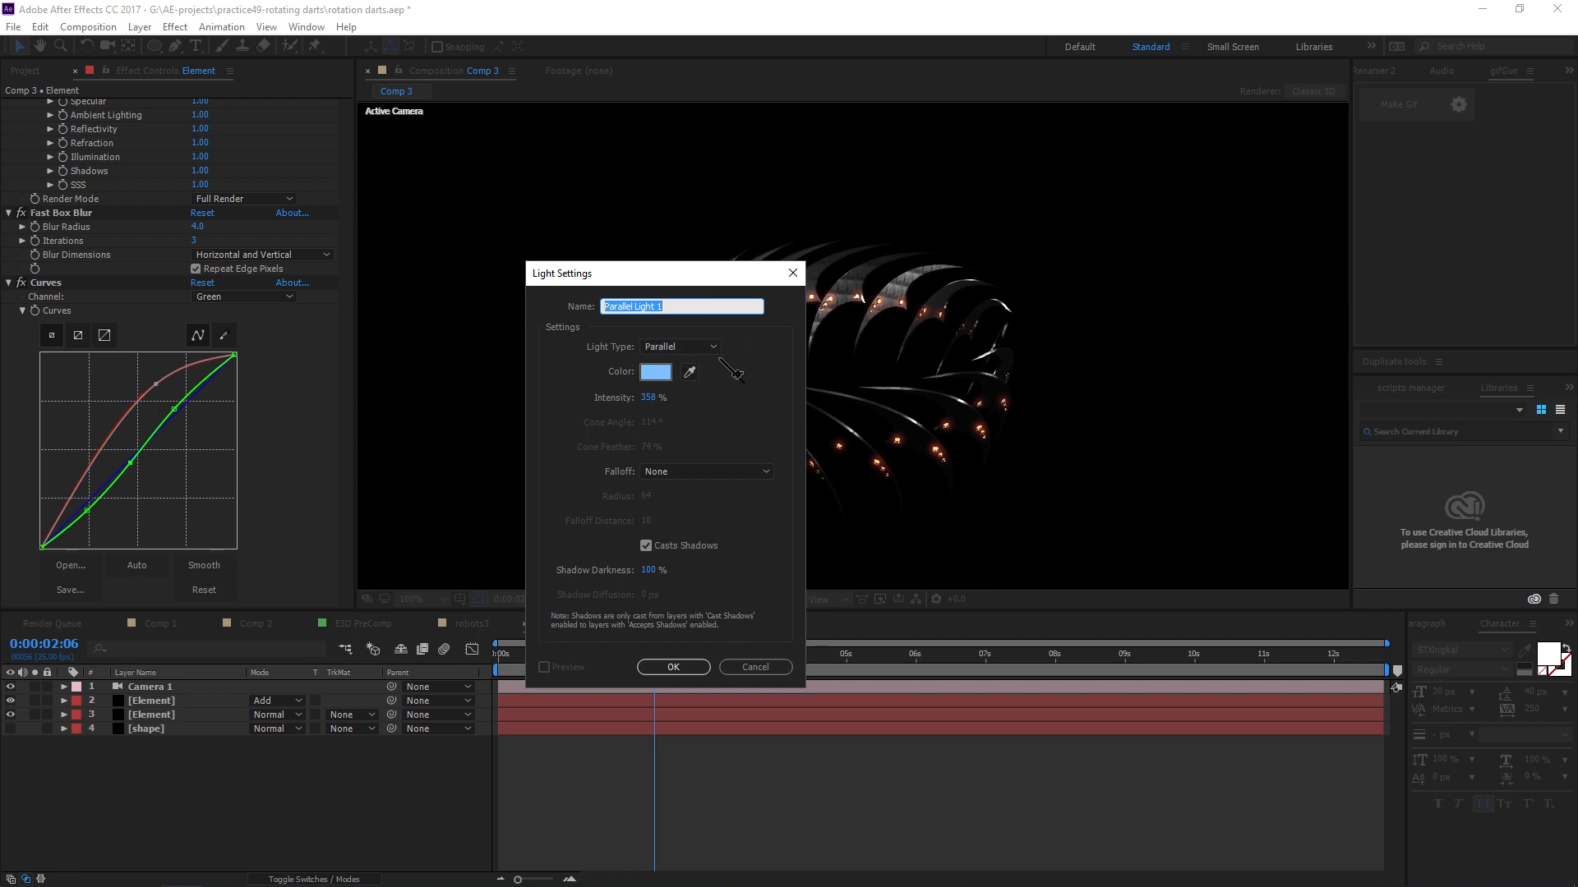
pyautogui.click(653, 399)
pyautogui.click(768, 412)
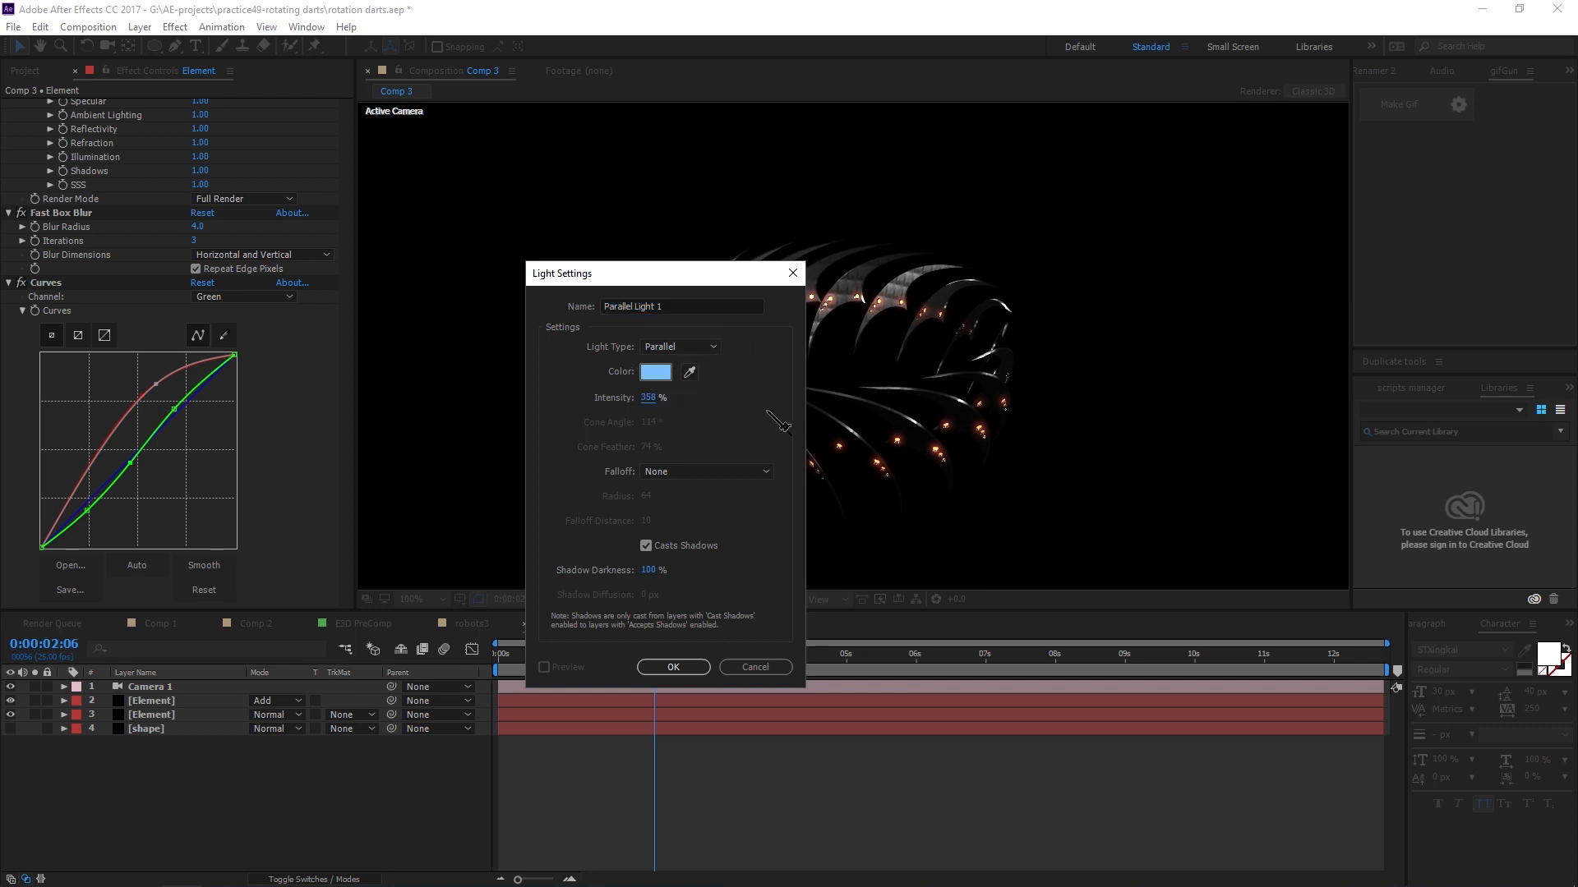
pyautogui.click(652, 396)
pyautogui.moveTo(669, 274); pyautogui.dragTo(672, 203)
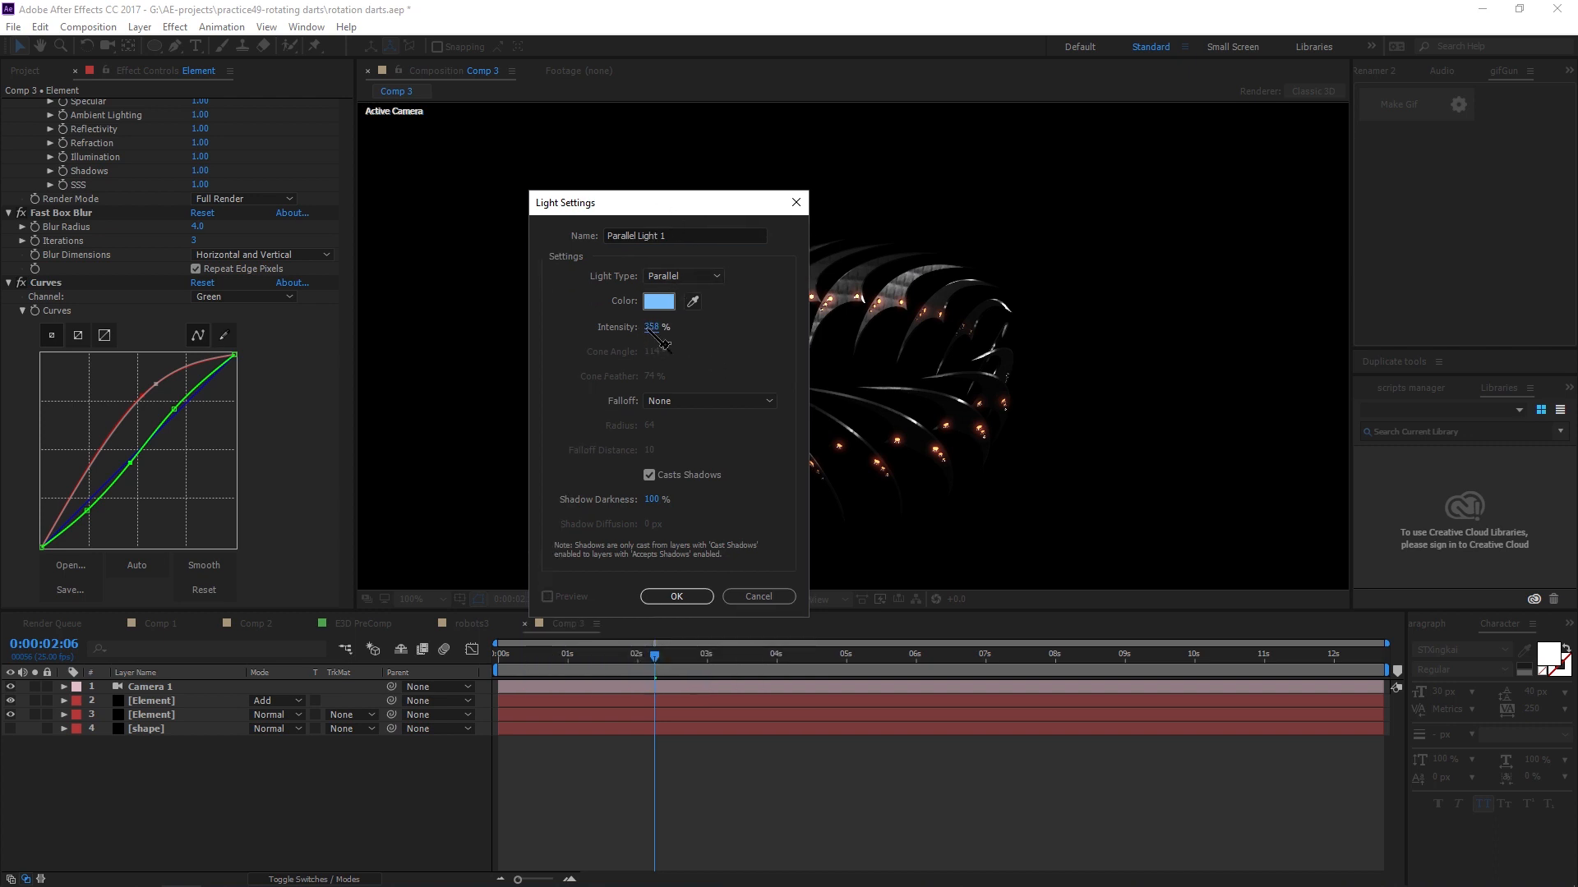
pyautogui.moveTo(657, 334); pyautogui.dragTo(661, 333)
pyautogui.moveTo(699, 207); pyautogui.dragTo(758, 219)
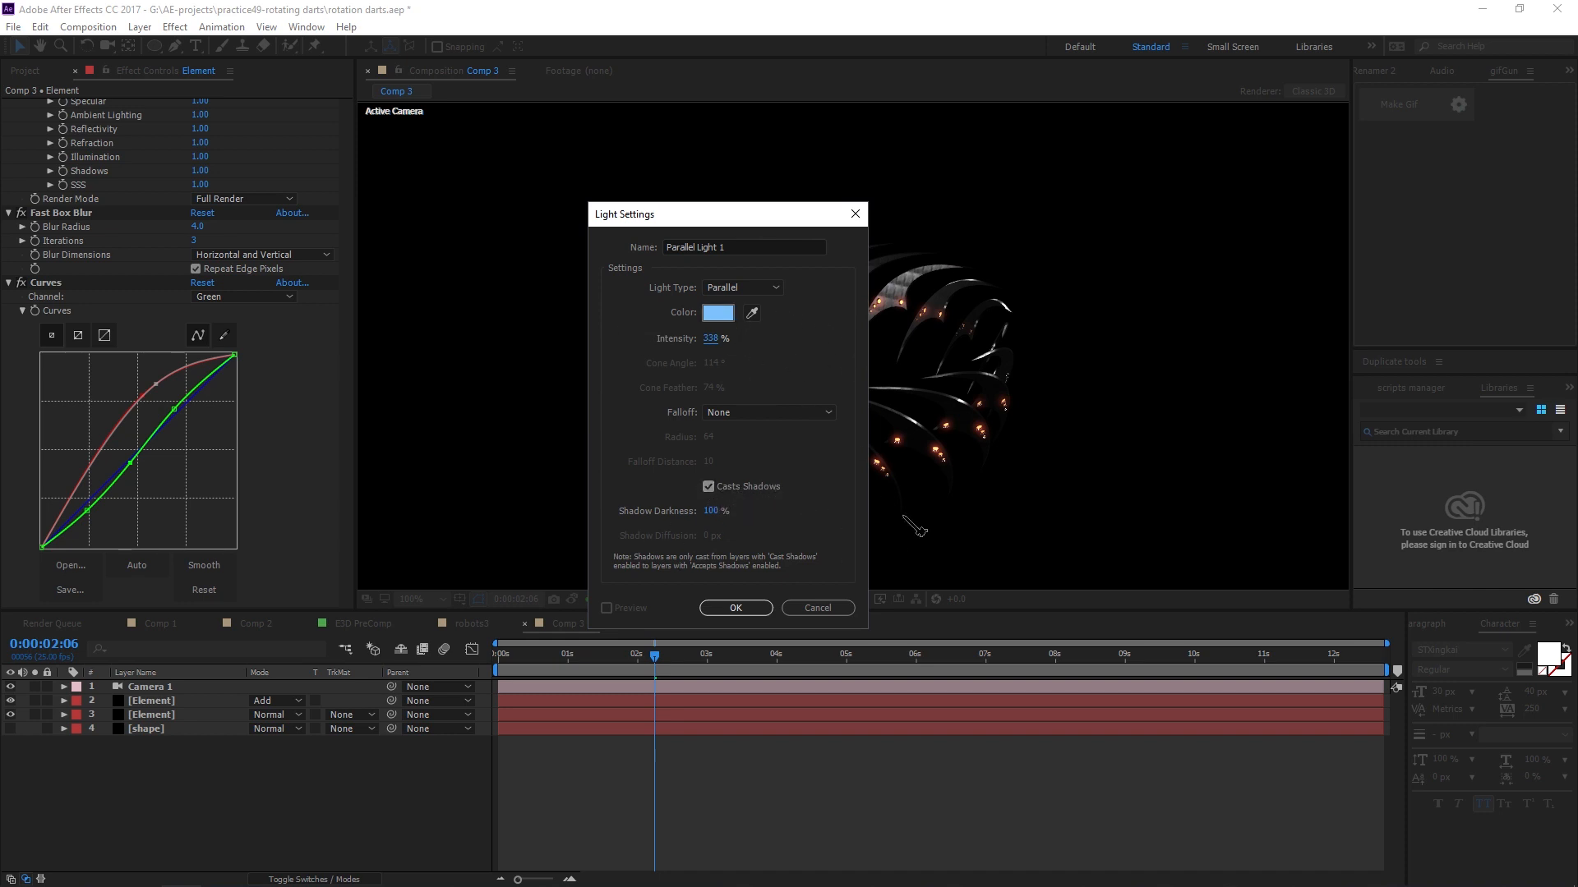
pyautogui.moveTo(766, 220); pyautogui.dragTo(813, 176)
pyautogui.click(755, 449)
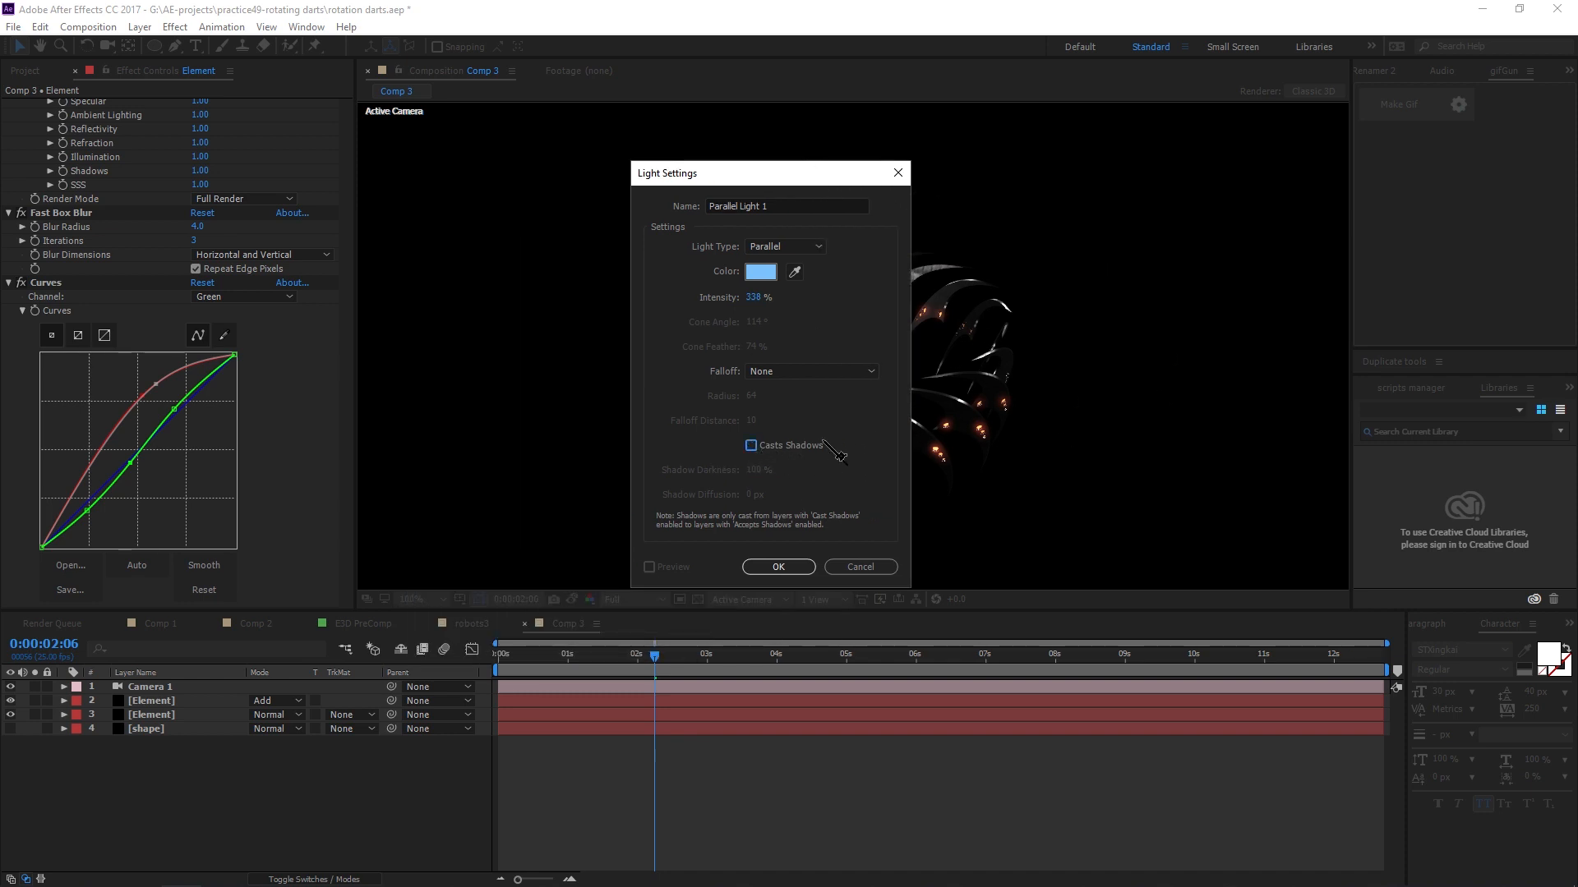
pyautogui.click(777, 445)
pyautogui.click(806, 566)
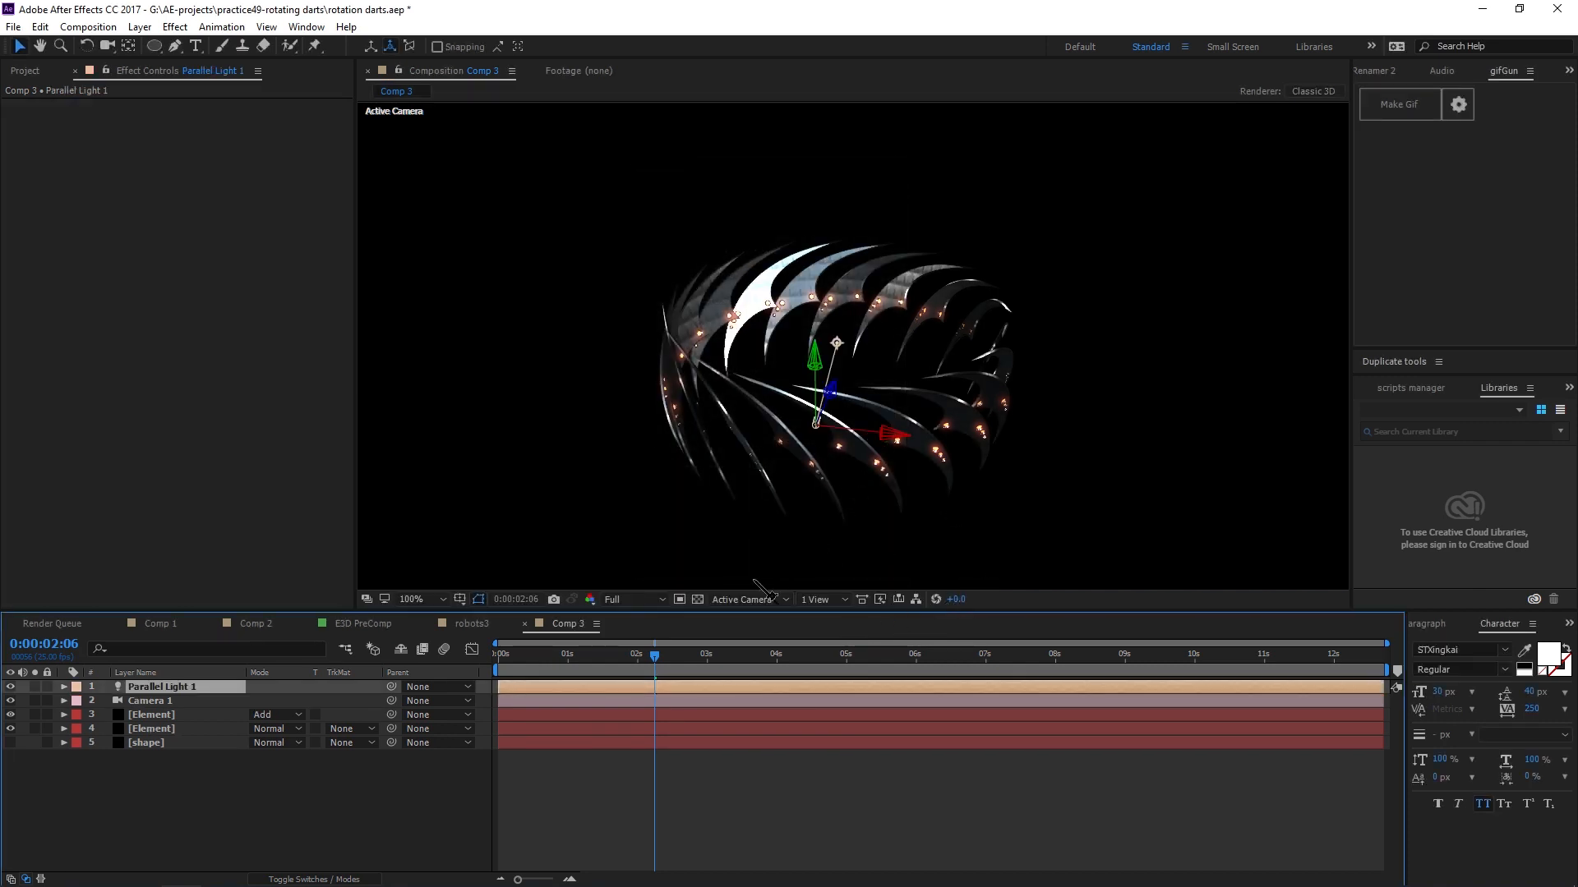
# Switch the viewer layout to 4 Views and move the parallel light out to the left in the Top view.
pyautogui.click(819, 600)
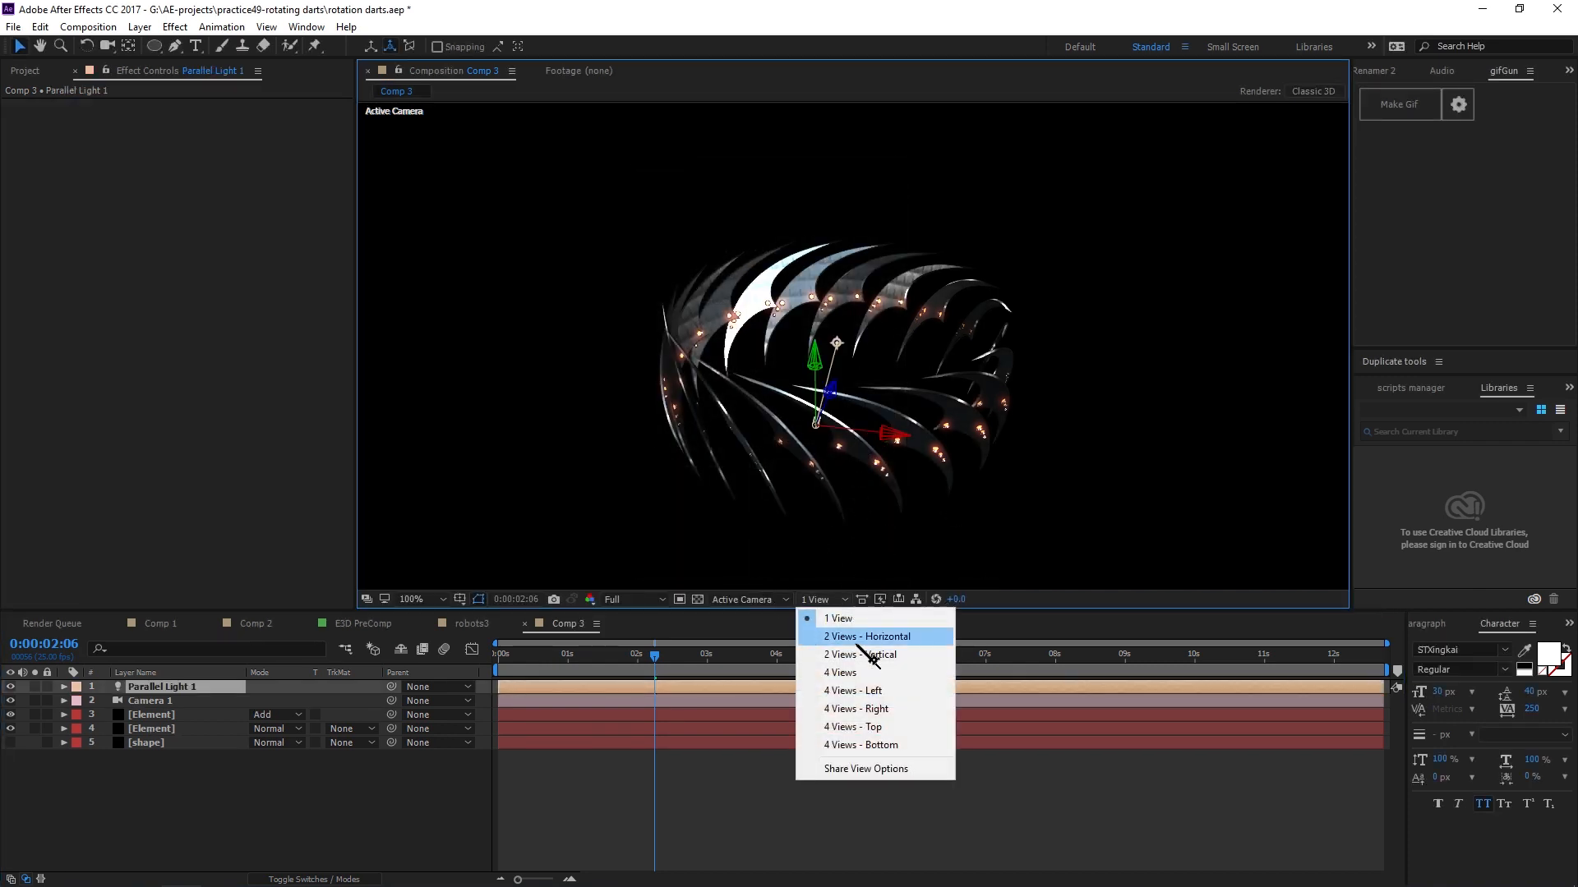
pyautogui.click(863, 638)
pyautogui.click(819, 599)
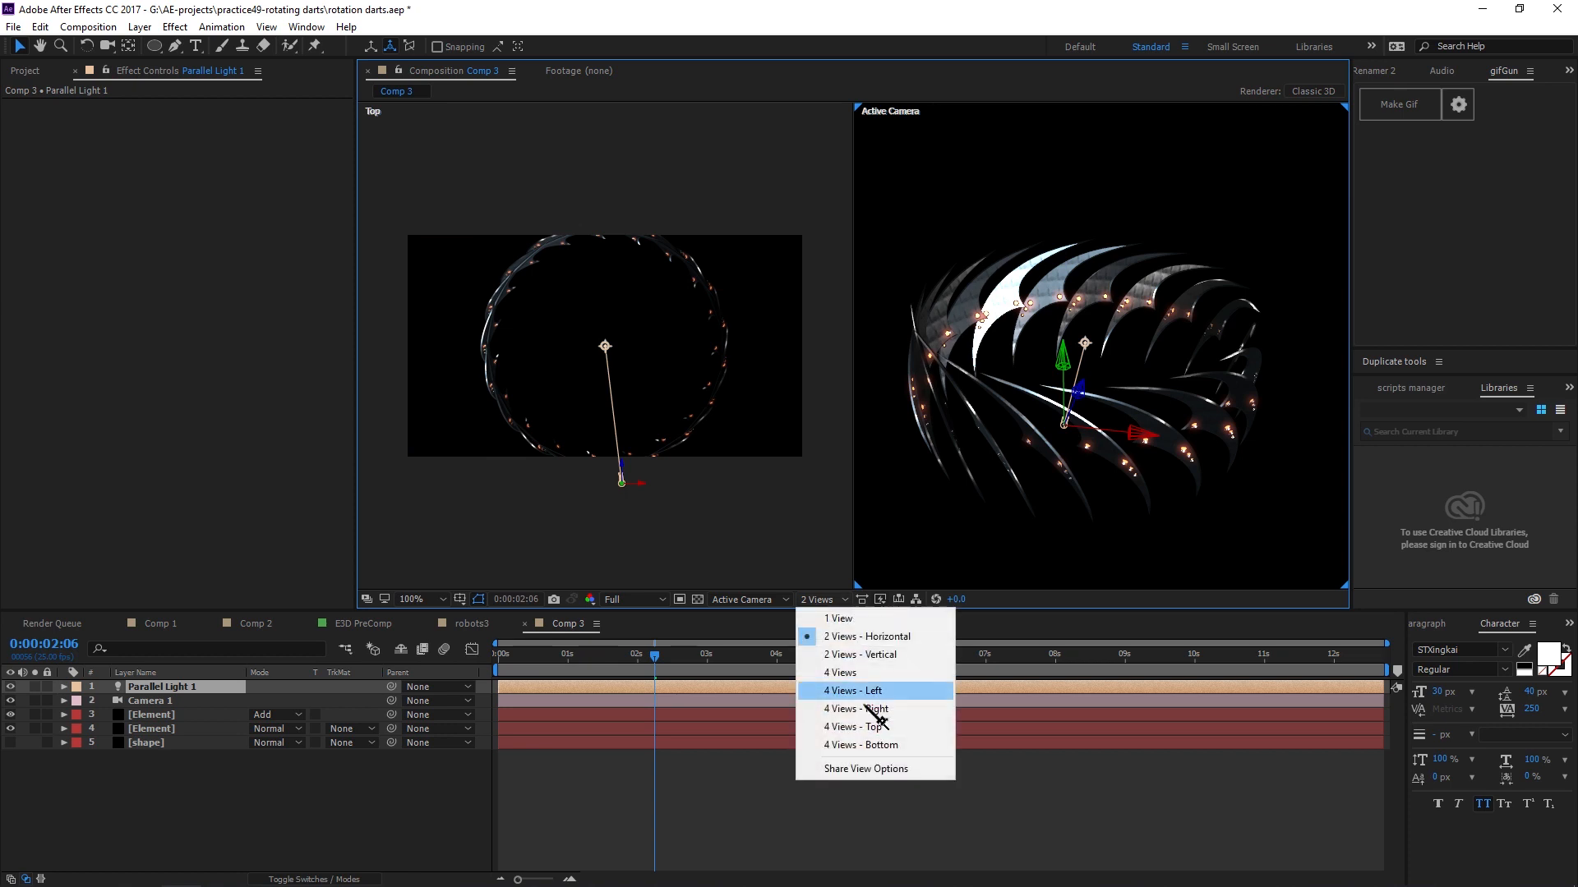
pyautogui.click(839, 674)
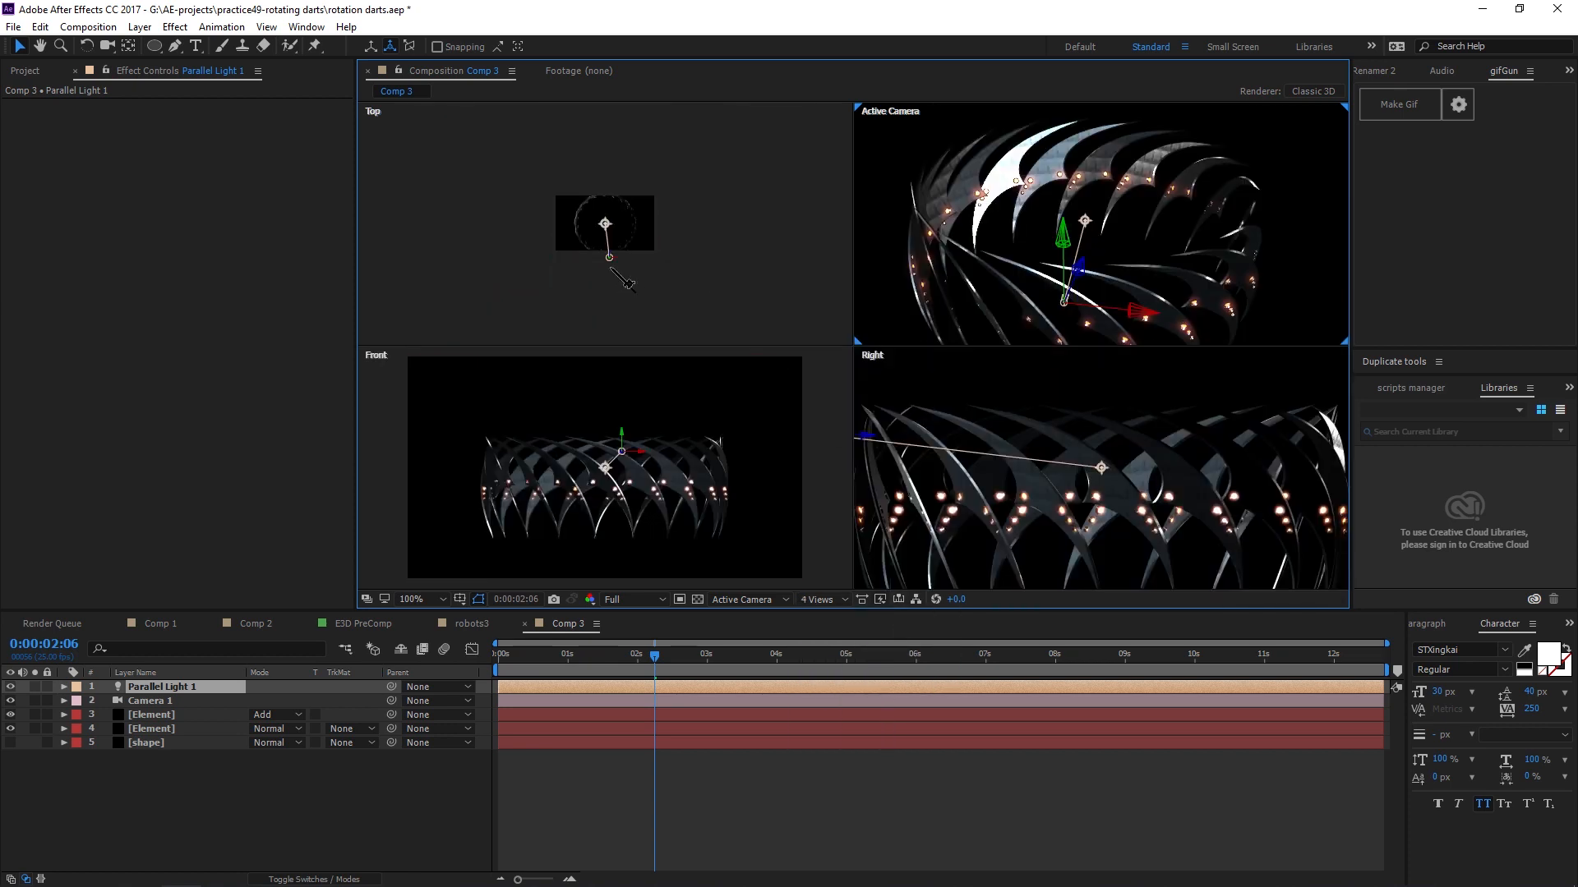
pyautogui.moveTo(609, 263); pyautogui.dragTo(471, 211)
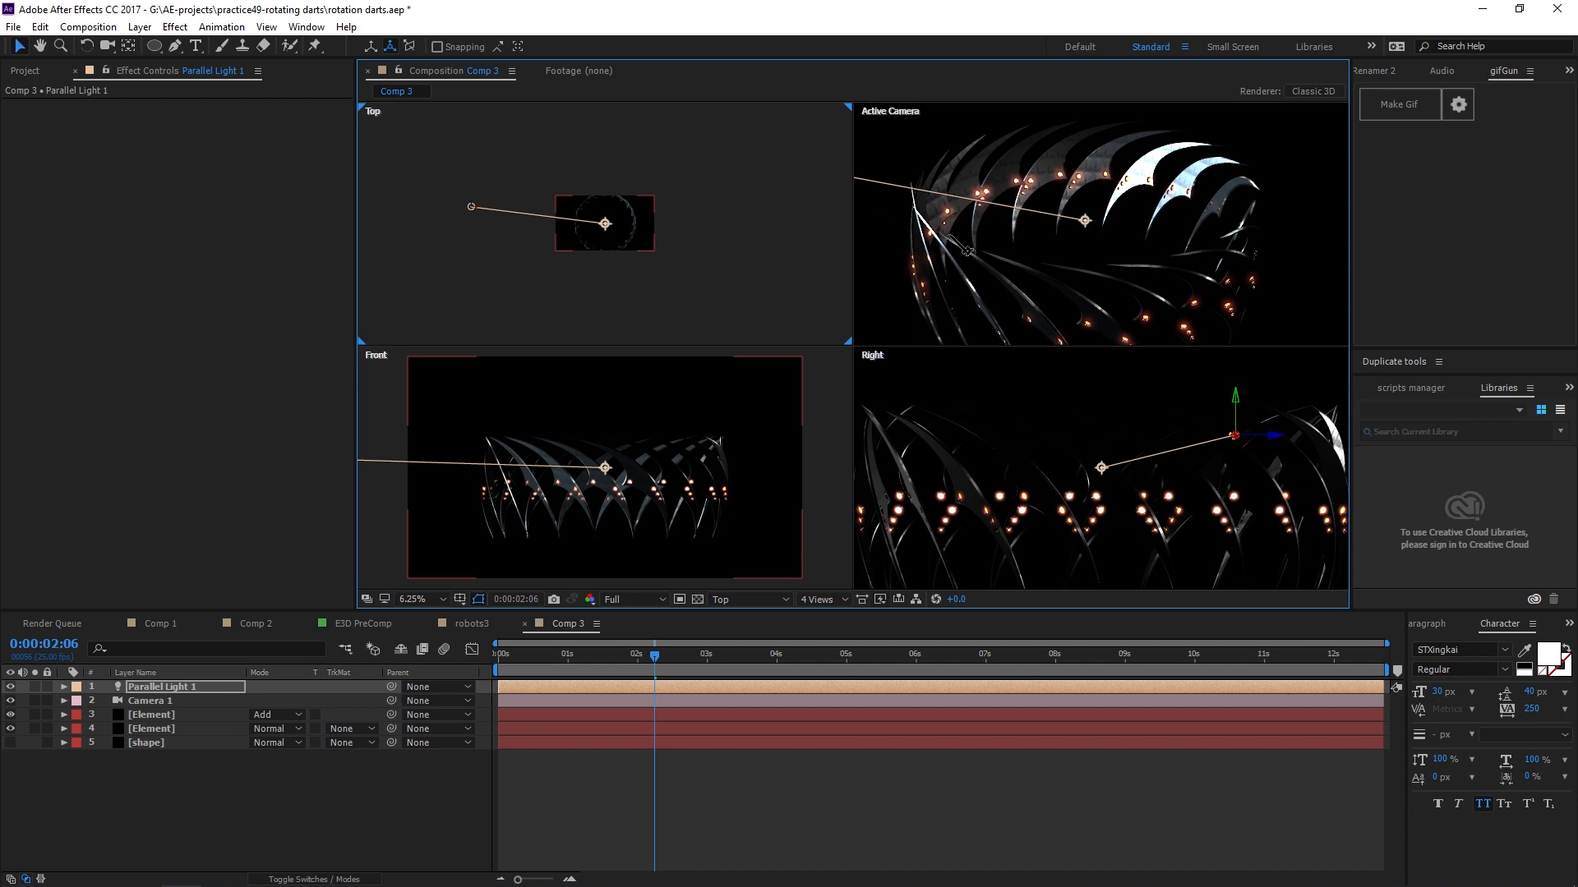
pyautogui.scroll(5, 947, 211)
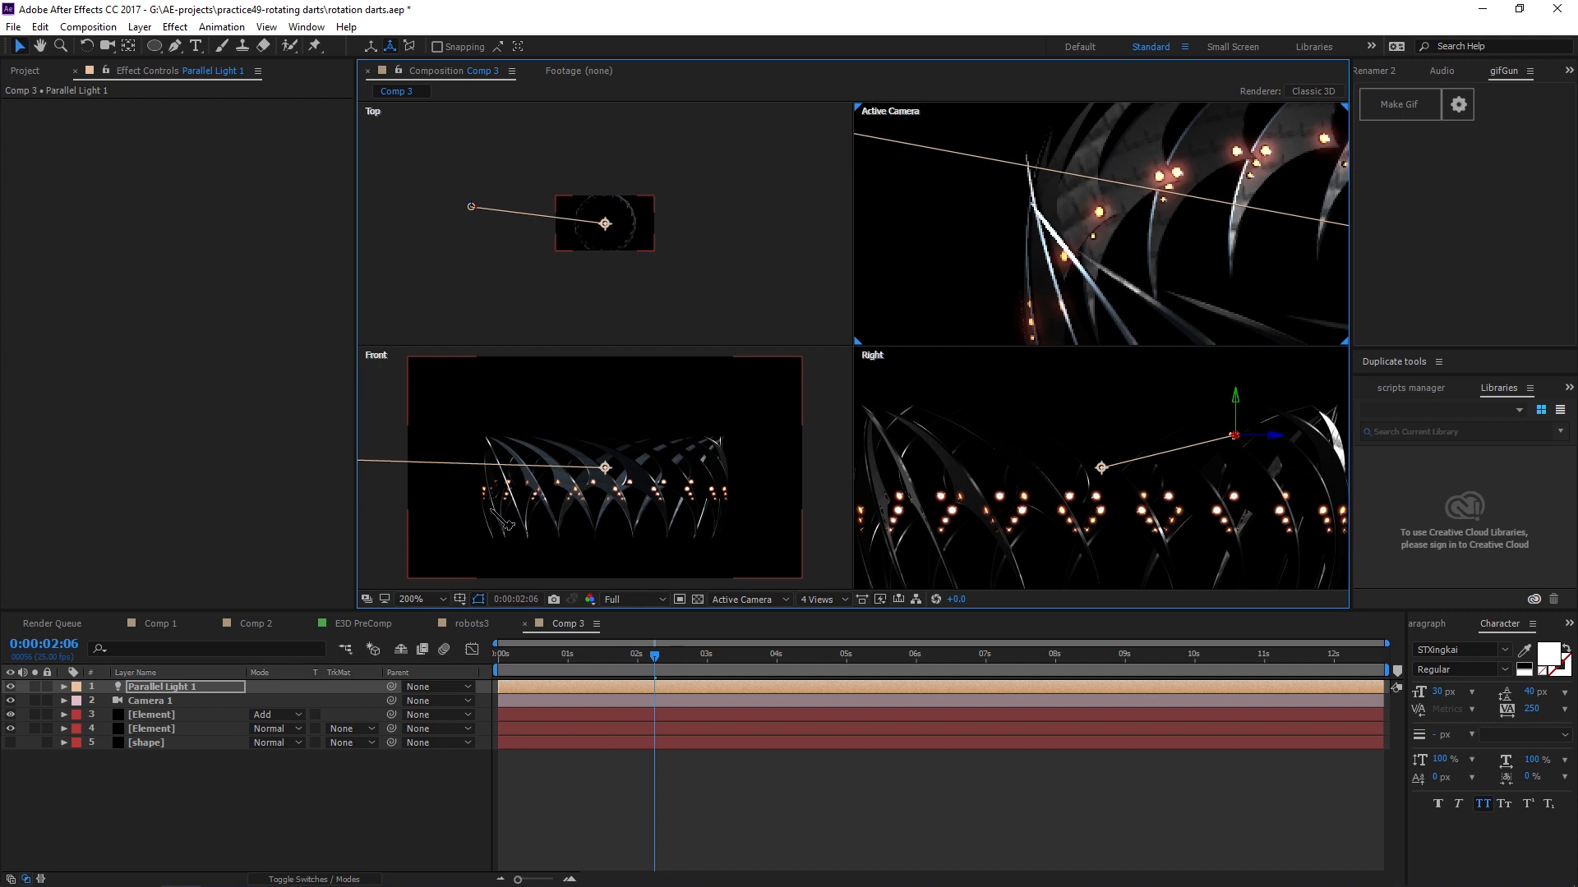
# Rename the parallel light layer to Main light.
pyautogui.scroll(-5, 503, 523)
pyautogui.moveTo(538, 467)
pyautogui.mouseDown()
pyautogui.moveTo(515, 441)
pyautogui.moveTo(519, 466)
pyautogui.mouseUp()
pyautogui.scroll(-3, 632, 230)
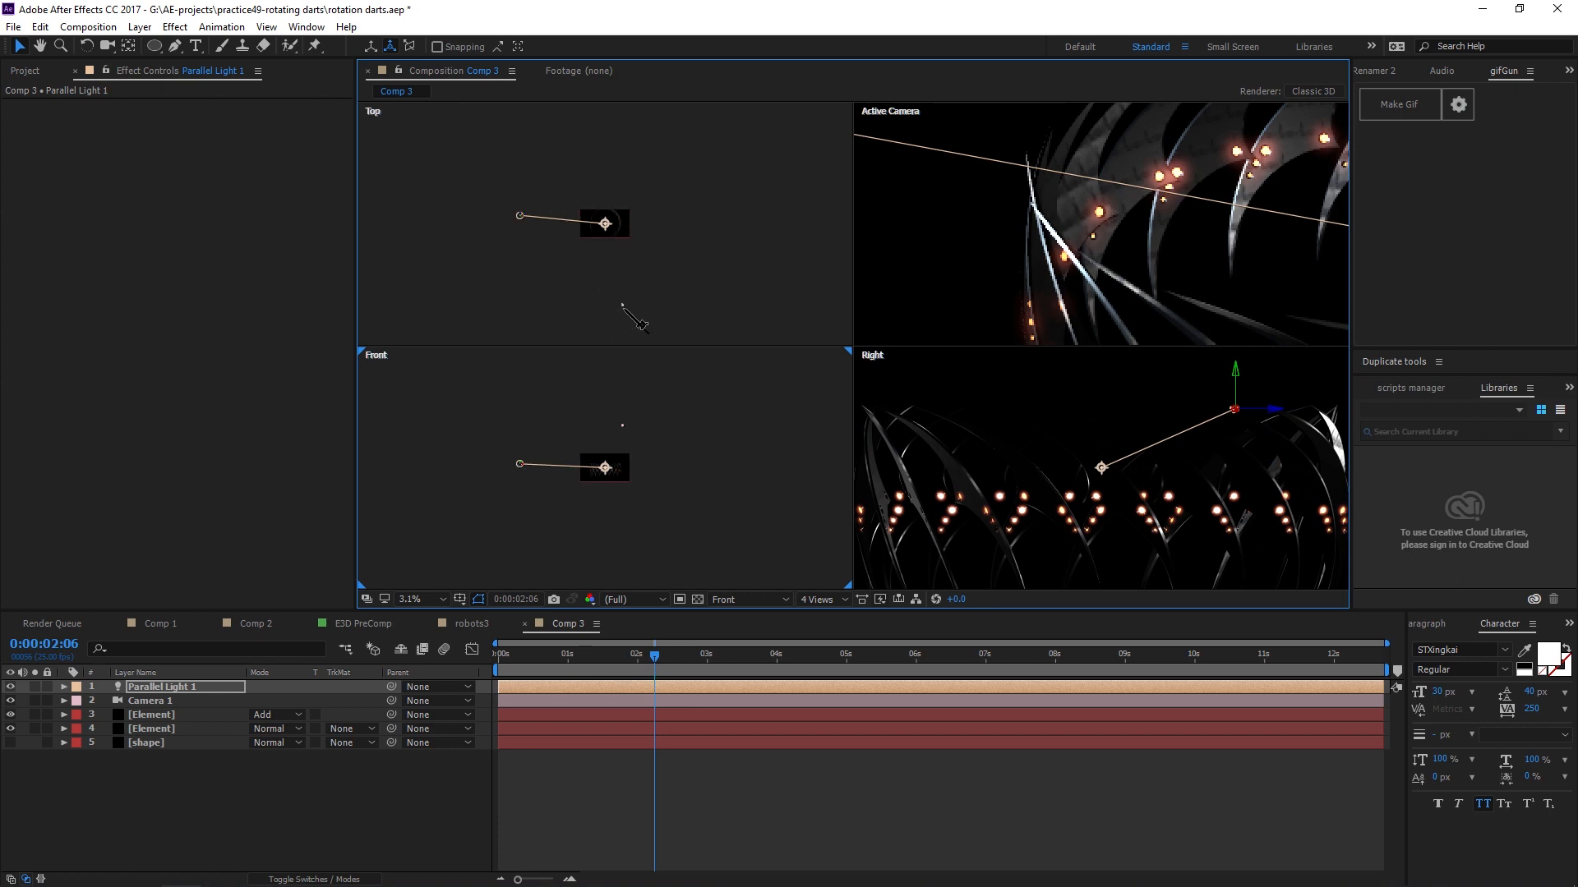
pyautogui.click(623, 306)
pyautogui.click(519, 215)
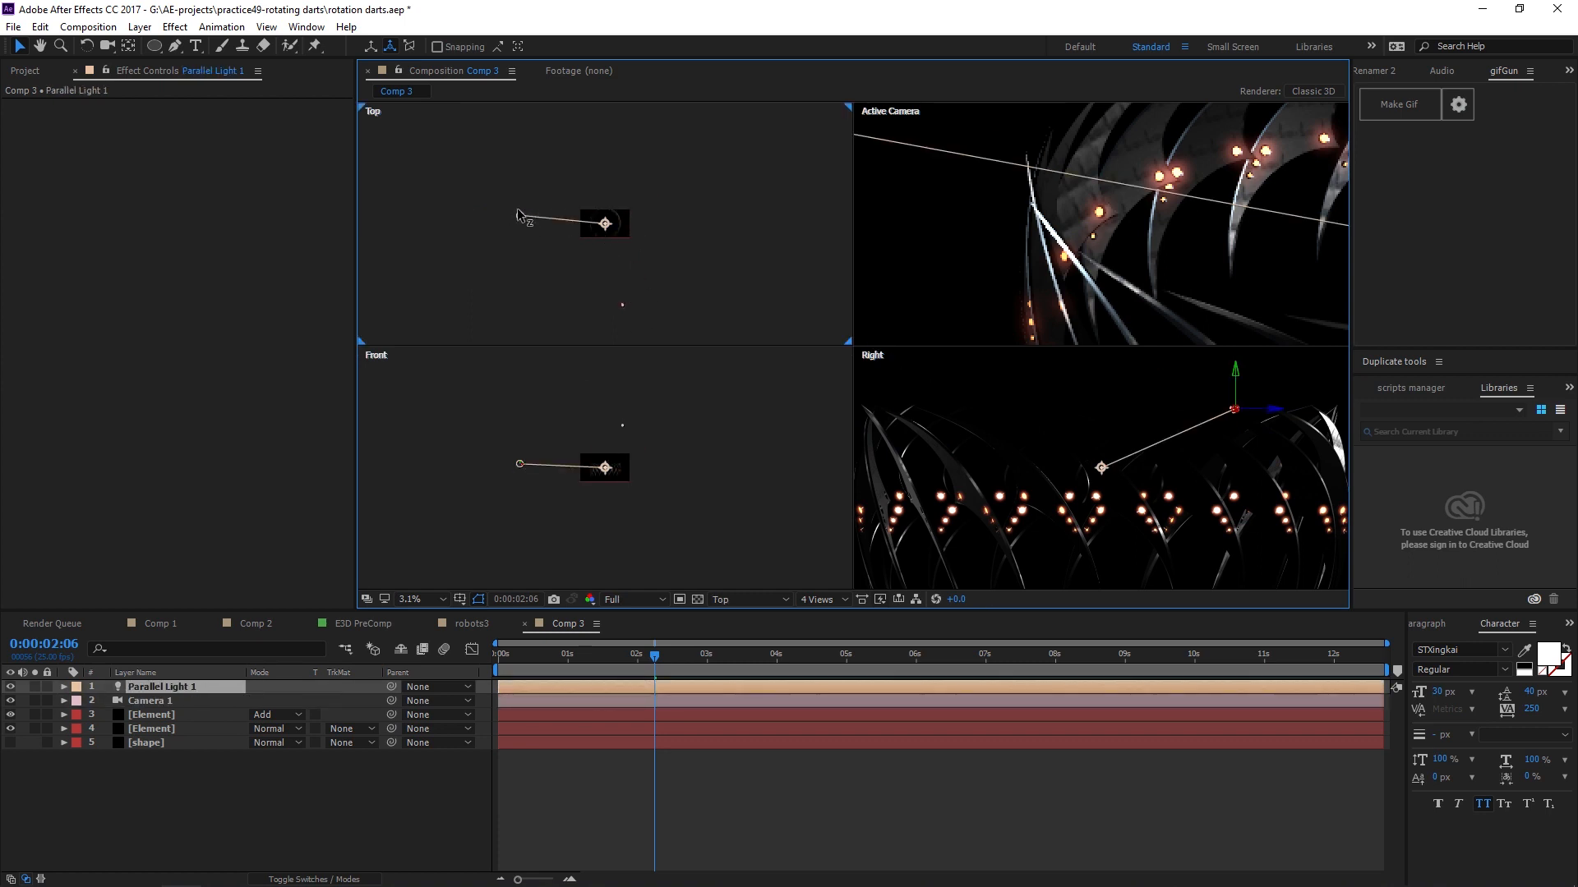
pyautogui.scroll(-2, 1155, 250)
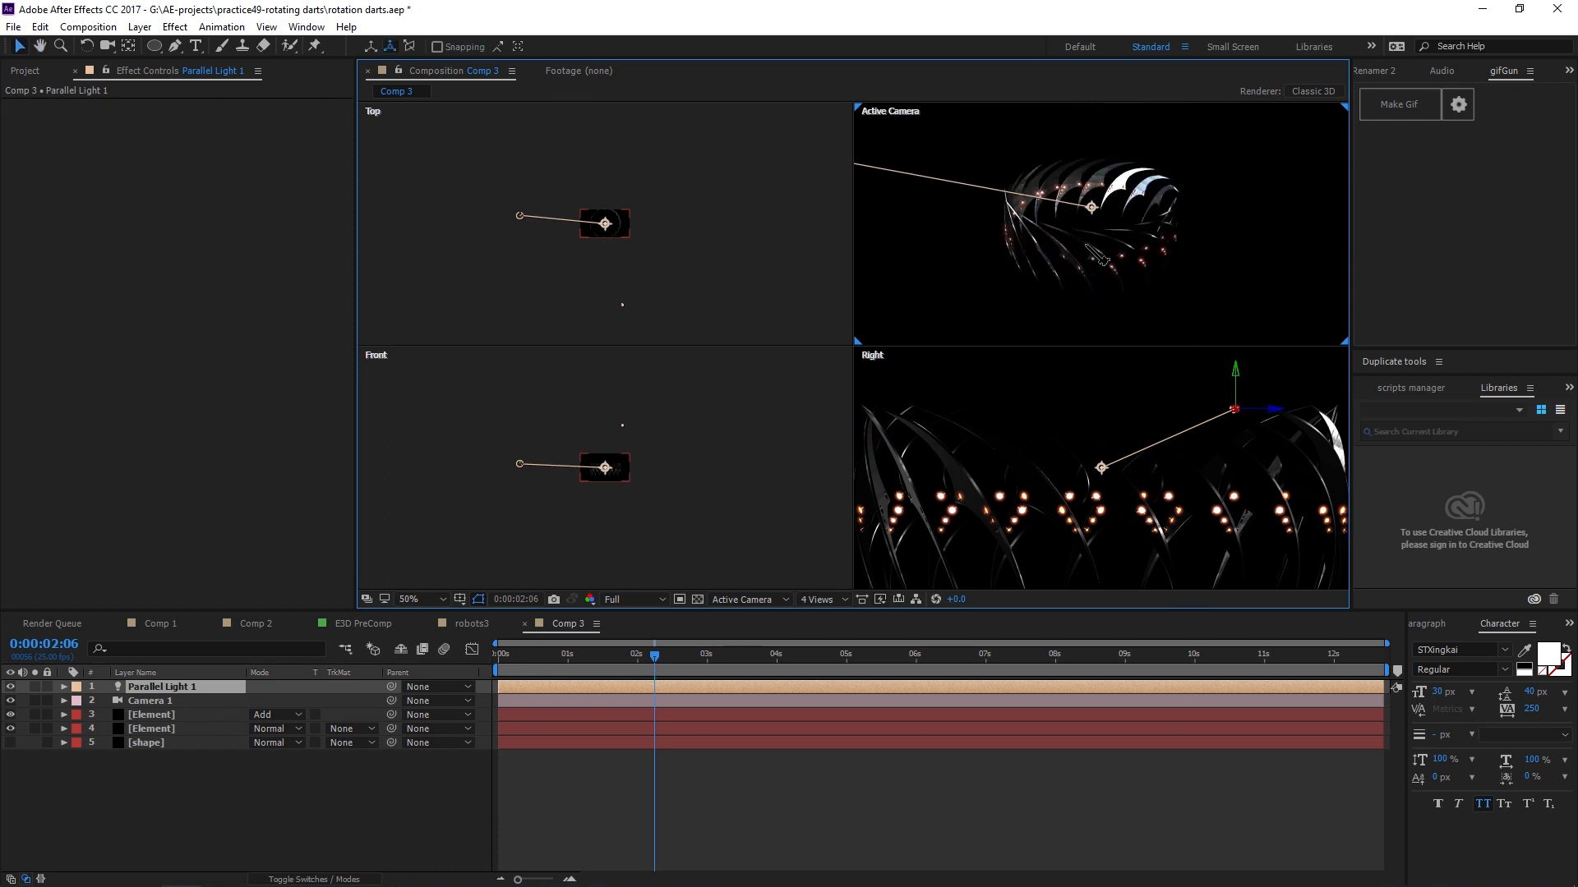
pyautogui.scroll(-5, 1106, 491)
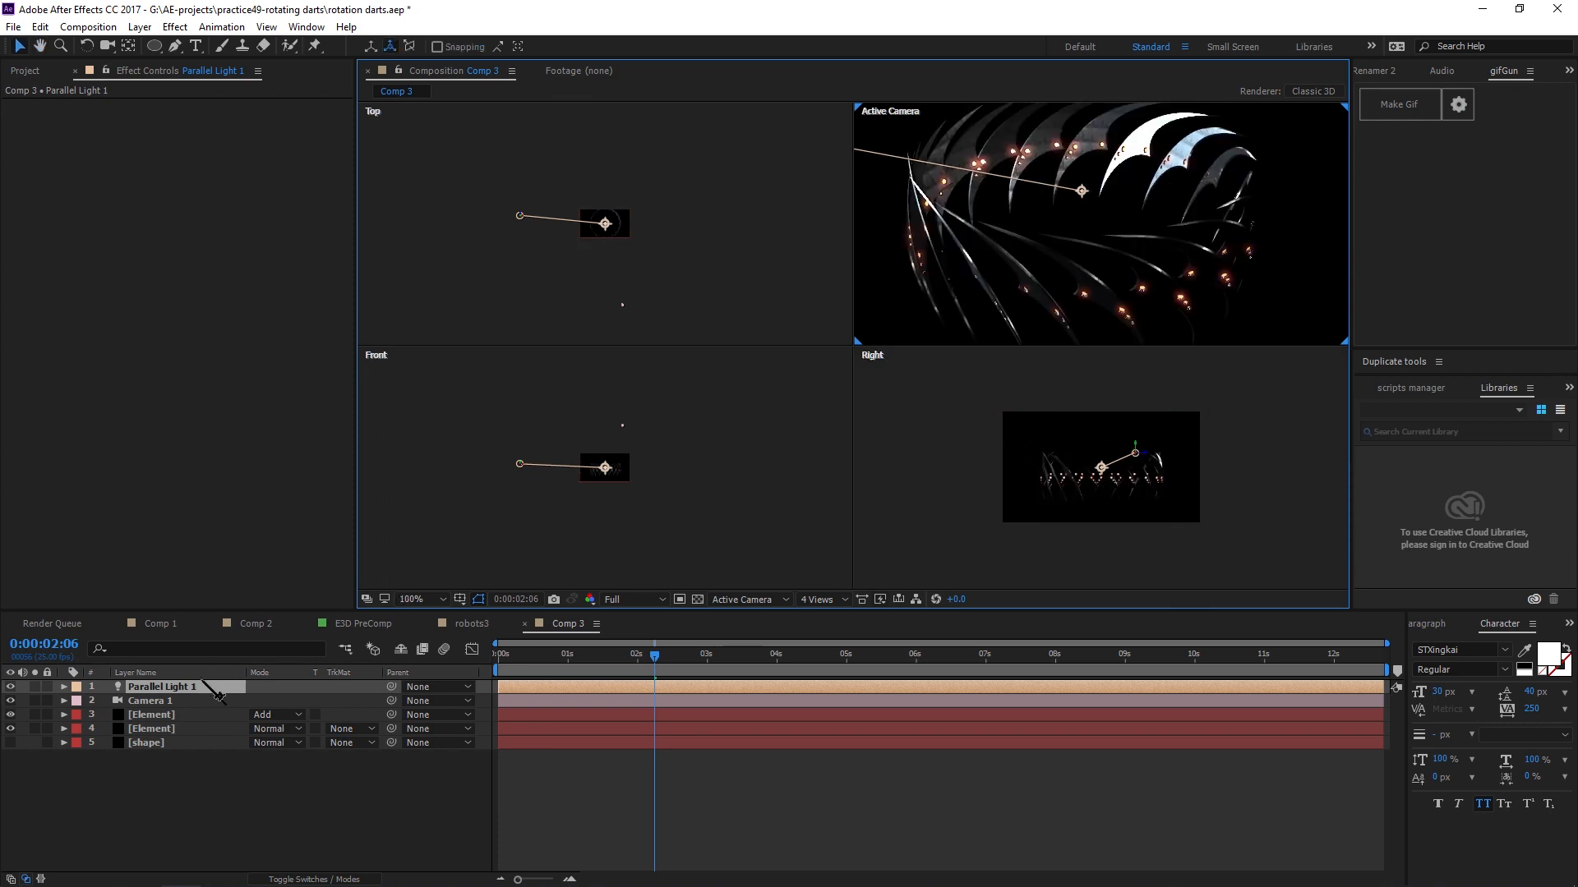
pyautogui.press('Return')
pyautogui.press('capslock')
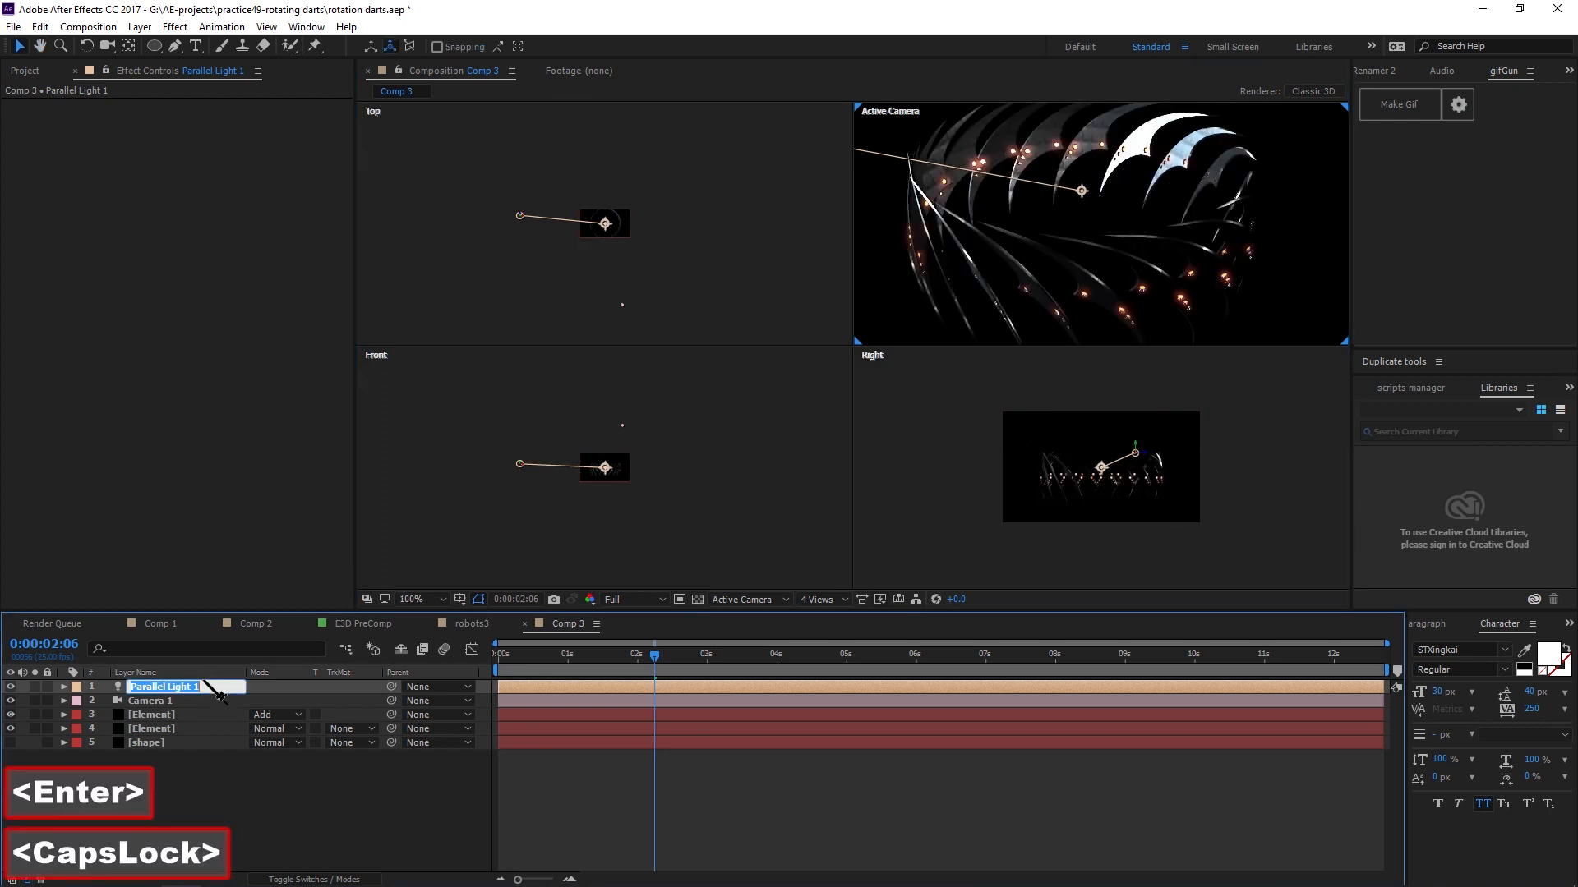
pyautogui.write('M')
pyautogui.press('capslock')
pyautogui.write('ain lai')
pyautogui.press('BackSpace')
pyautogui.press('BackSpace')
pyautogui.write('ight')
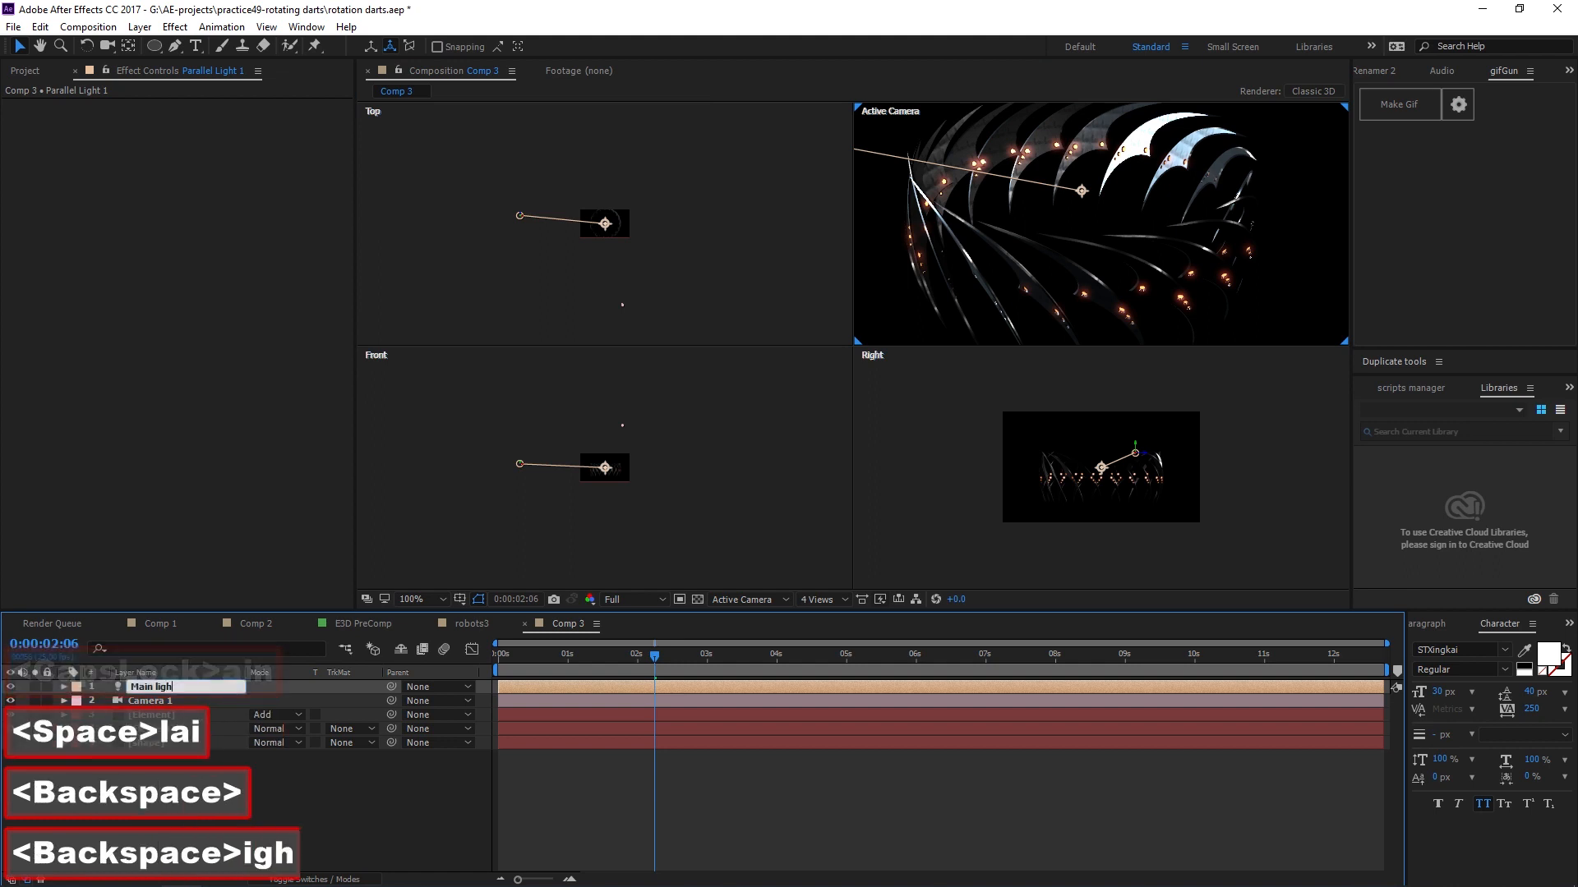
pyautogui.press('Return')
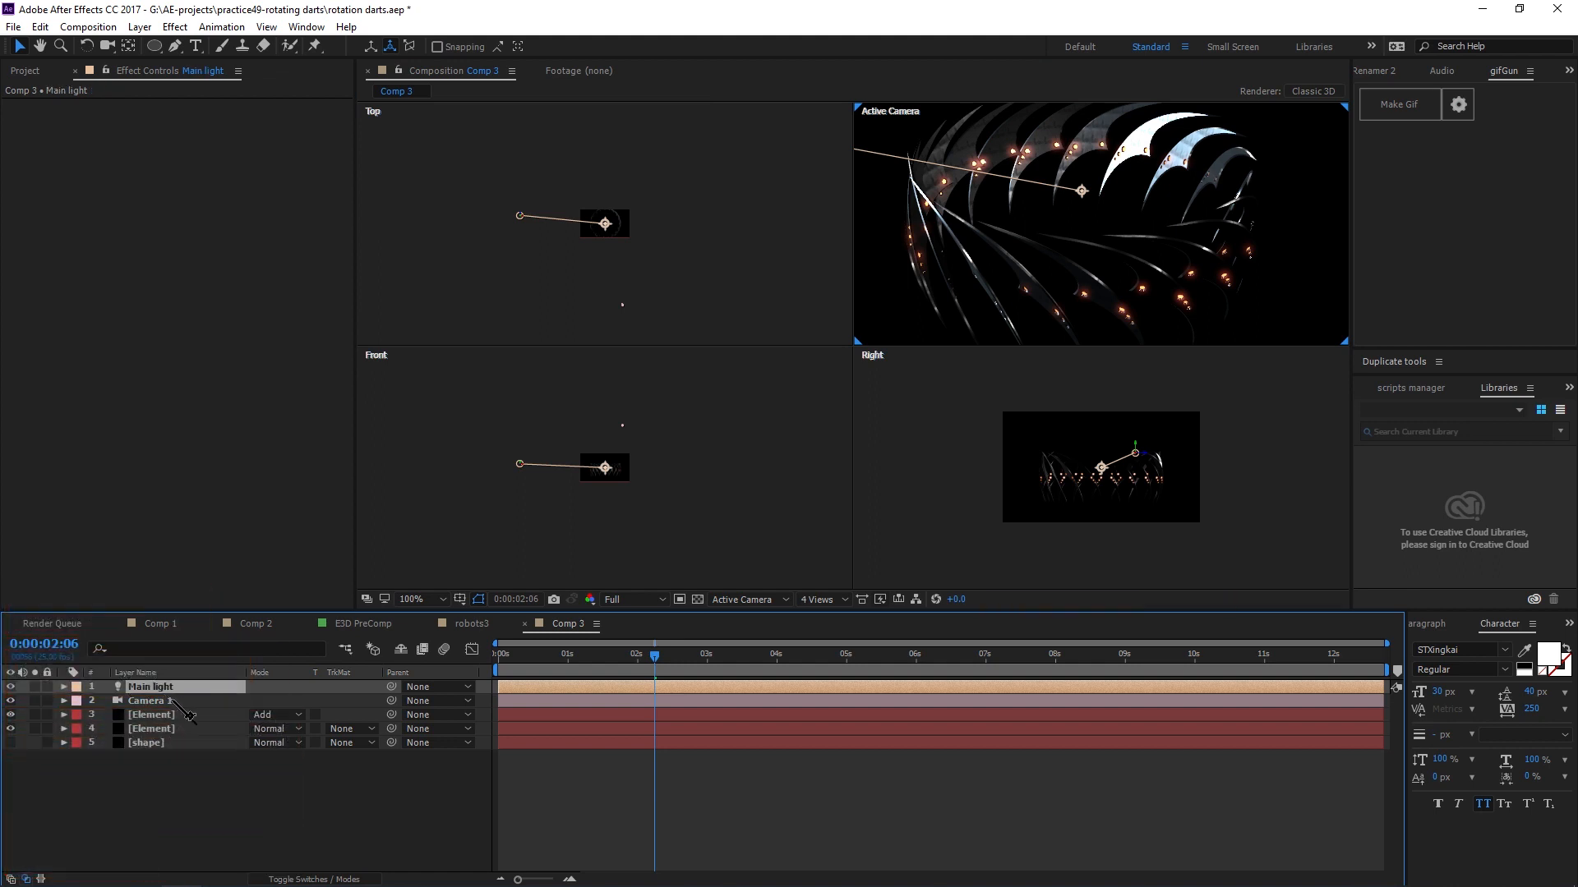
# Duplicate the Main light layer and switch the viewer back to a single view.
pyautogui.hotkey('ctrl', 'd')
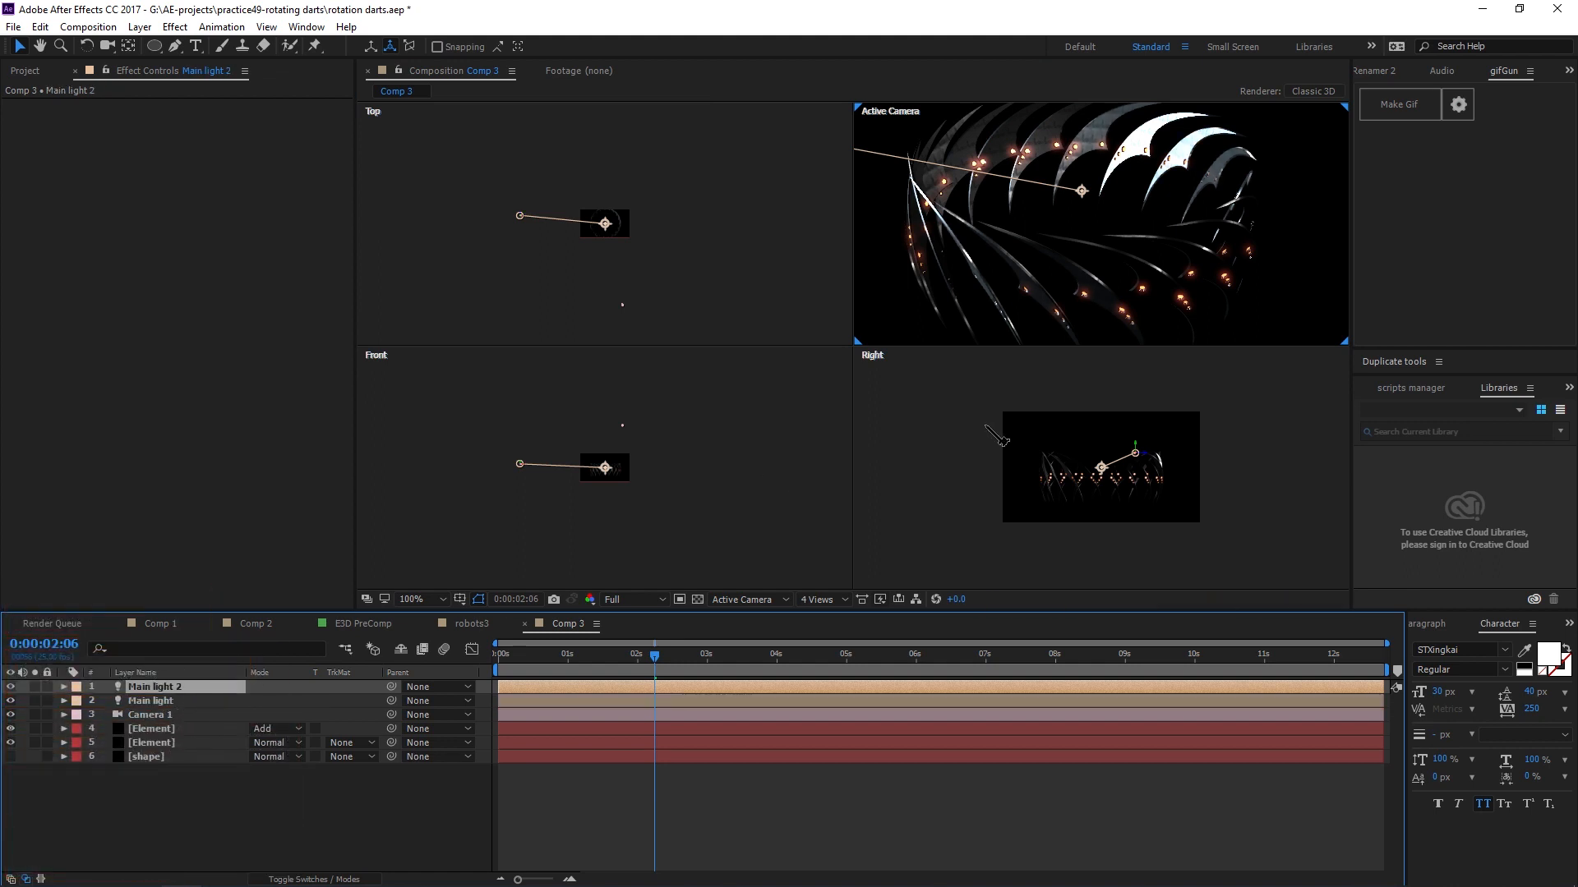
pyautogui.click(821, 599)
pyautogui.click(871, 623)
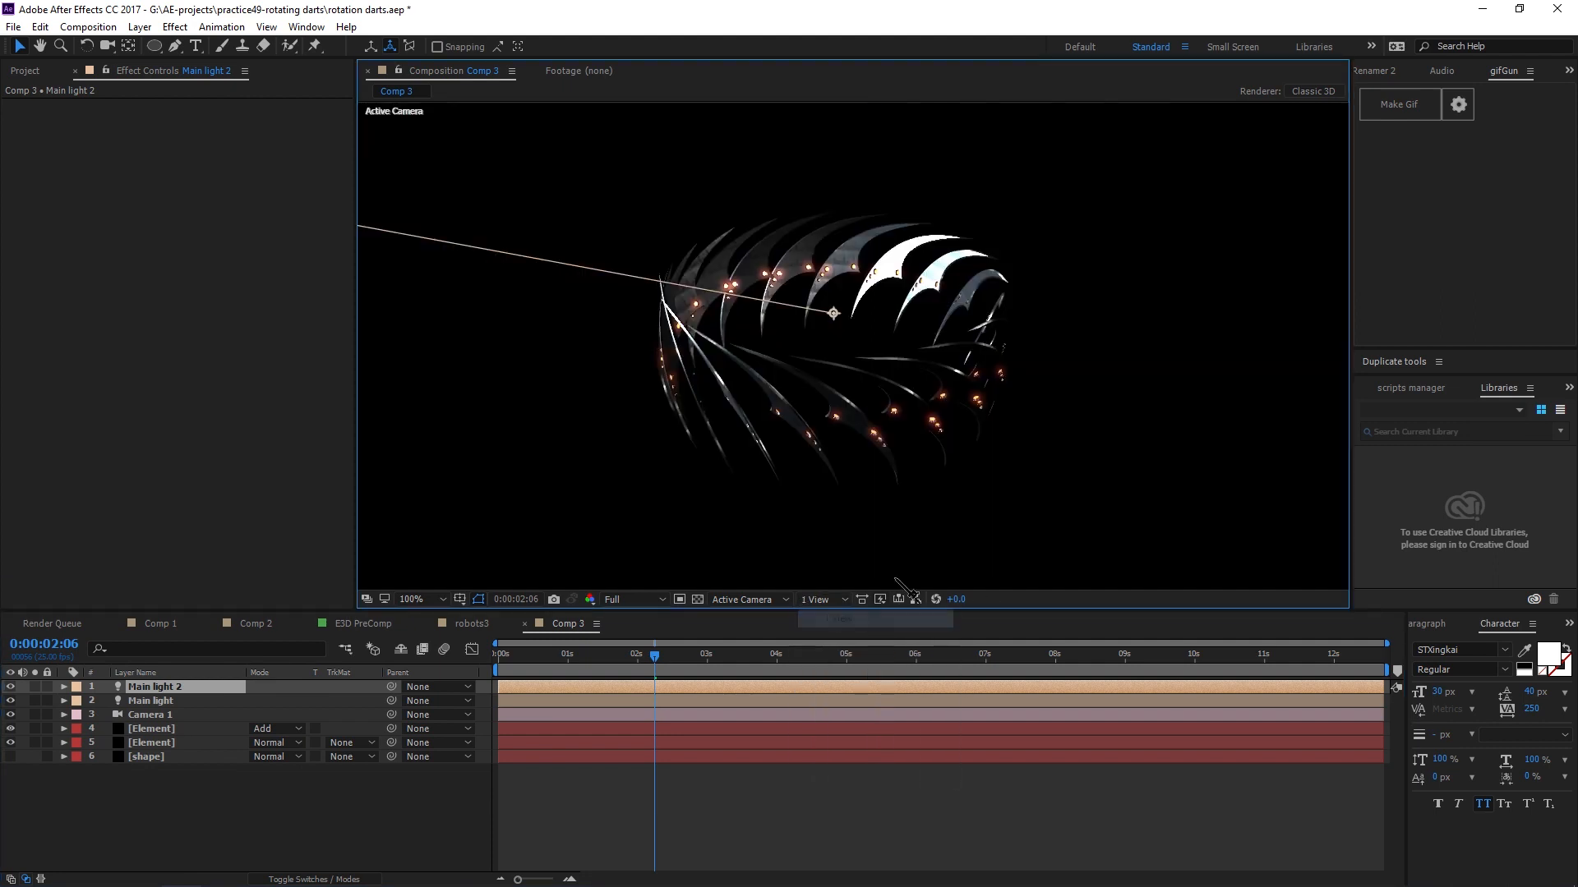
# Reposition the duplicated light below the ring, setting its Position to about -1952, 3538, 325.3.
pyautogui.scroll(-2, 853, 393)
pyautogui.press('p')
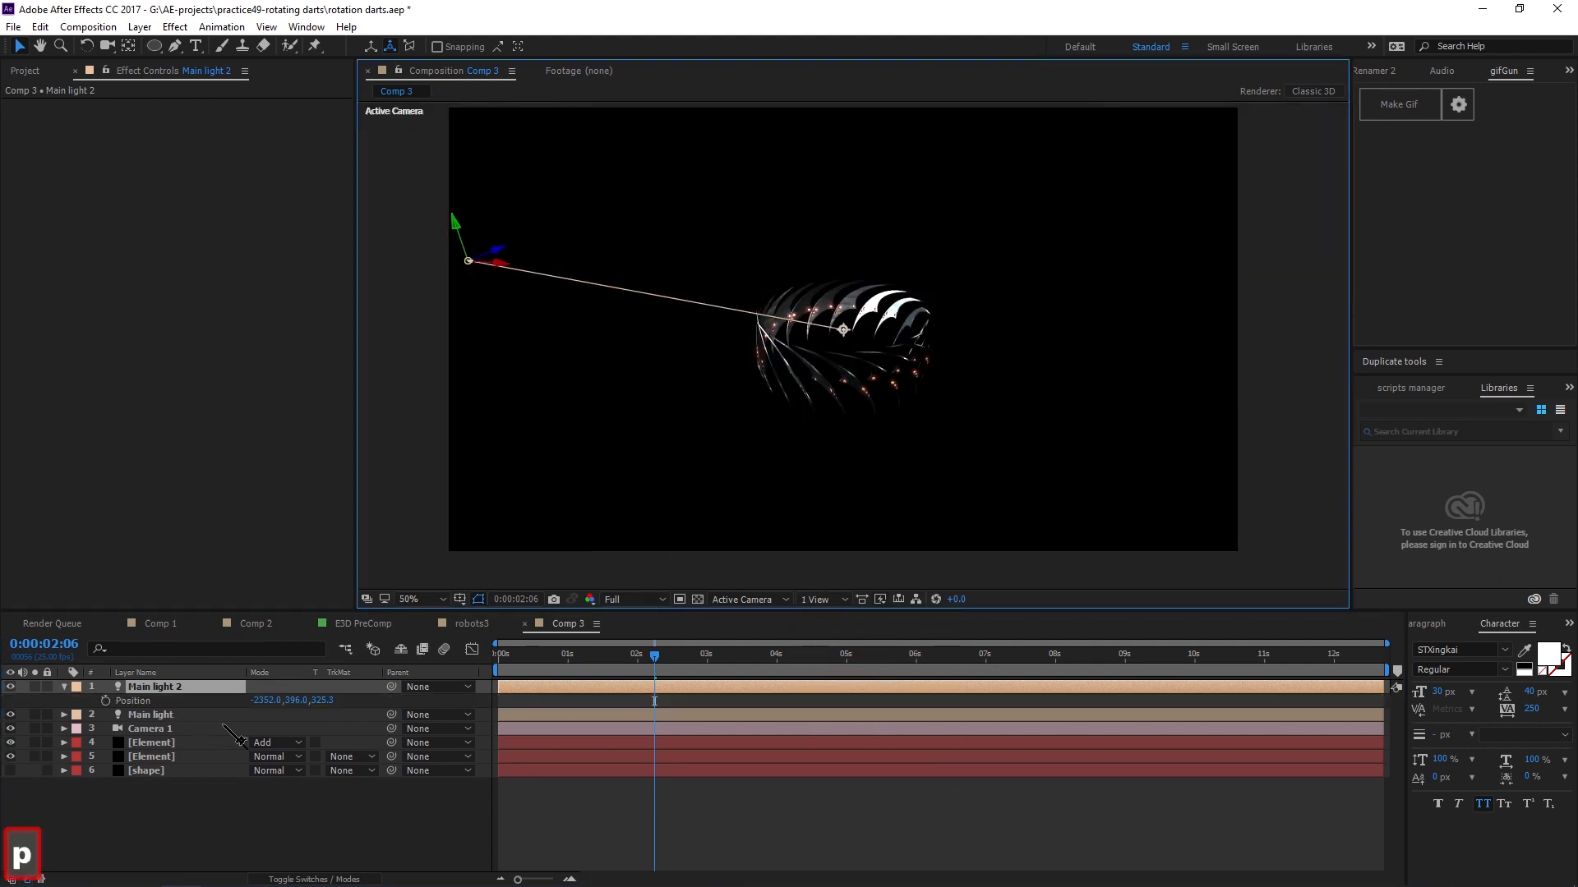
pyautogui.click(152, 701)
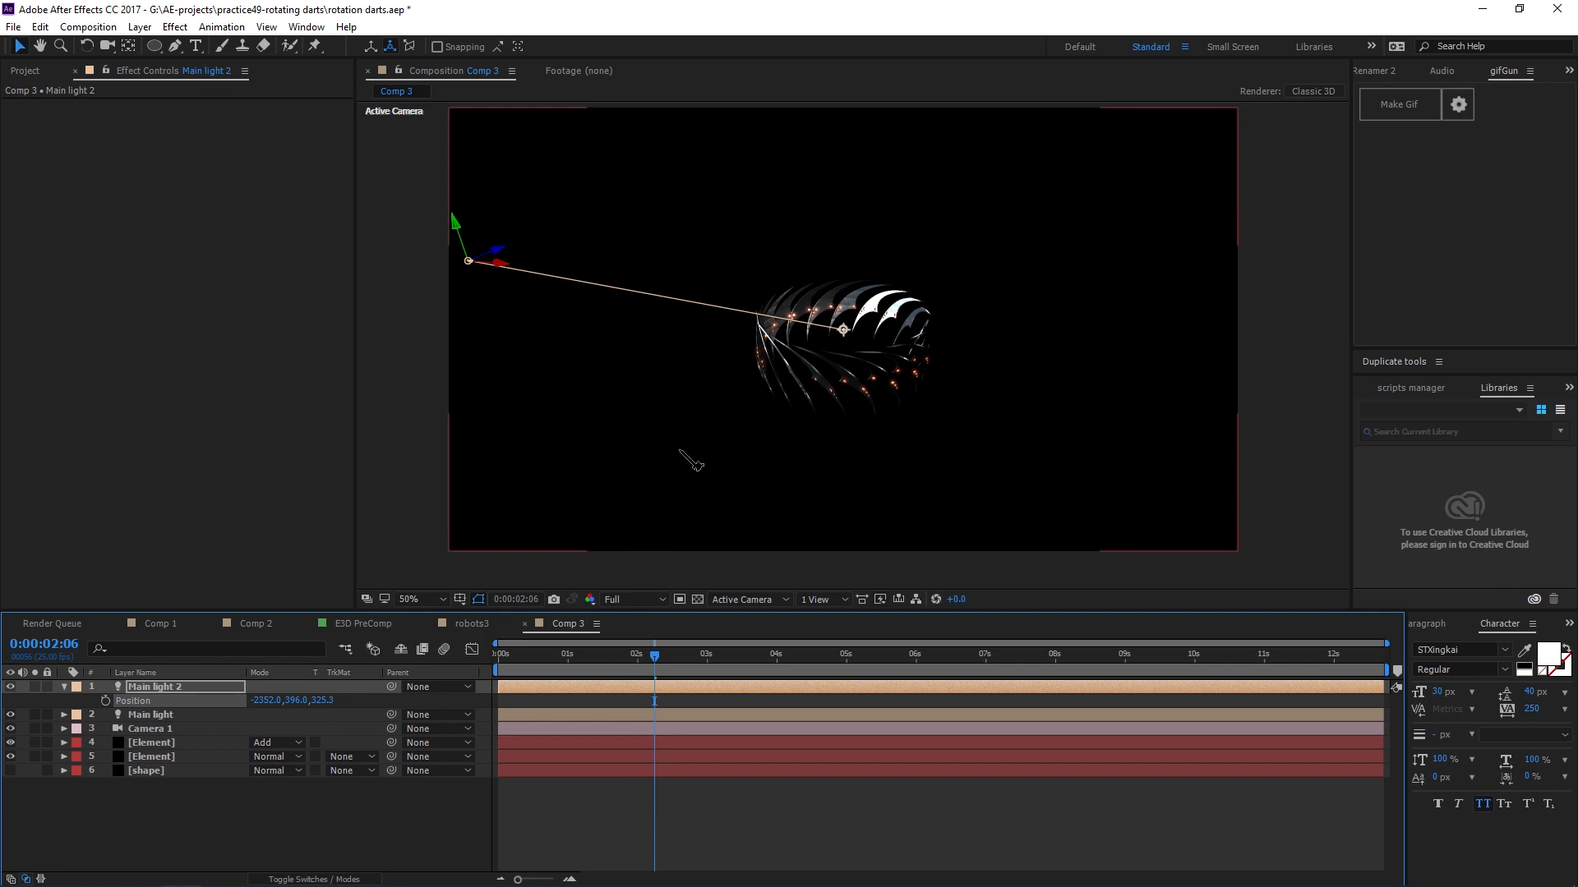
pyautogui.press('.')
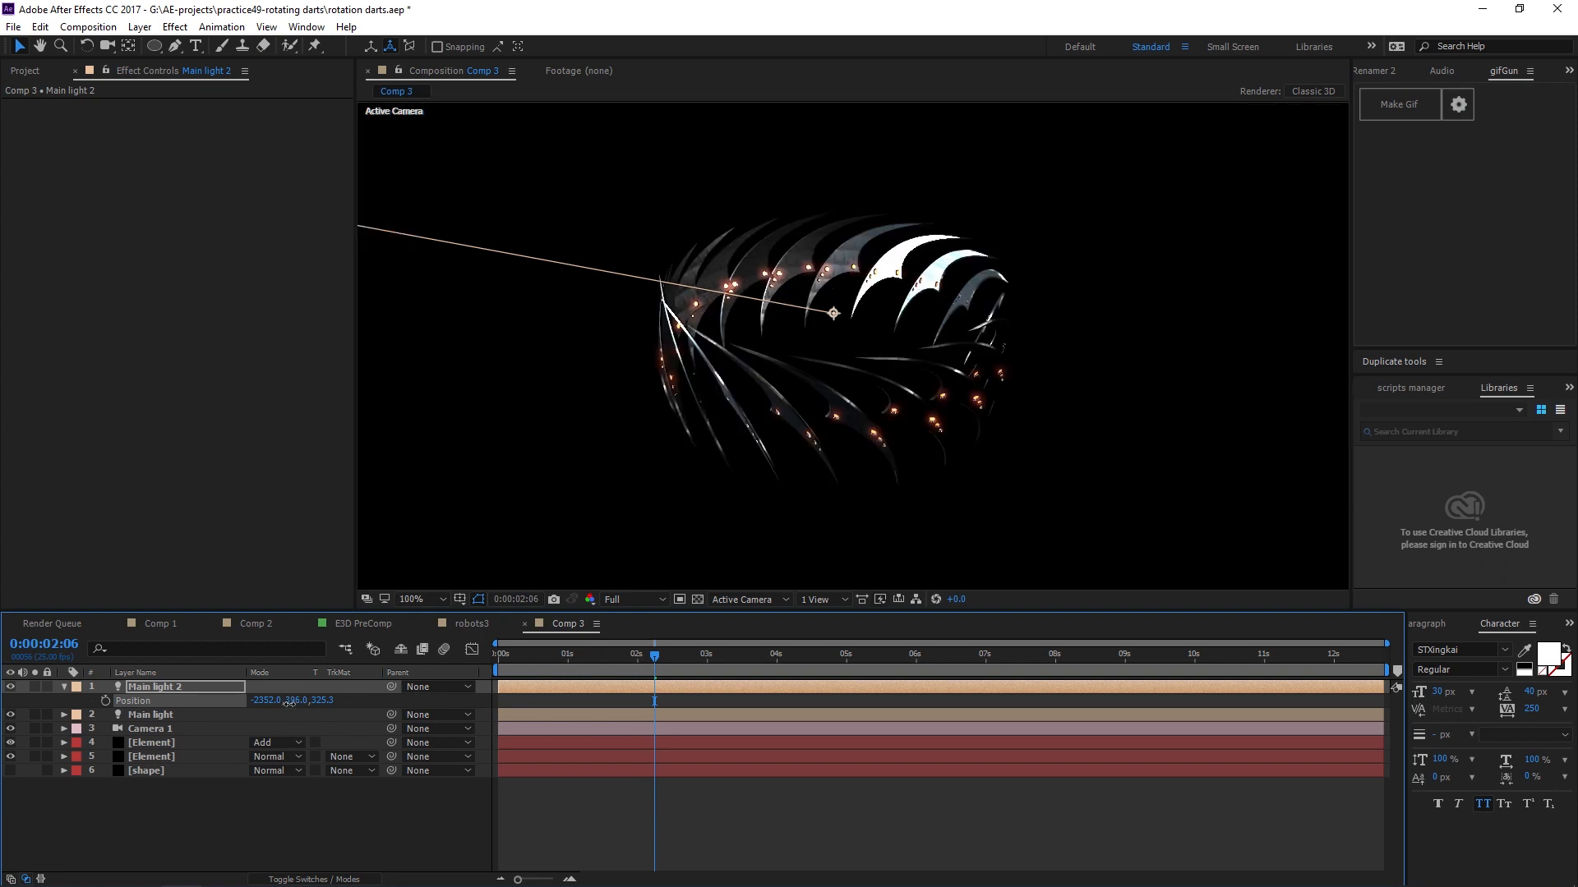
pyautogui.moveTo(294, 700); pyautogui.dragTo(520, 704)
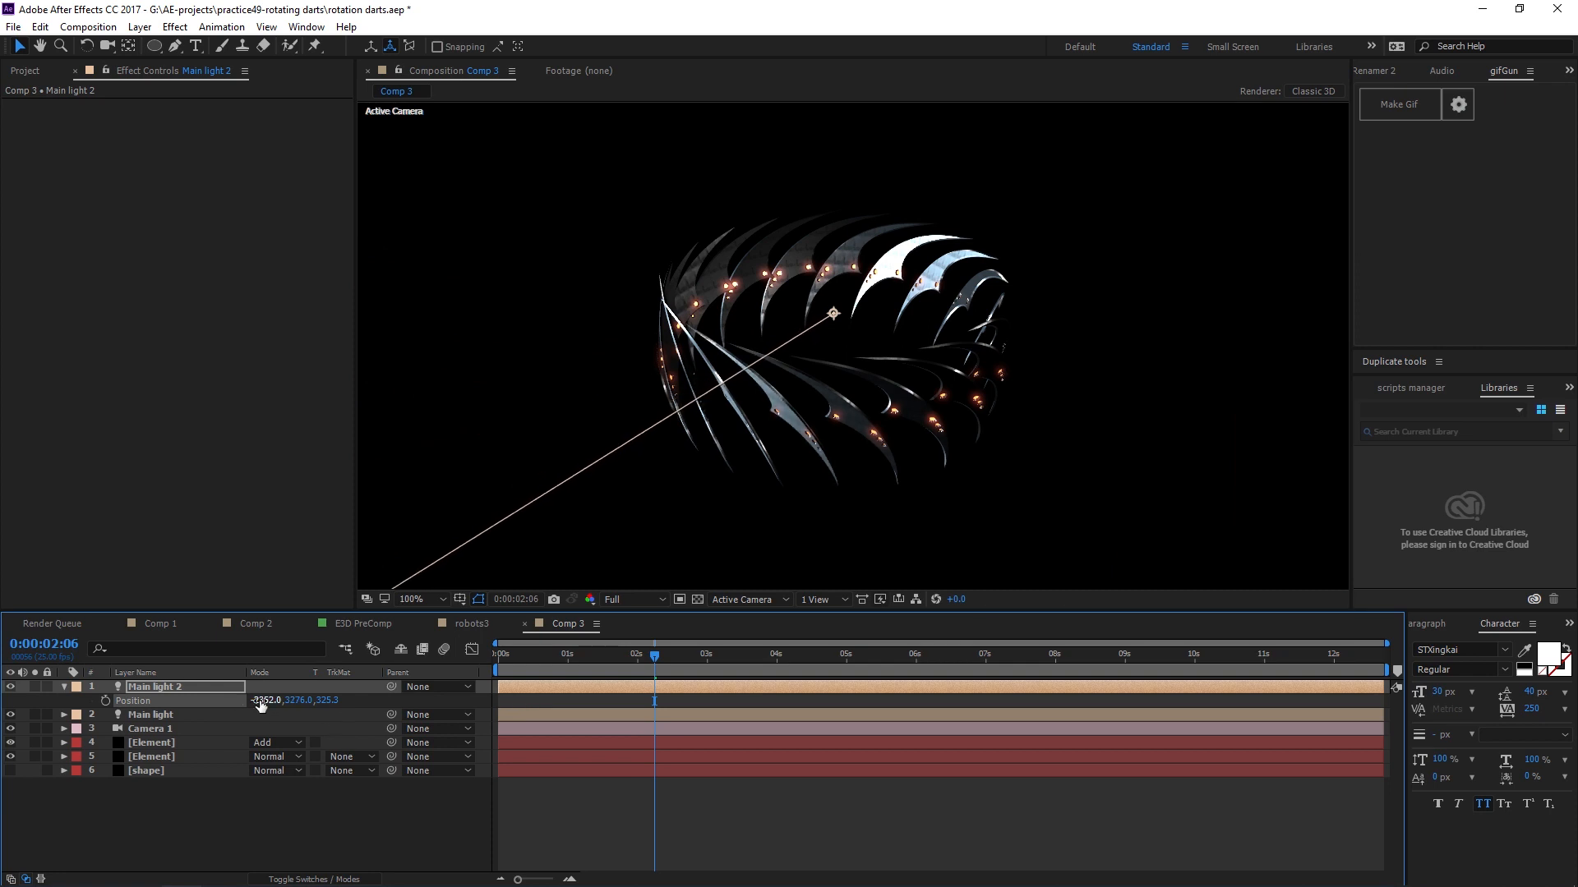
pyautogui.moveTo(373, 700); pyautogui.dragTo(347, 700)
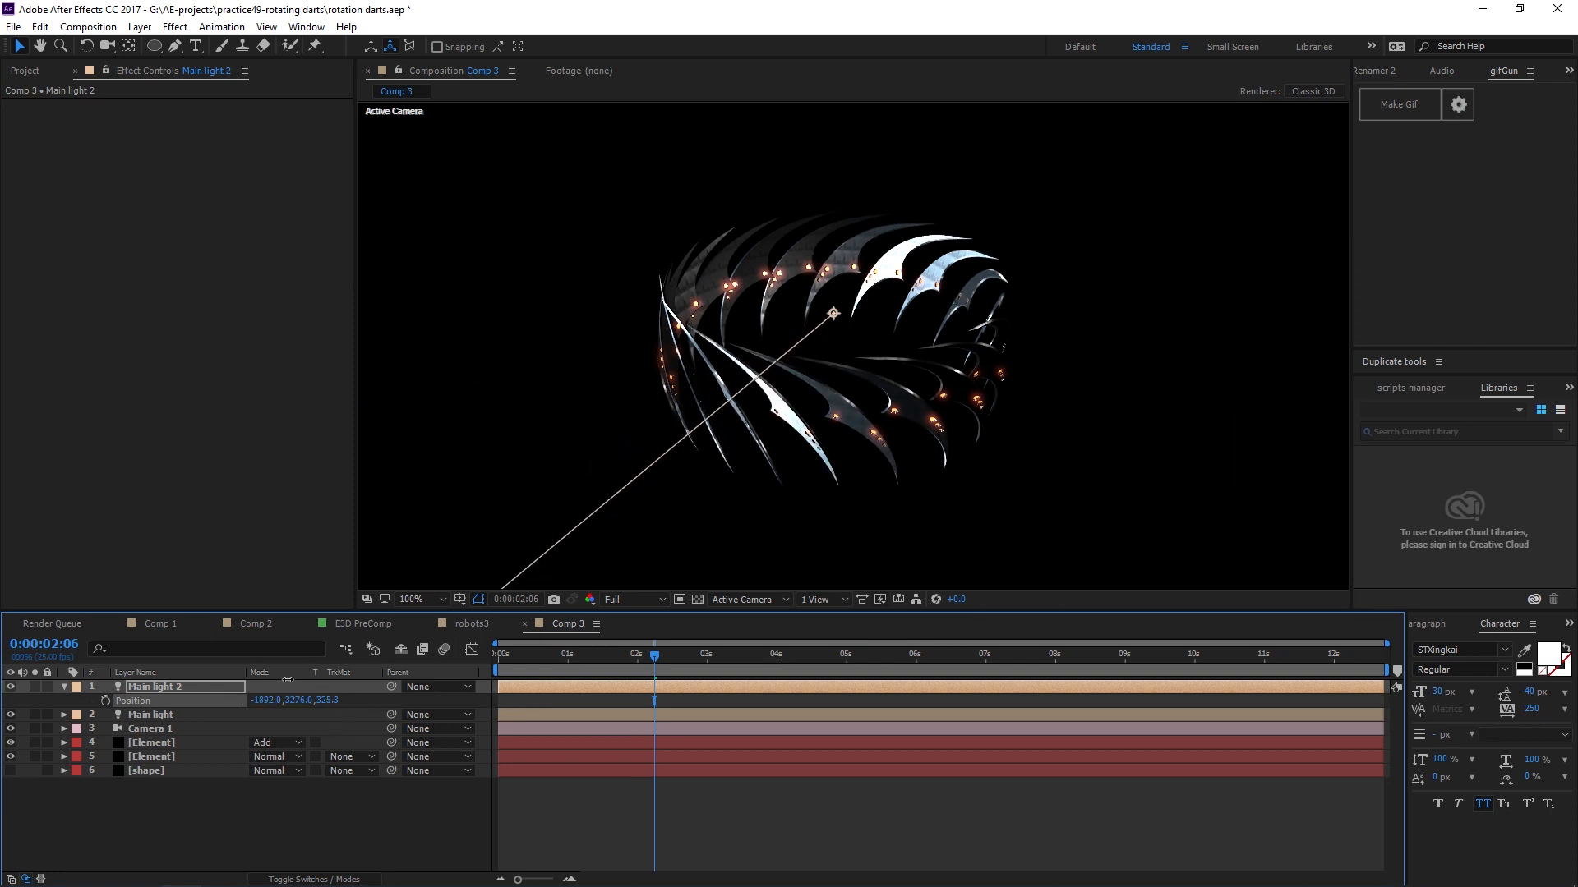
pyautogui.scroll(2, 797, 437)
pyautogui.moveTo(903, 443); pyautogui.dragTo(1088, 279)
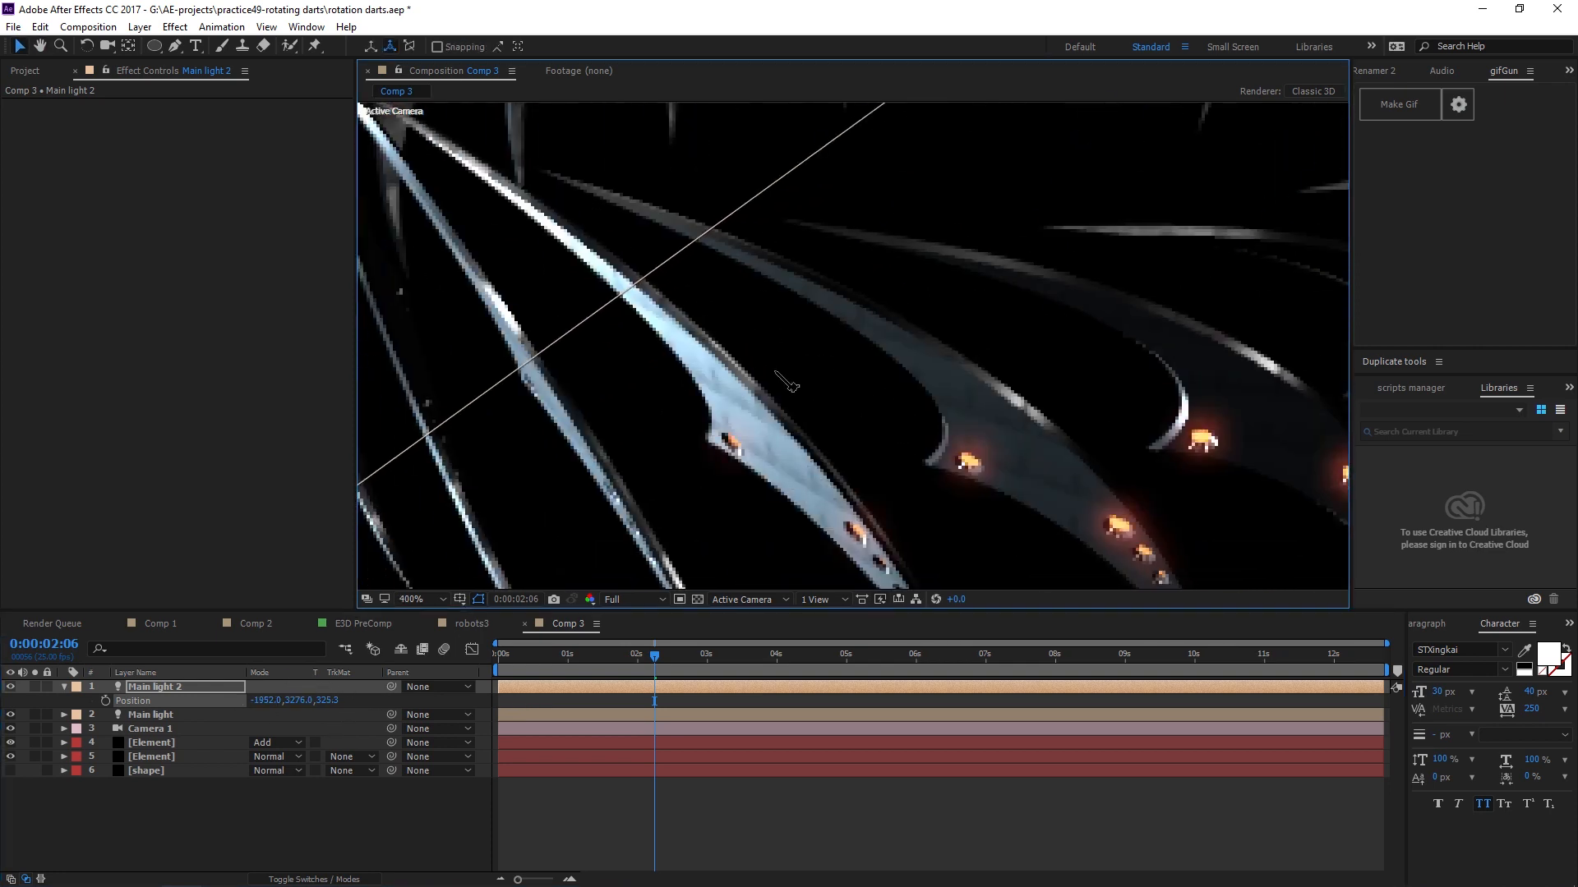
pyautogui.scroll(-2, 567, 290)
pyautogui.scroll(1, 761, 334)
pyautogui.moveTo(761, 337); pyautogui.dragTo(804, 402)
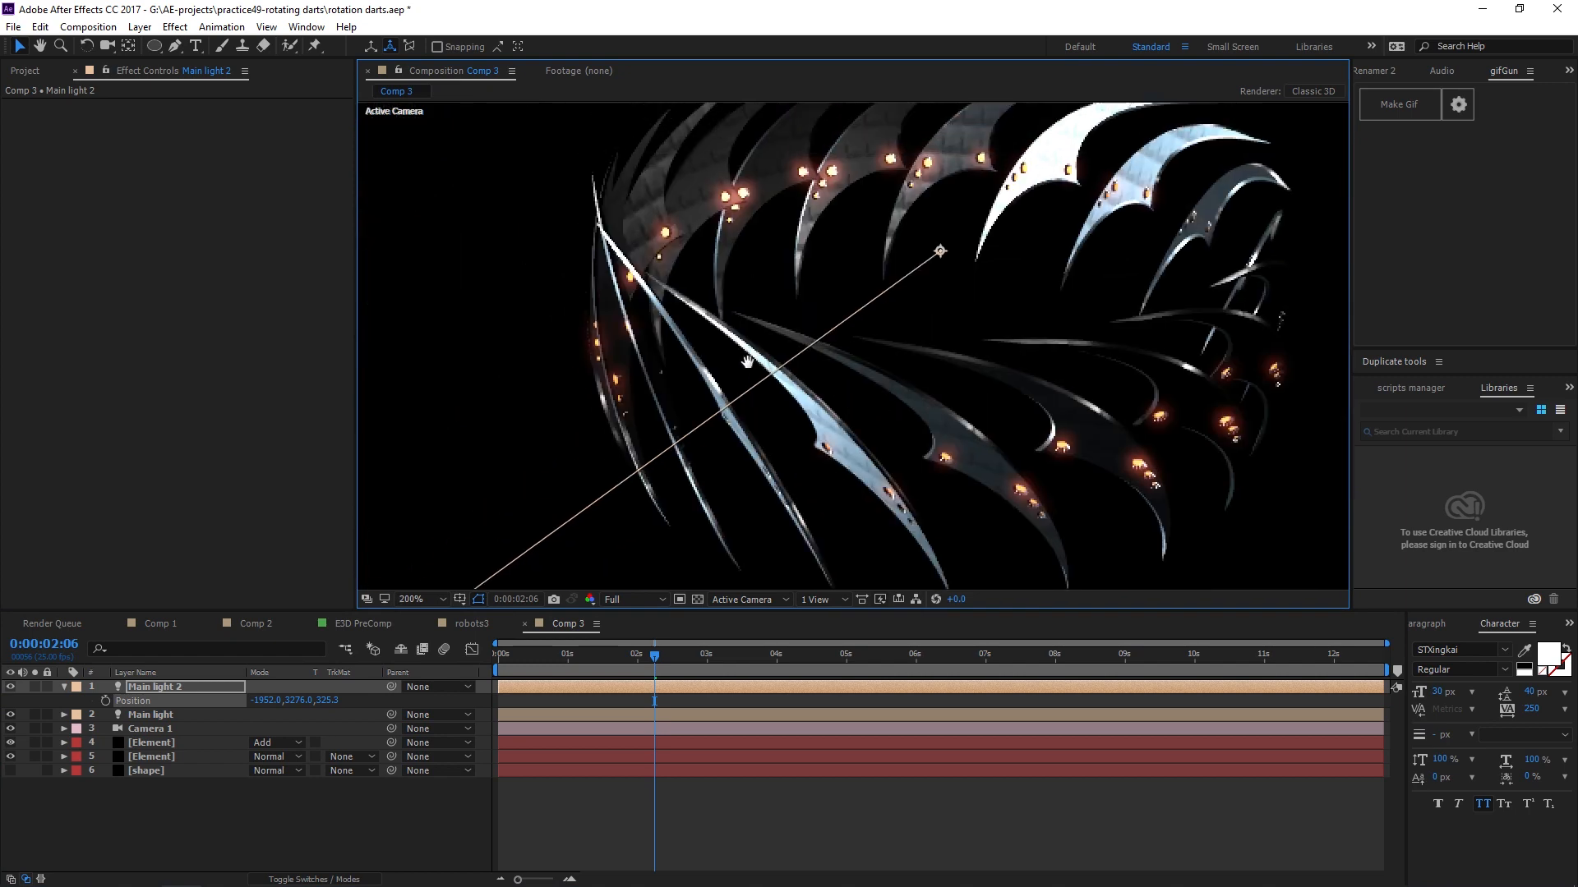
pyautogui.moveTo(870, 337); pyautogui.dragTo(787, 365)
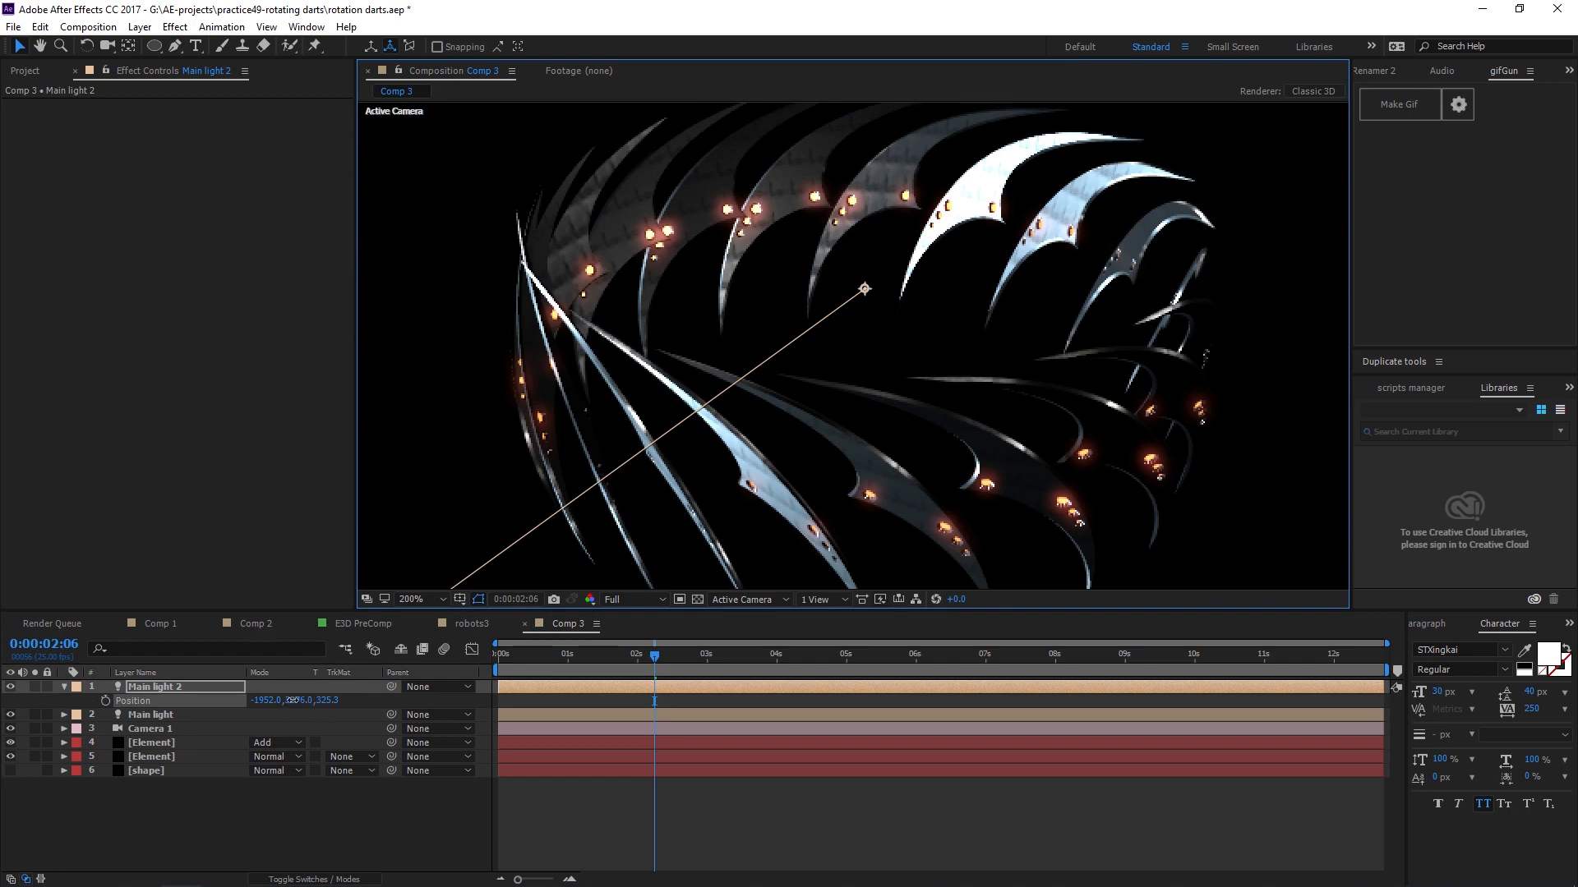
pyautogui.moveTo(301, 702); pyautogui.dragTo(481, 718)
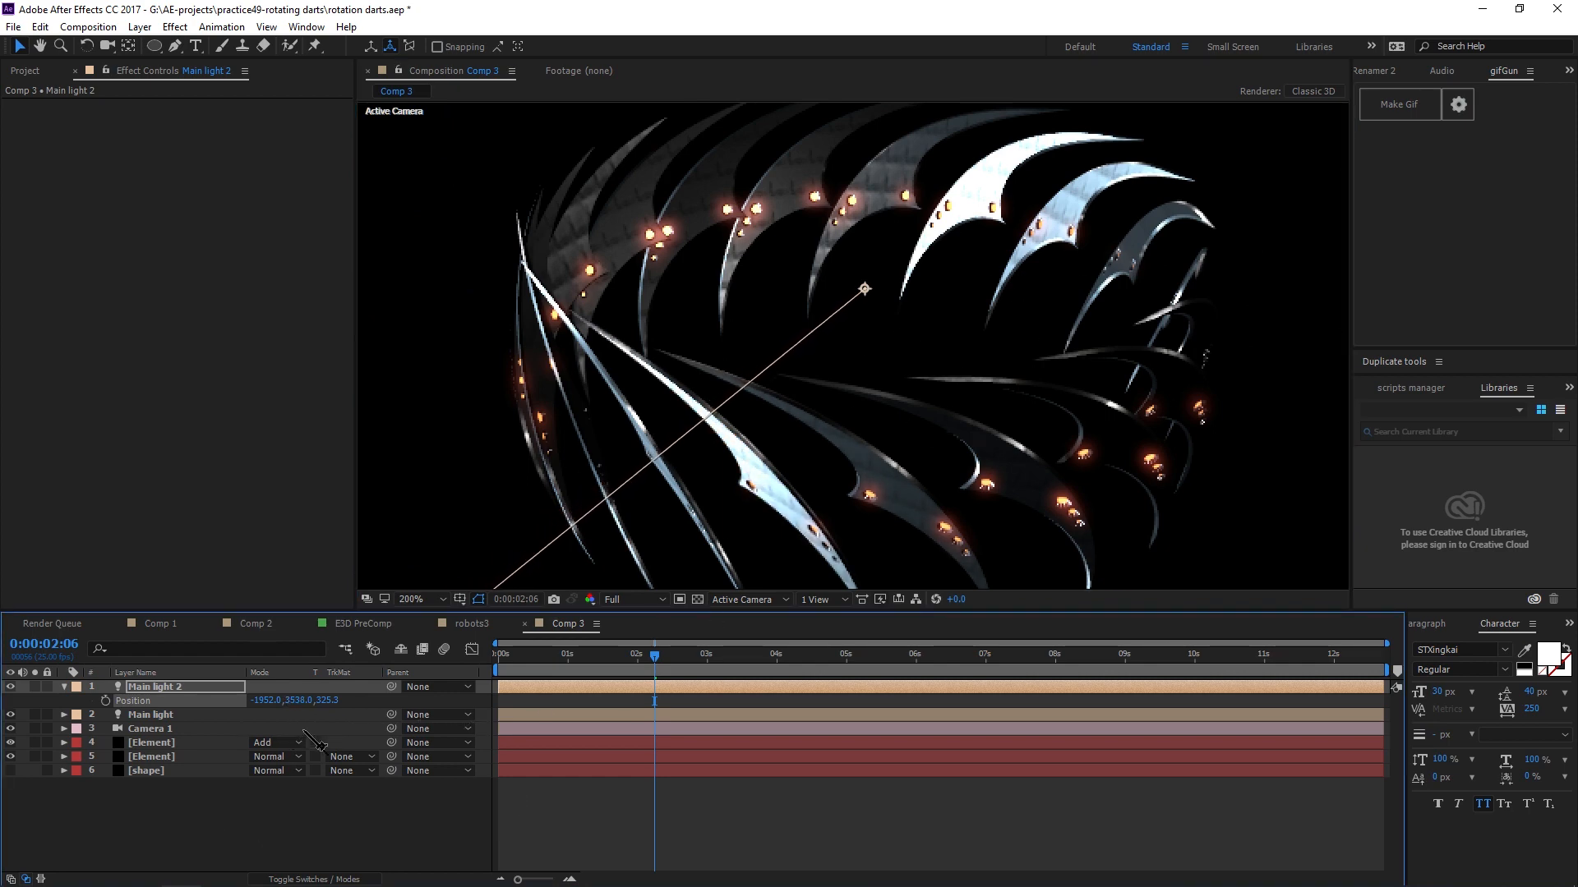
# Lower the duplicated light's intensity to 100% and collapse its properties.
pyautogui.press('t')
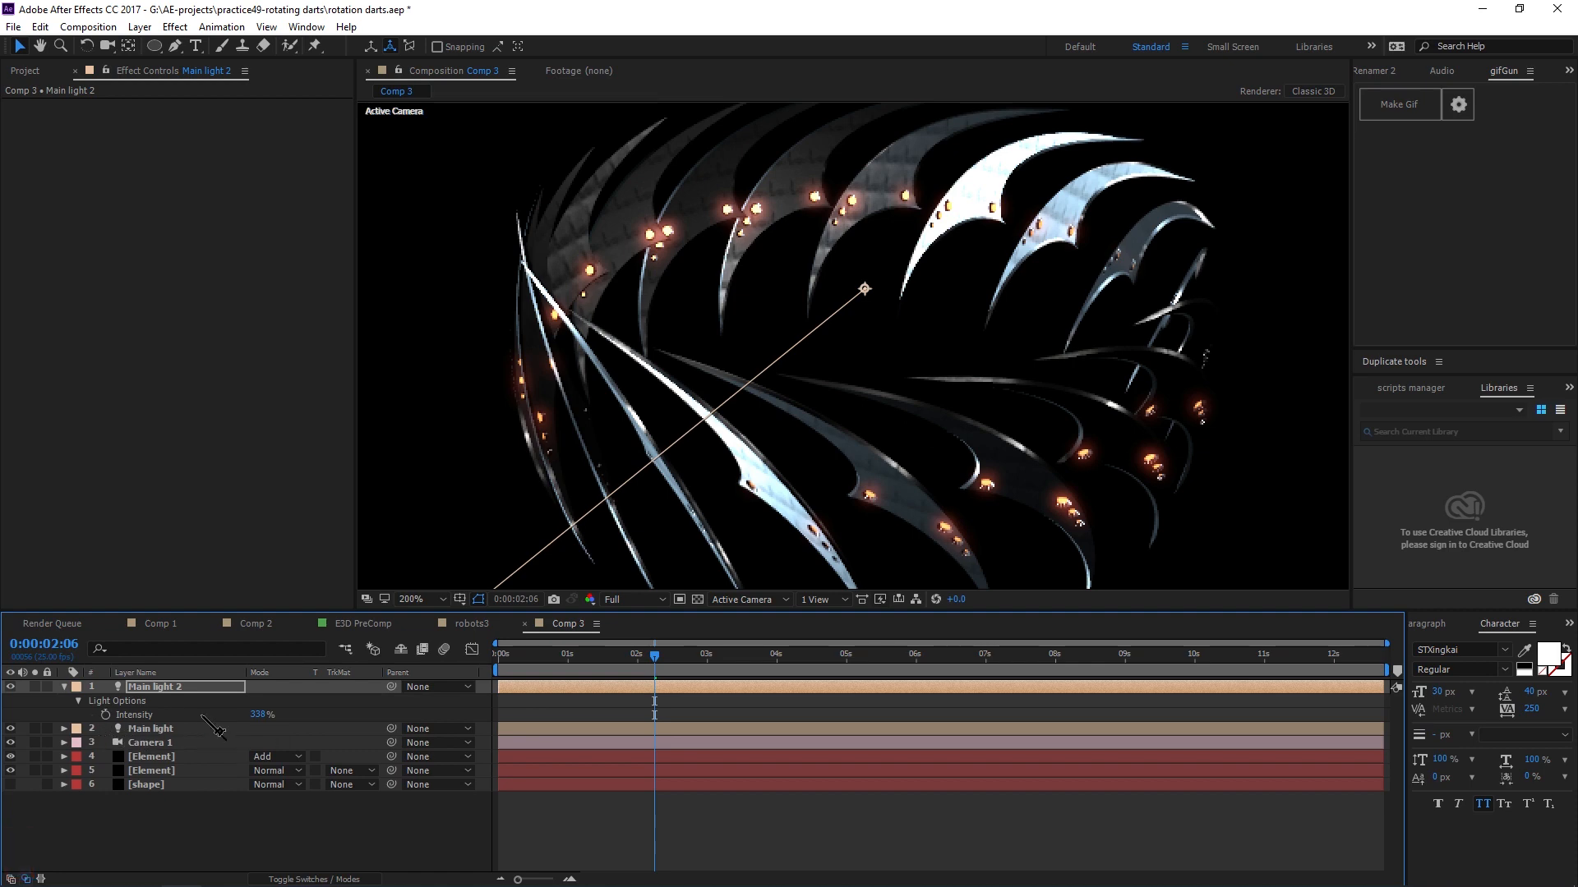
pyautogui.moveTo(263, 715); pyautogui.dragTo(61, 707)
pyautogui.click(308, 859)
pyautogui.scroll(-1, 920, 388)
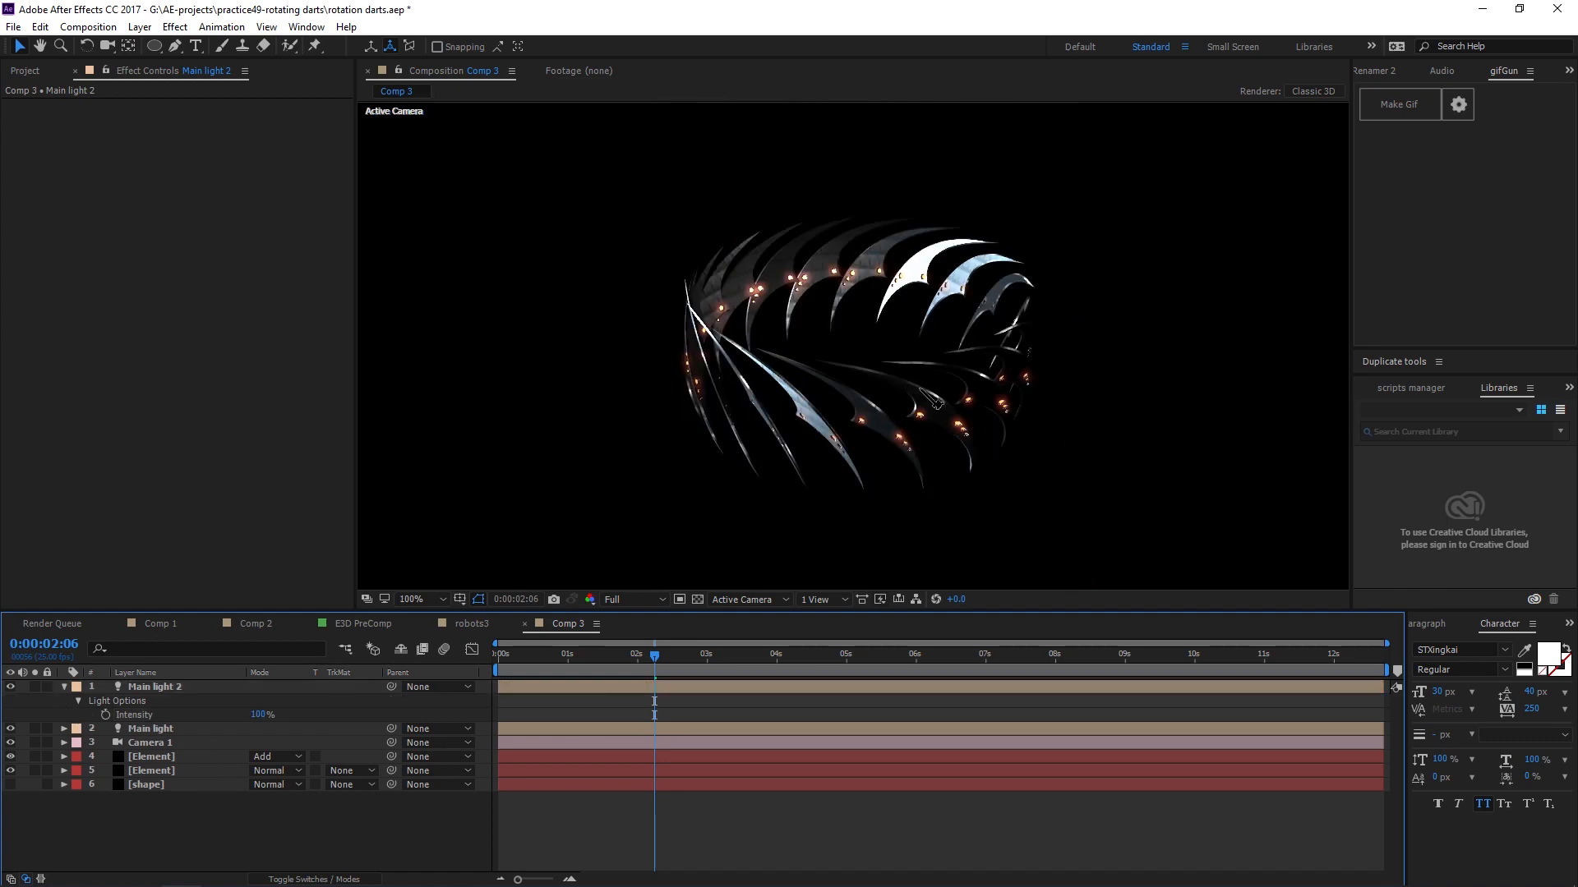
pyautogui.click(64, 687)
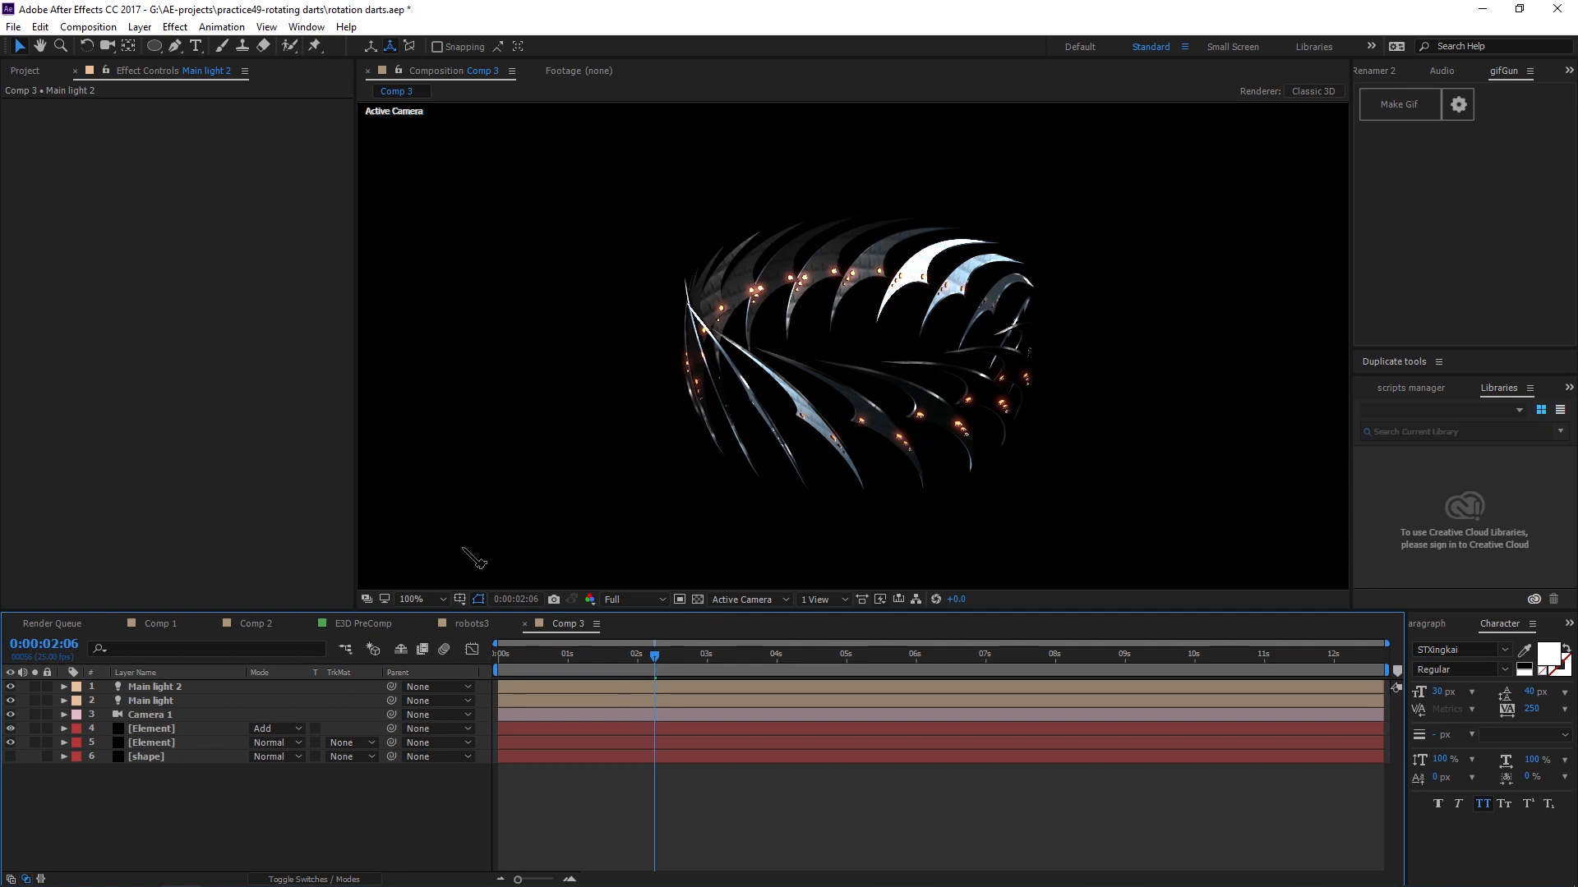
# Duplicate the glow Element layer and set its Fast Box Blur dimensions to Horizontal.
pyautogui.click(156, 729)
pyautogui.hotkey('ctrl', 'd')
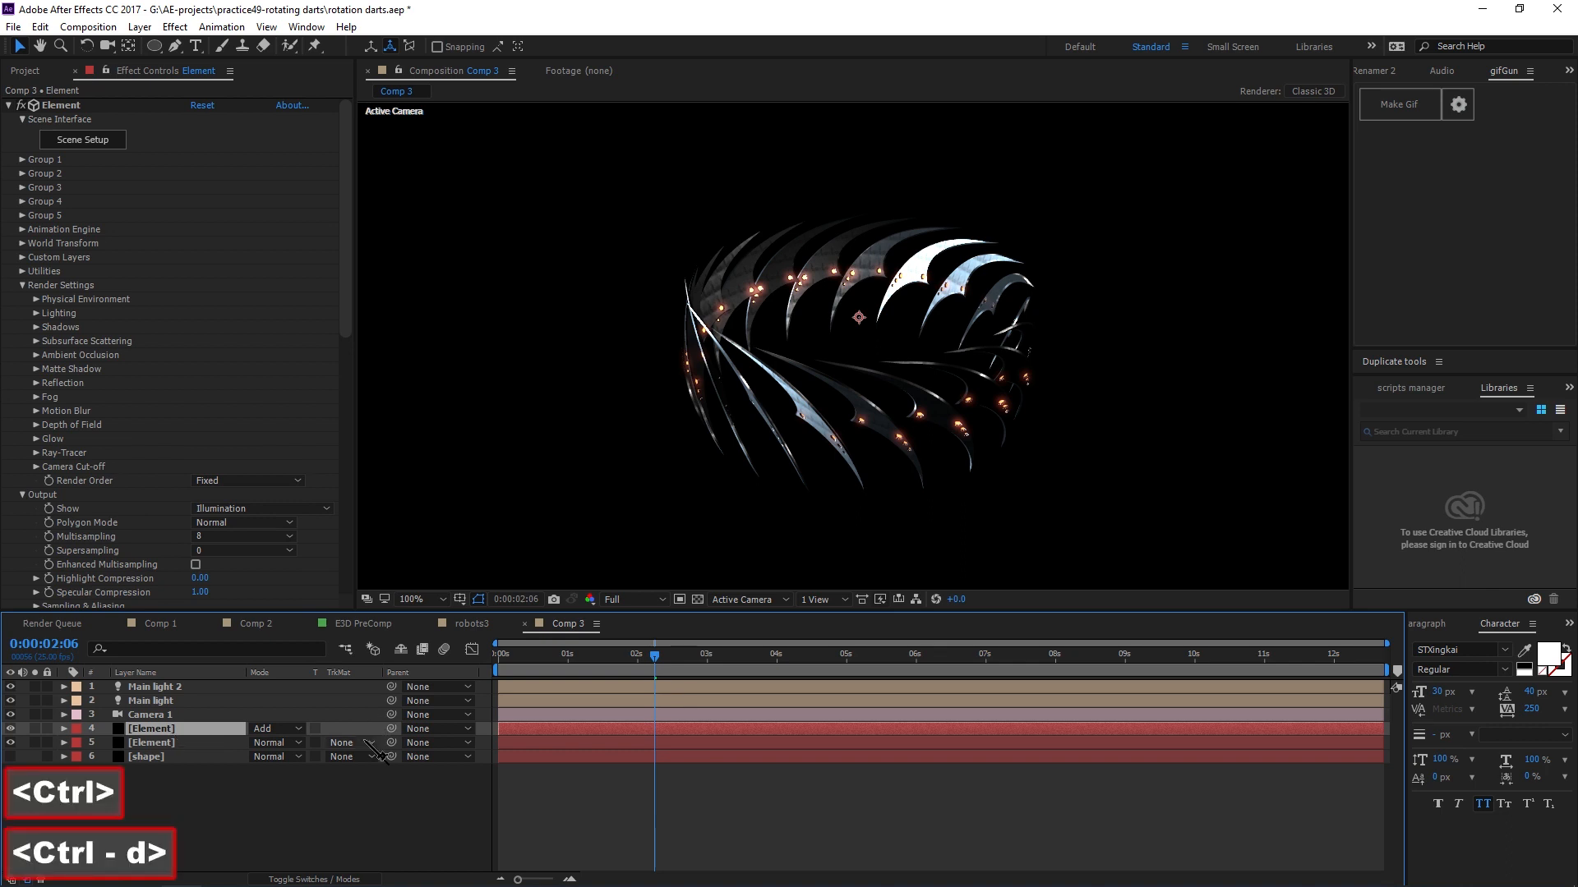
pyautogui.moveTo(346, 276); pyautogui.dragTo(364, 584)
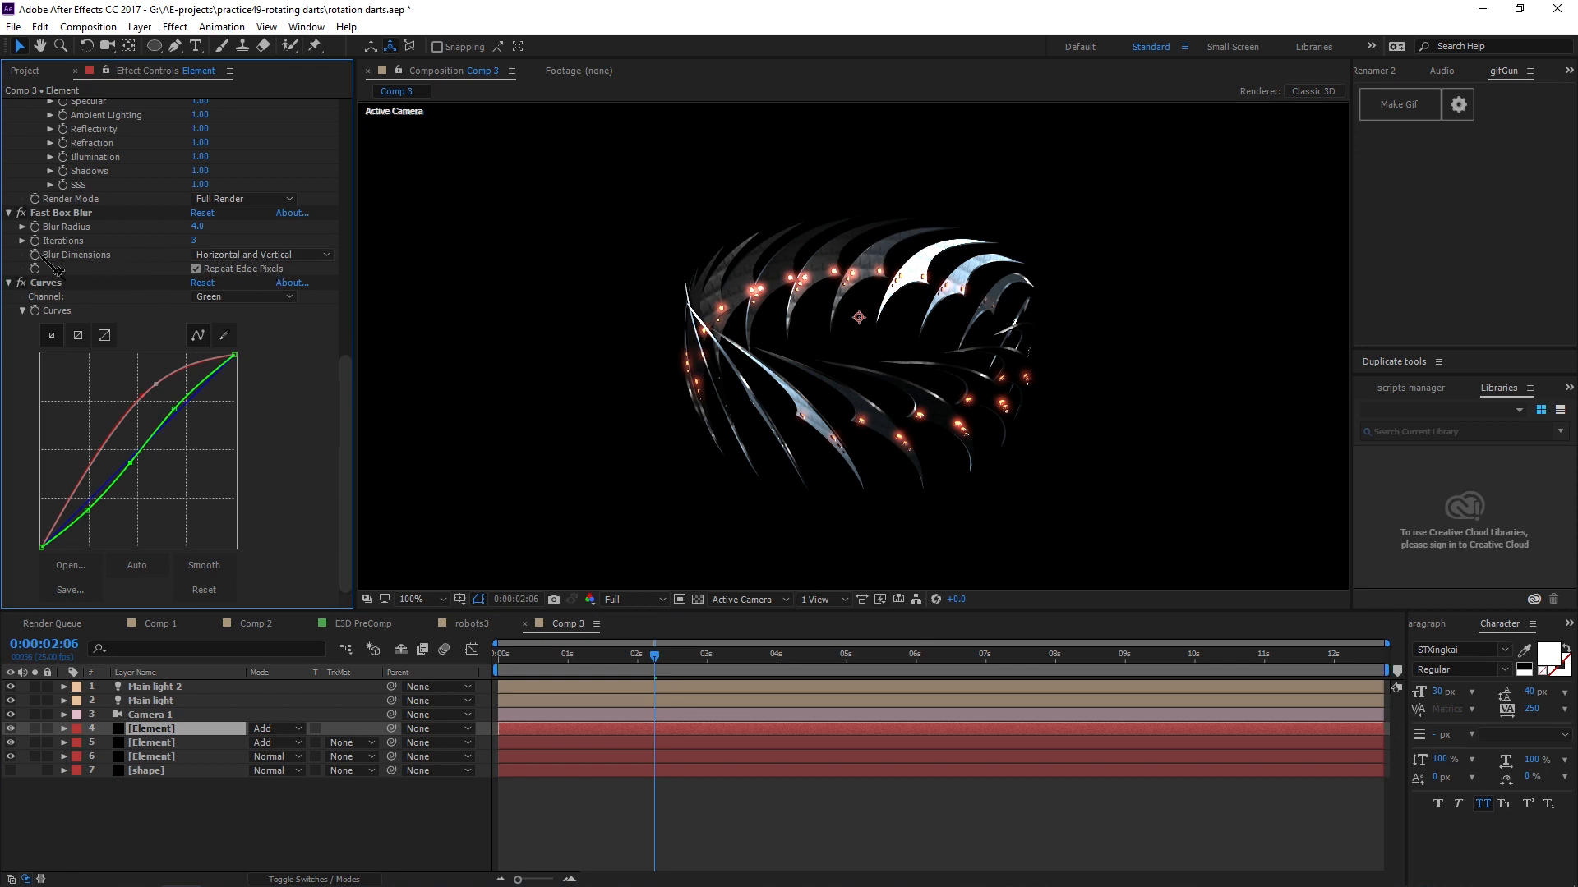
pyautogui.click(255, 257)
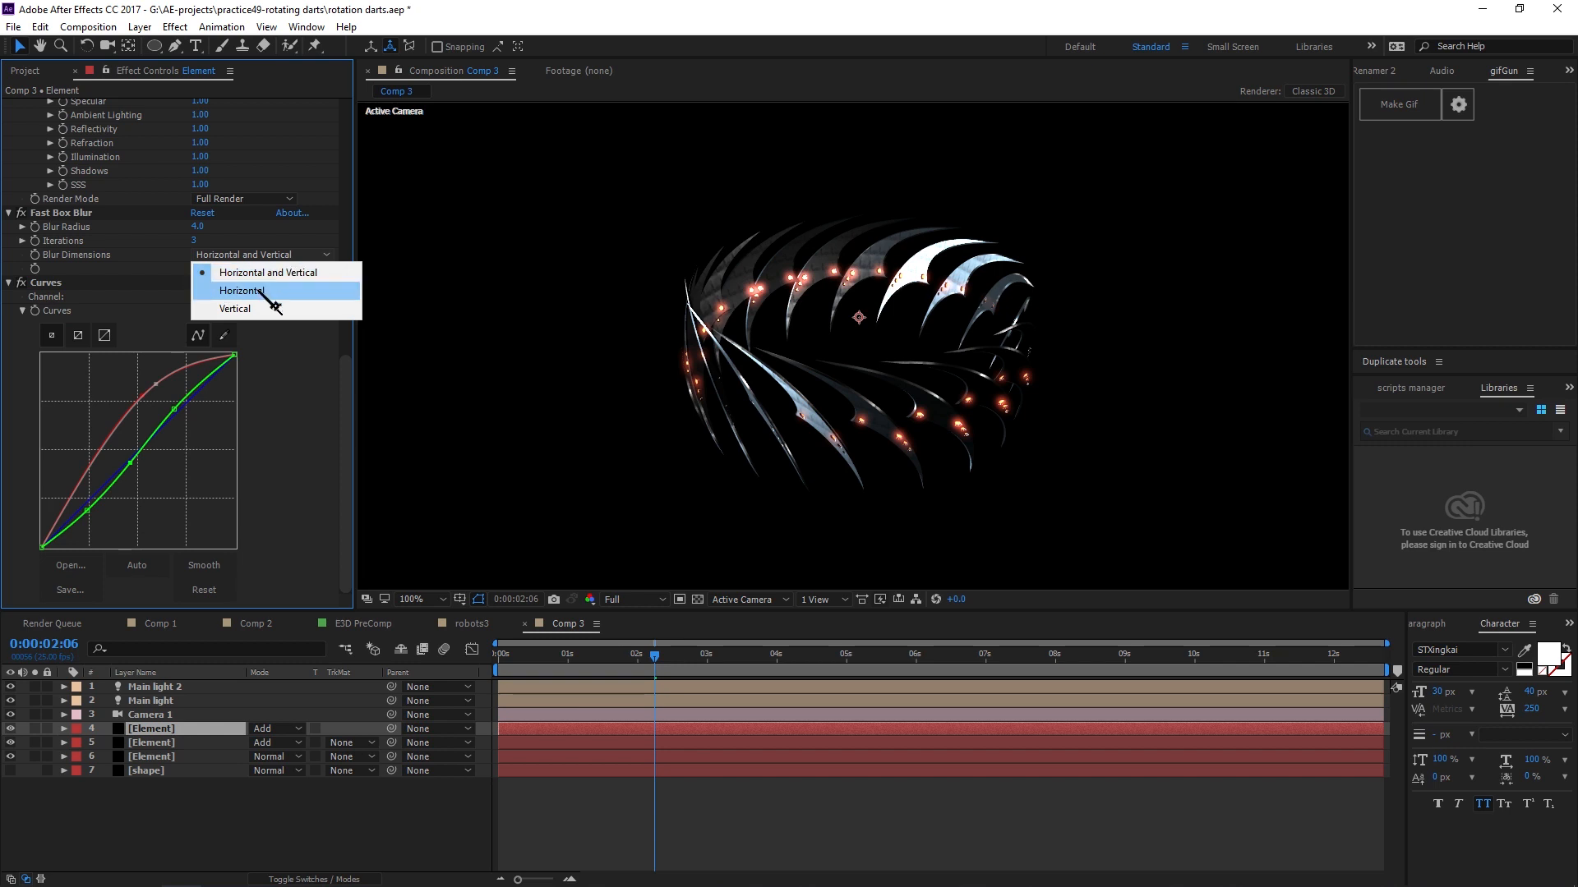
pyautogui.click(260, 293)
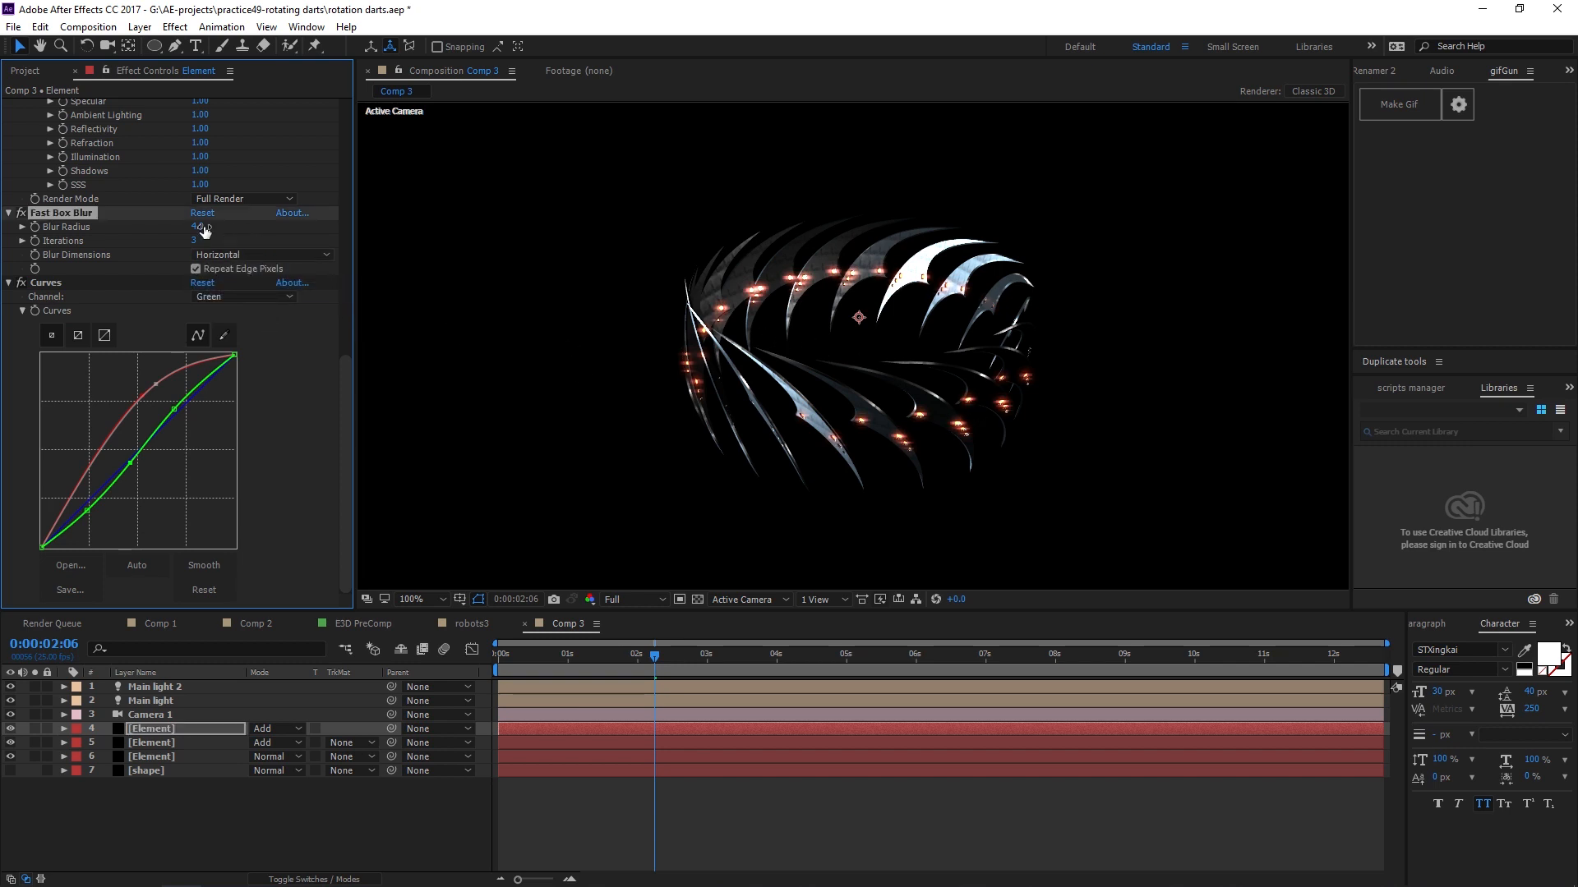
# Increase the duplicated glow layer's Fast Box Blur radius to 50 for a horizontal streak.
pyautogui.moveTo(296, 232); pyautogui.dragTo(460, 236)
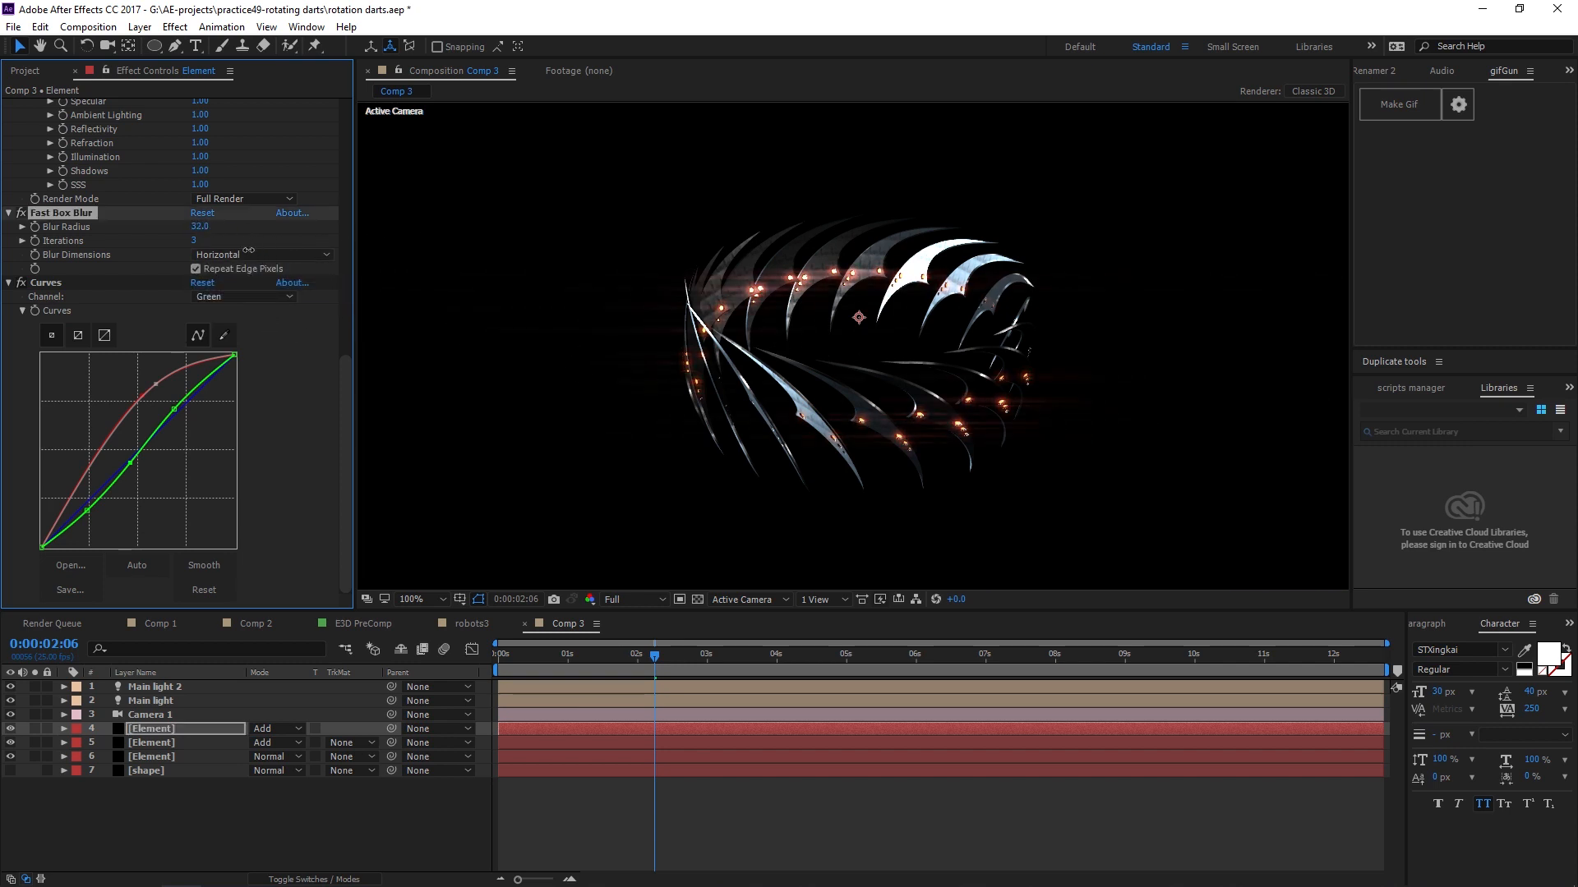
pyautogui.moveTo(243, 252); pyautogui.dragTo(259, 255)
pyautogui.scroll(1, 896, 465)
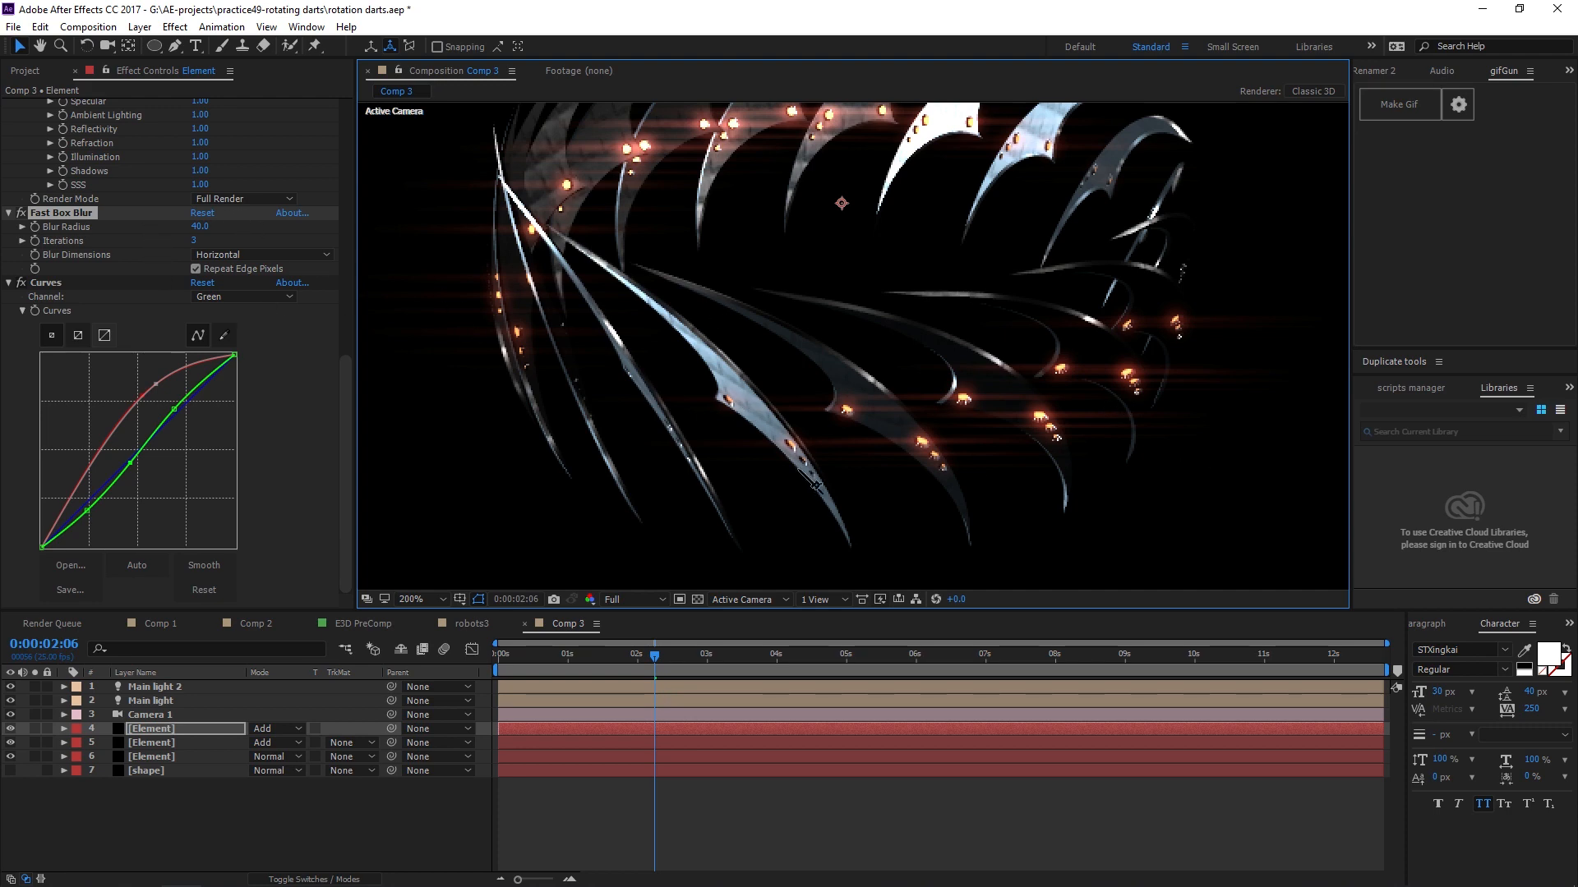
pyautogui.moveTo(204, 230); pyautogui.dragTo(240, 230)
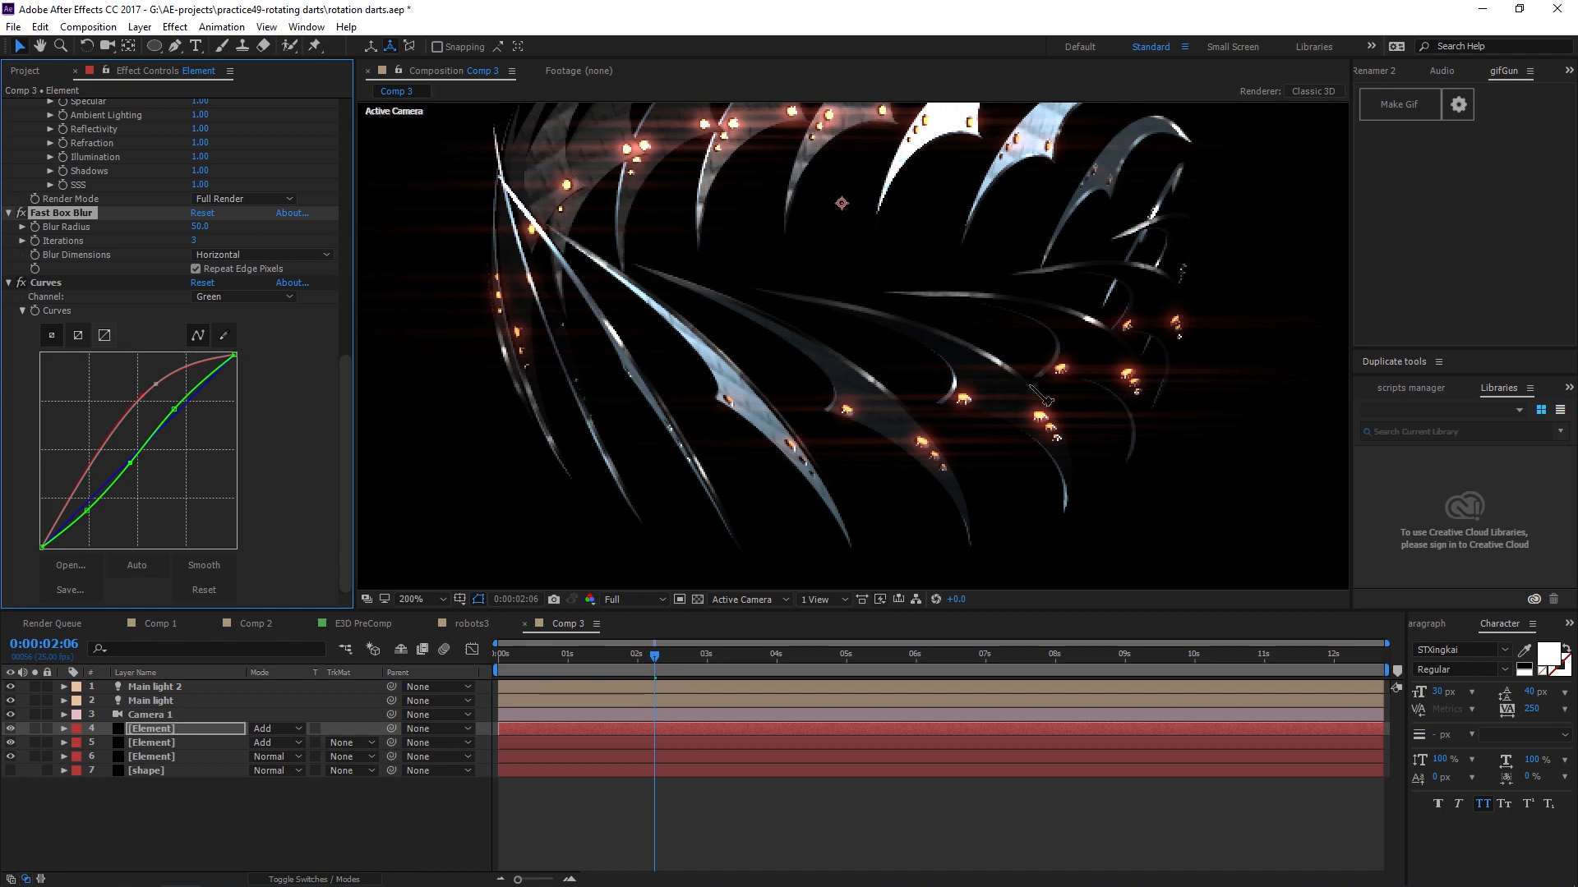
pyautogui.moveTo(806, 271); pyautogui.dragTo(803, 324)
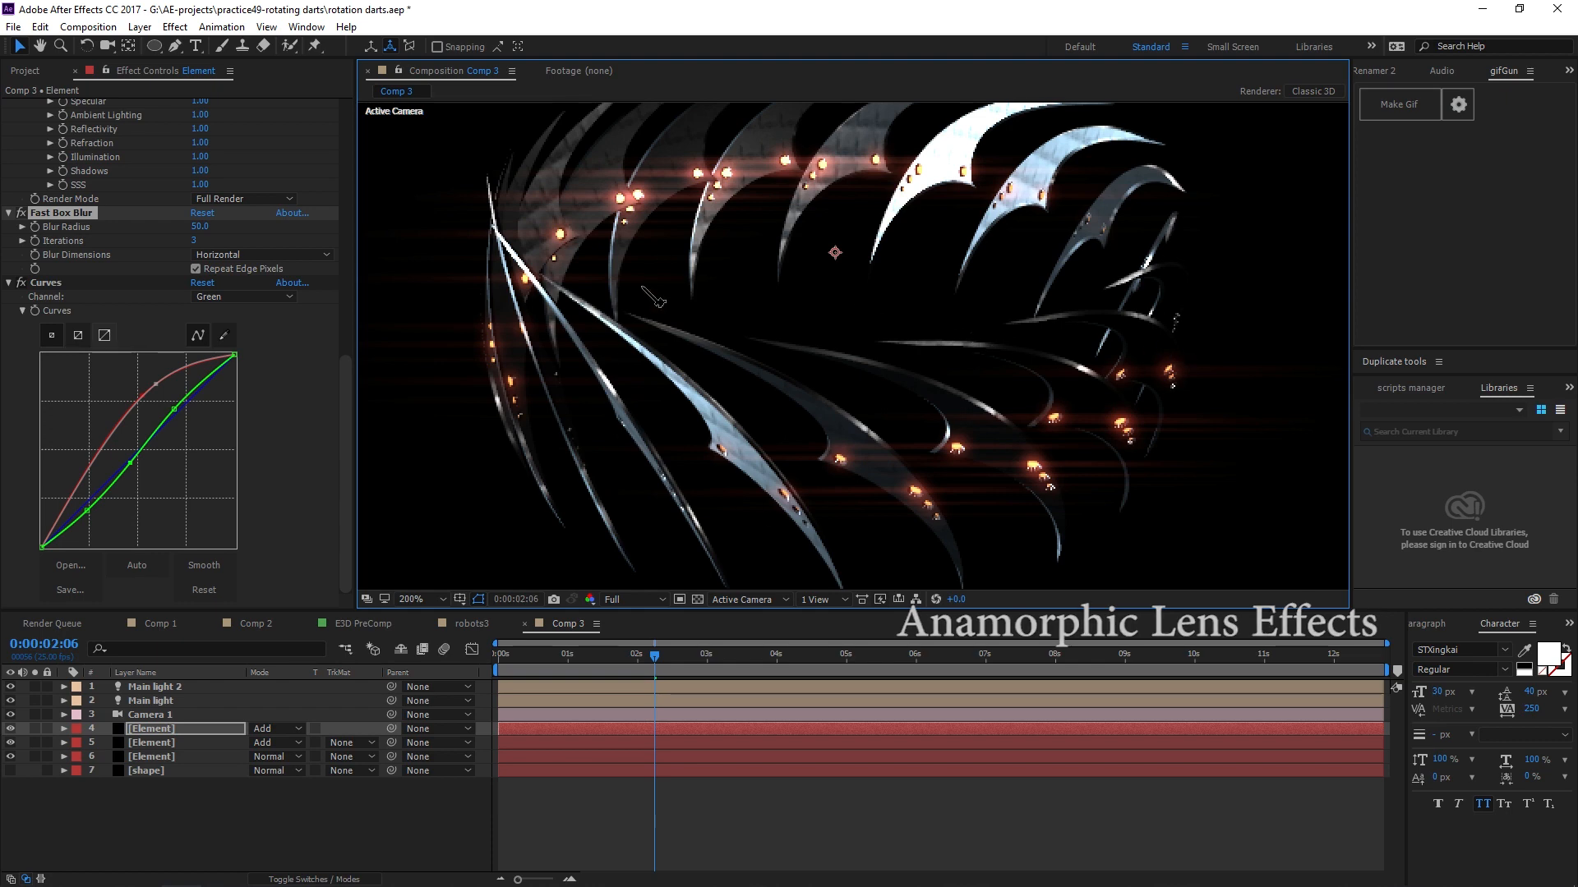
# Move the time indicator near the start and turn on motion blur for the composition.
pyautogui.press(',')
pyautogui.press('v')
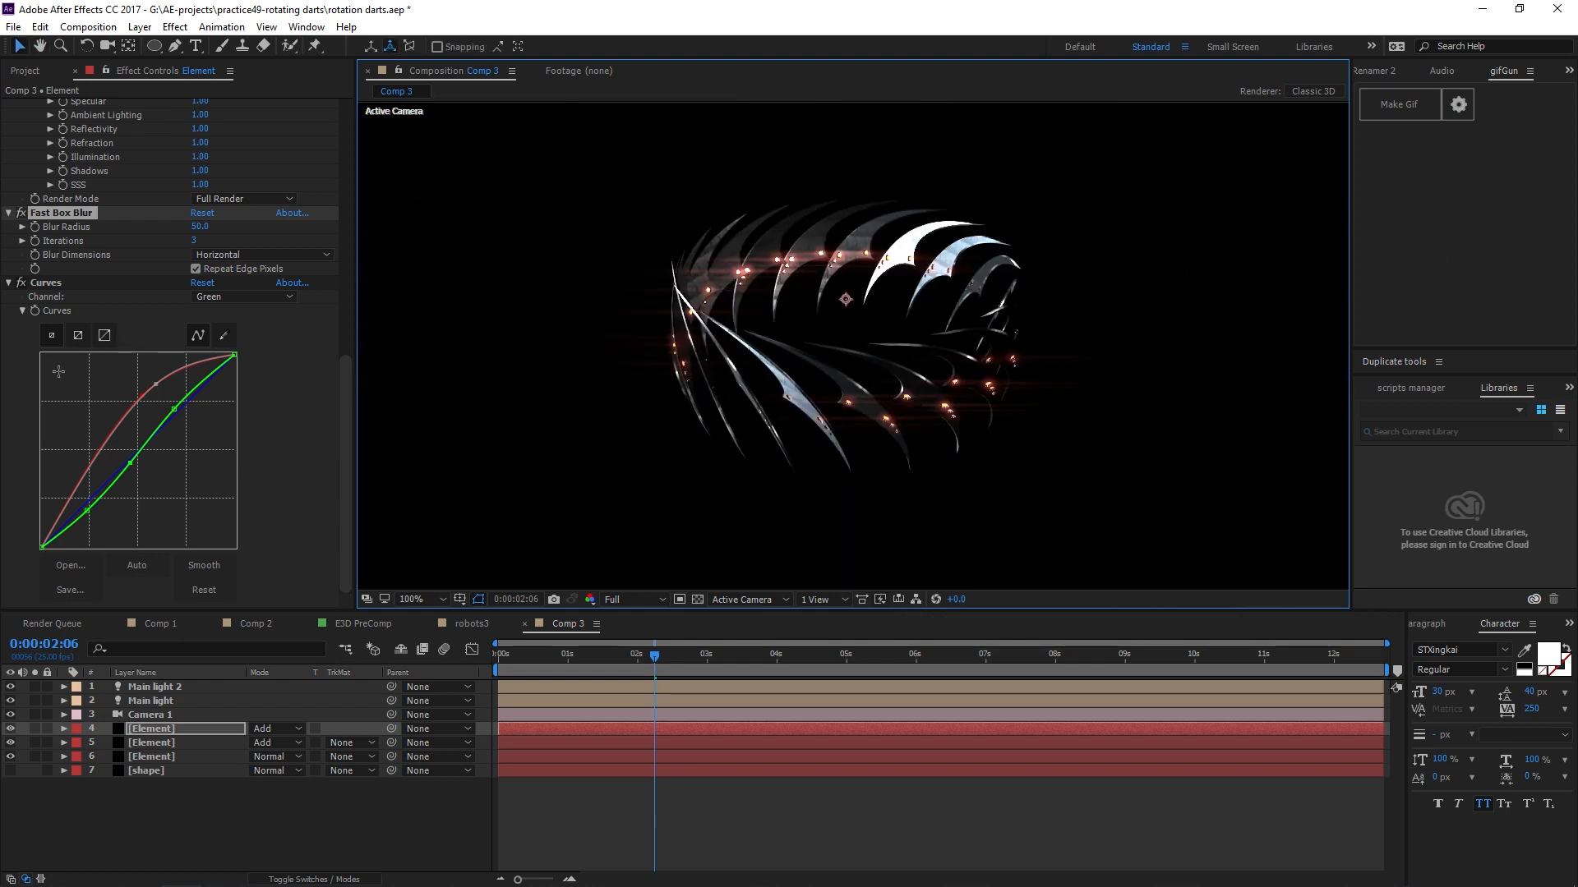
pyautogui.click(60, 285)
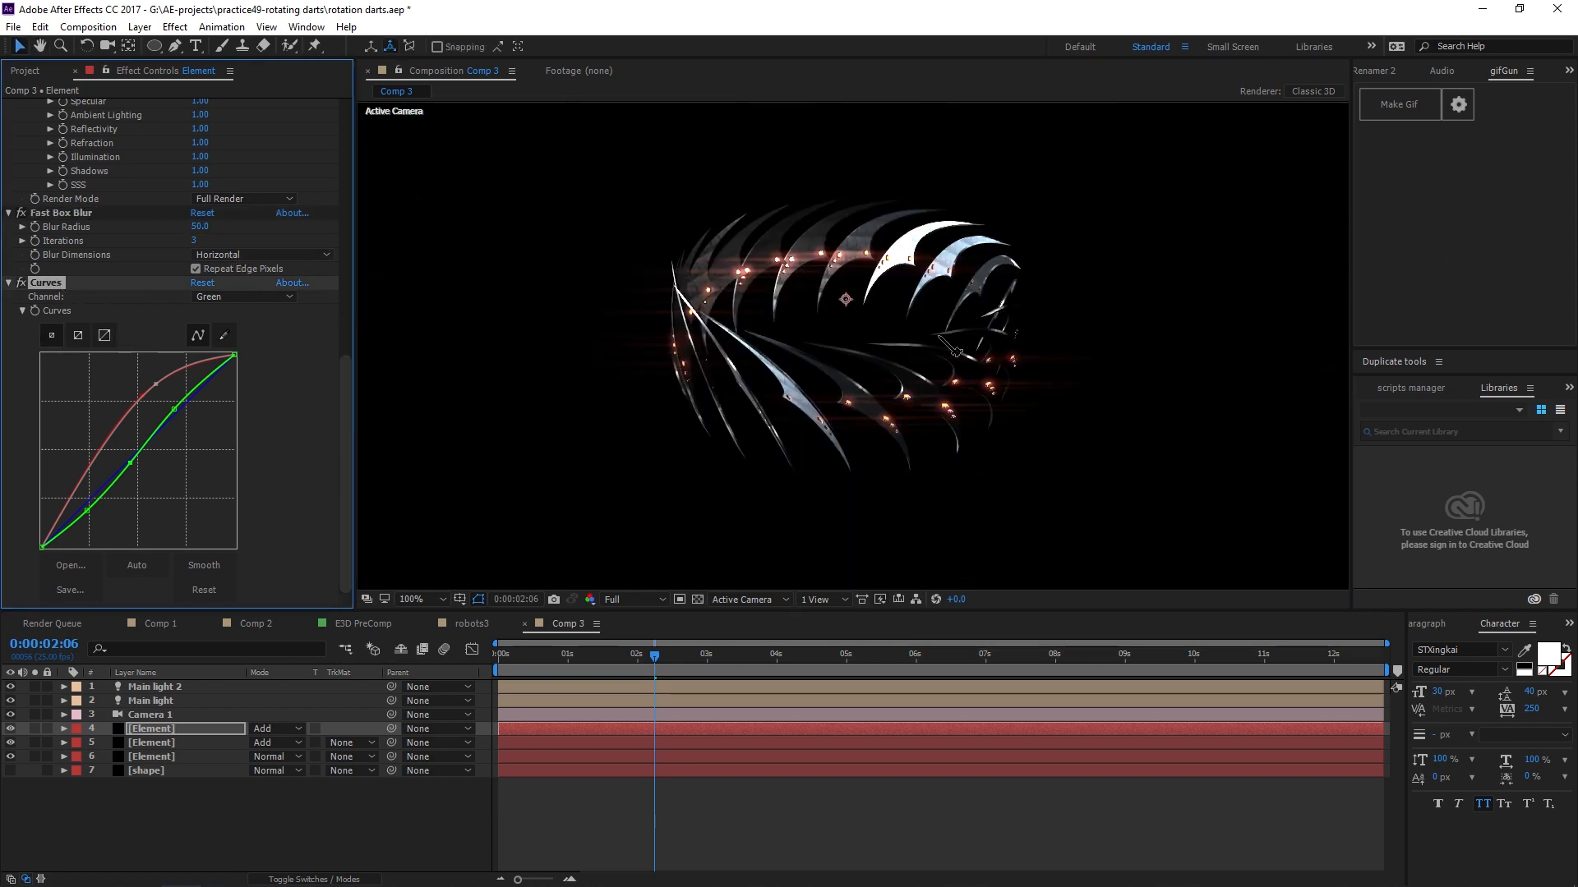
pyautogui.click(610, 668)
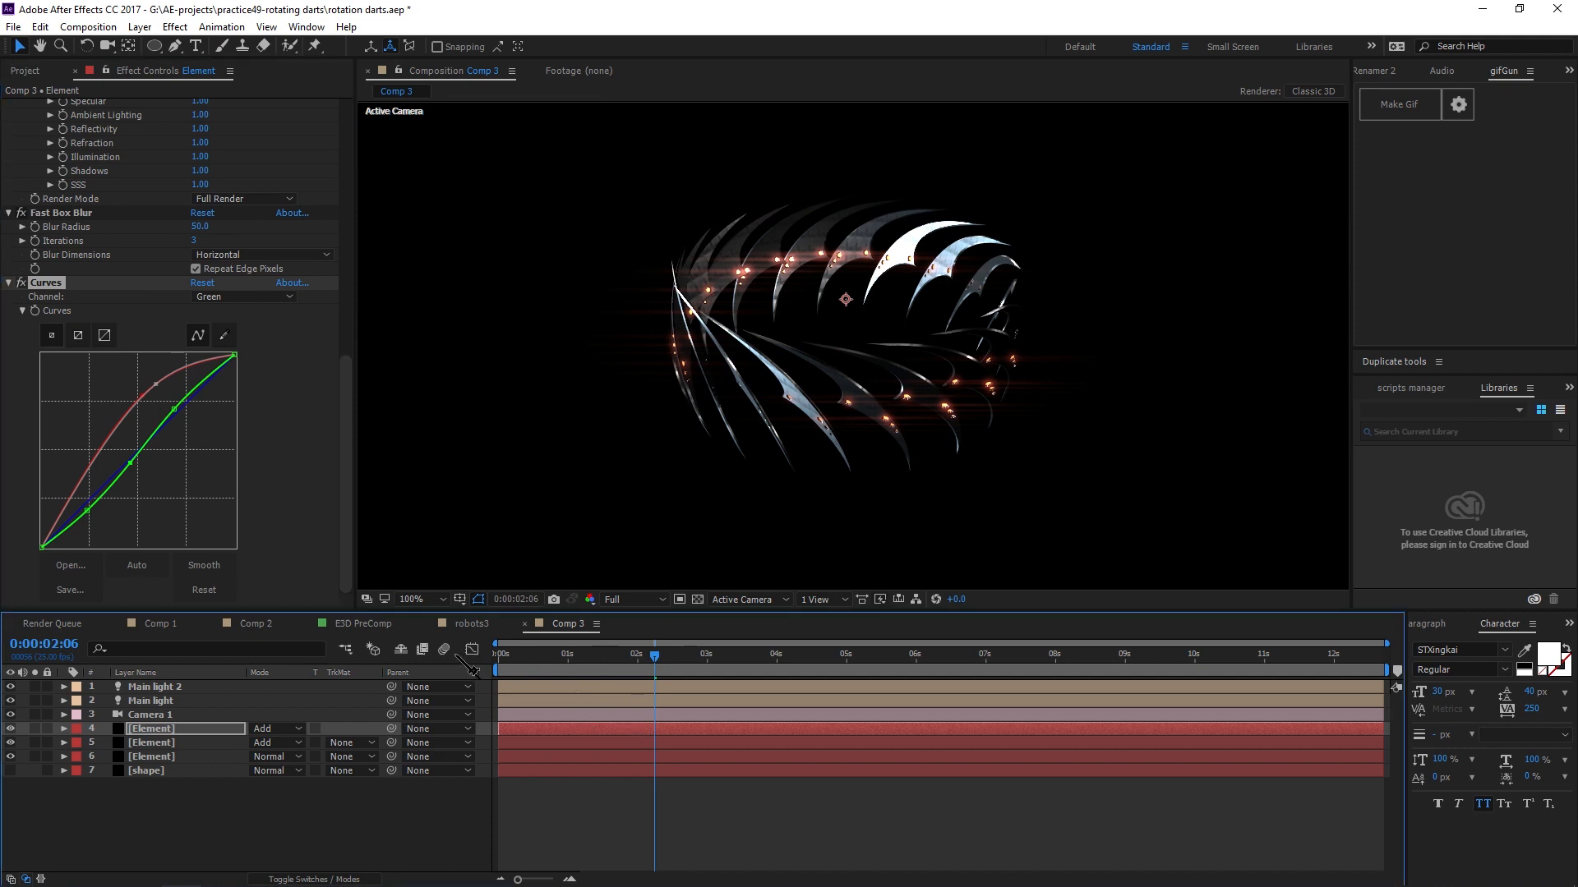
pyautogui.moveTo(611, 671); pyautogui.dragTo(447, 649)
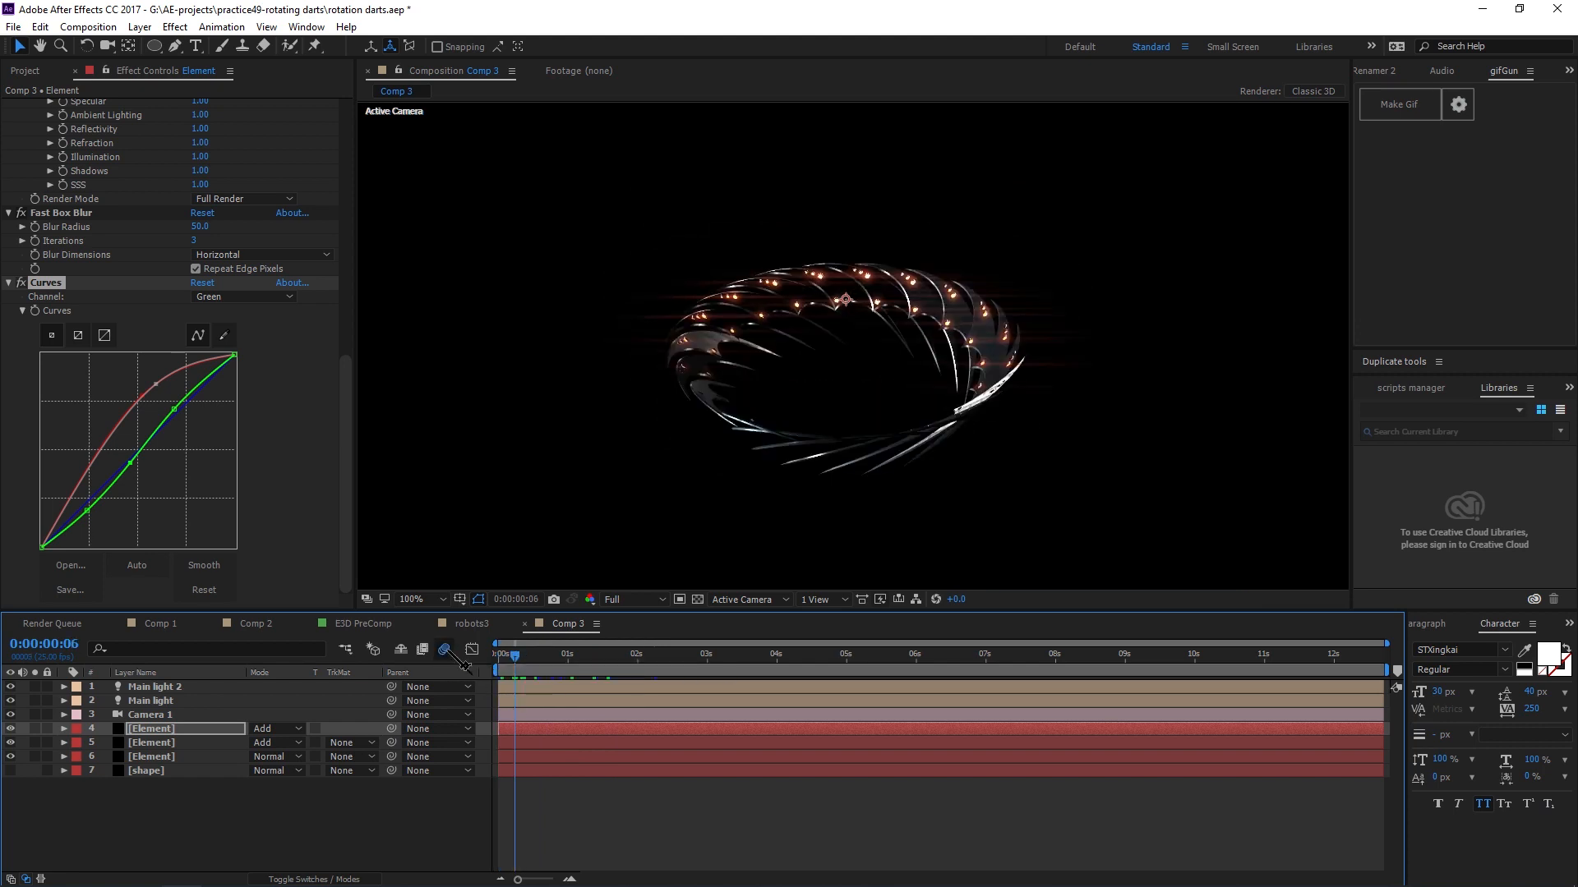
pyautogui.click(445, 649)
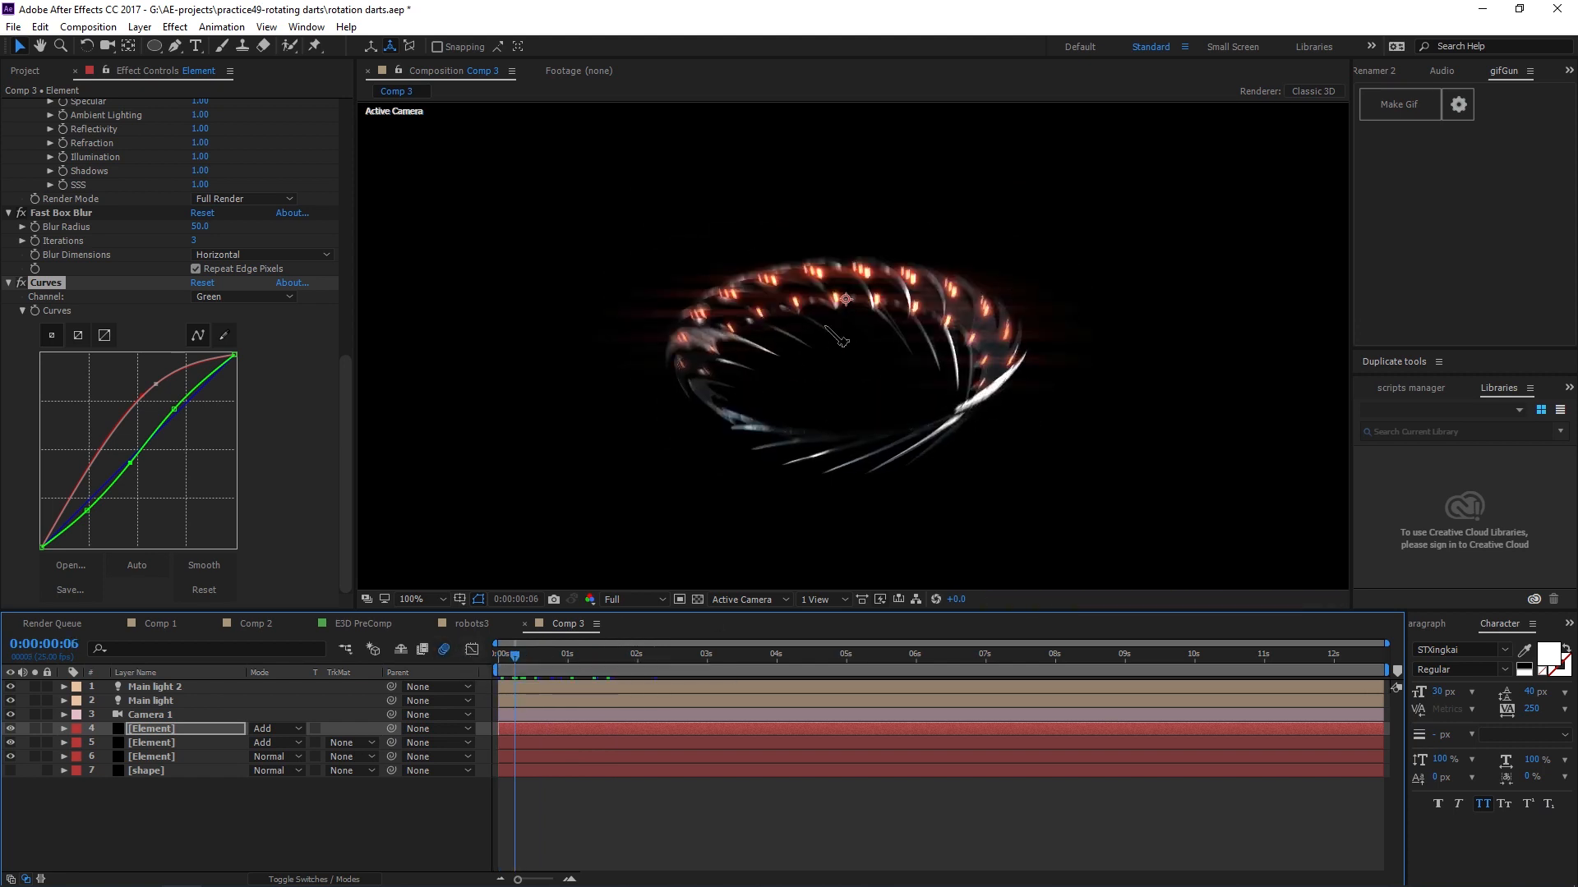
pyautogui.scroll(2, 784, 247)
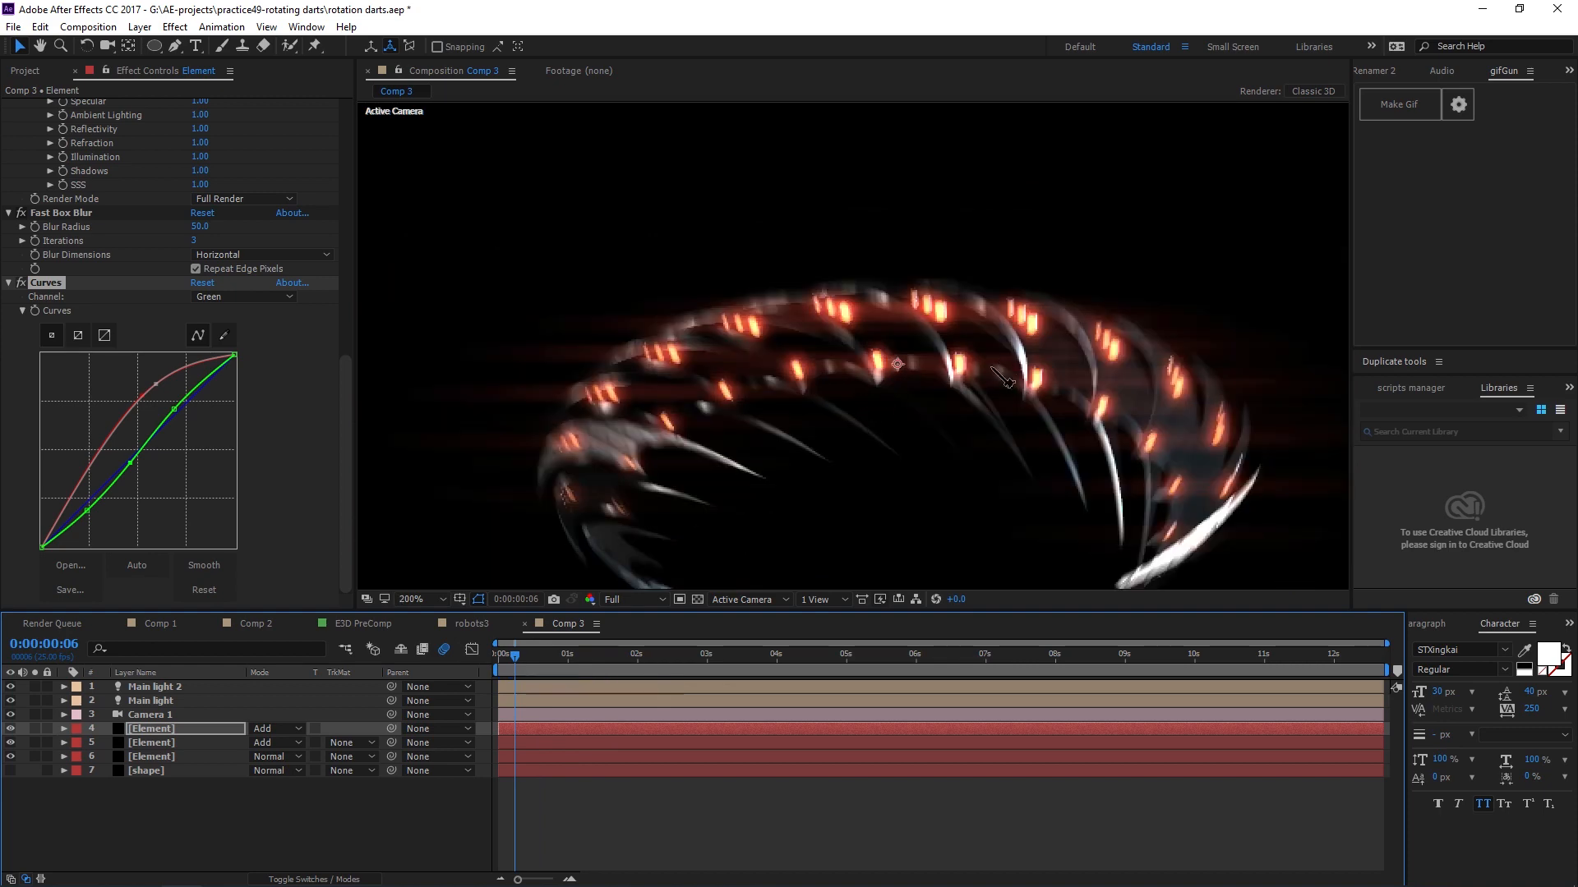
# Zoom in and pan around the ring with motion blur switched off to inspect the lights and horizontal streaks.
pyautogui.moveTo(856, 357); pyautogui.dragTo(828, 320)
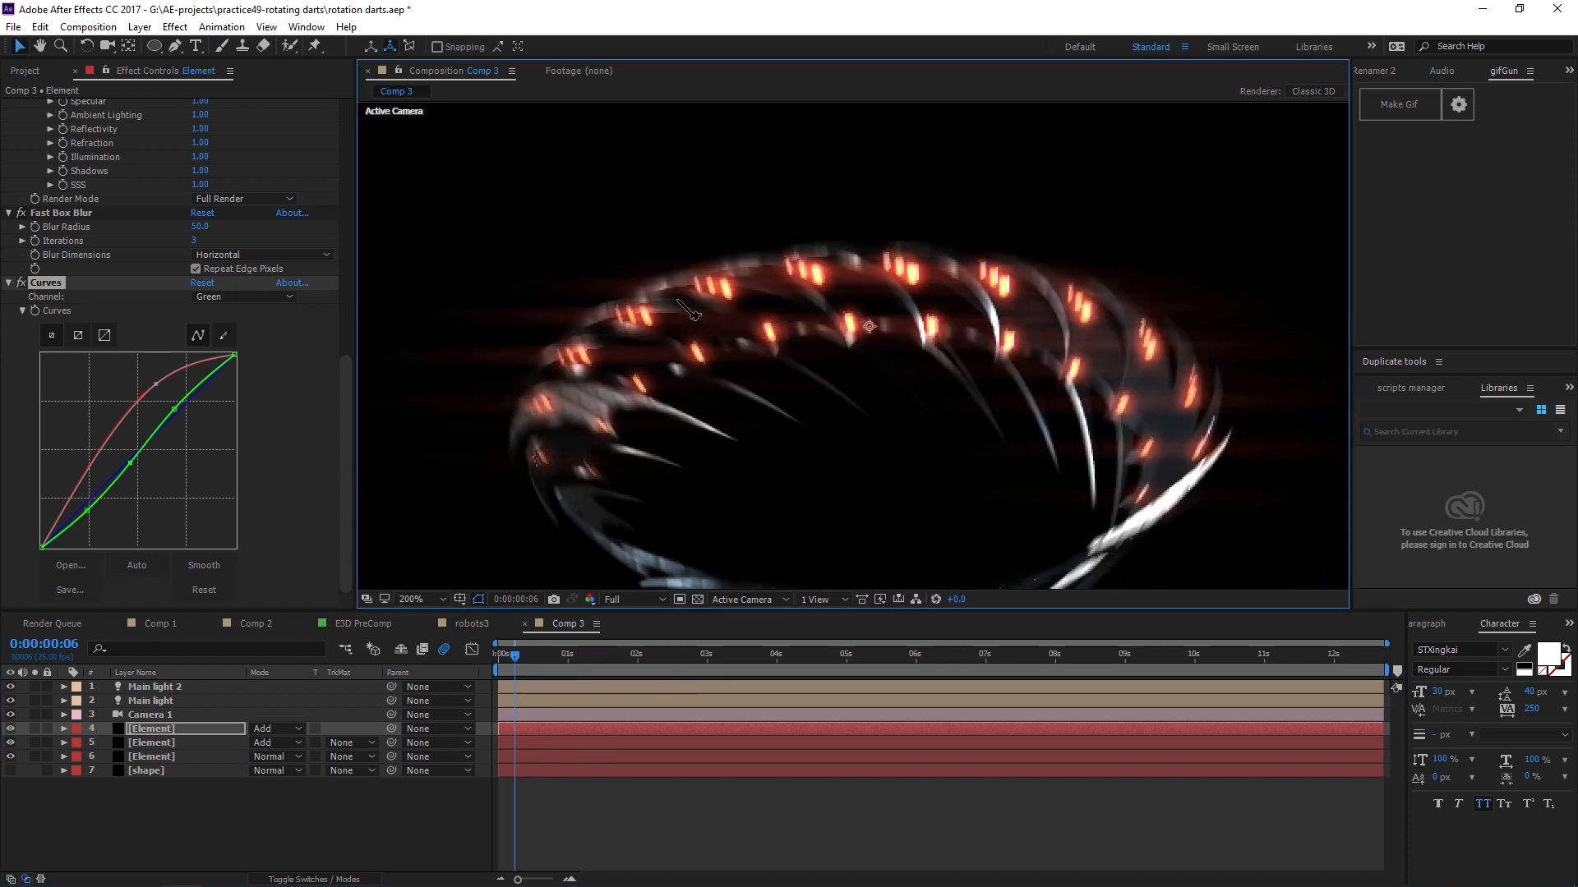
pyautogui.scroll(2, 847, 361)
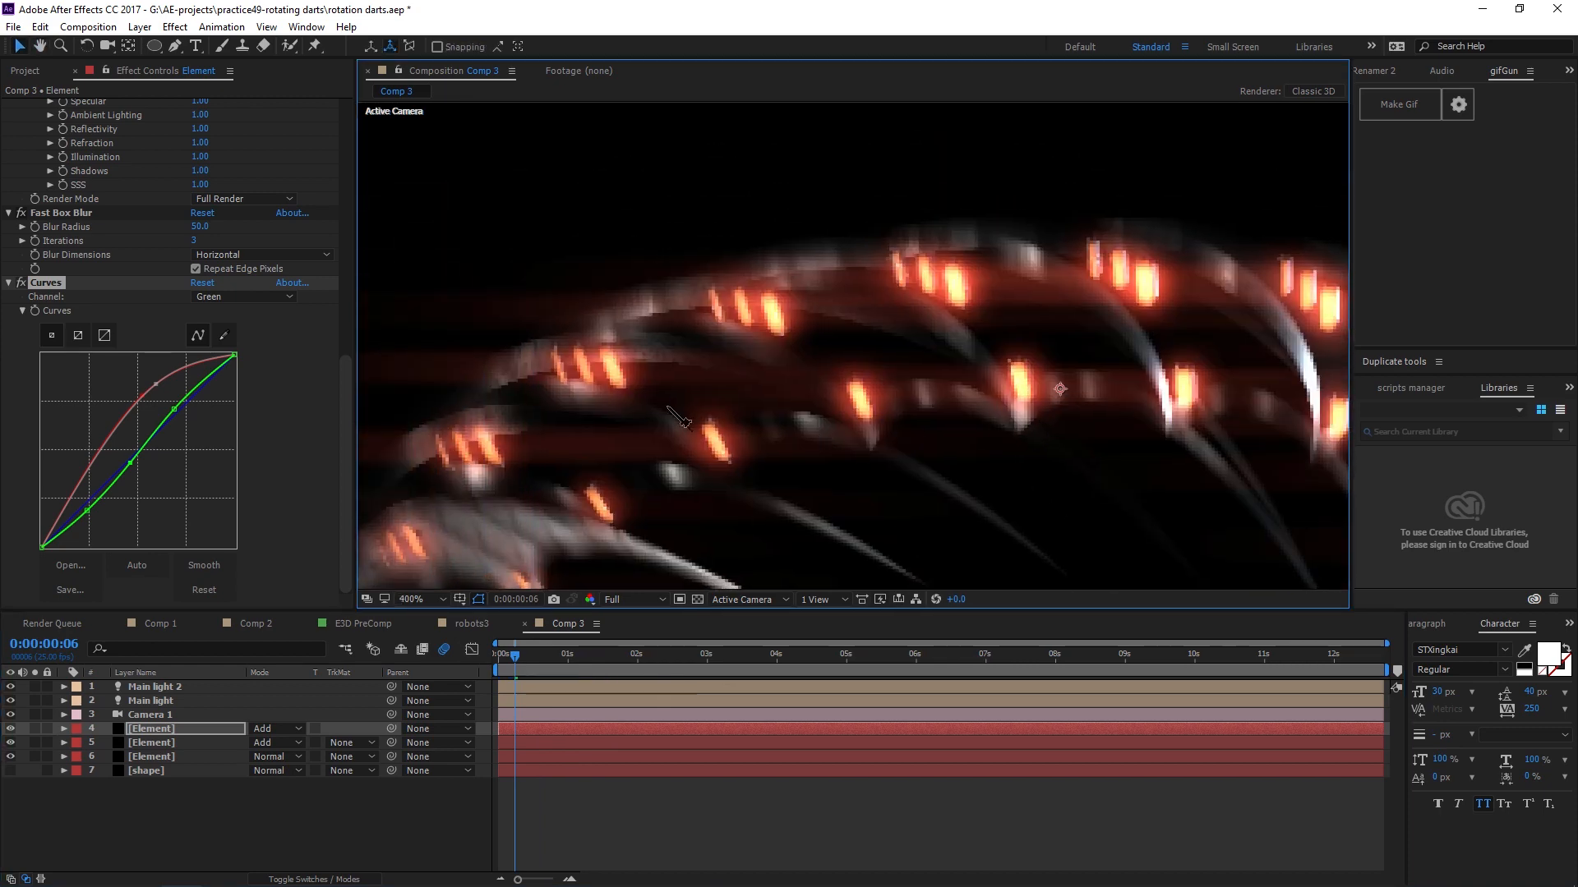
pyautogui.press('v')
pyautogui.scroll(-2, 814, 415)
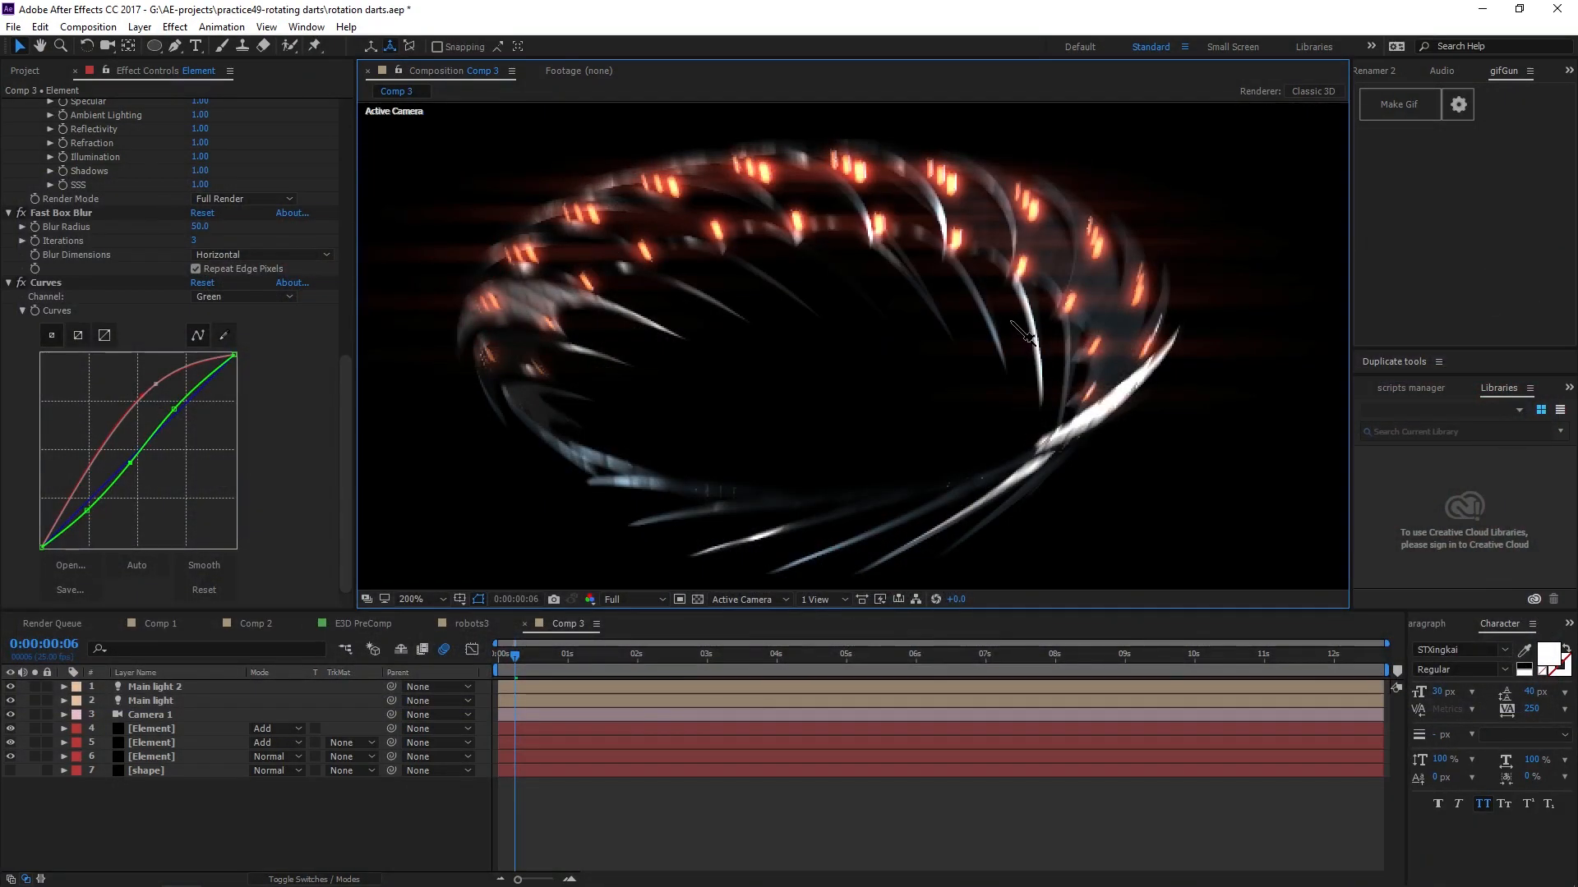
pyautogui.scroll(-2, 905, 259)
pyautogui.scroll(1, 912, 255)
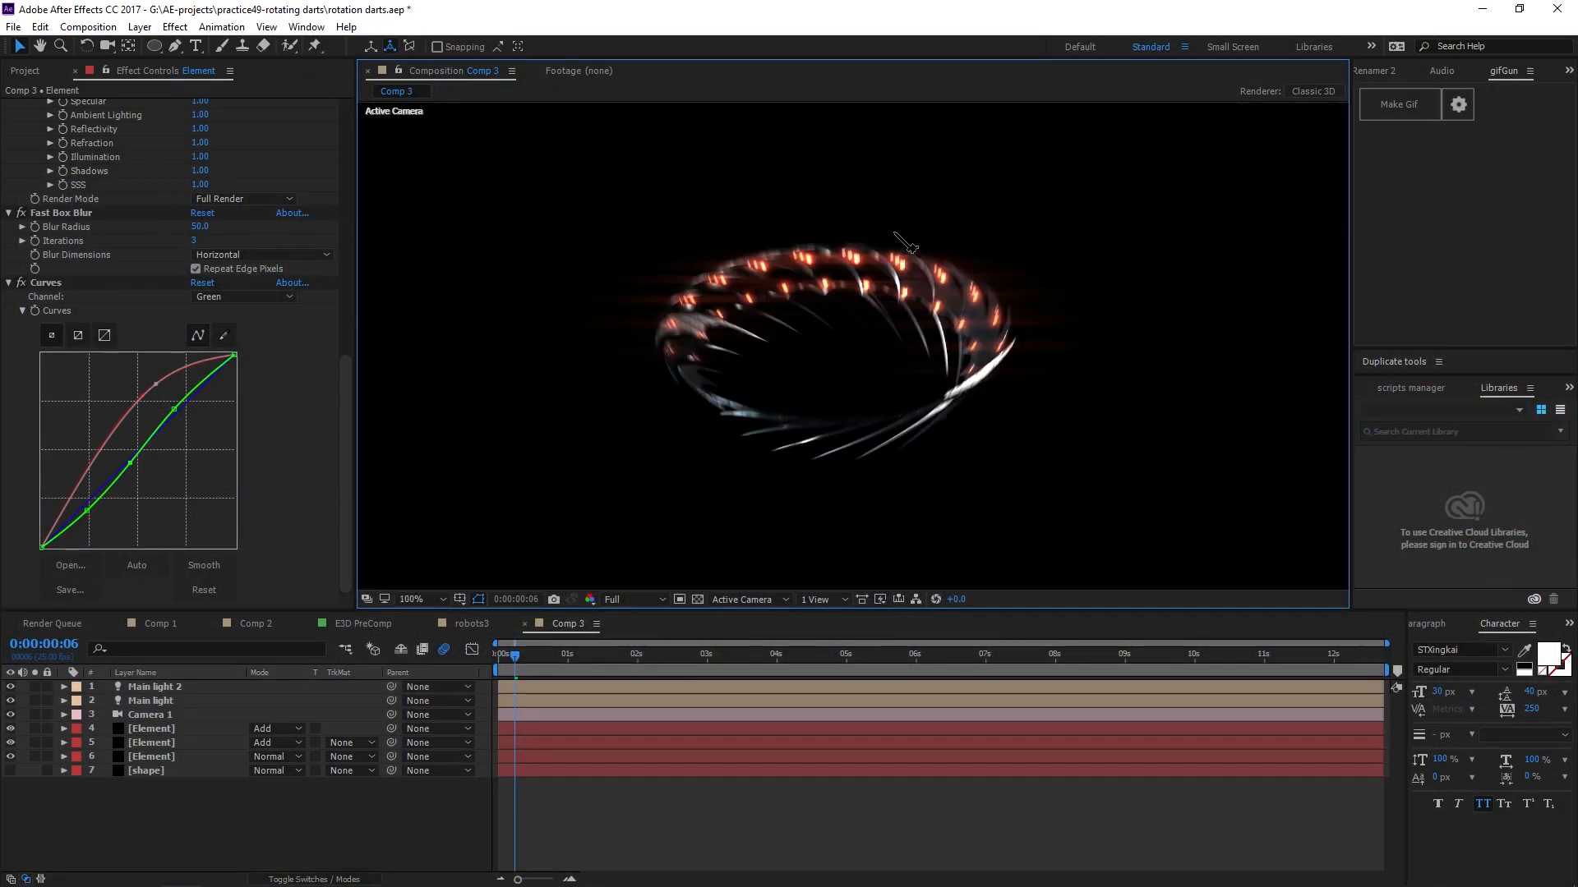
pyautogui.scroll(5, 830, 429)
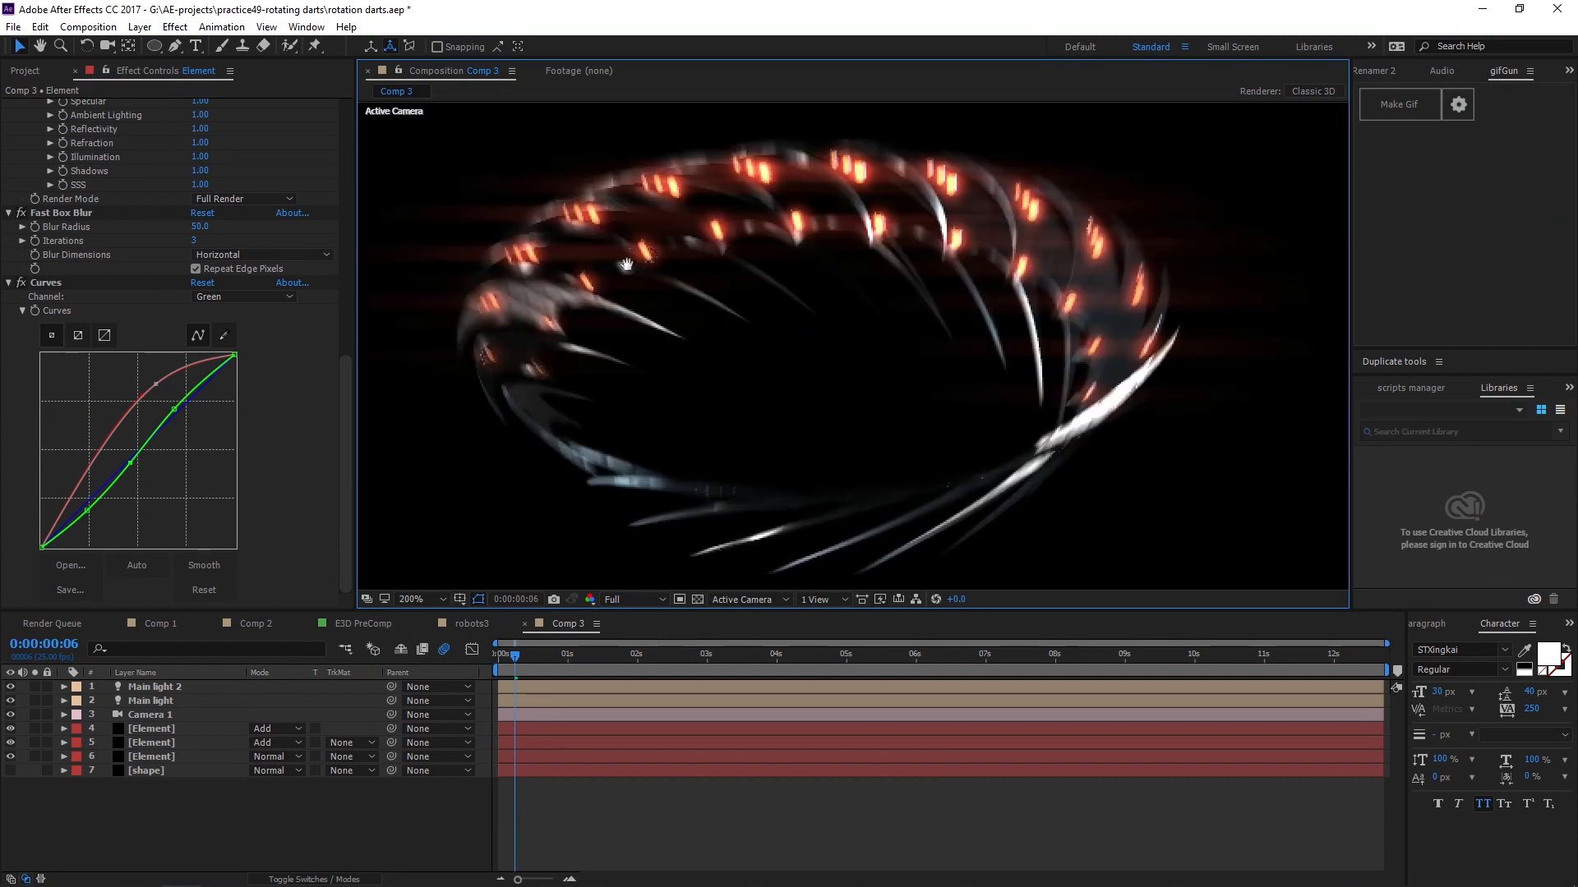
pyautogui.moveTo(746, 347); pyautogui.dragTo(840, 325)
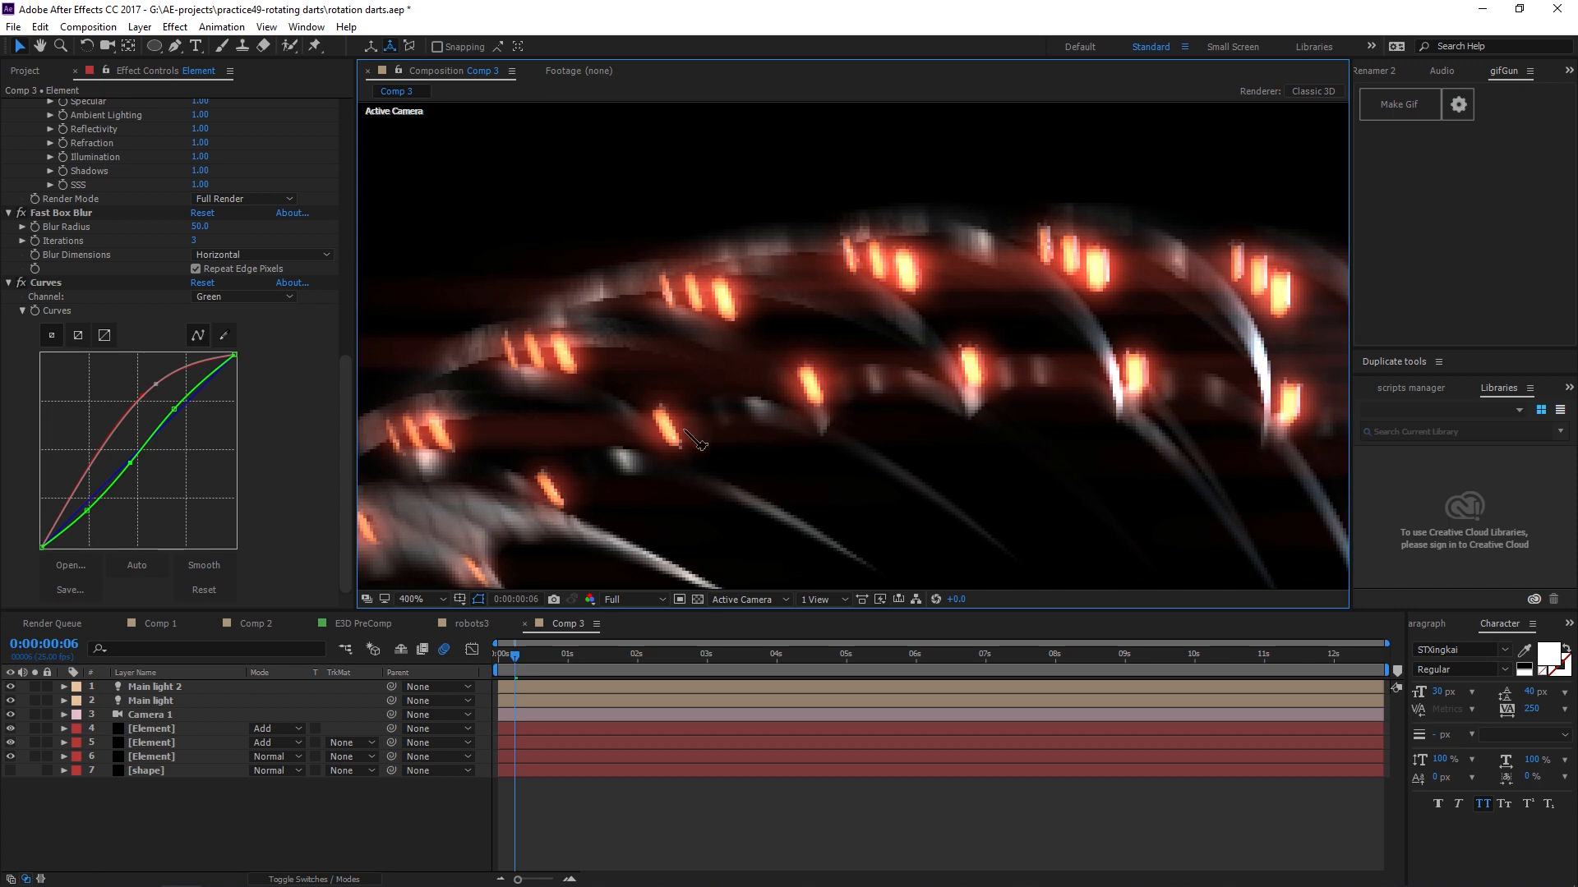
pyautogui.click(444, 649)
pyautogui.scroll(2, 723, 516)
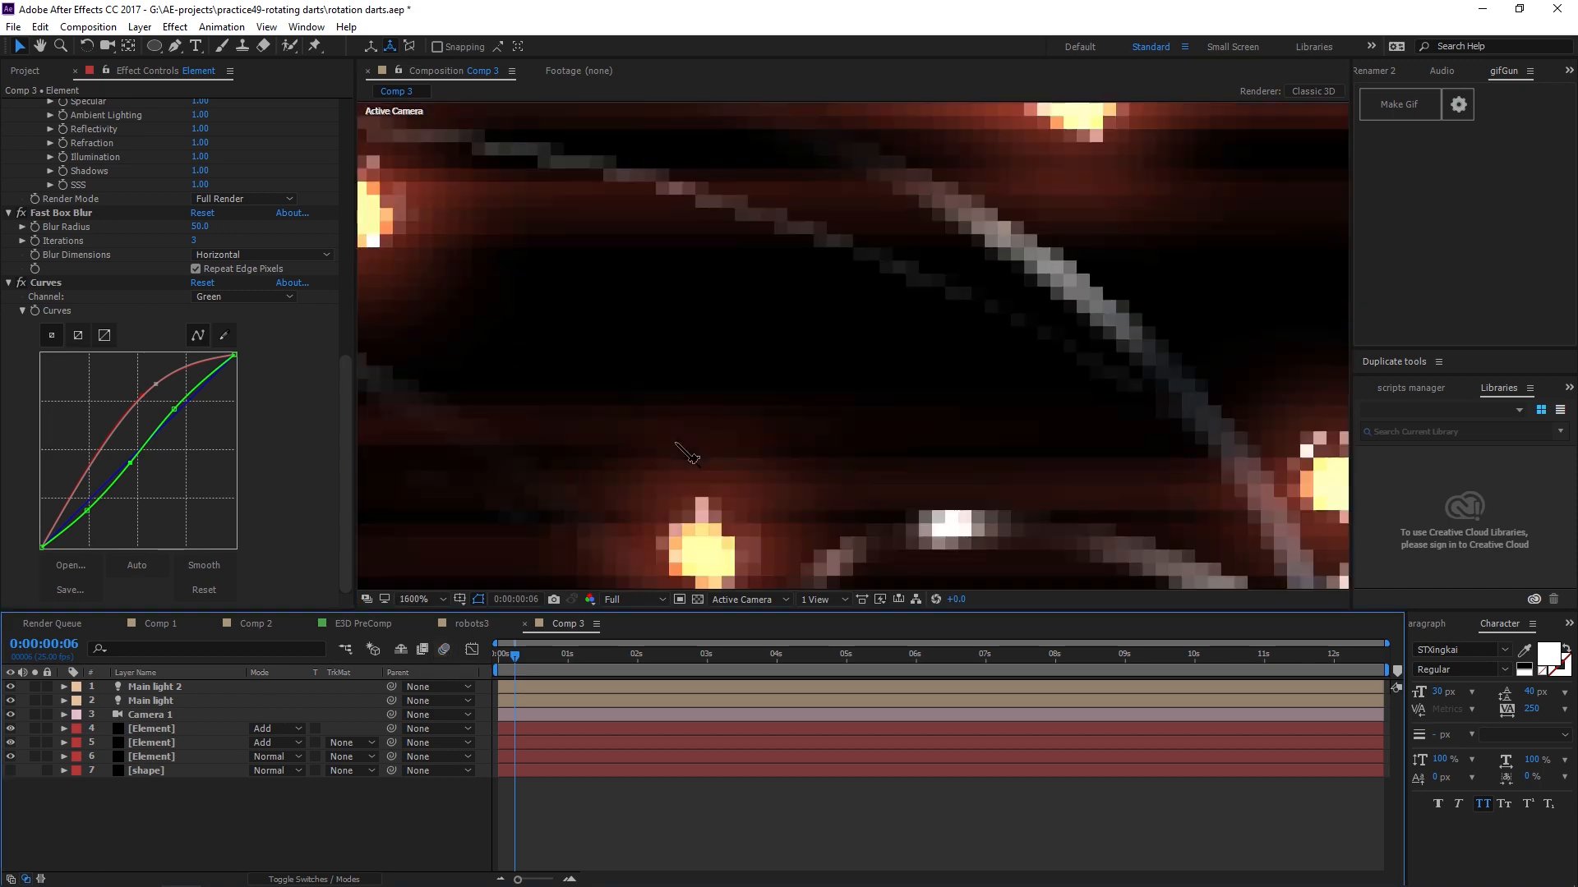
pyautogui.moveTo(715, 508); pyautogui.dragTo(815, 466)
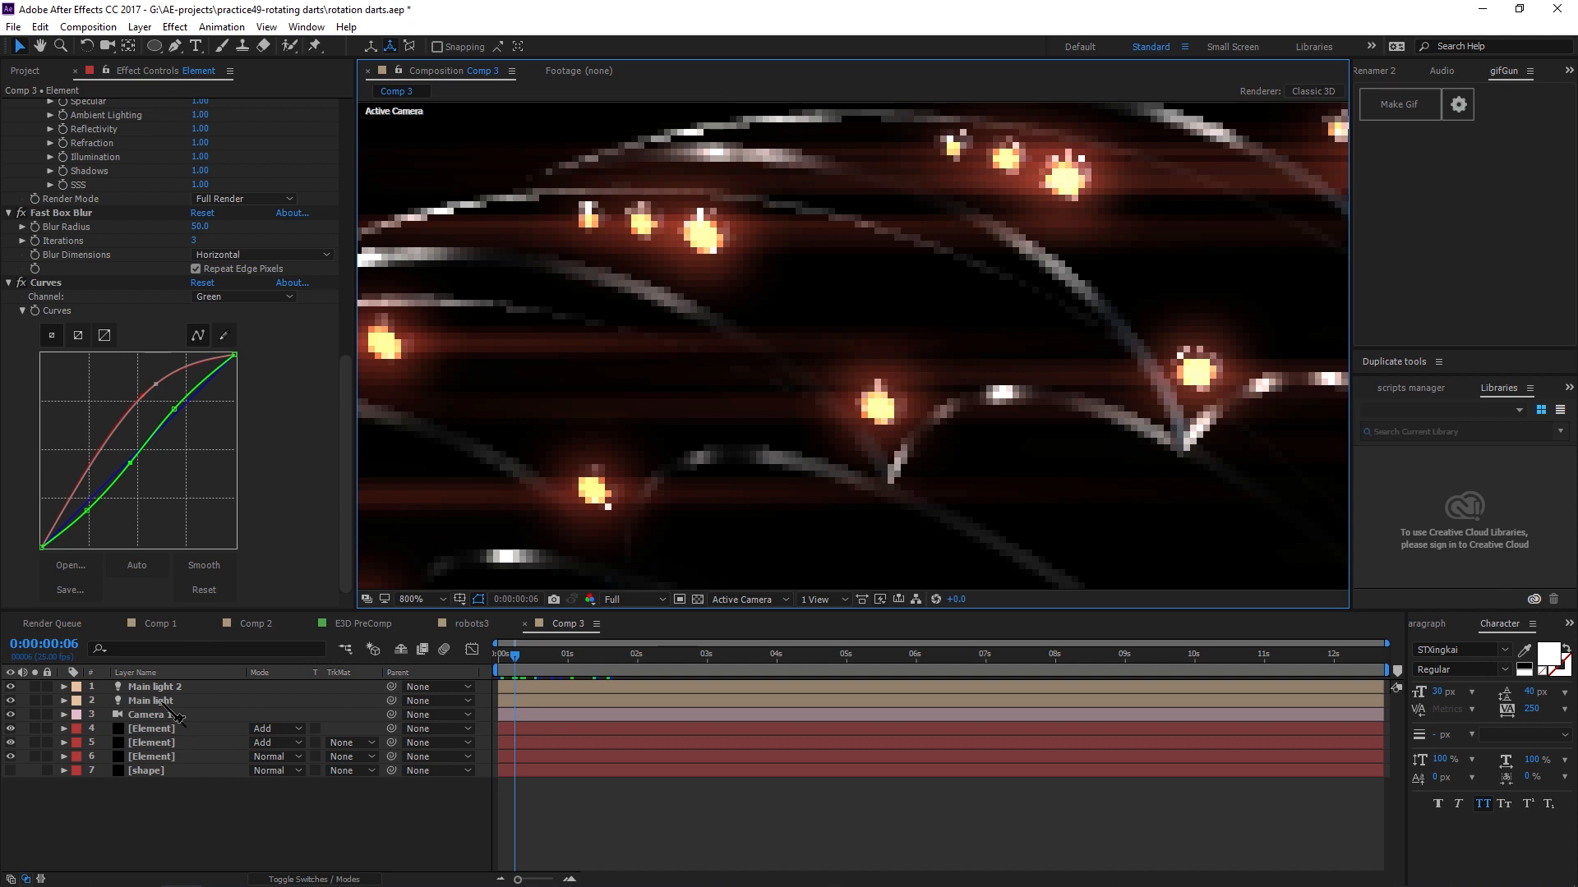
# Add a Fast Box Blur effect to the bottom Element layer.
pyautogui.click(165, 756)
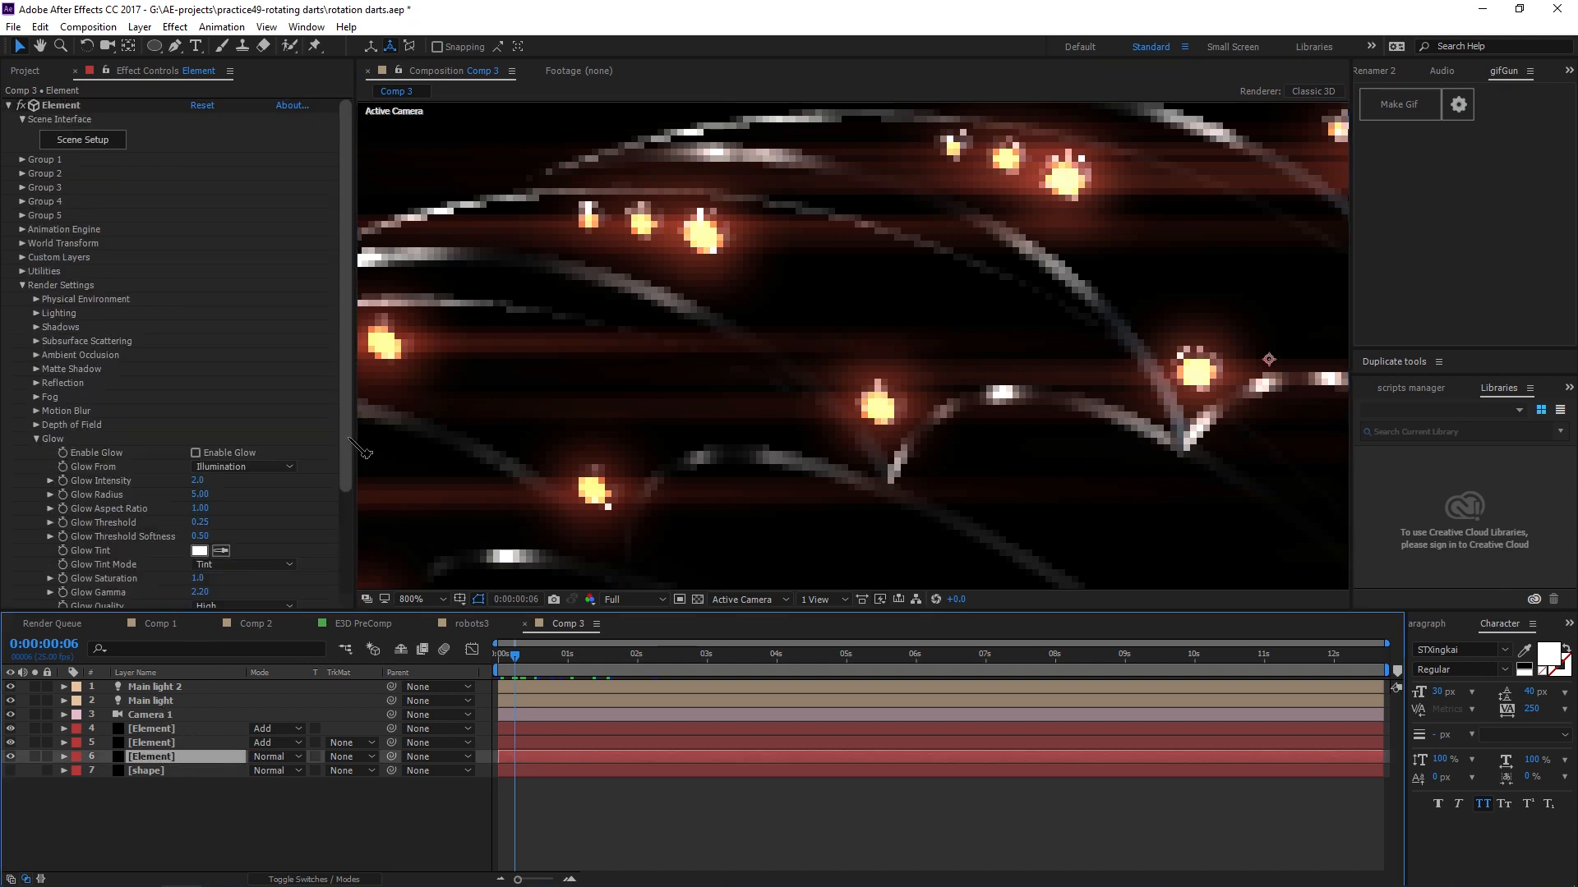
pyautogui.scroll(-1, 697, 410)
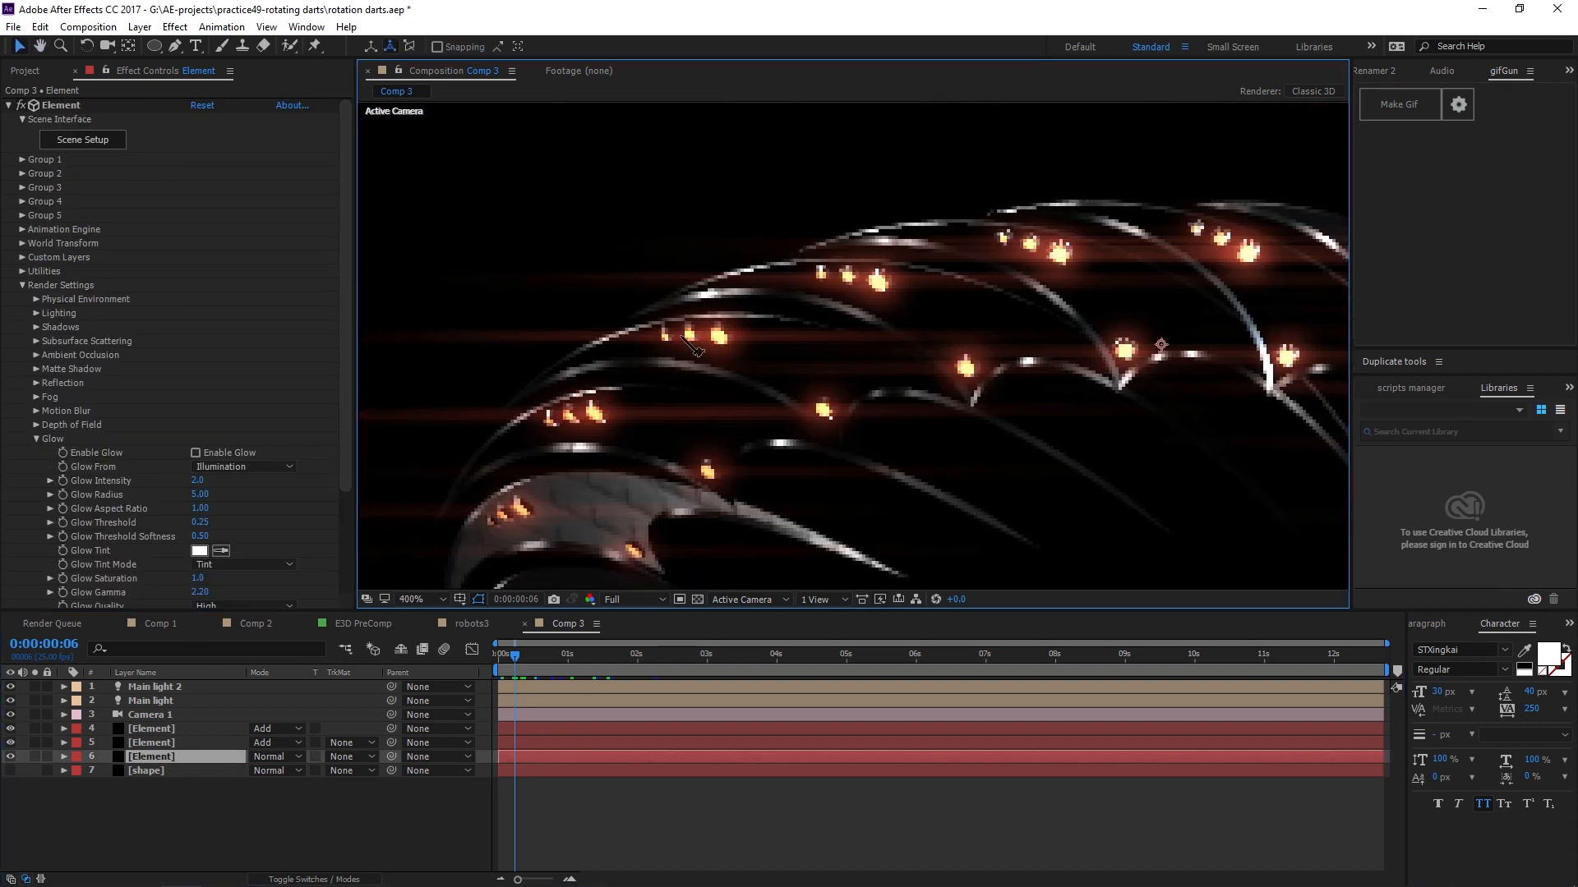
pyautogui.scroll(1, 718, 366)
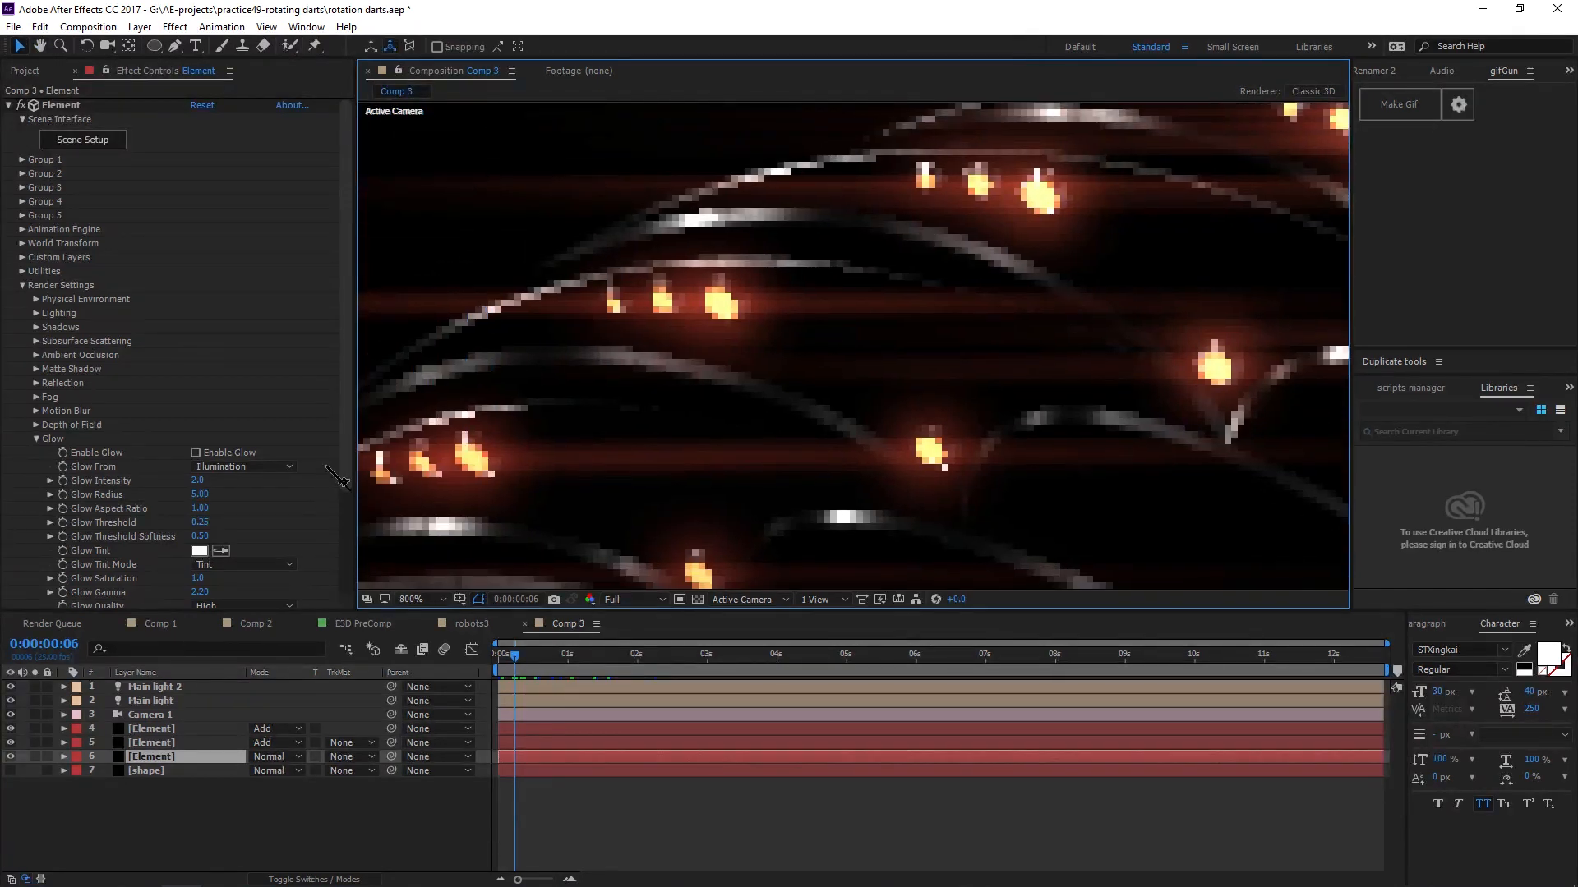
pyautogui.scroll(-3, 329, 575)
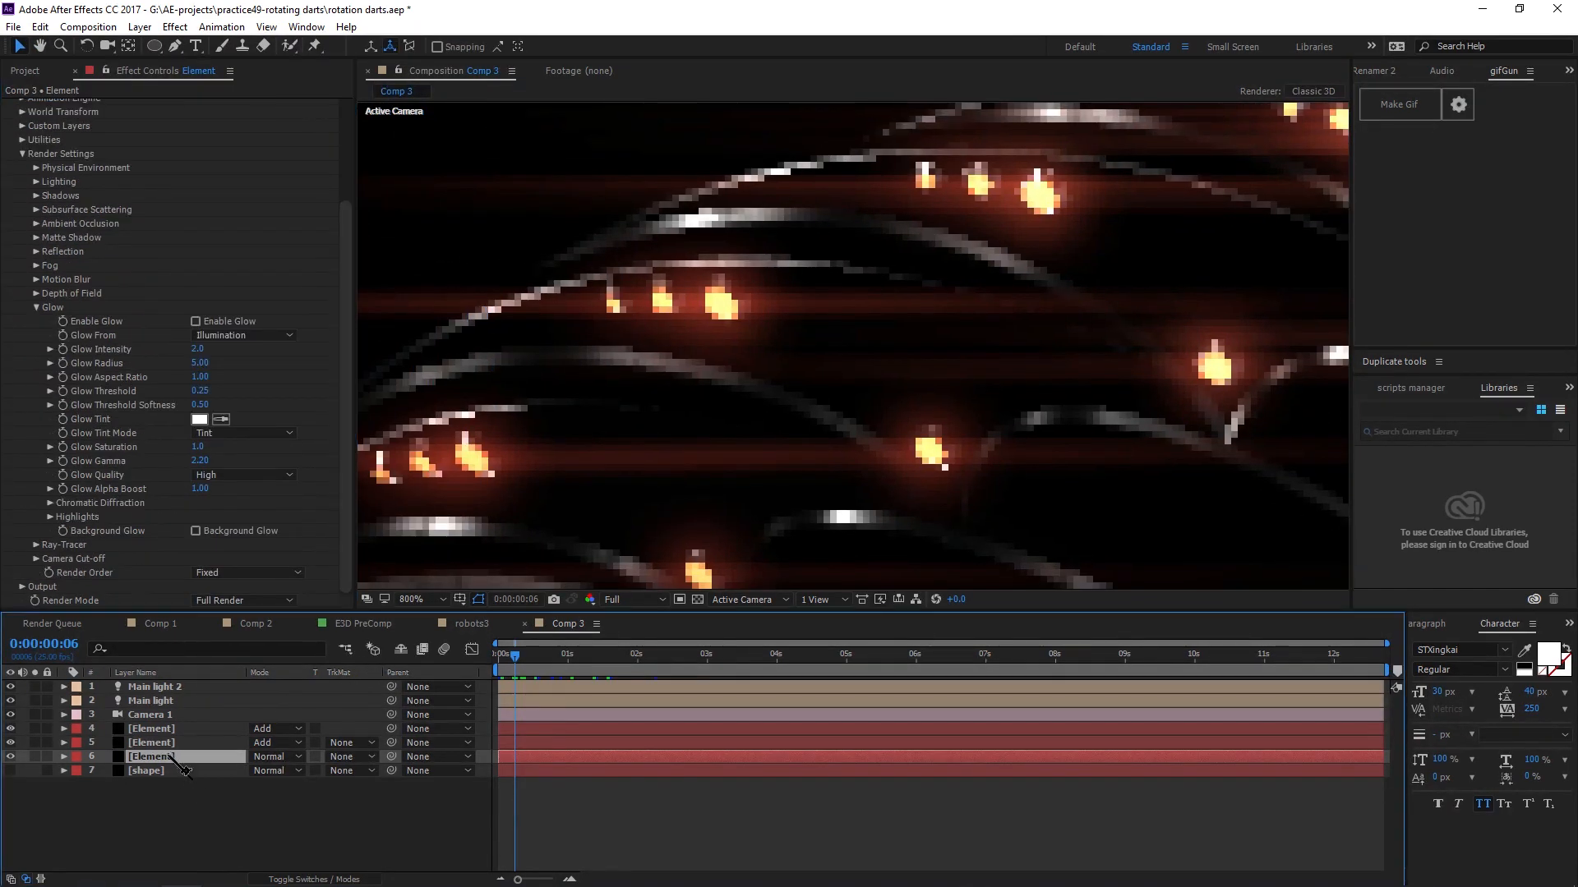
pyautogui.hotkey('ctrl', 'Tab')
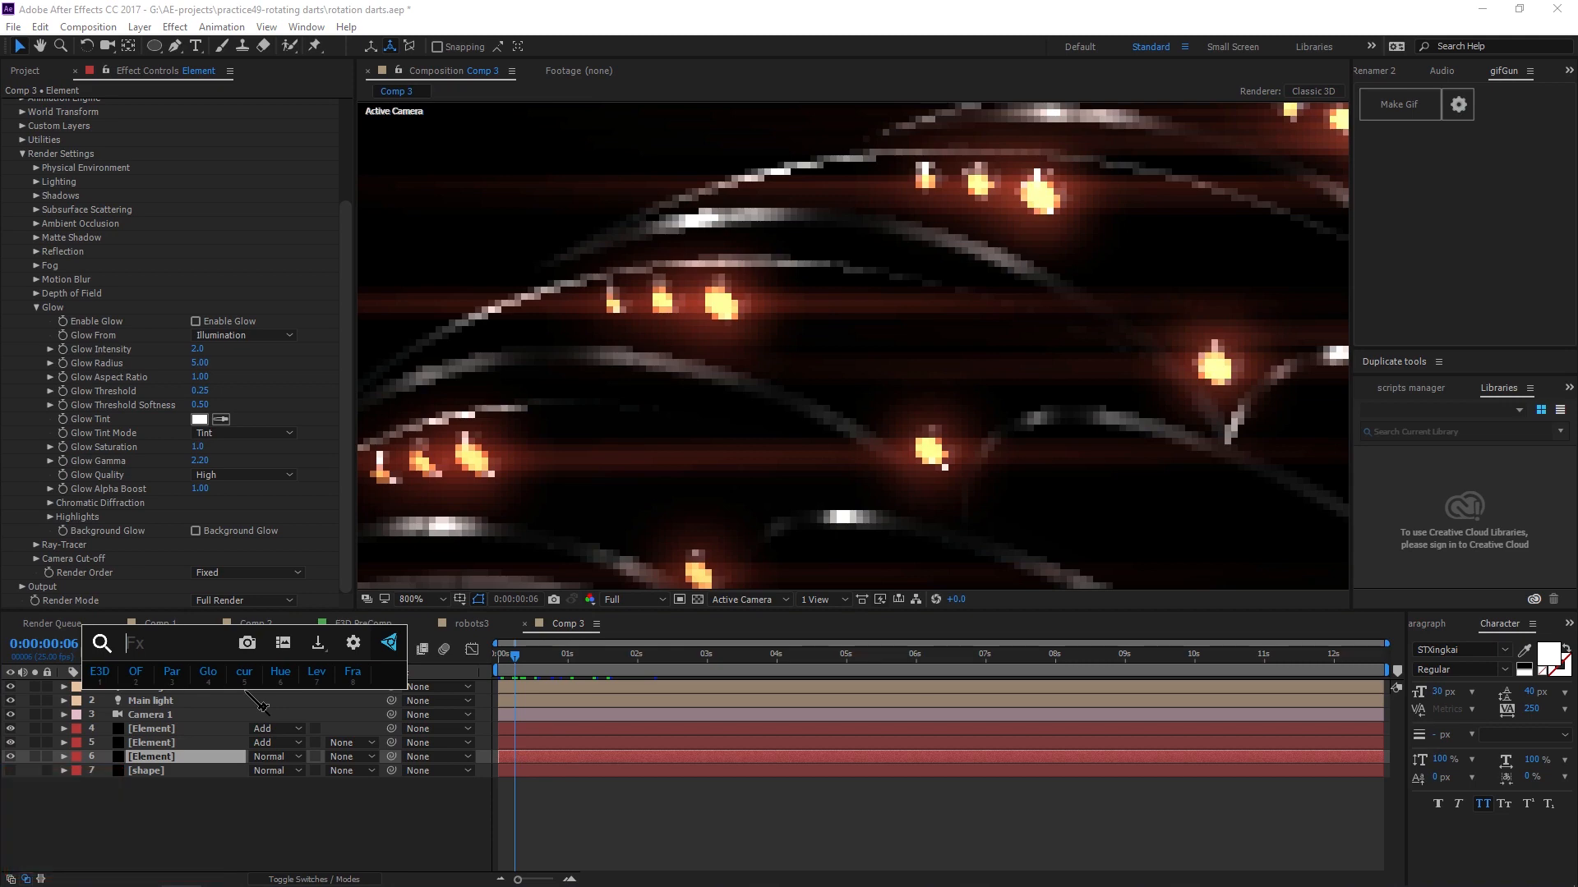
pyautogui.write('fast box')
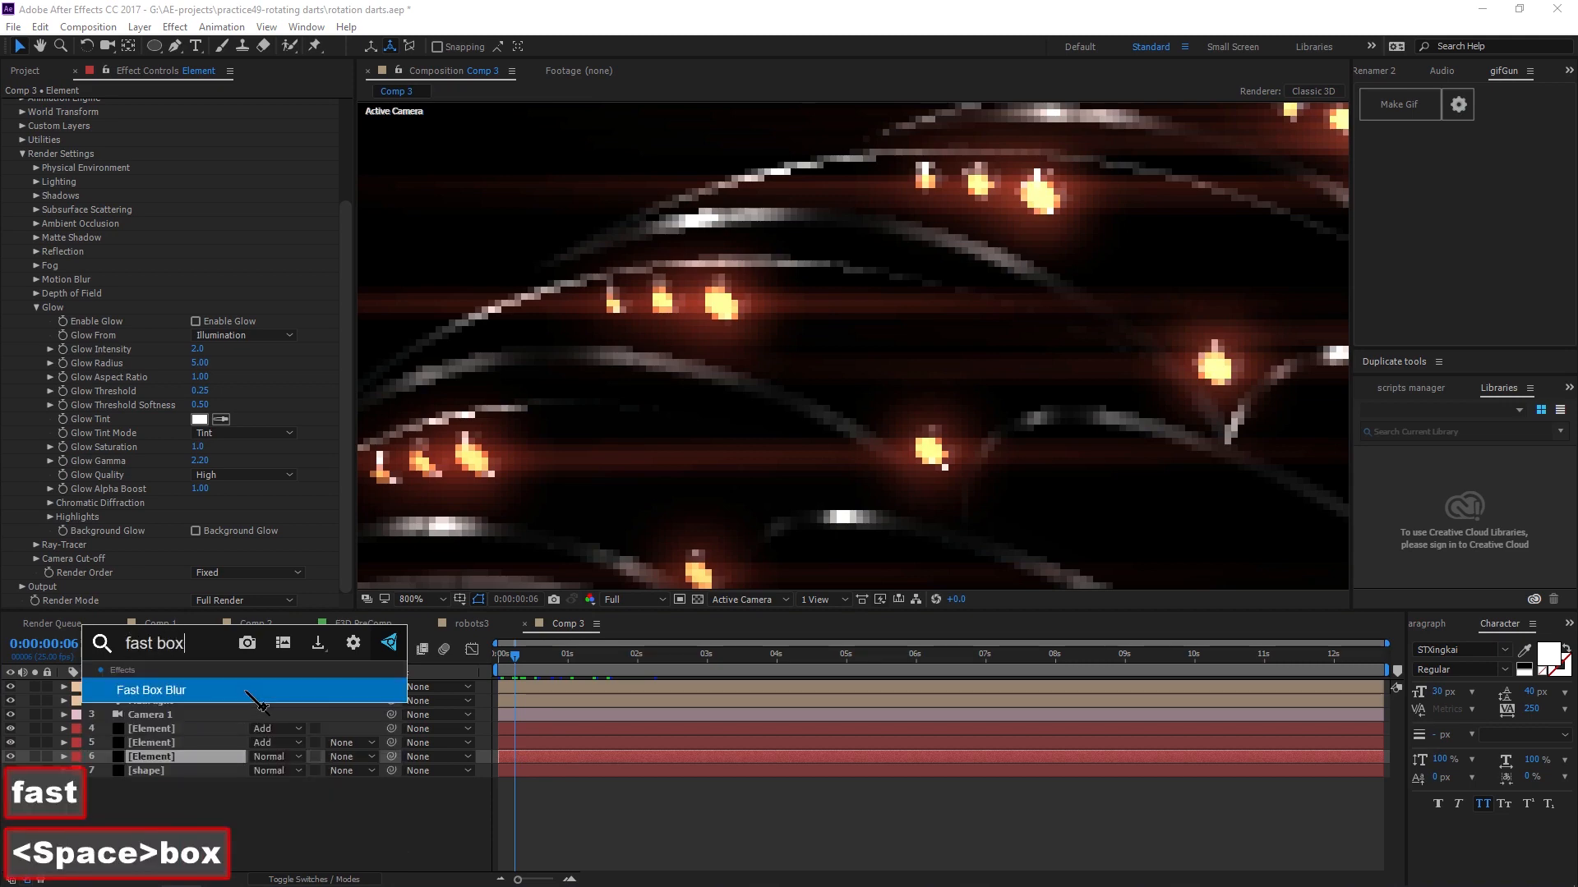
pyautogui.press('Return')
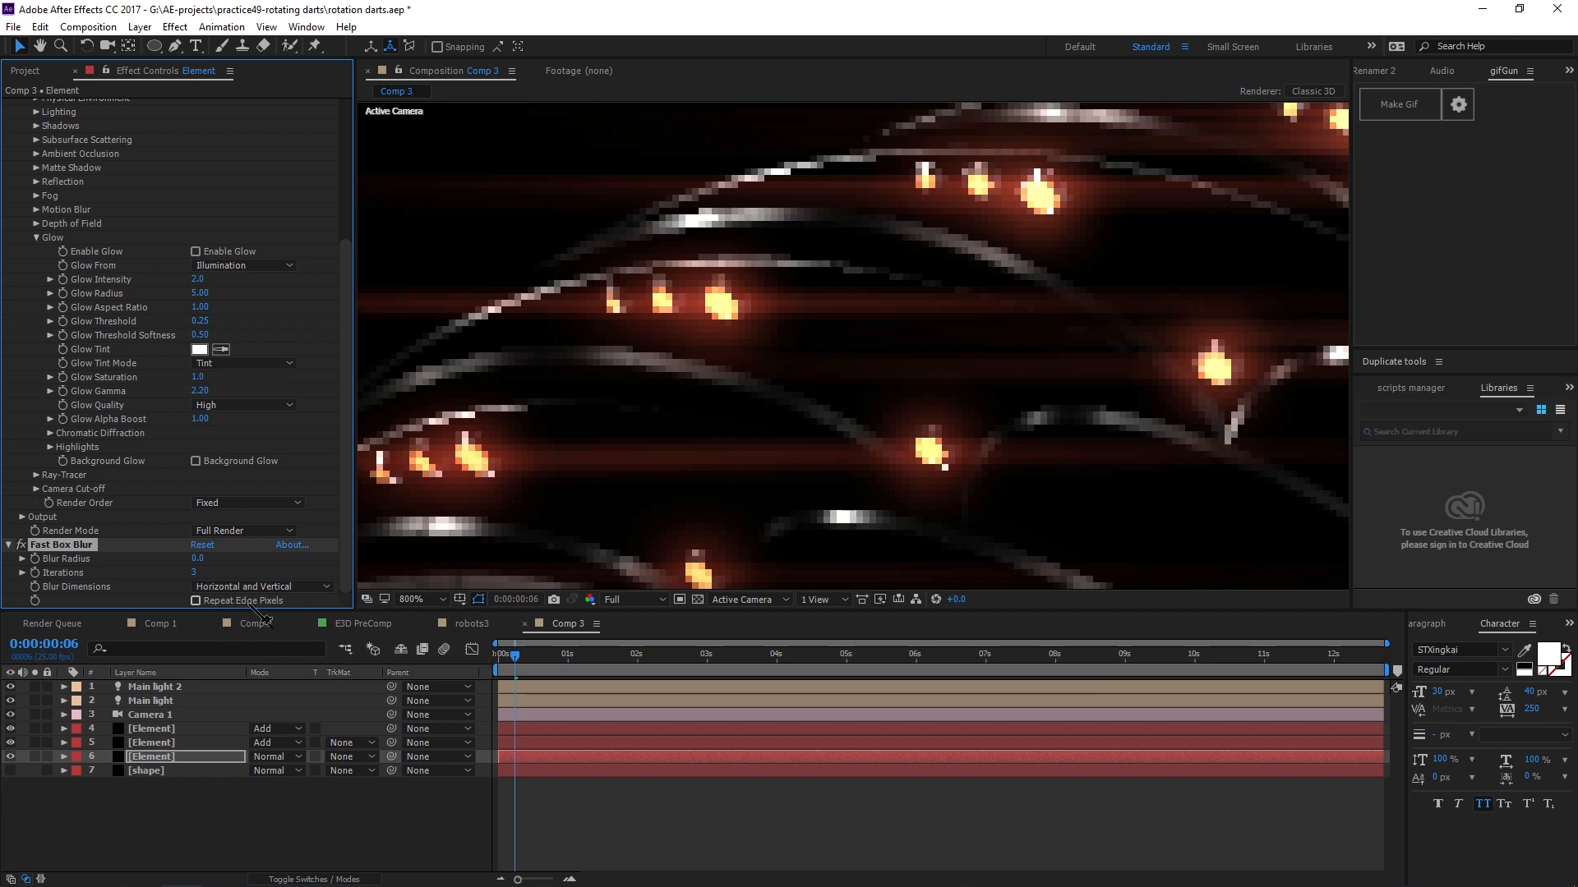
# Set the Fast Box Blur radius on the bottom Element layer to 0.5.
pyautogui.click(197, 562)
pyautogui.write('1')
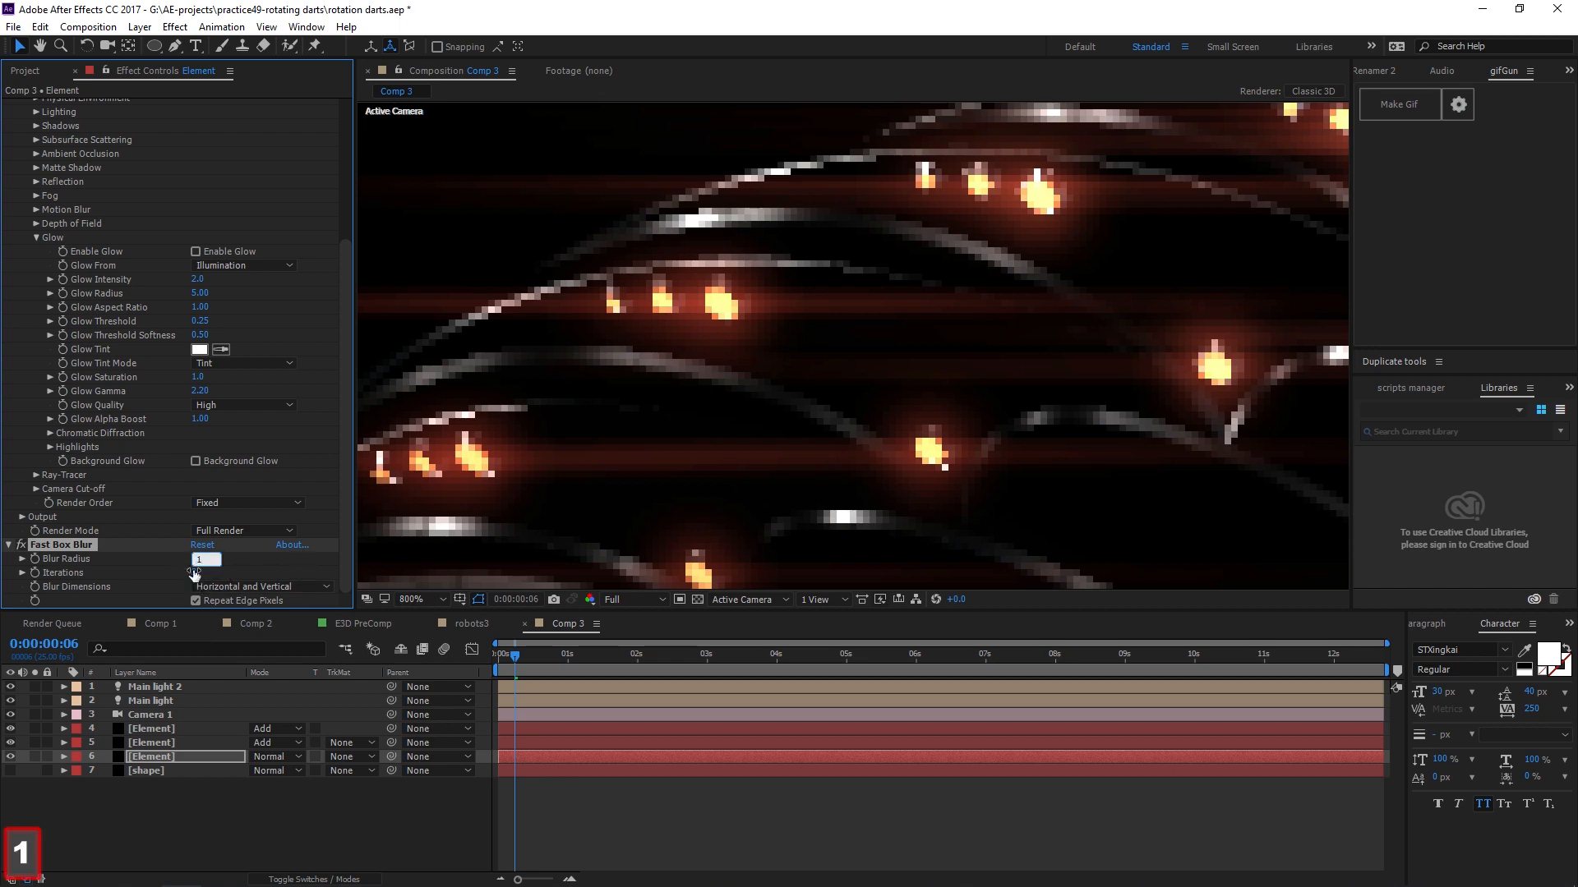
pyautogui.press('Return')
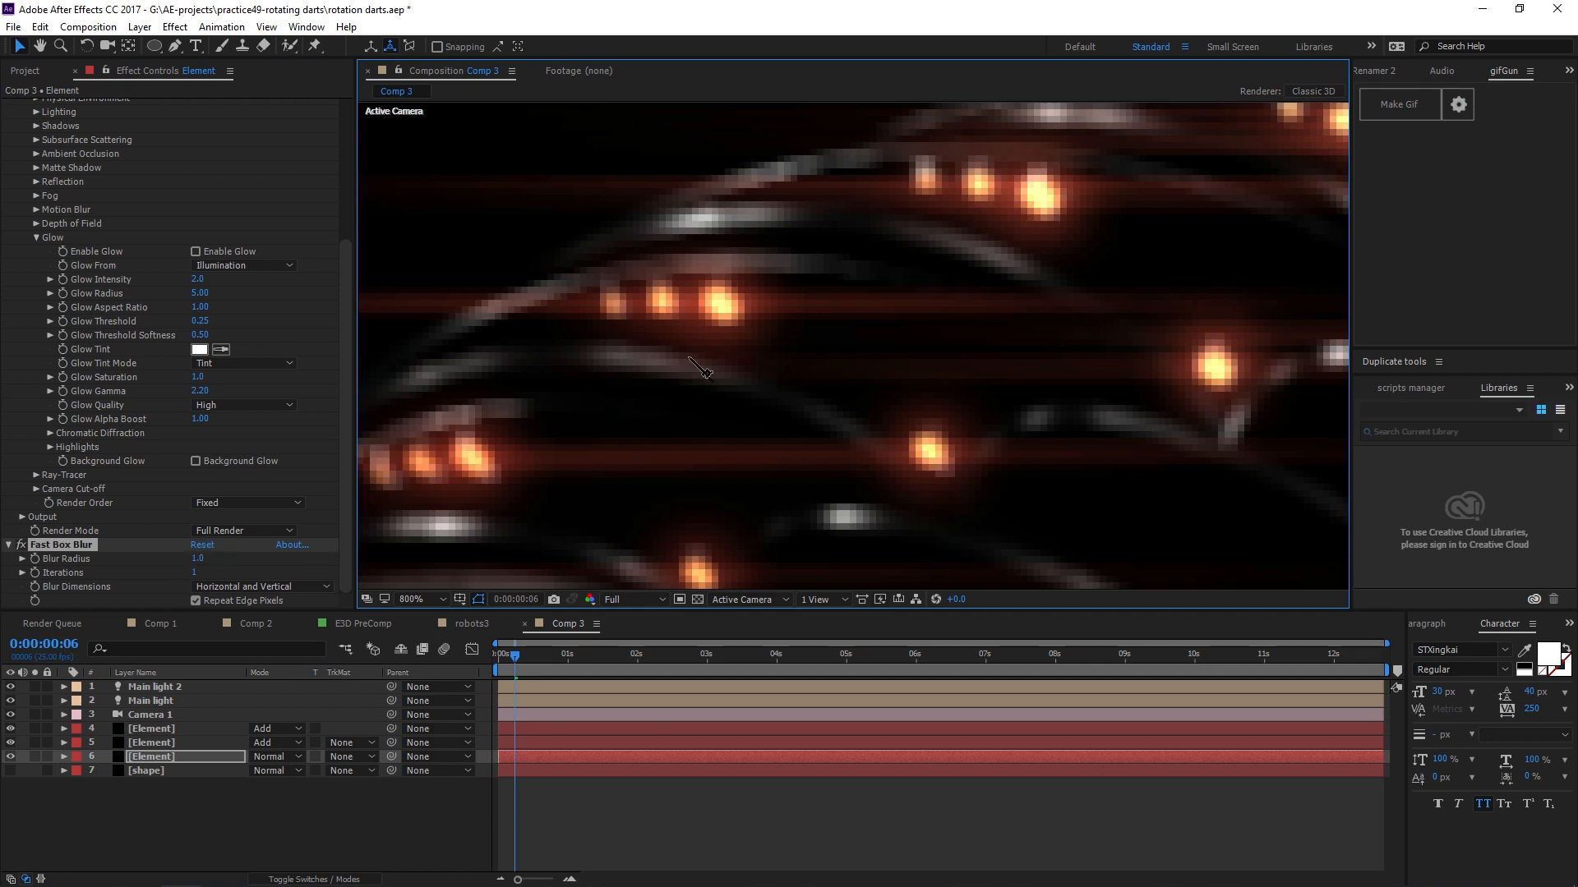
pyautogui.click(198, 558)
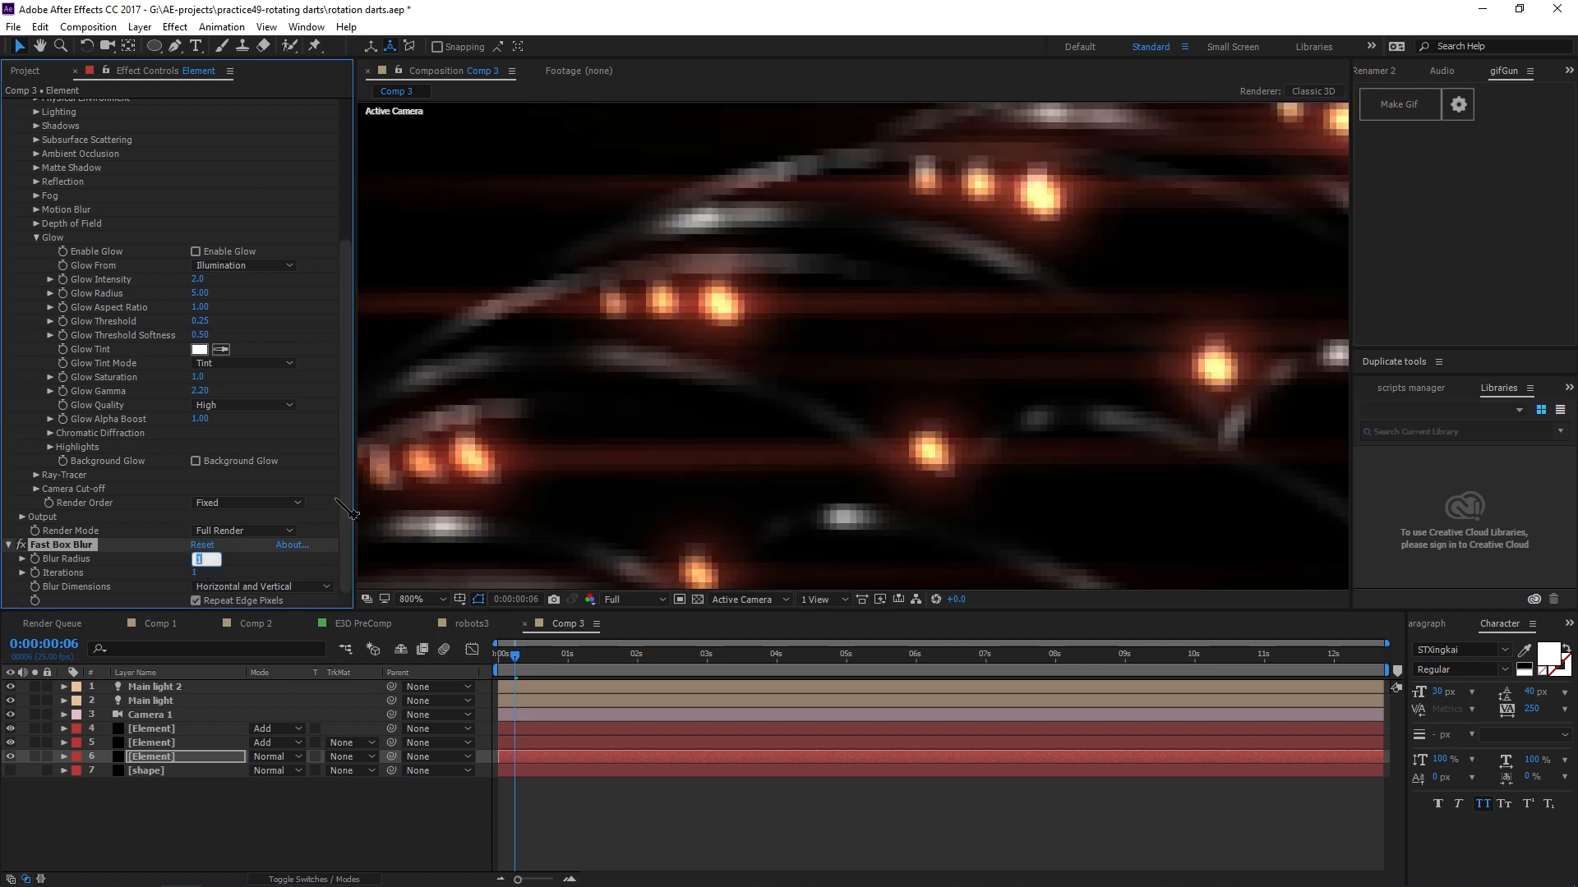
pyautogui.write('0.5')
pyautogui.press('Return')
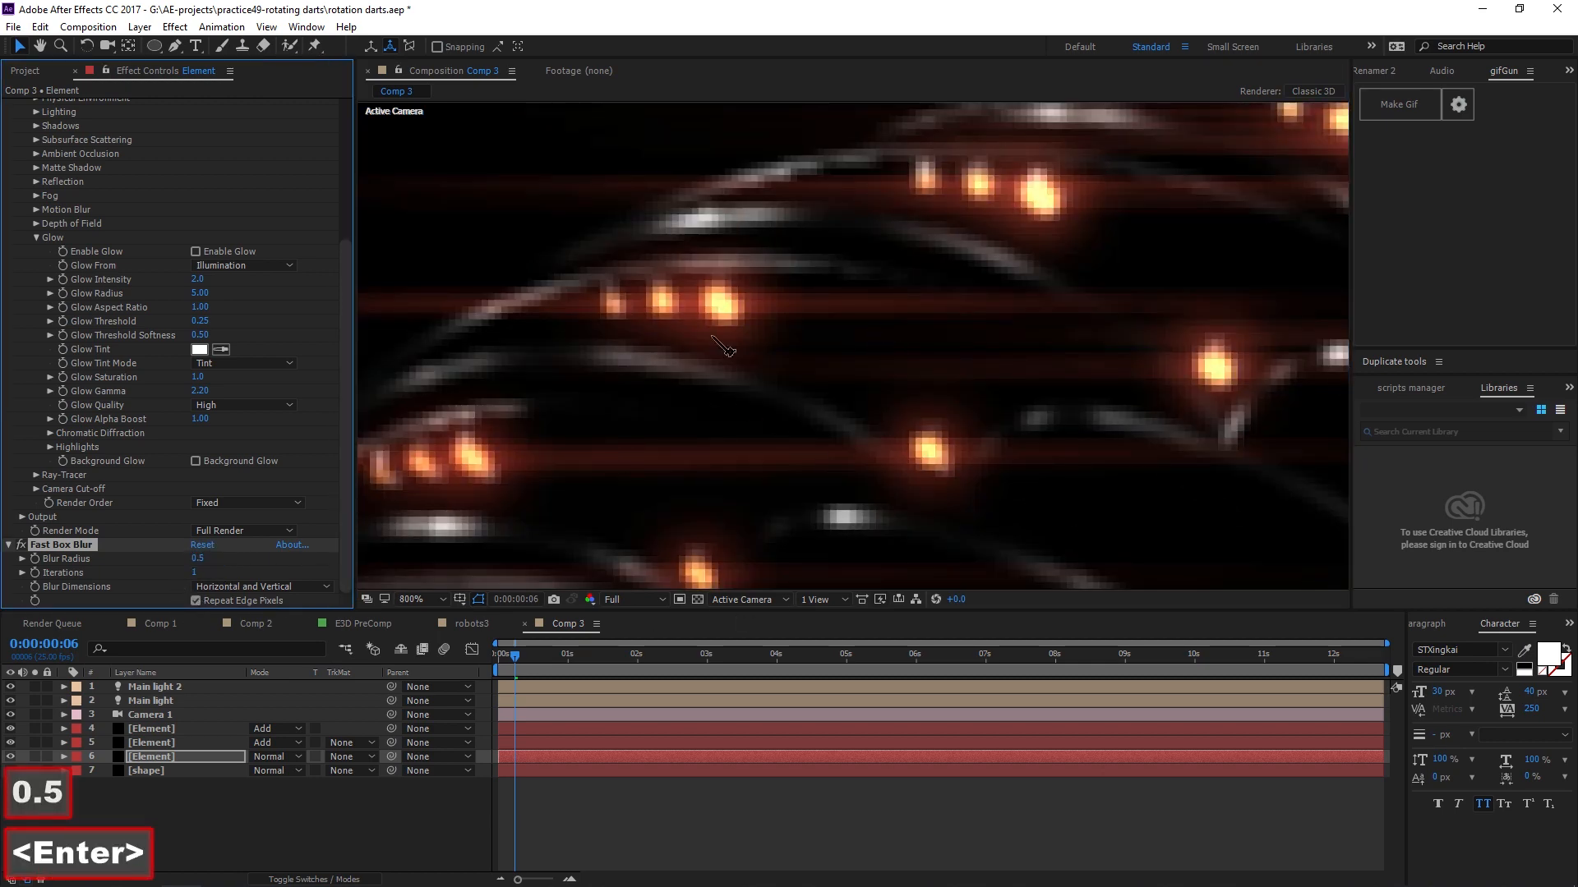
# Toggle the new Fast Box Blur on and off to compare the ring with and without it.
pyautogui.scroll(-2, 785, 338)
pyautogui.moveTo(1060, 410); pyautogui.dragTo(824, 349)
pyautogui.scroll(3, 823, 350)
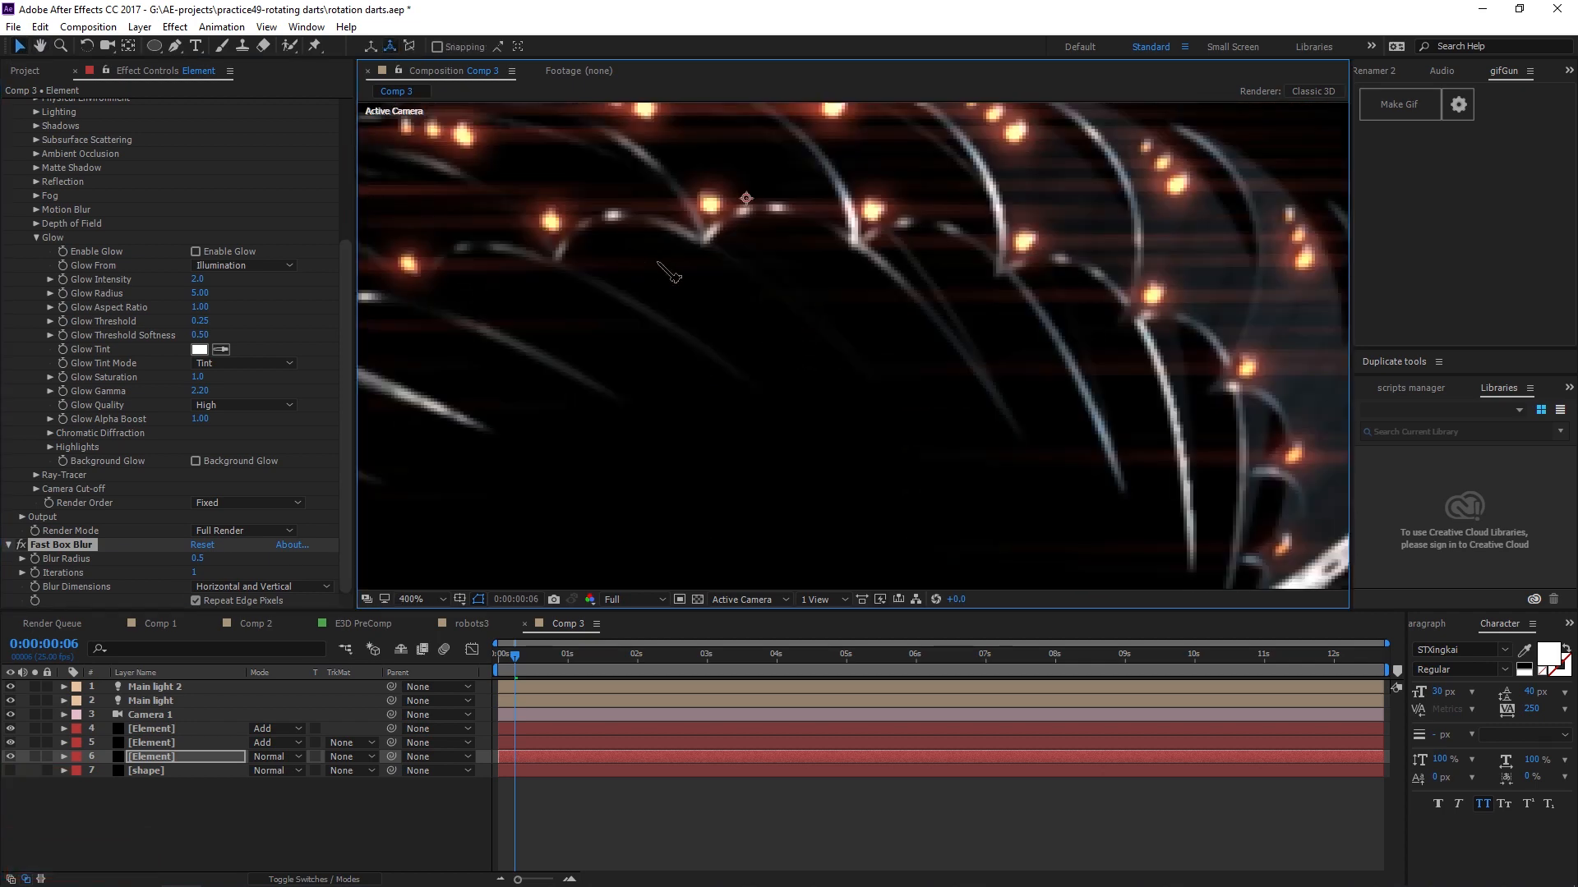
pyautogui.click(20, 546)
pyautogui.click(21, 546)
pyautogui.click(20, 546)
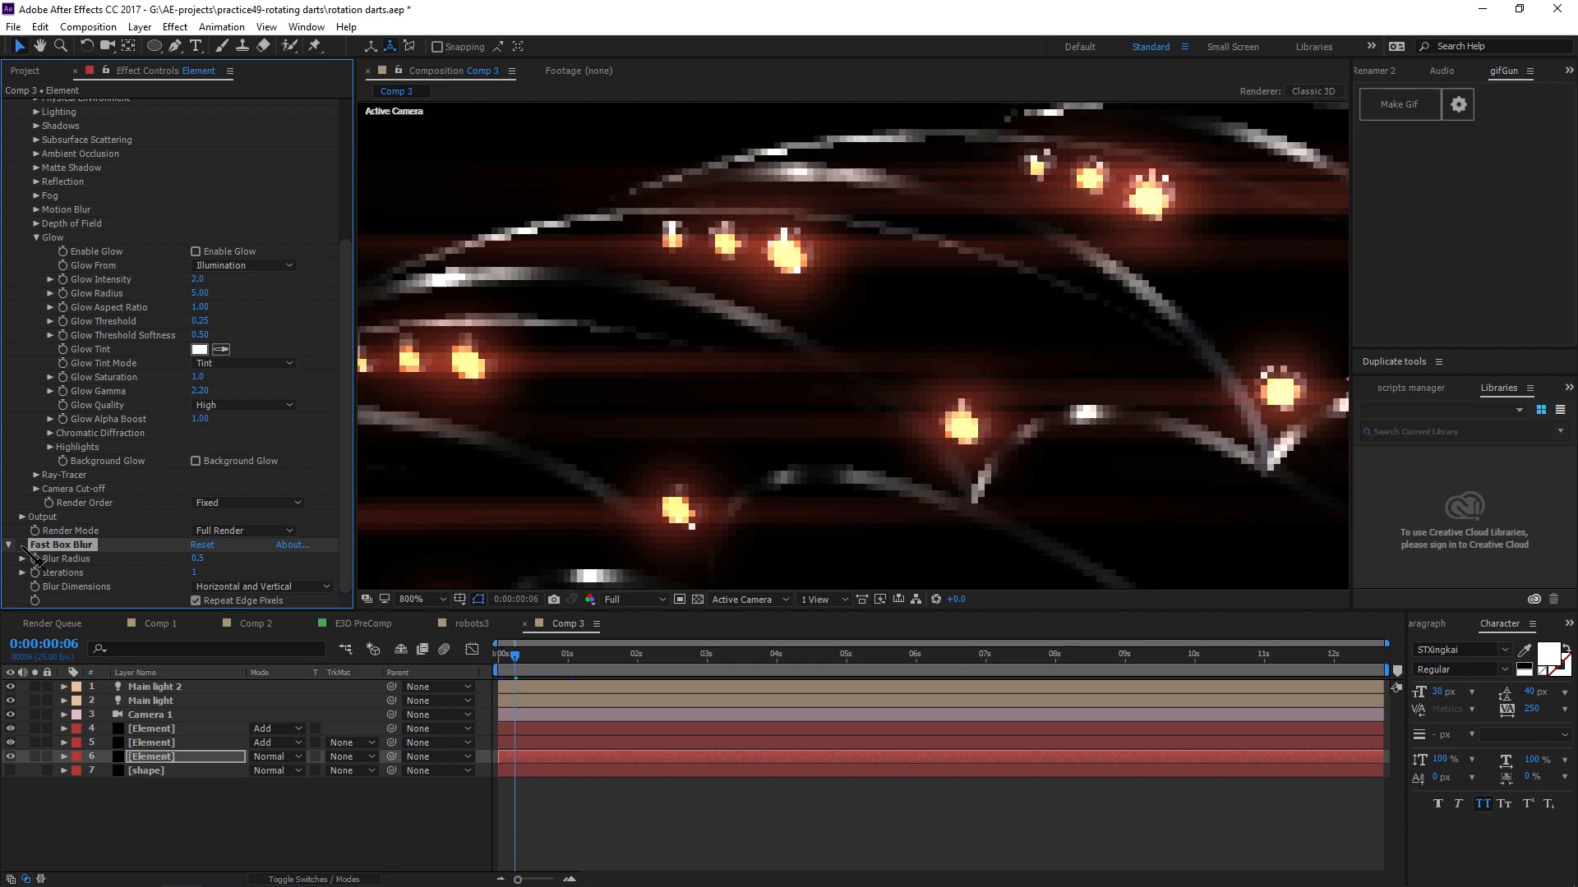
pyautogui.click(21, 546)
pyautogui.click(21, 545)
pyautogui.click(21, 546)
pyautogui.click(21, 545)
pyautogui.click(20, 546)
pyautogui.scroll(-6, 945, 333)
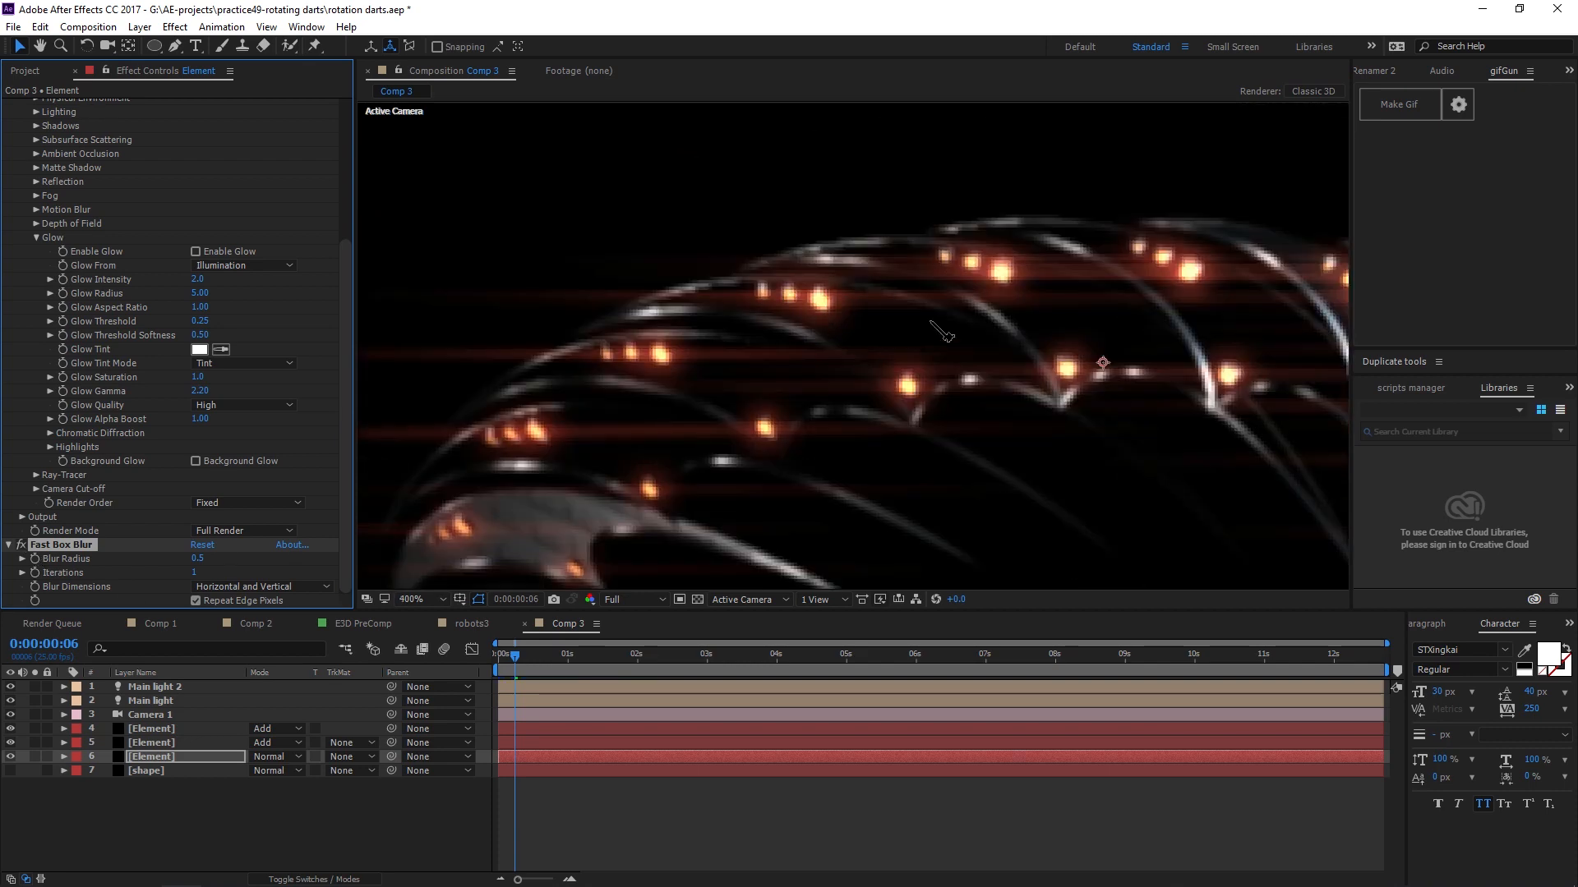
pyautogui.scroll(3, 972, 354)
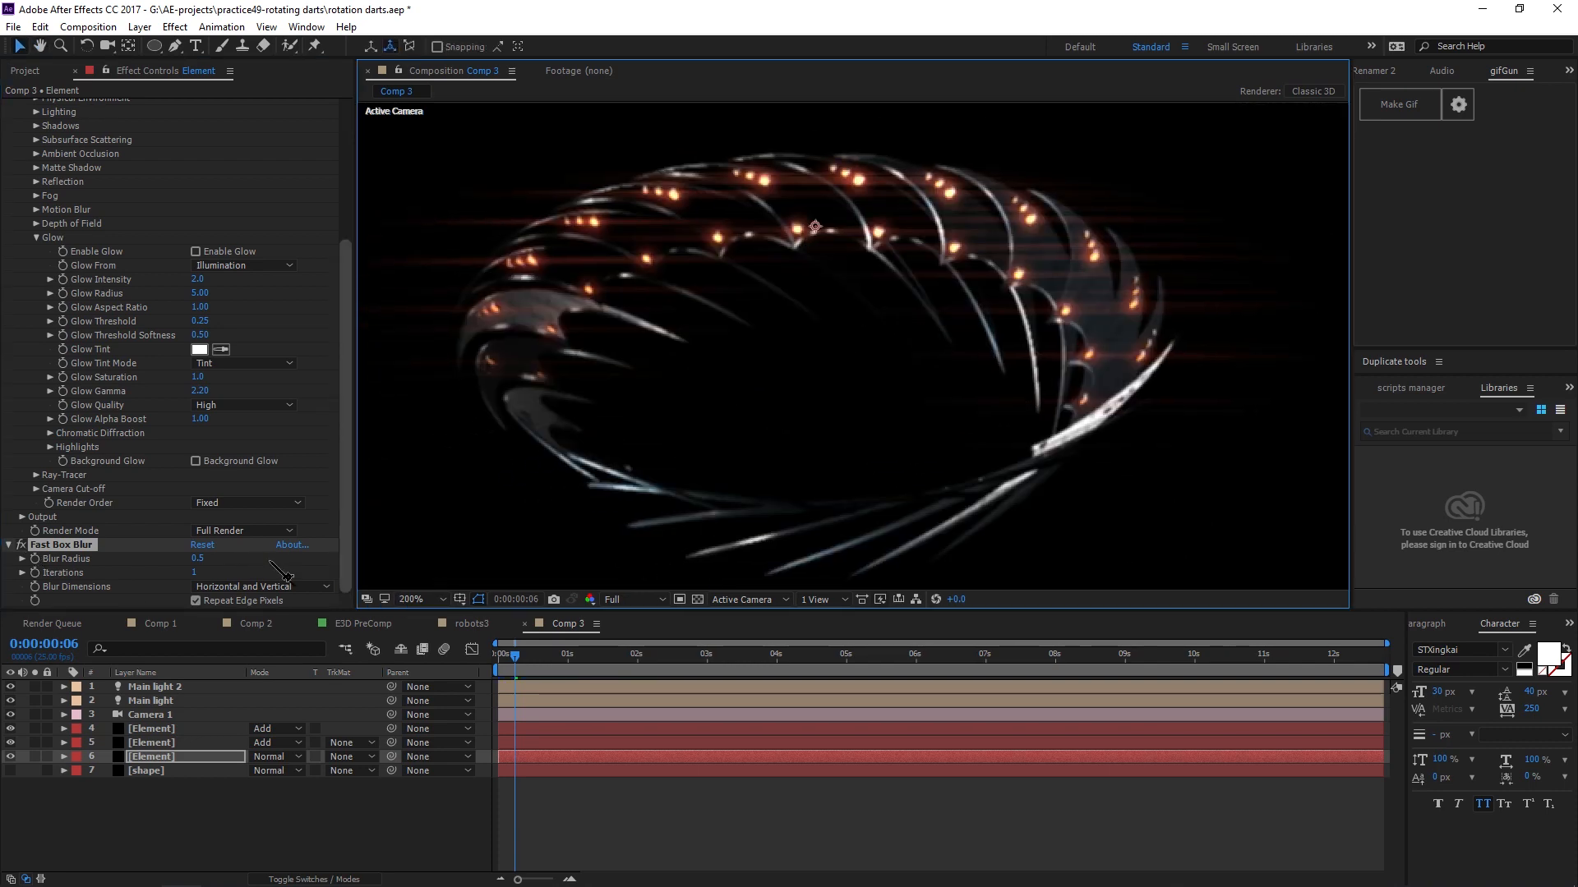
# Turn motion blur back on and preview the animation from the start.
pyautogui.click(445, 650)
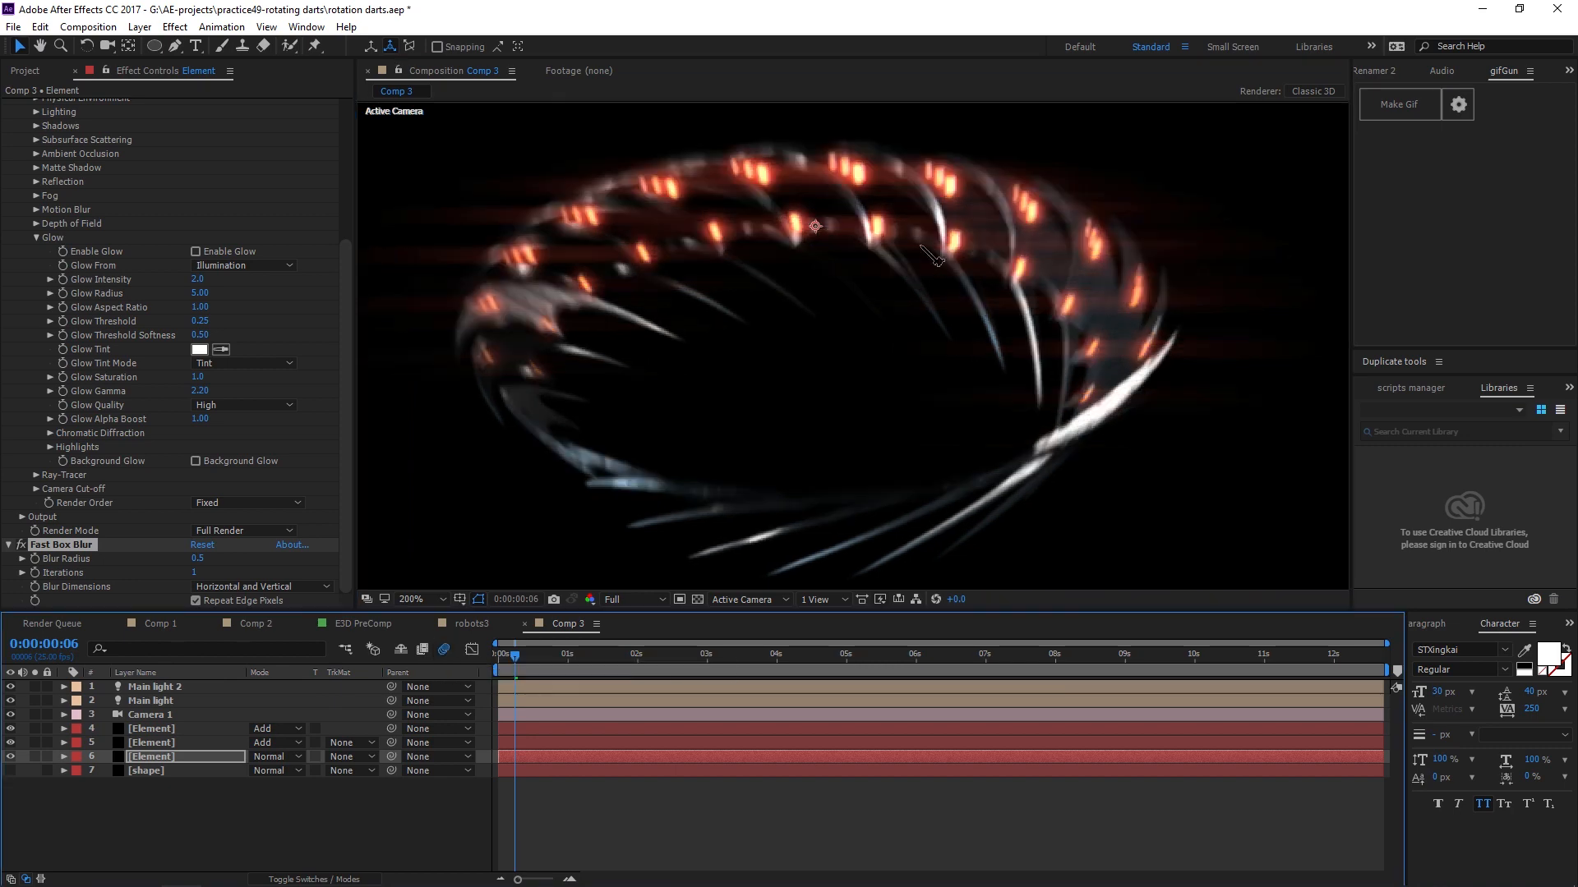
pyautogui.scroll(-1, 986, 313)
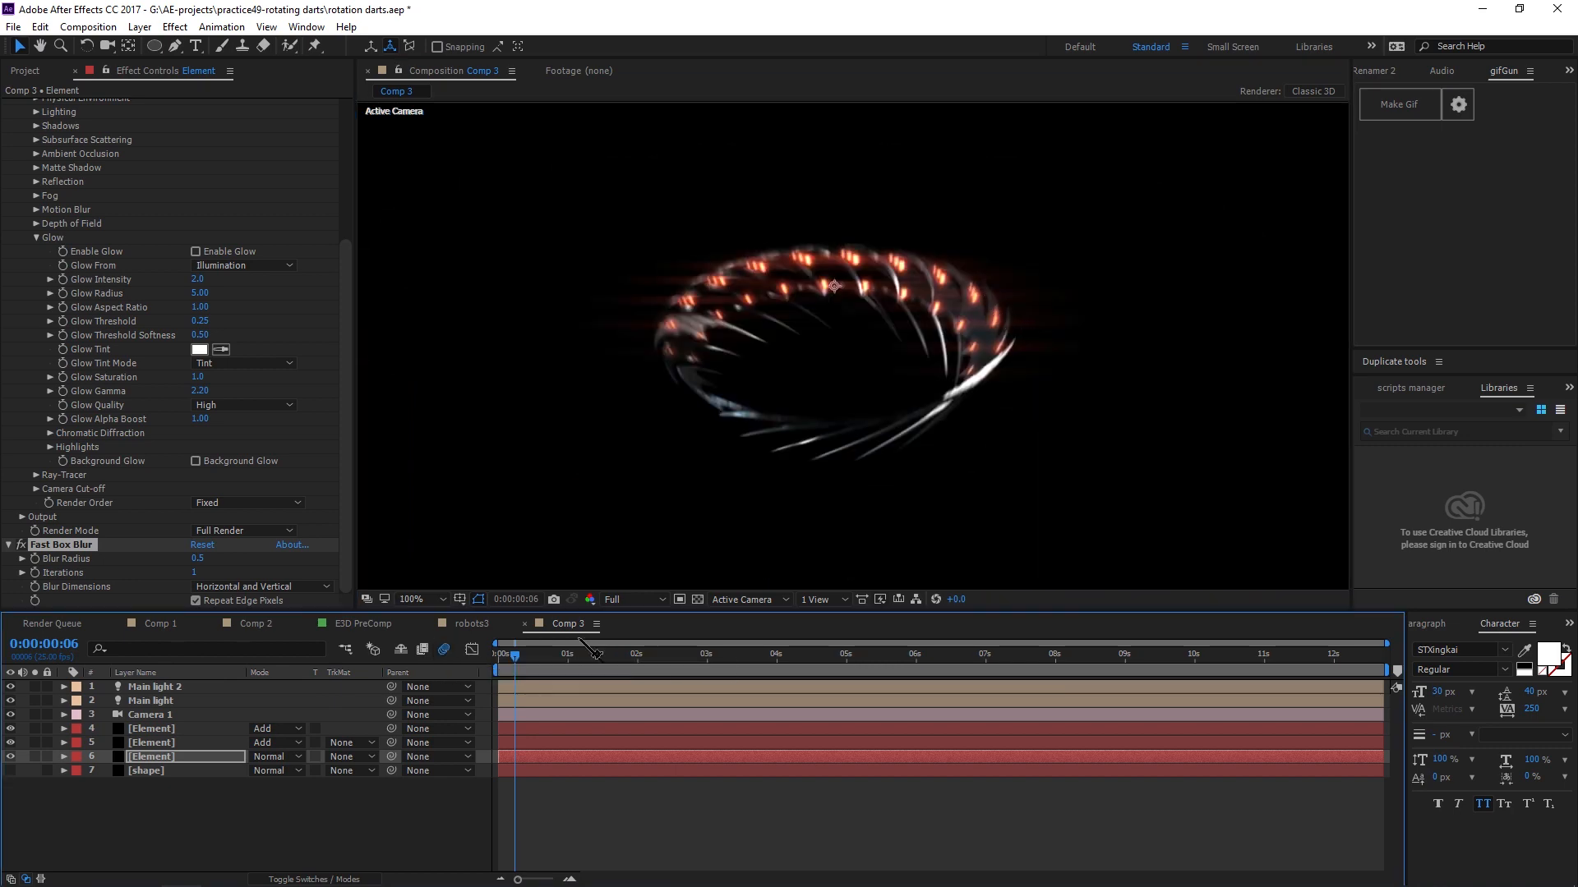
pyautogui.click(501, 654)
pyautogui.press('space')
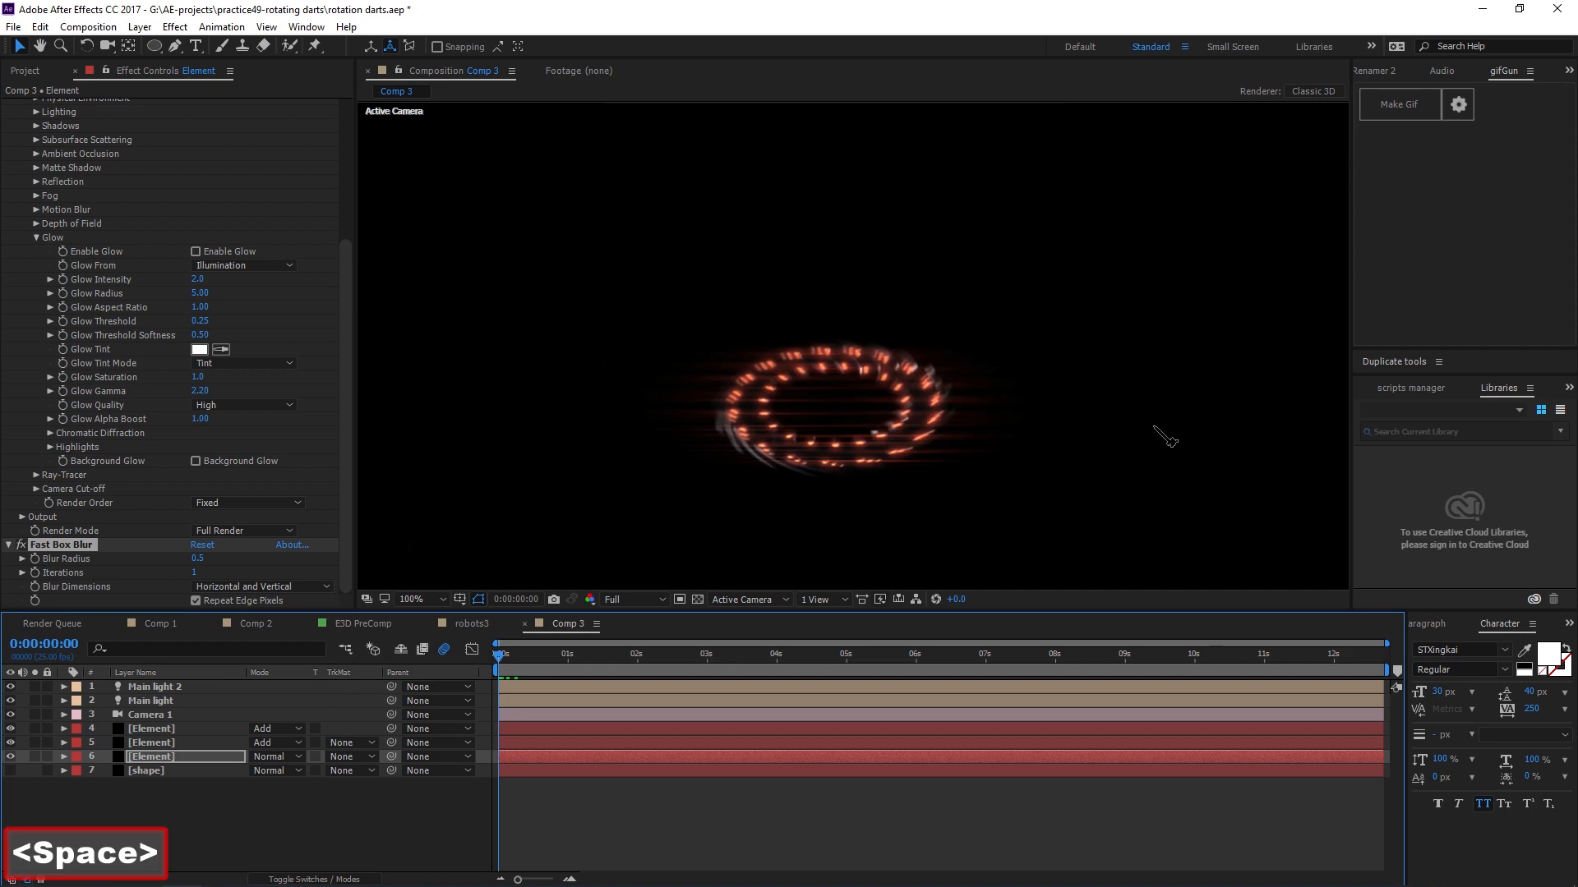
pyautogui.scroll(-1, 1138, 431)
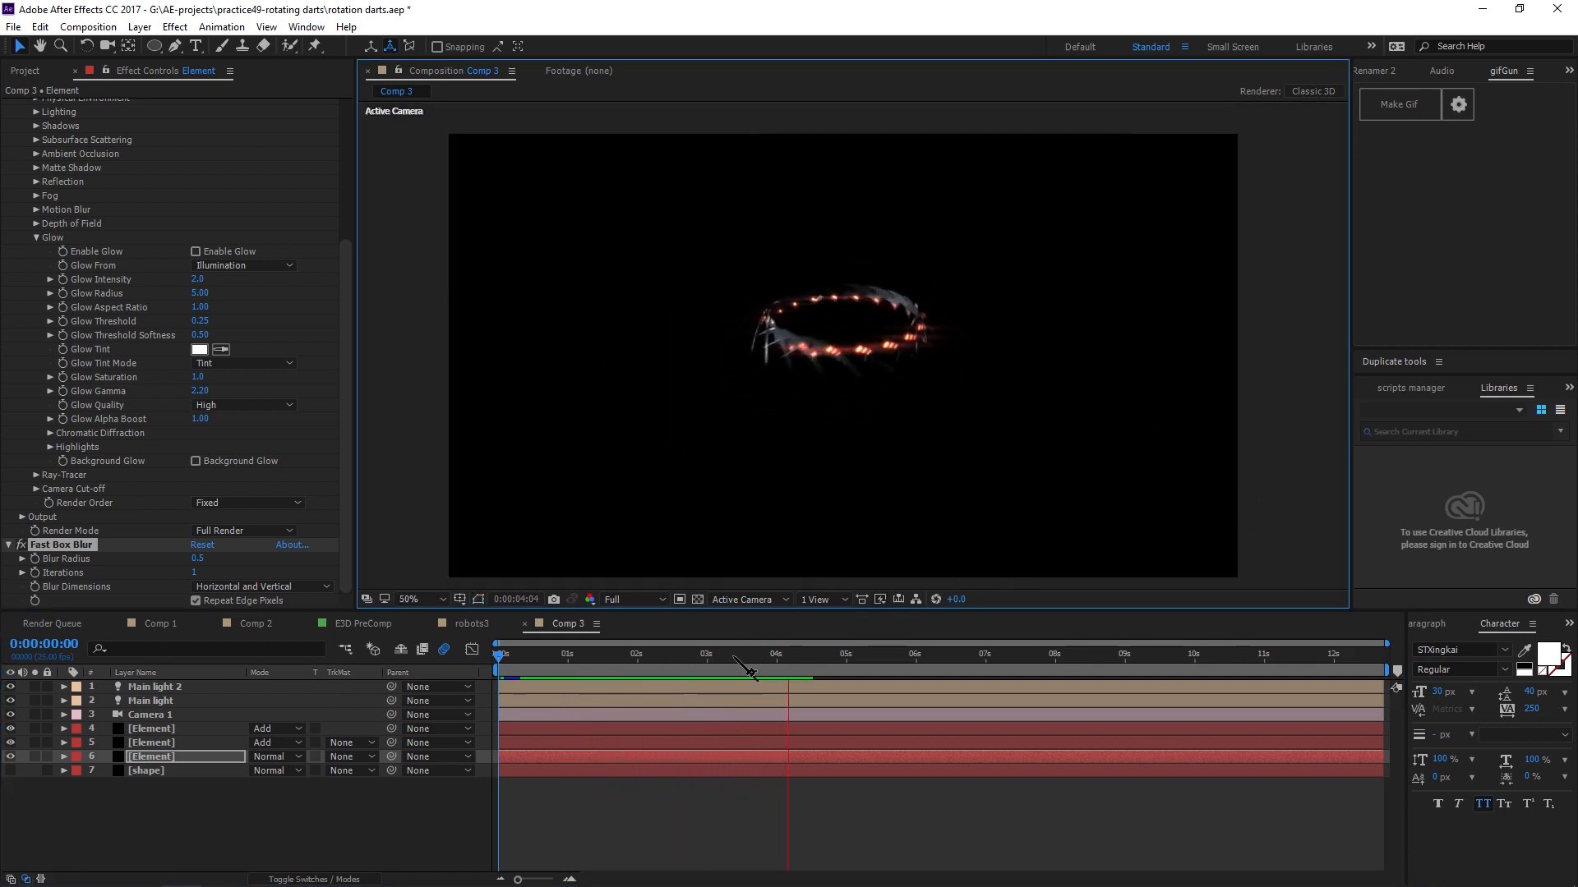
pyautogui.press('space')
pyautogui.scroll(1, 904, 472)
pyautogui.scroll(1, 937, 359)
pyautogui.moveTo(699, 292); pyautogui.dragTo(776, 332)
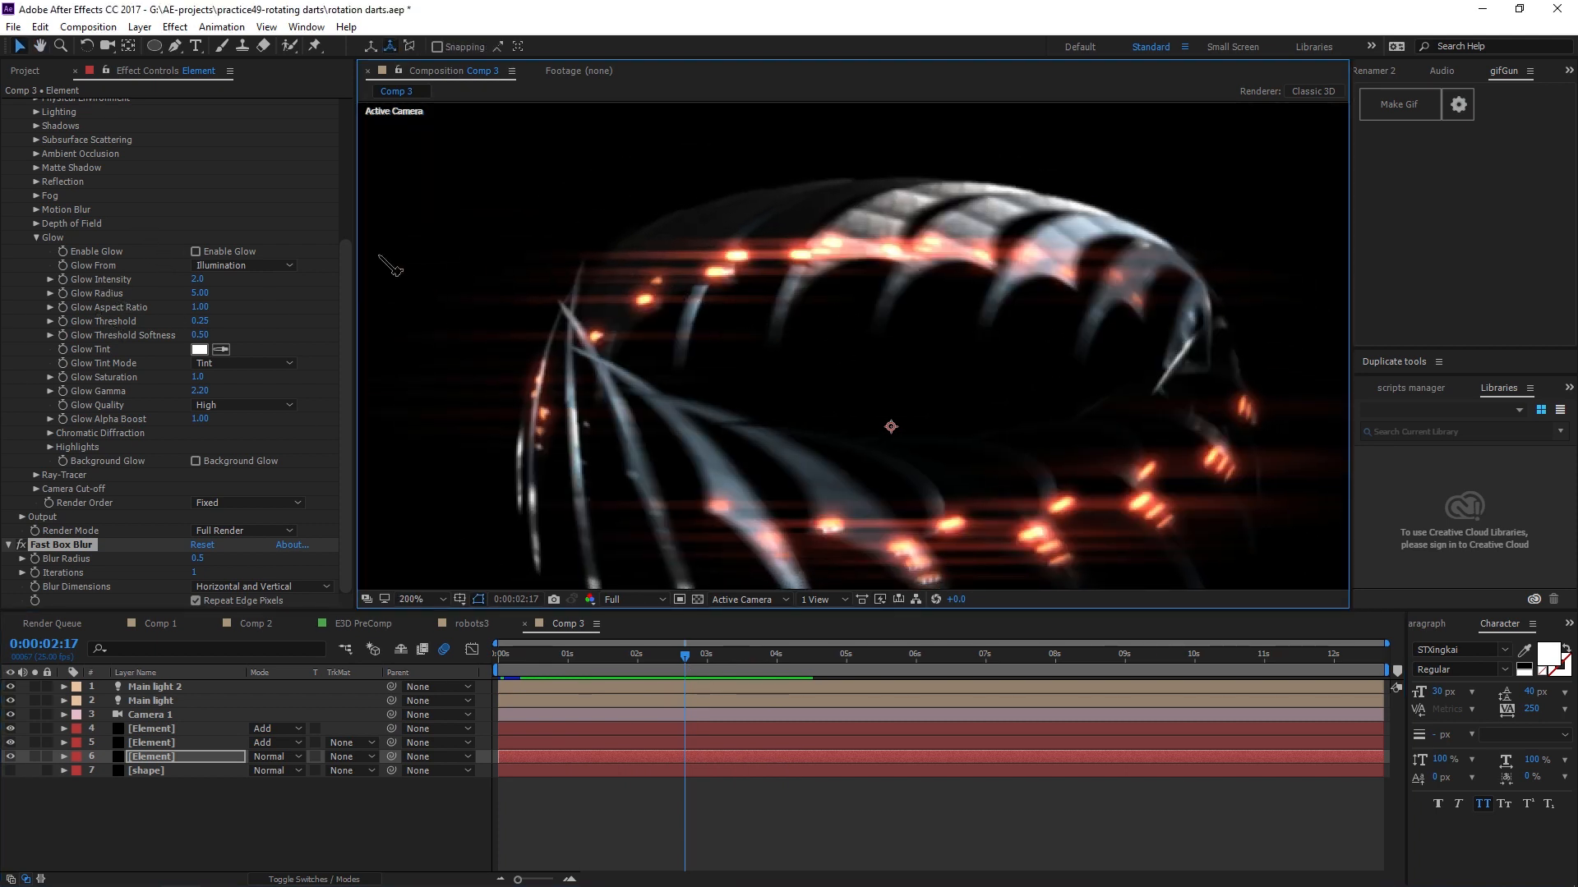
# Open the Element layer's Shadows settings and enable shadows.
pyautogui.click(36, 238)
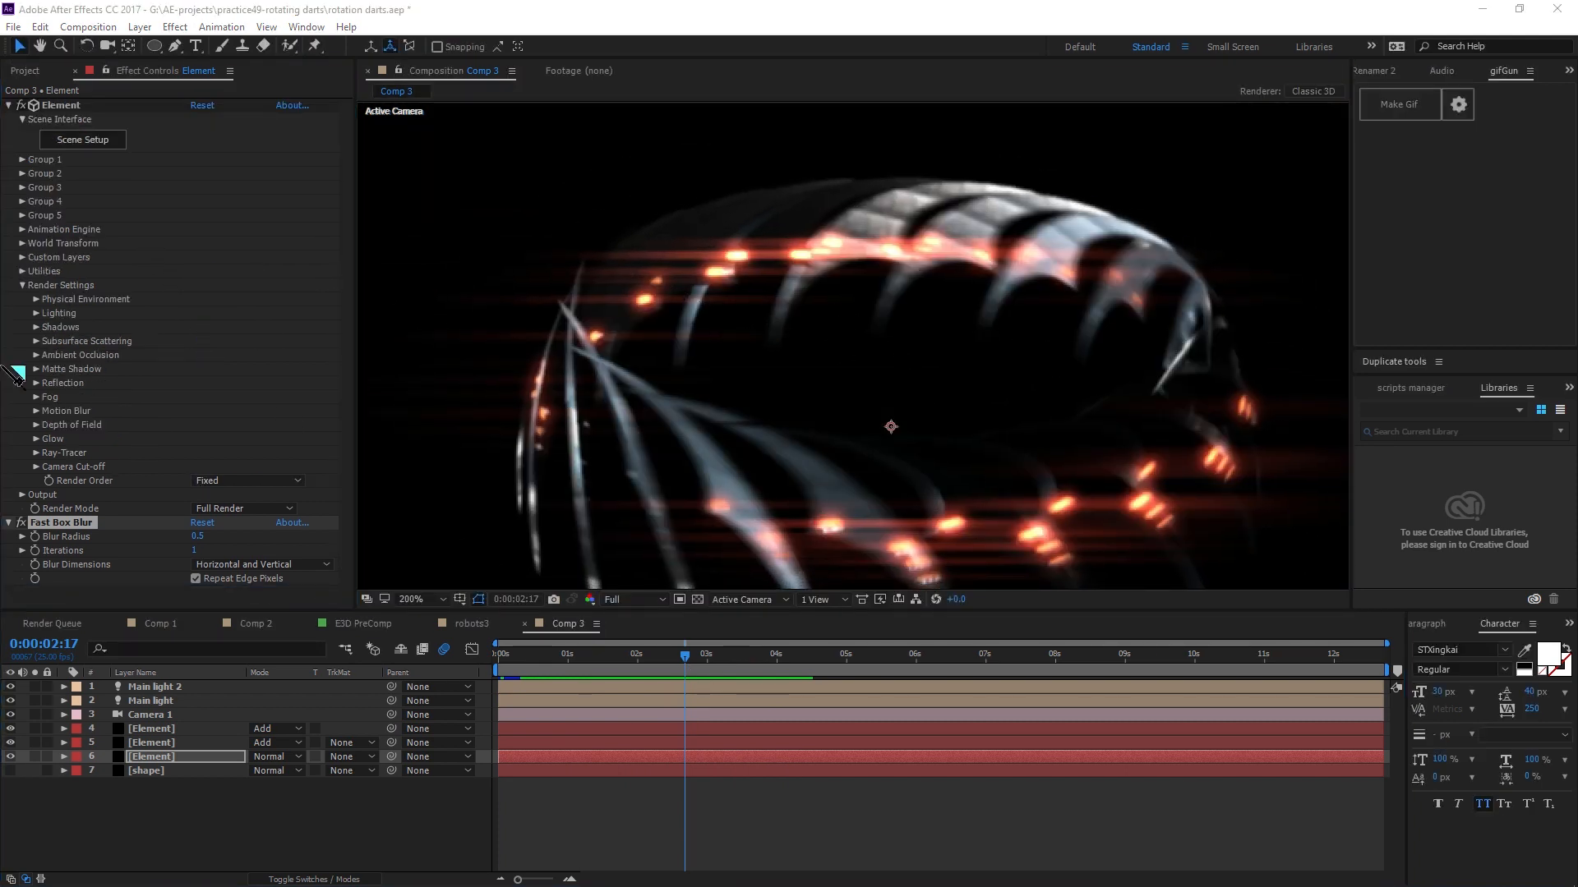
pyautogui.click(36, 327)
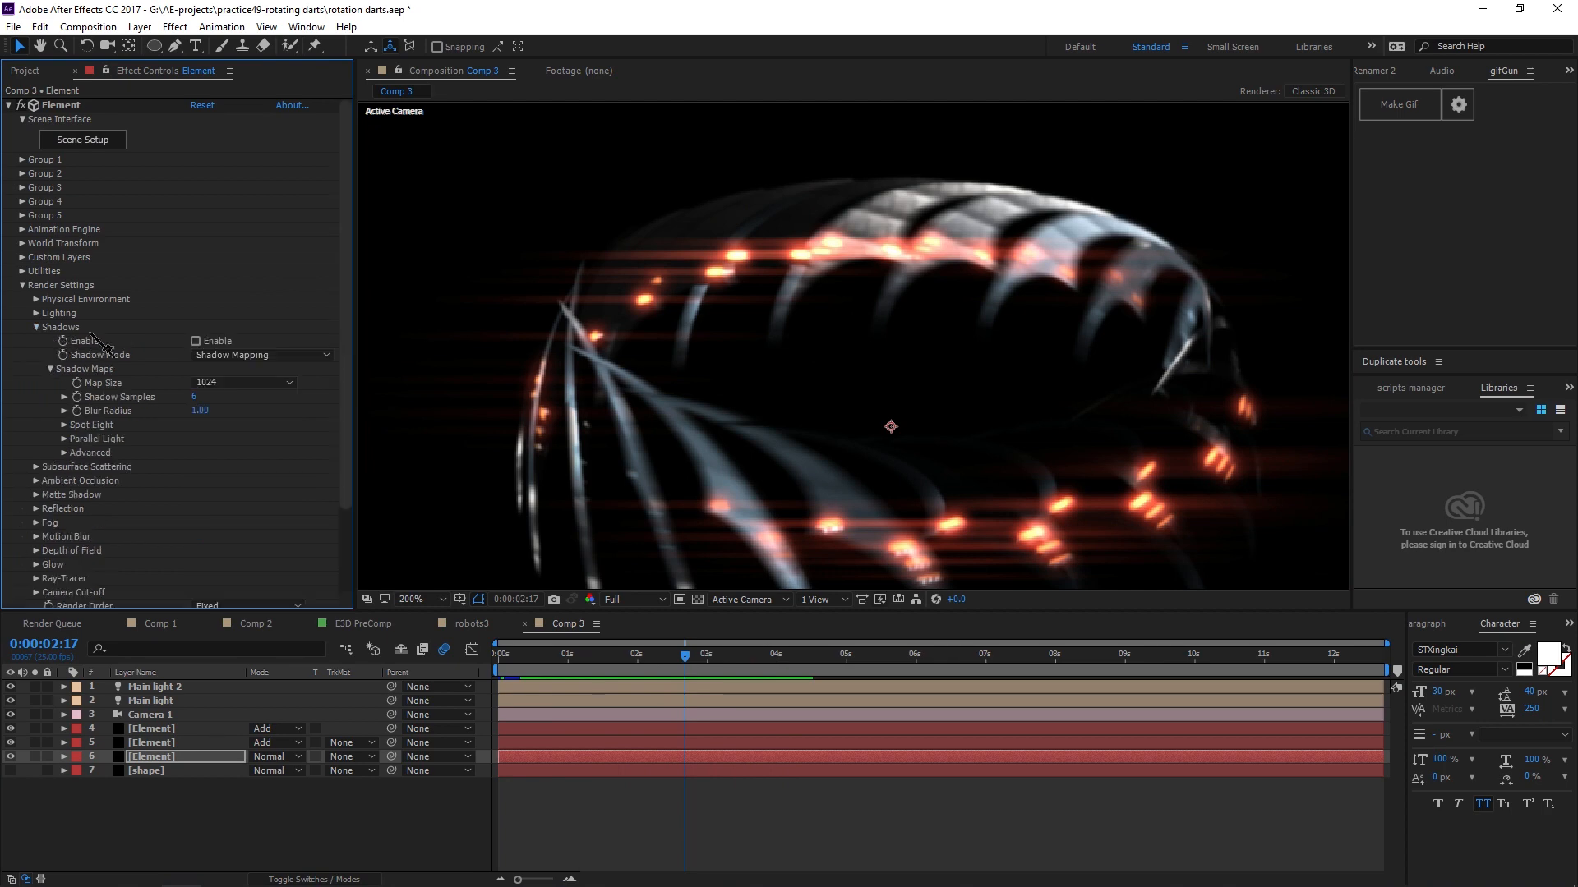
pyautogui.click(217, 342)
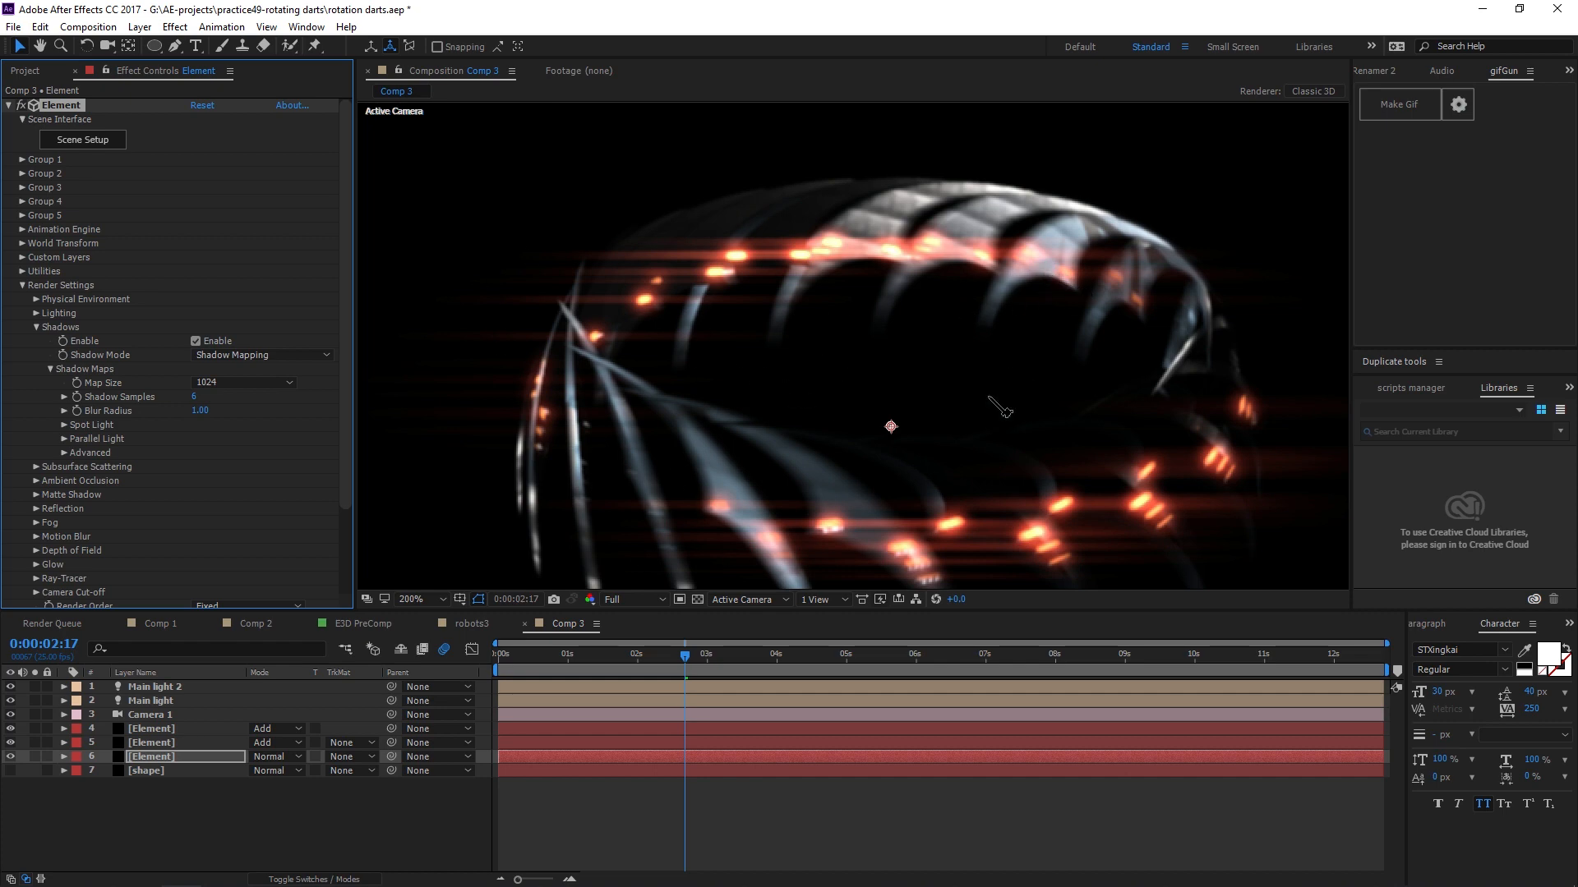
# Raise the Parallel Light shadow size to 4096 and collapse the Shadows settings.
pyautogui.click(66, 440)
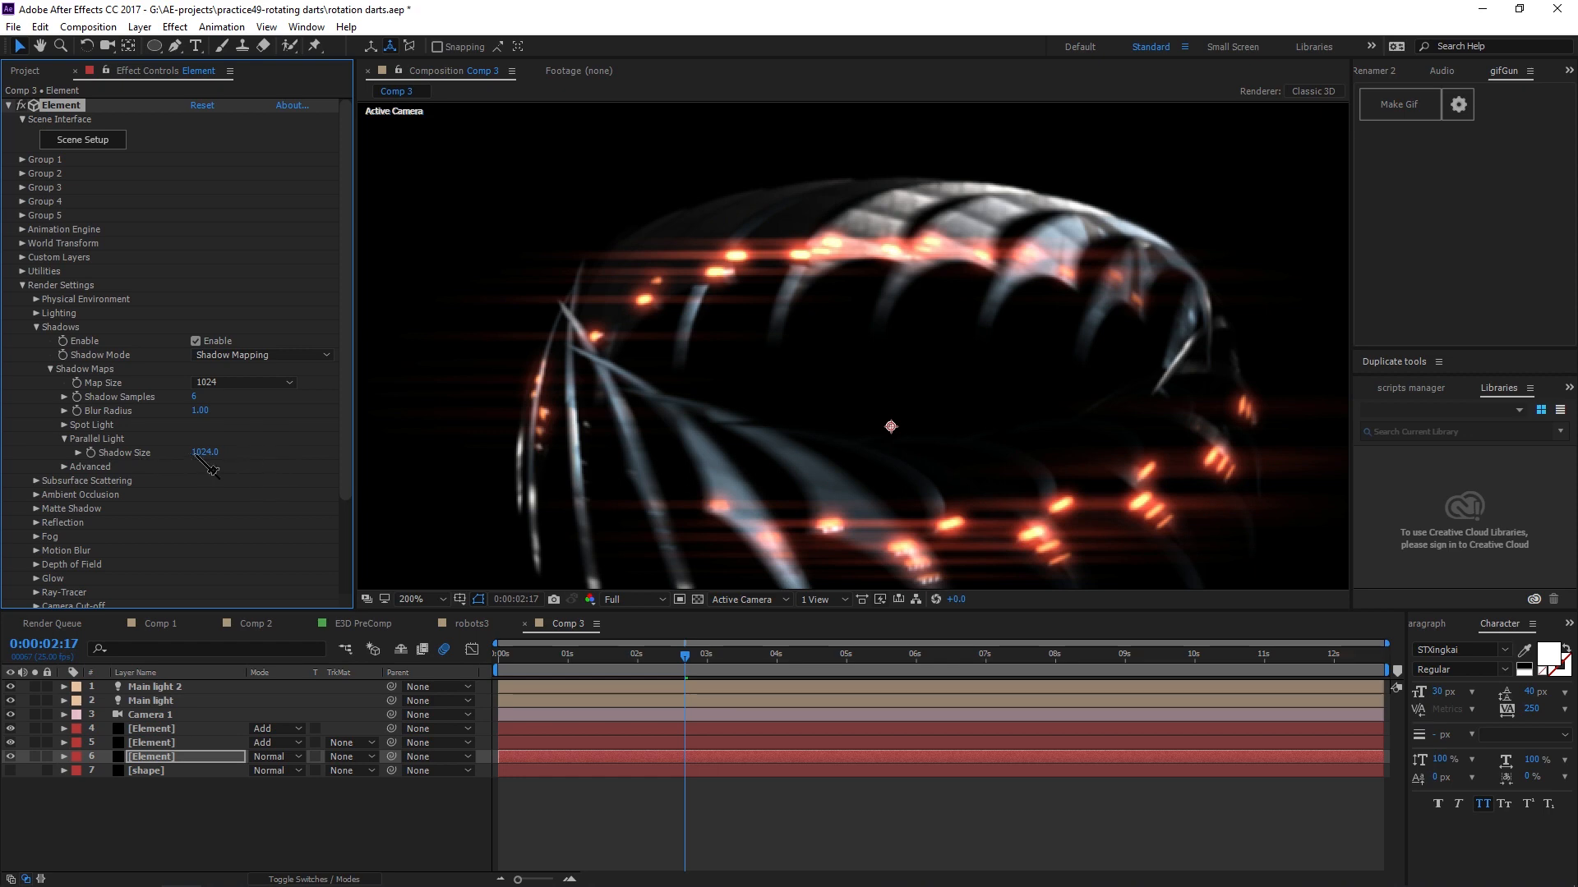
pyautogui.moveTo(248, 454); pyautogui.dragTo(696, 465)
pyautogui.moveTo(1009, 472); pyautogui.dragTo(842, 493)
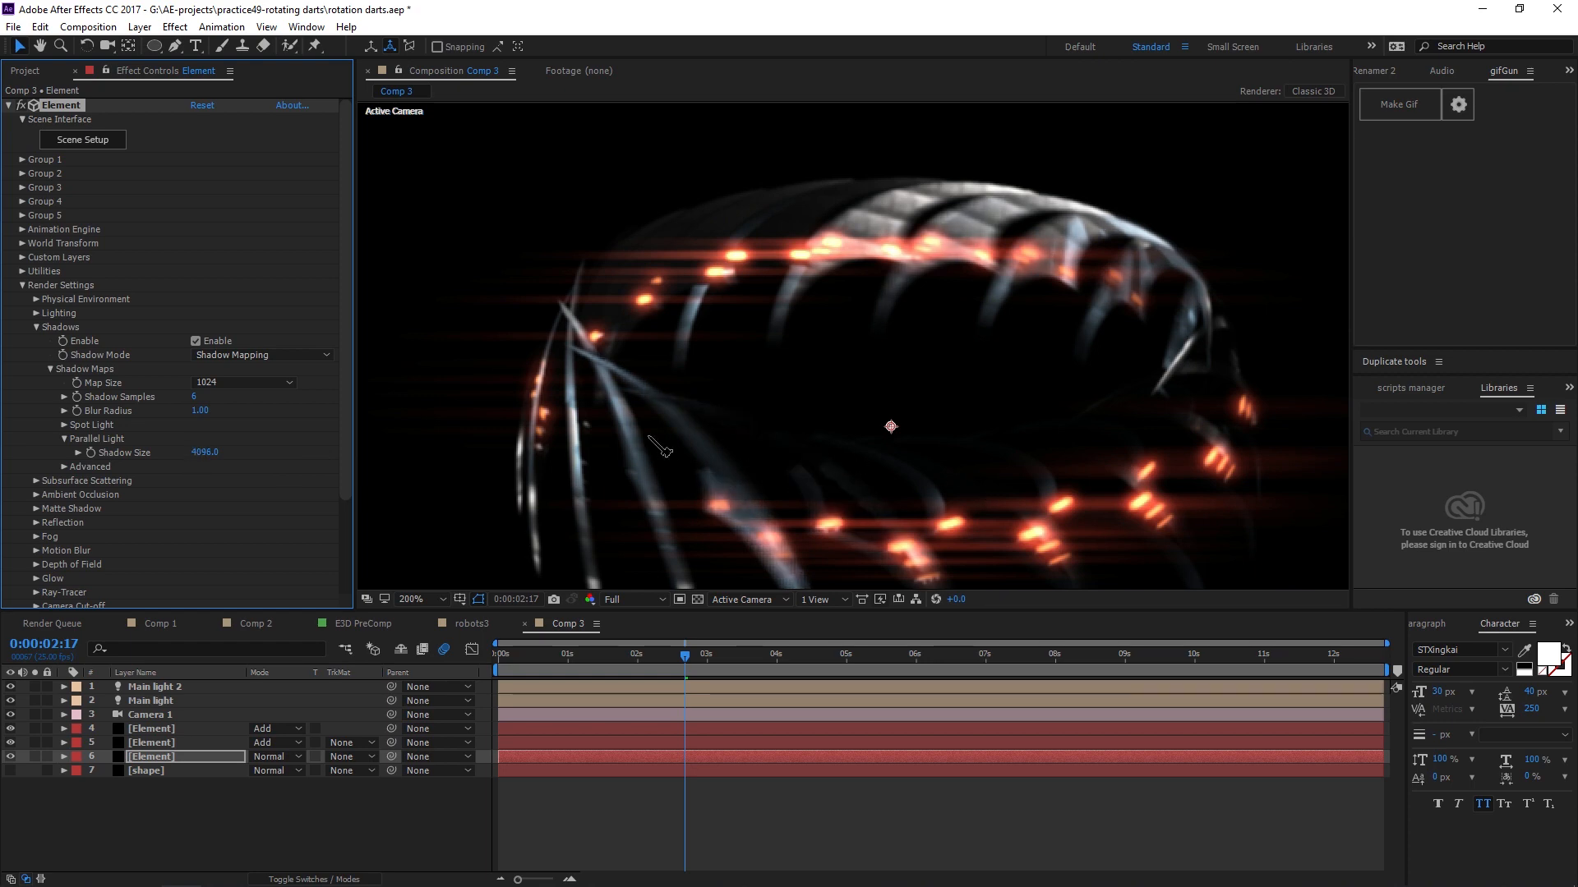
pyautogui.moveTo(206, 454); pyautogui.dragTo(233, 457)
pyautogui.moveTo(666, 484); pyautogui.dragTo(439, 475)
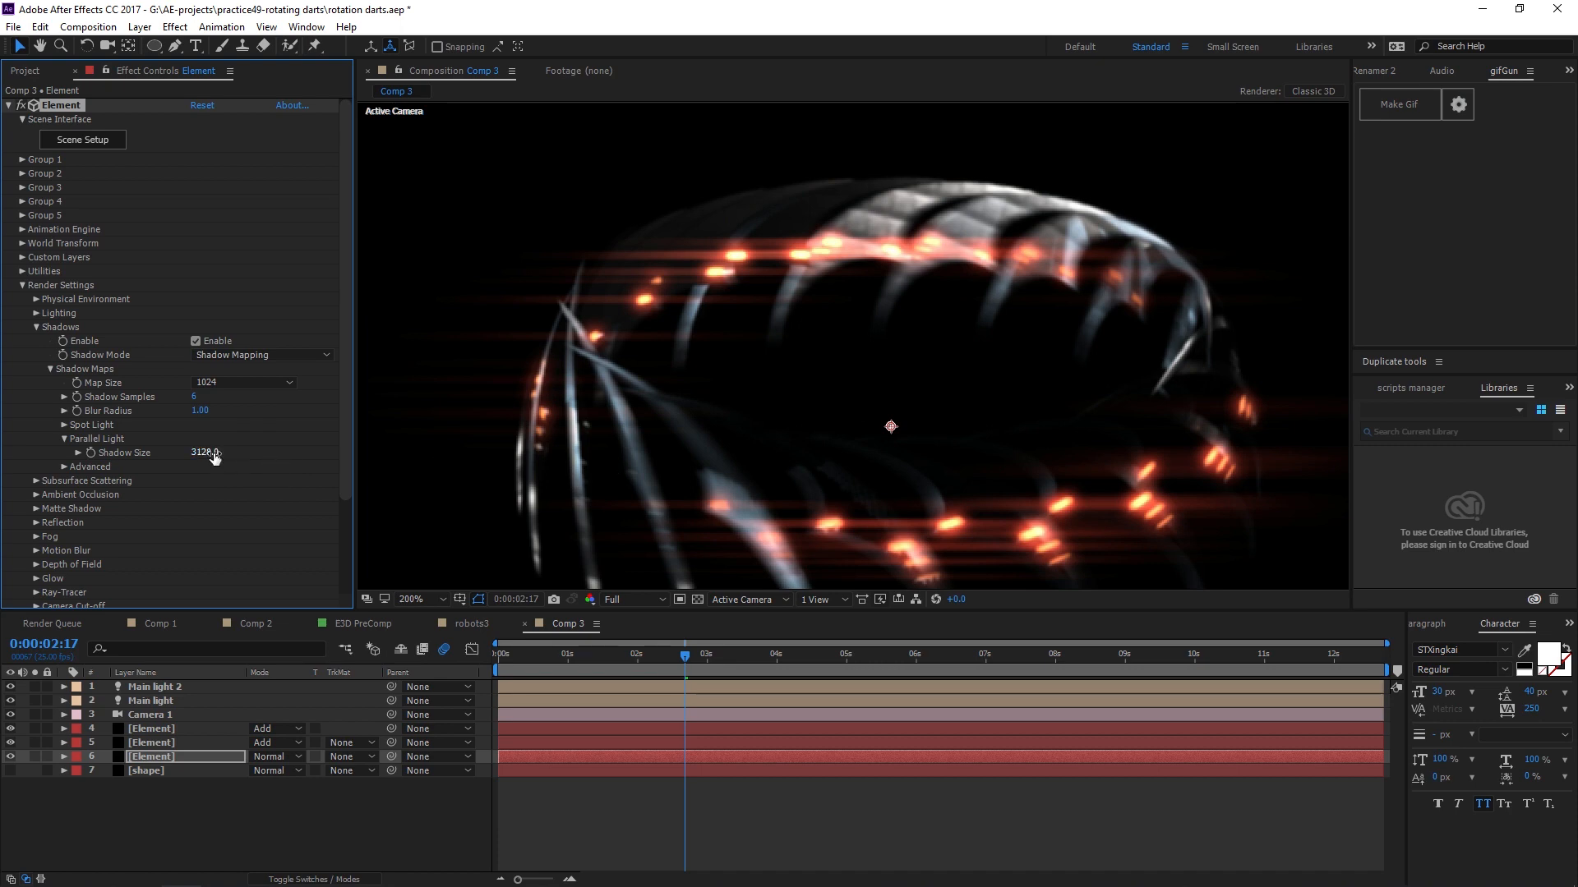
pyautogui.click(1290, 337)
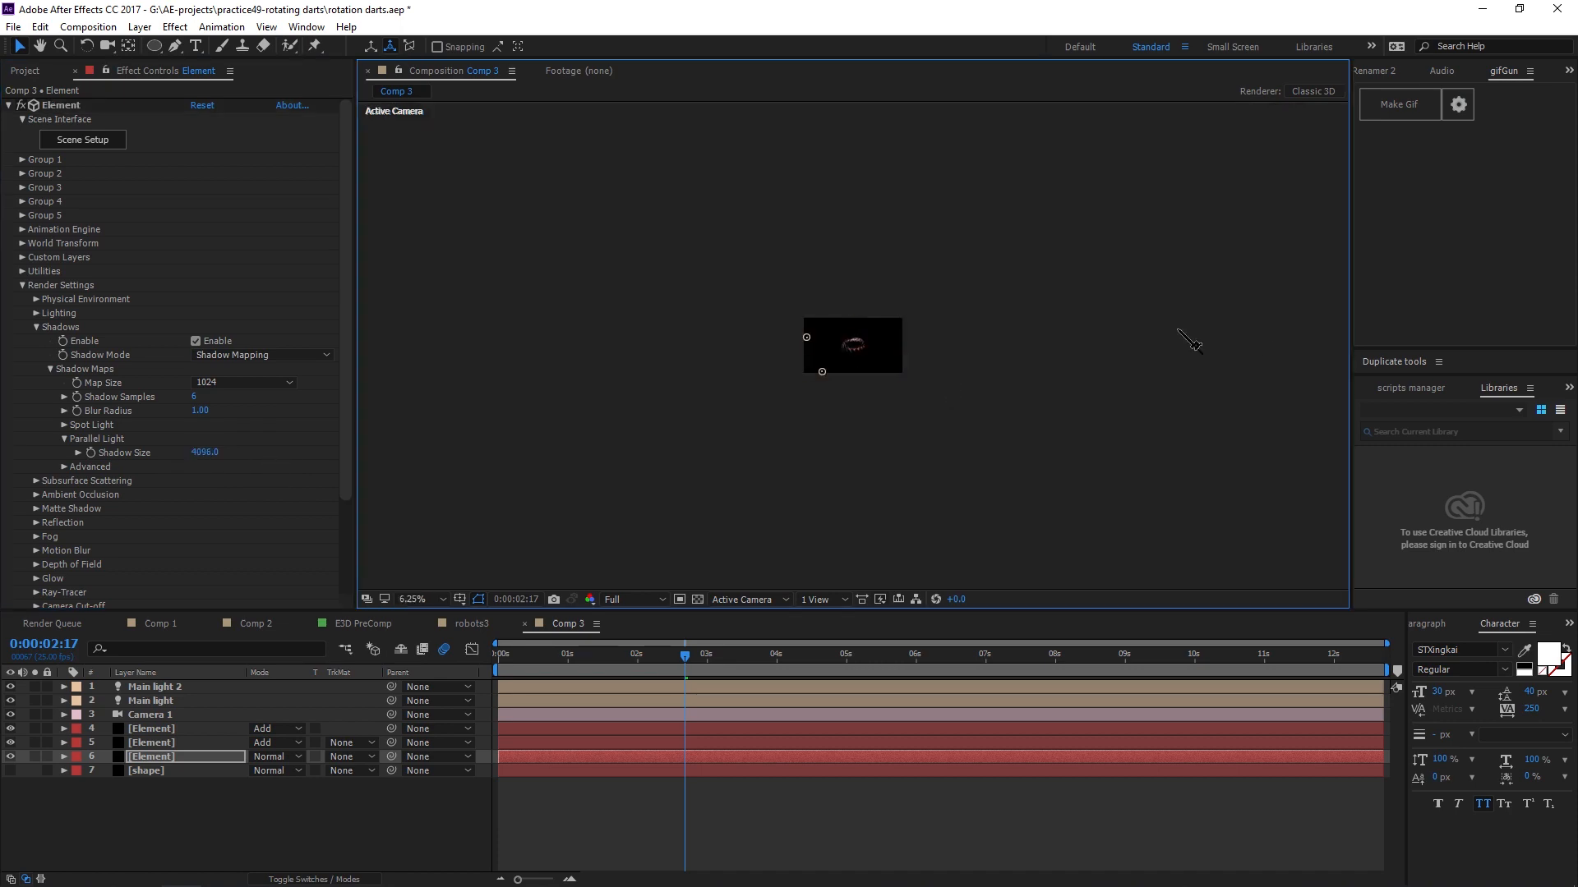
pyautogui.scroll(6, 871, 353)
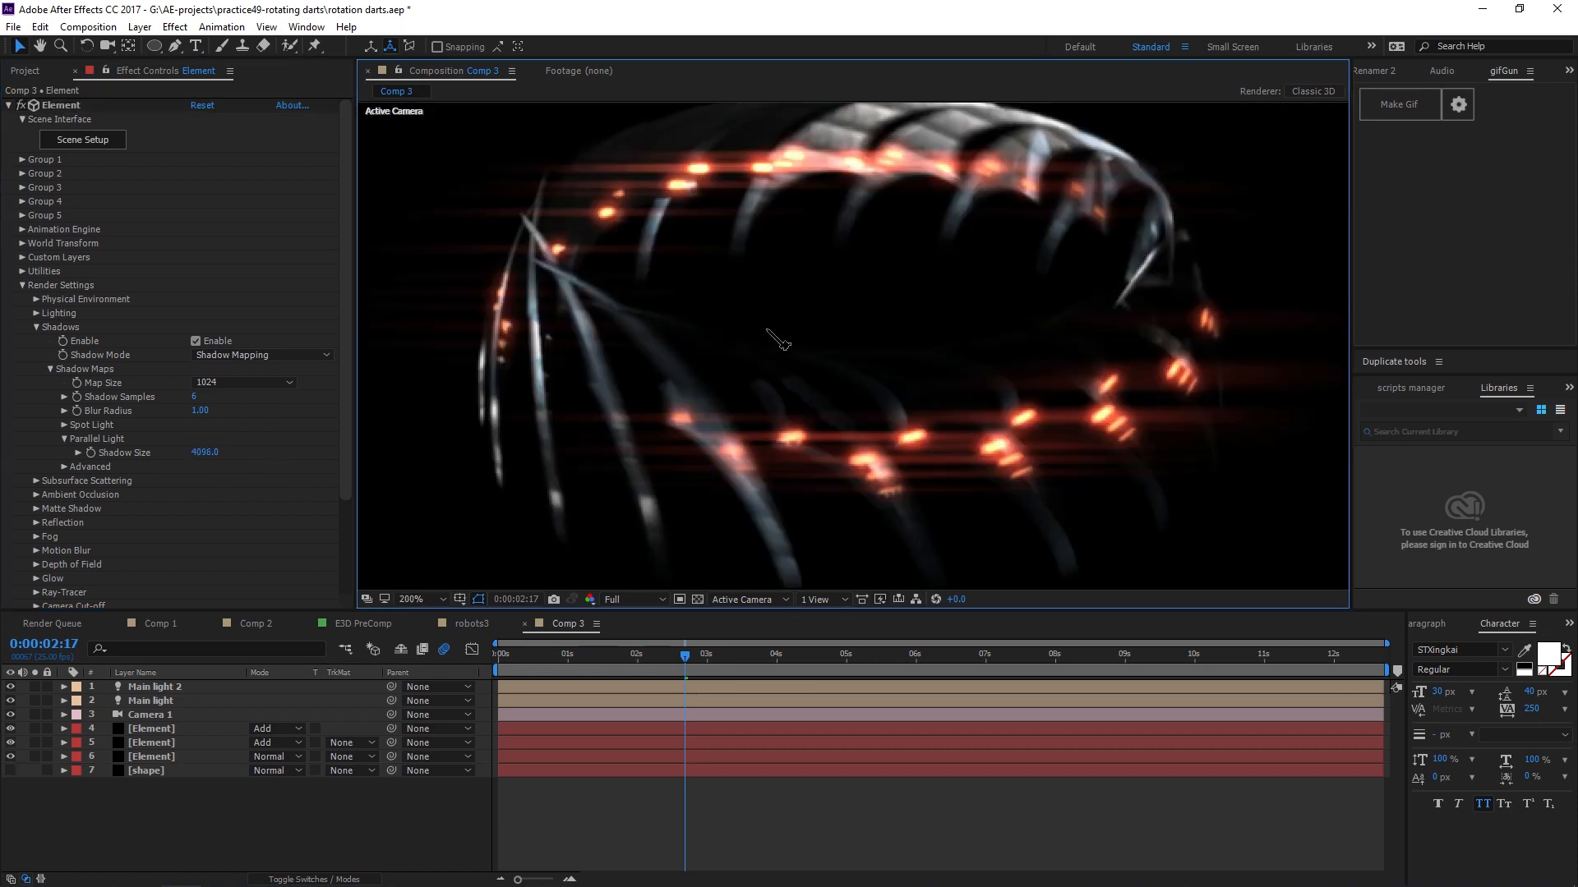
pyautogui.moveTo(859, 329); pyautogui.dragTo(858, 378)
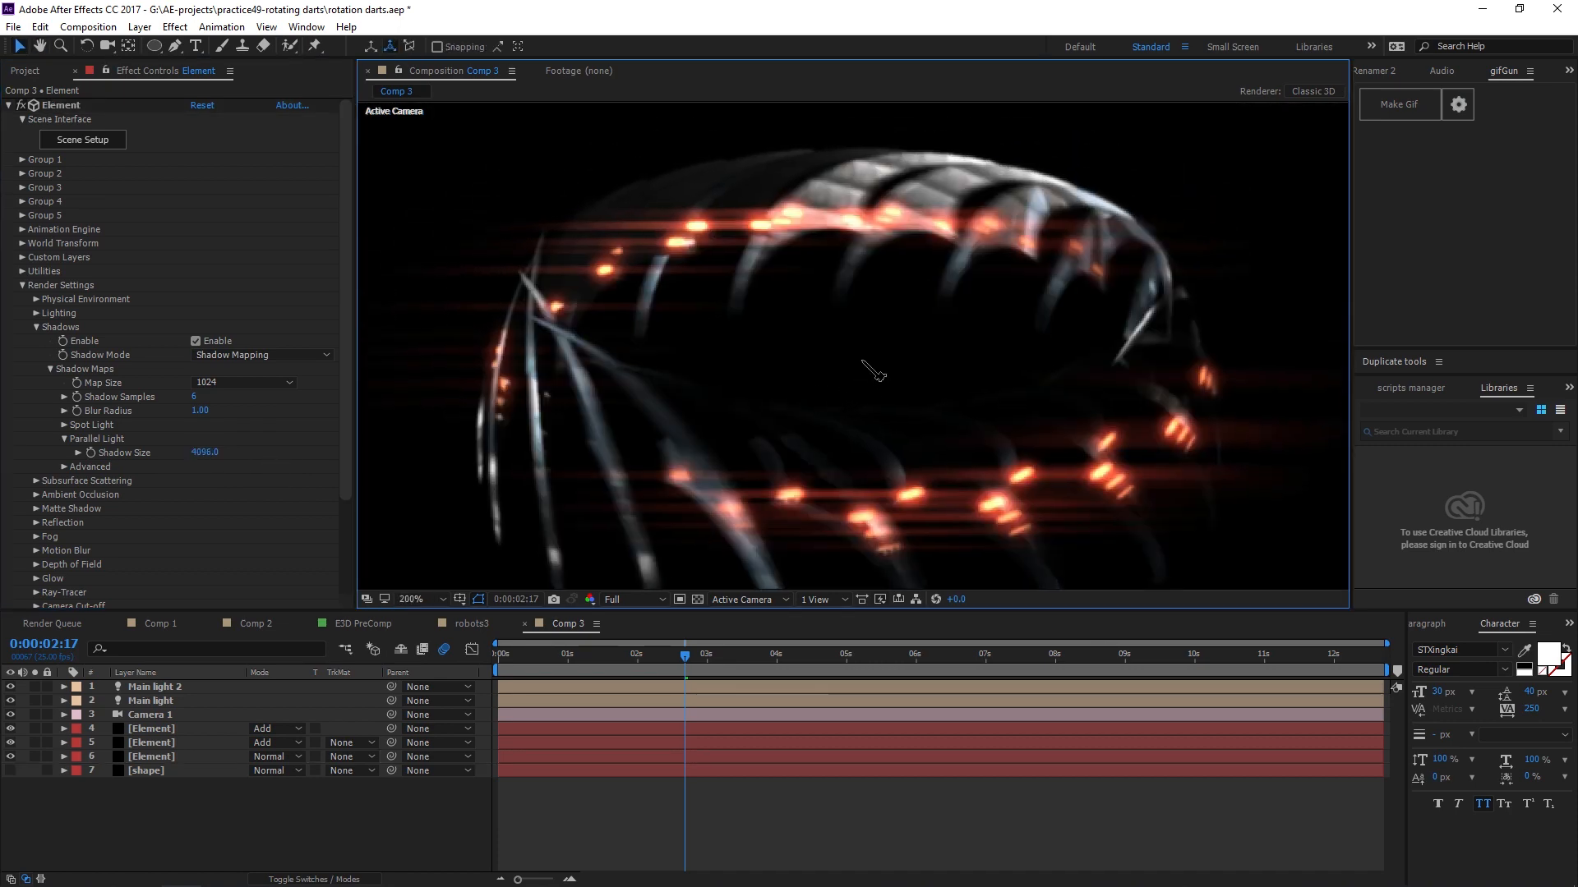
pyautogui.click(36, 327)
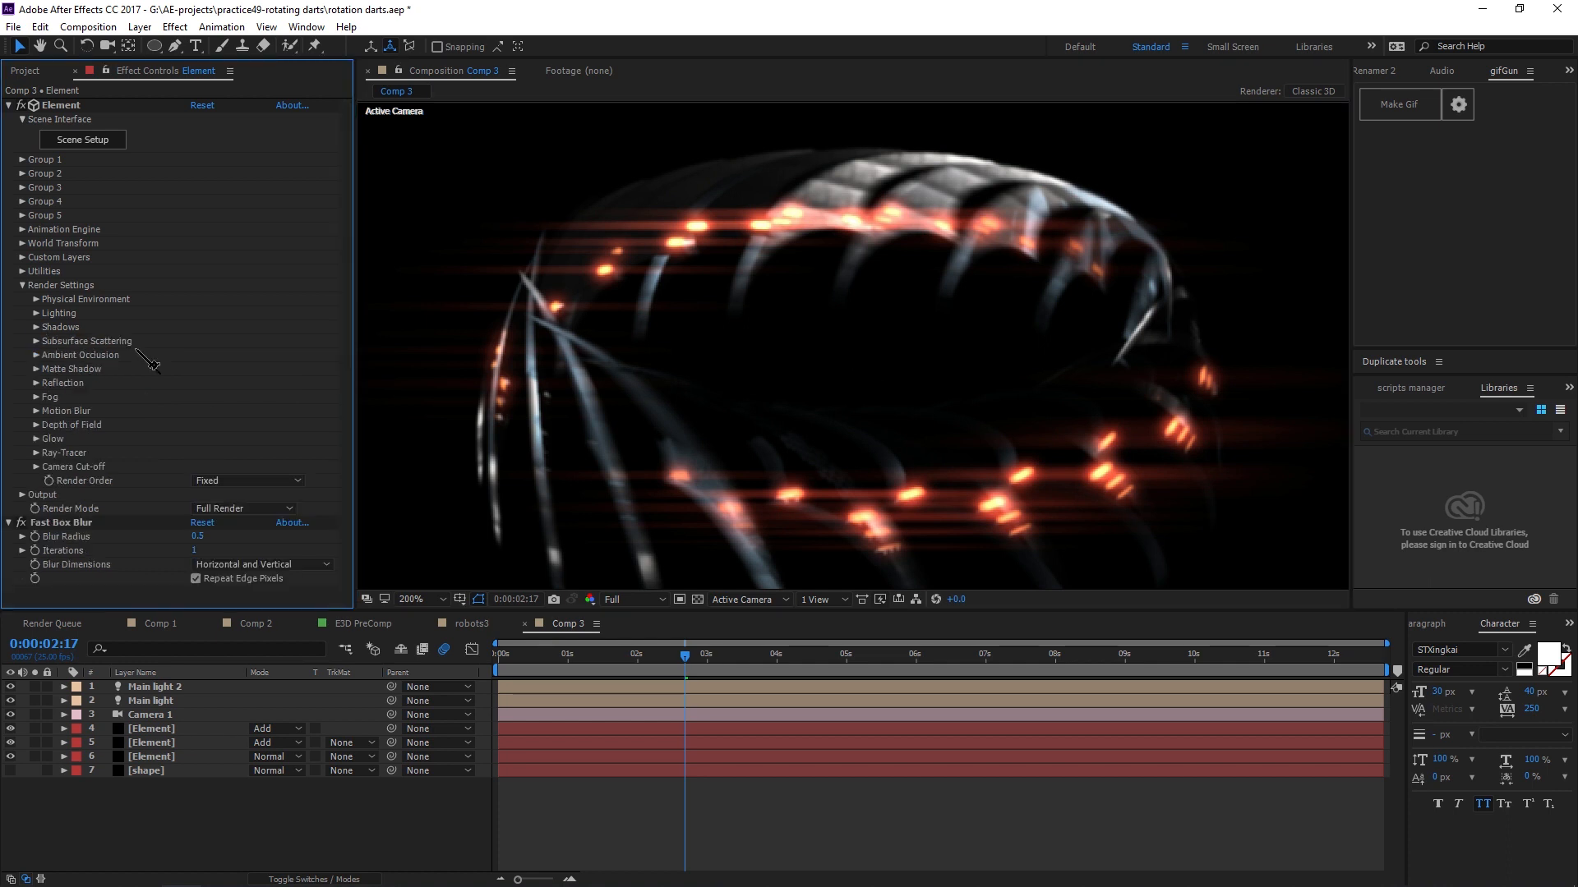
# Open the Ambient Occlusion settings and zoom into the ring to examine its surface shading.
pyautogui.click(36, 355)
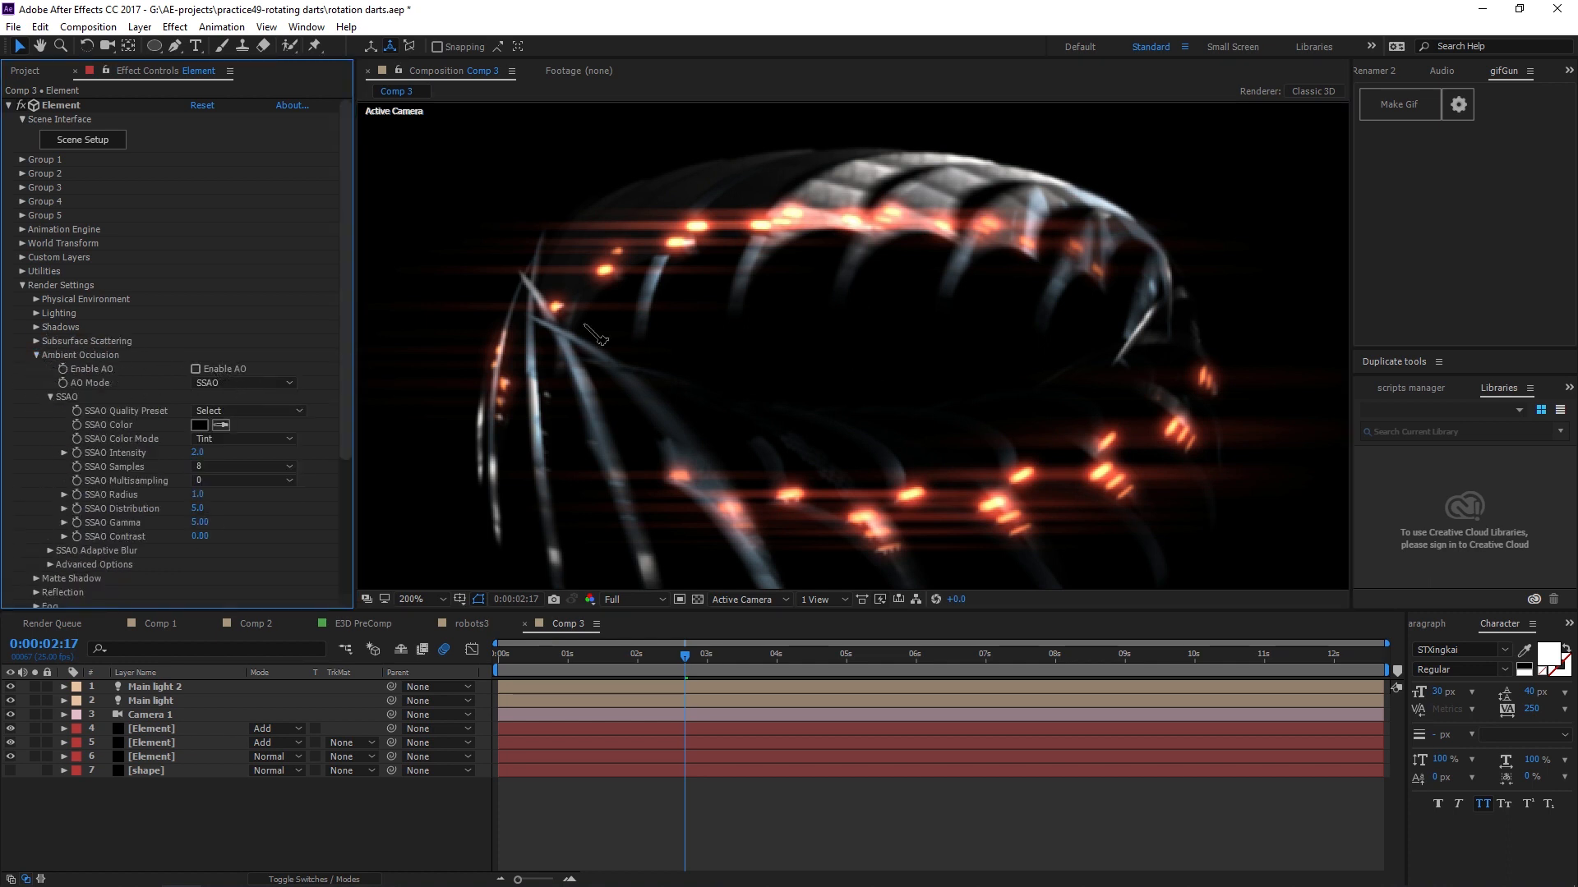
pyautogui.scroll(2, 967, 191)
pyautogui.scroll(1, 967, 192)
pyautogui.moveTo(821, 379); pyautogui.dragTo(817, 447)
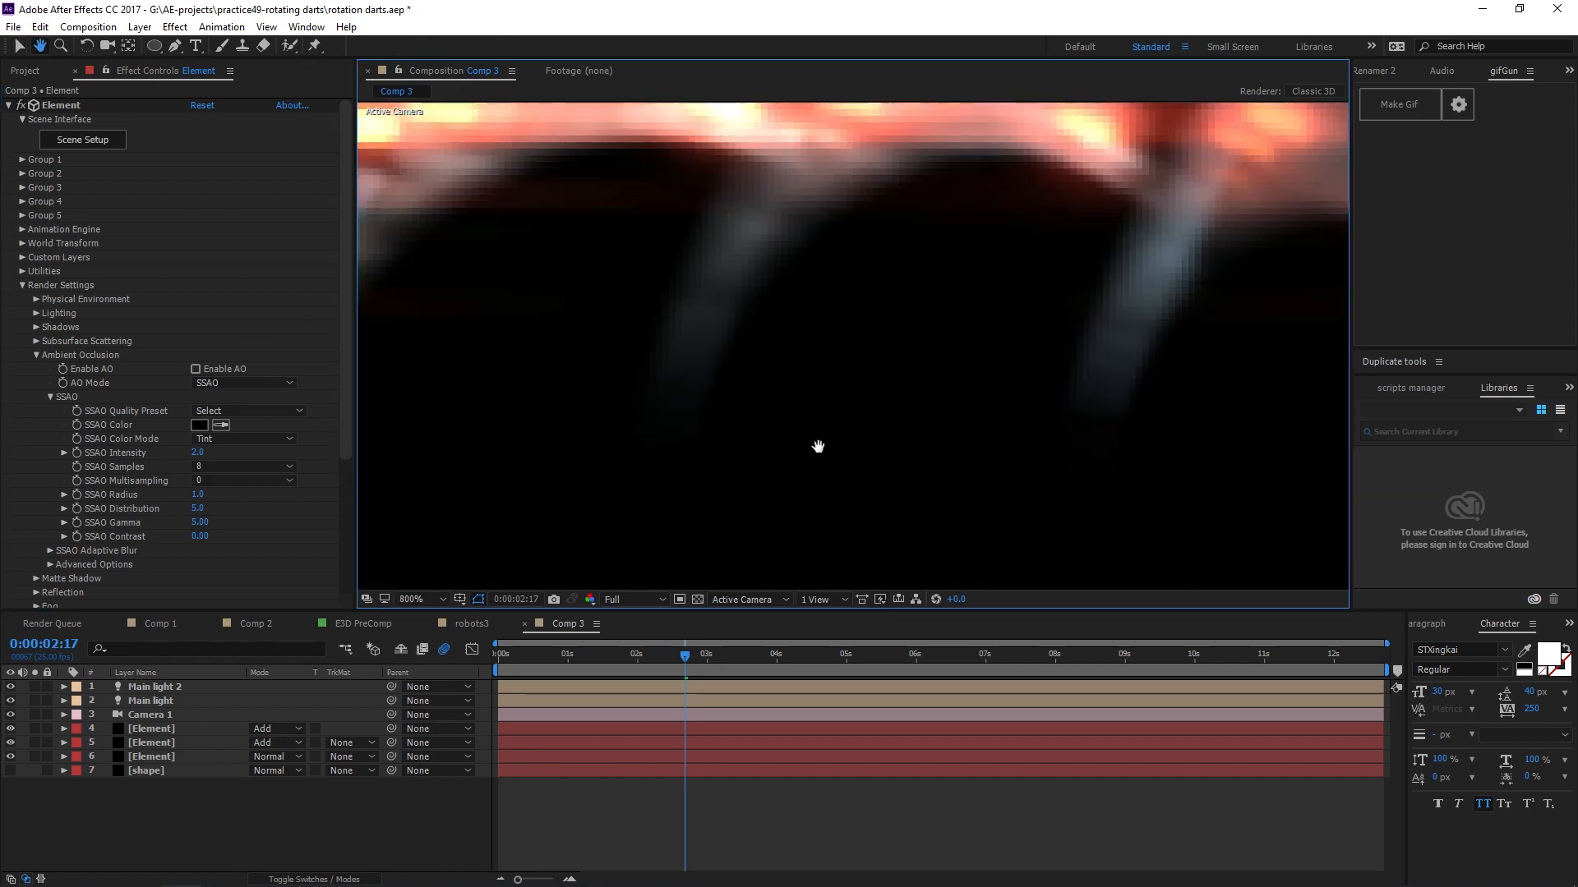
pyautogui.scroll(-1, 819, 395)
pyautogui.moveTo(813, 244); pyautogui.dragTo(780, 353)
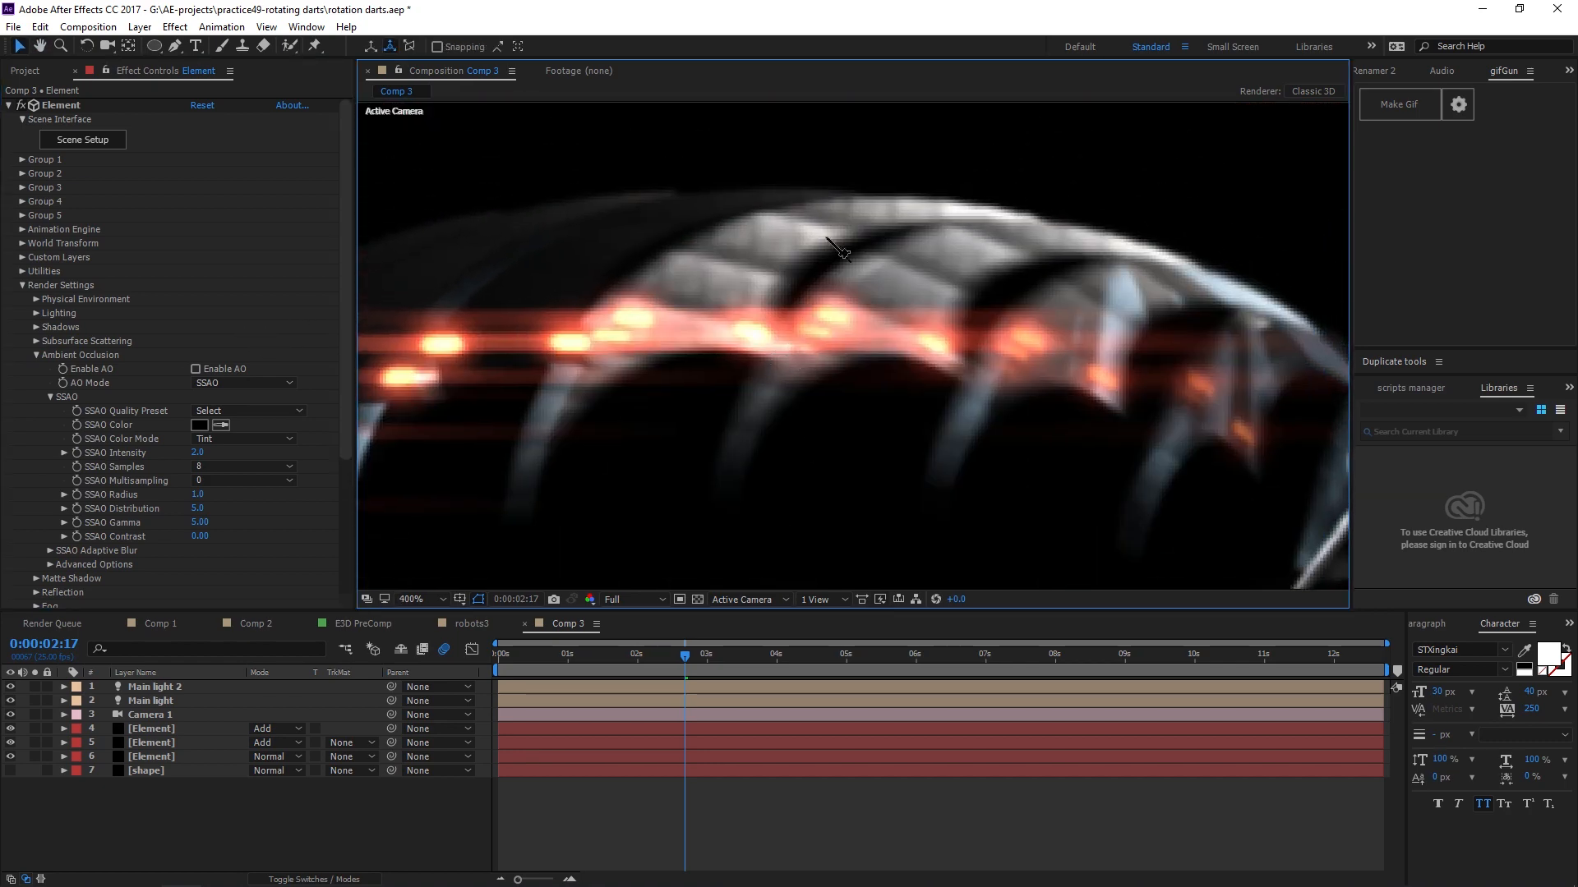